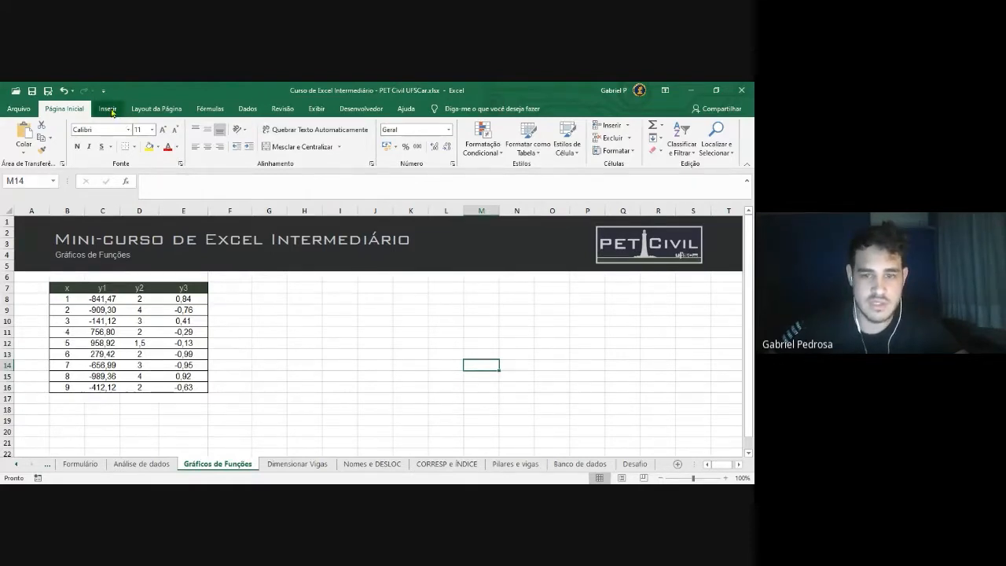
Insert an empty Scatter with Smooth Lines and Markers chart beside the x/y table, then open Selecionar Dados
click(108, 110)
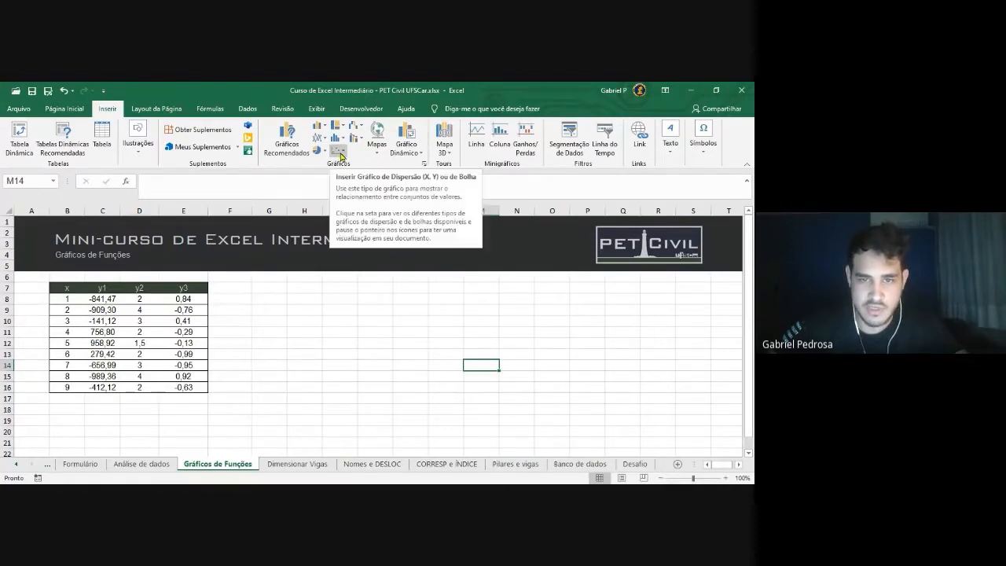
click(341, 154)
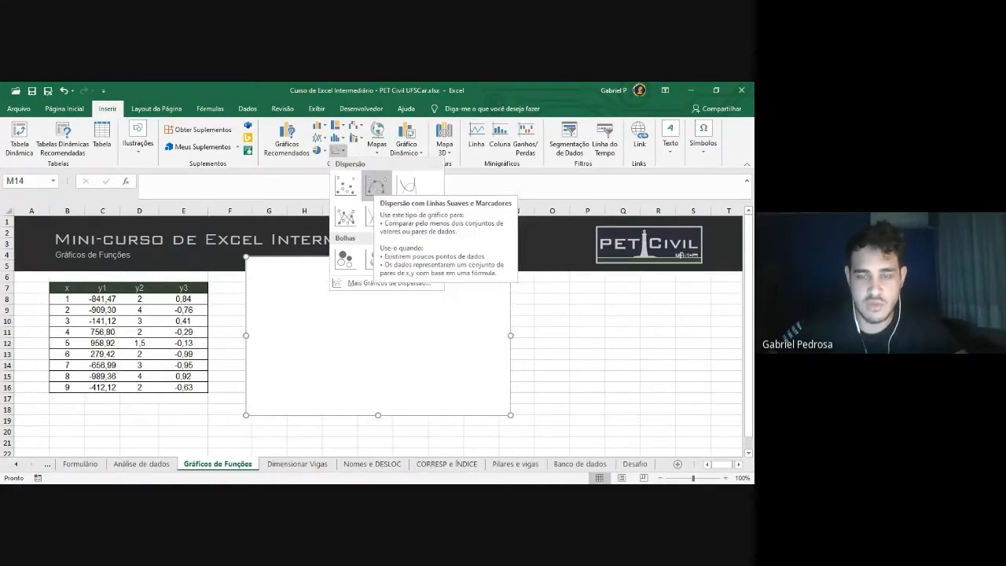
click(378, 186)
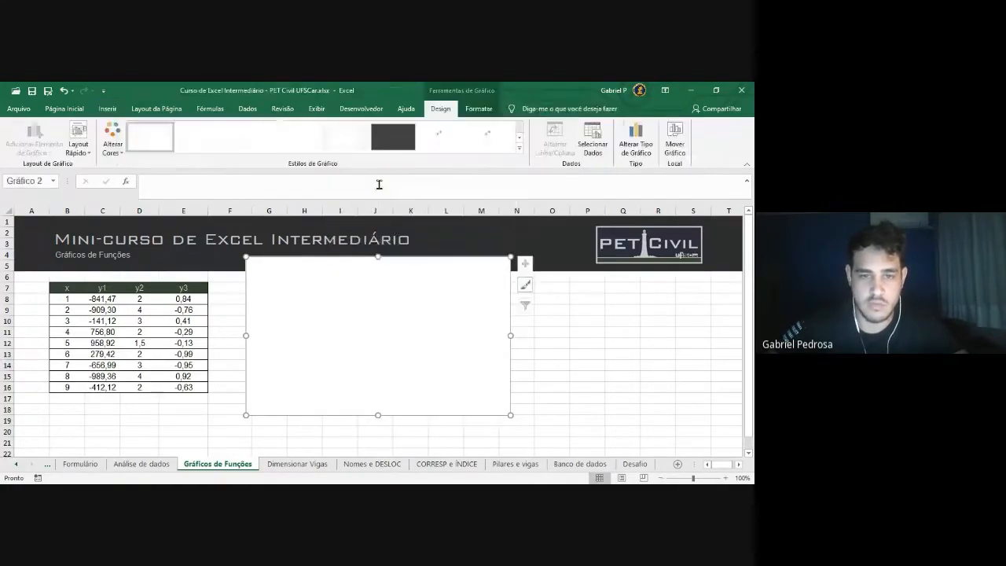
mouse_move(409, 283)
mouse_down()
mouse_move(407, 299)
mouse_move(420, 307)
mouse_move(408, 304)
mouse_up()
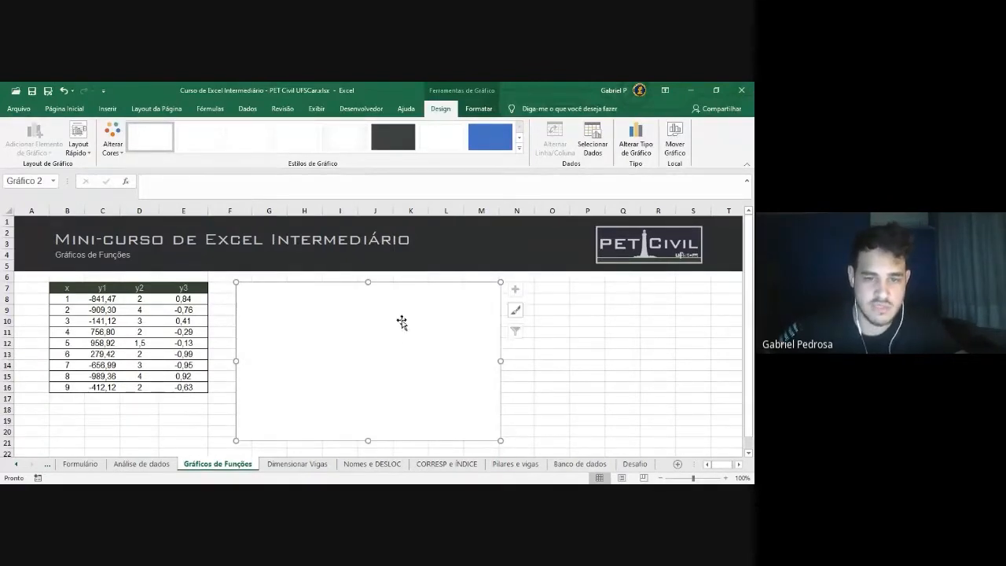
right_click(395, 337)
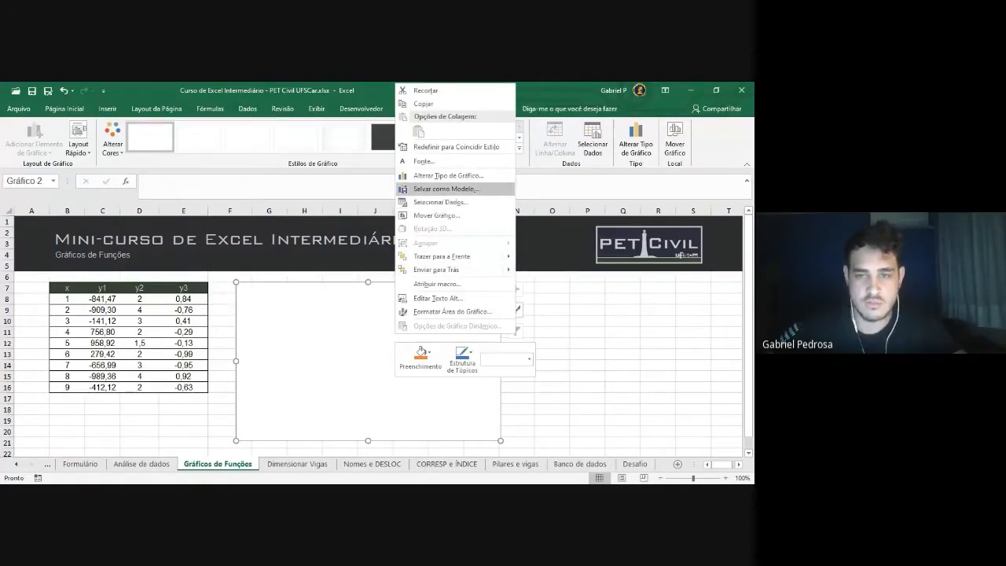
click(440, 203)
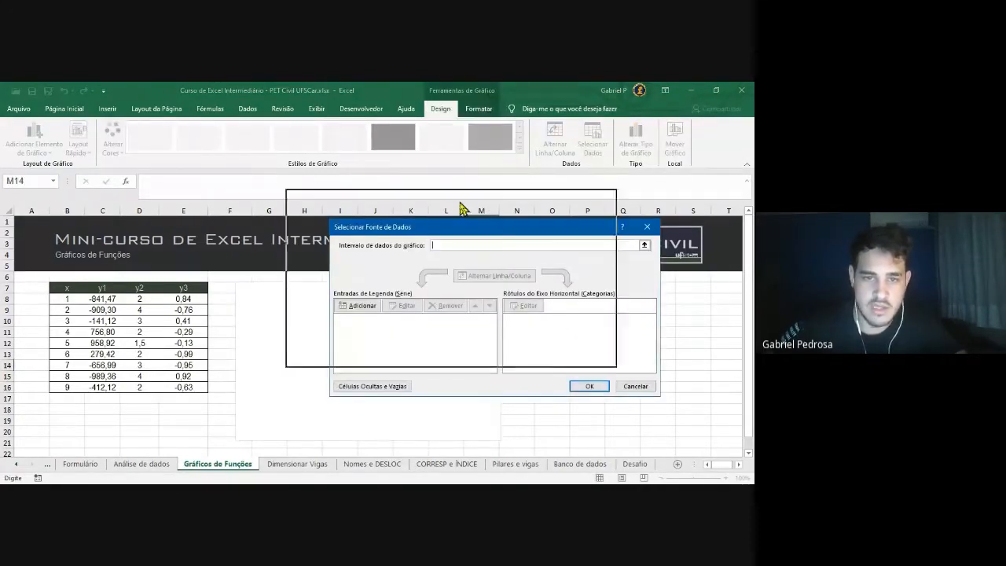
Add series 'Custo 1' with X values B8:B16 and Y values from the y1 column C8:C16
drag(462, 208, 456, 194)
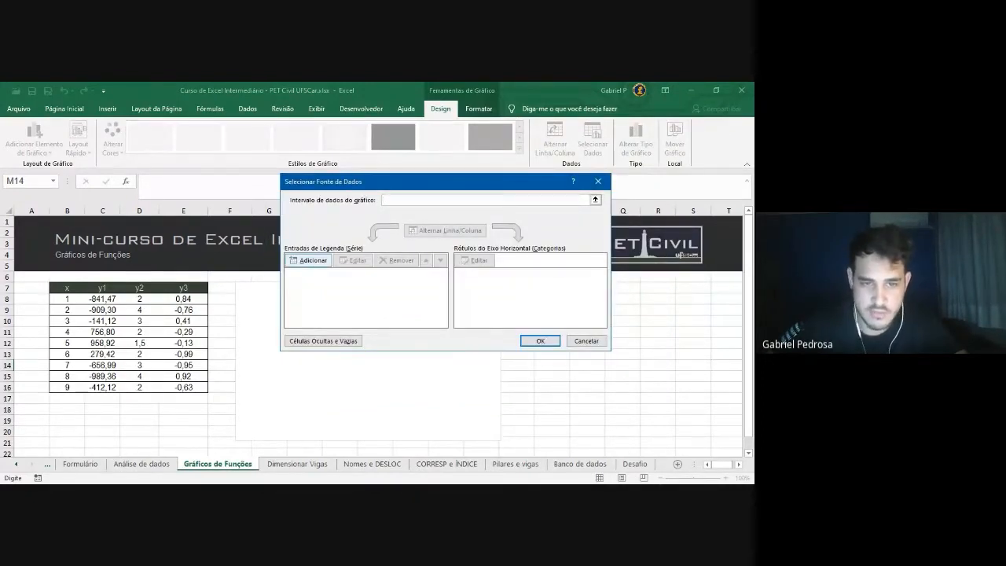
click(309, 260)
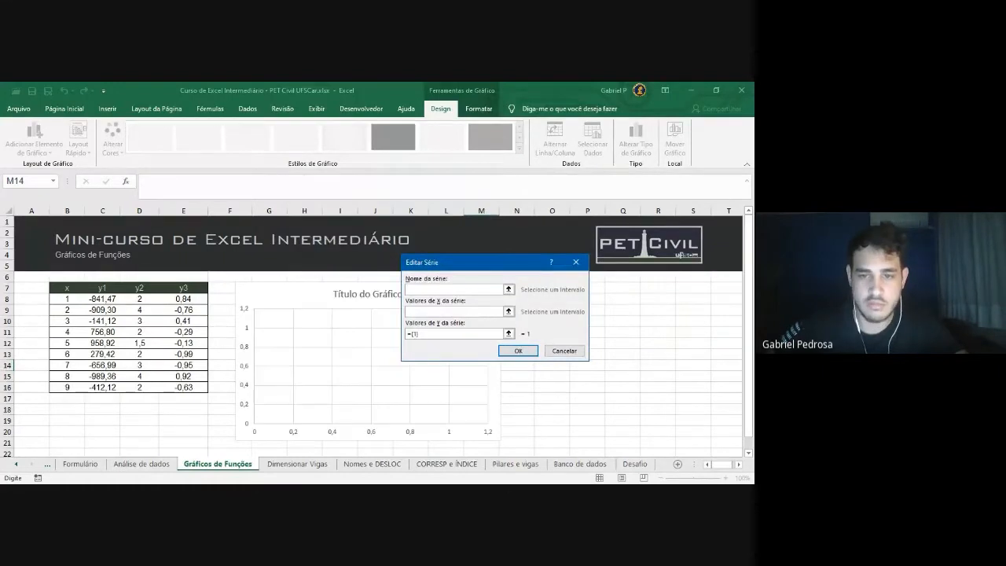
drag(457, 269, 431, 202)
text(Custo 1)
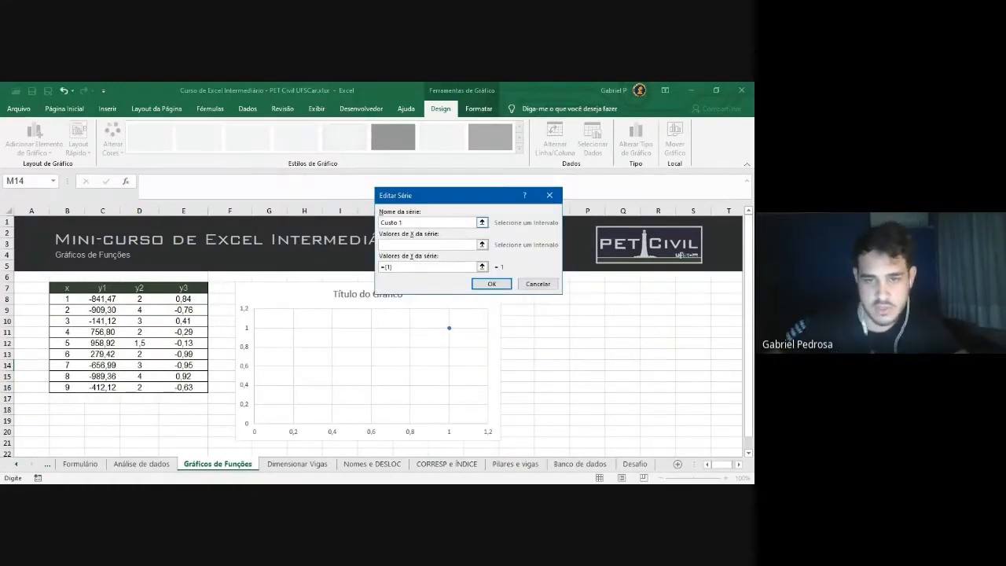
key(Tab)
click(481, 245)
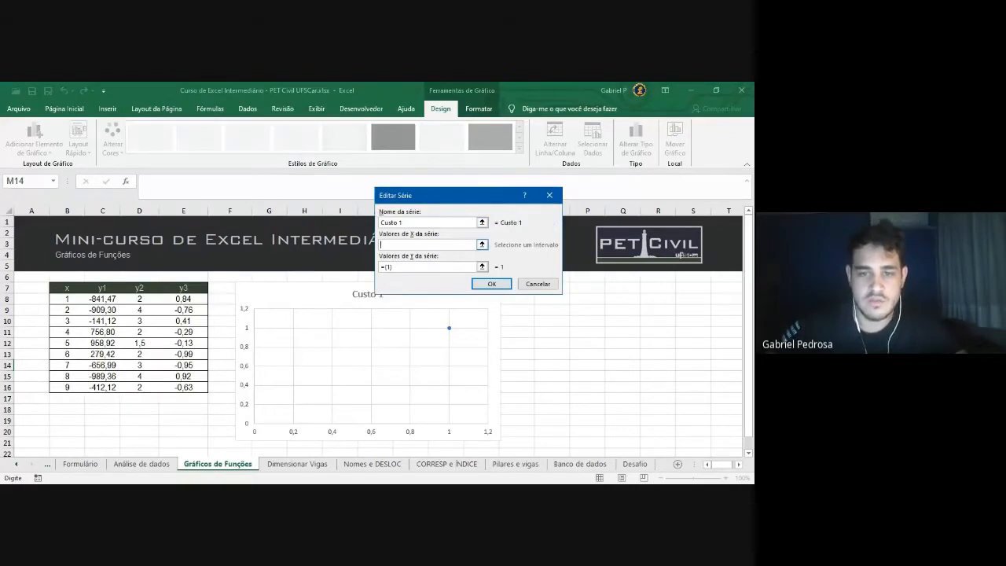
drag(70, 299, 68, 386)
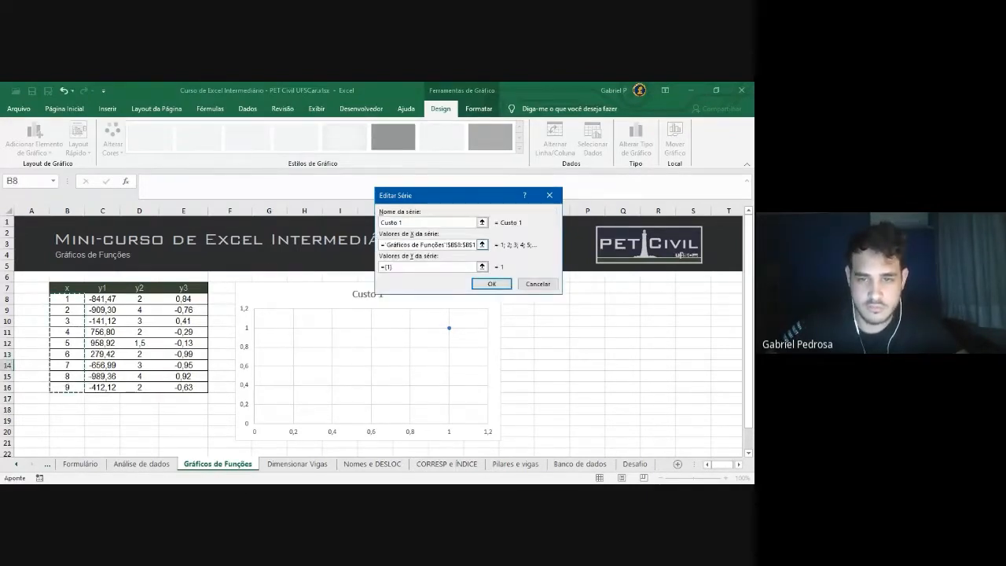
drag(399, 267, 379, 268)
key(BackSpace)
drag(102, 299, 107, 387)
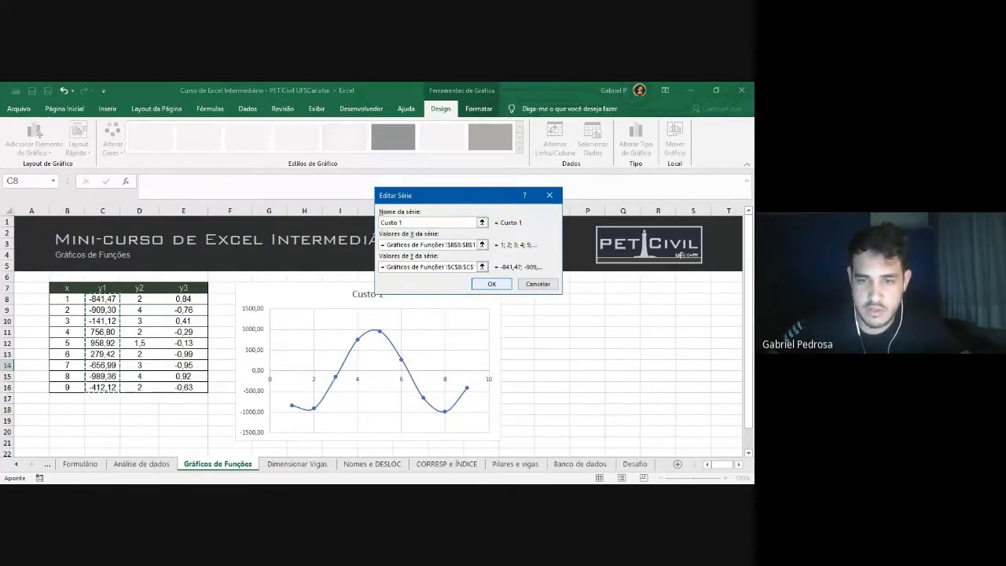
key(Return)
drag(507, 182, 582, 130)
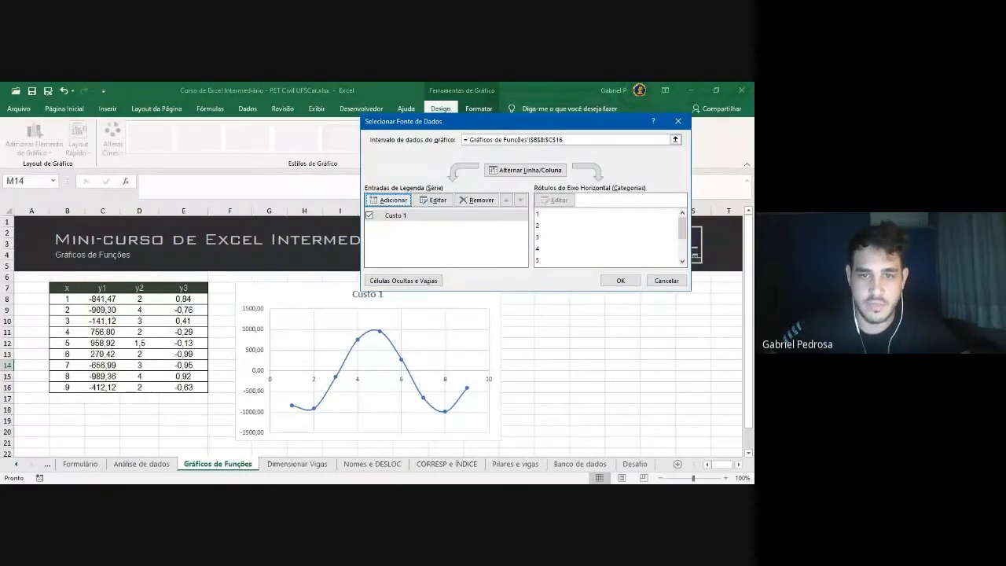
Add series 'Custo 2' with X values B8:B16 and Y values D8:D16
click(389, 201)
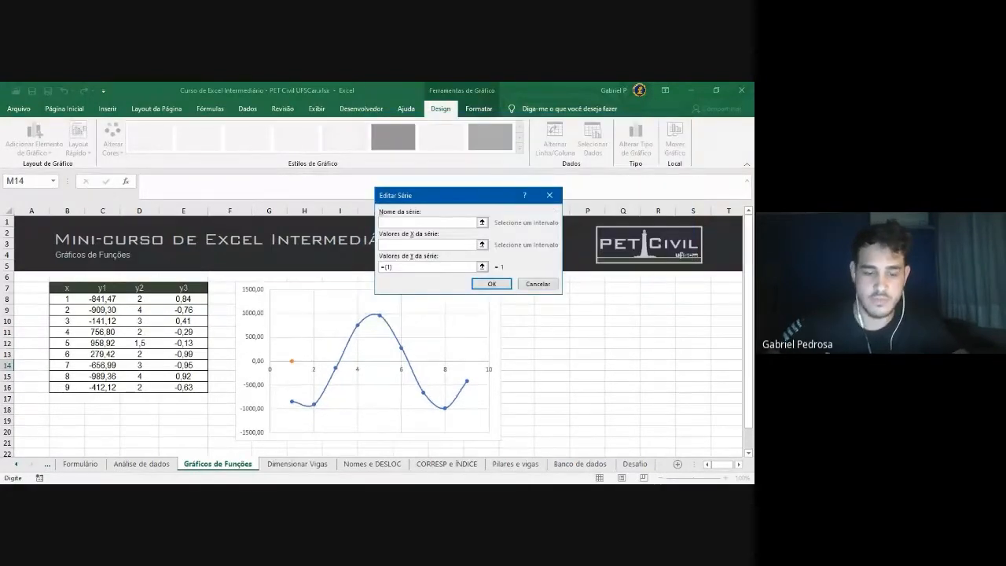
text(Custo)
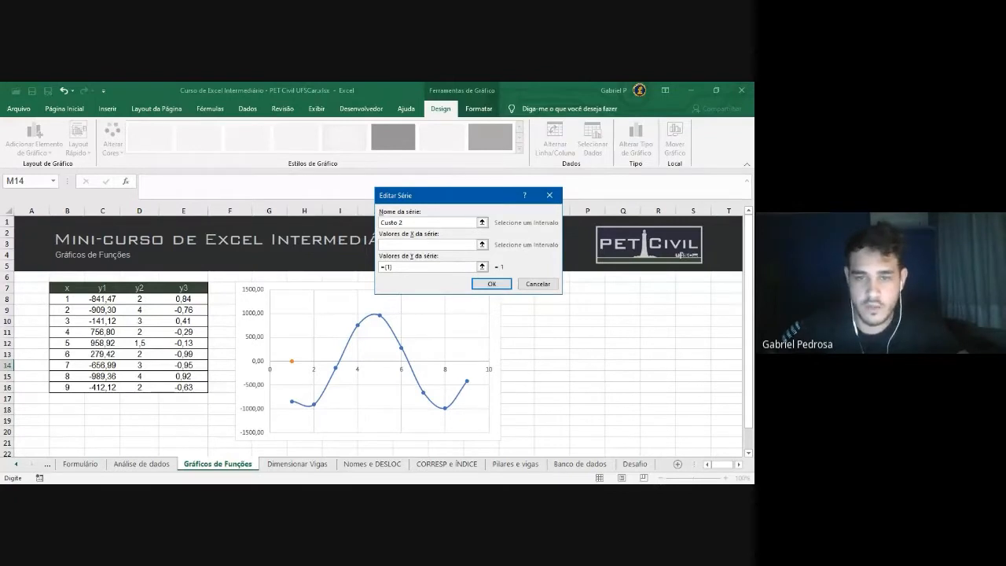
text( 2)
key(Tab)
drag(68, 299, 75, 387)
key(Tab)
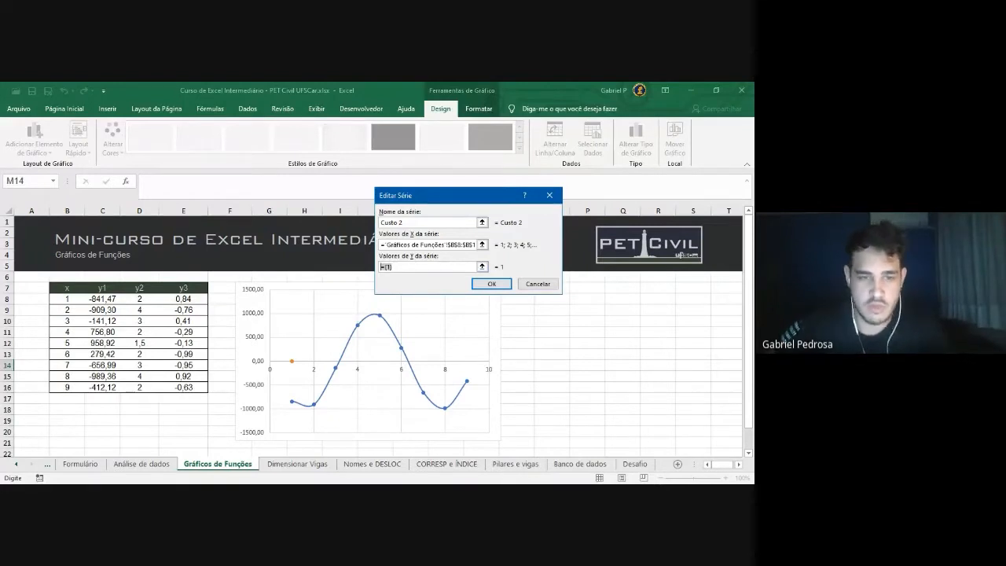
click(140, 298)
drag(140, 299, 141, 388)
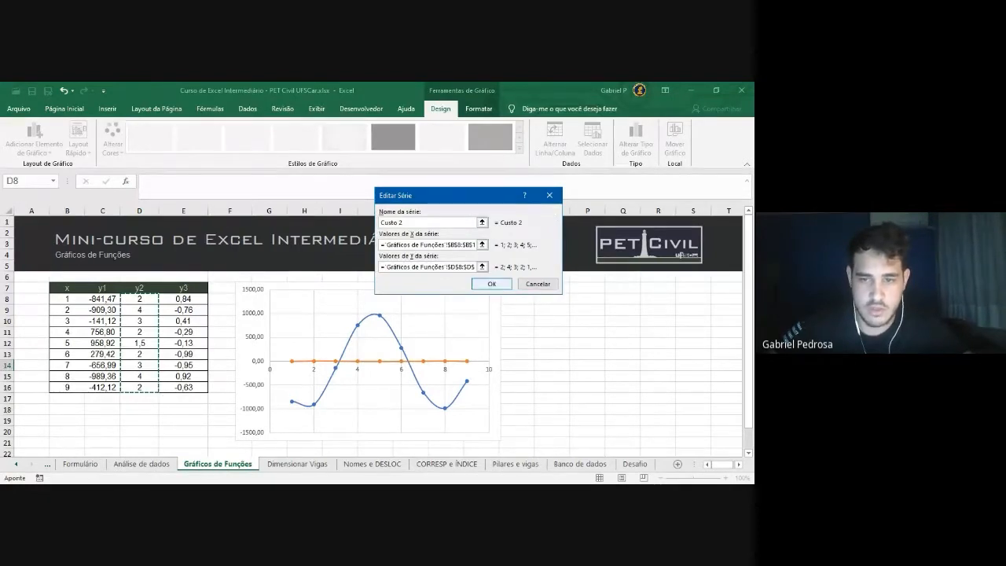
click(491, 284)
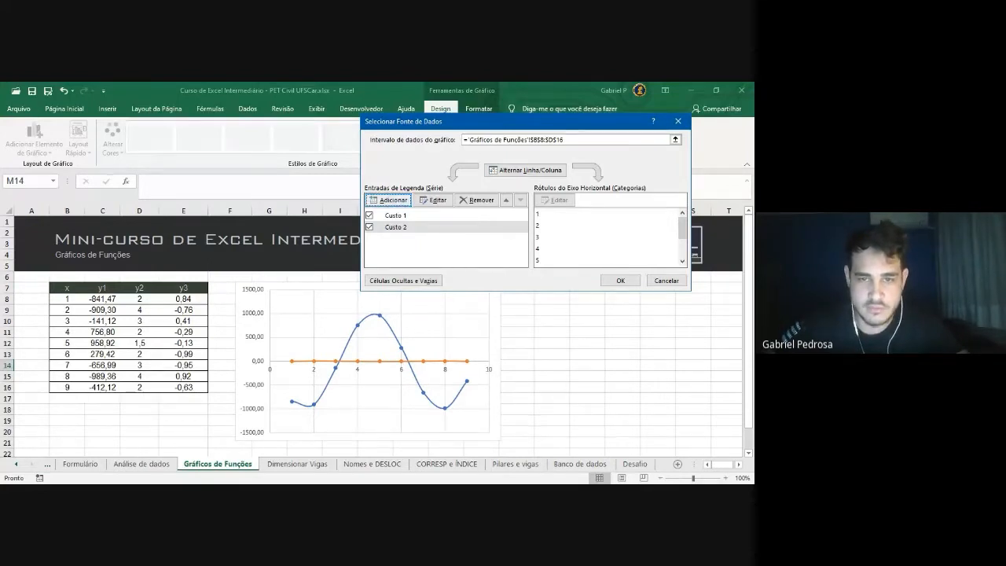
Add series 'Custo 3' with X values B8:B16 and Y values E8:E16, then confirm the data source
click(392, 200)
text(Custo 3)
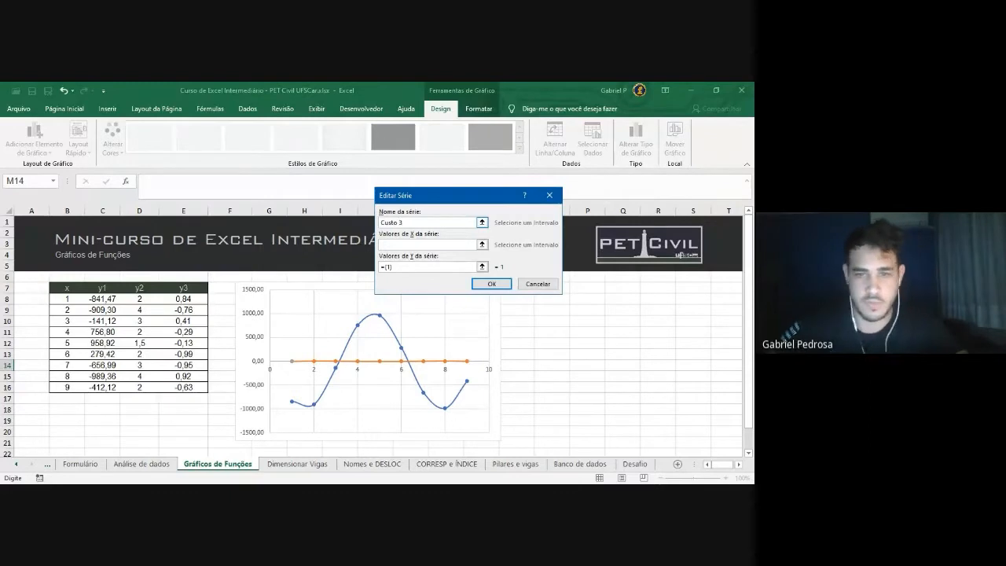
click(428, 244)
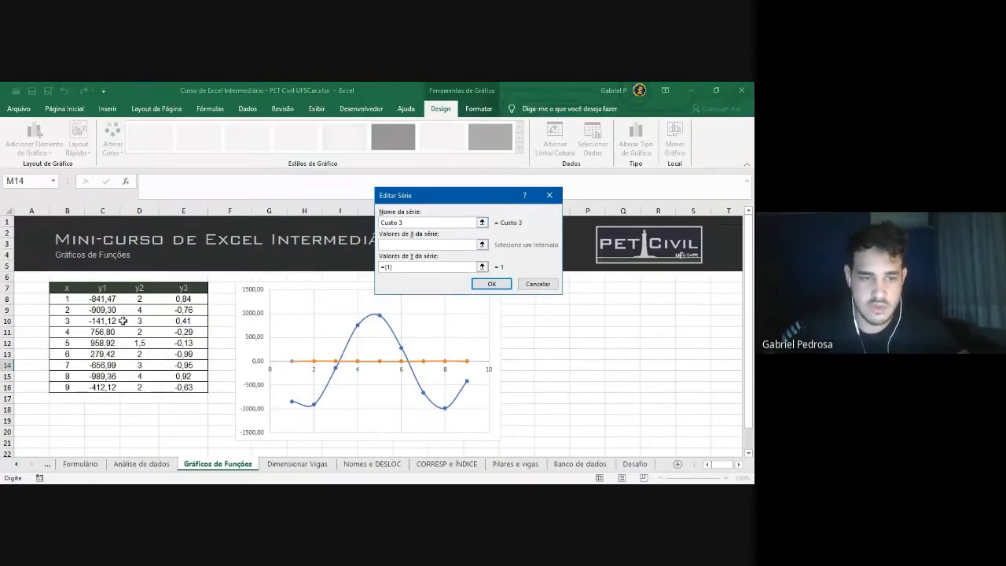
drag(69, 300, 69, 388)
drag(402, 267, 373, 271)
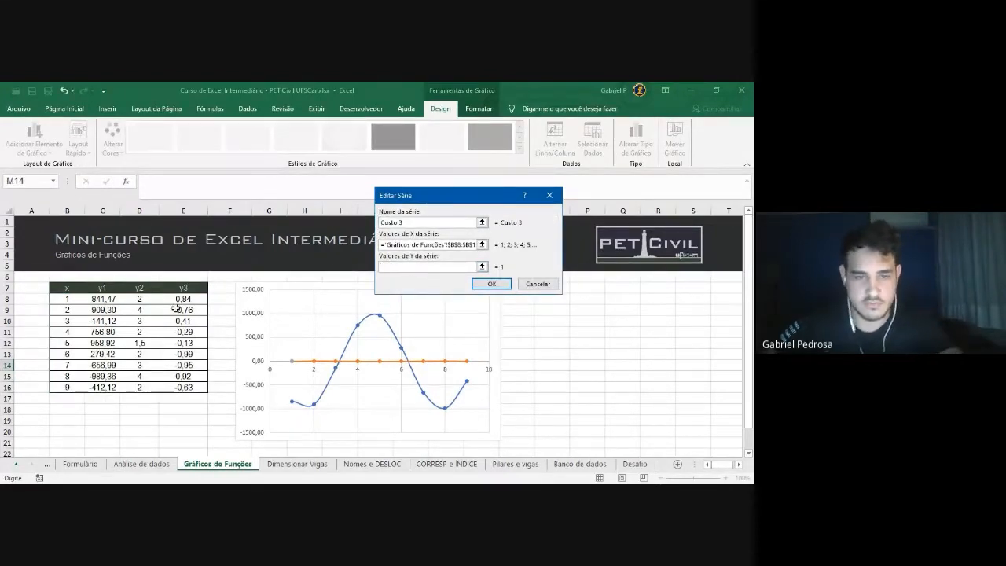
drag(183, 300, 188, 385)
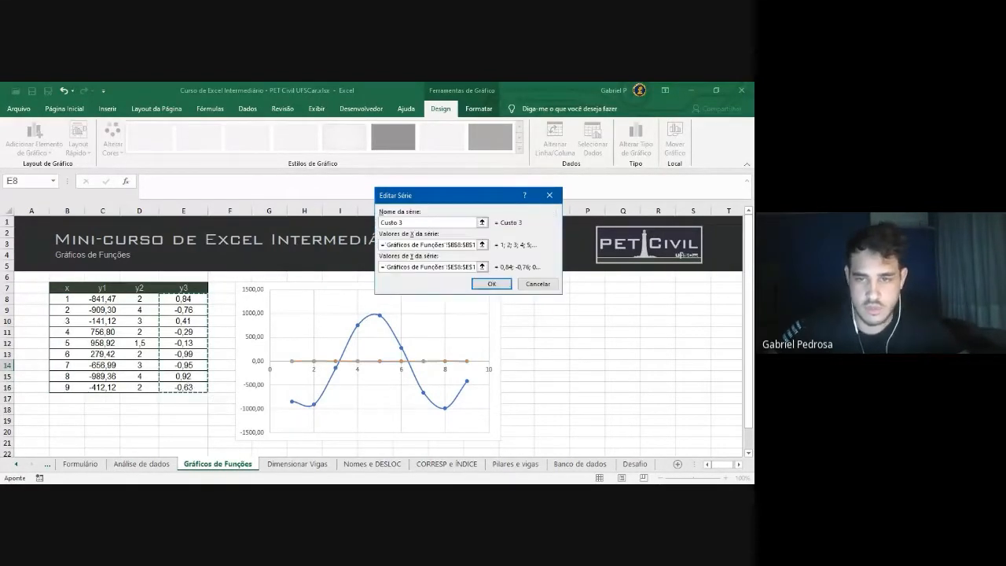
key(Return)
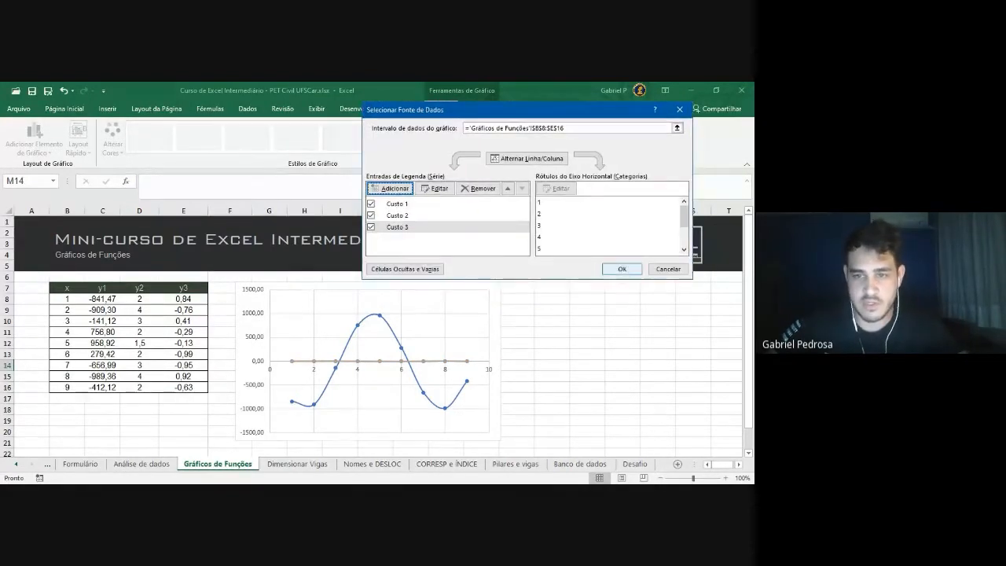
click(621, 279)
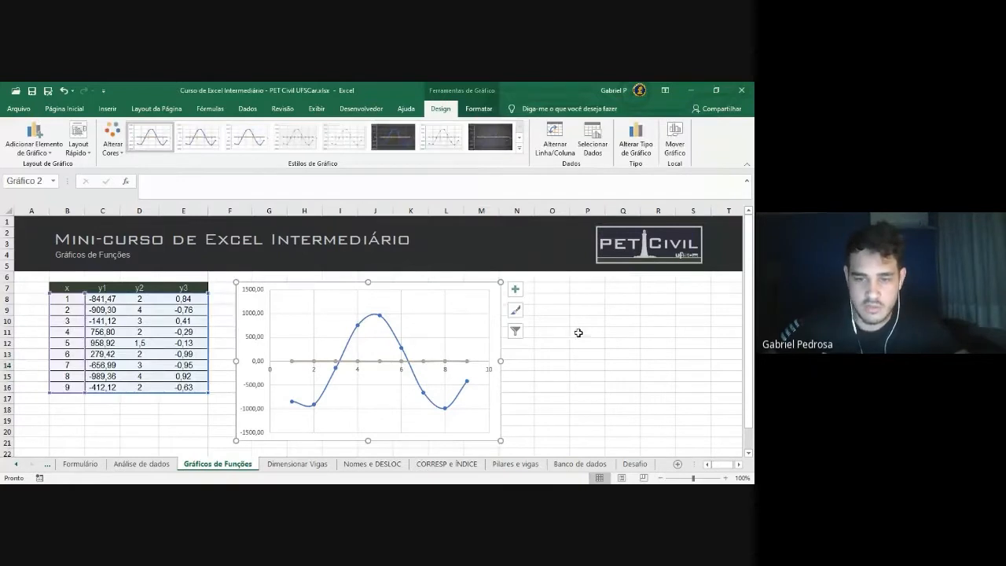
Select and deselect the chart, then inspect the y2 values in cells D8:D10
click(502, 401)
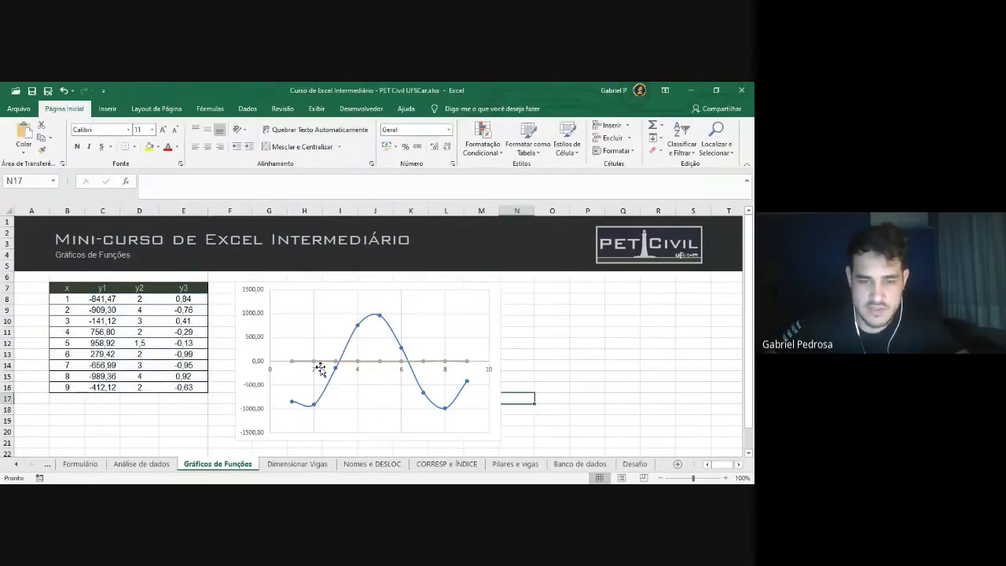
click(493, 354)
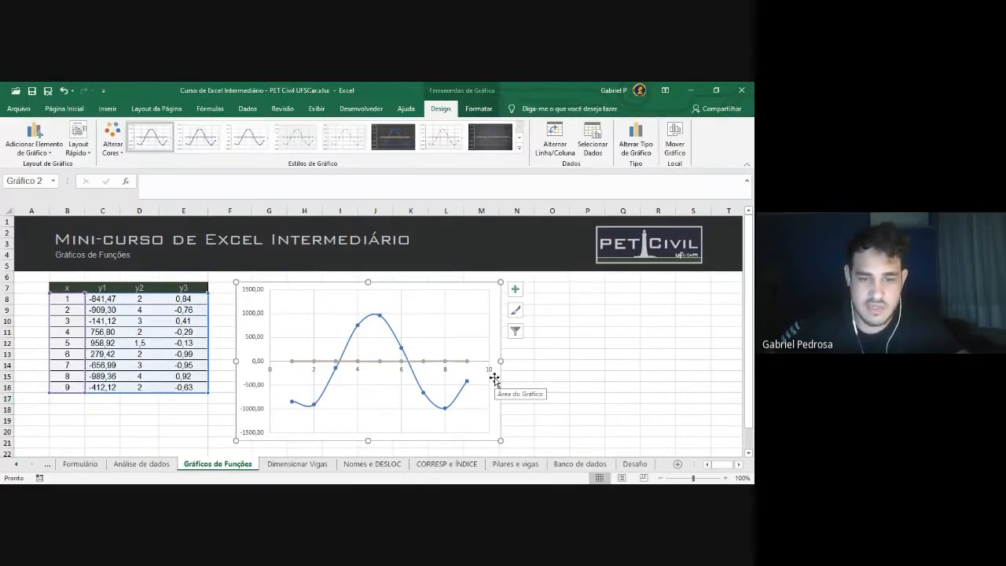
click(560, 376)
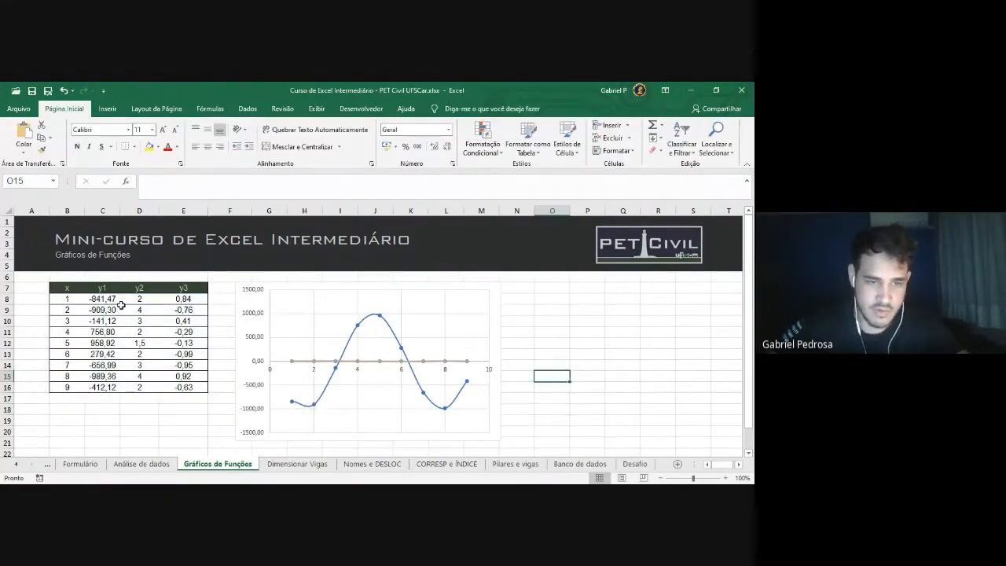
drag(144, 300, 145, 314)
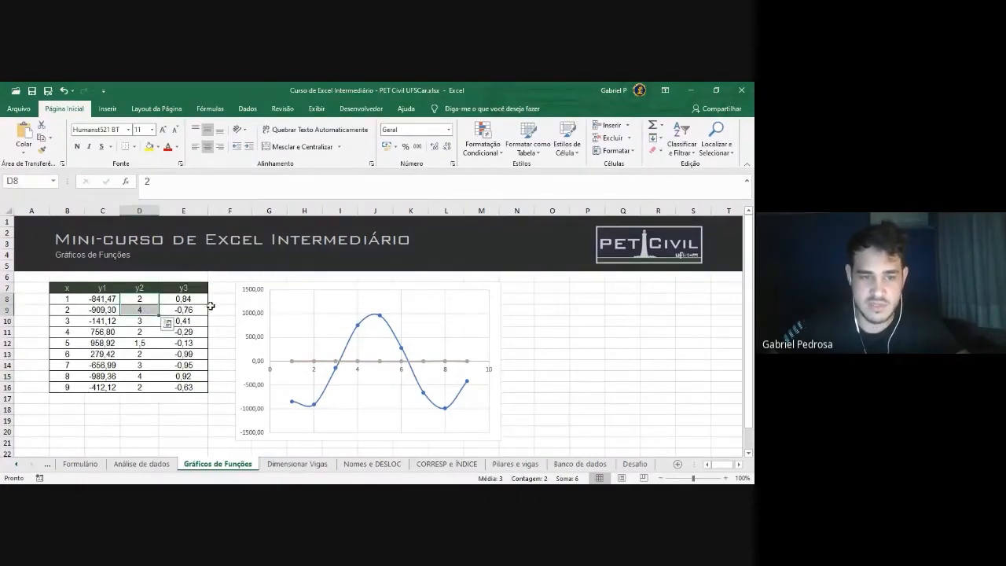
click(142, 321)
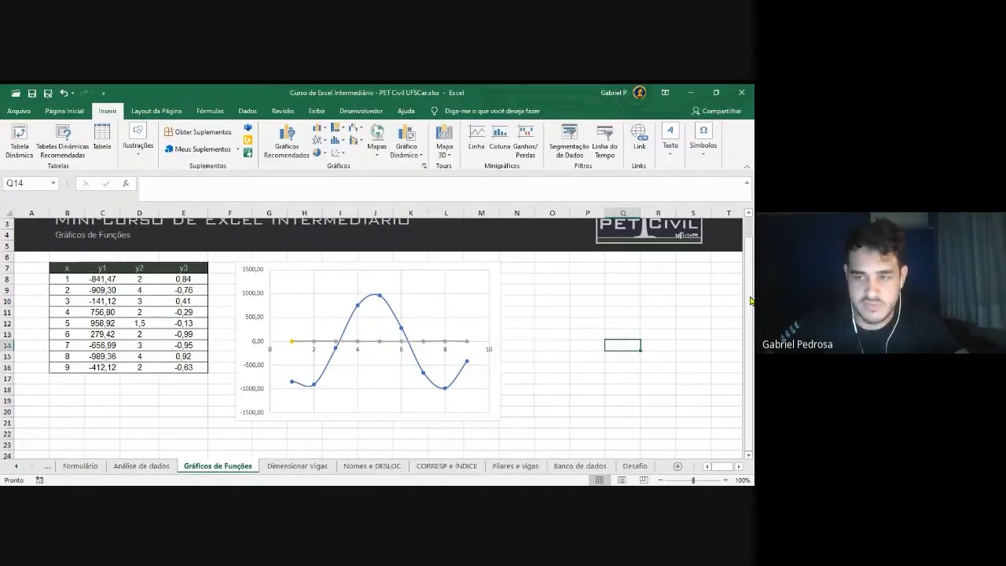
drag(751, 301, 753, 301)
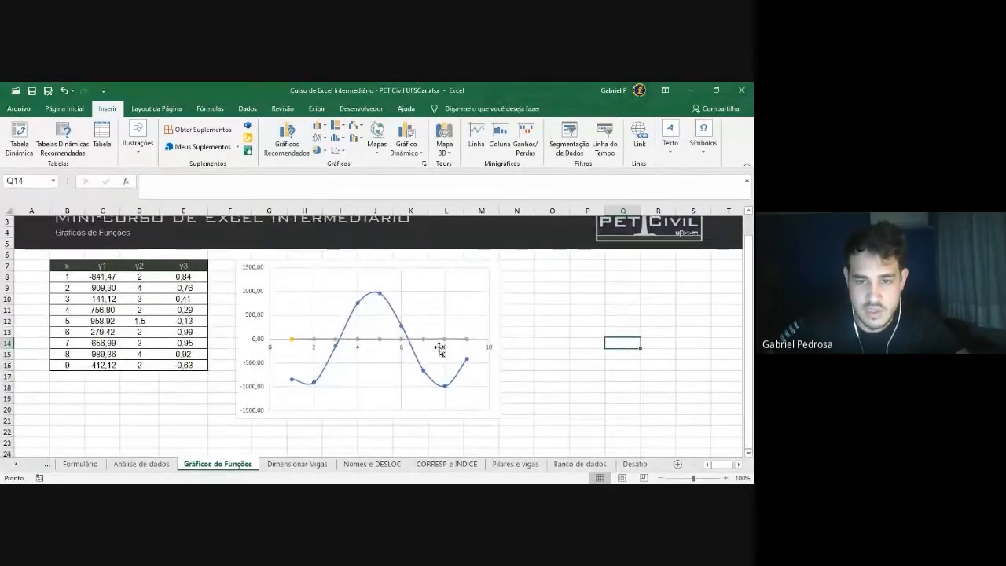
With the chart selected, open Alterar Tipo de Gráfico from the Chart Tools Design tab
mouse_move(456, 388)
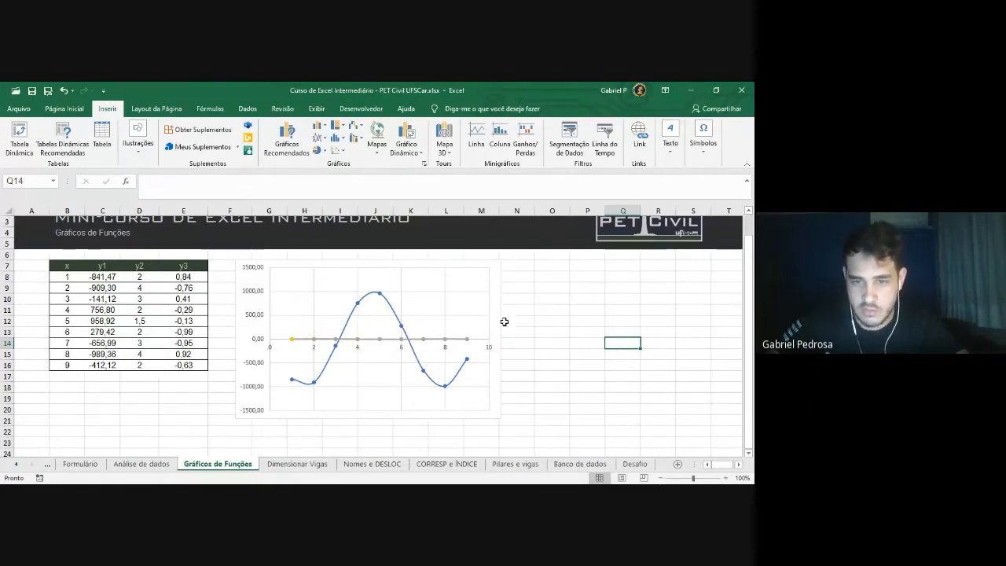
click(470, 305)
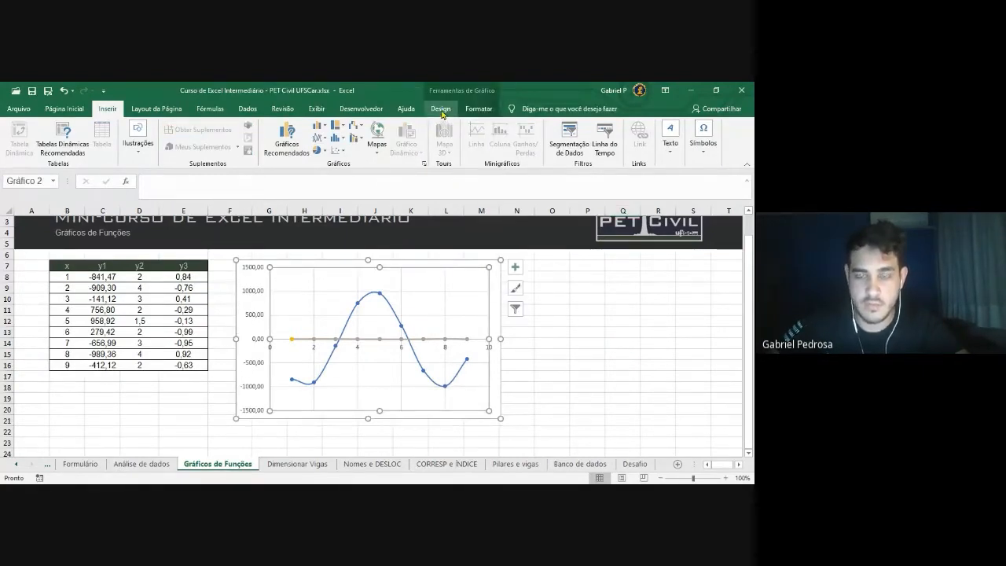
click(441, 109)
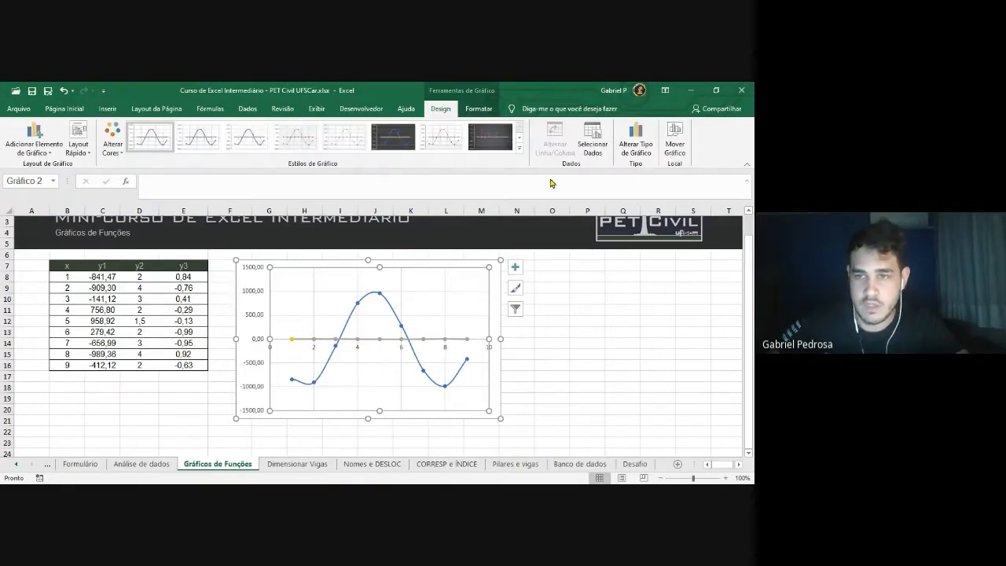
click(644, 155)
Reposition the Change Chart Type dialog and switch it to the Combinação layout
drag(407, 124, 568, 117)
drag(461, 118, 585, 119)
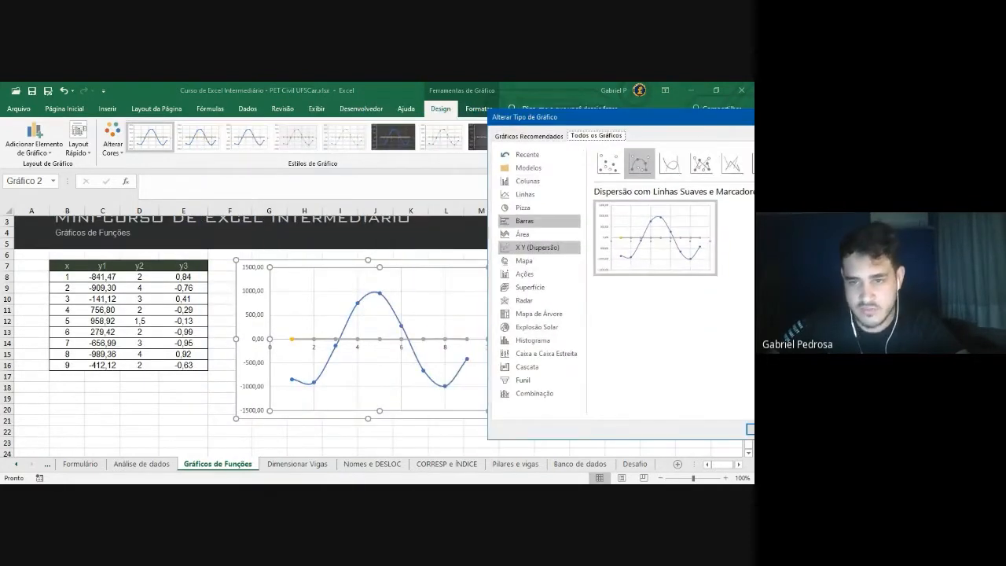
drag(585, 124, 157, 106)
drag(236, 99, 202, 99)
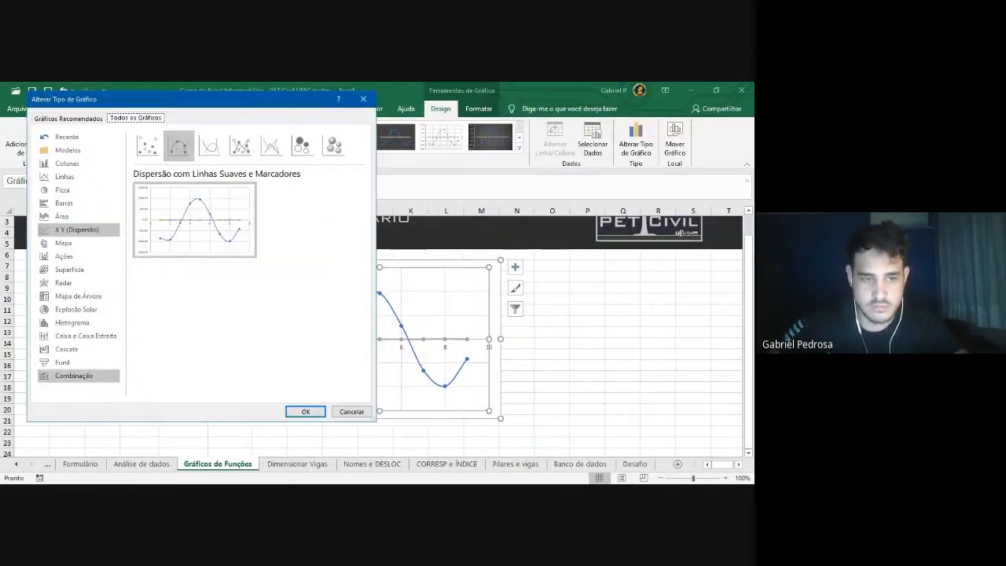
click(74, 375)
mouse_move(360, 352)
mouse_down()
mouse_move(360, 367)
mouse_move(360, 351)
mouse_up()
scroll(248, 357, down, 1)
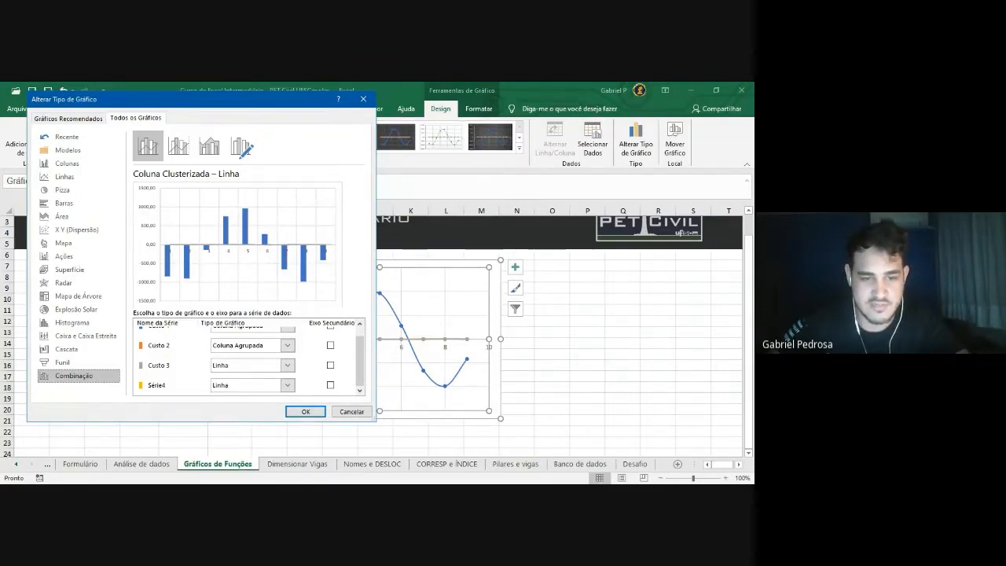
scroll(248, 358, up, 1)
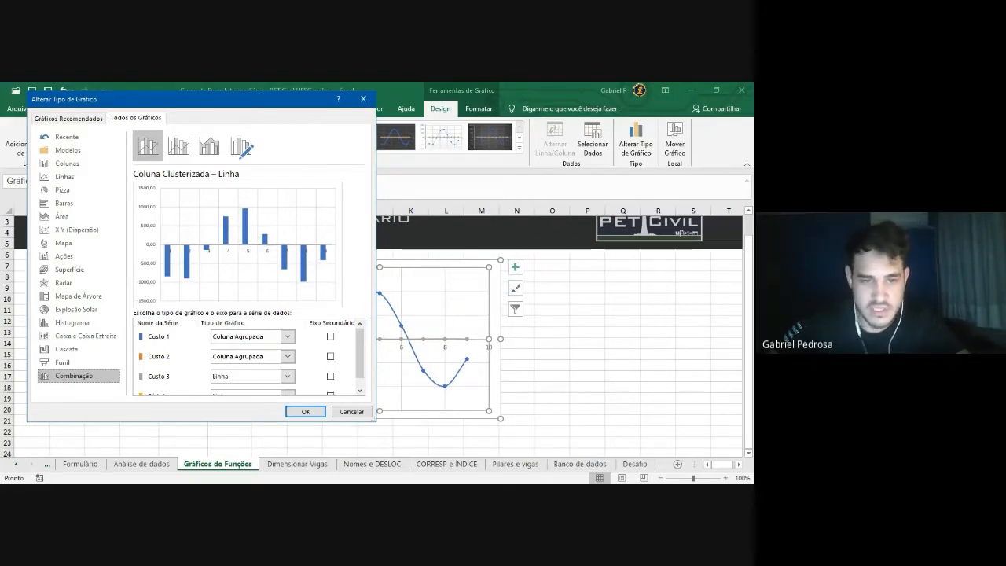
Set the Custo 1 series type to Dispersão com Linhas Suaves
click(288, 336)
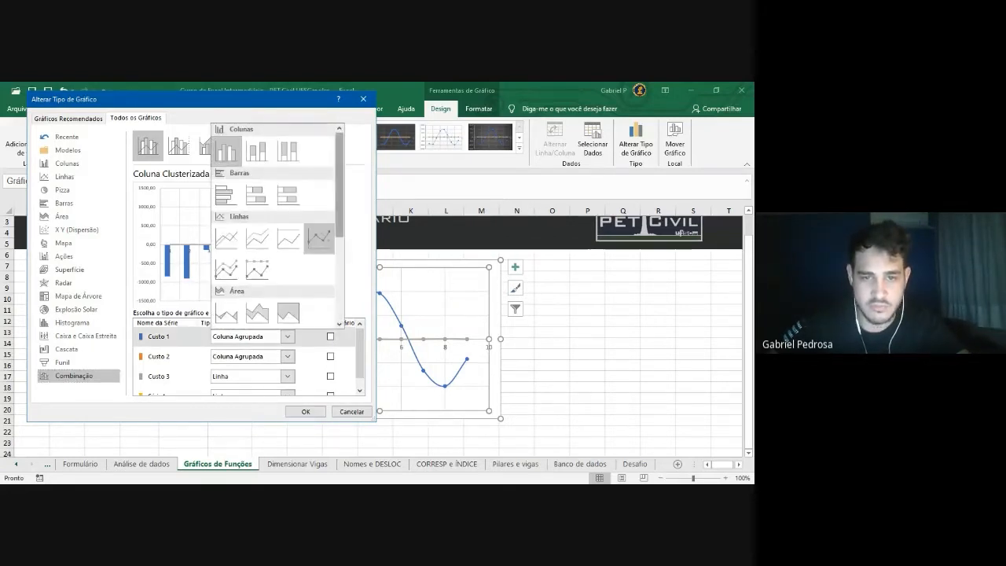
drag(340, 224, 340, 308)
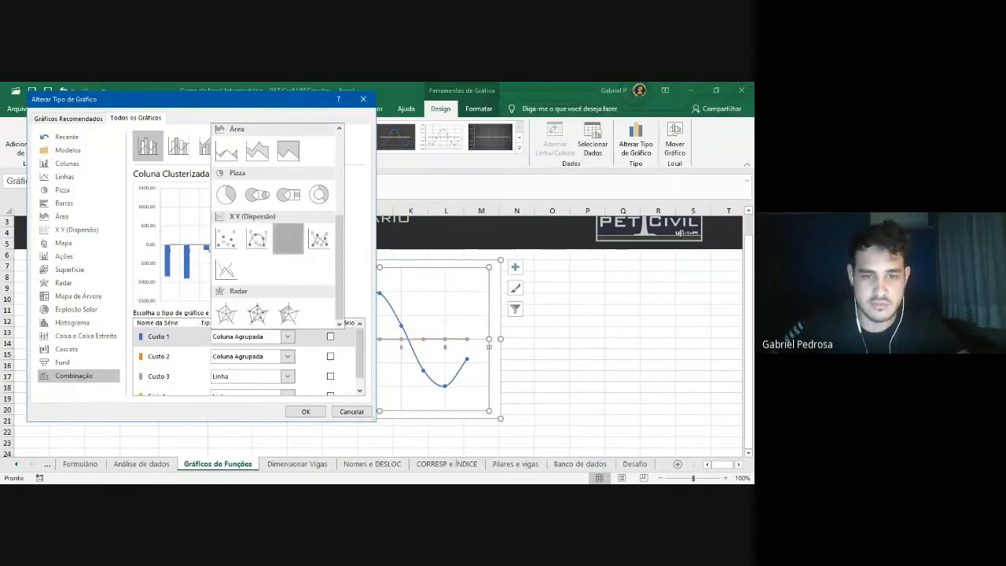
click(287, 238)
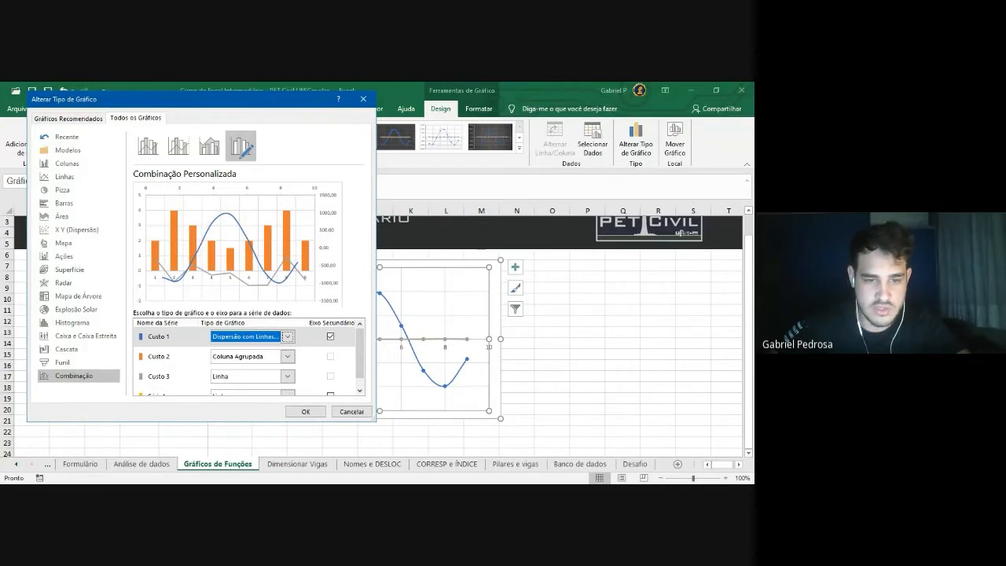
Set Custo 2 and Custo 3 to Dispersão com Linhas Suaves
click(287, 356)
scroll(289, 331, down, 3)
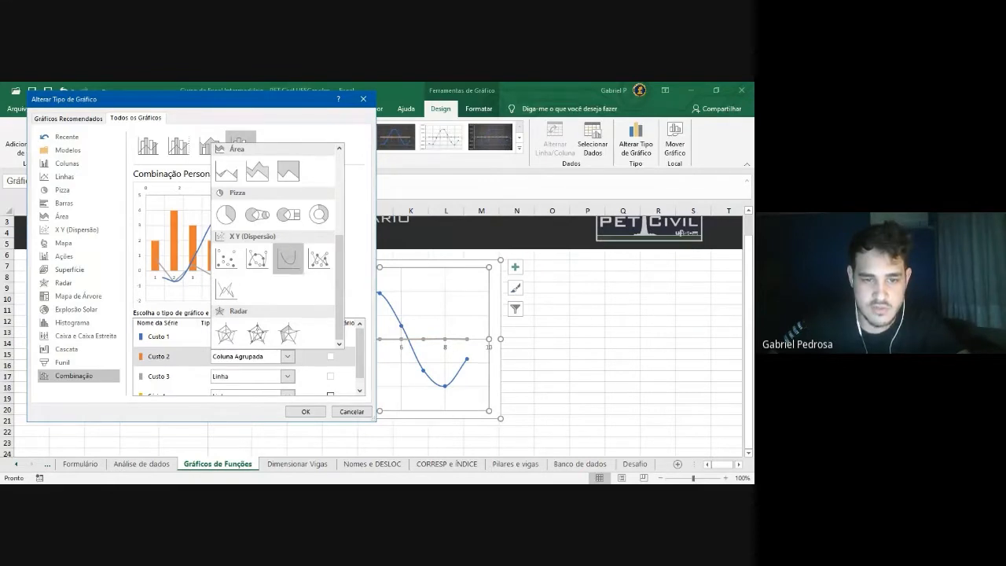
click(288, 258)
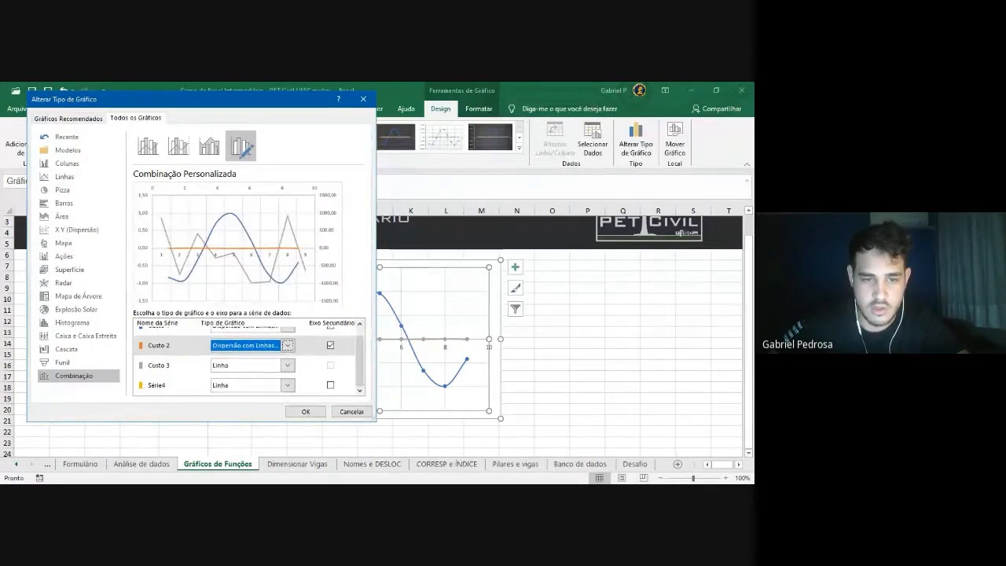
click(287, 346)
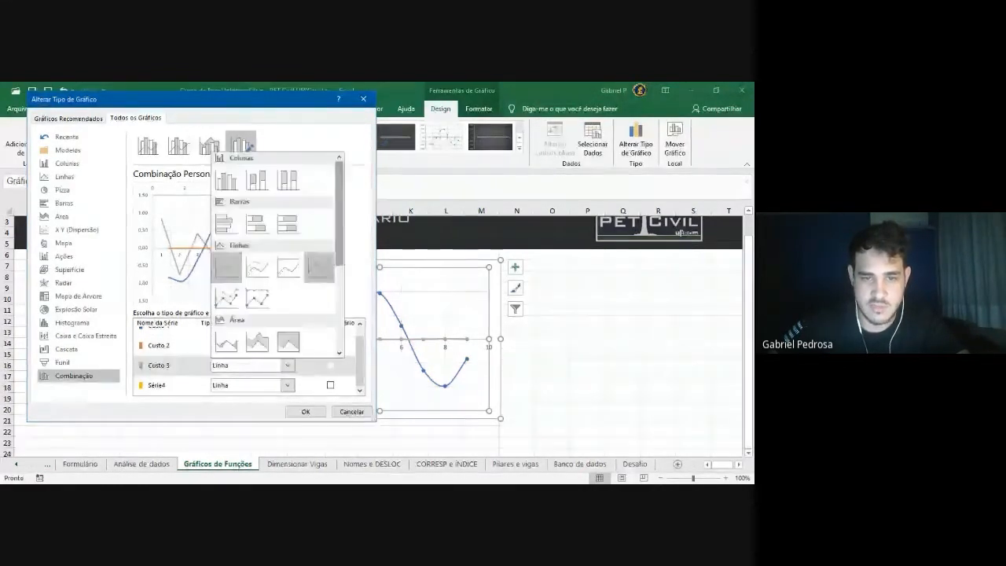
click(289, 267)
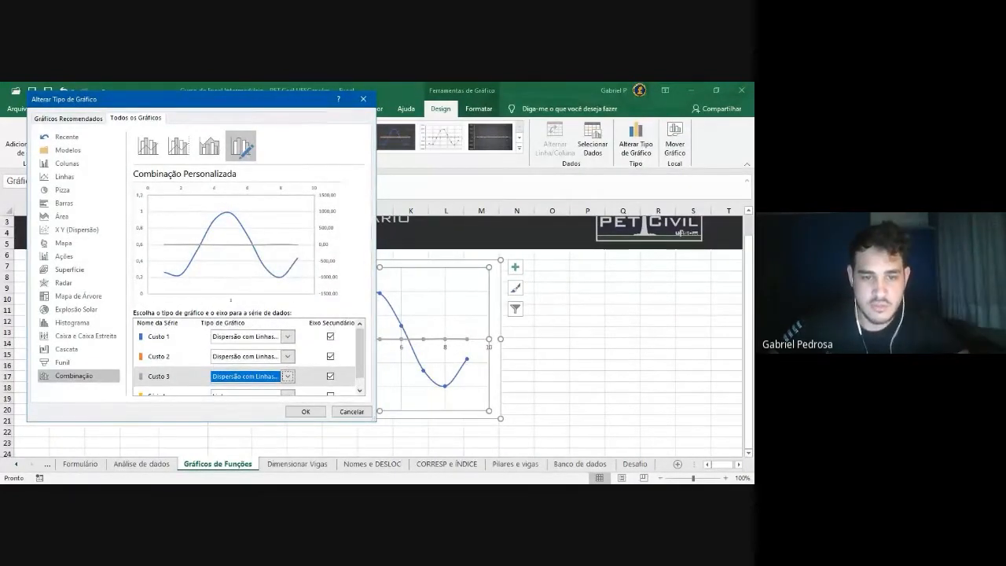
Uncheck Eixo Secundário for Custo 3 and Custo 2, keeping only Custo 1 secondary
drag(374, 421, 428, 448)
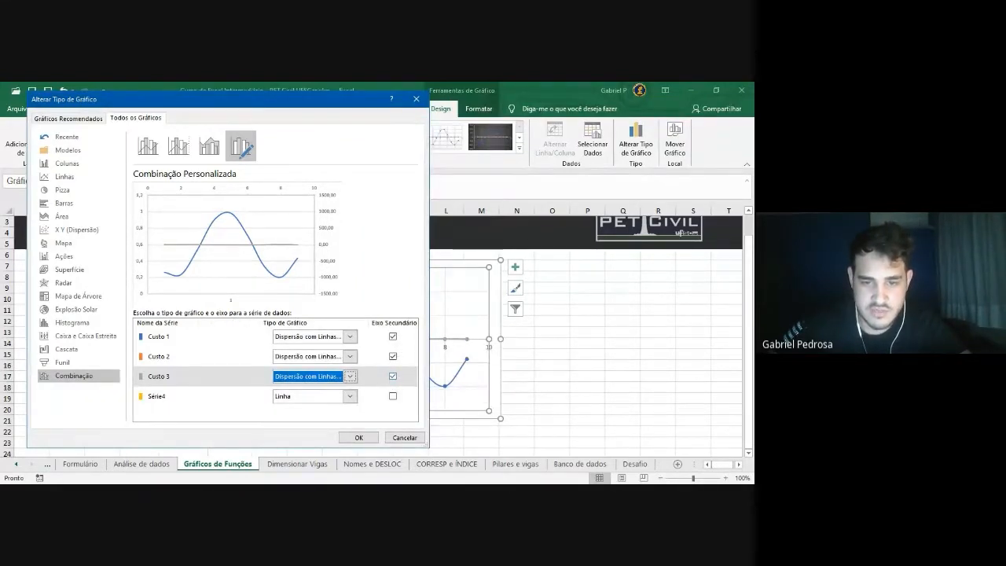
click(394, 376)
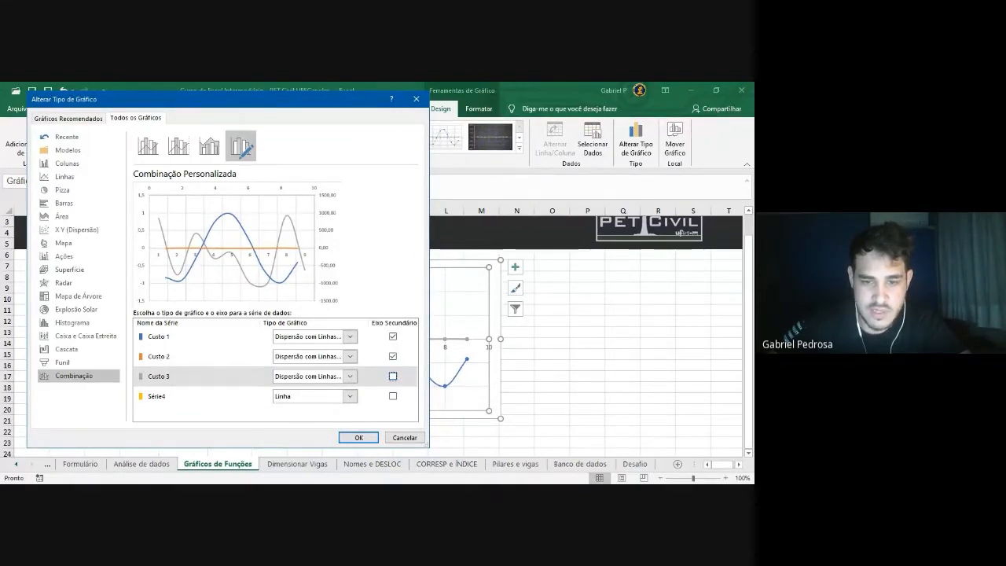
click(394, 356)
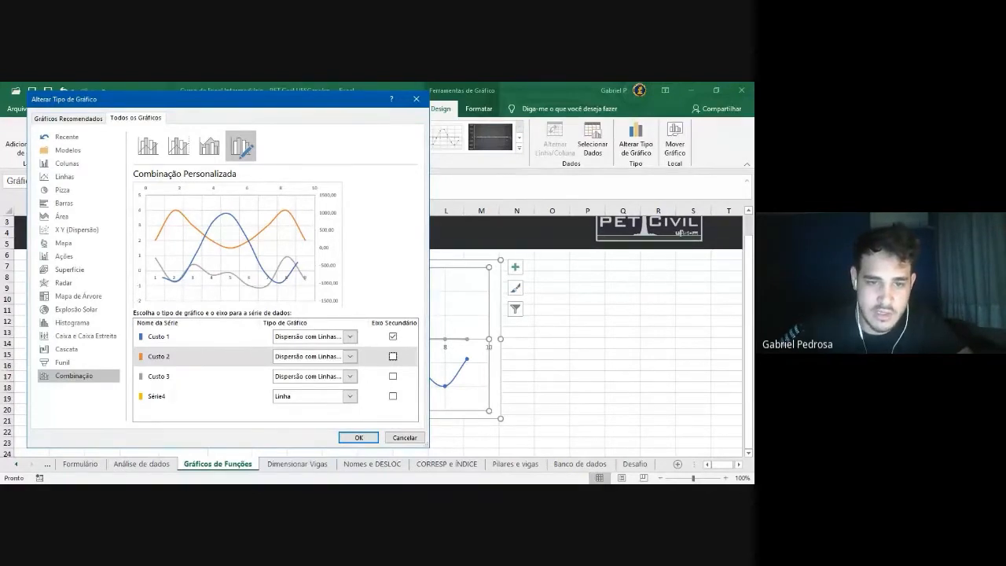
drag(292, 107, 75, 106)
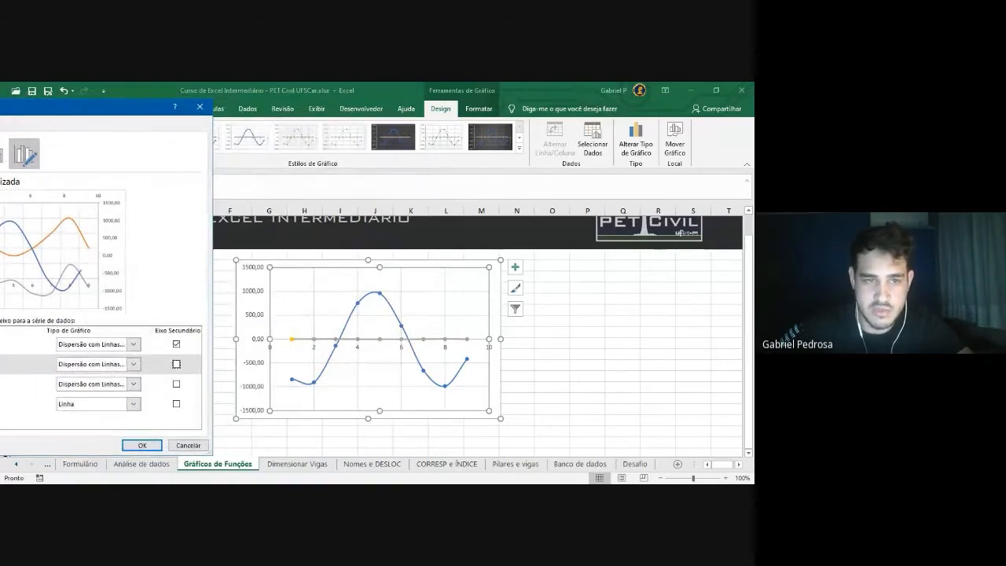
drag(145, 109, 442, 109)
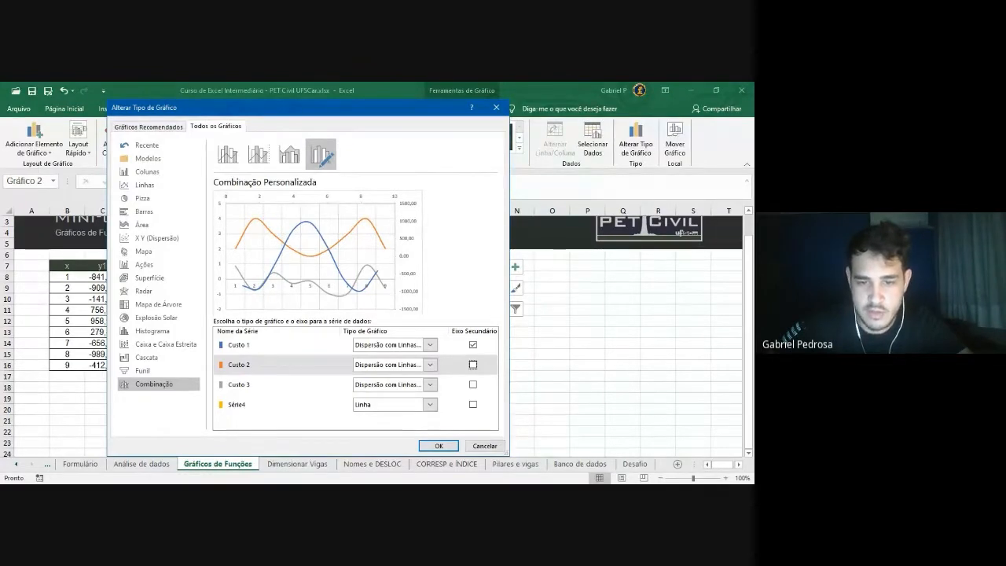
Apply the combination chart and enlarge it so the x axis reaches 10
click(443, 446)
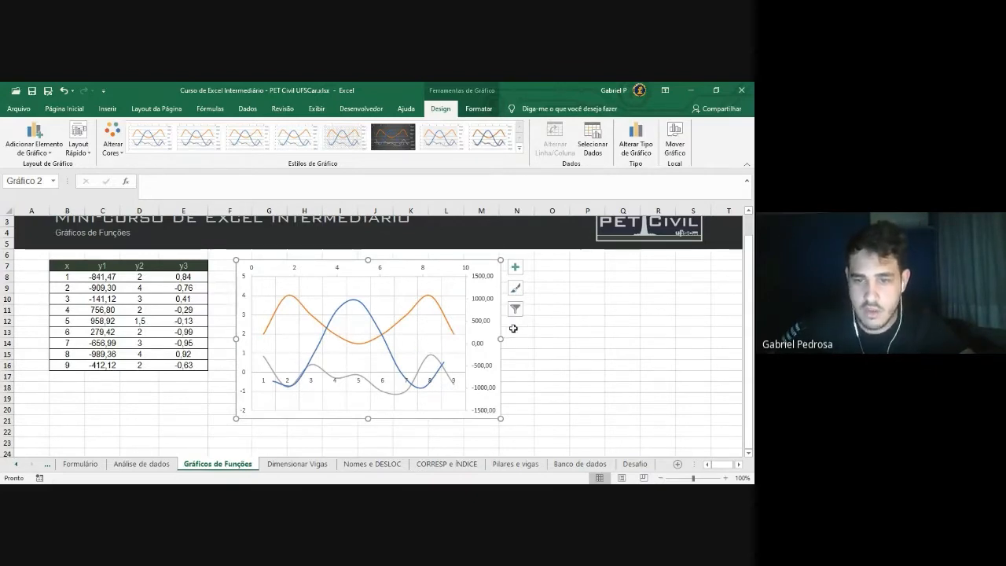
drag(501, 418, 511, 429)
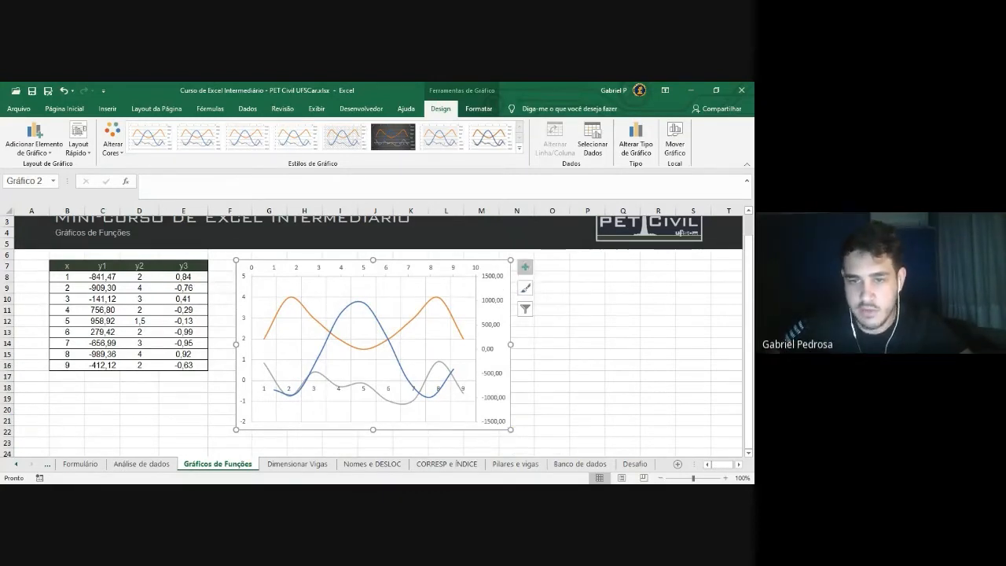
Preview axis titles from Chart Elements and briefly open, then close, the horizontal axis formatting
click(525, 267)
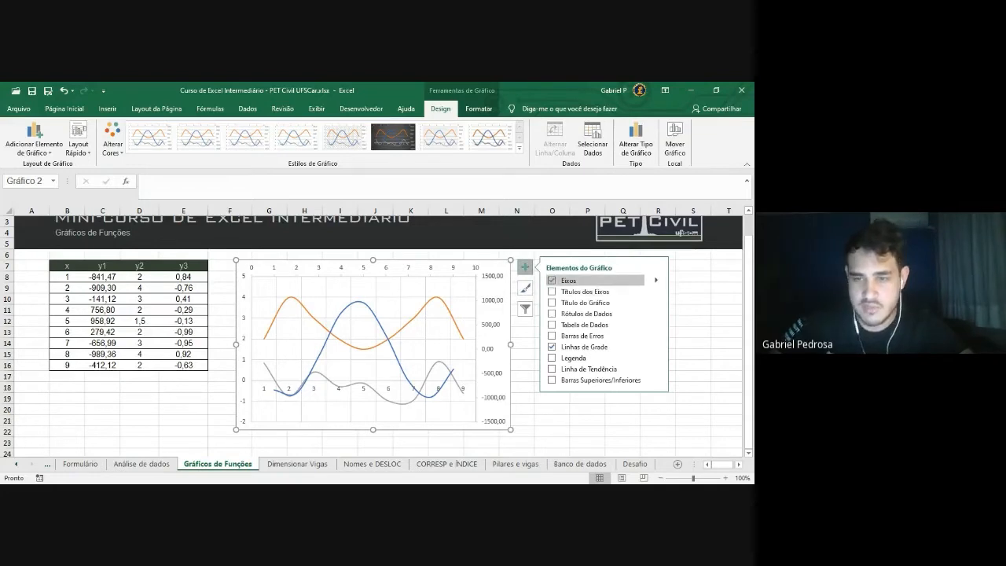
click(553, 292)
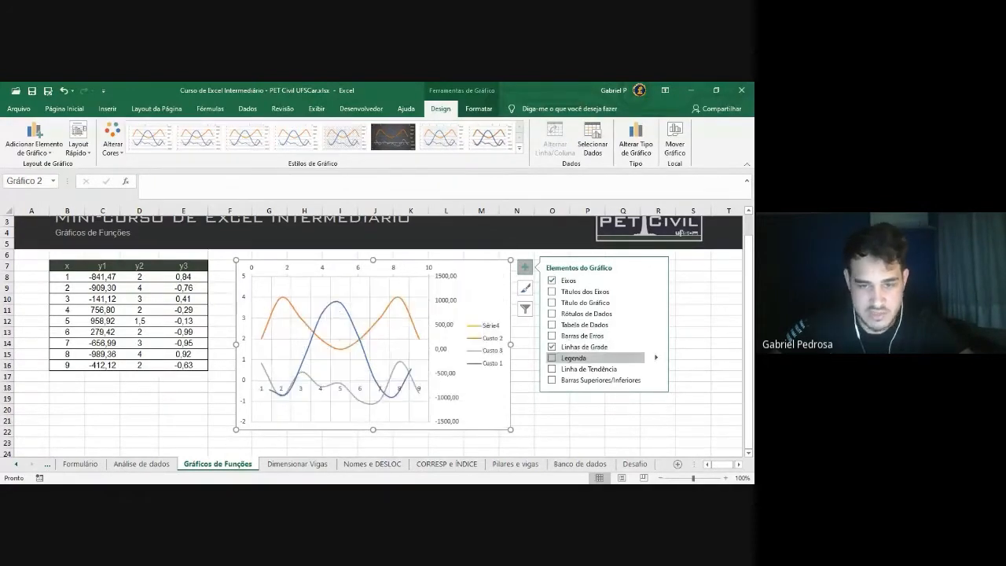
double_click(656, 281)
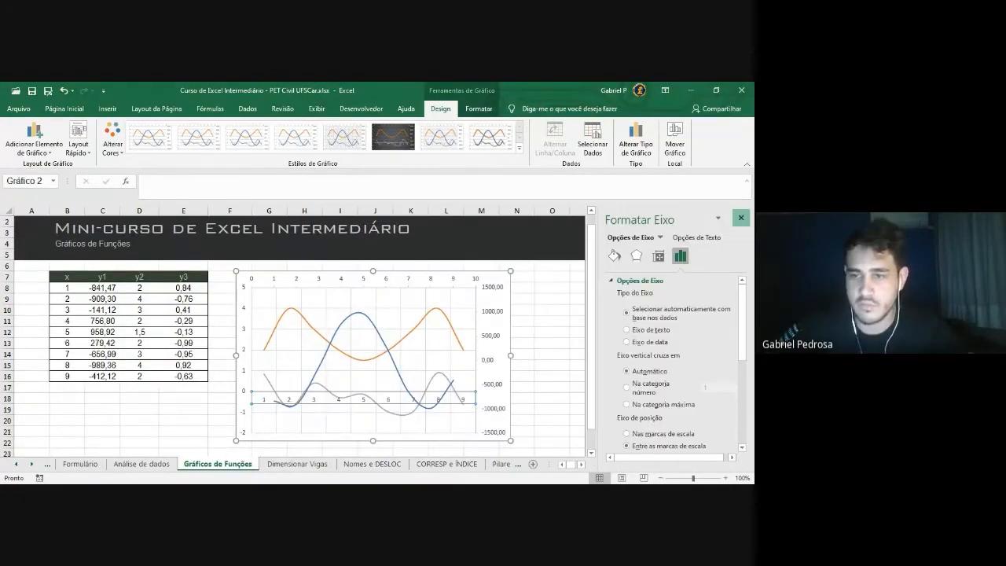
click(743, 219)
click(525, 278)
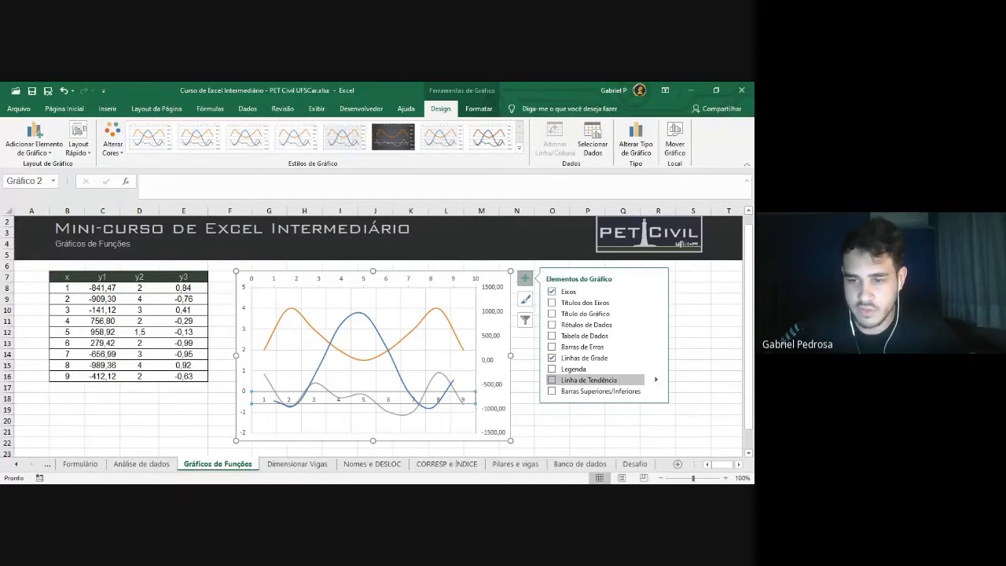
Add a trendline to Custo 1, changing it from logarithmic to a second-order polynomial
click(657, 379)
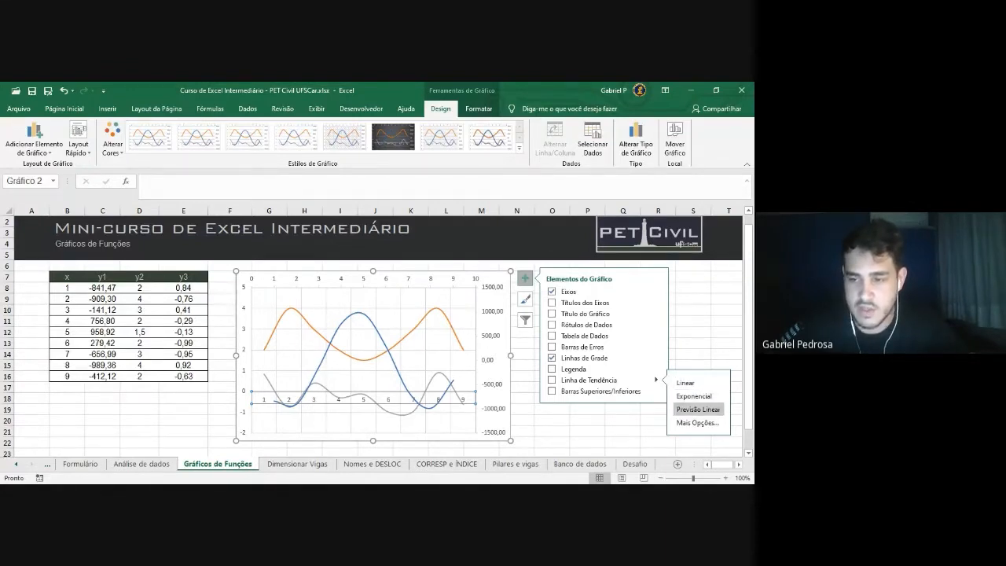
click(697, 423)
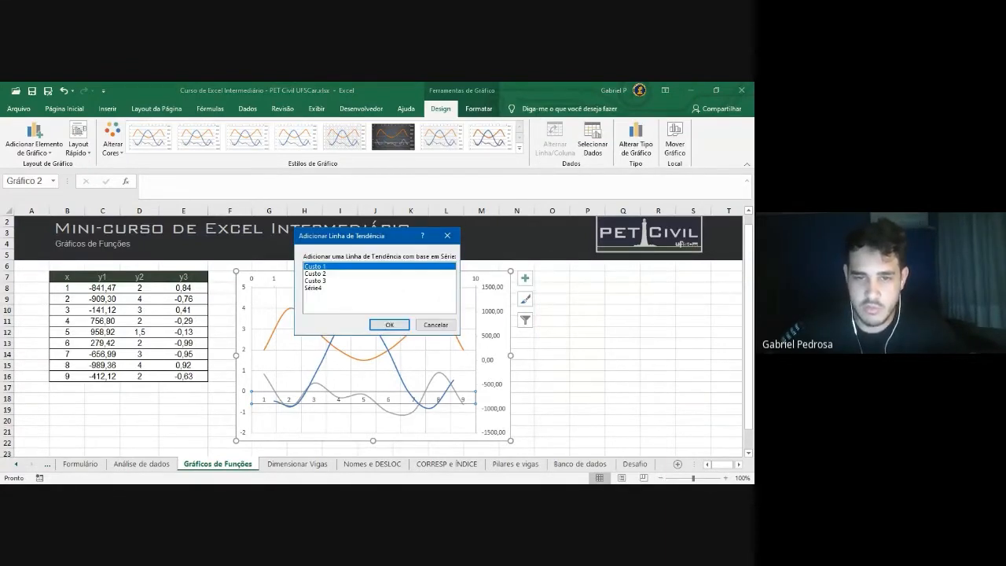
drag(346, 235, 445, 164)
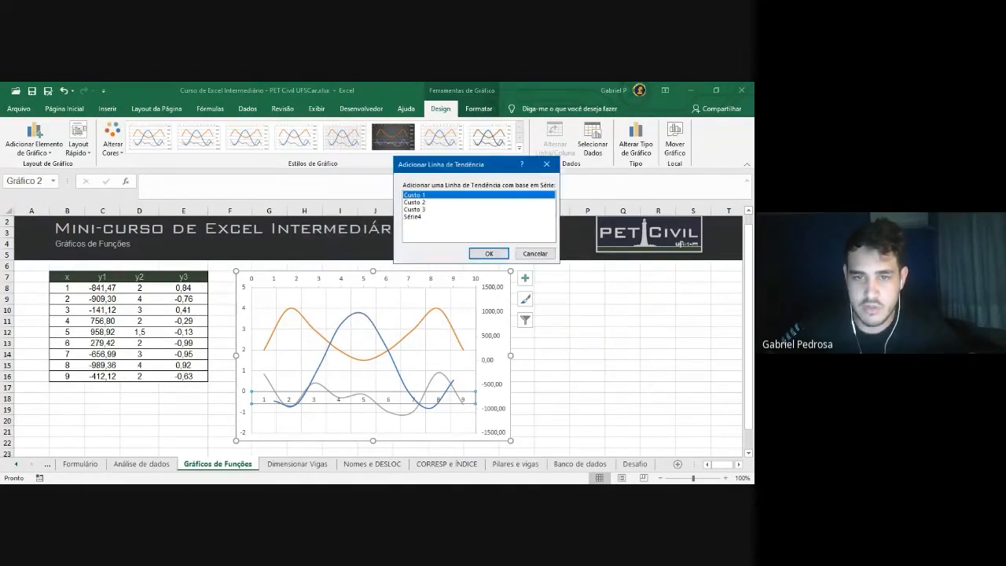
click(489, 254)
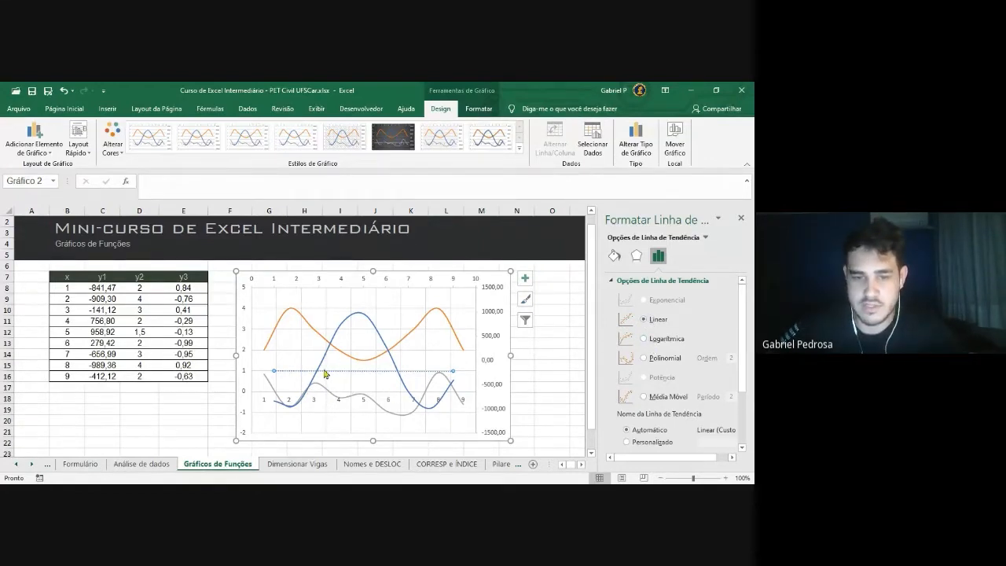
click(644, 339)
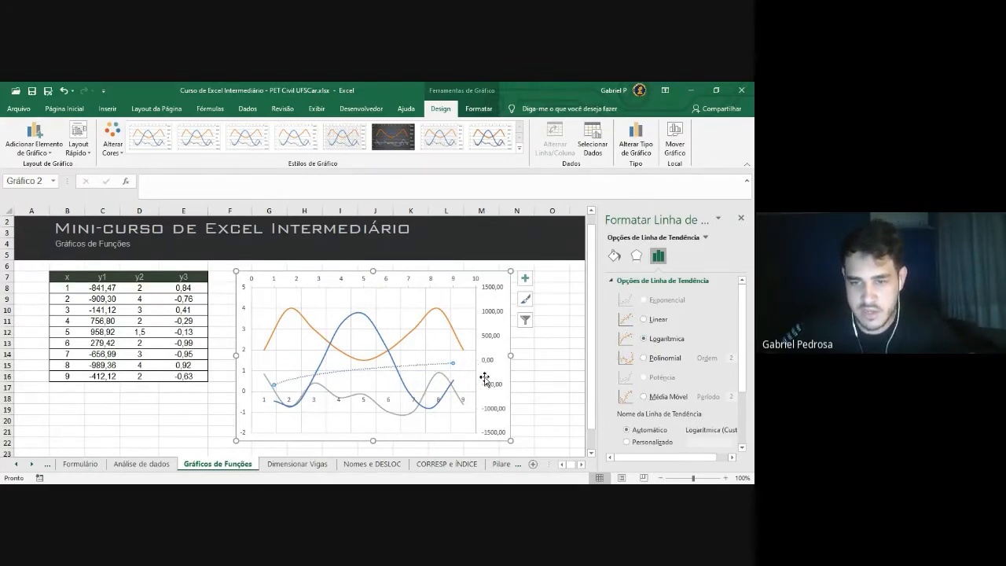
click(645, 359)
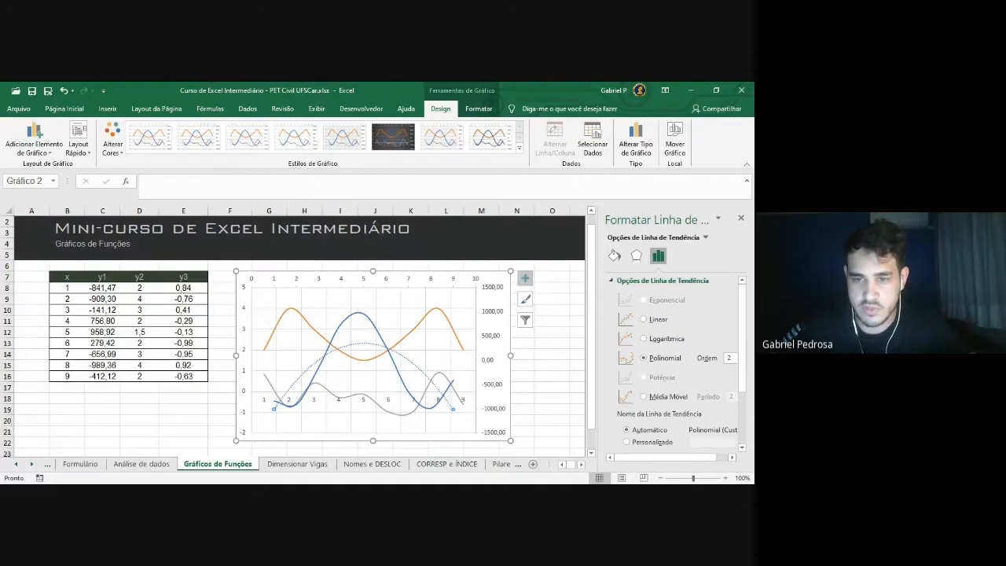
Reopen the full trendline options pane to review the Polinomial Ordem 2 settings
click(525, 279)
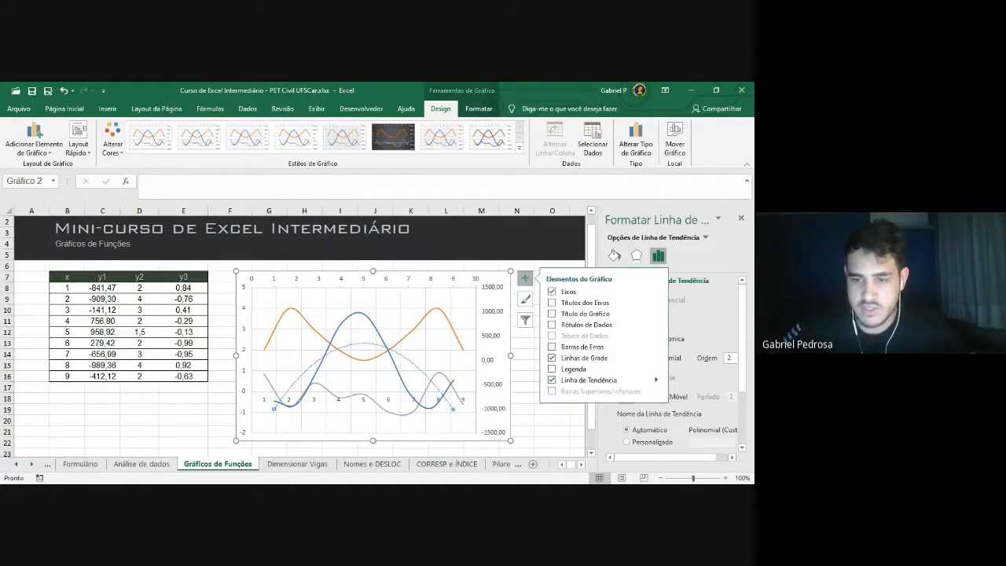
click(657, 380)
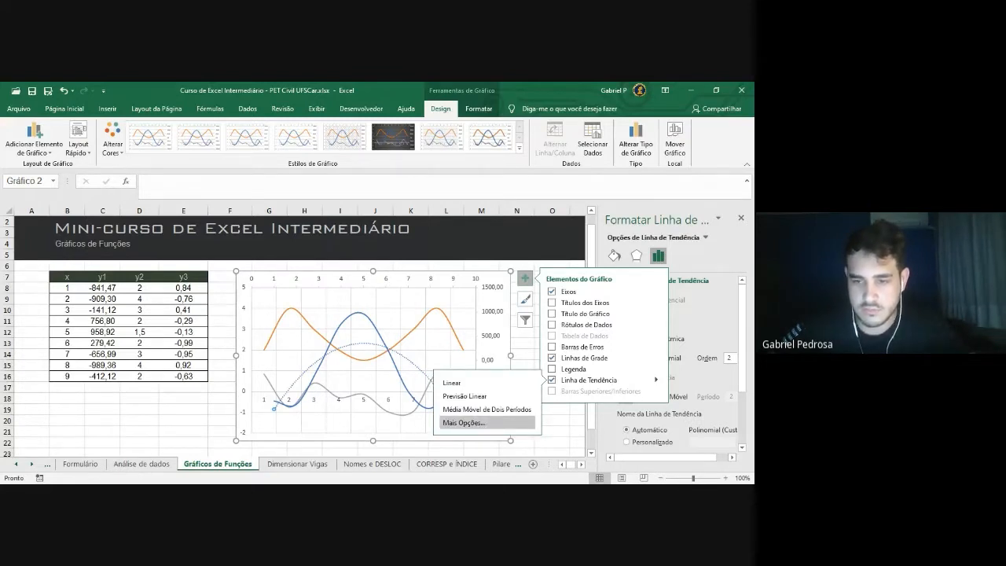
click(464, 423)
scroll(692, 370, down, 1)
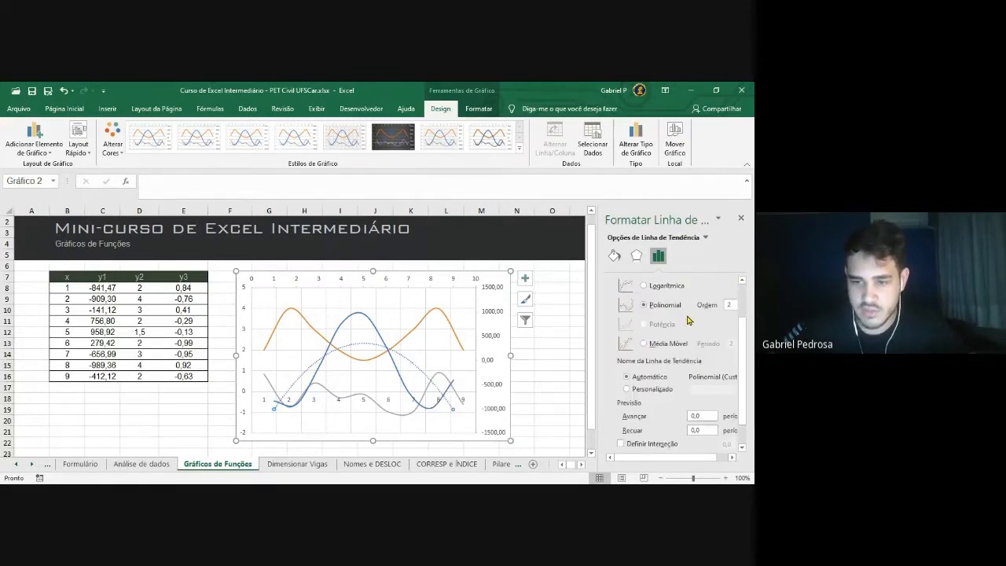
scroll(691, 320, down, 1)
scroll(699, 321, up, 3)
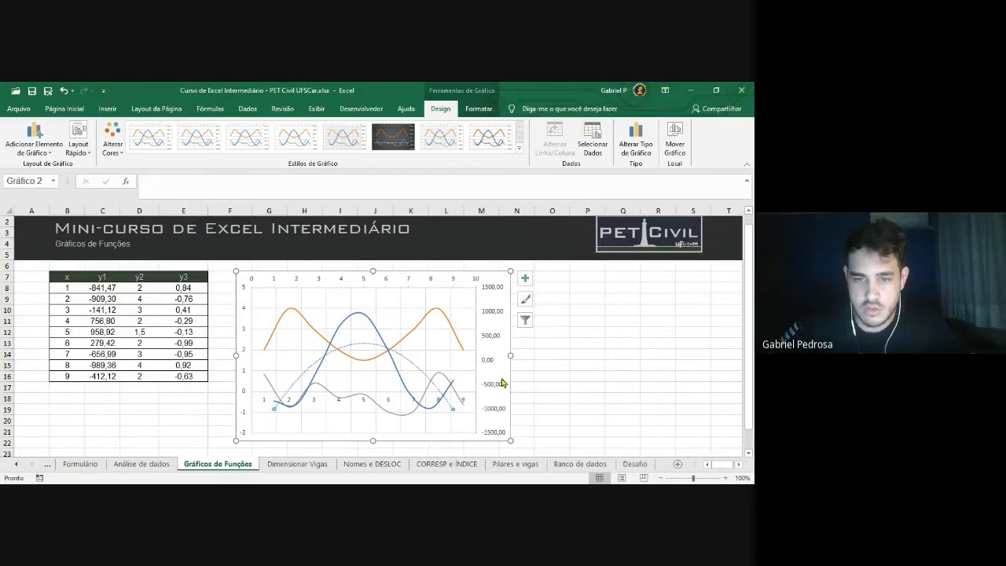
Switch to the Dimensionar Vigas sheet, scroll through it and set the zoom to 100%
click(299, 468)
scroll(434, 338, down, 1)
scroll(461, 348, up, 1)
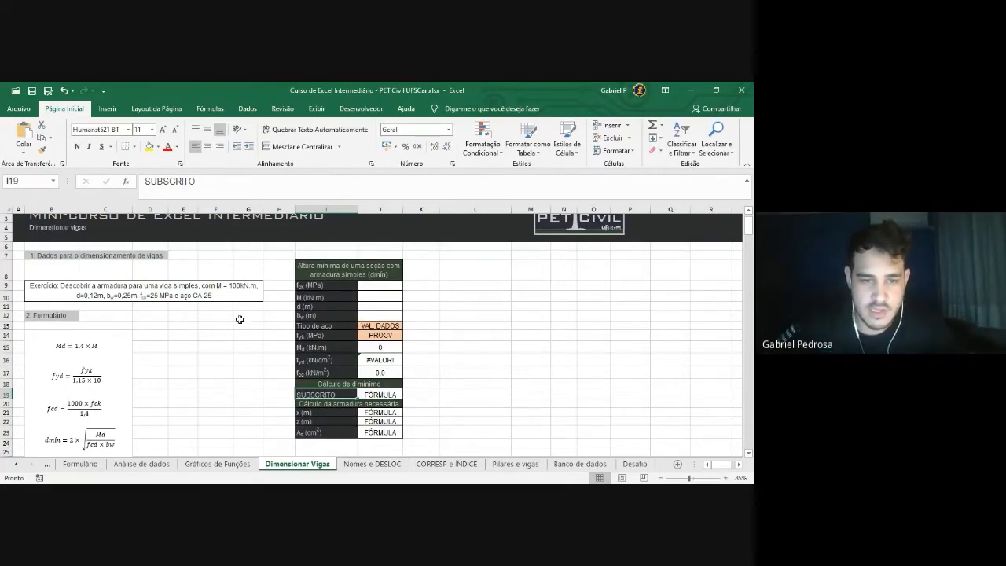
scroll(254, 337, down, 5)
scroll(246, 341, up, 6)
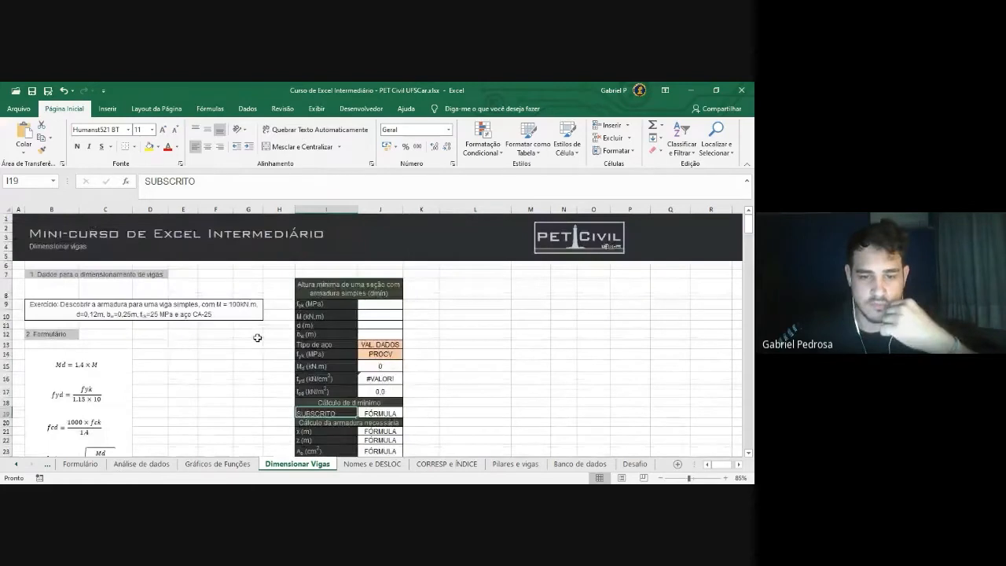
scroll(263, 340, down, 2)
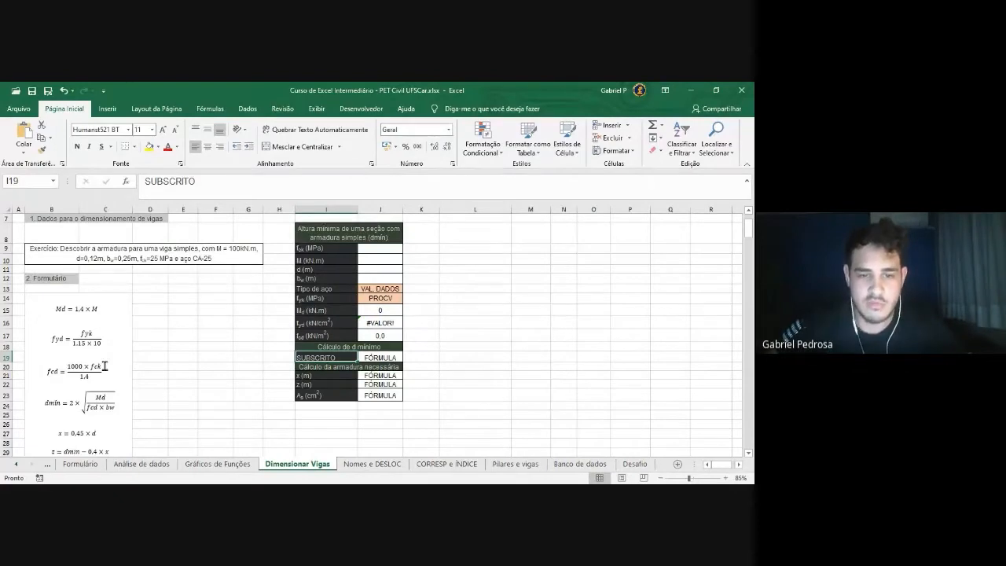
scroll(141, 351, down, 1)
scroll(162, 346, up, 1)
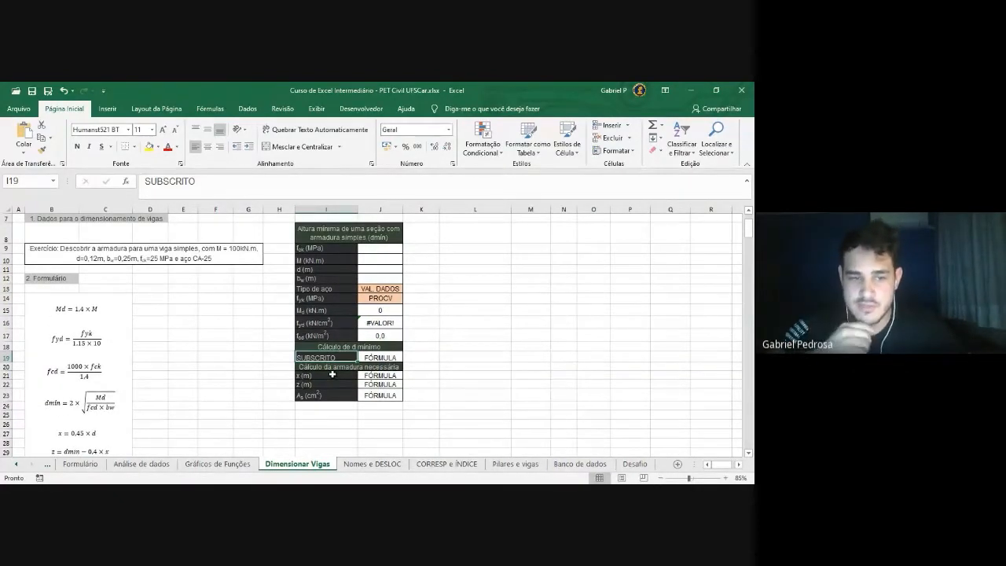
scroll(379, 355, up, 2)
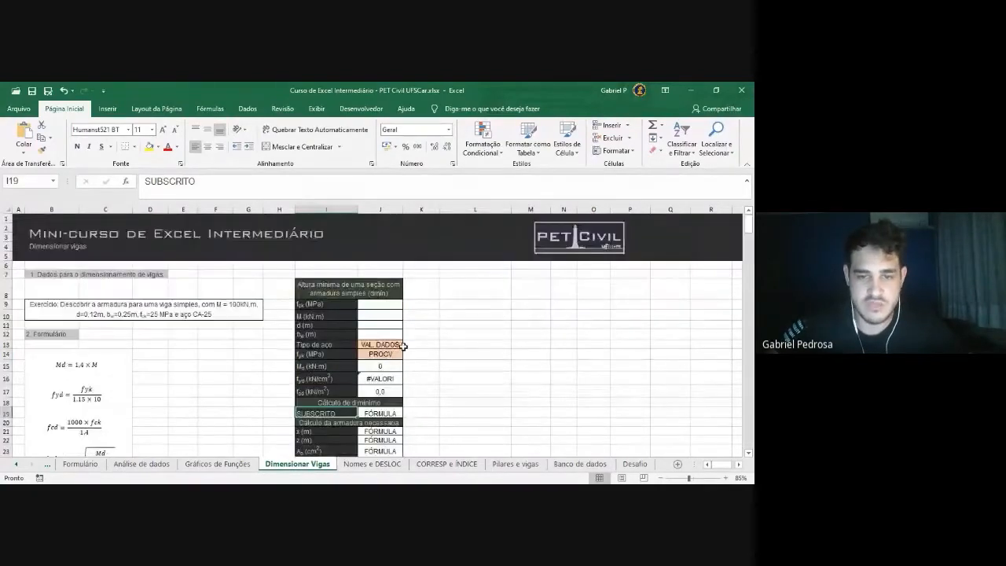
scroll(393, 346, down, 1)
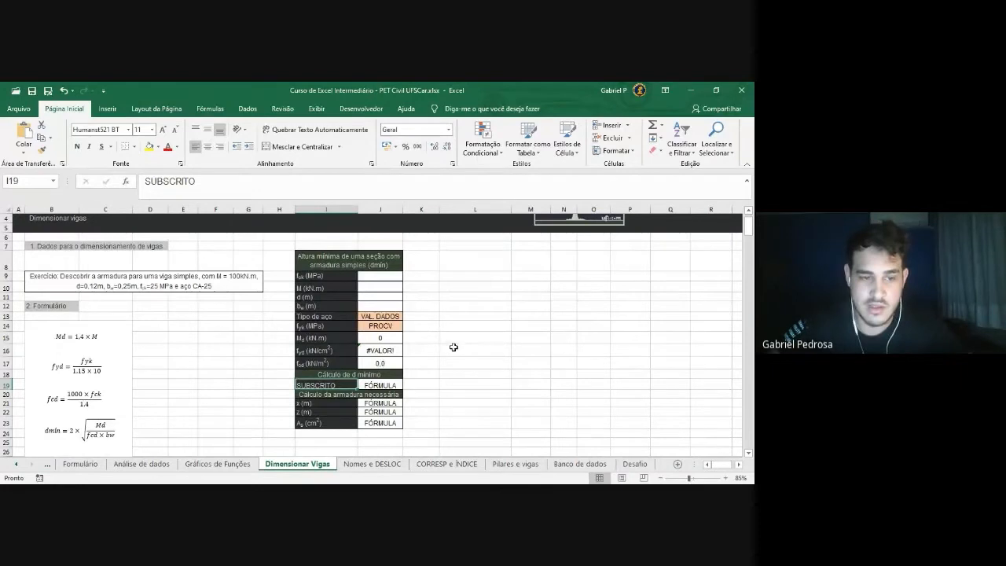
scroll(155, 359, down, 1)
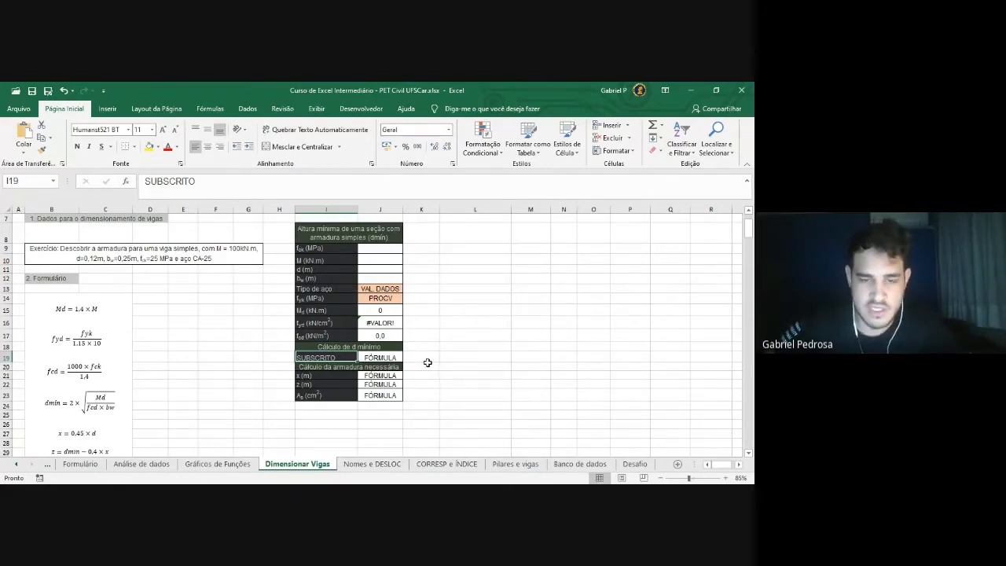
ctrl+scroll(384, 299, up, 1)
scroll(353, 305, up, 2)
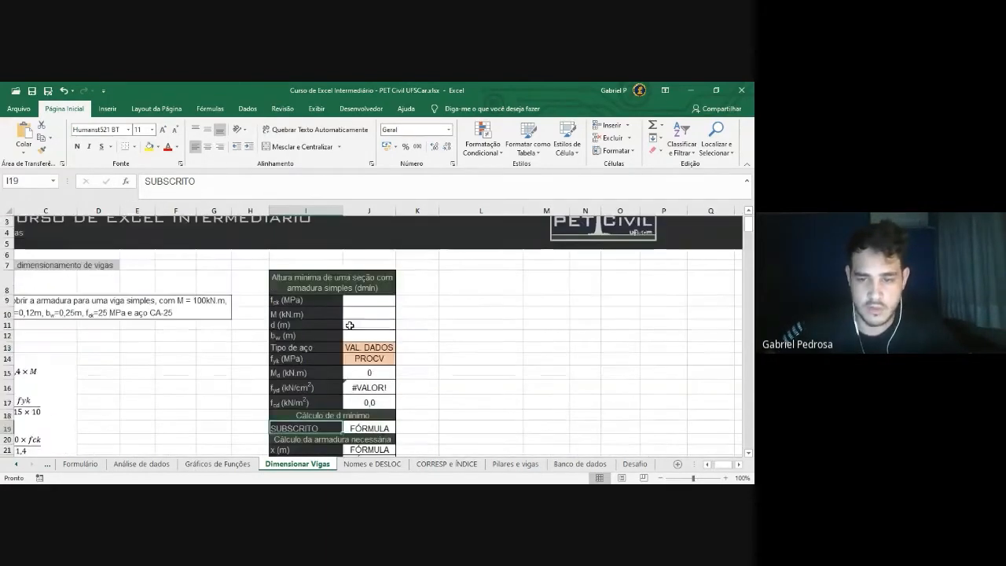
click(709, 466)
click(709, 465)
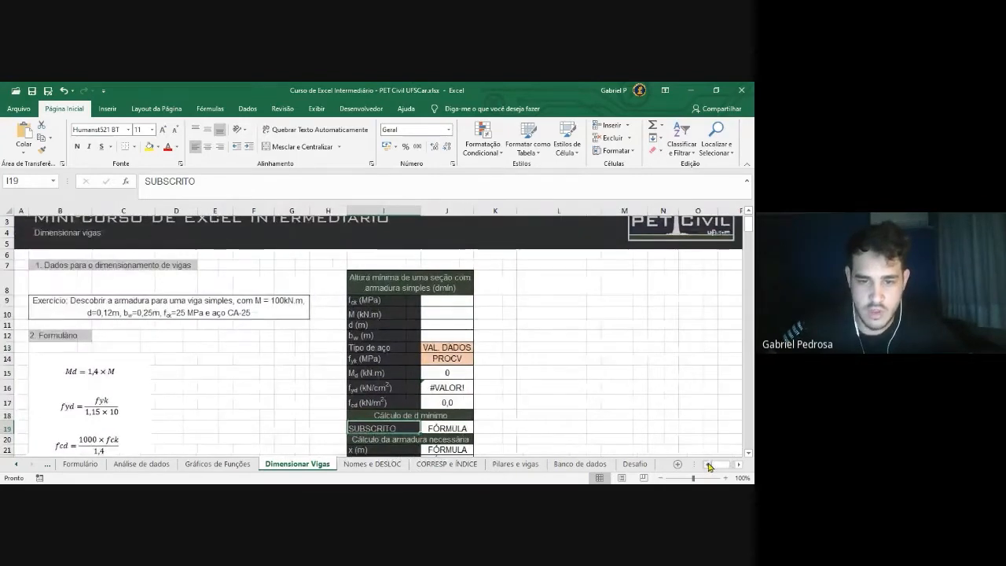
scroll(404, 404, down, 1)
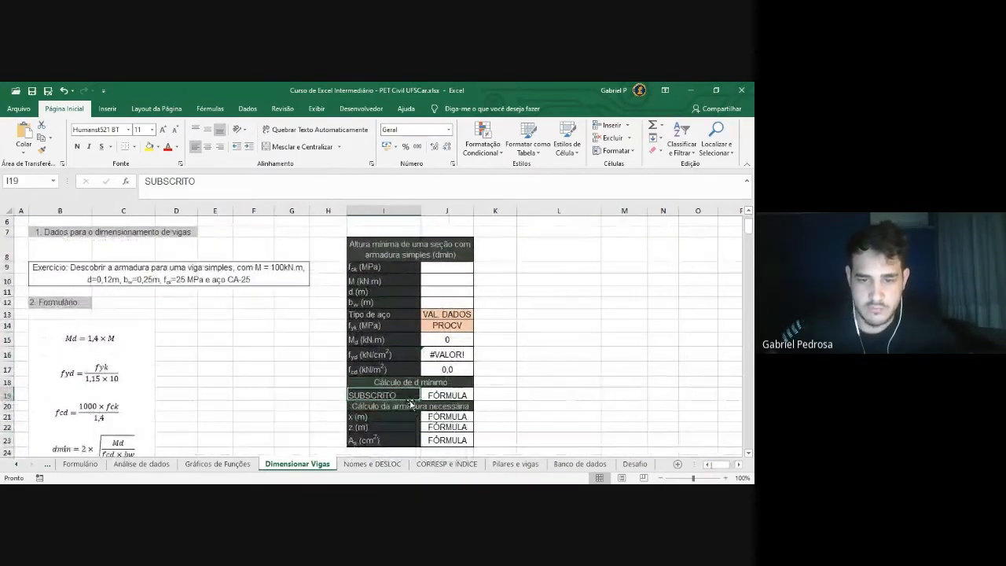
Select the label cells I9 (fck), I12 (bw), I14 (fyk), I15 (Md) and I19 (SUBSCRITO)
click(383, 267)
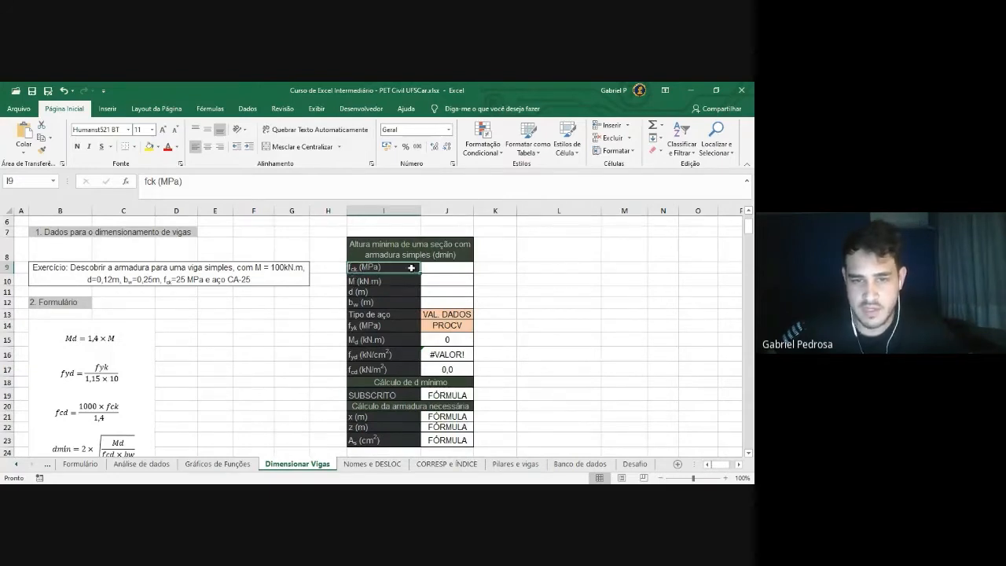
click(378, 305)
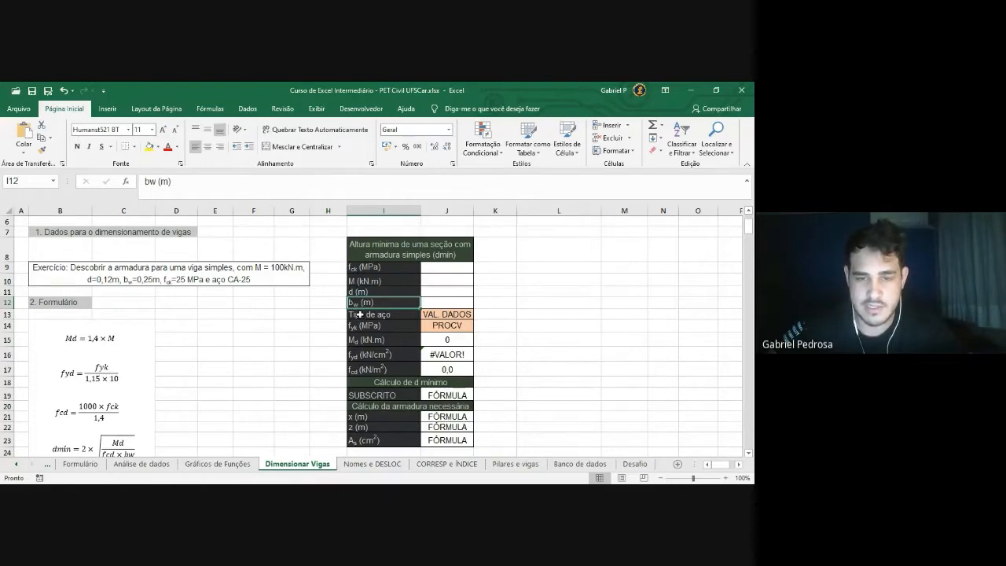
click(375, 326)
click(367, 343)
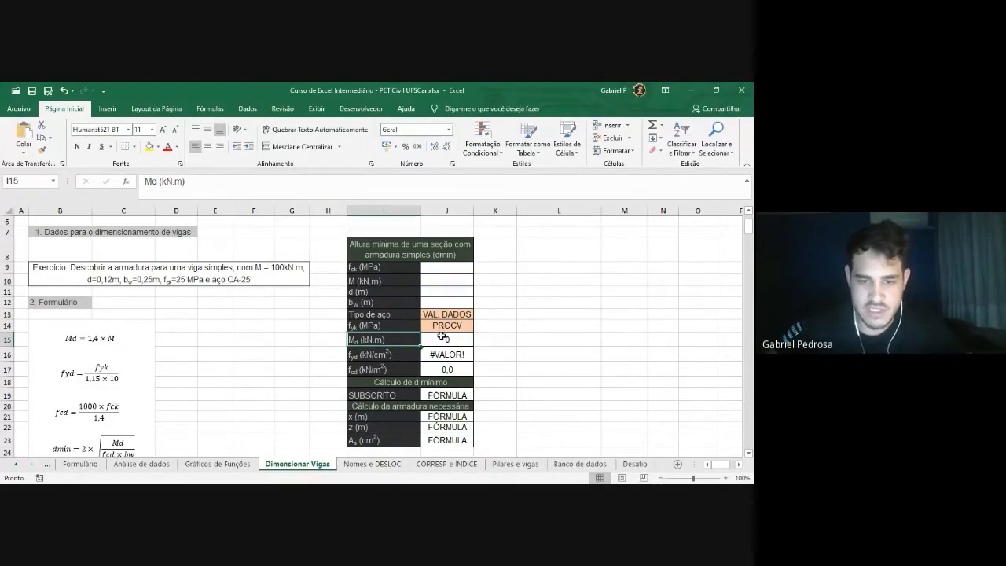
click(408, 396)
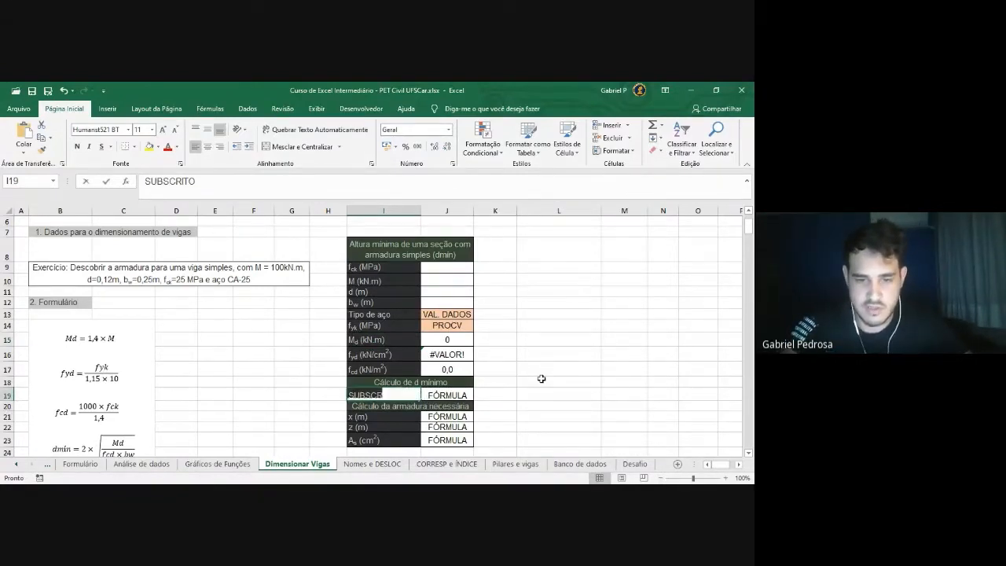
Replace the SUBSCRITO placeholder in I19 with the label dmín
text(dmín)
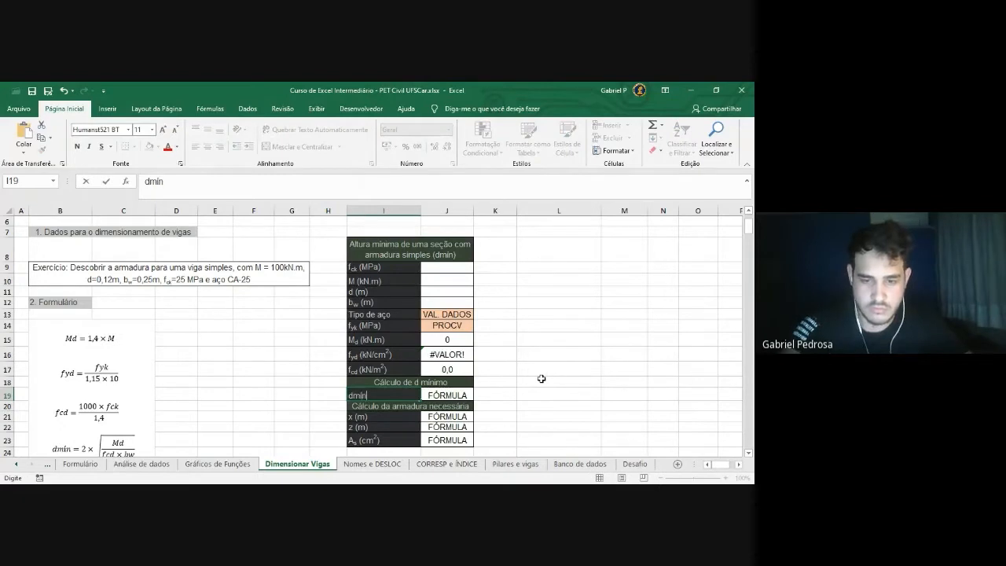
scroll(522, 358, down, 1)
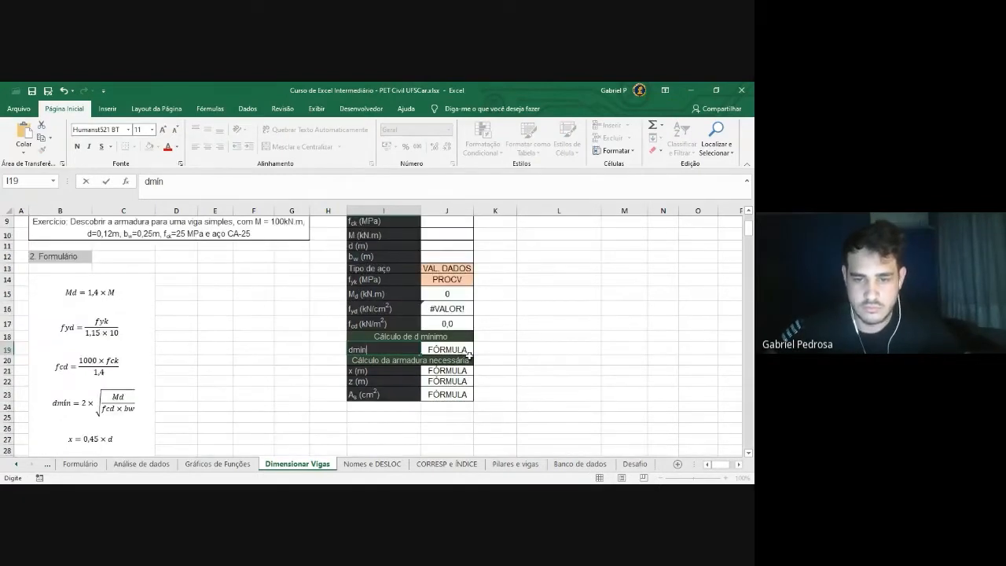
text(ín)
key(Return)
scroll(406, 396, up, 1)
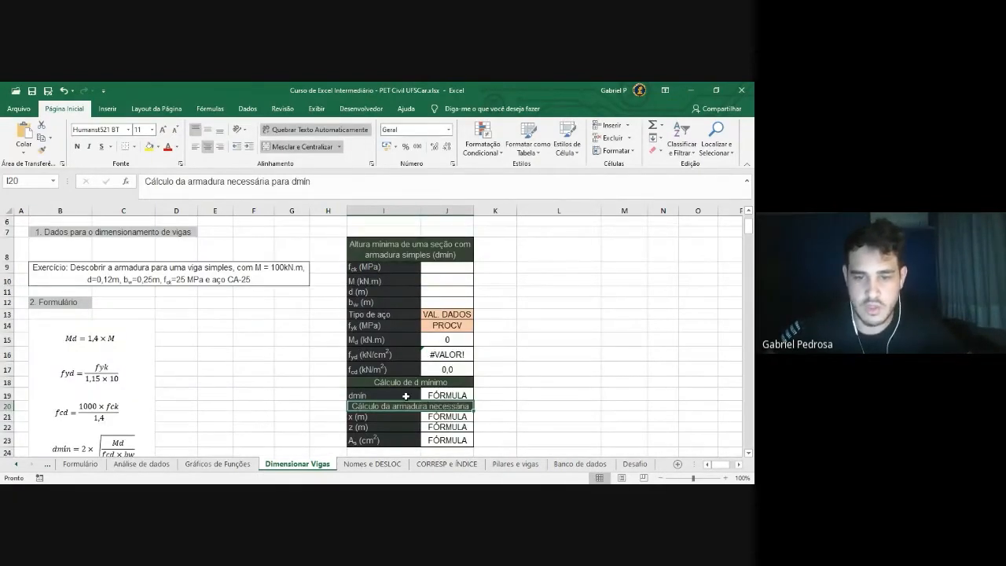
click(405, 395)
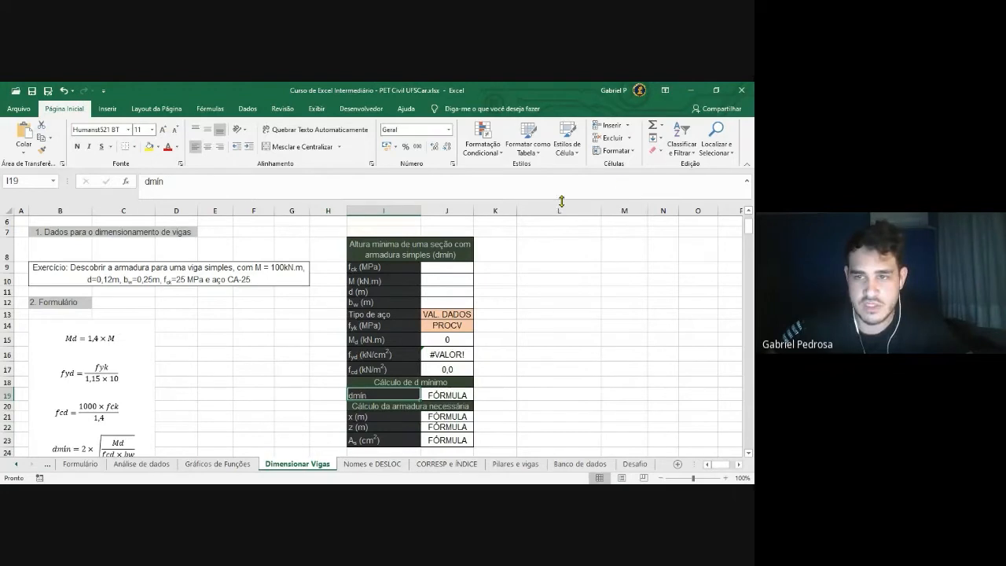
Bring up the Formatar Células dialog for I19 with Ctrl+1
click(630, 155)
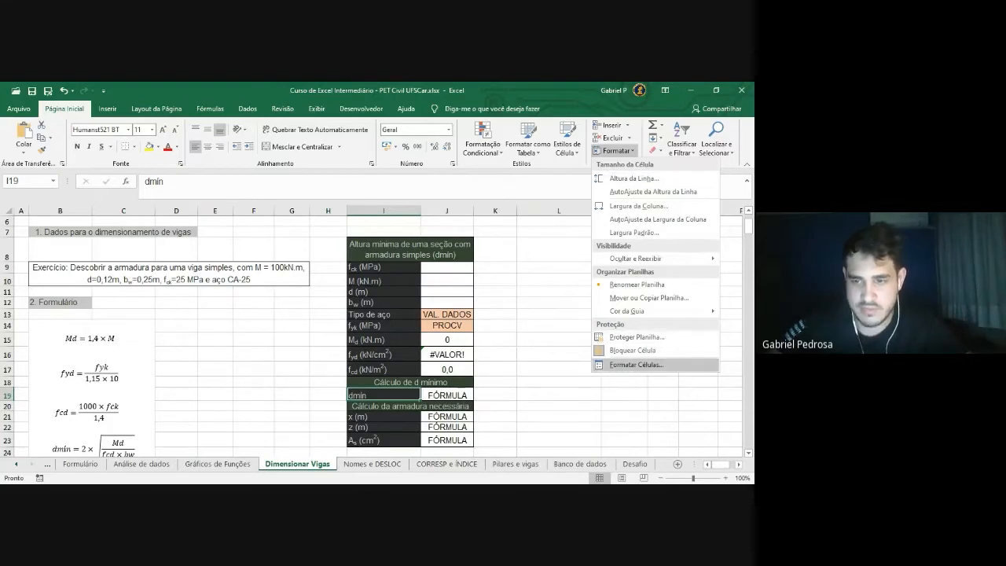
click(631, 155)
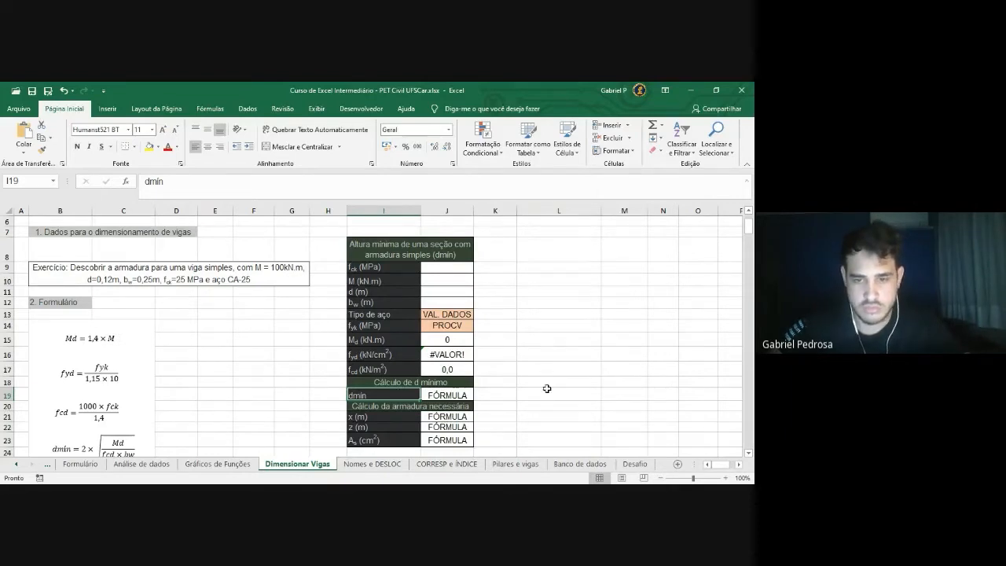
key(ctrl+1)
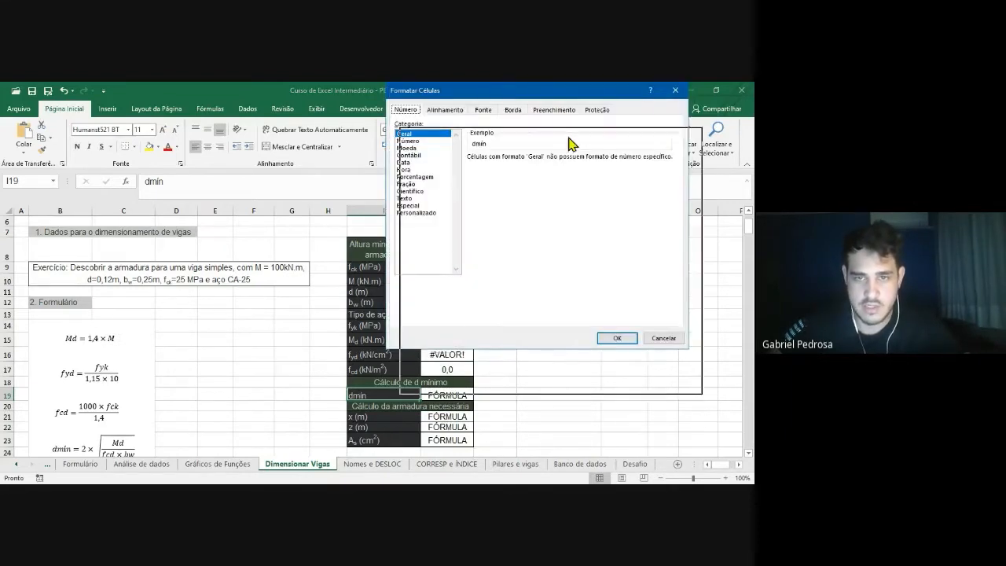
Apply Subscrito font formatting to the dmín label in I19
drag(503, 142, 529, 133)
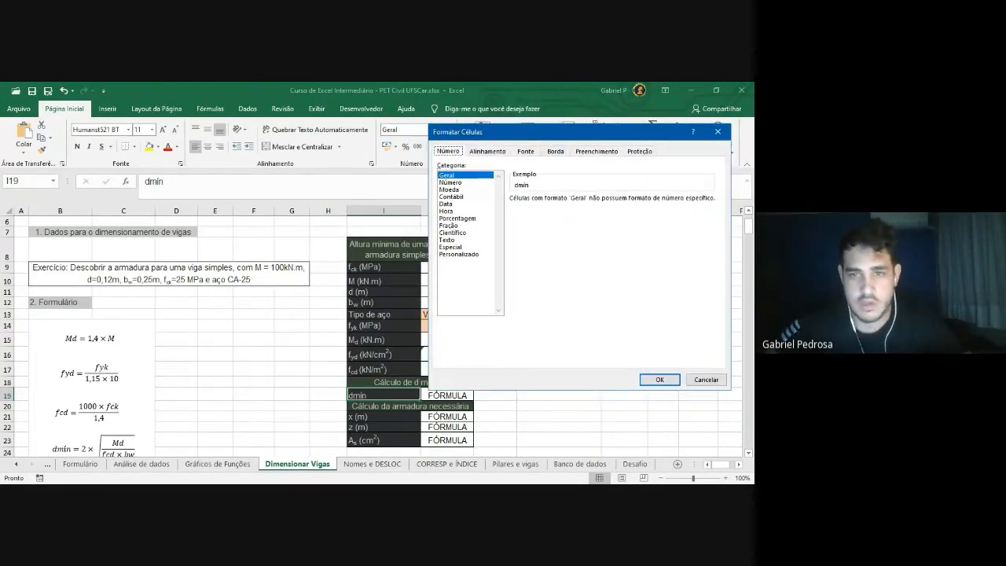
click(526, 150)
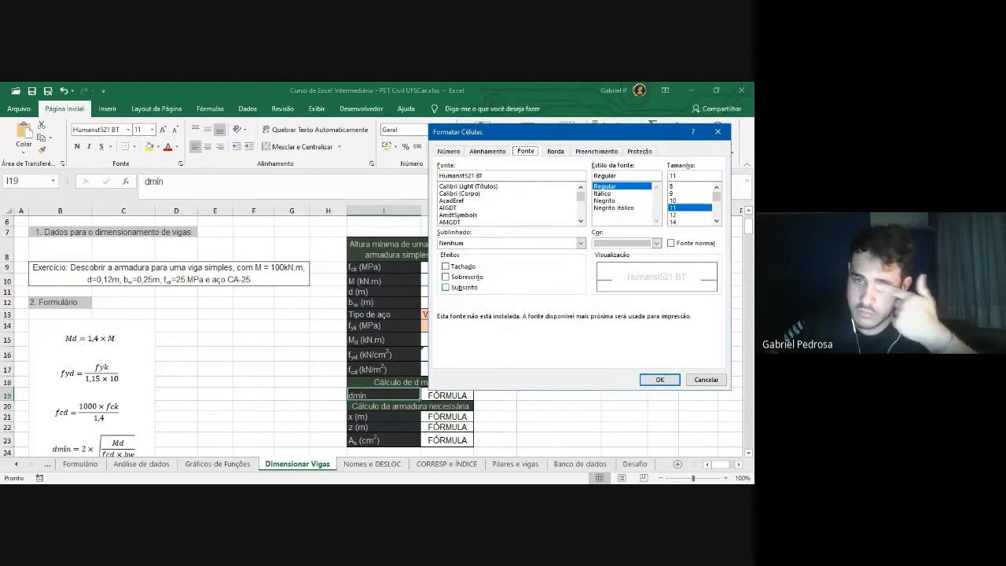
click(446, 288)
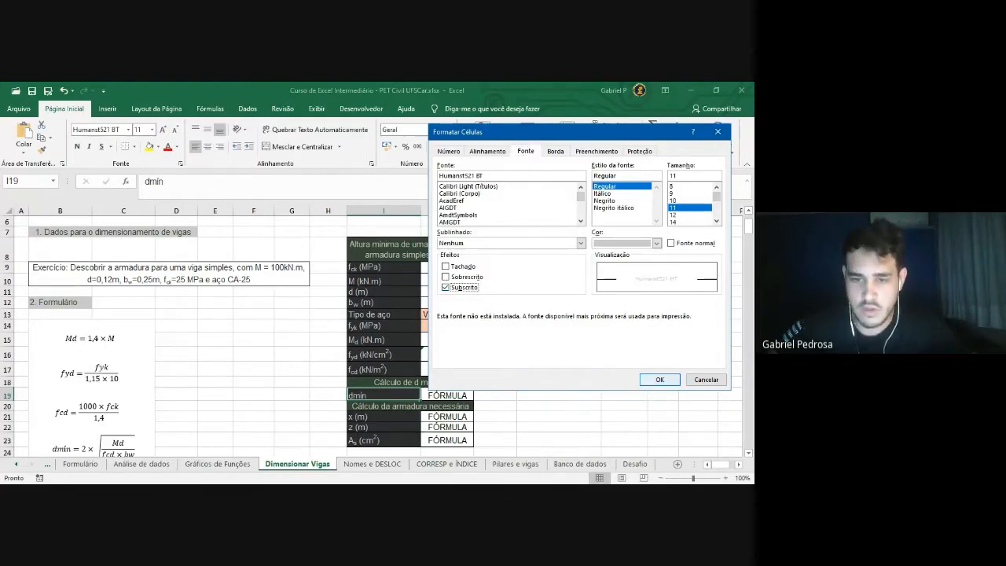
click(661, 379)
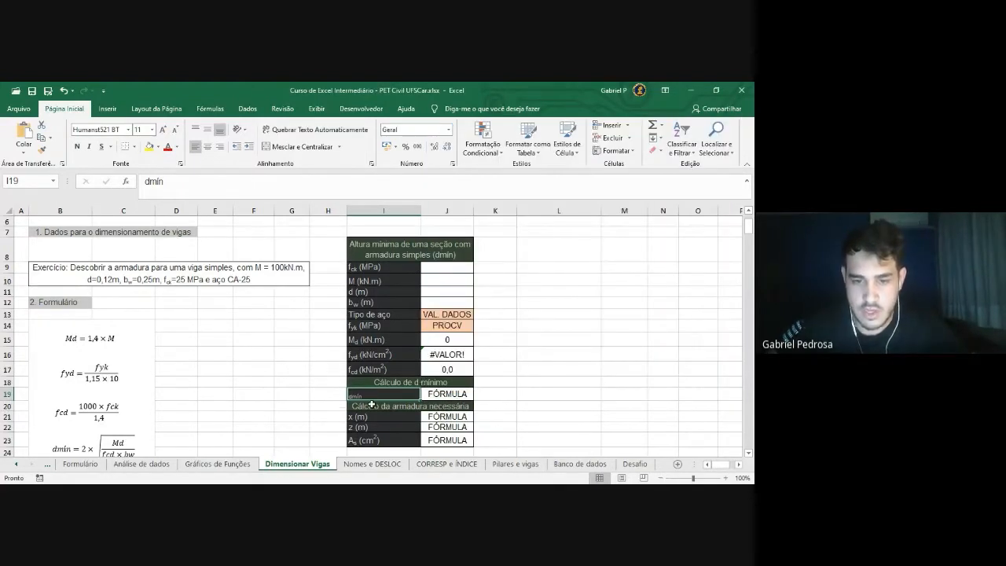
scroll(372, 405, down, 1)
scroll(380, 362, up, 1)
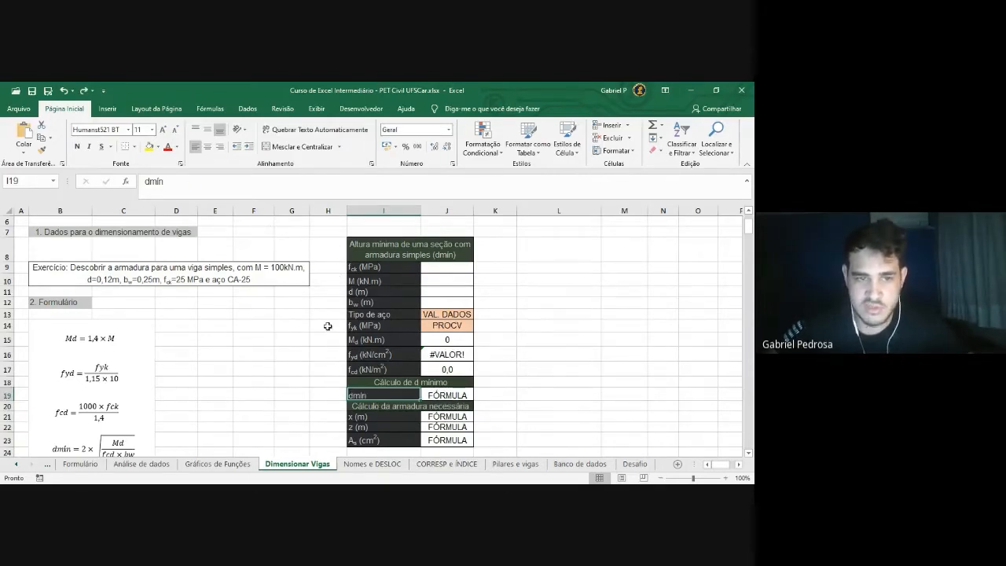
click(192, 182)
drag(192, 183, 150, 183)
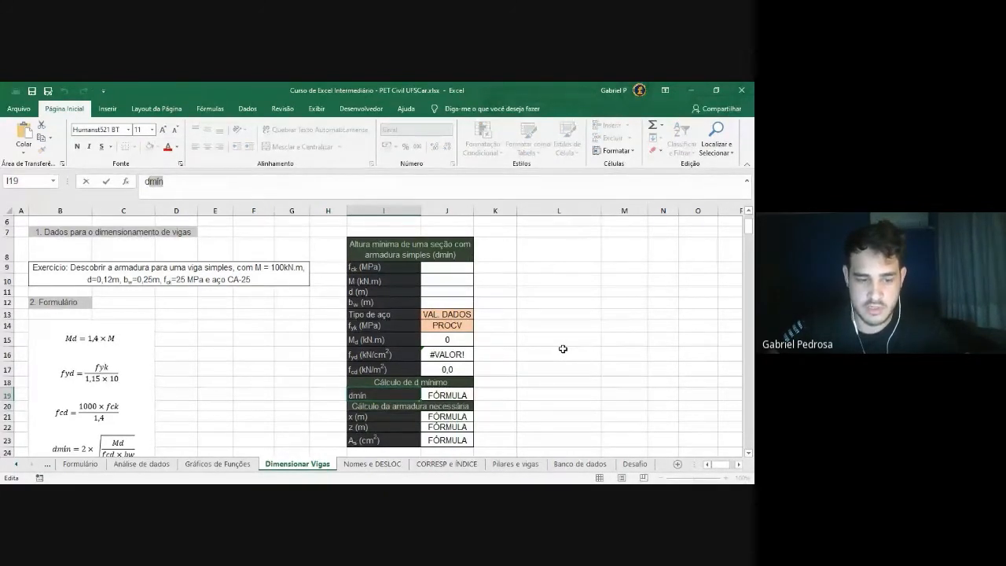
key(ctrl+1)
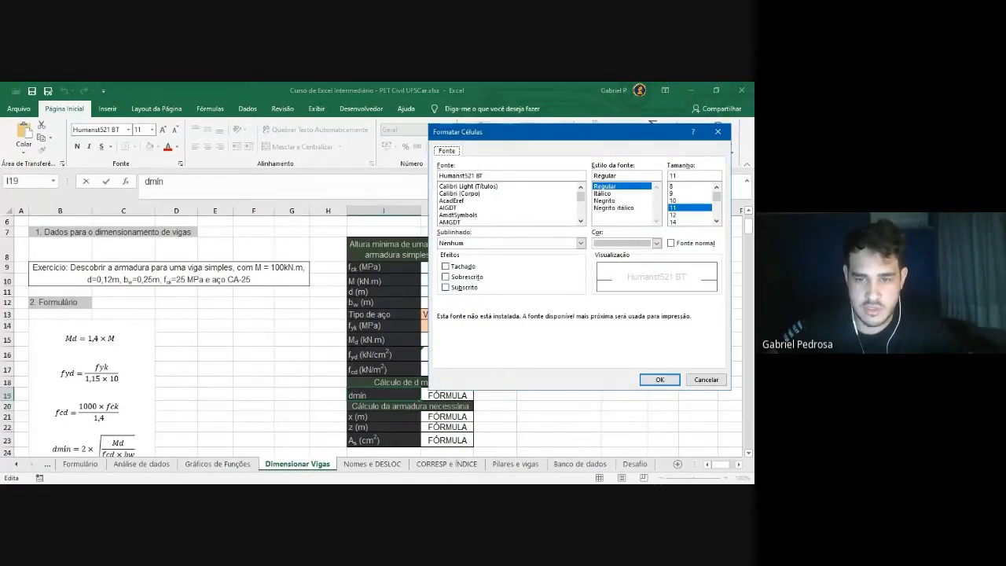
key(alt+b)
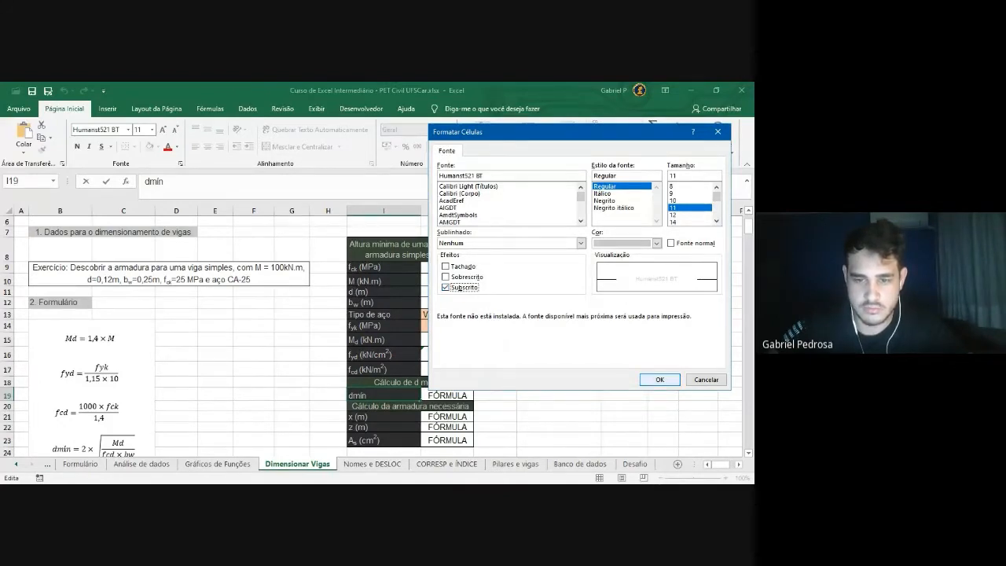
click(656, 381)
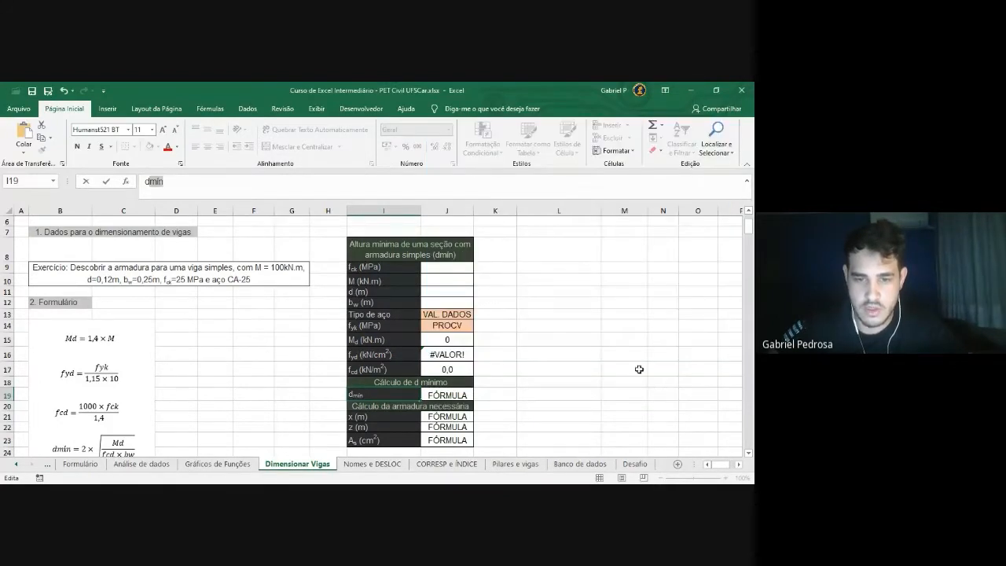
click(399, 425)
click(392, 394)
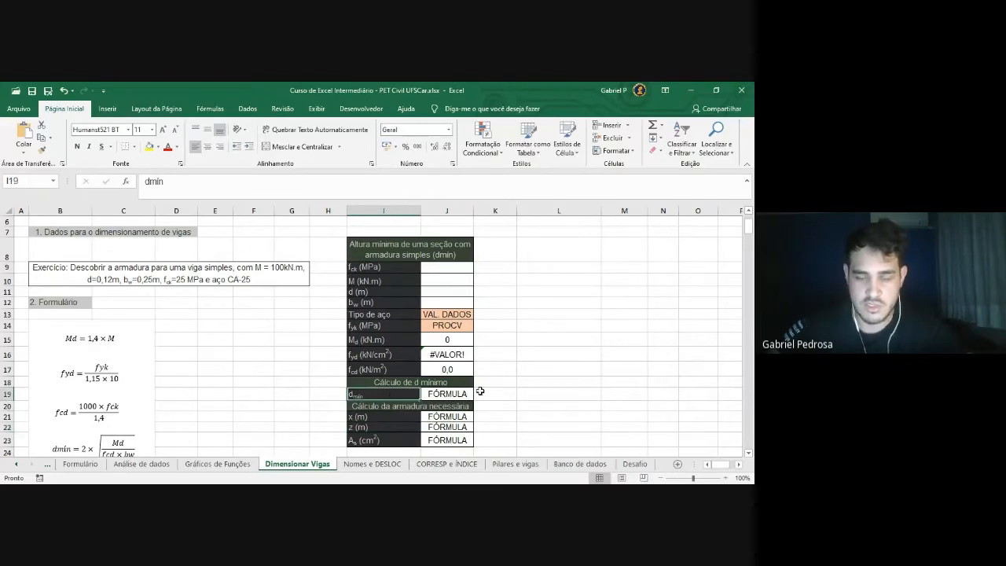
drag(749, 228, 753, 231)
click(751, 454)
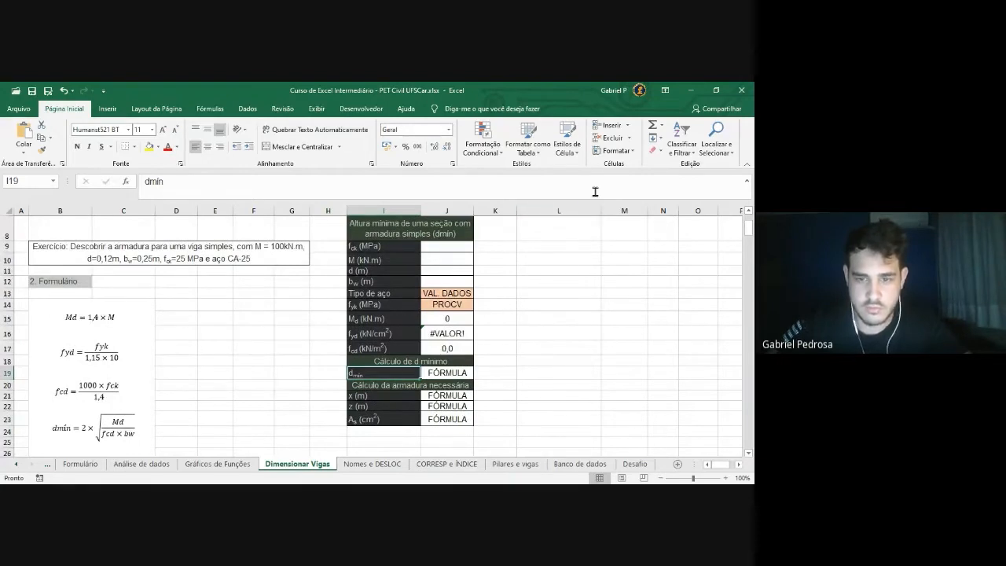
click(617, 150)
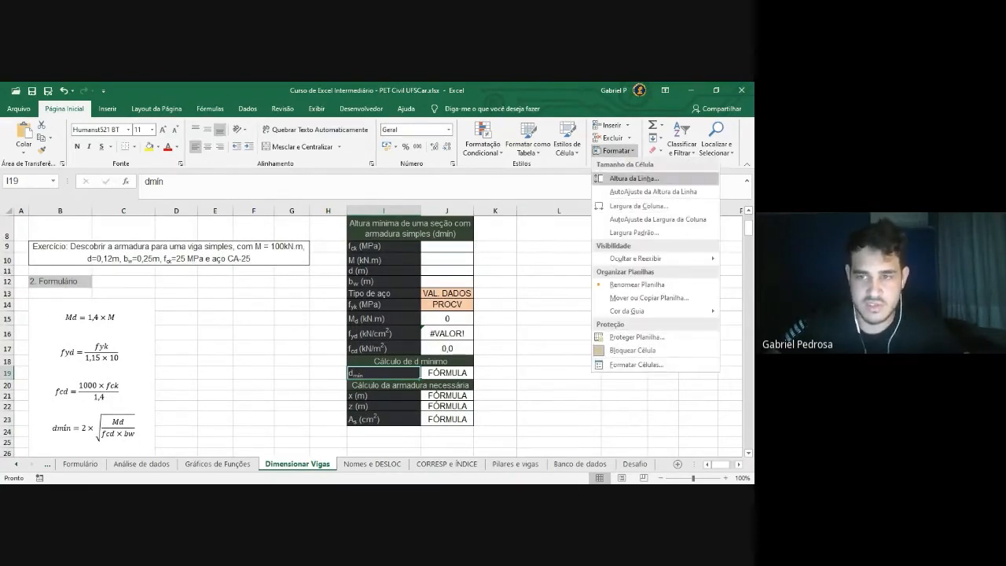
click(633, 154)
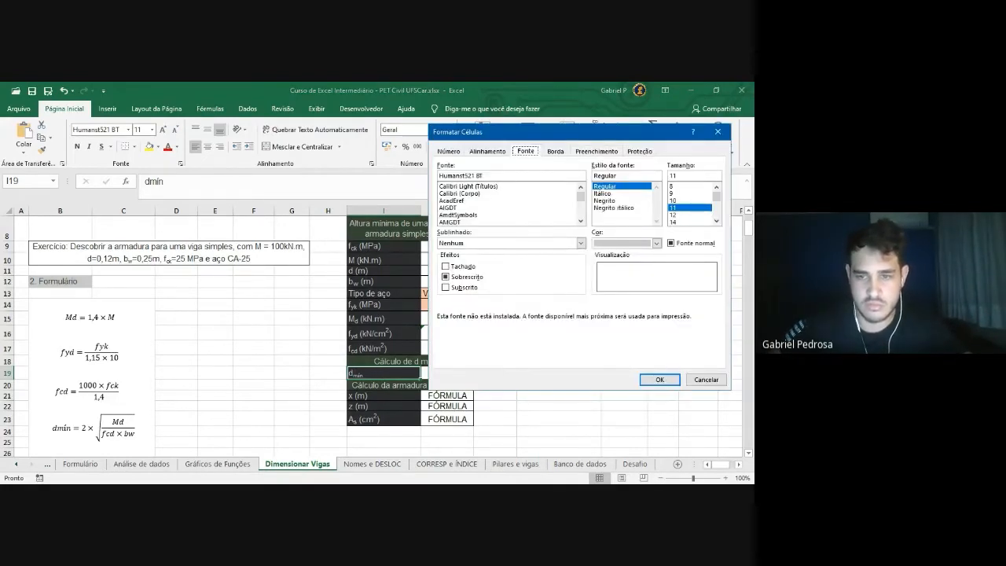
click(717, 132)
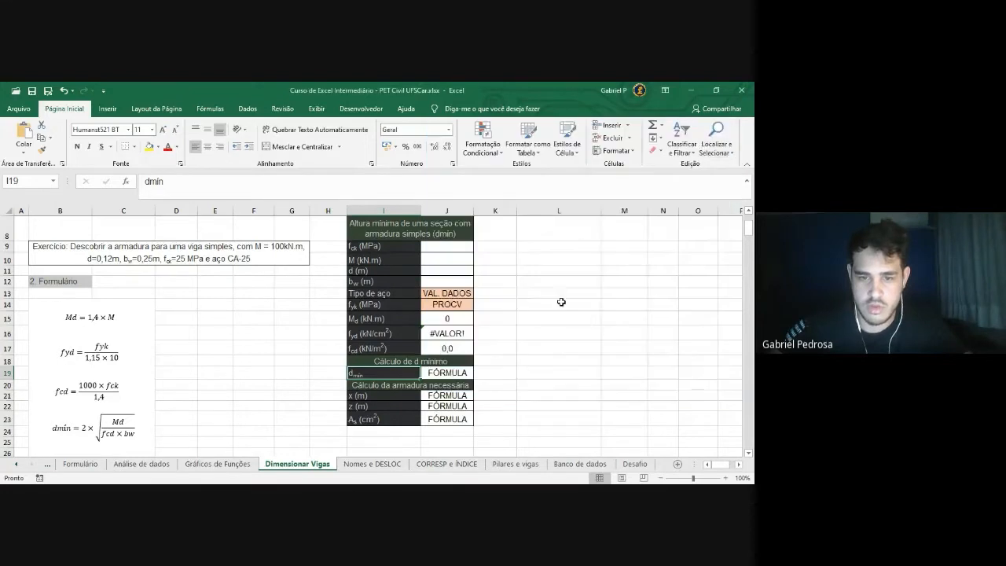
click(569, 319)
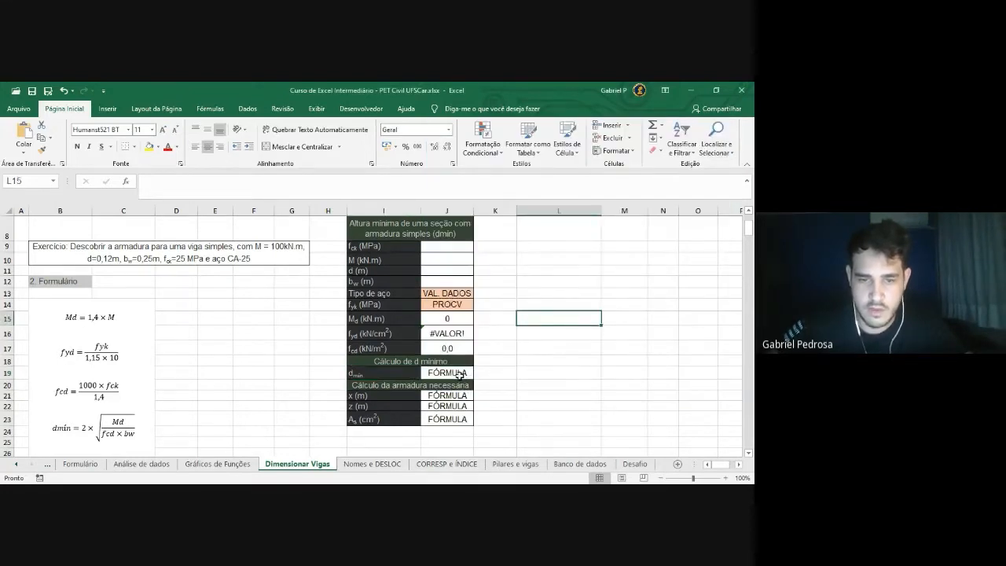
Review the x, z and As result cells, then select the d_min cell J19
scroll(474, 375, down, 1)
click(454, 322)
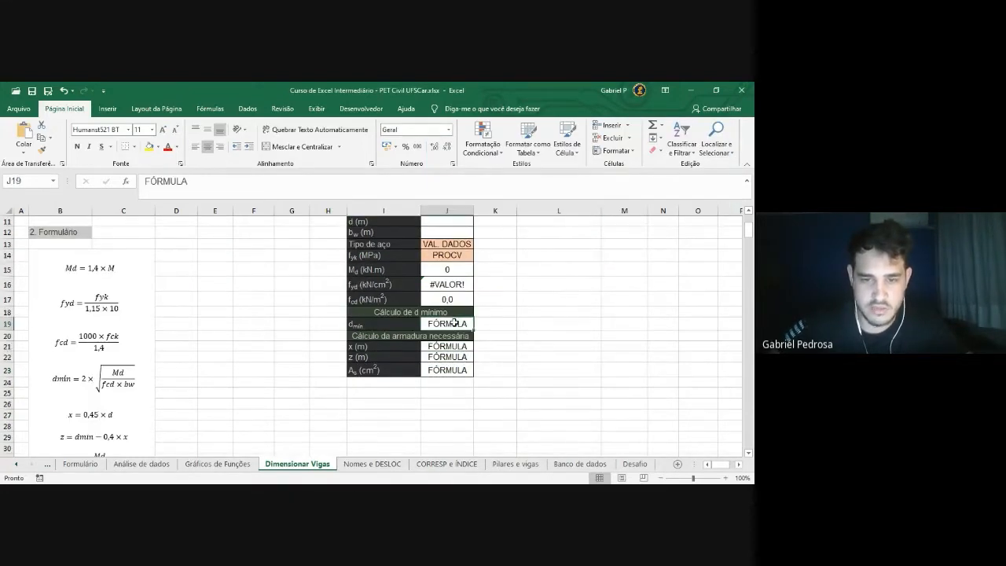
click(458, 346)
click(456, 359)
click(456, 369)
scroll(127, 342, down, 1)
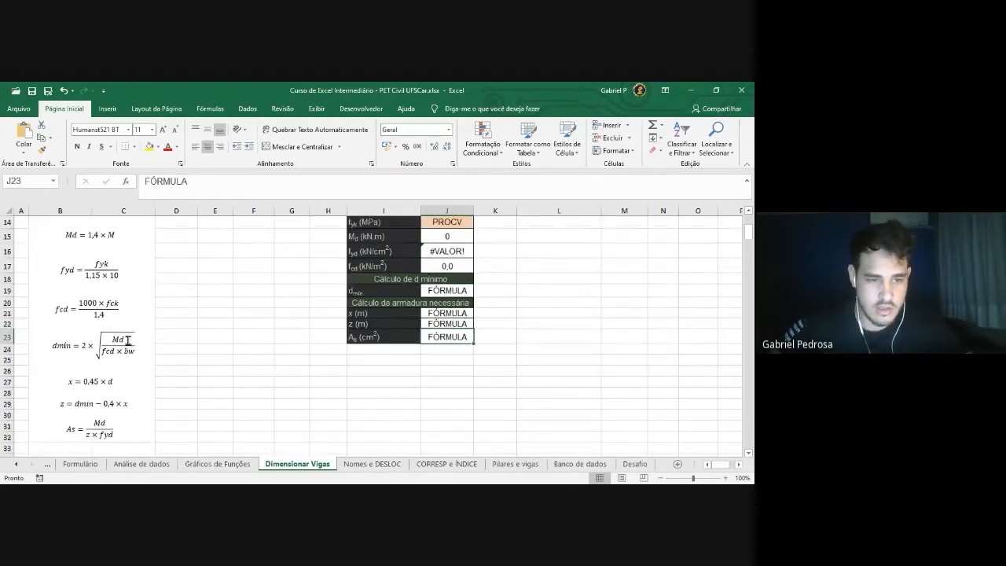
scroll(124, 403, up, 1)
click(460, 325)
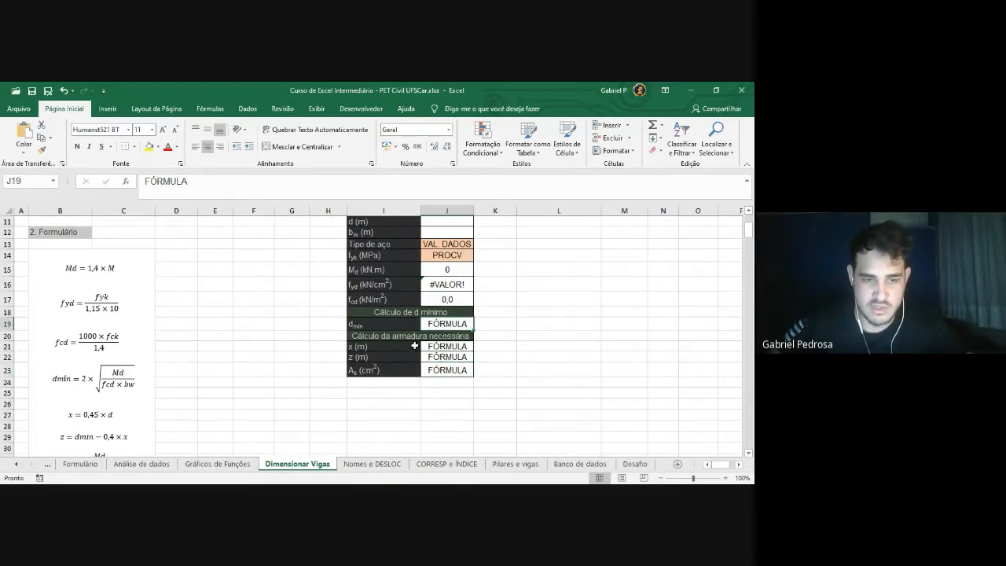
drag(460, 348, 456, 377)
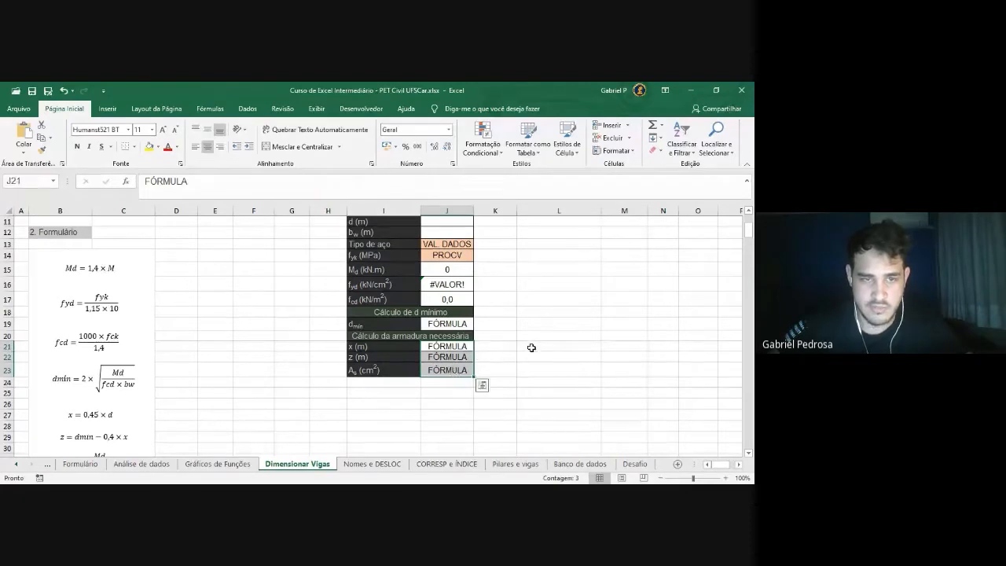
click(532, 344)
click(452, 325)
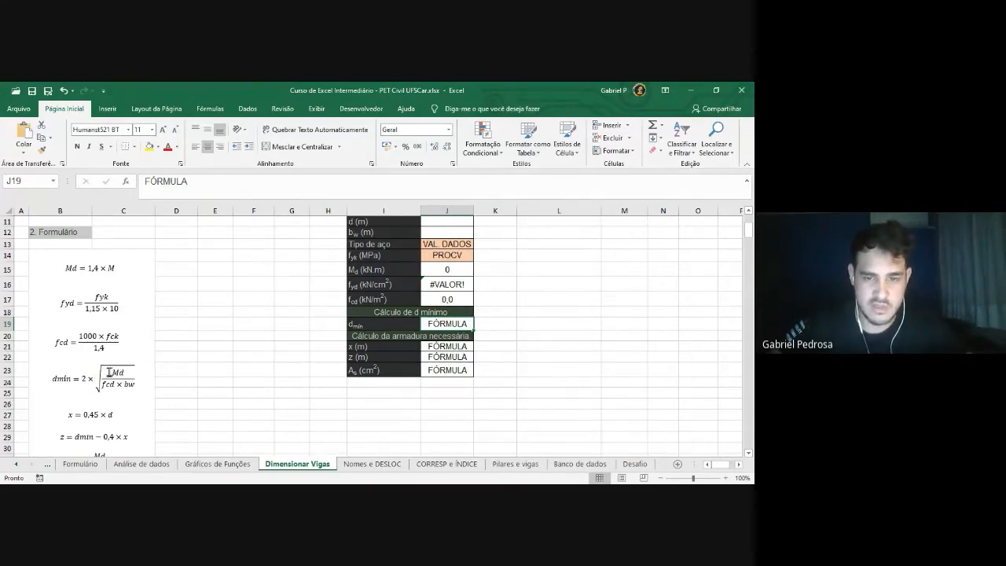
Enter =2*RAIZ(J15/(J17*J12)) in J19 in place of its FÓRMULA placeholder
key(BackSpace)
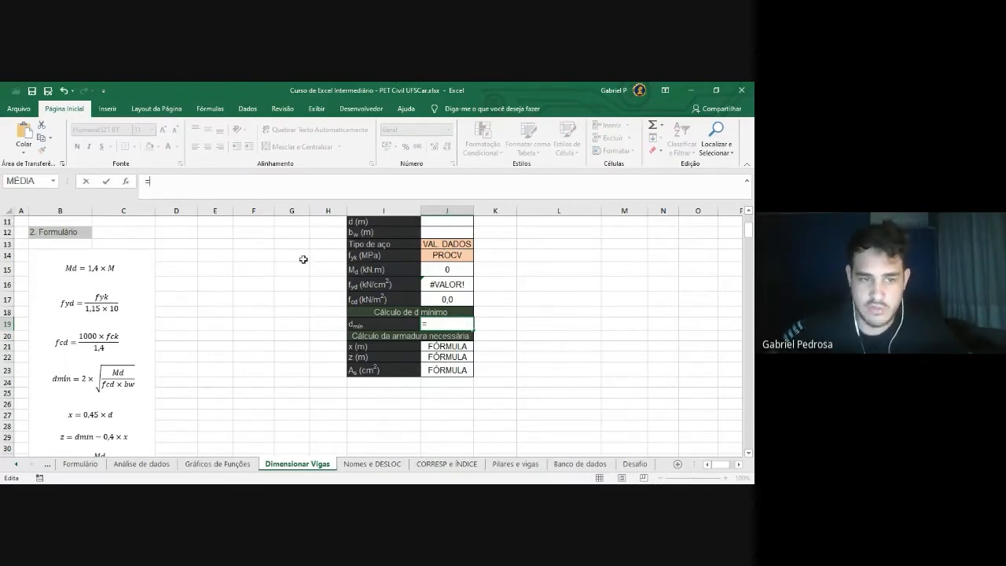
text(=2*)
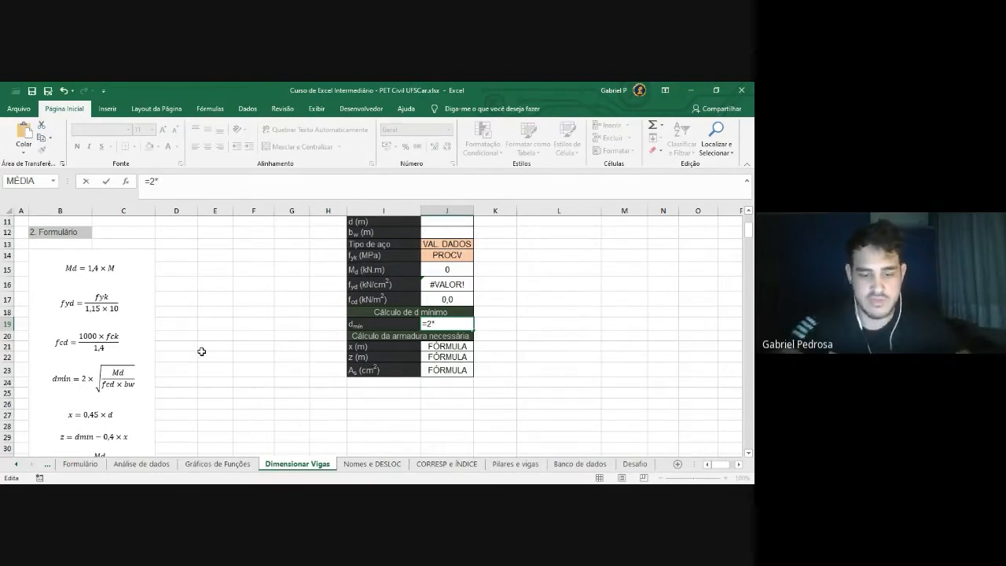
text(raiz)
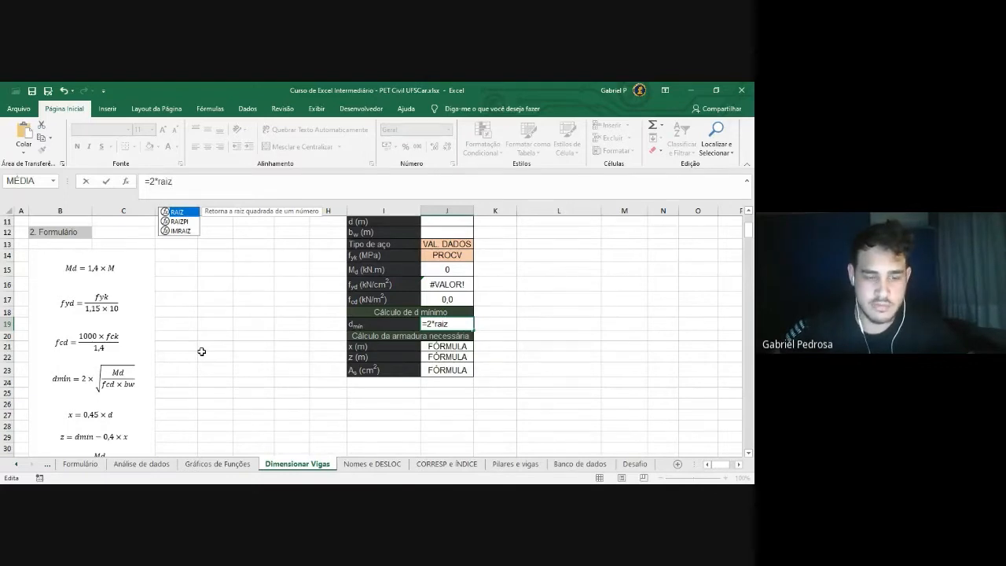
key(Tab)
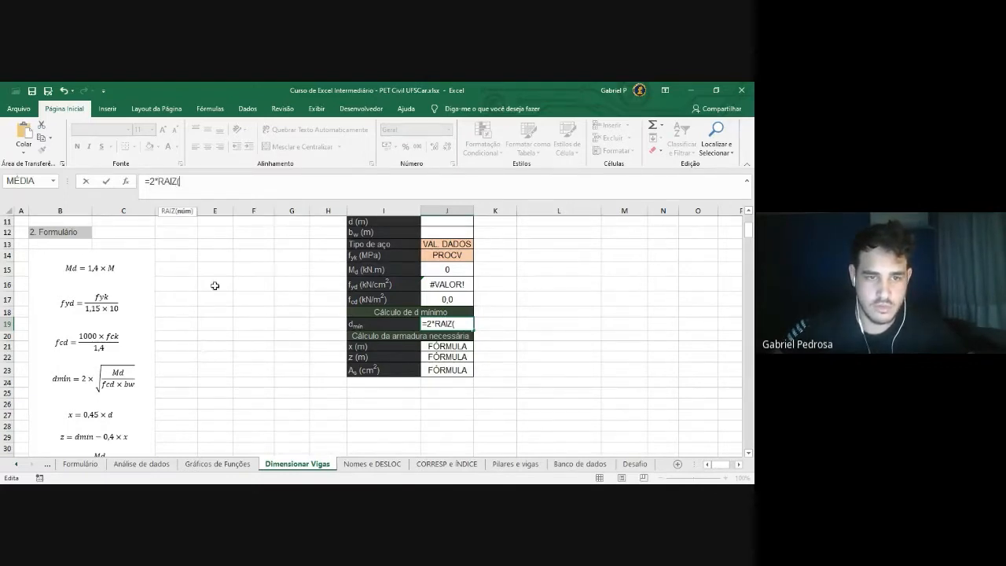
click(444, 268)
text(/()
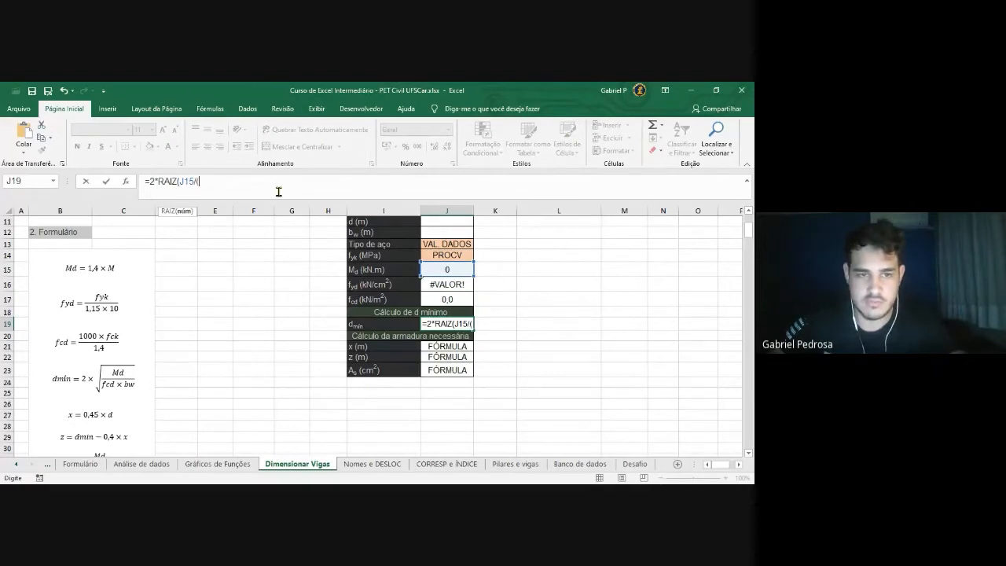
click(451, 300)
text(*)
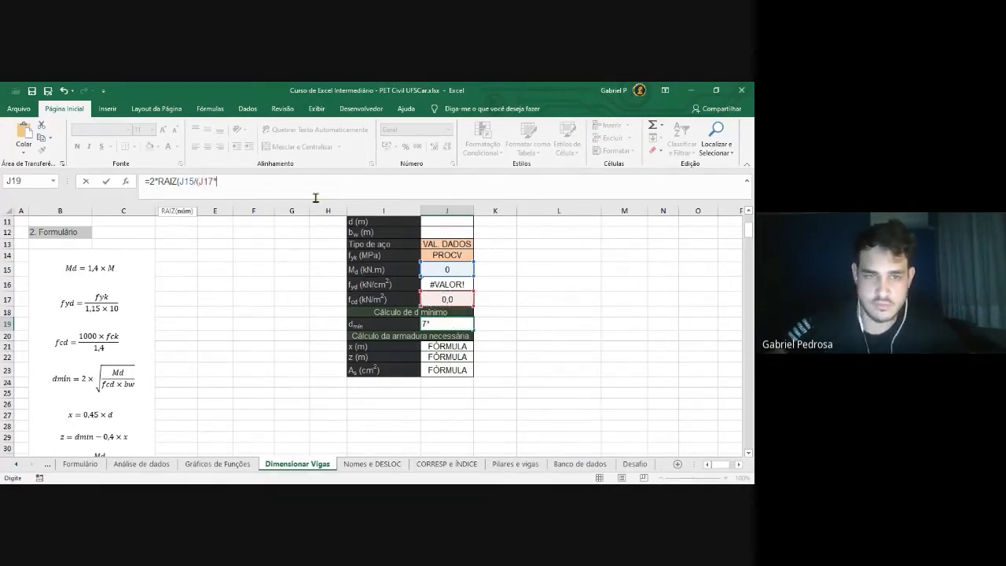
click(451, 234)
text())))
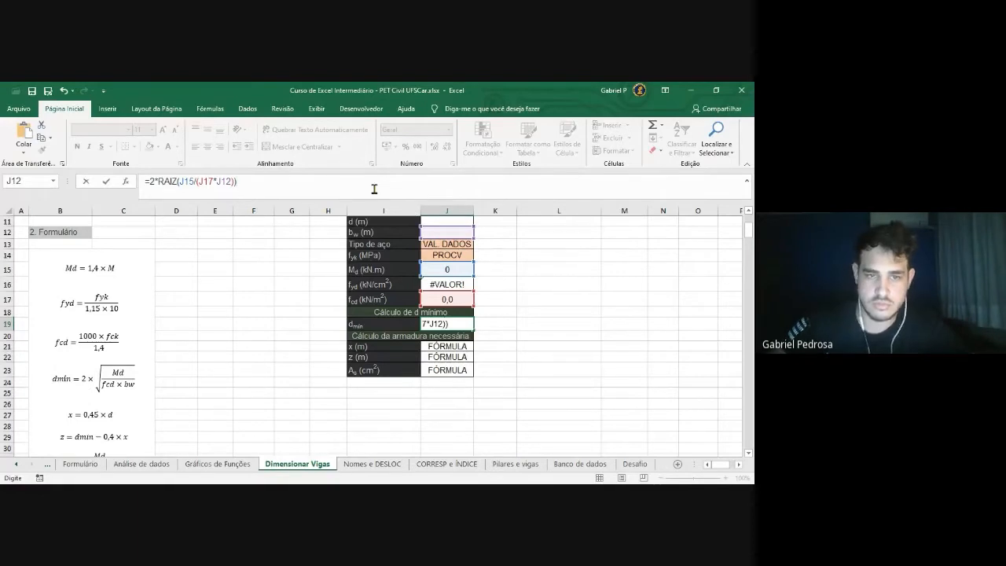
key(Return)
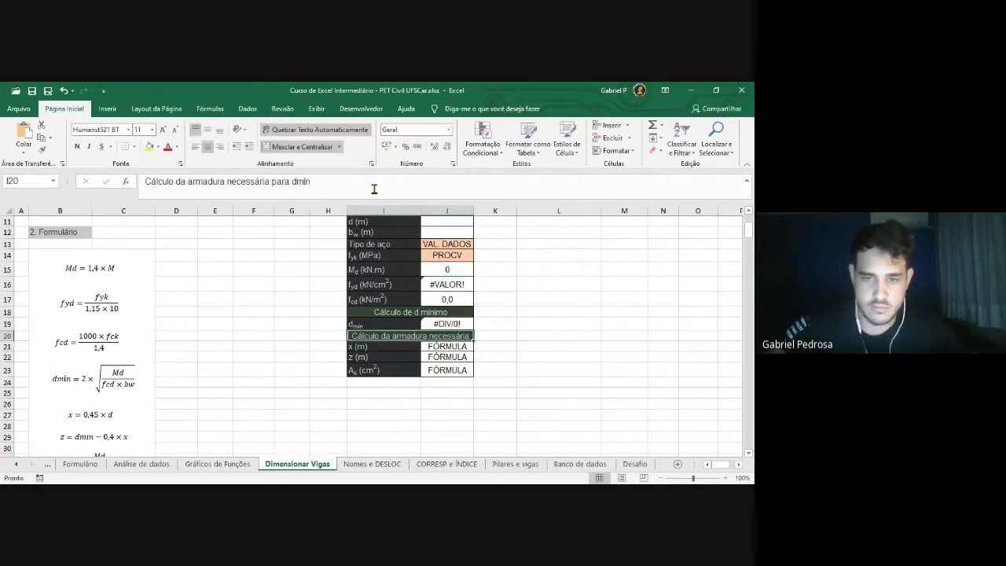
Enter trial values of 2 in f_cd (J17) and b_w (J12) to test d_min
scroll(494, 370, up, 1)
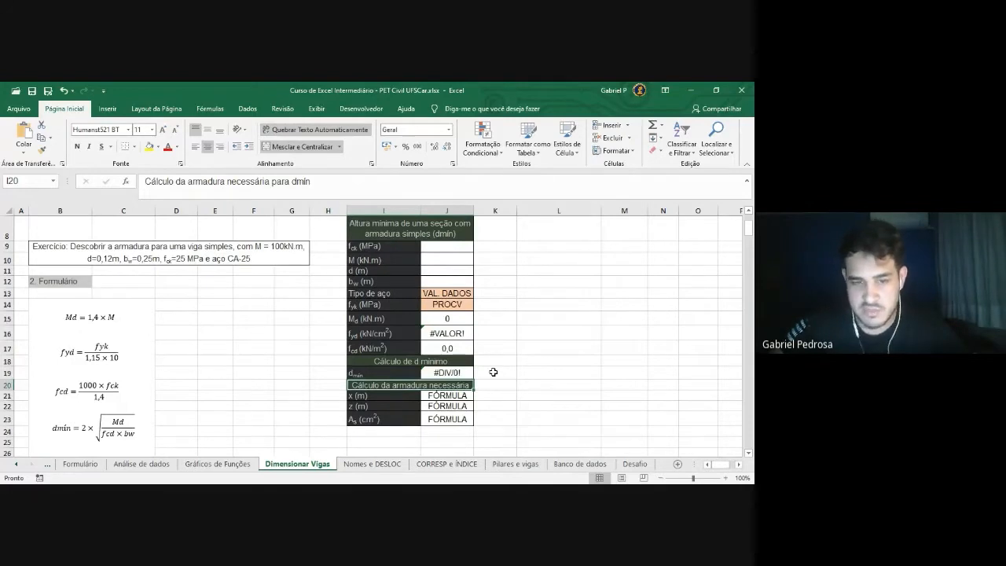
click(452, 373)
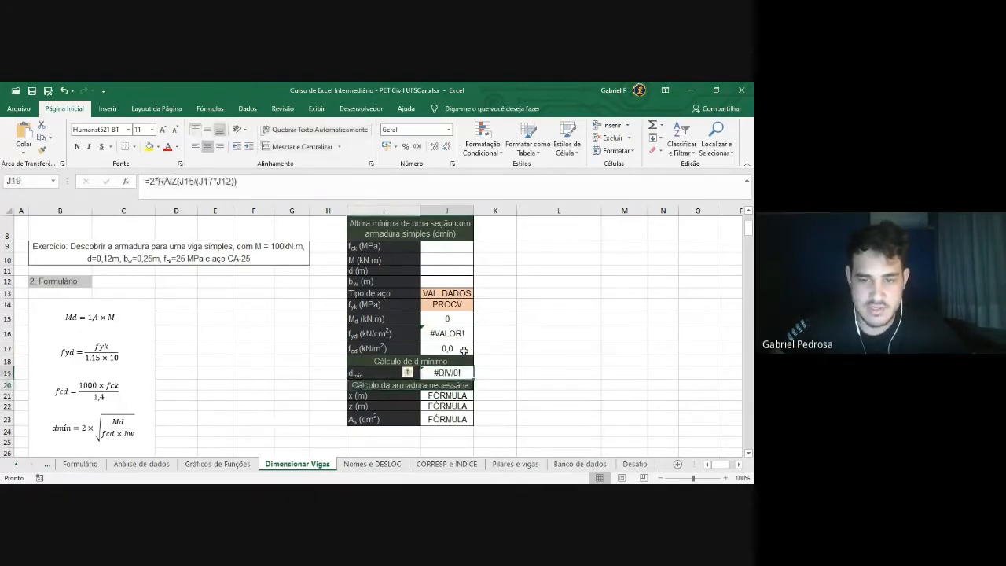
click(462, 349)
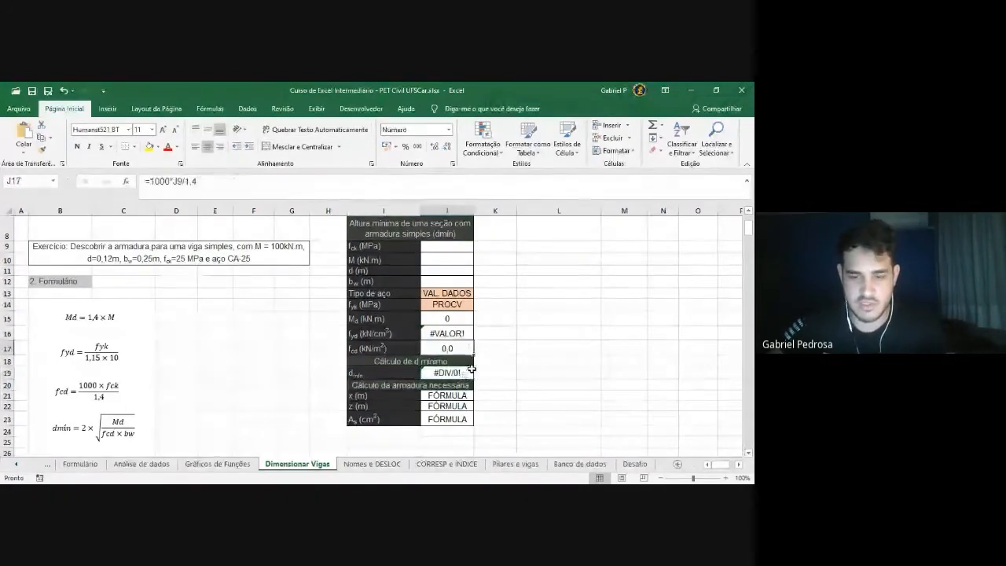
text(2)
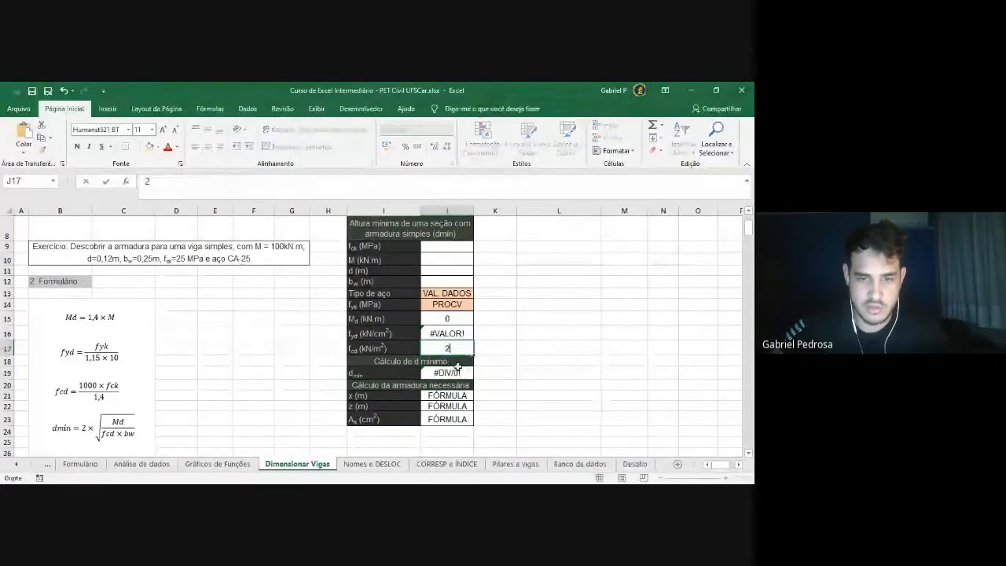
key(Return)
key(Up)
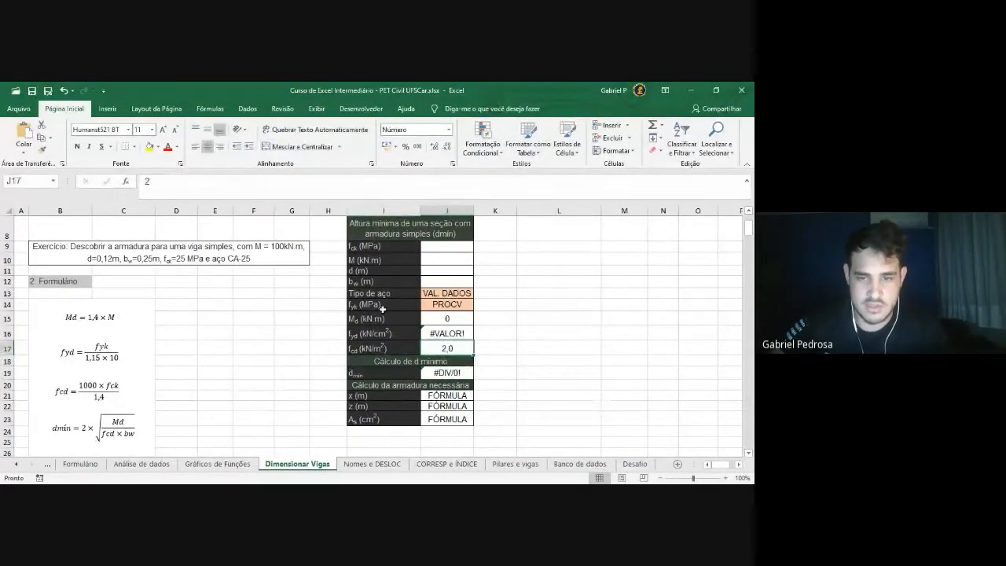
click(446, 281)
text(2)
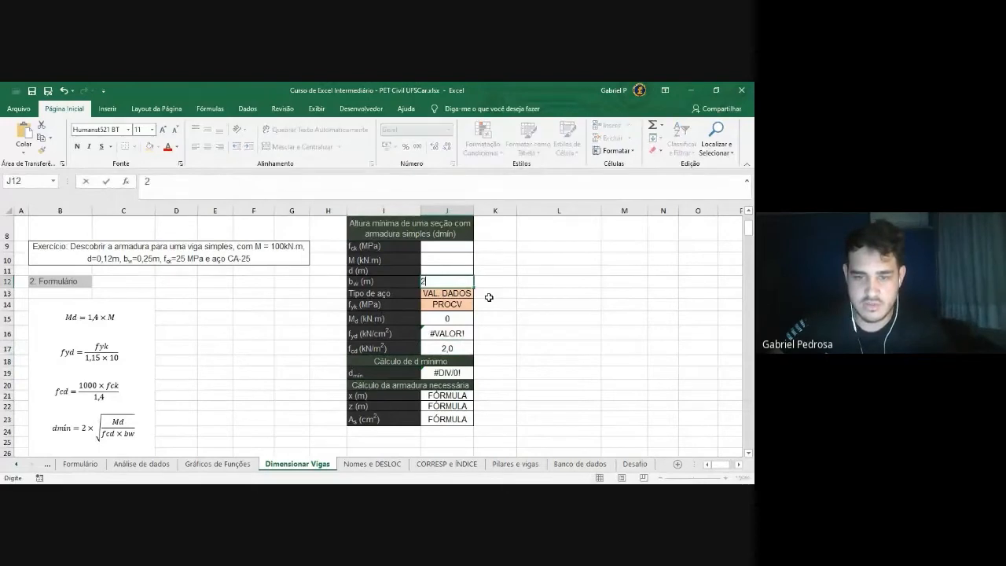
key(Return)
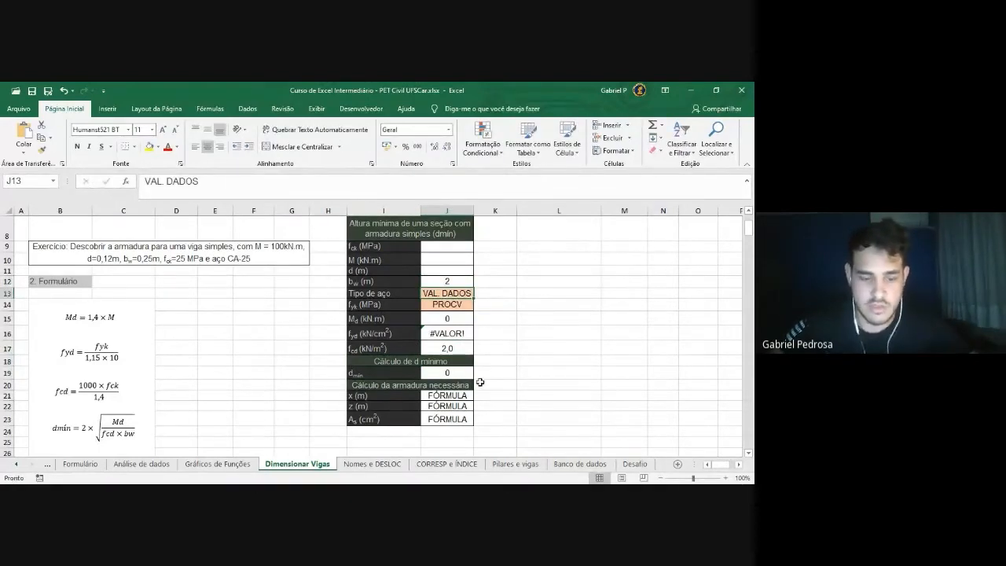
Undo the b_w trial value, clear f_cd in J17, and select the Tipo de aço cell J13
key(ctrl+z)
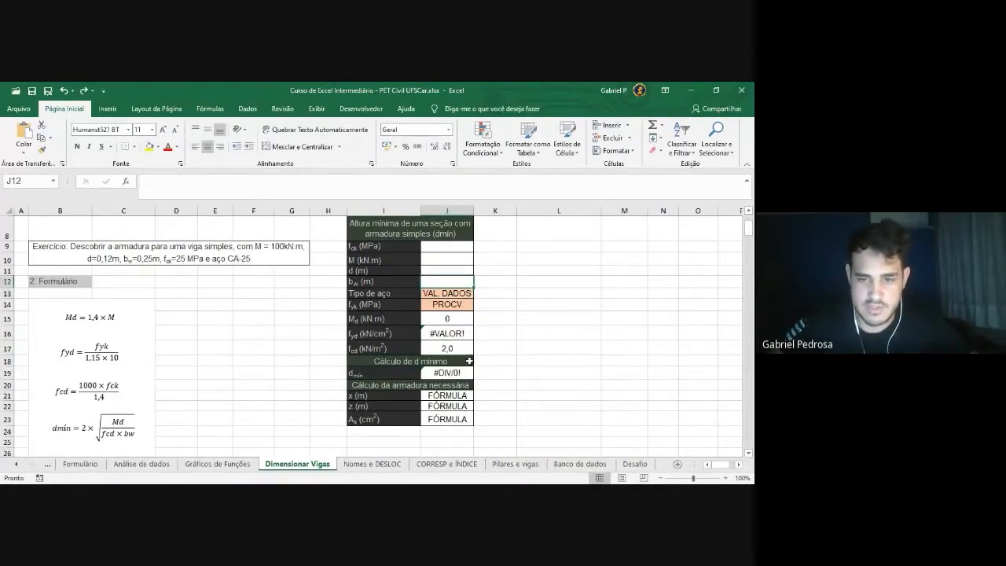
click(468, 352)
key(Delete)
click(511, 370)
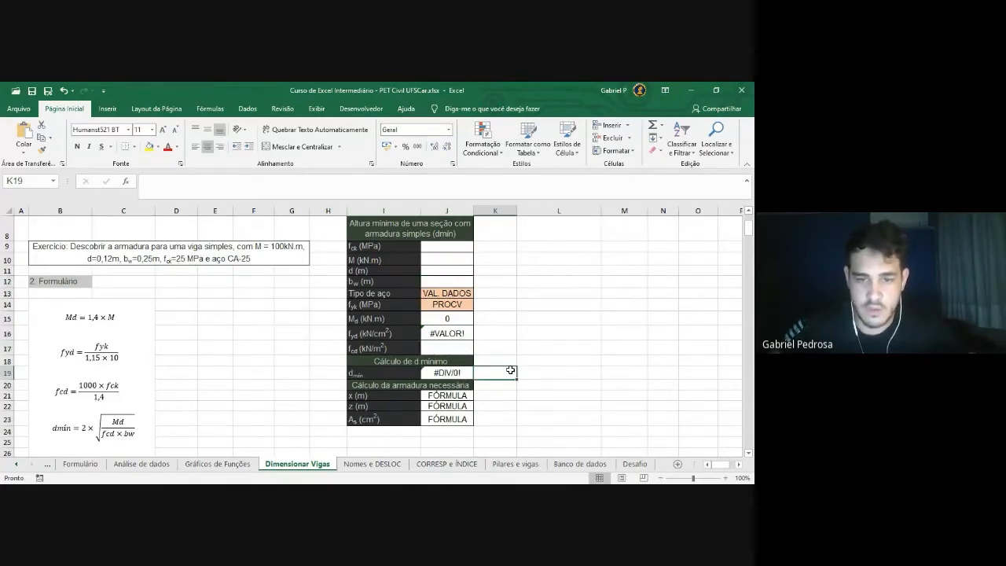
scroll(517, 352, up, 1)
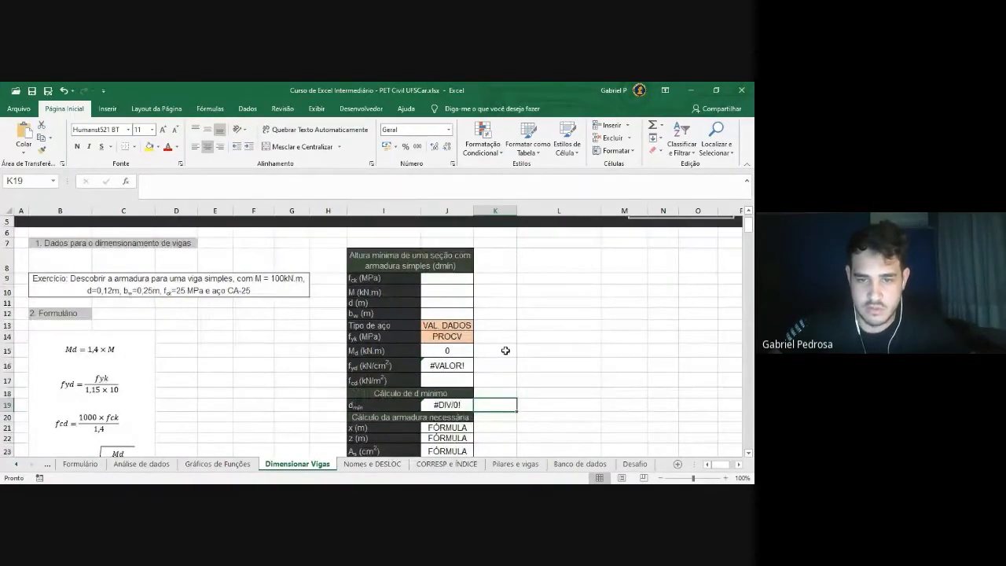
scroll(506, 351, down, 1)
click(463, 294)
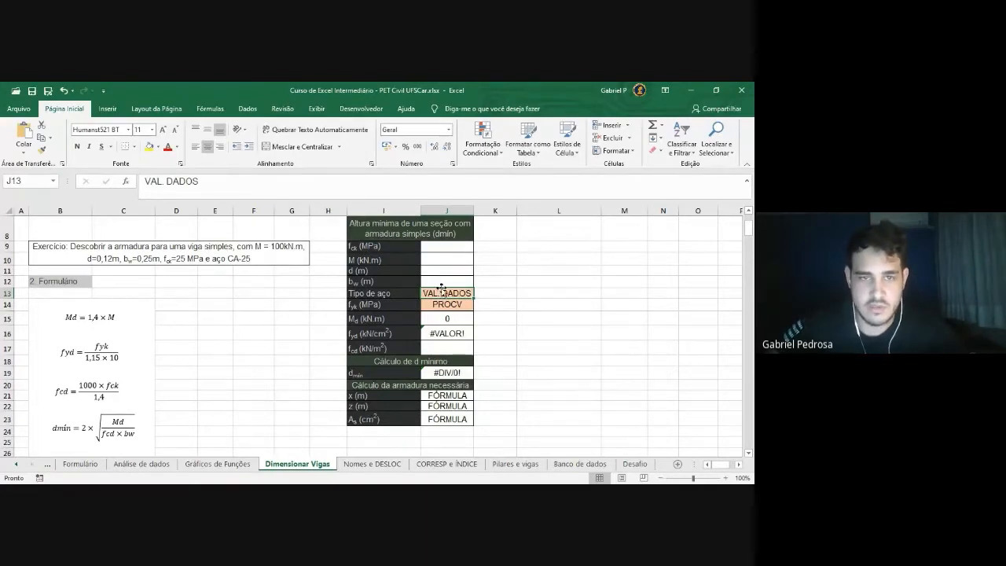
Start data validation on J13 with Allow set to List
click(246, 111)
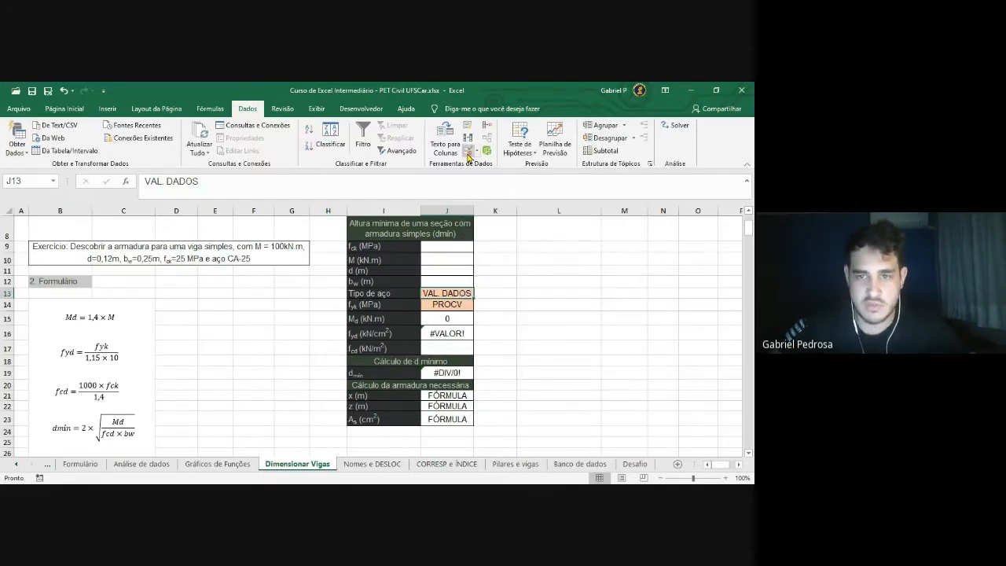
click(468, 155)
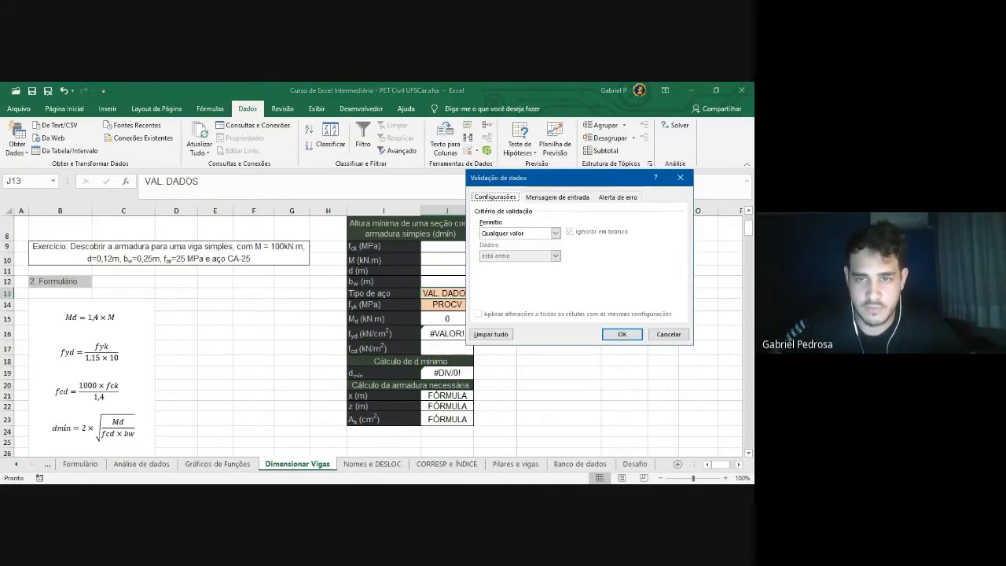
drag(570, 180, 590, 168)
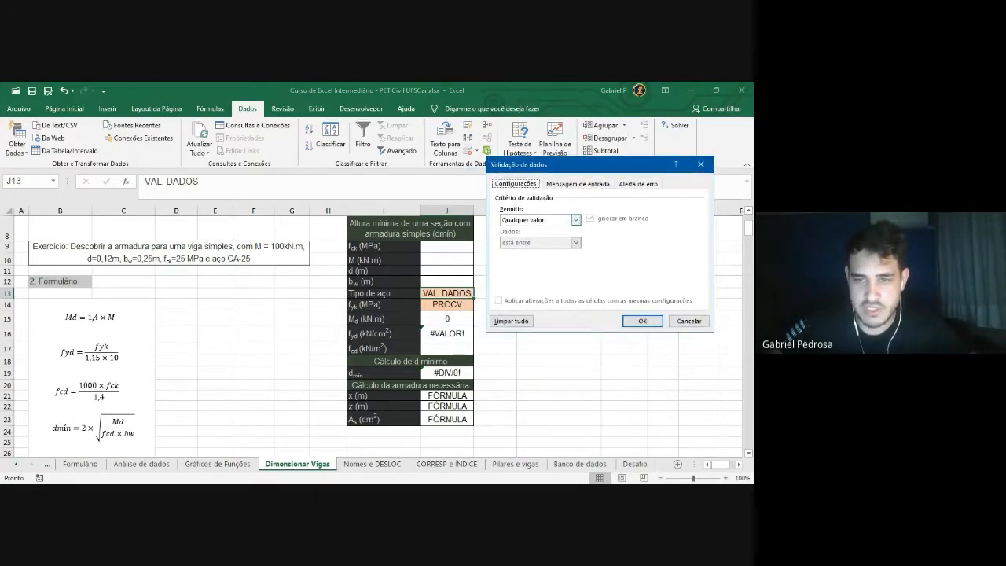
click(576, 220)
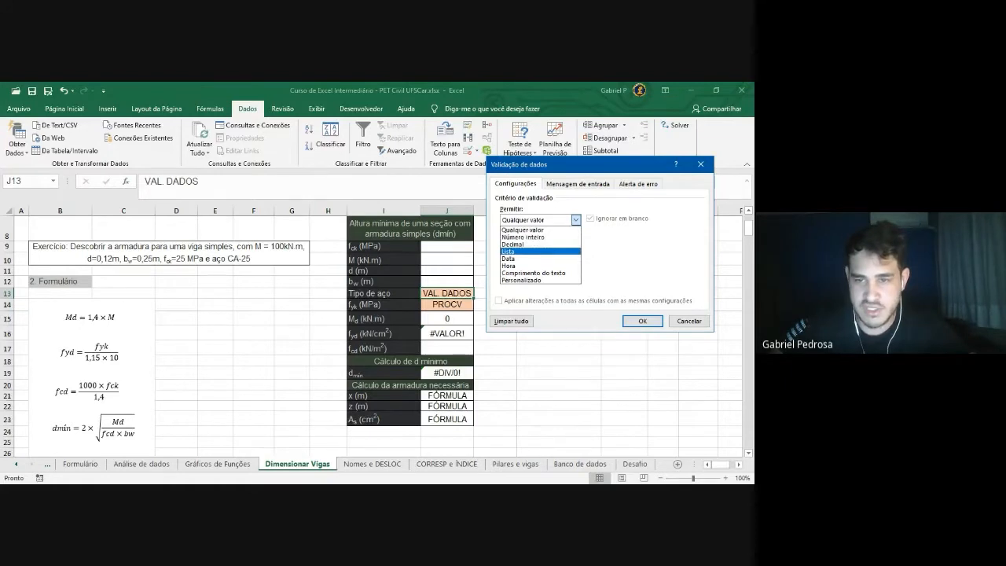
click(527, 252)
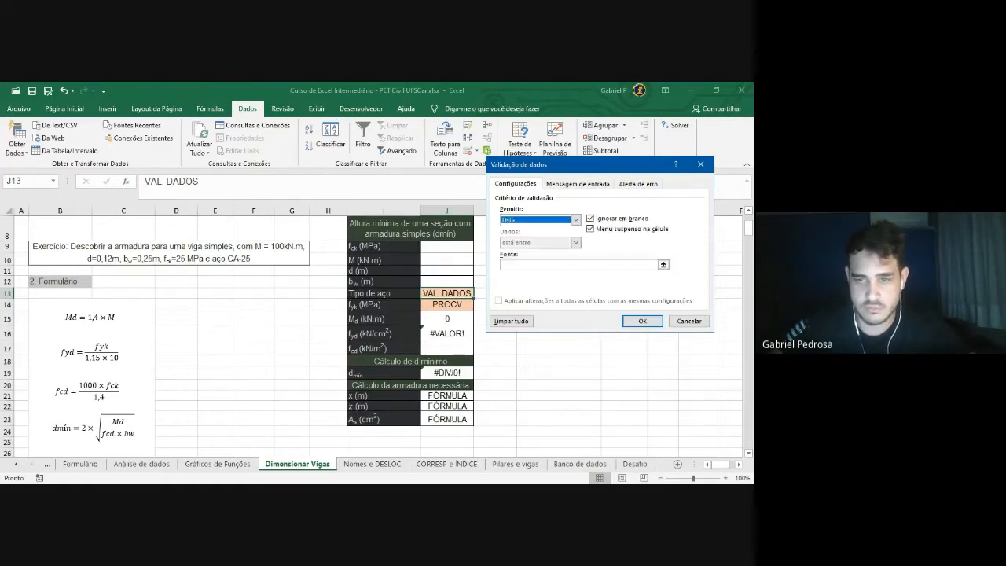
Set the list source to 'CORRESP e ÍNDICE'!$L$10:$L$12 (CA-25 to CA-60) and apply it
click(579, 265)
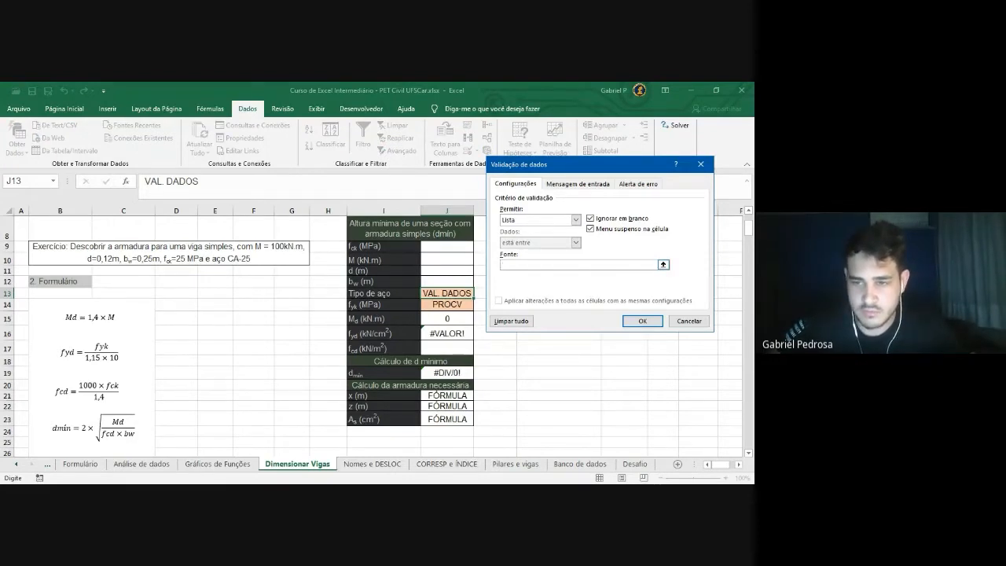
click(664, 264)
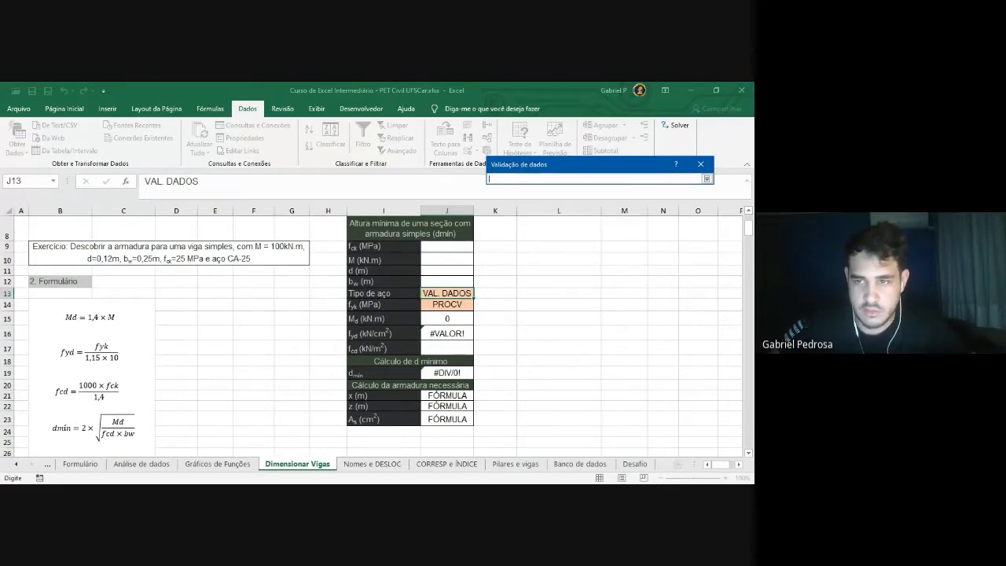
click(466, 466)
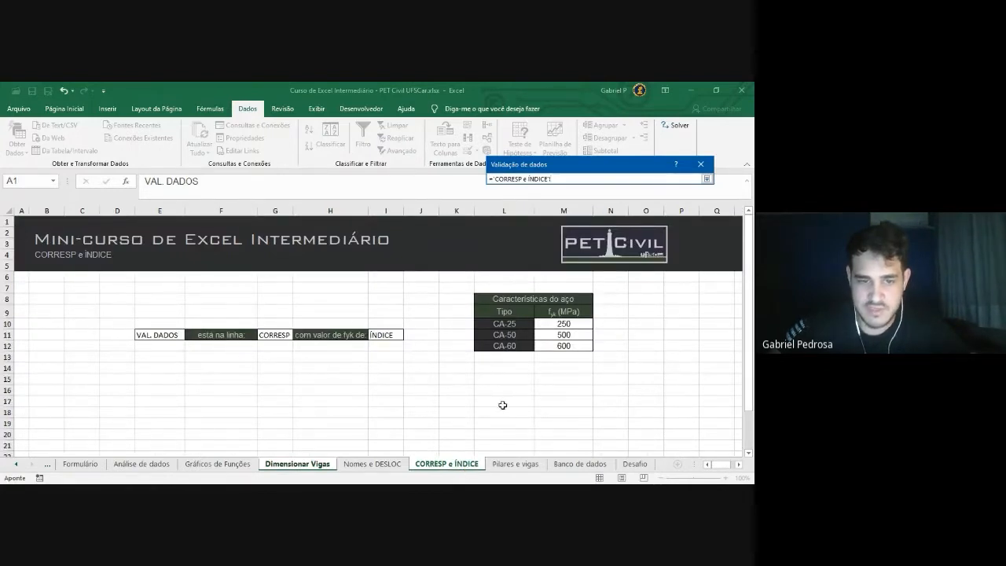
click(510, 324)
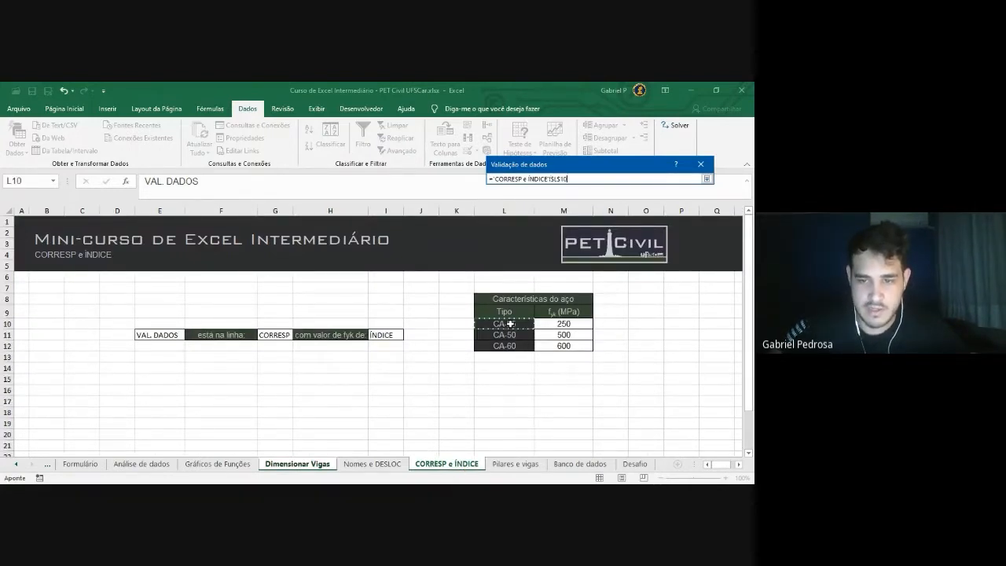
drag(515, 326, 517, 346)
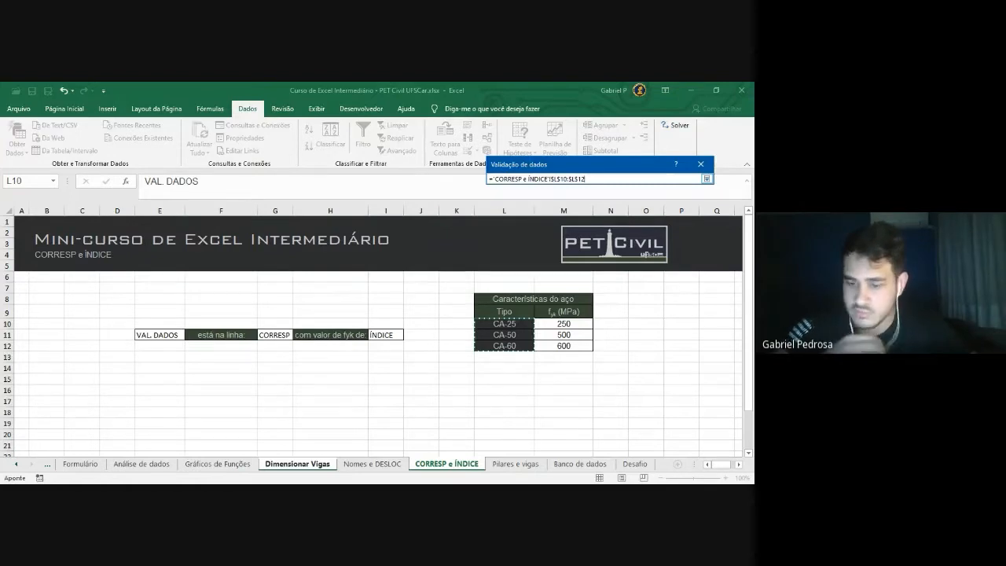
click(707, 179)
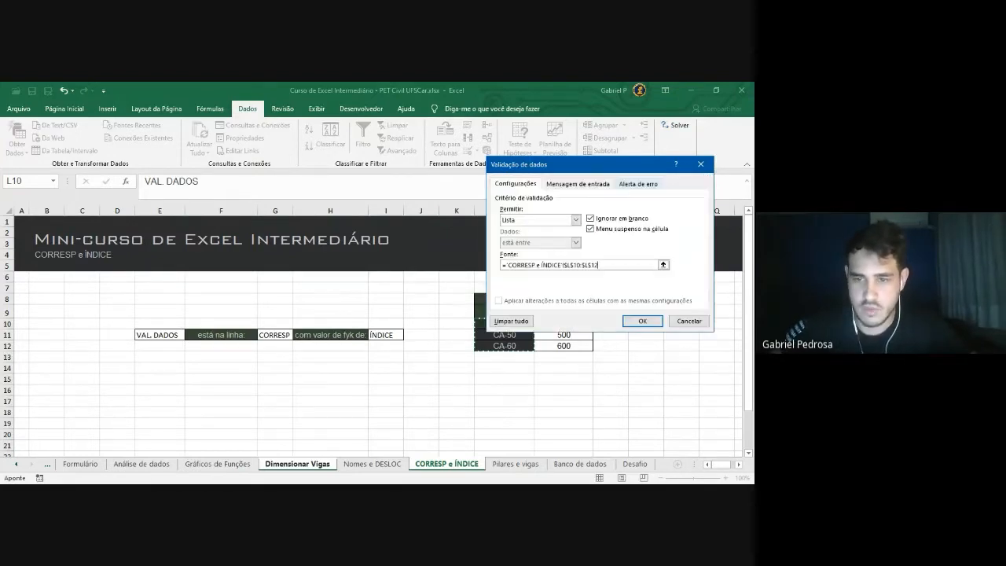
drag(612, 167, 545, 201)
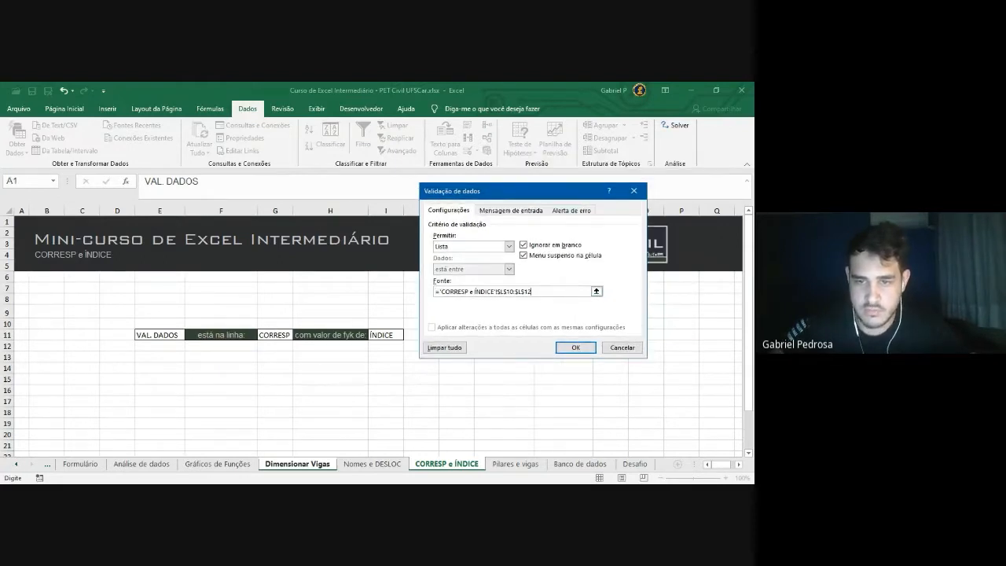
click(575, 348)
scroll(480, 334, up, 1)
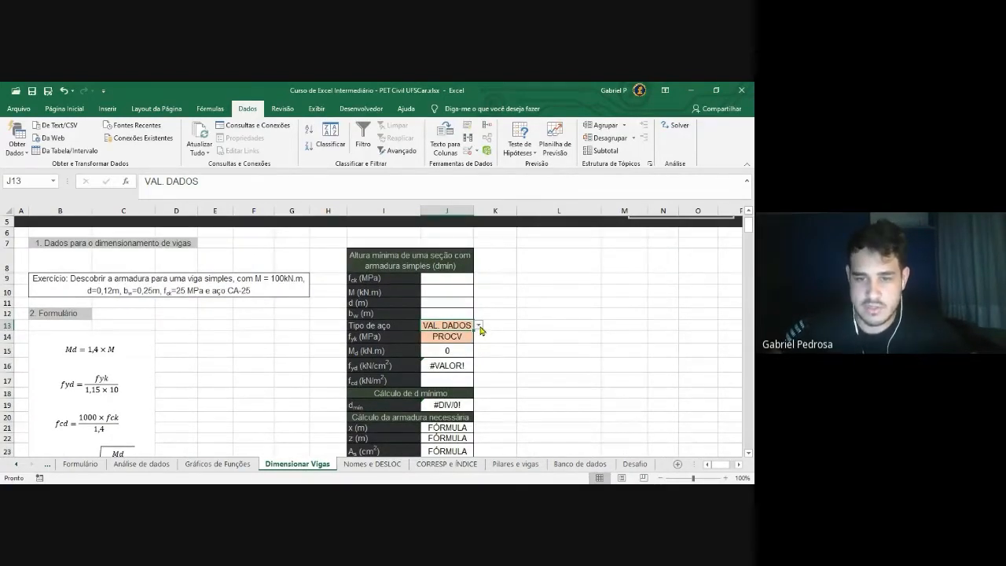
Try CA-25, CA-50 and CA-60 from J13's dropdown, ending on CA-25
click(478, 326)
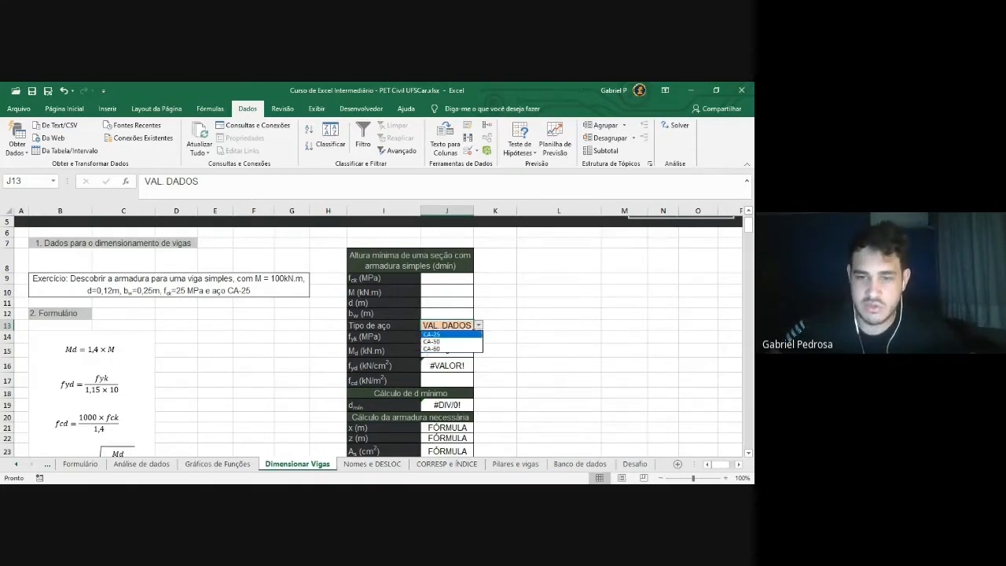
click(457, 333)
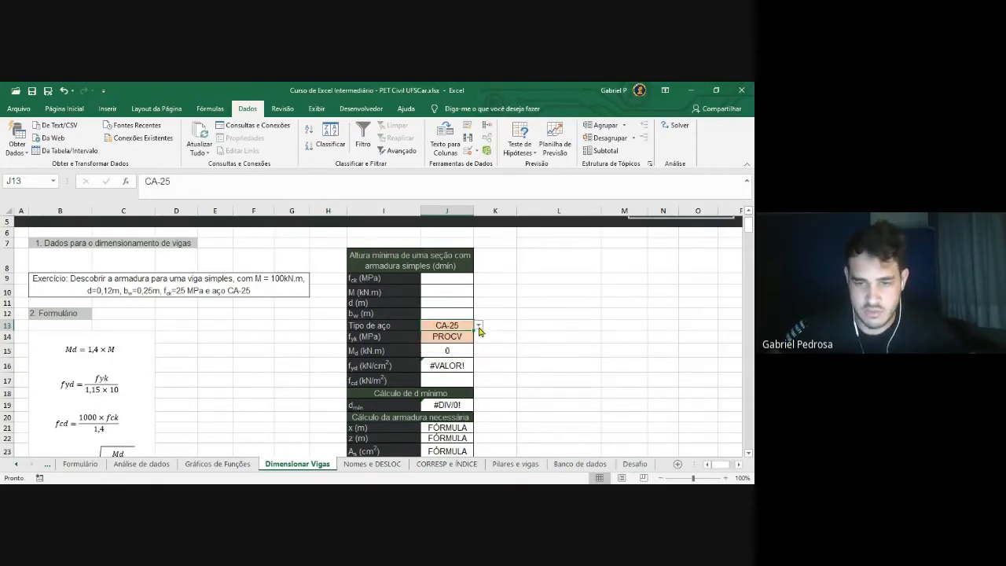
click(478, 325)
click(457, 339)
click(479, 325)
click(449, 344)
click(478, 324)
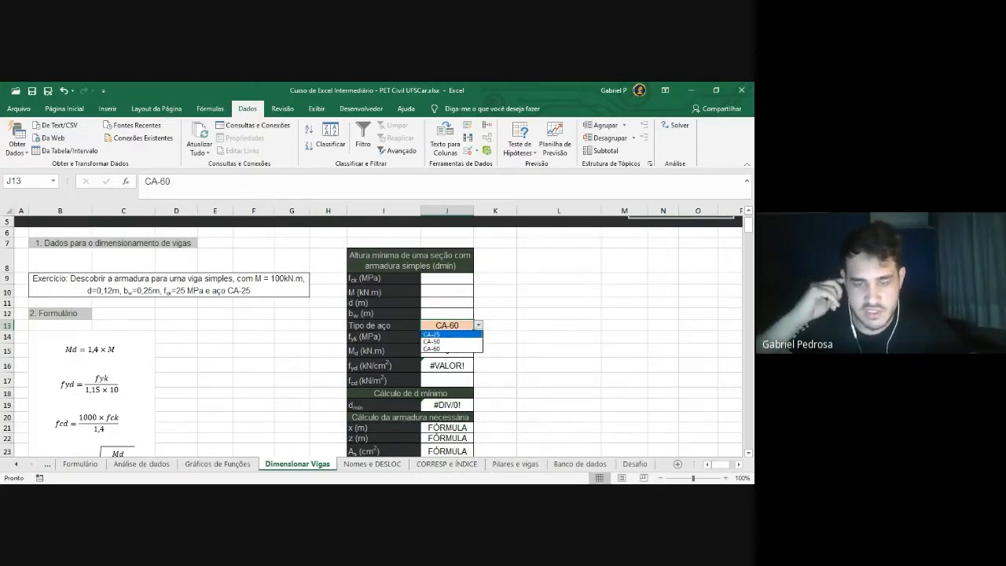
click(467, 333)
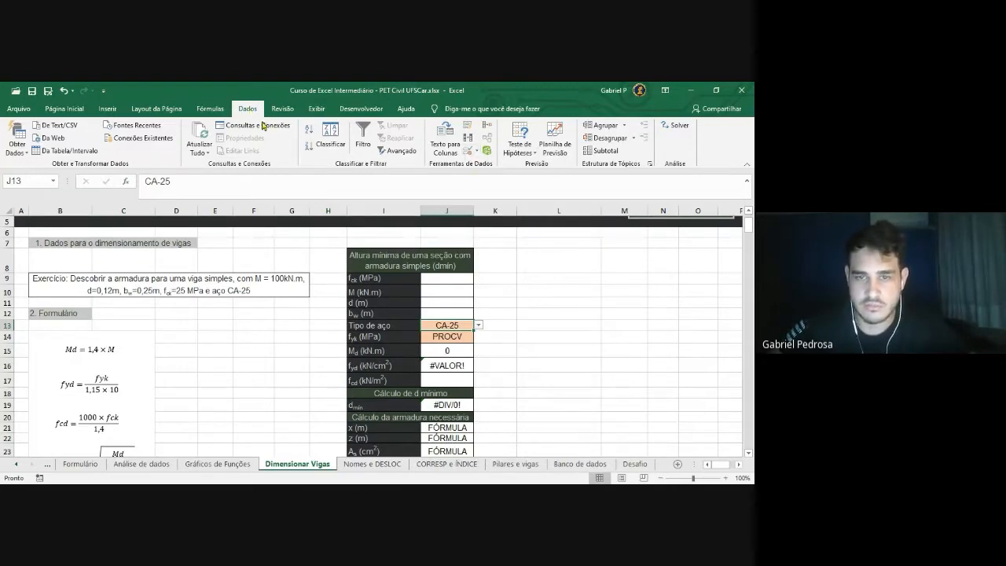
Reopen J13's Data Validation on the Input Message settings
click(468, 152)
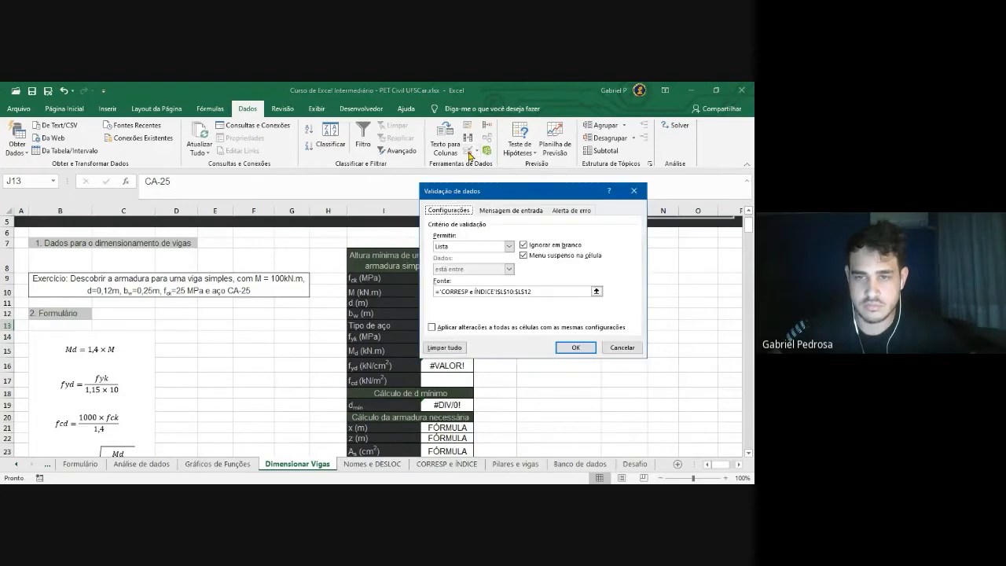
drag(504, 191, 308, 132)
click(316, 139)
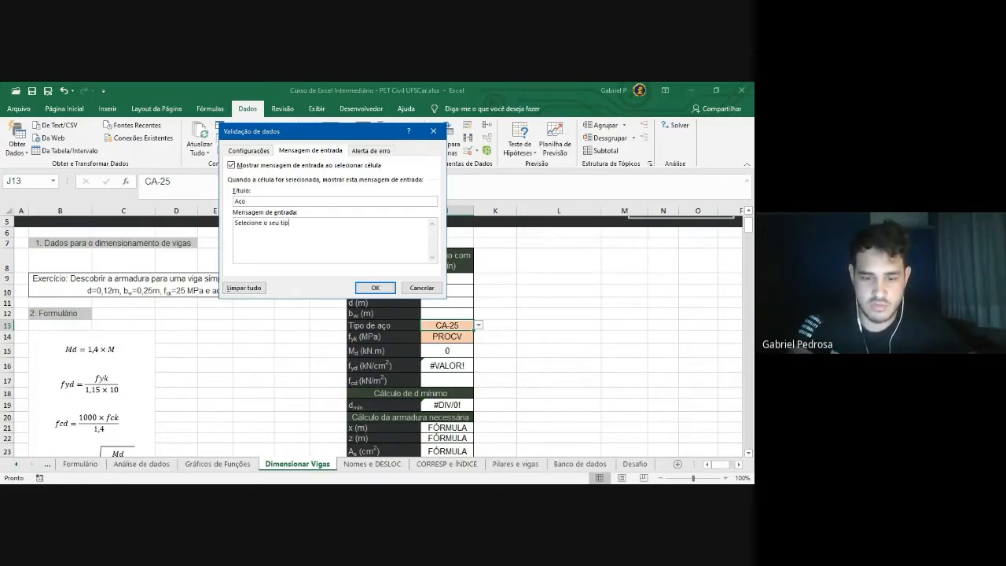
Finish the 'Selecione o seu tipo de aço' message and add a Stop alert titled 'Valor inválido'
text(de aço)
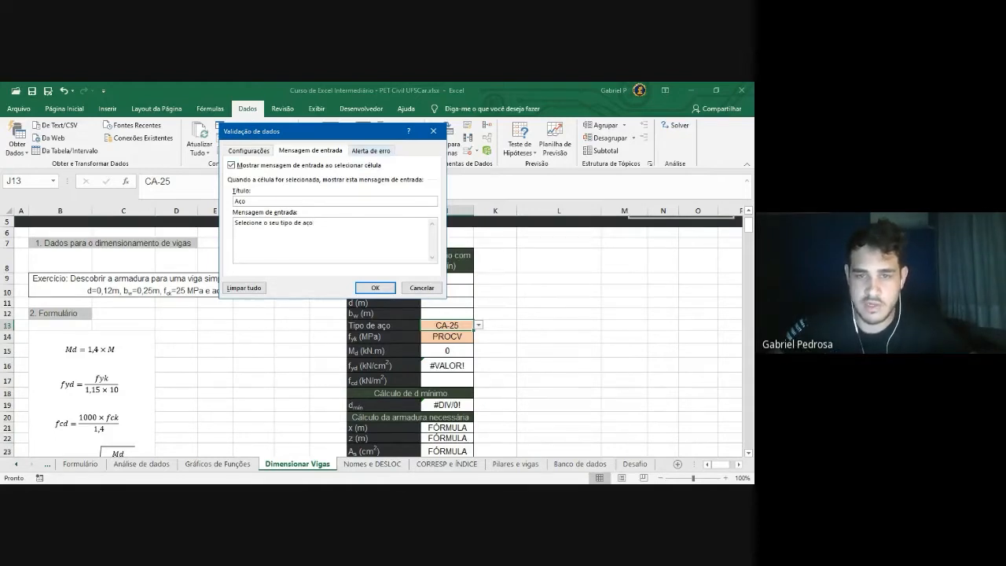
click(371, 151)
drag(361, 133, 317, 150)
click(334, 219)
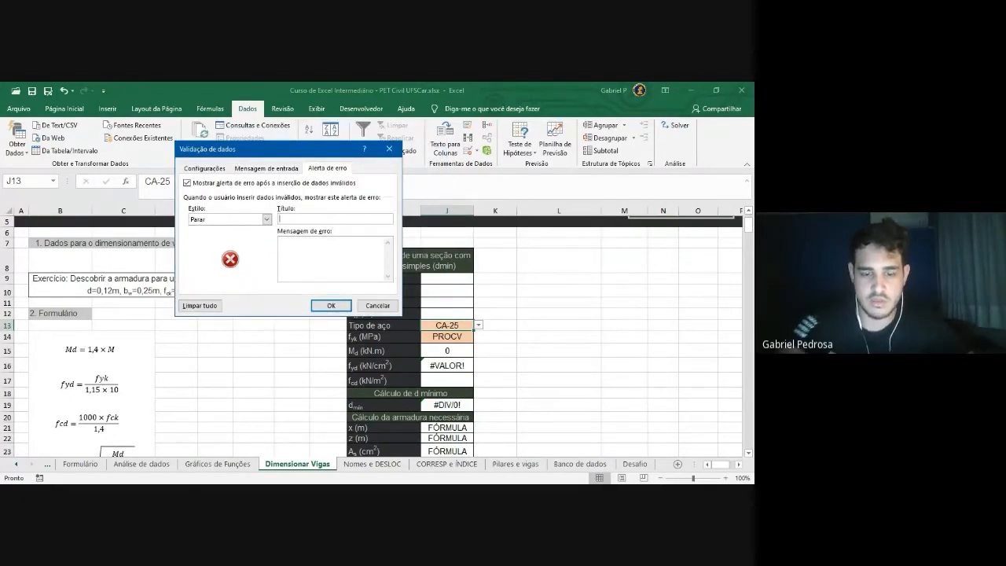
text(Va)
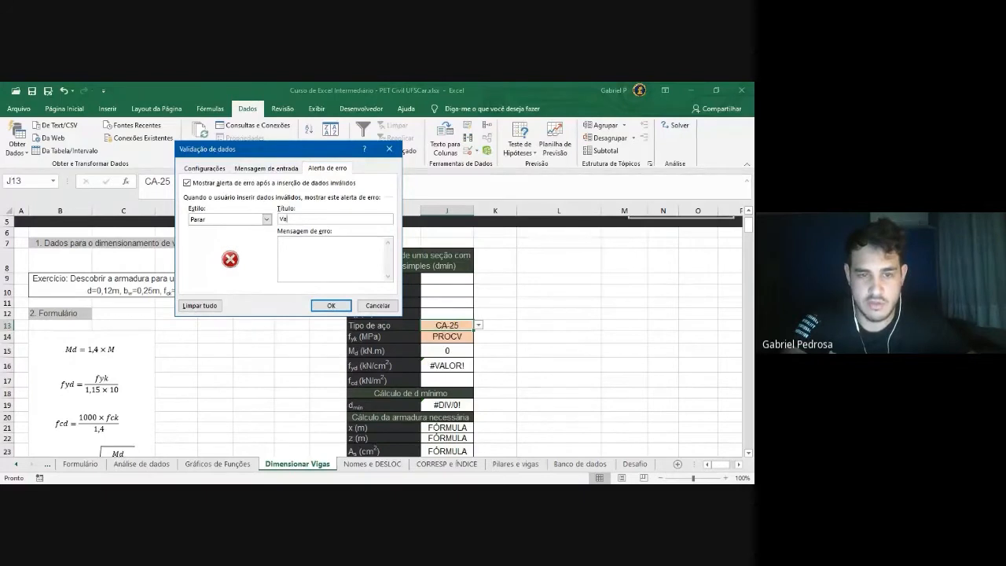
text(lor inválido)
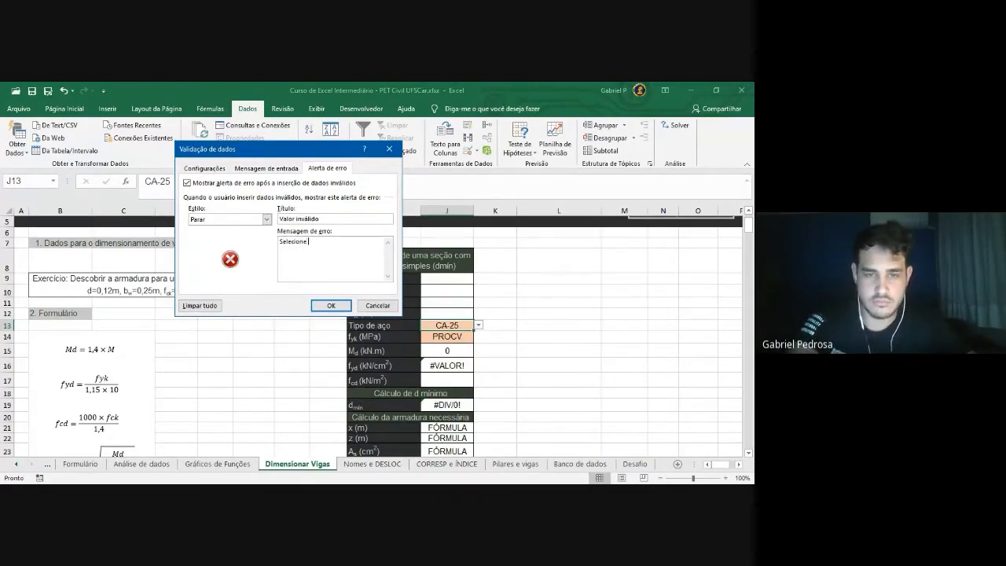
text(list)
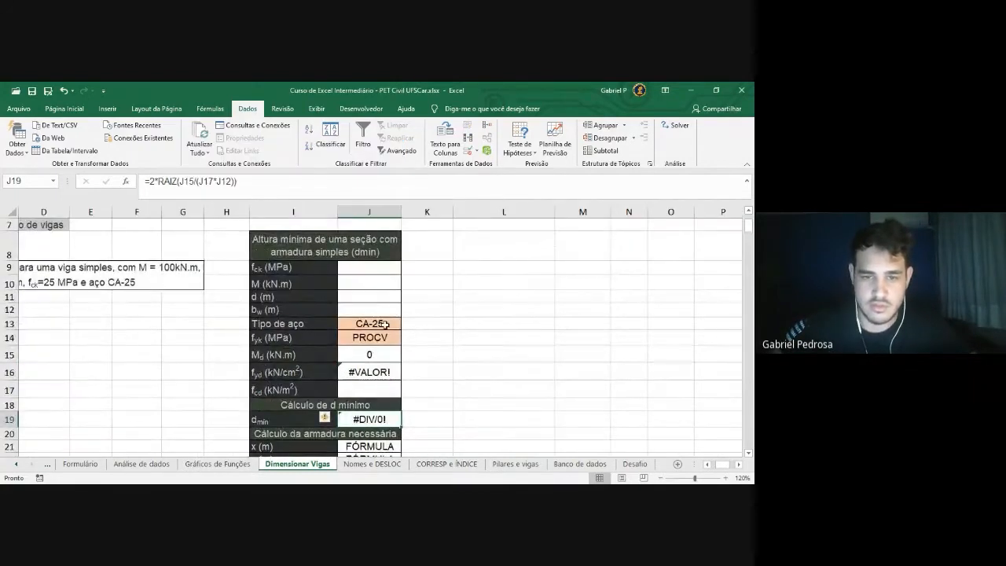
click(386, 325)
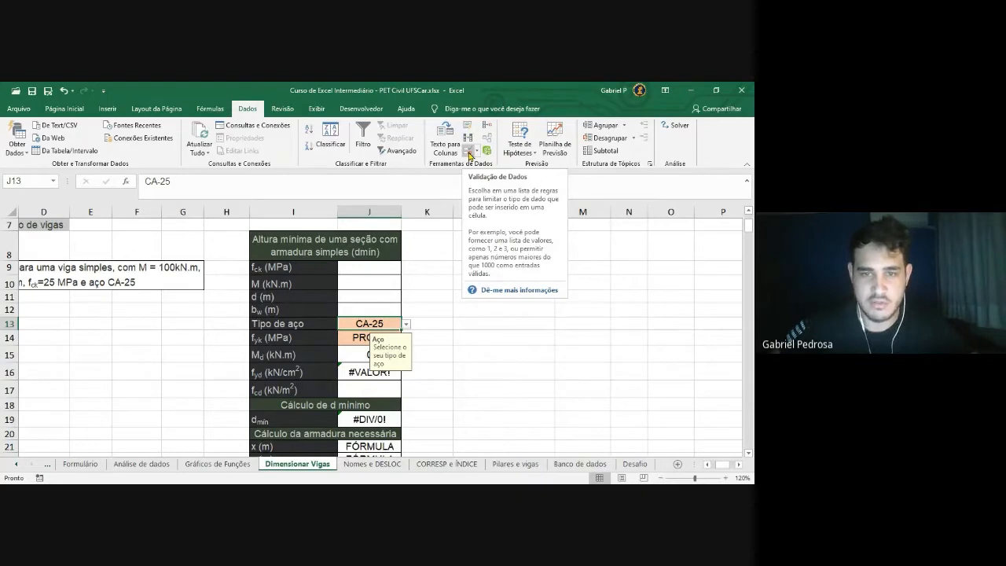
click(470, 152)
drag(262, 147, 151, 147)
click(157, 166)
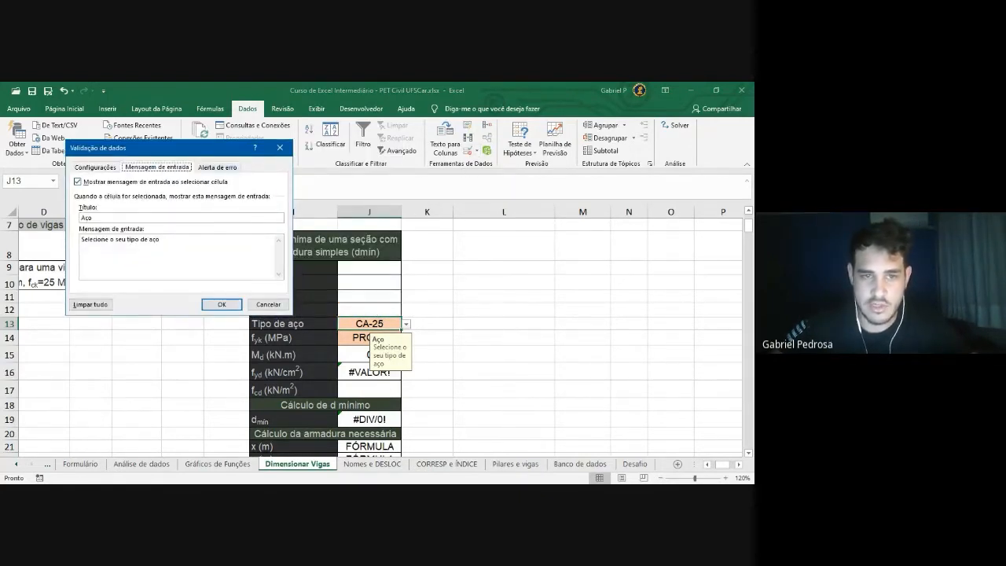
click(217, 167)
click(95, 167)
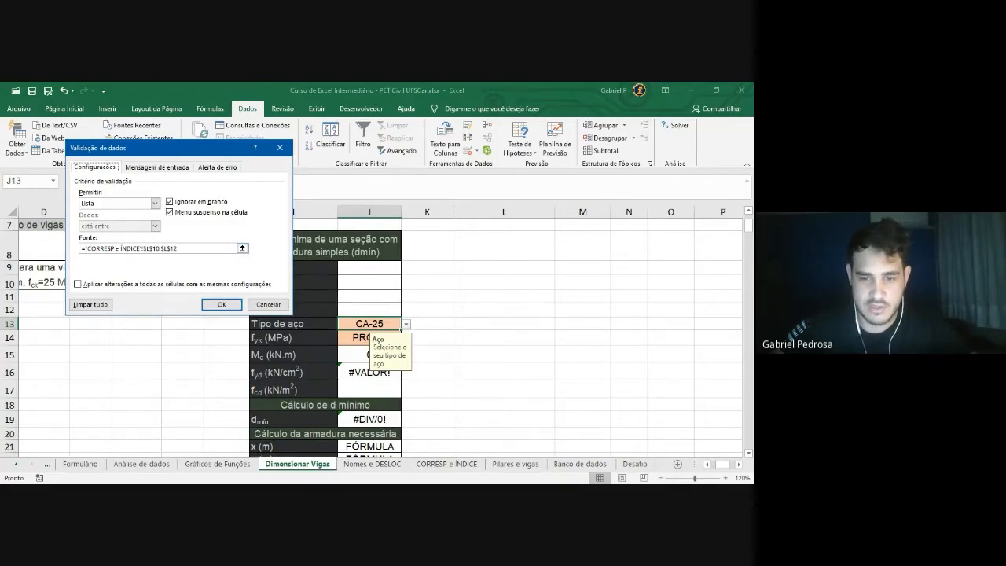
click(158, 167)
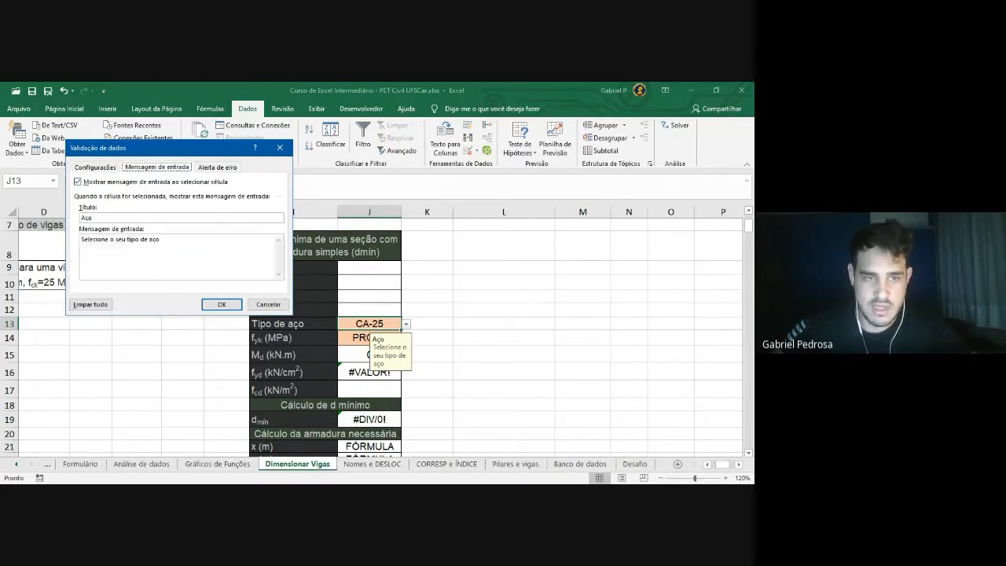
click(218, 167)
click(222, 304)
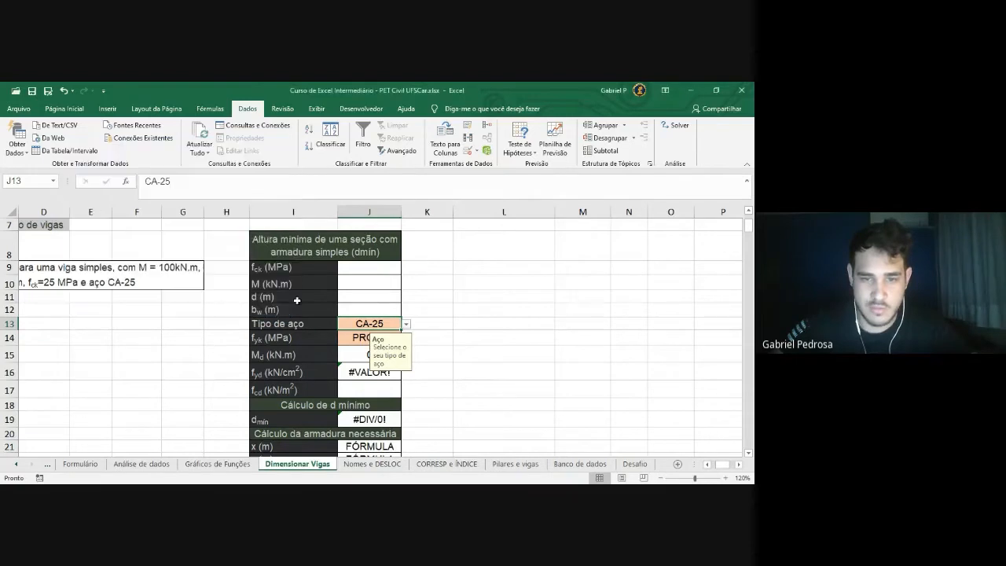
click(436, 354)
click(374, 323)
click(429, 355)
click(382, 324)
click(439, 365)
click(382, 328)
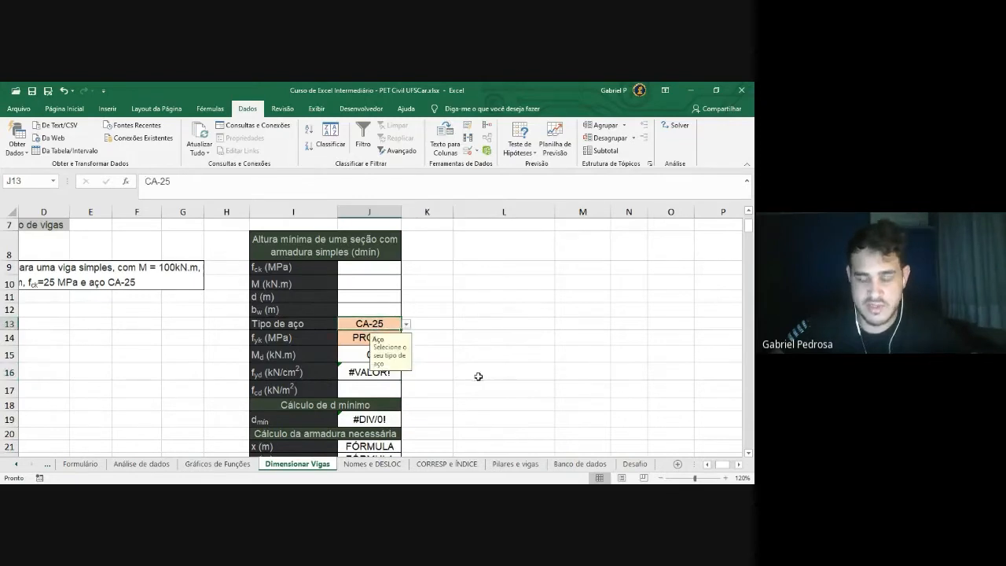
Pick CA-50, then enter the off-list value 'CA - 60' in J13 to test the alert
click(407, 325)
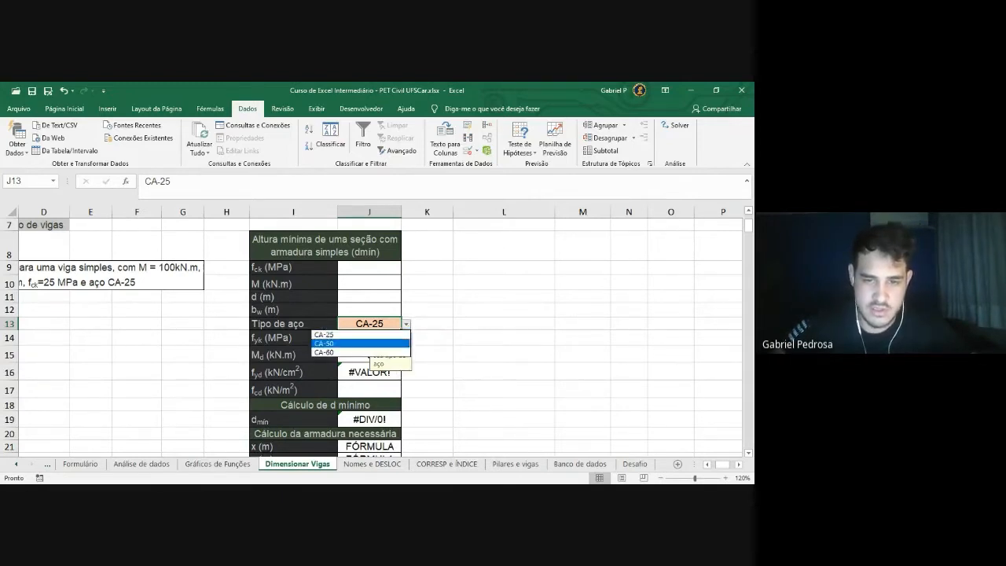
click(338, 344)
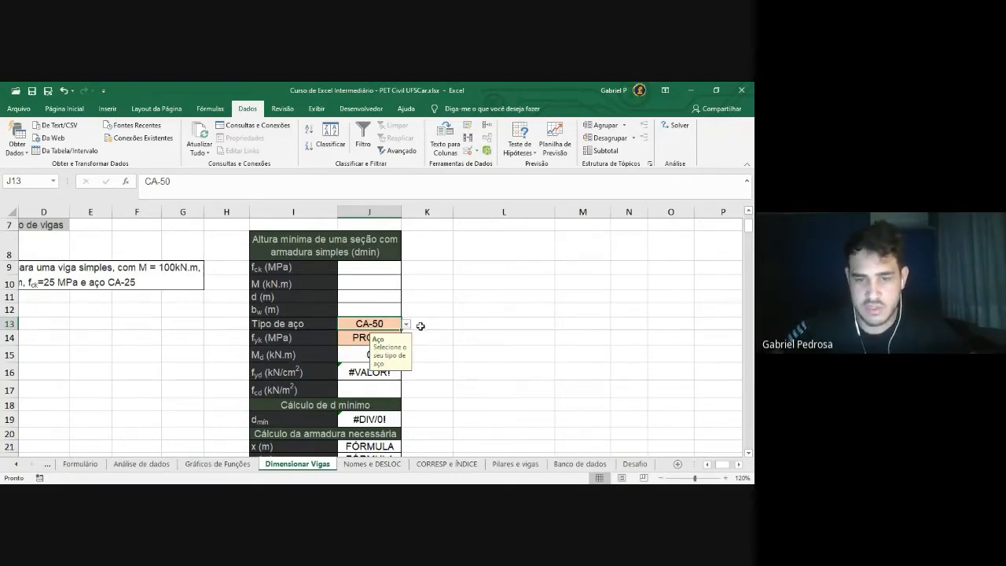
text(CA)
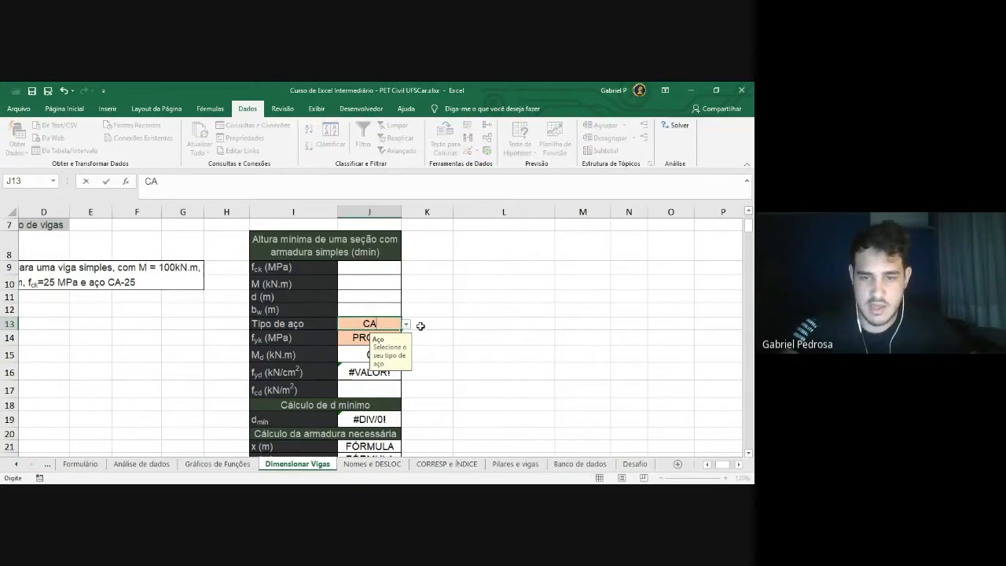
text( - 60)
key(Return)
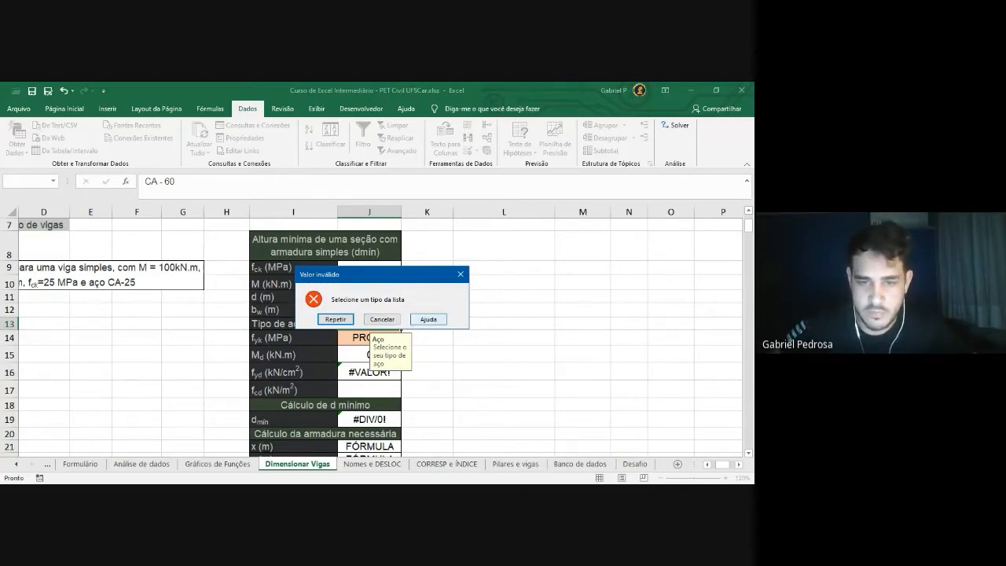
Dismiss the Valor inválido alert and set J13 to CA-25 from its list
drag(404, 274, 553, 244)
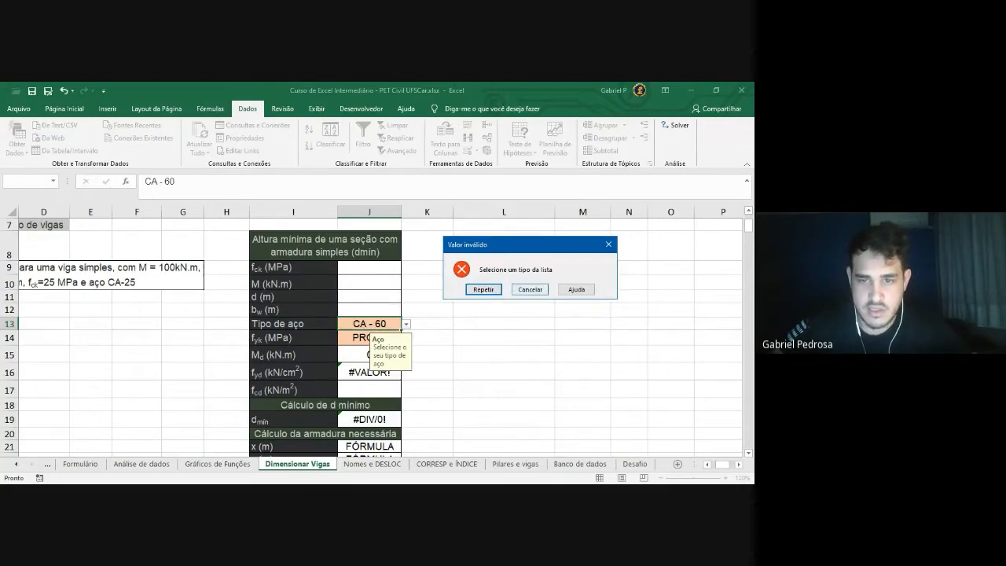
click(477, 292)
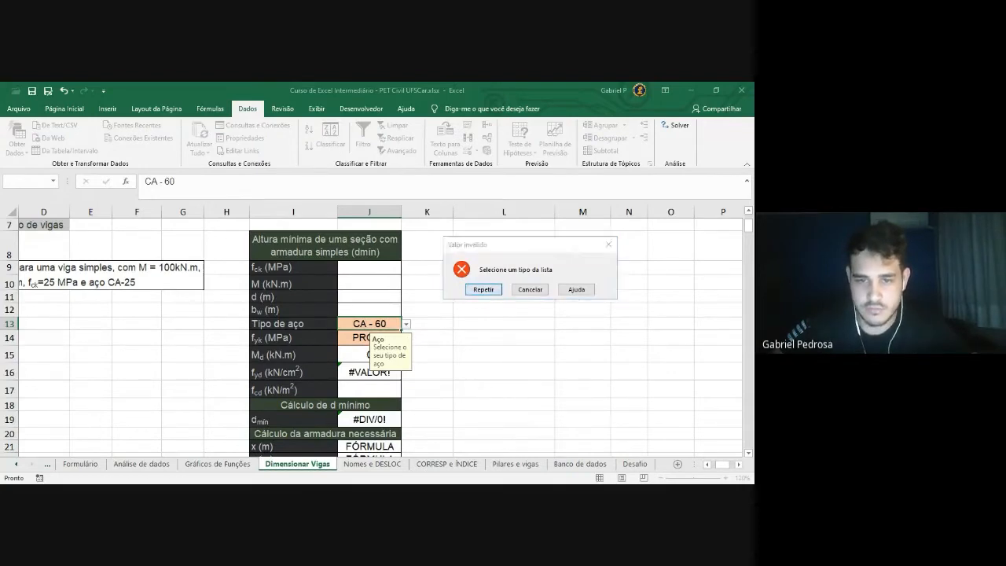
click(431, 321)
click(429, 319)
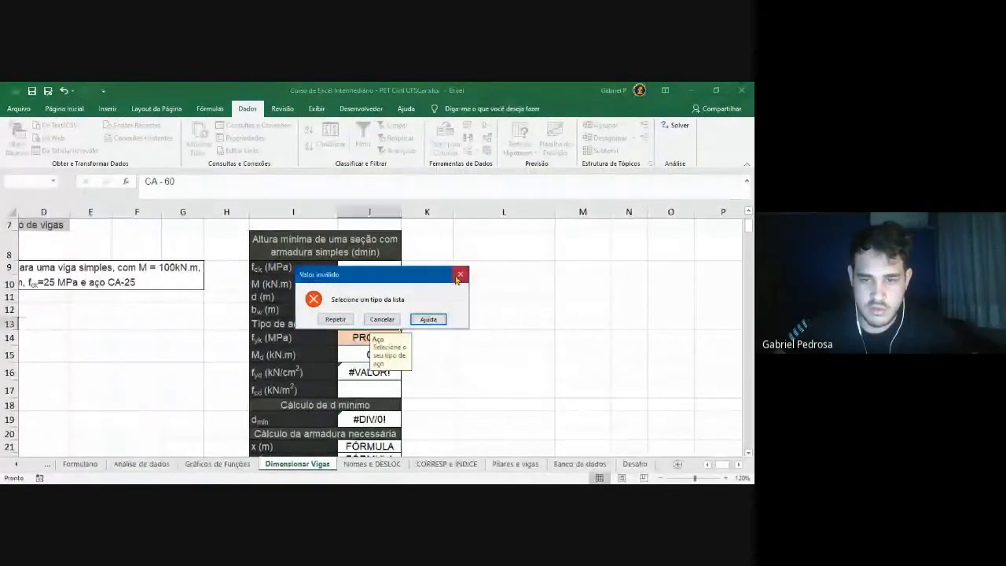
click(462, 276)
click(407, 326)
click(397, 335)
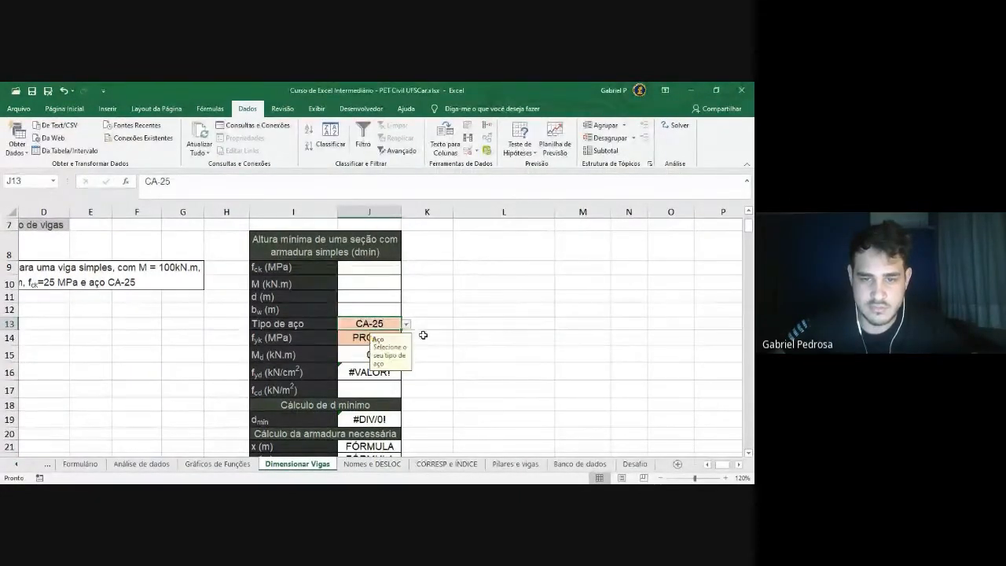
click(446, 343)
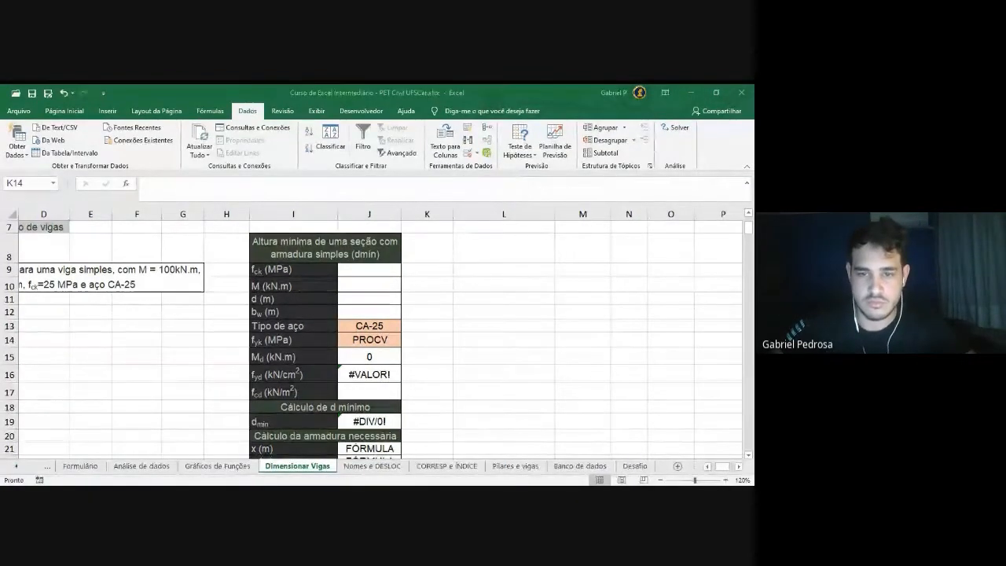
Start replacing J14's PROCV placeholder with =PROCV(, comparing it with the PROCH suggestion
click(387, 340)
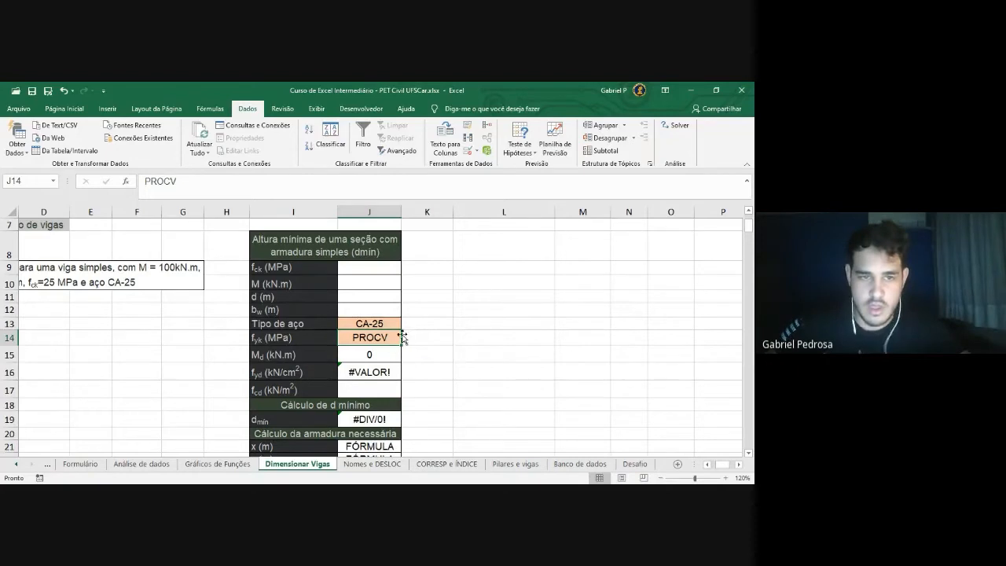
click(267, 185)
drag(267, 186, 85, 187)
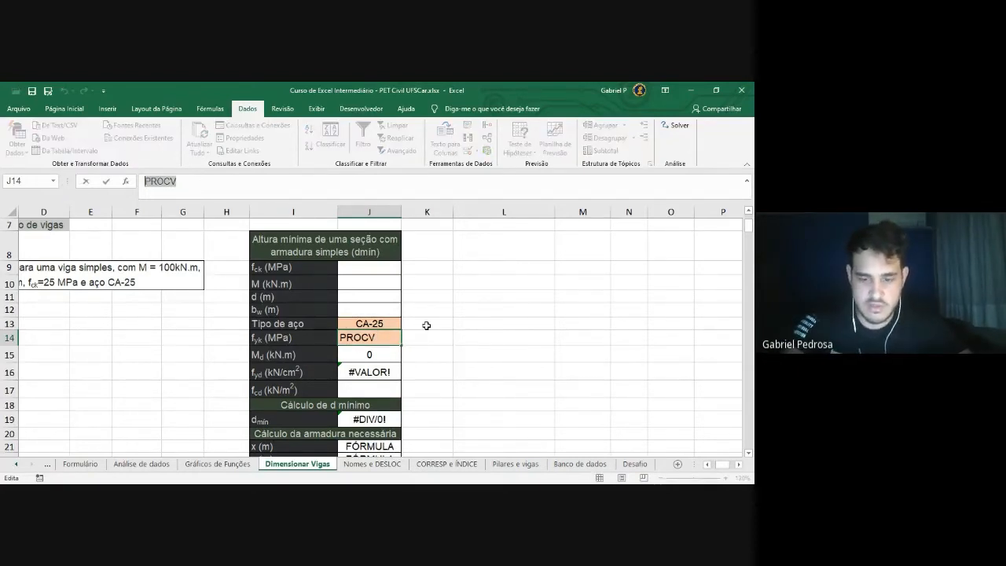
text(=PROC)
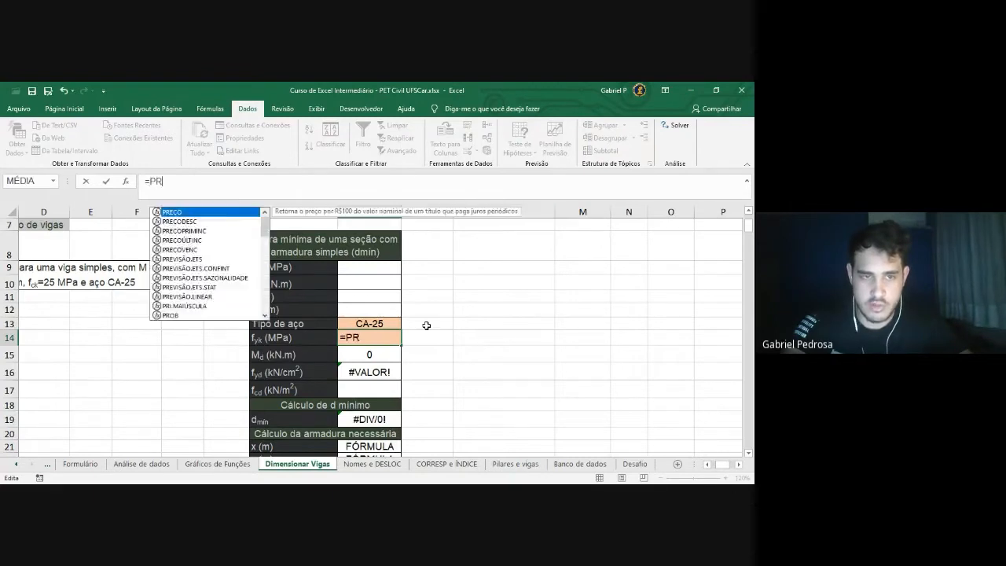
key(Down)
key(Down)
key(Down)
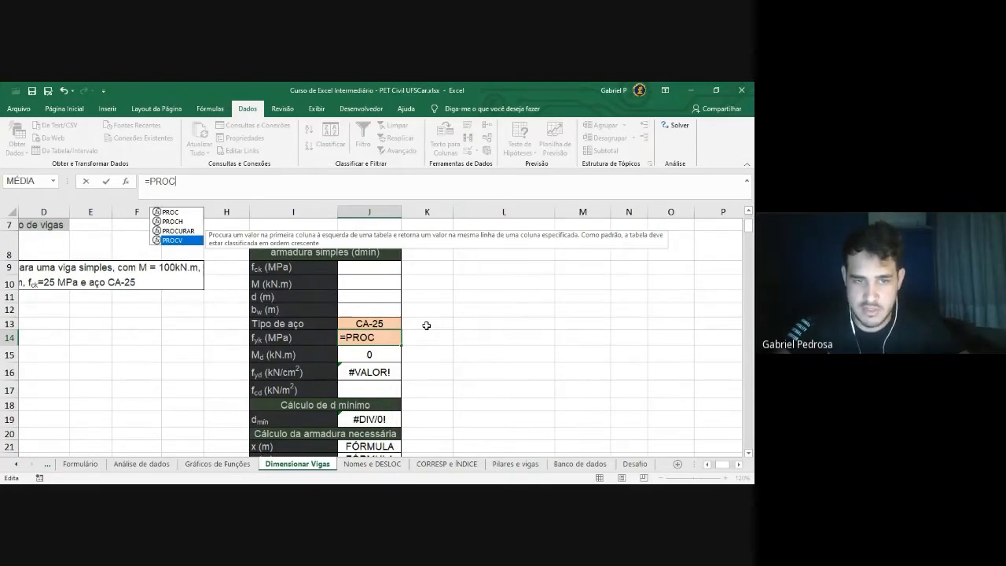
key(Up)
key(Up)
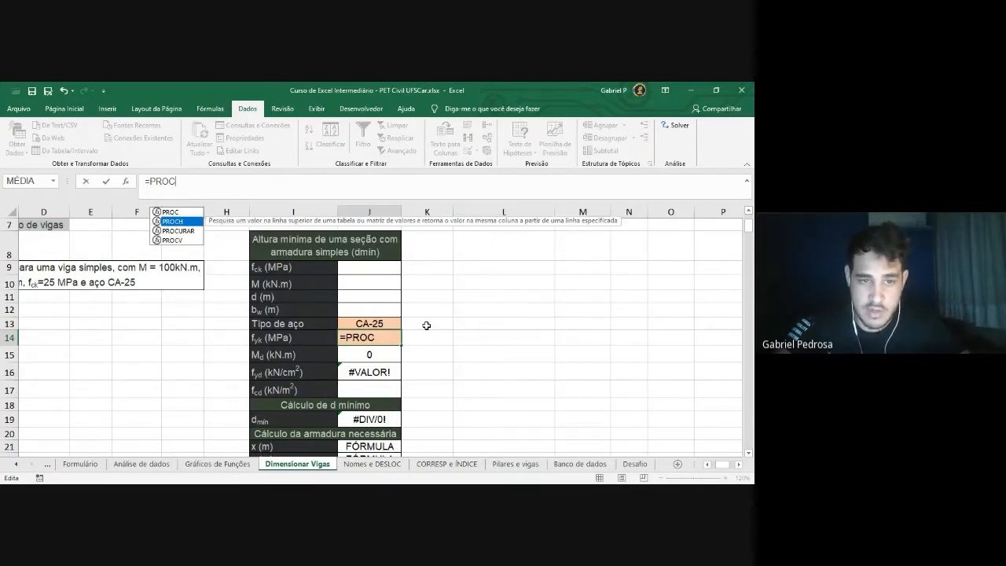
key(Down)
key(Down)
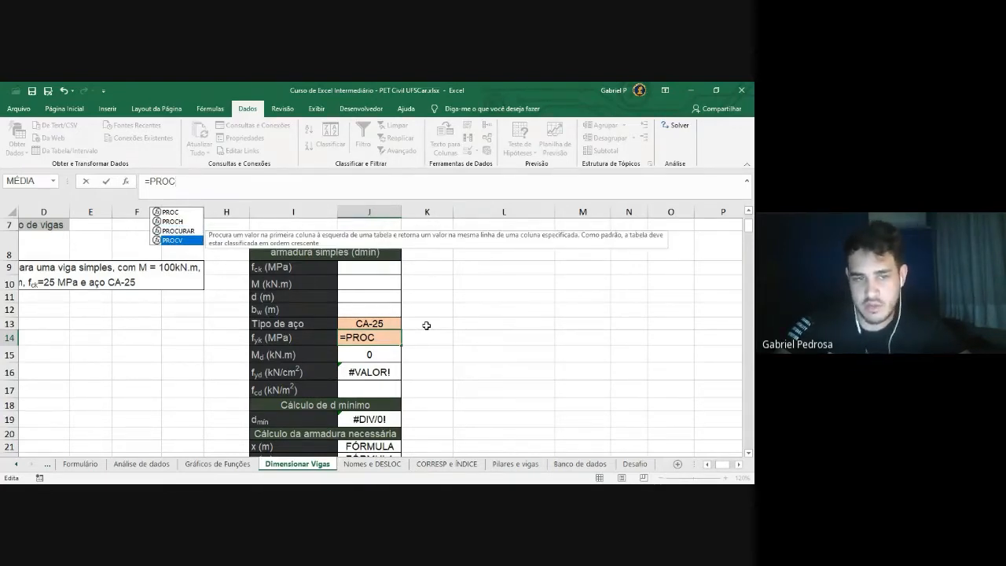
key(Up)
key(Up)
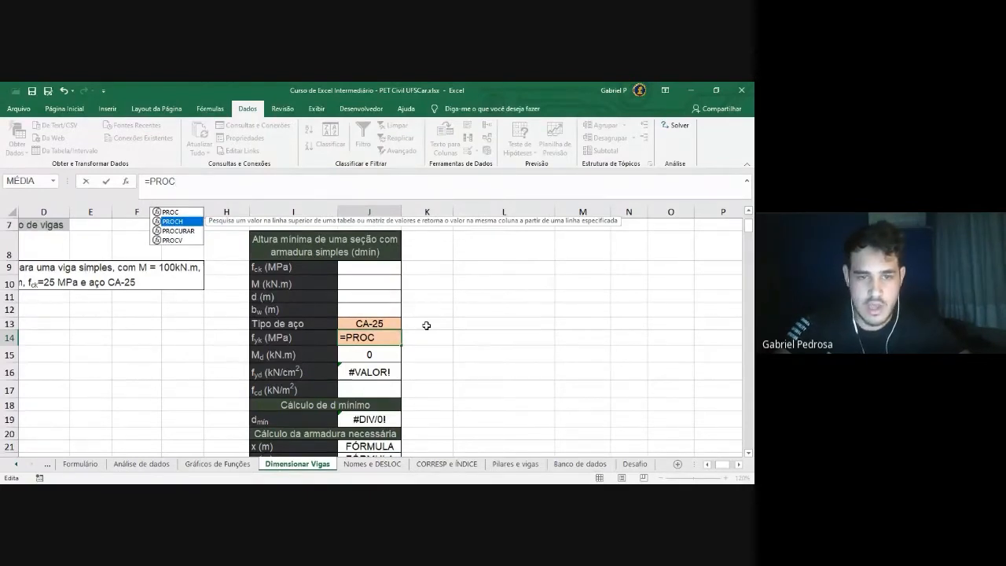
key(Down)
key(Down)
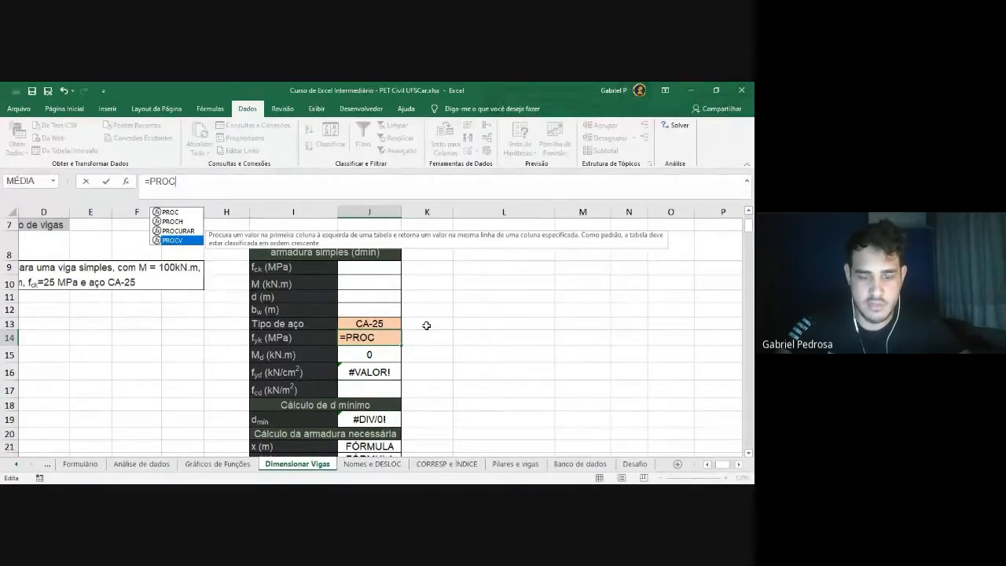
text(V)
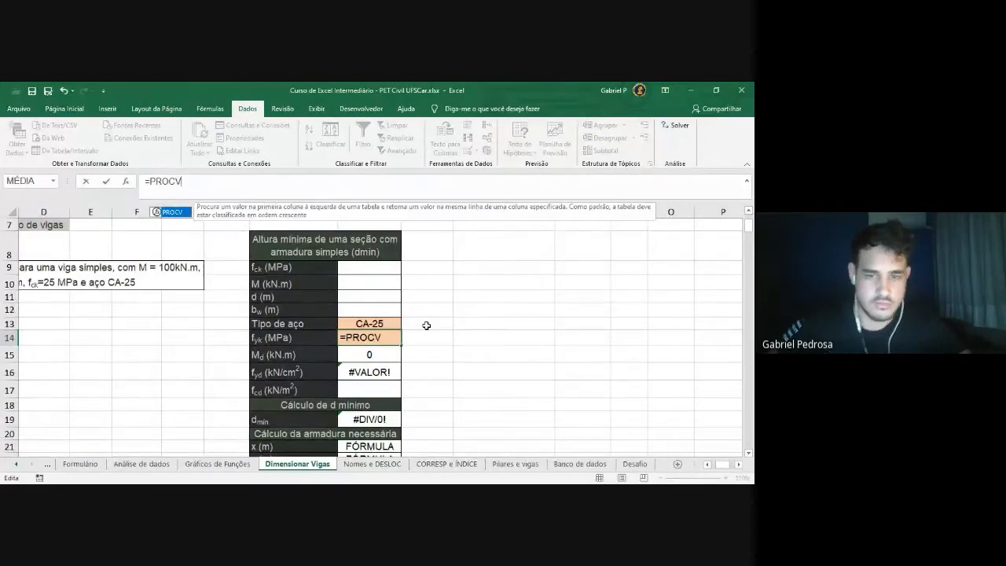
text(()
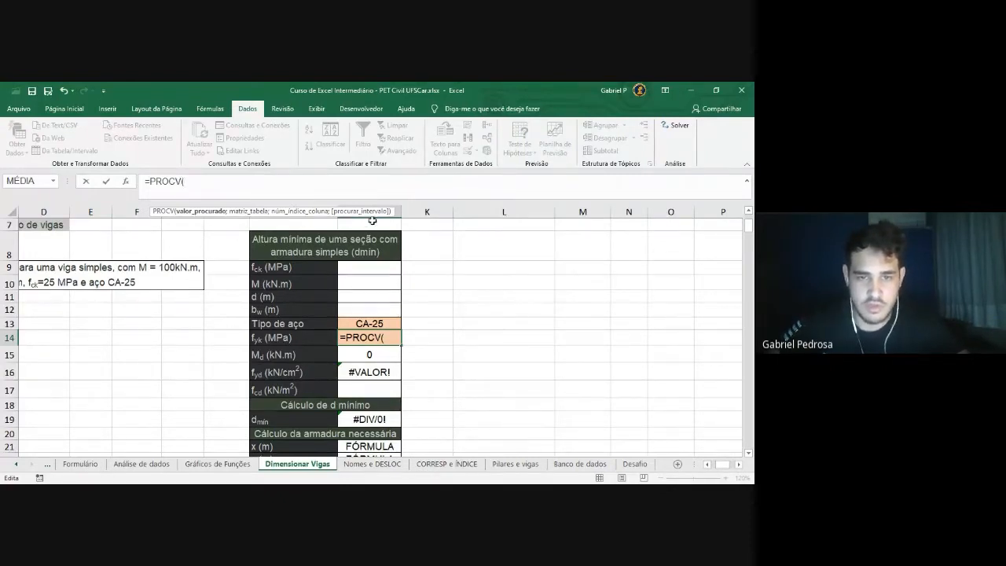
Delete the unfinished PROCV formula so J14 is left empty
click(256, 184)
drag(255, 184, 144, 184)
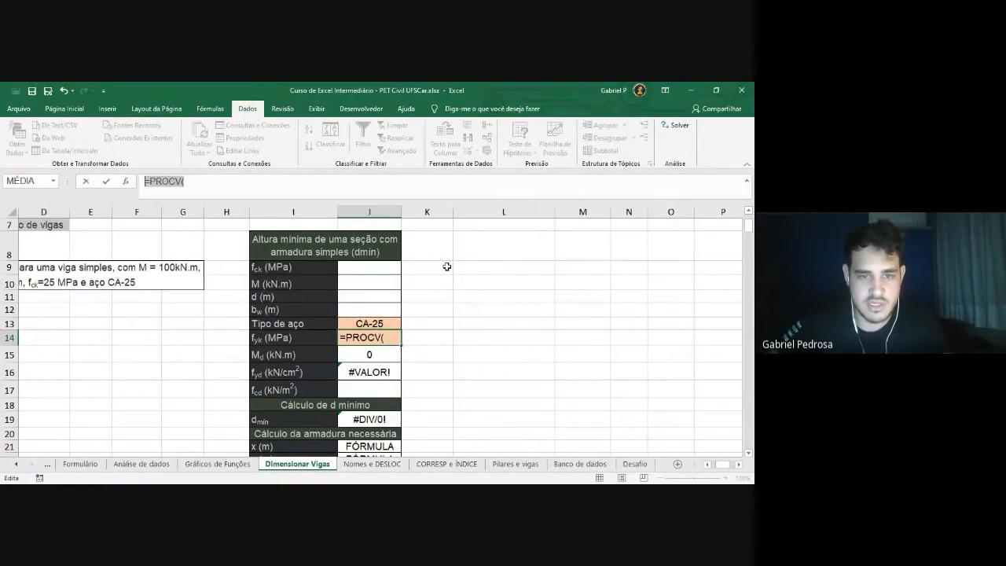
key(BackSpace)
click(439, 309)
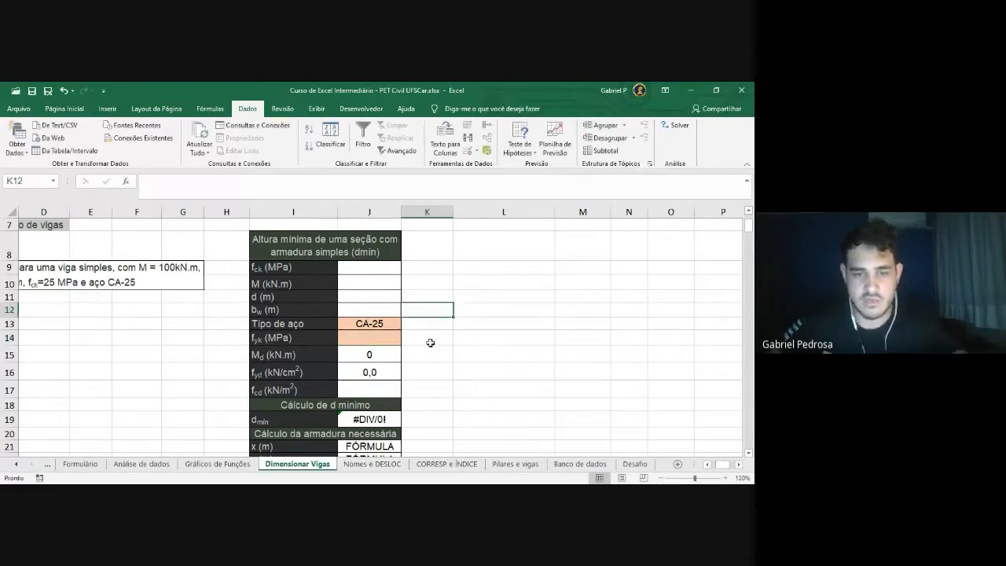
Set the steel type in J13 to CA-50 from its dropdown
click(386, 329)
click(407, 325)
click(336, 345)
click(548, 294)
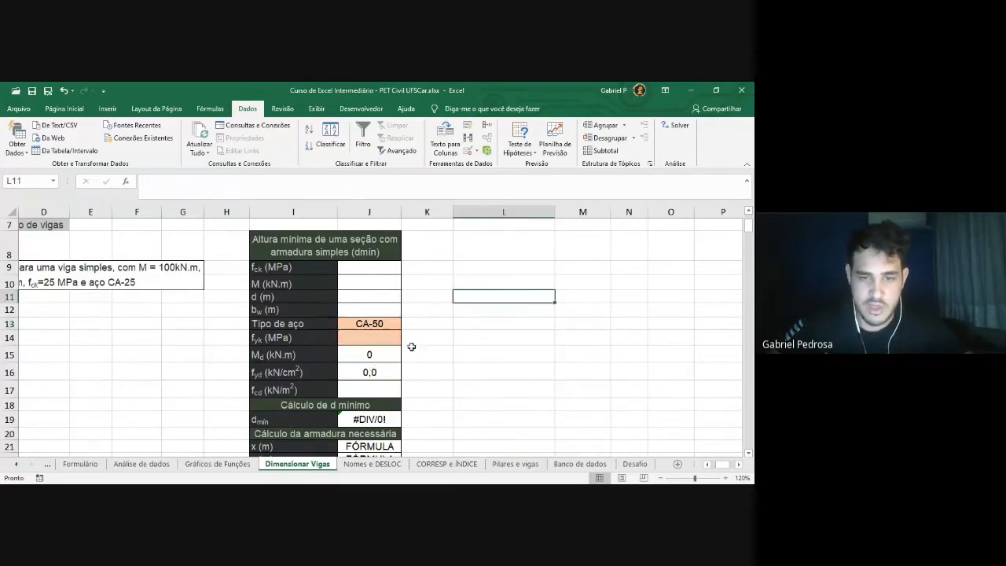
Check the fyk cells, then switch to the CORRESP e ÍNDICE sheet
click(371, 342)
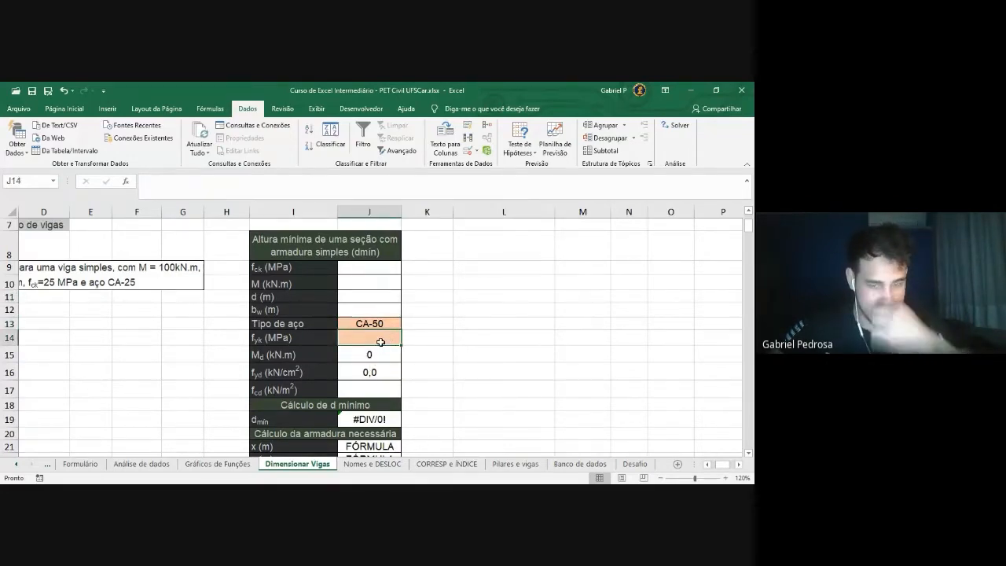
click(376, 325)
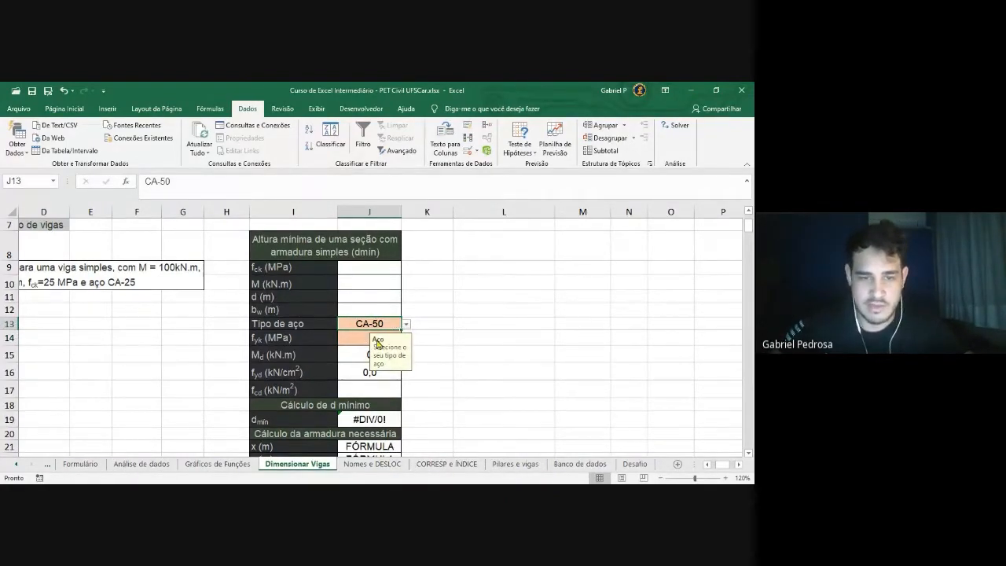
click(288, 340)
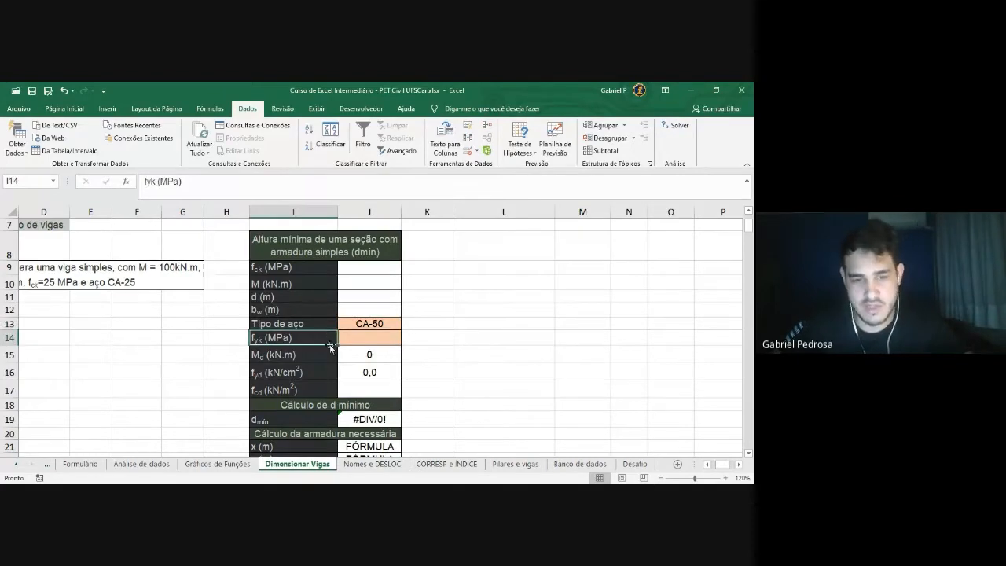
click(360, 341)
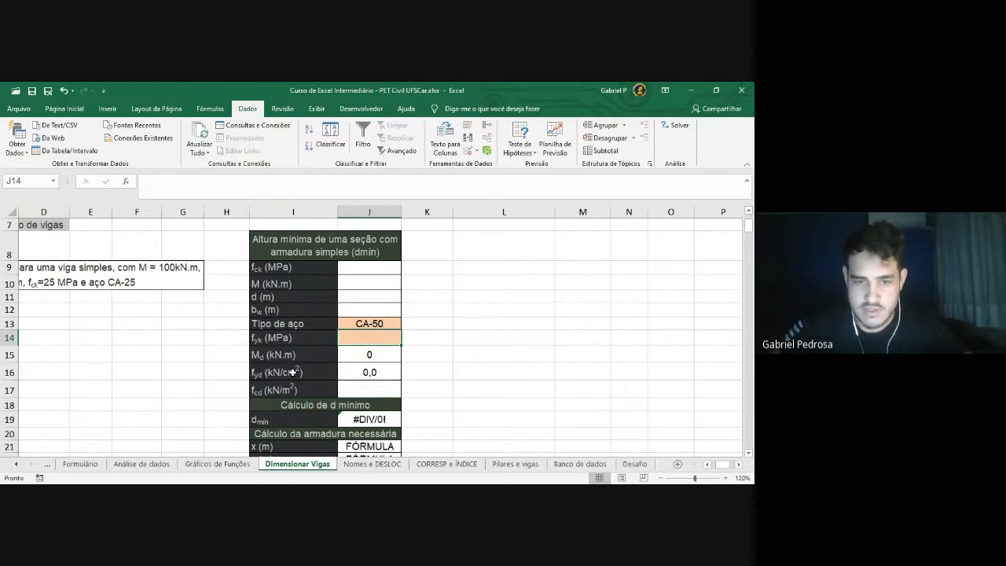
click(275, 341)
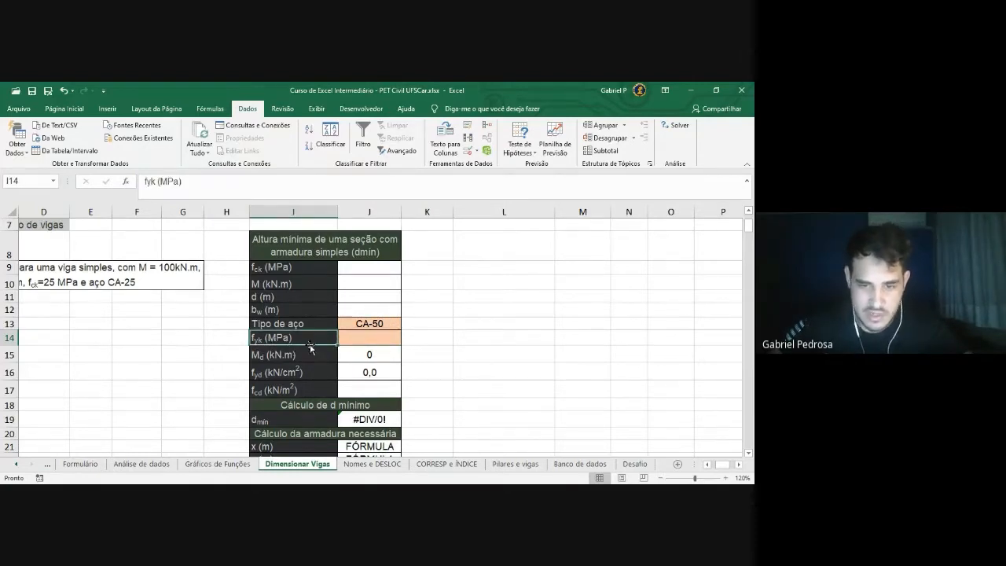
click(384, 324)
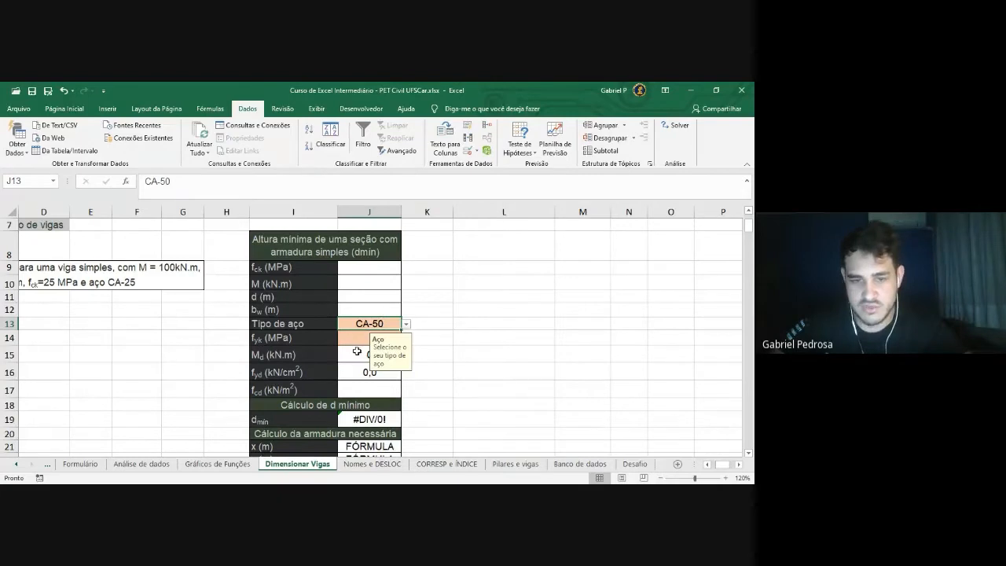
click(449, 468)
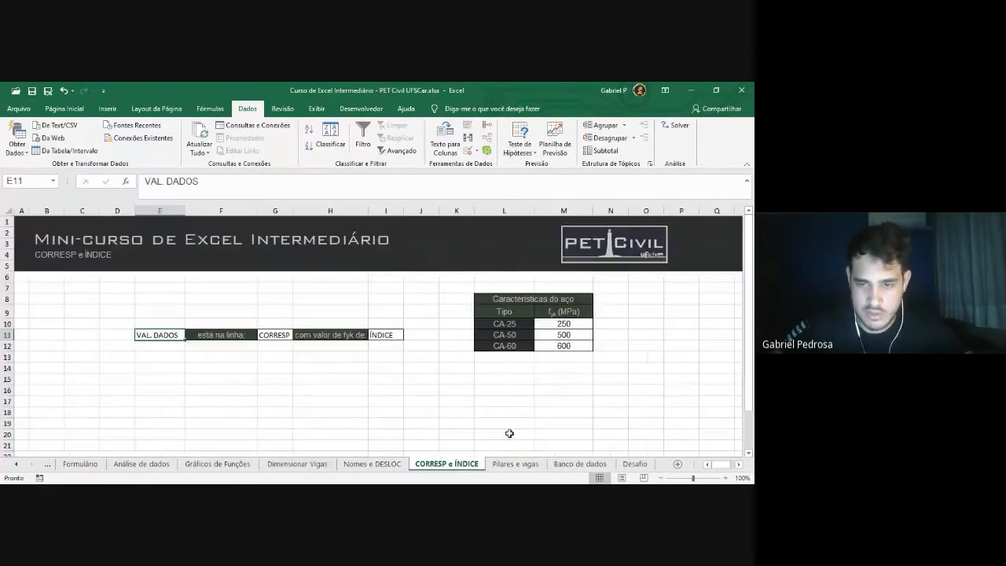
Review the steel table: CA-25 has fyk 250, CA-50 has 500, CA-60 has 600
click(510, 324)
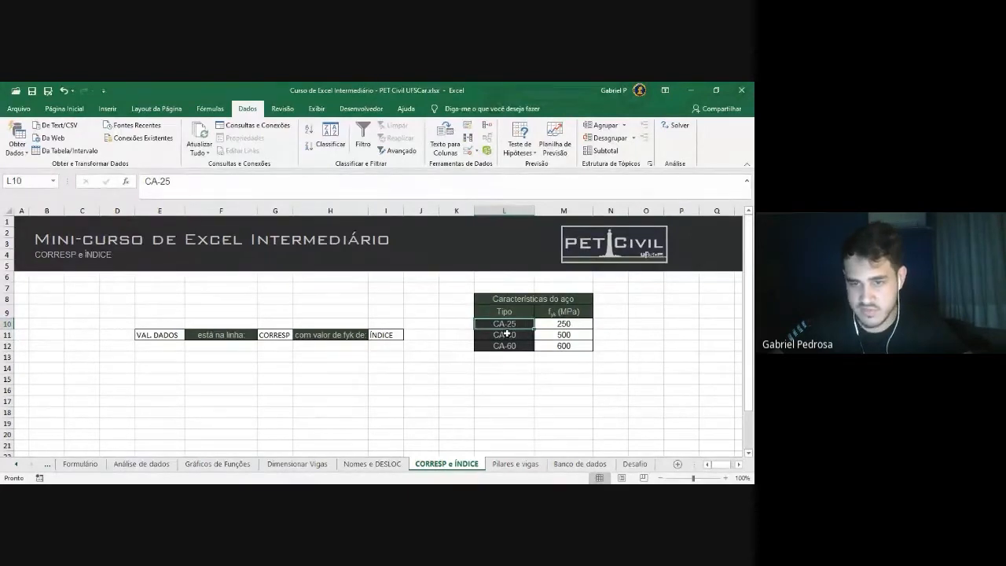
click(560, 324)
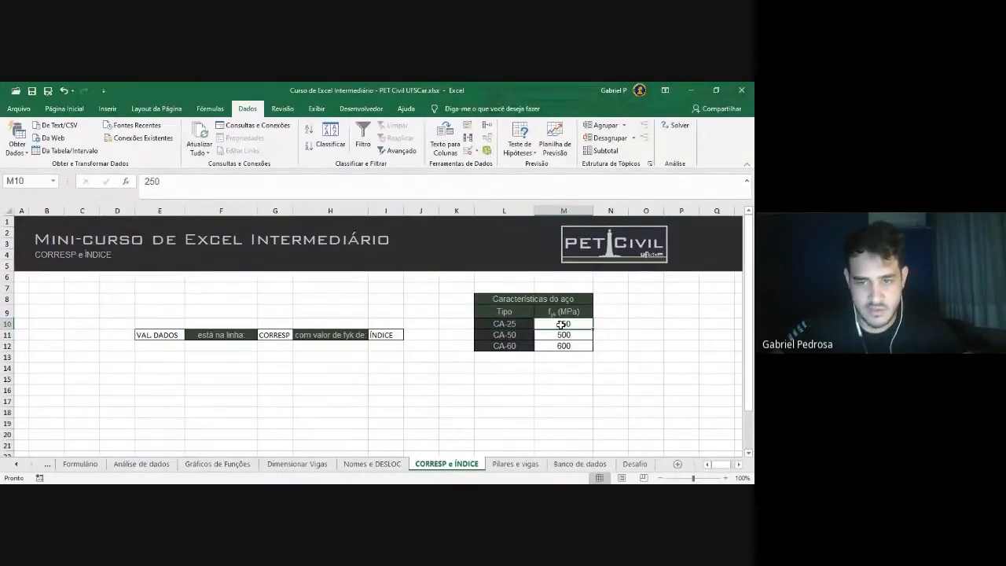
click(515, 346)
click(543, 339)
click(514, 347)
click(563, 346)
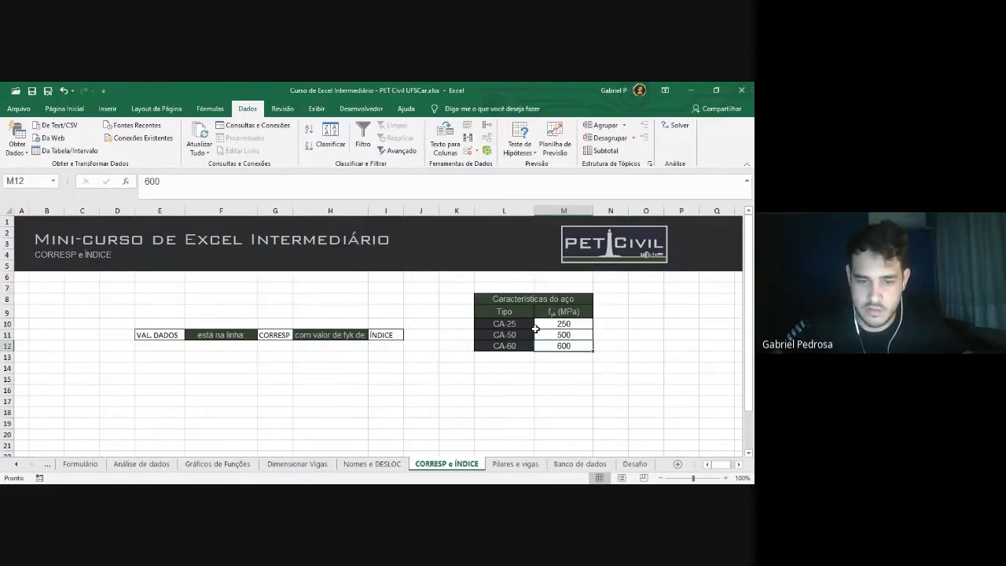
On Dimensionar Vigas, inspect the steel type cell J13 (CA-50) and the blank fyk cell J14
click(310, 467)
click(445, 312)
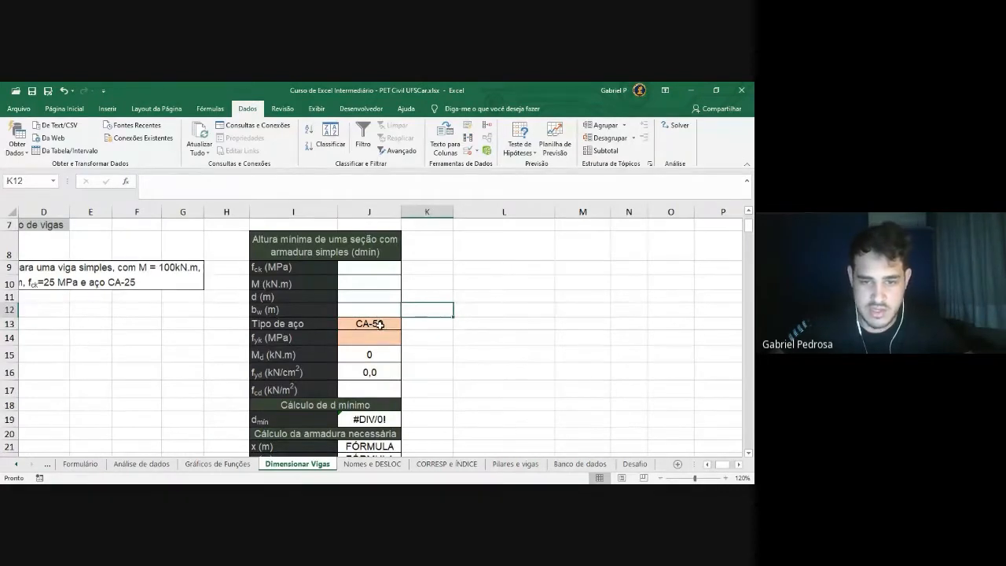
click(380, 325)
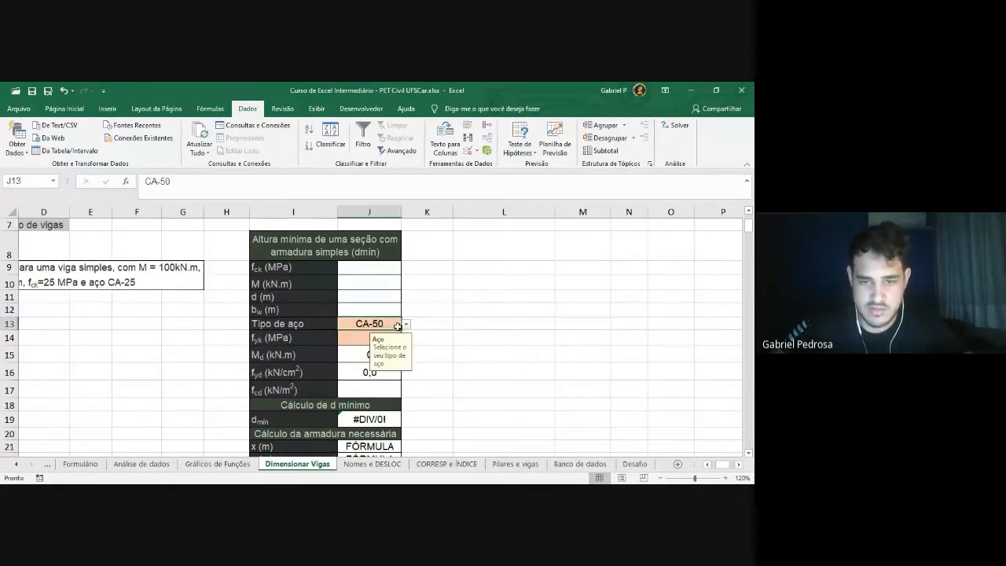
click(359, 339)
click(375, 324)
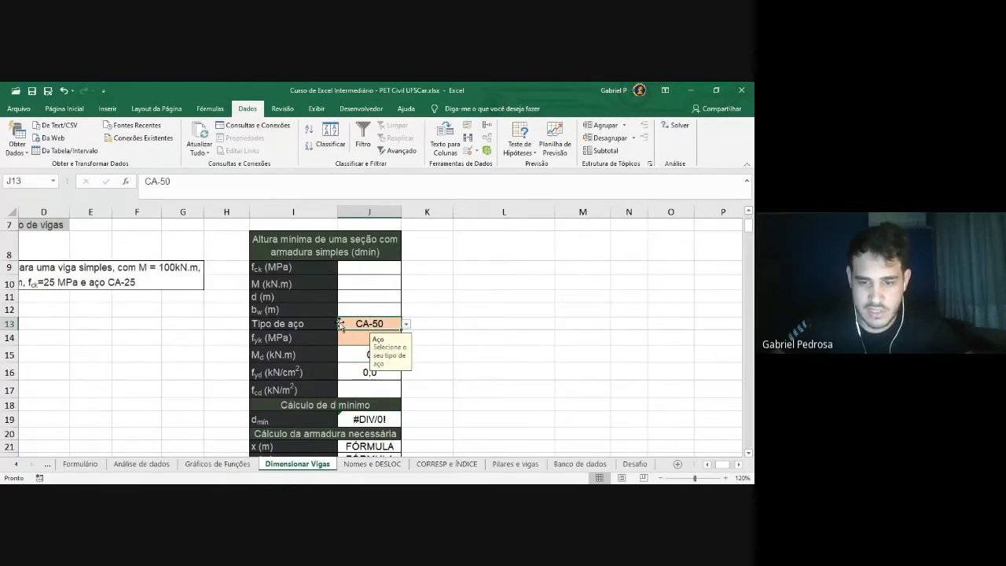
Re-check CA-50's fyk of 500 in the CORRESP e ÍNDICE table, then go back to Dimensionar Vigas
click(460, 465)
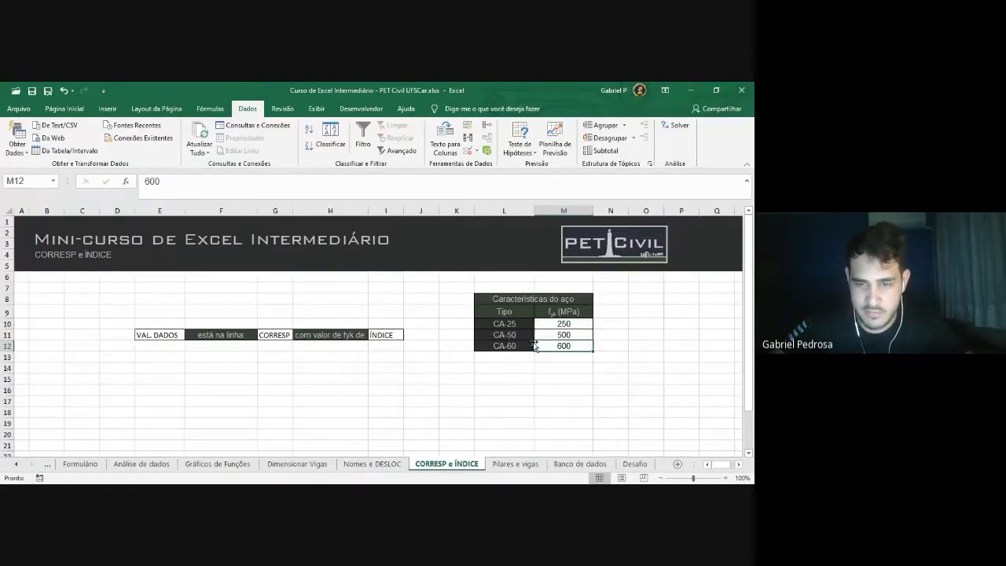
drag(511, 324, 511, 344)
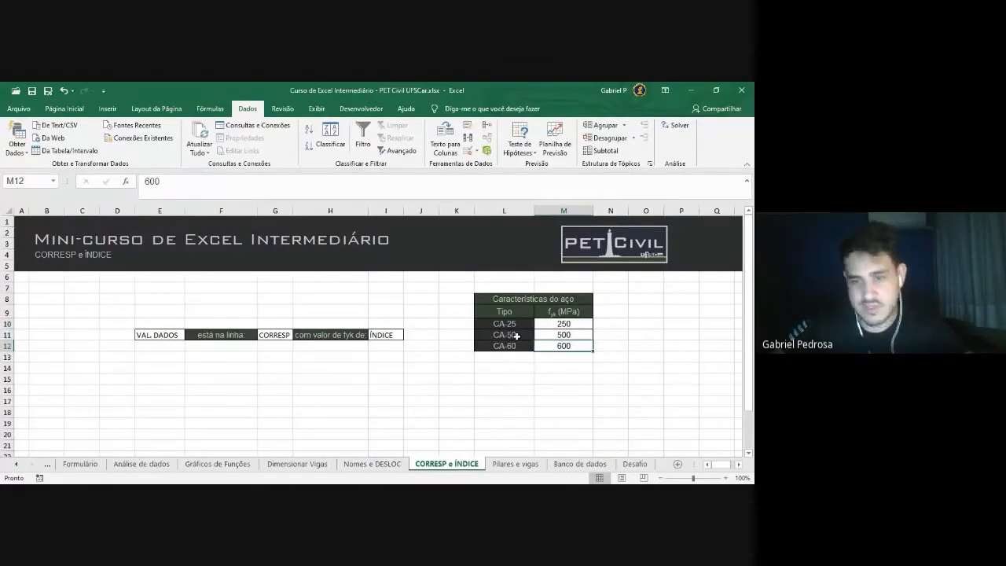
click(516, 336)
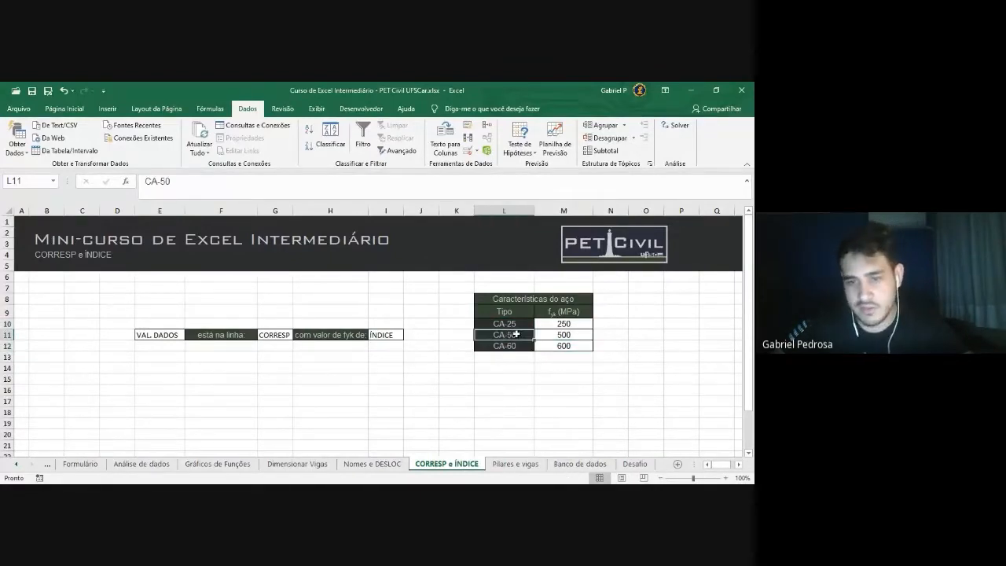
click(574, 336)
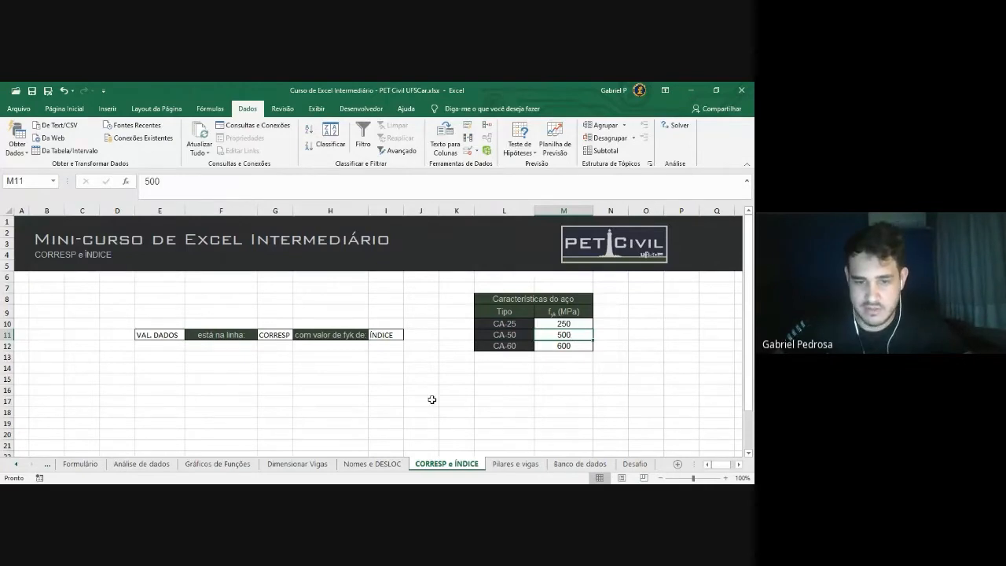
click(303, 464)
click(435, 336)
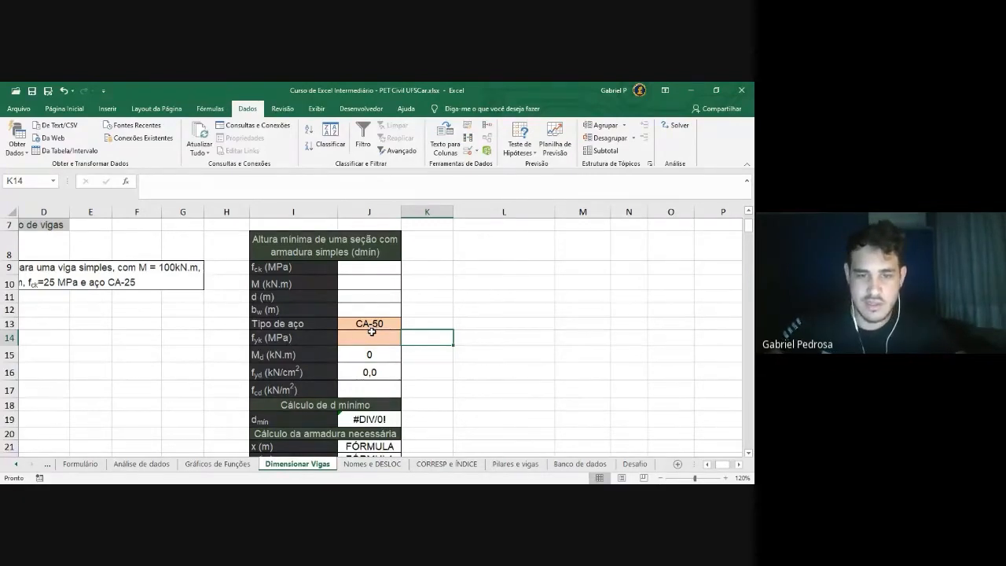
Begin =PROCV( in fyk cell J14, using J13 as the lookup value, followed by a semicolon
click(371, 327)
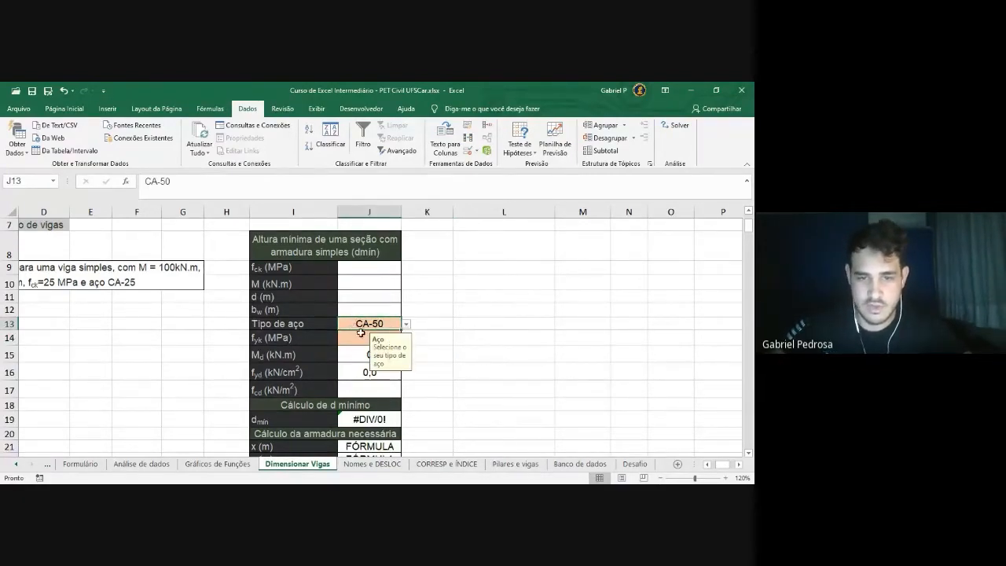
click(359, 340)
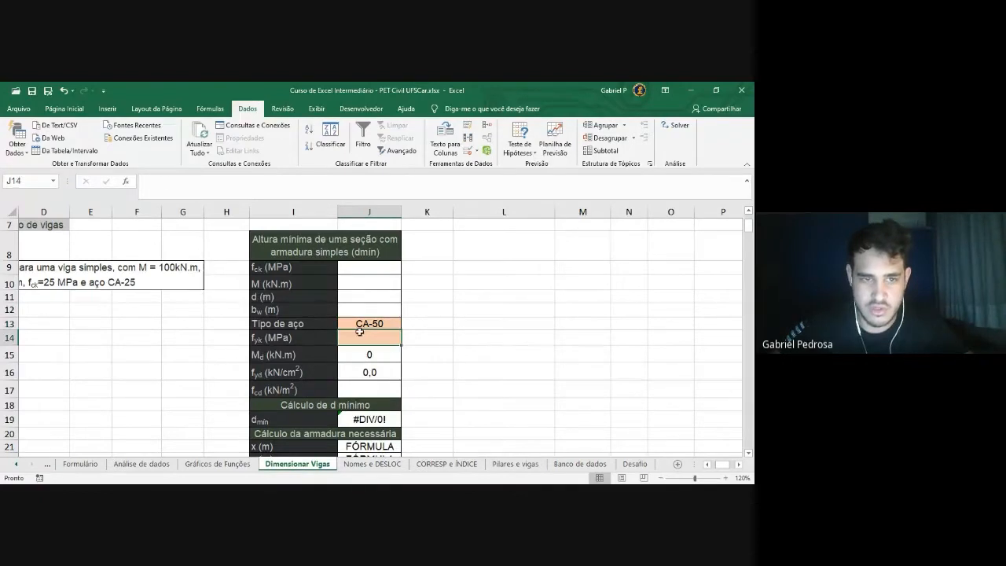
click(249, 191)
text(=PROCV)
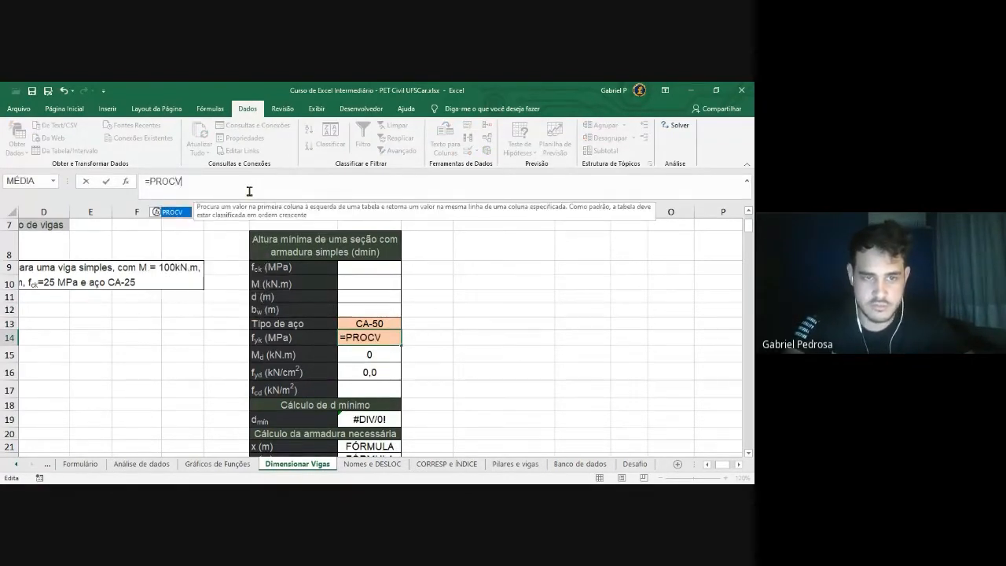
text(()
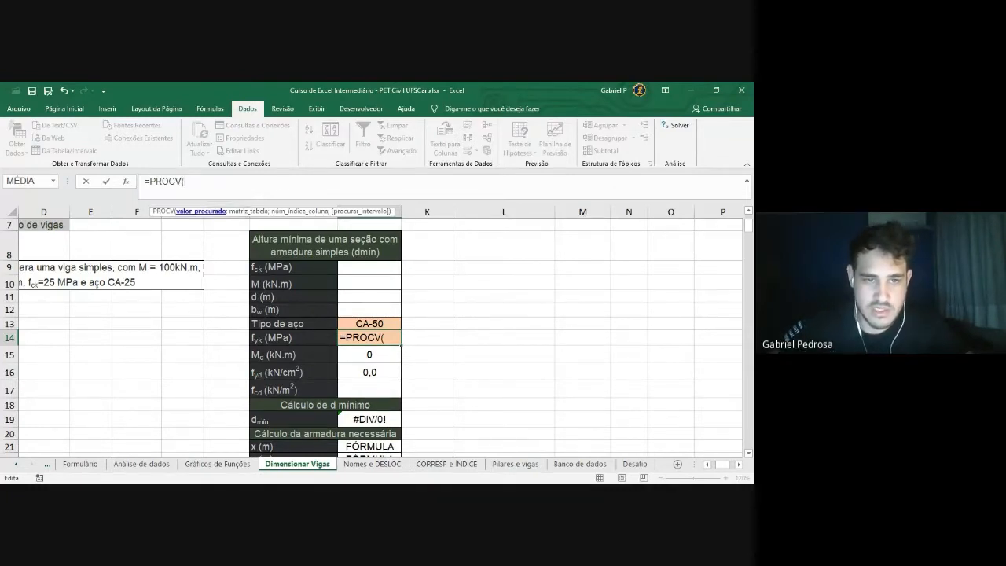
click(371, 322)
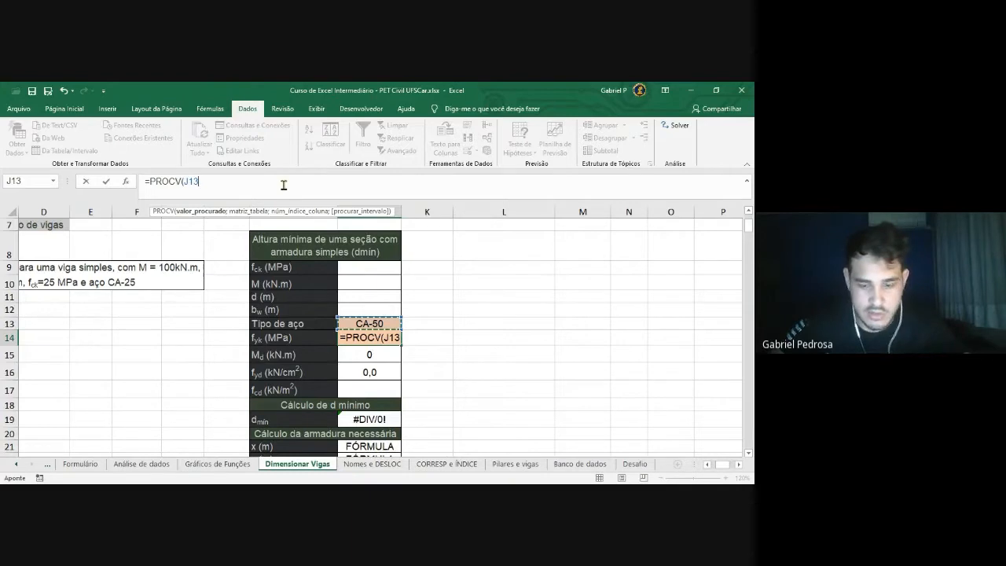
text(;)
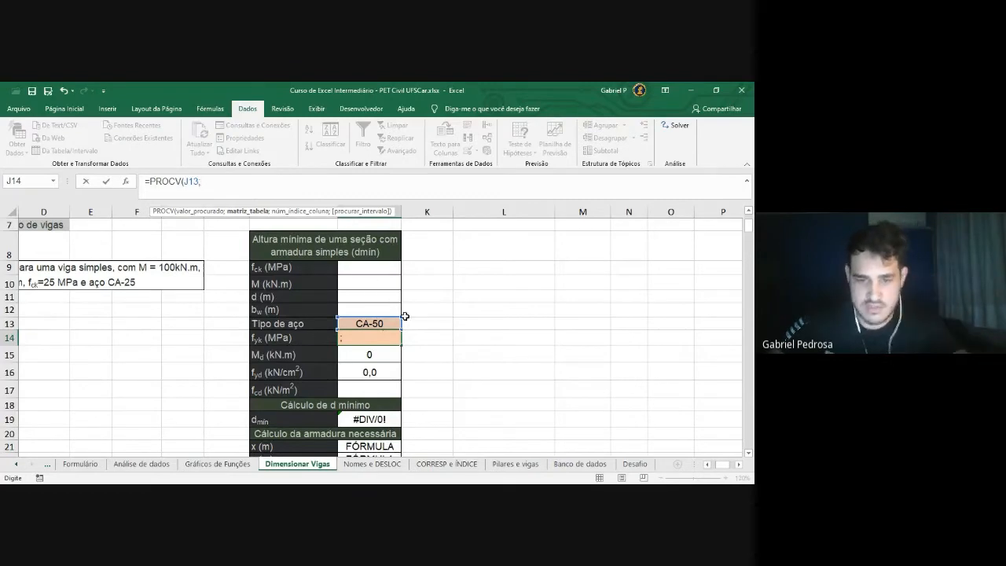
Add 'CORRESP e ÍNDICE'!L10:M12 as the lookup table and column index 2 to the PROCV
click(451, 465)
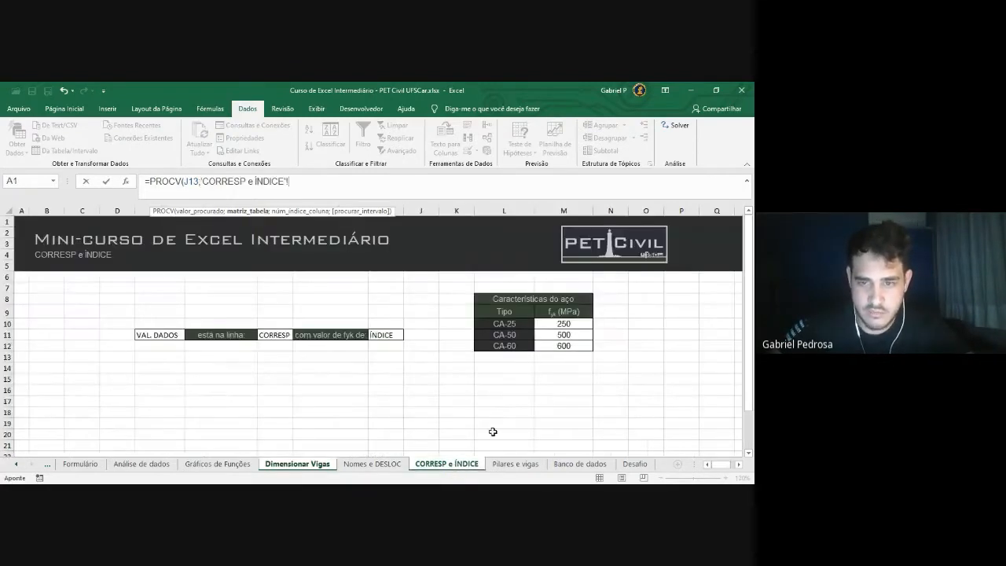
drag(498, 323, 576, 349)
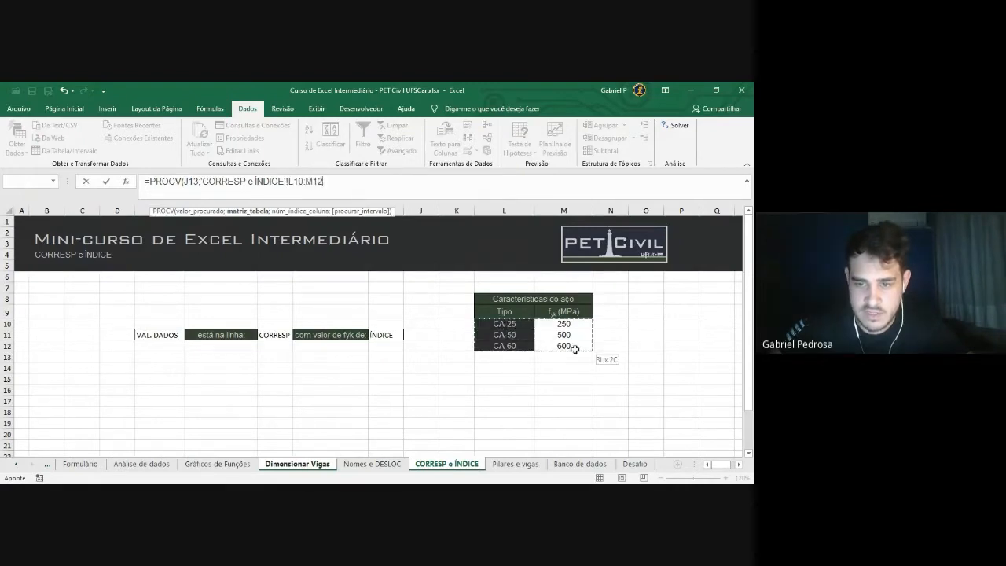
mouse_move(575, 348)
mouse_down()
mouse_move(513, 318)
mouse_move(571, 350)
mouse_up()
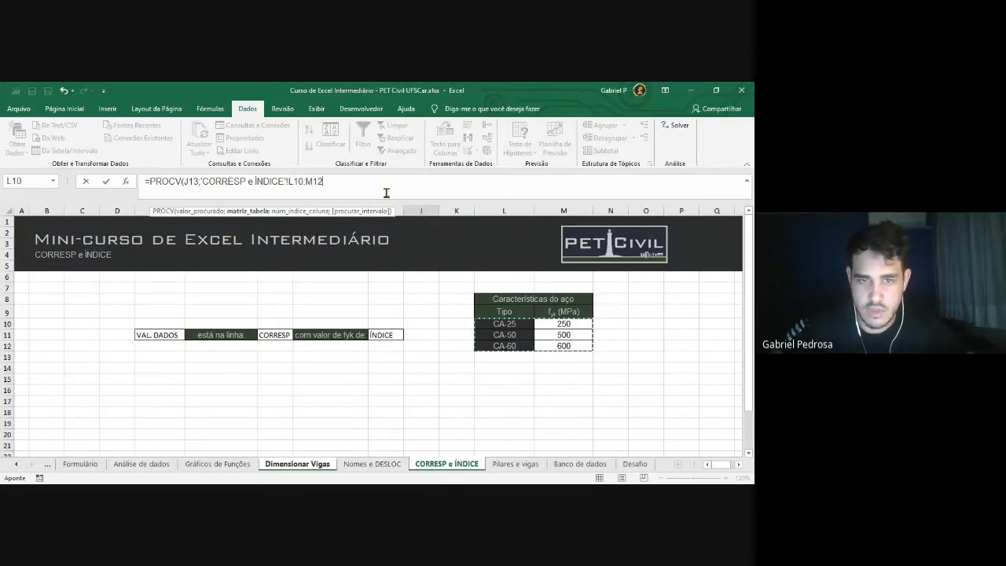
triple_click(338, 186)
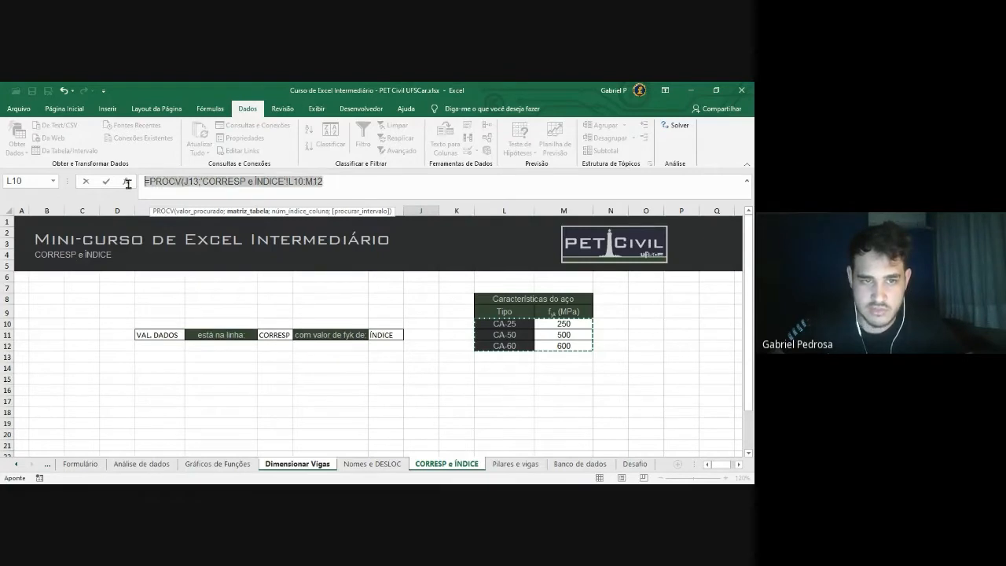
click(346, 184)
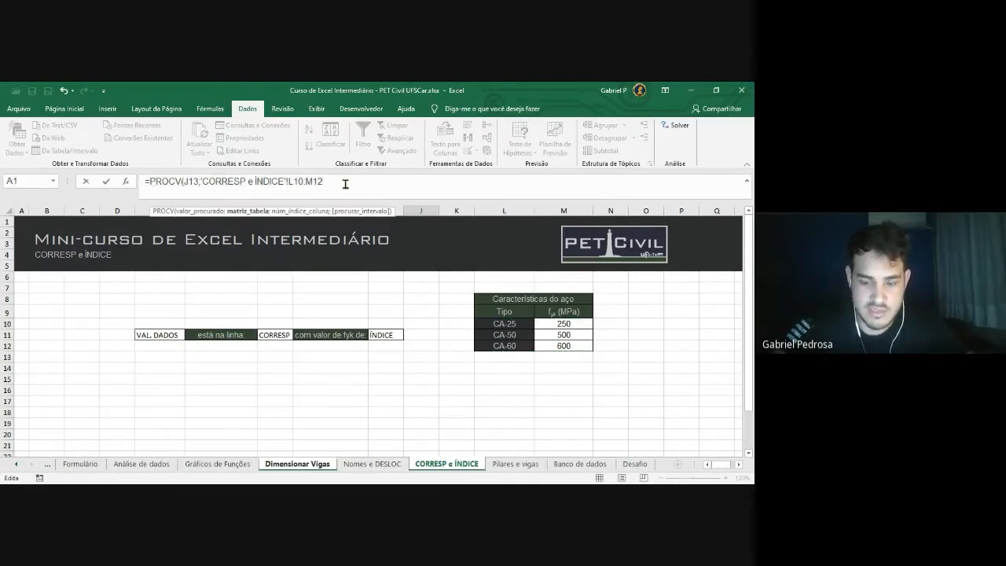
text(;2)
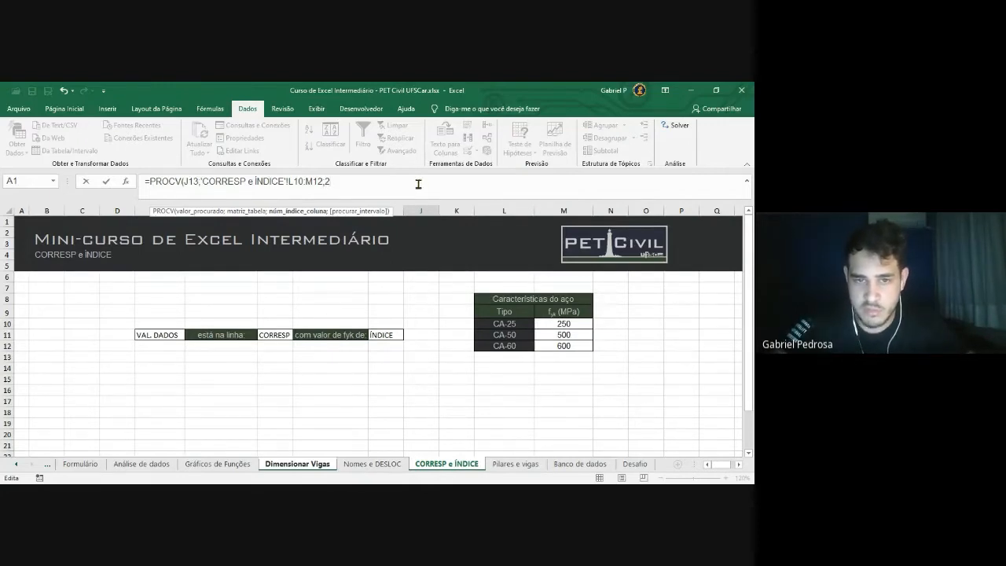
text(;)
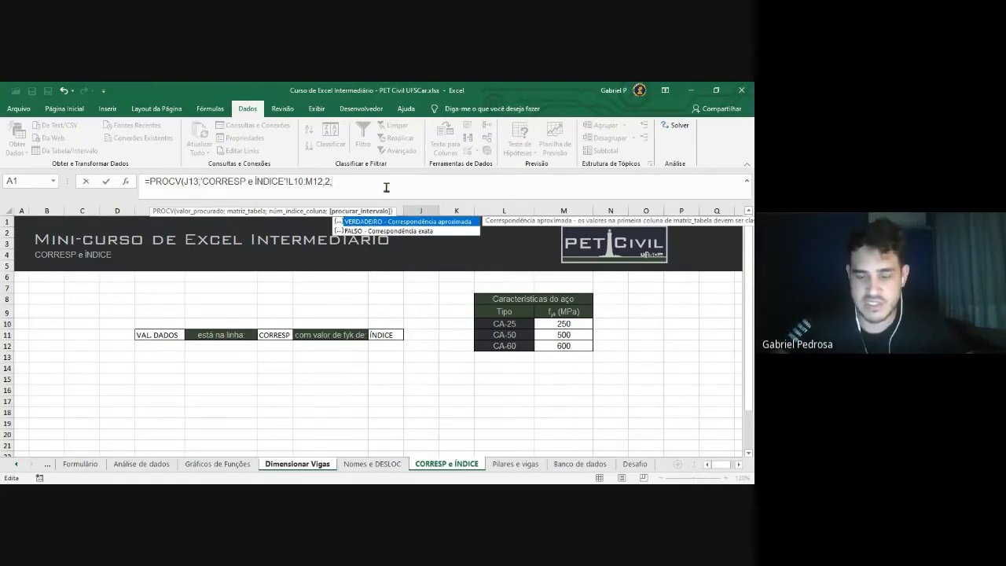
Set the PROCV's match-type argument to FALSO for an exact match
key(Down)
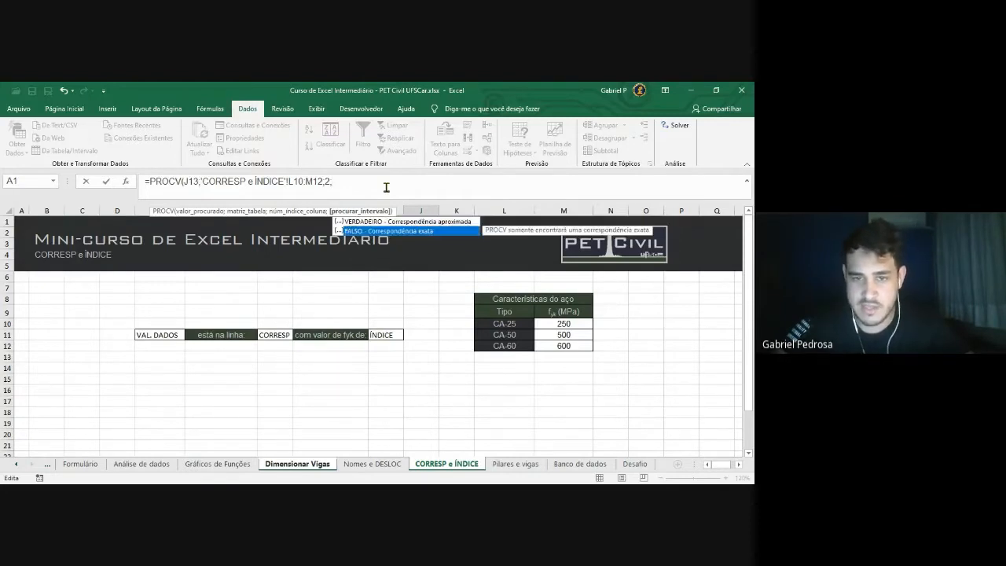
key(Up)
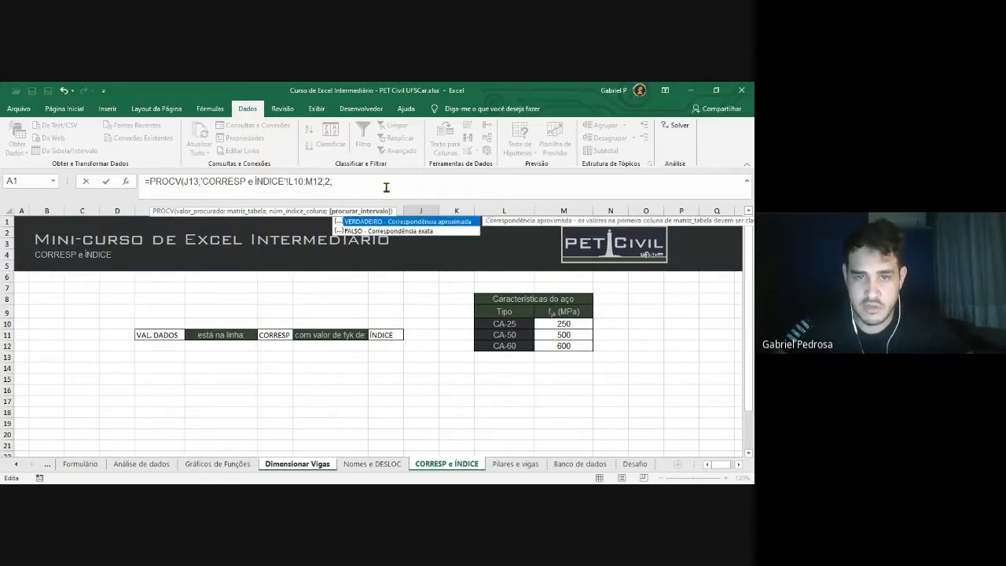
key(Down)
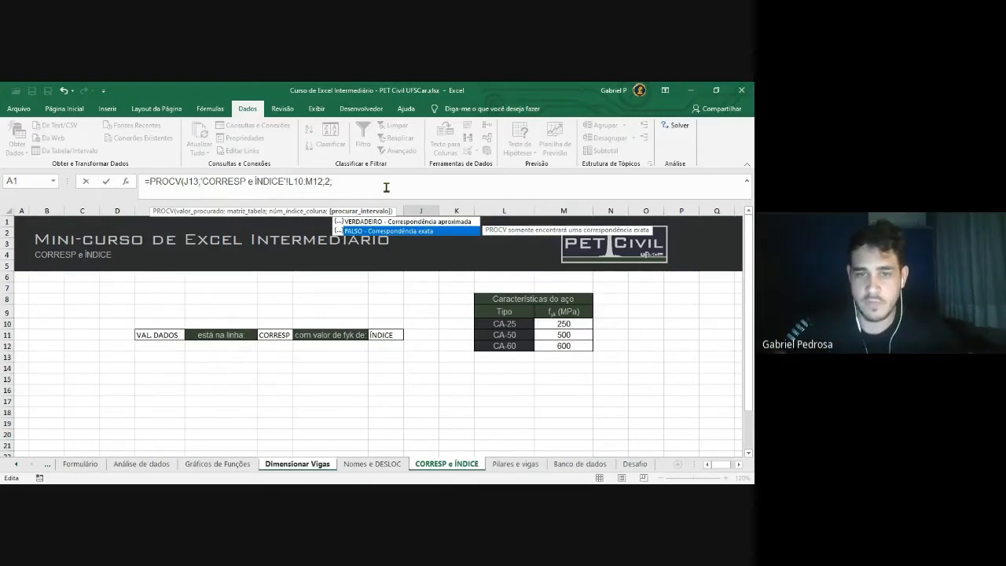
key(Tab)
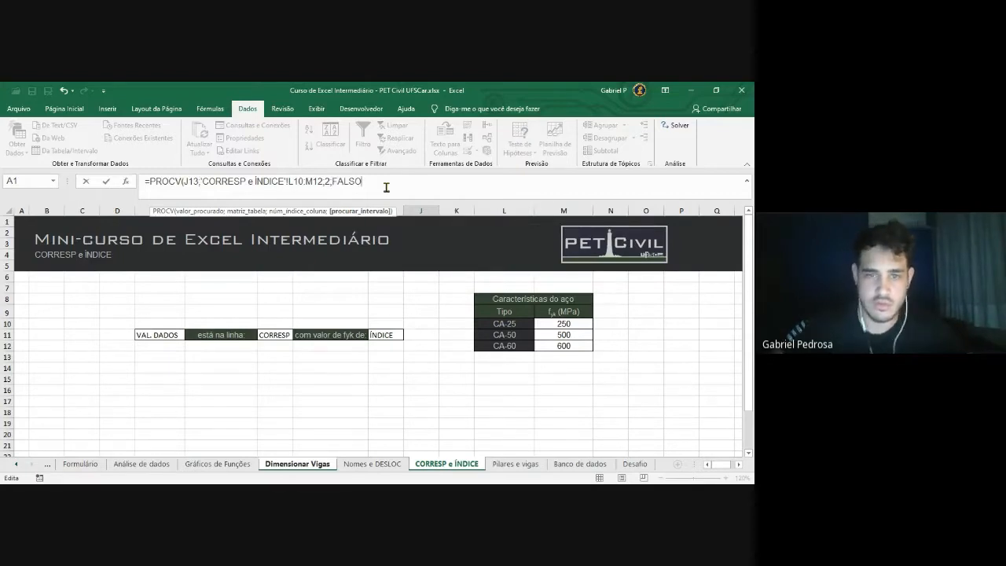
drag(362, 182, 338, 182)
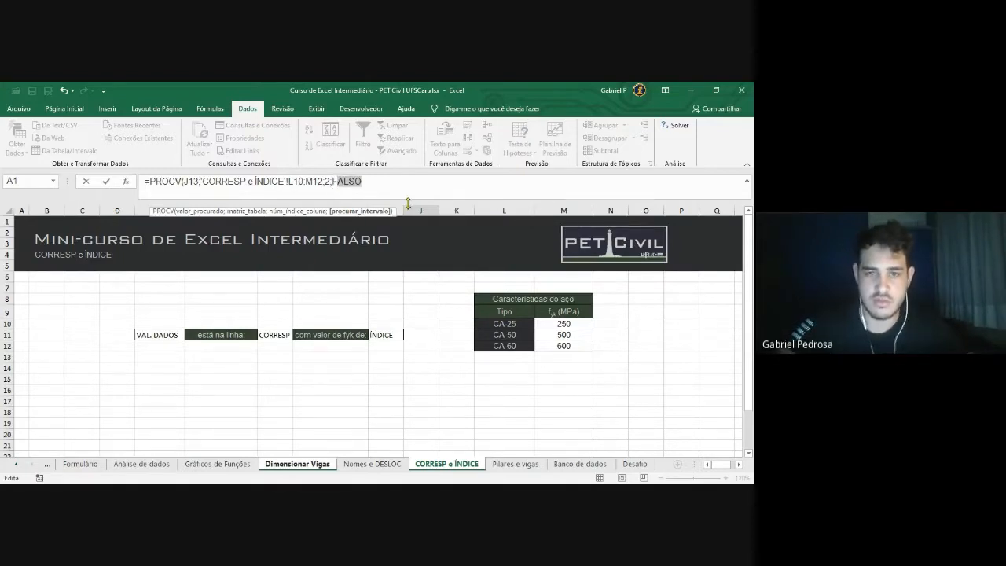
key(BackSpace)
key(BackSpace)
key(Down)
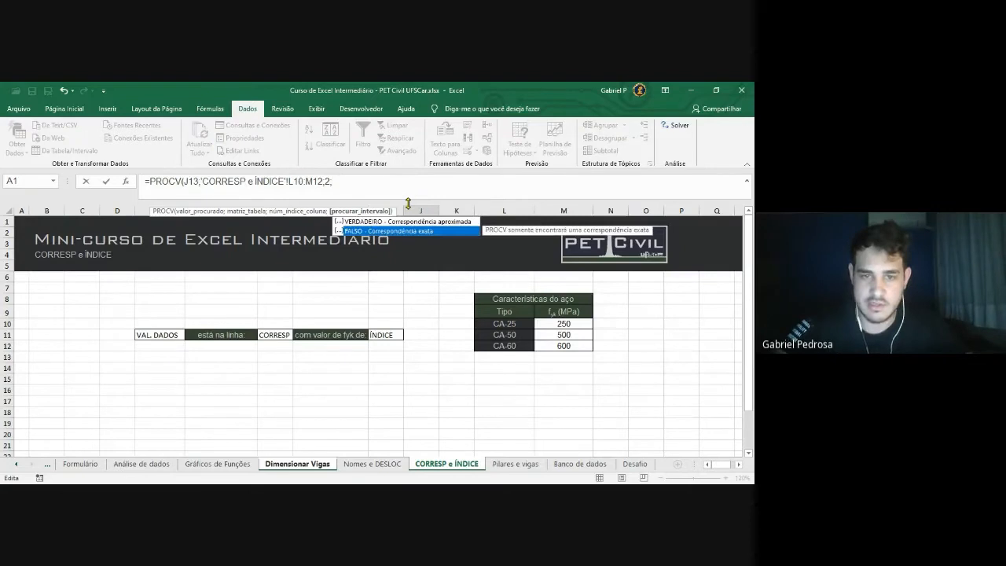
key(Tab)
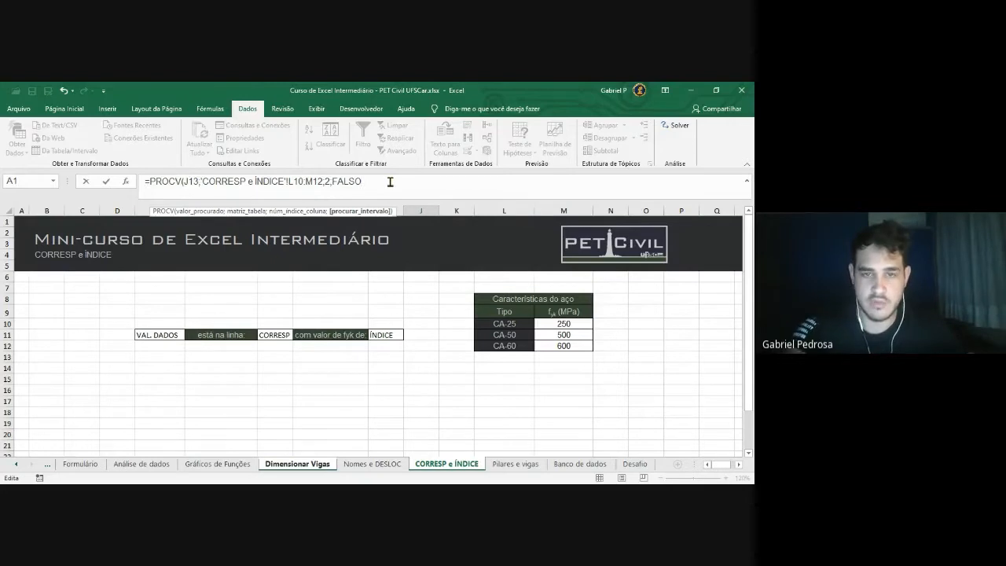
Close the parenthesis and commit the formula so J14 returns 500 for CA-50
text())
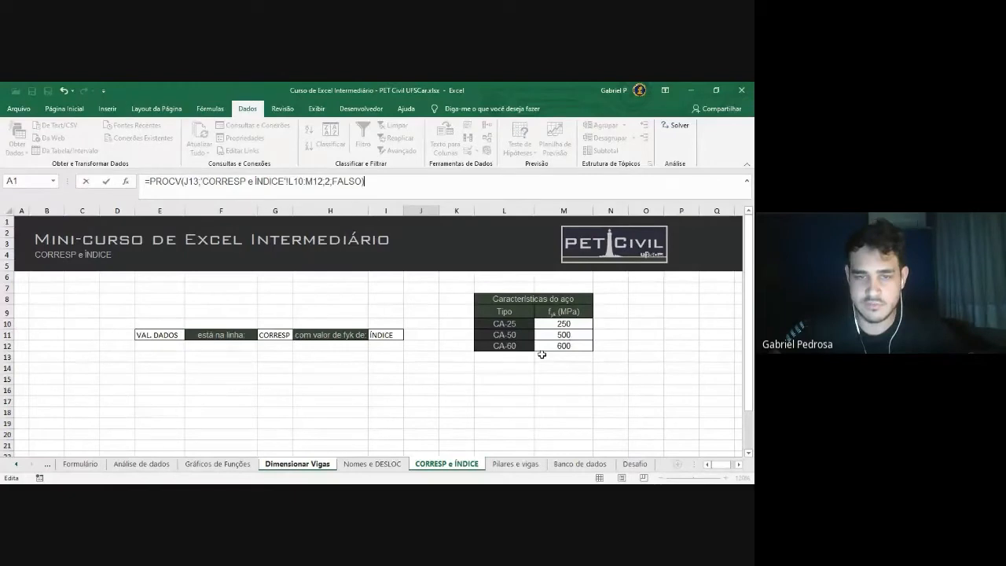
click(330, 183)
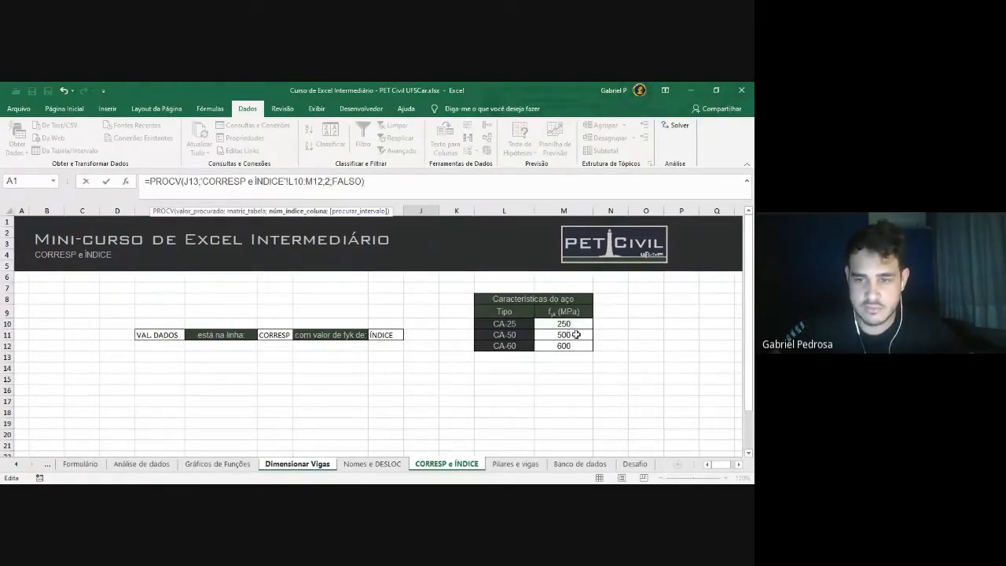
drag(393, 182, 145, 182)
click(389, 182)
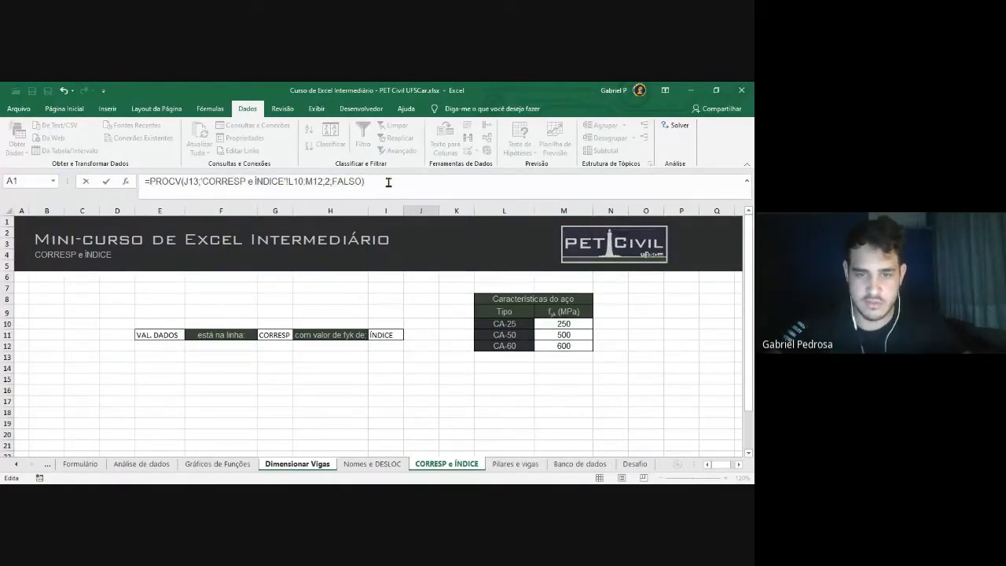
key(Return)
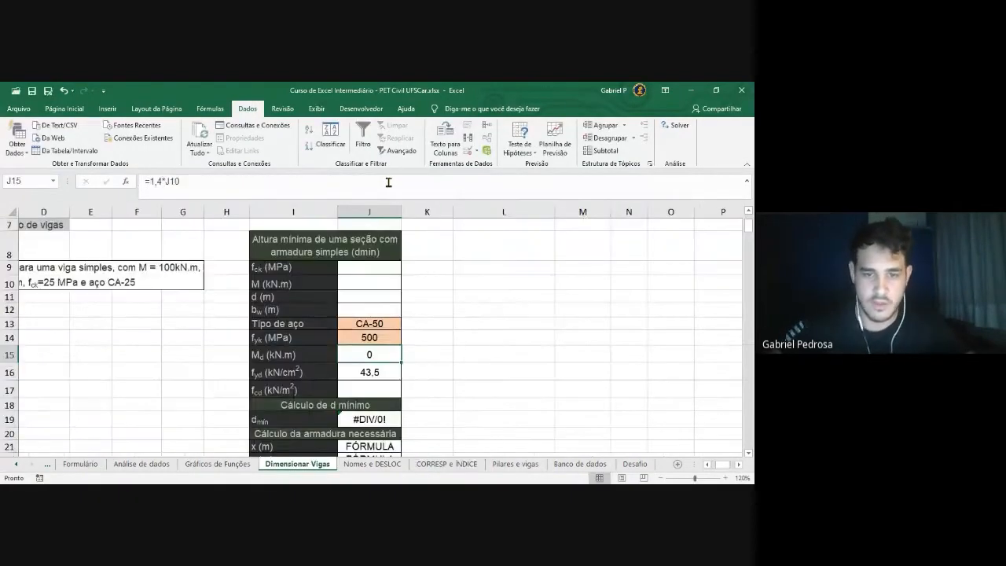
Switch steel type J13 to CA-25 and check that the fyk lookup in J14 updates
click(383, 335)
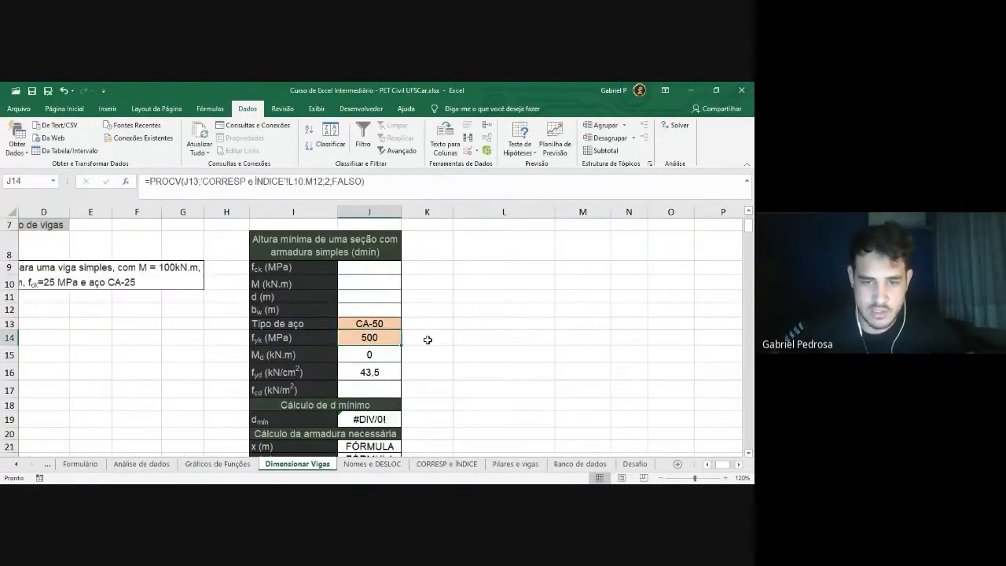
click(391, 324)
click(406, 326)
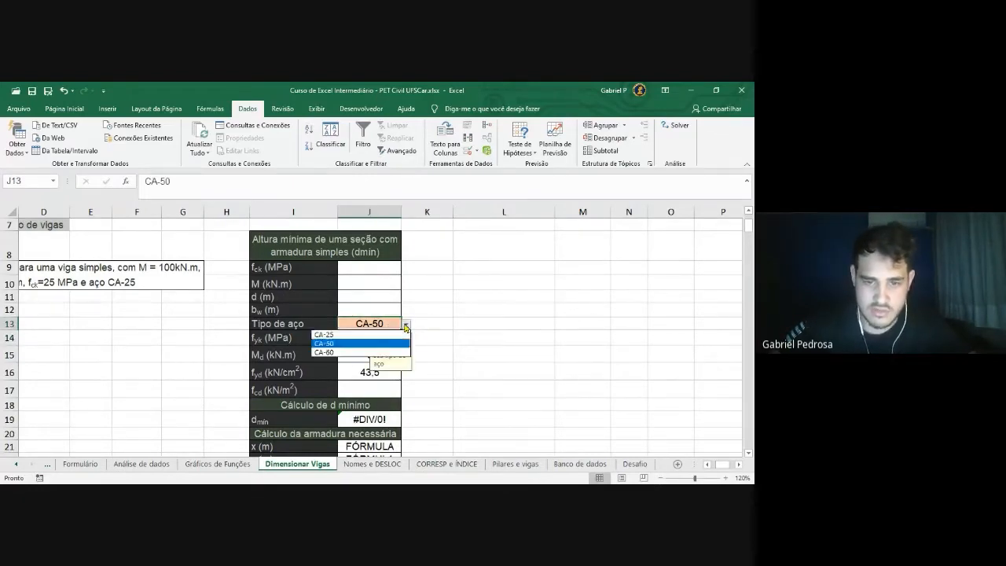
click(323, 335)
click(489, 329)
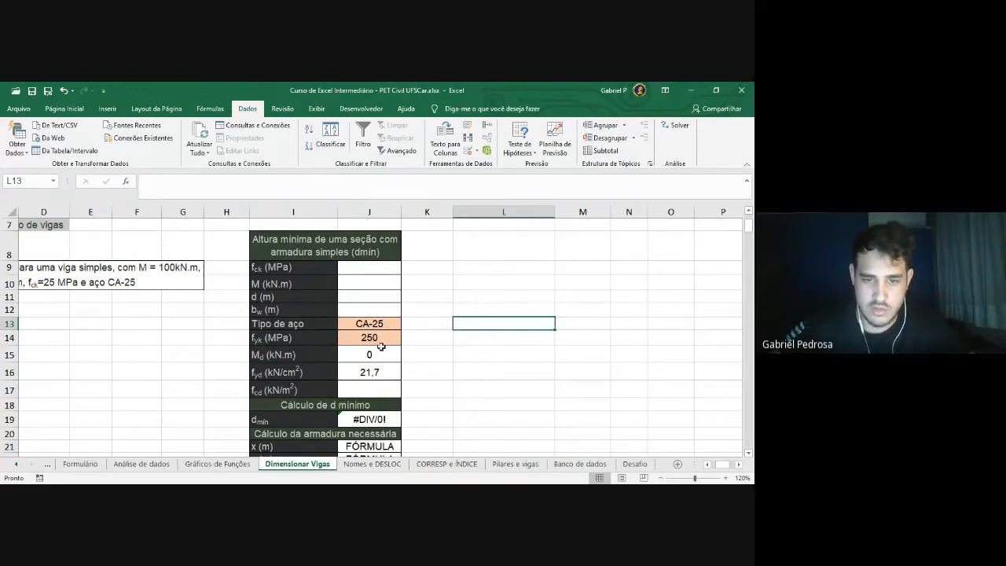
click(376, 346)
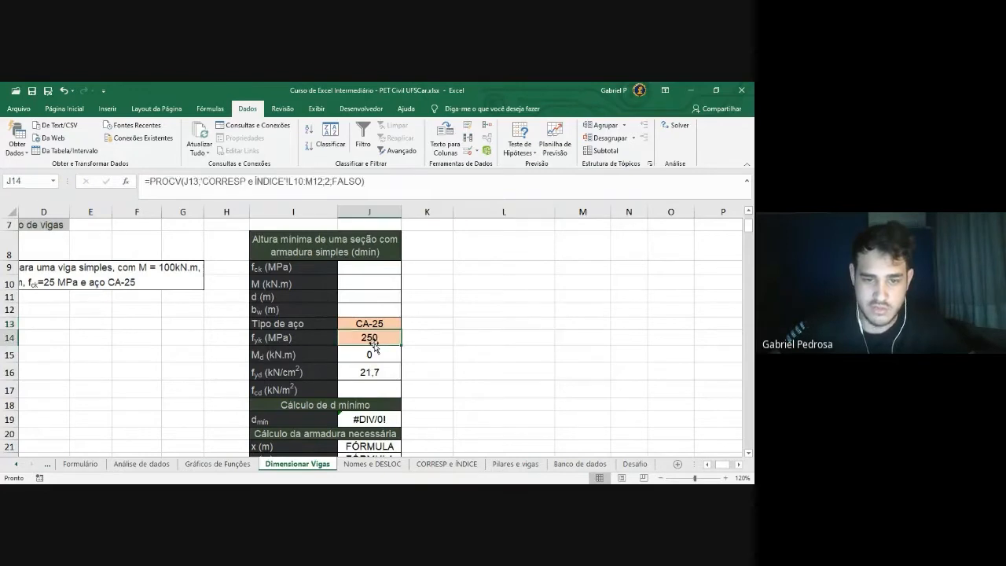
Confirm CA-25's fyk of 250 in the CORRESP e ÍNDICE table, then return to Dimensionar Vigas
click(445, 464)
click(611, 379)
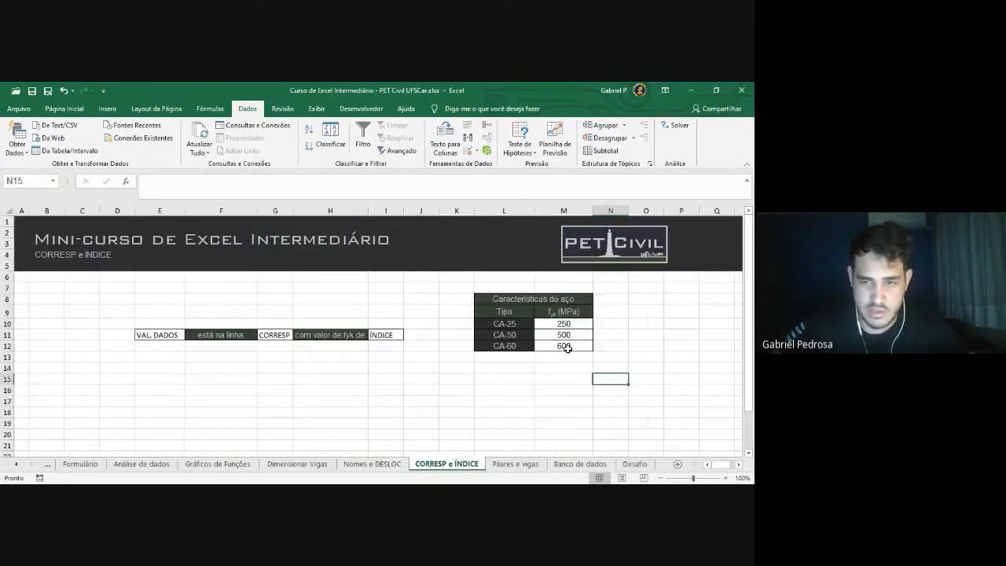
drag(503, 324, 564, 324)
click(460, 377)
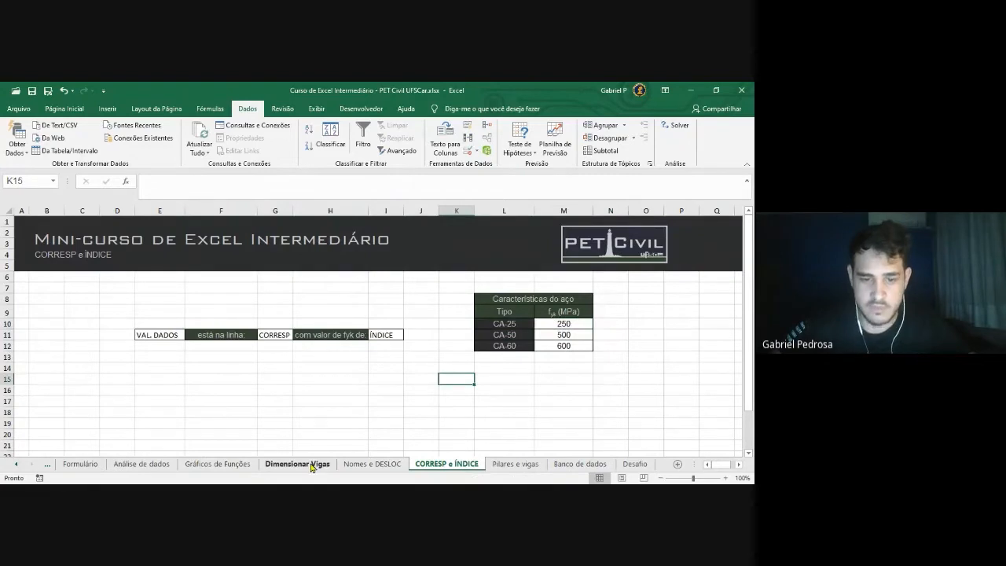
click(313, 465)
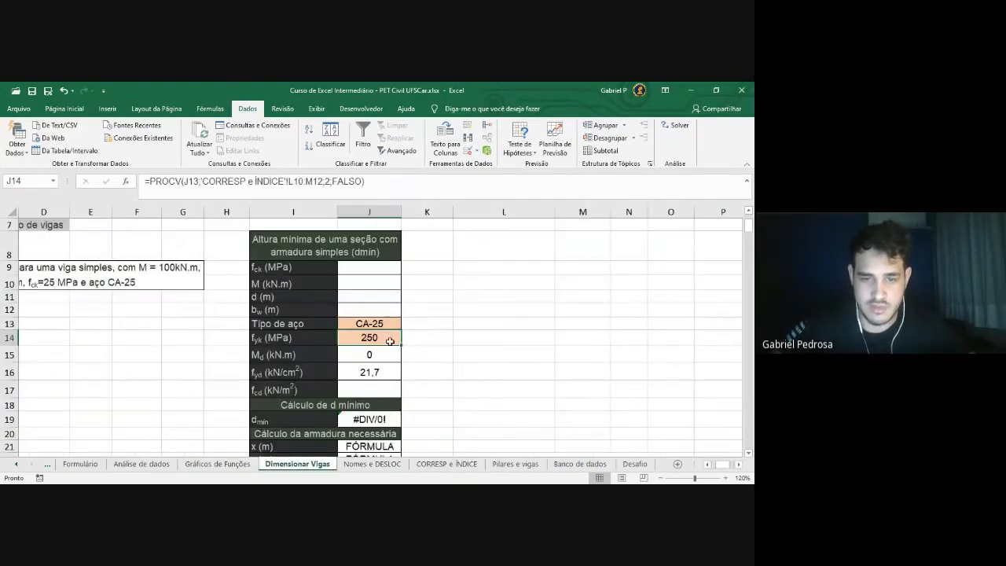
mouse_move(394, 324)
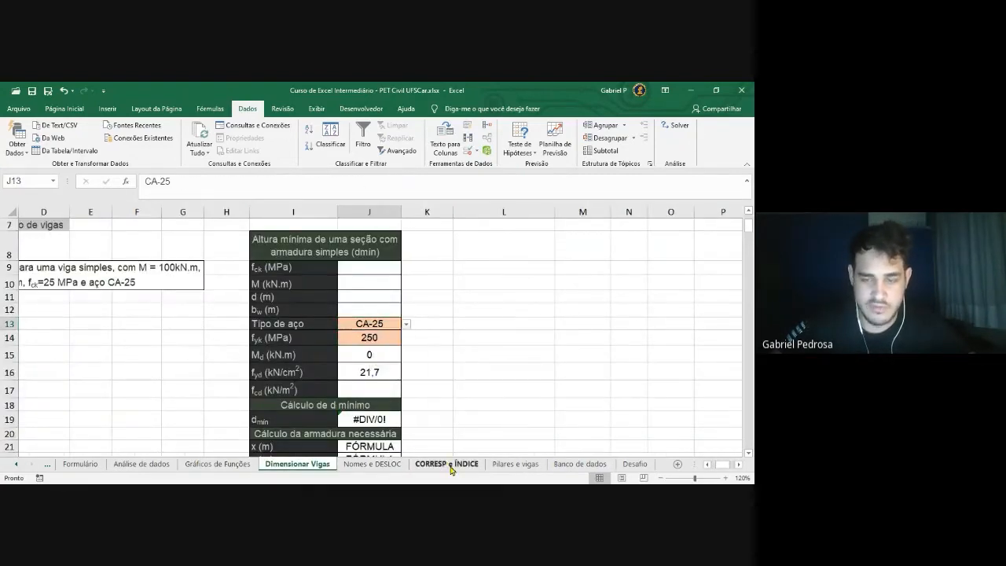
click(447, 464)
drag(514, 326, 511, 345)
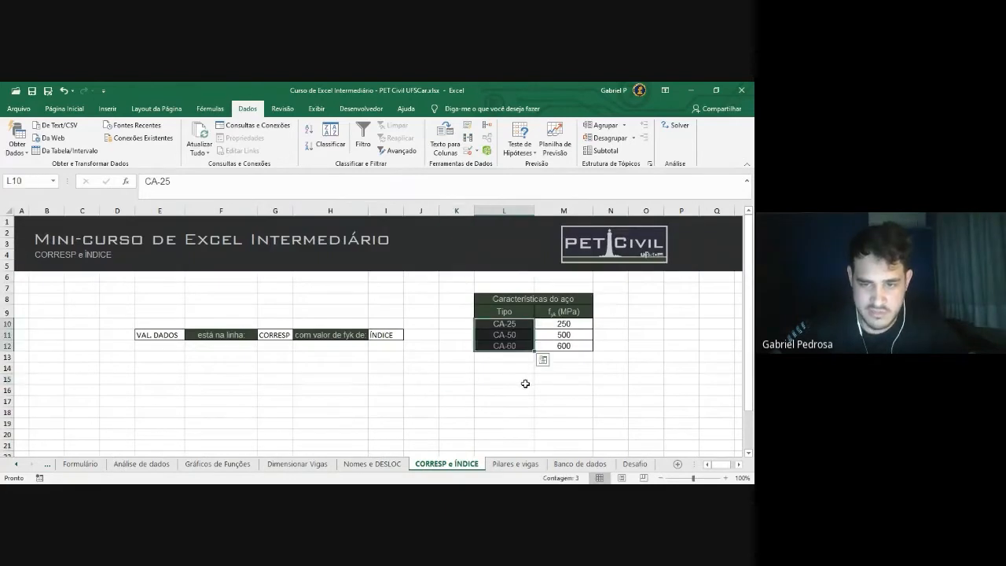
click(524, 382)
click(515, 324)
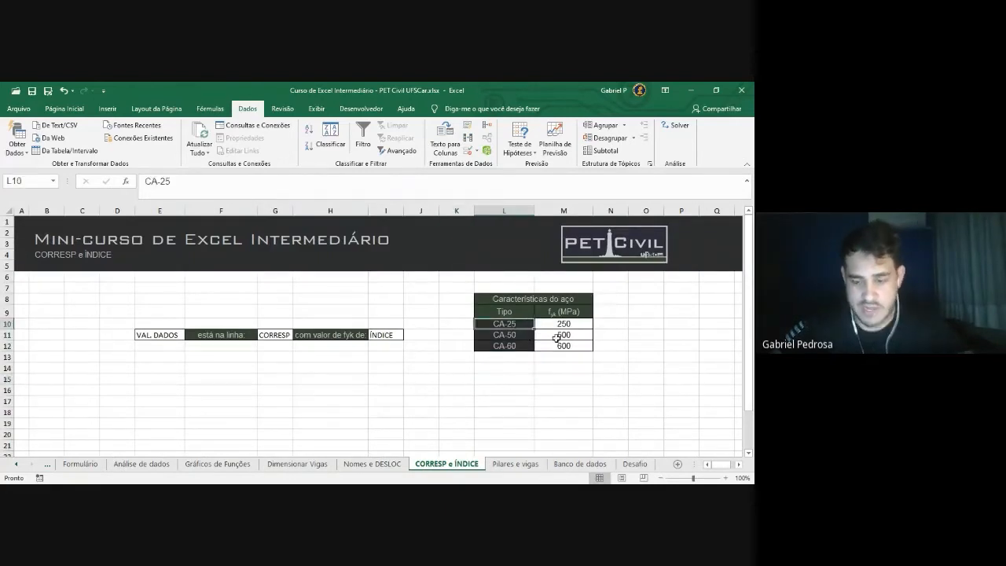
click(538, 325)
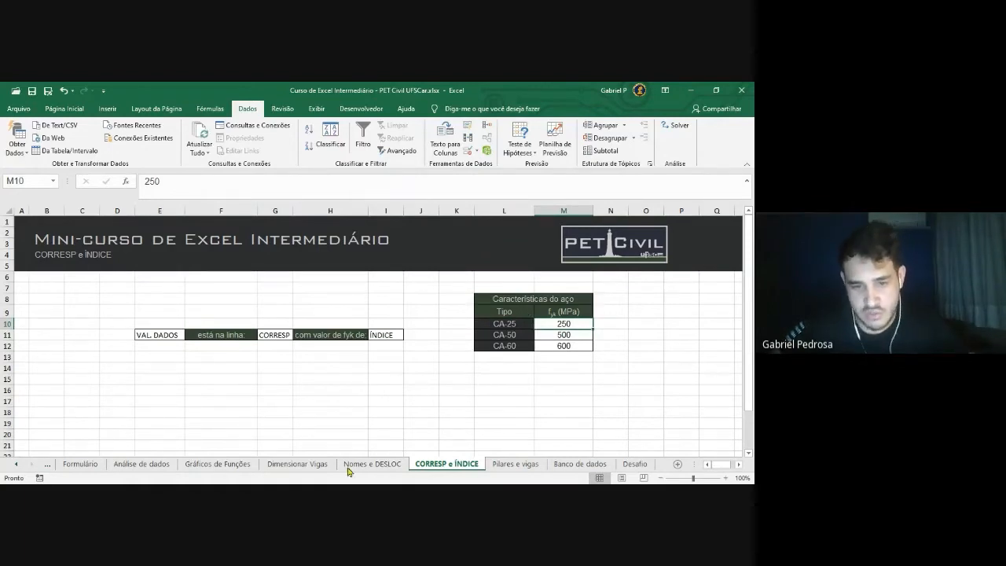
click(307, 464)
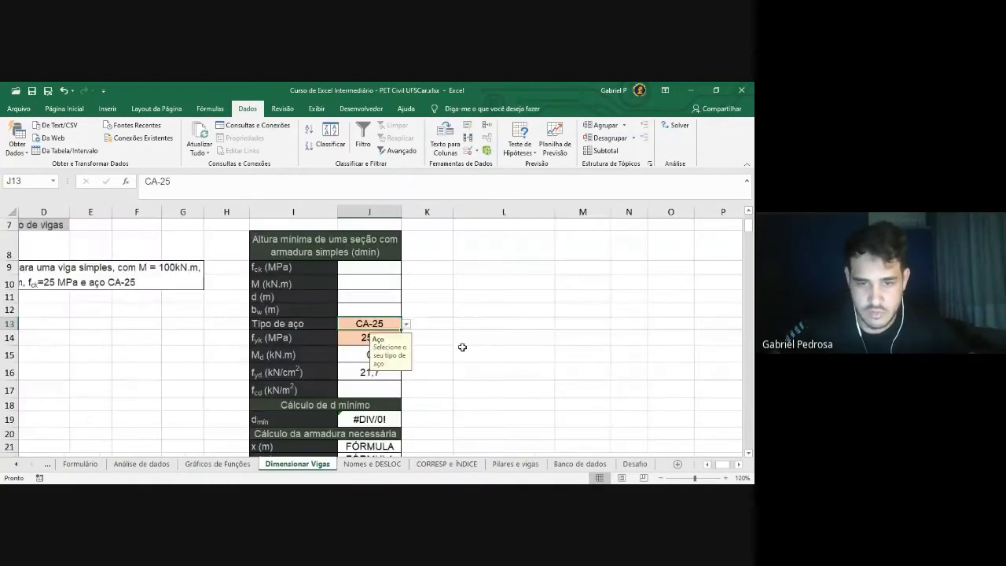
click(389, 338)
double_click(327, 182)
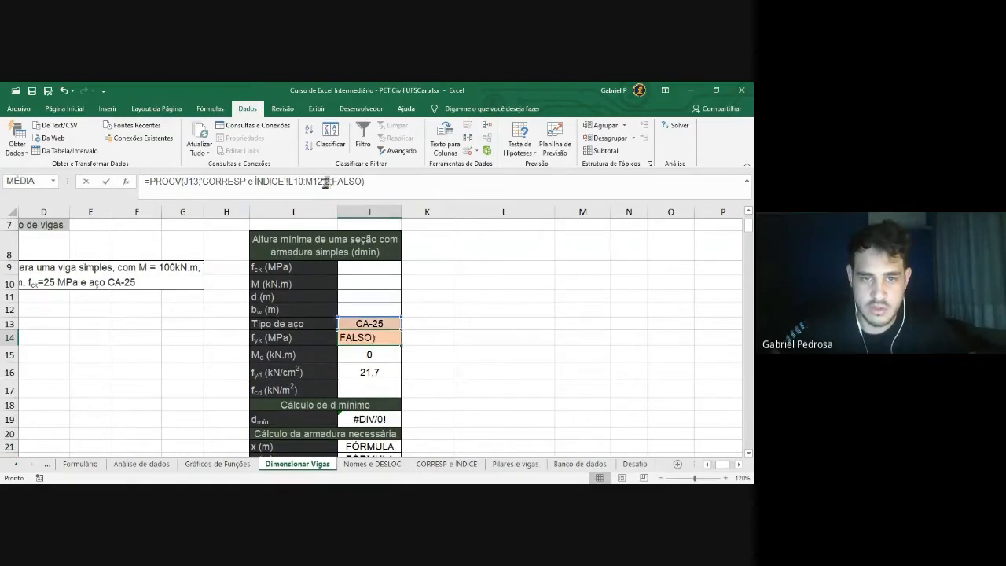
click(385, 181)
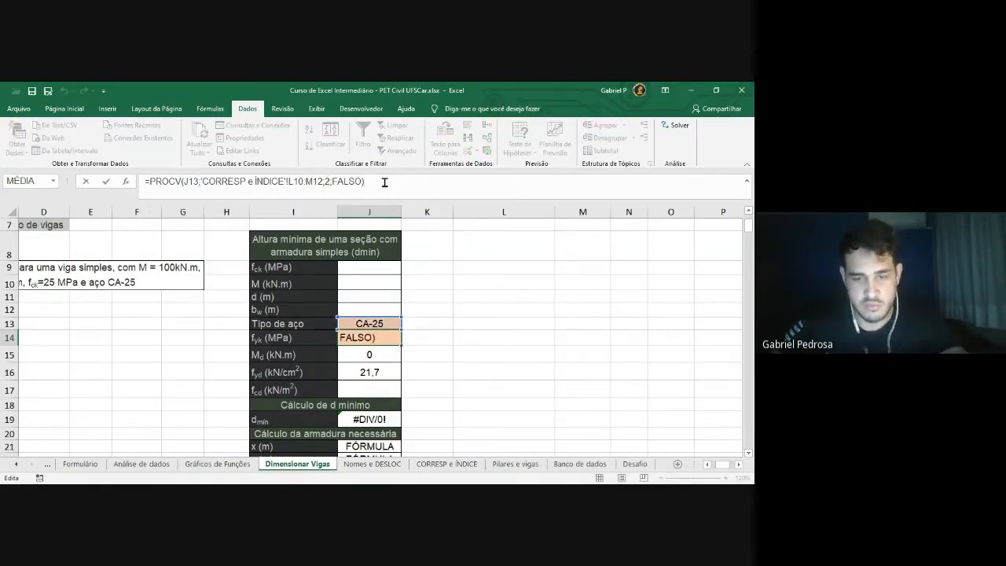
key(Return)
click(368, 322)
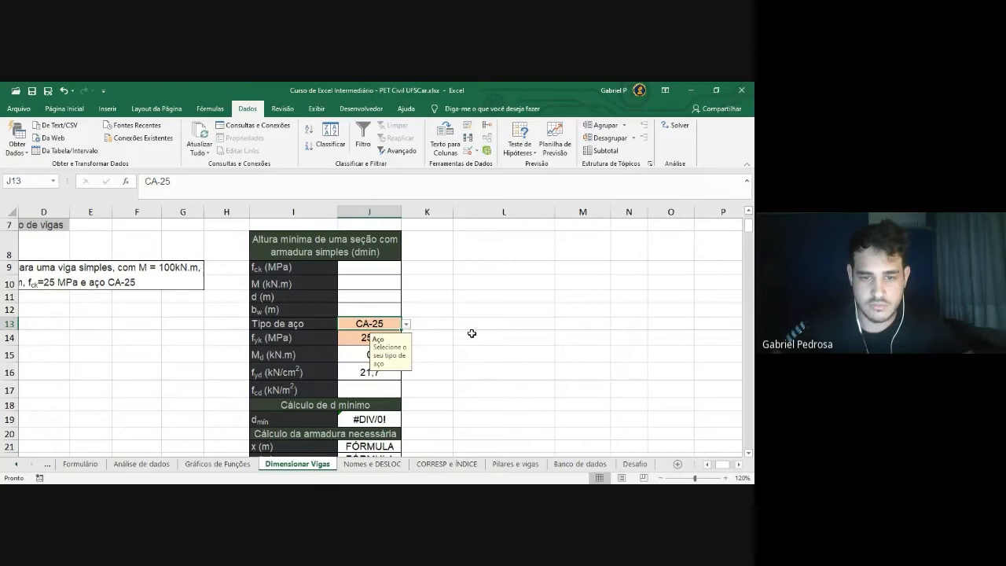
click(505, 323)
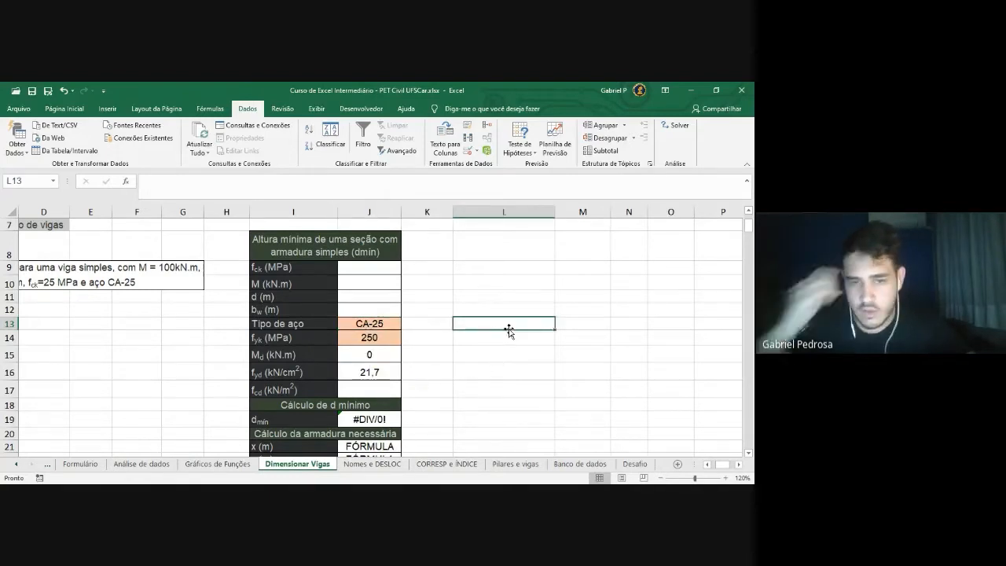
scroll(550, 333, down, 1)
scroll(541, 332, up, 1)
click(382, 325)
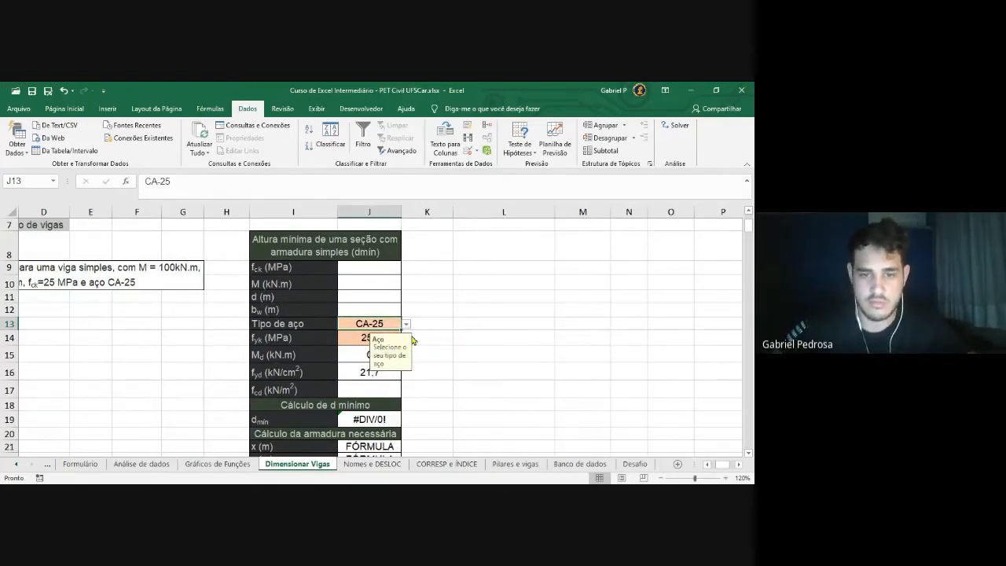
click(462, 339)
click(400, 337)
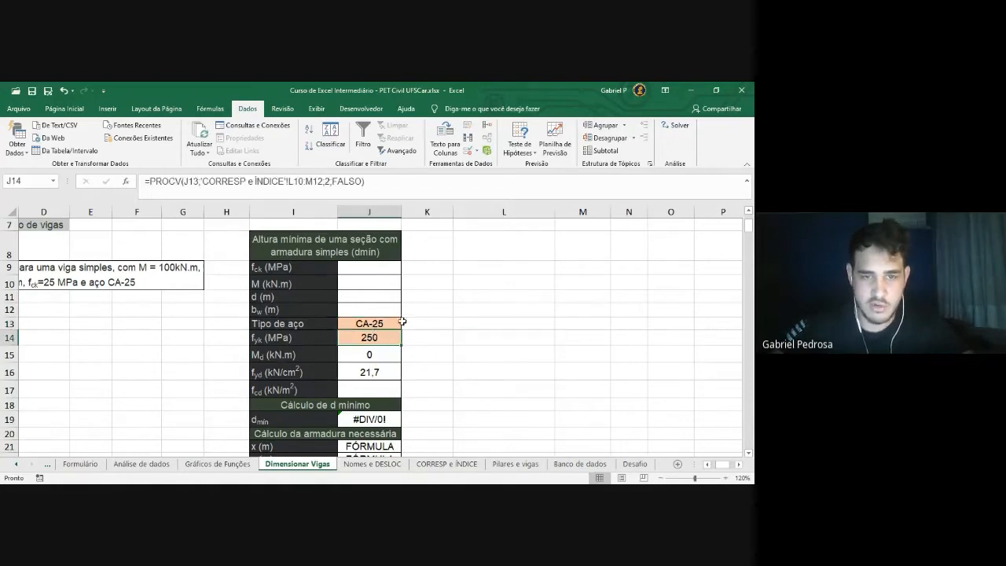
click(386, 183)
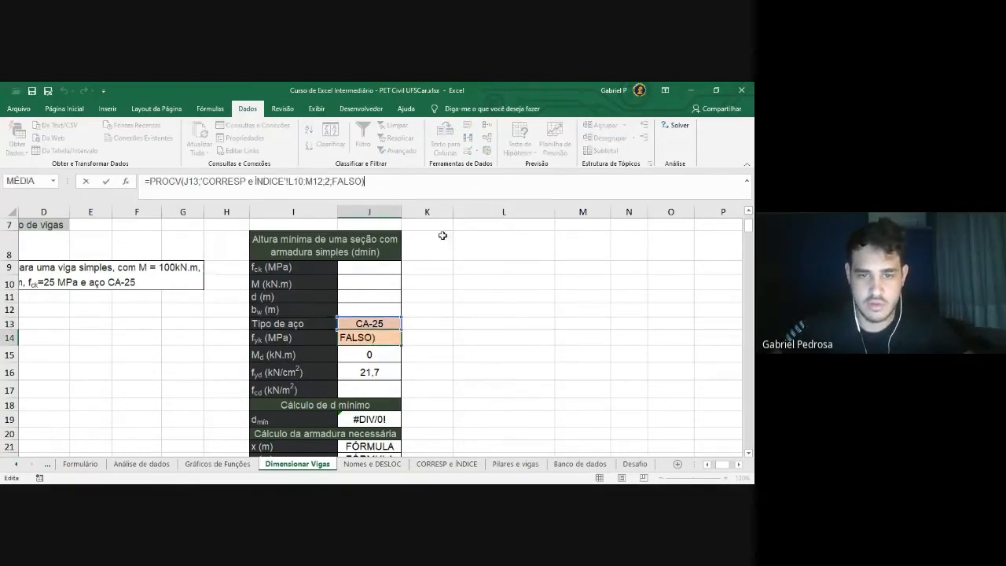
key(Return)
click(471, 369)
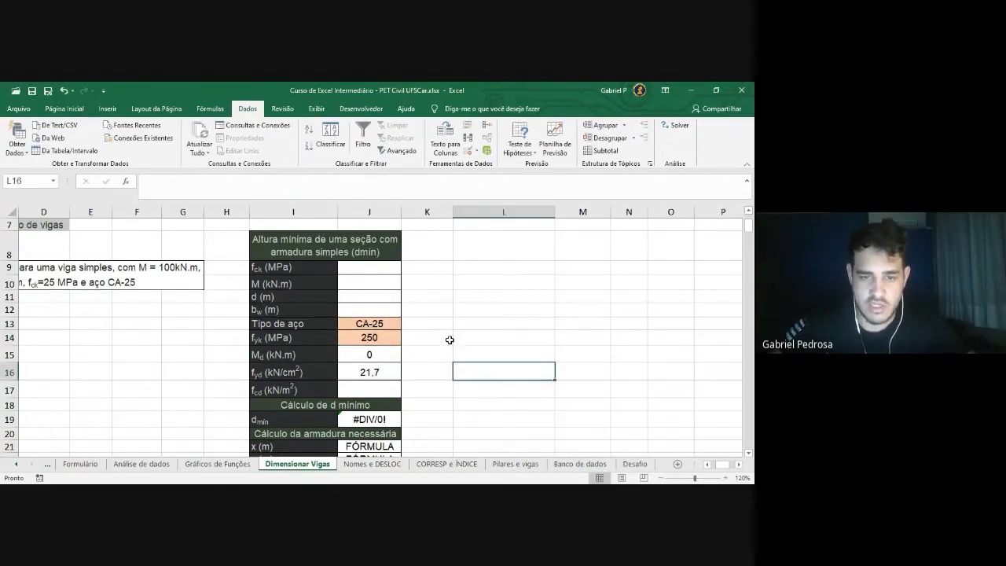
scroll(462, 345, down, 1)
Fill the input cells J9:J13 with dark orange from the Página Inicial Fill Color palette
scroll(464, 347, up, 1)
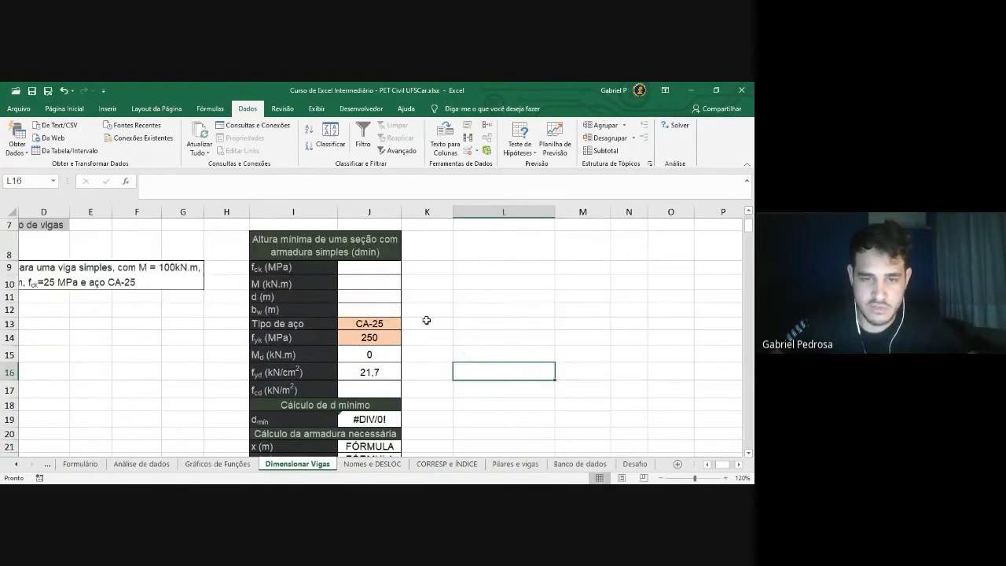
scroll(489, 319, down, 1)
scroll(490, 320, up, 1)
drag(374, 269, 377, 322)
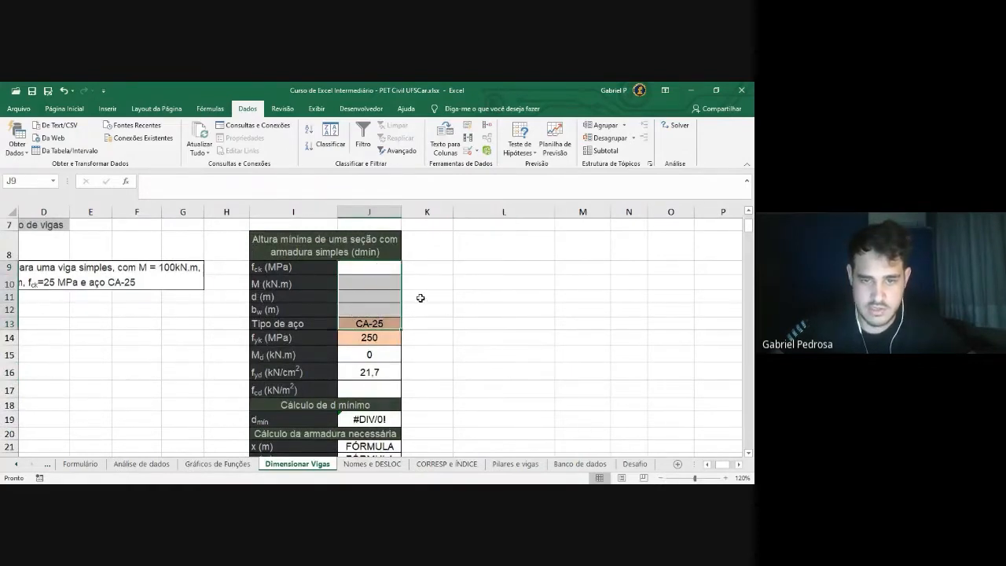
click(454, 308)
drag(378, 317, 379, 322)
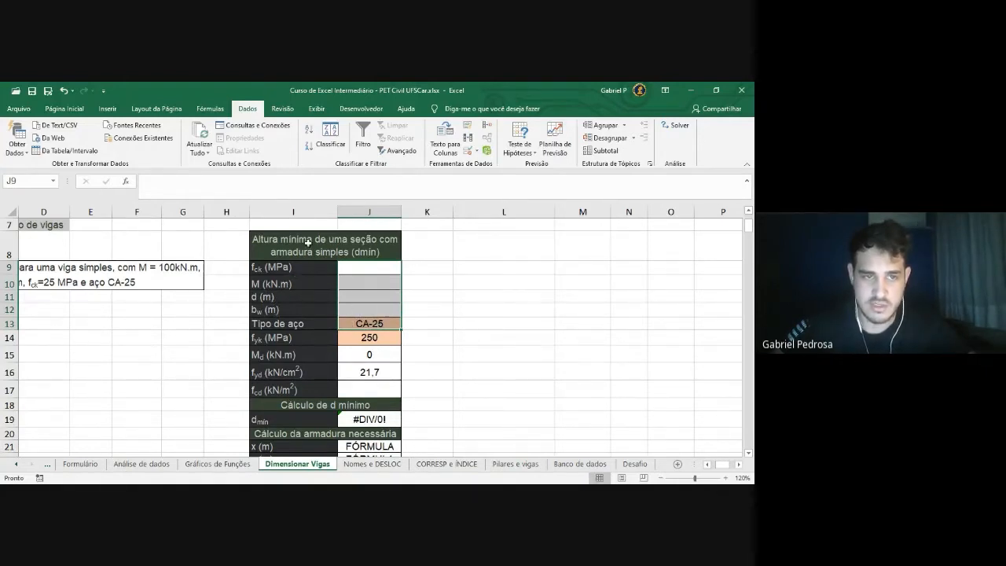
click(64, 109)
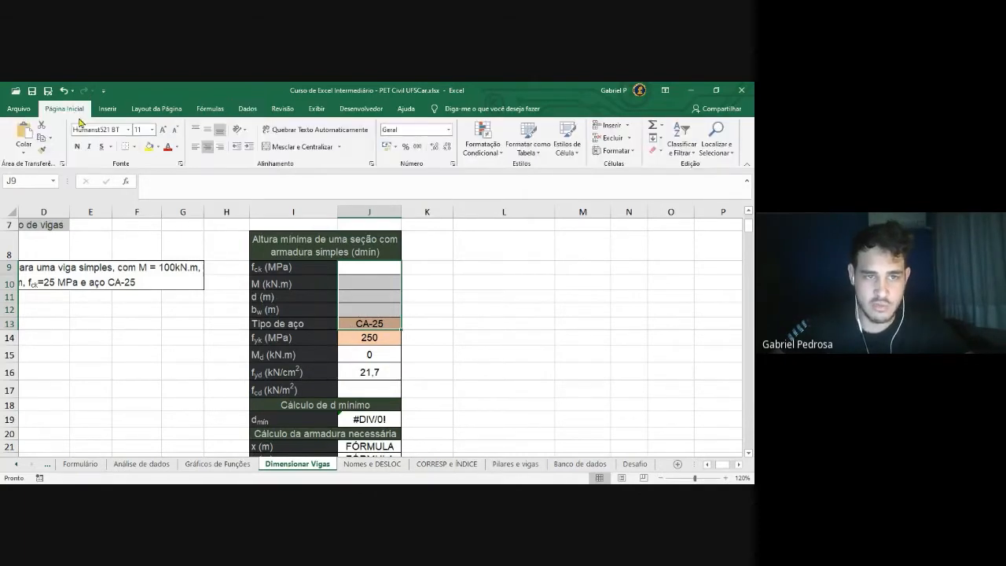
click(158, 147)
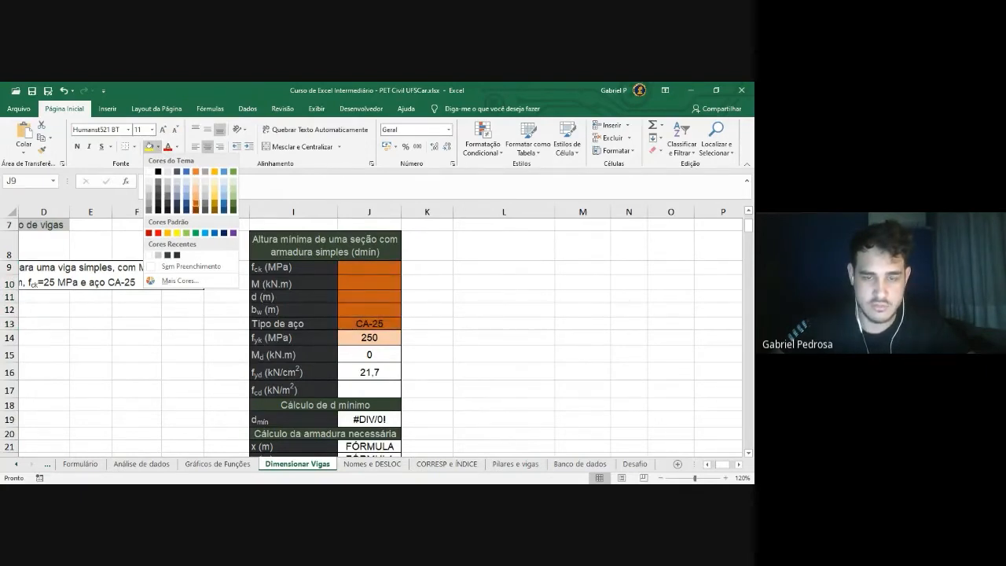
click(194, 201)
scroll(419, 295, down, 1)
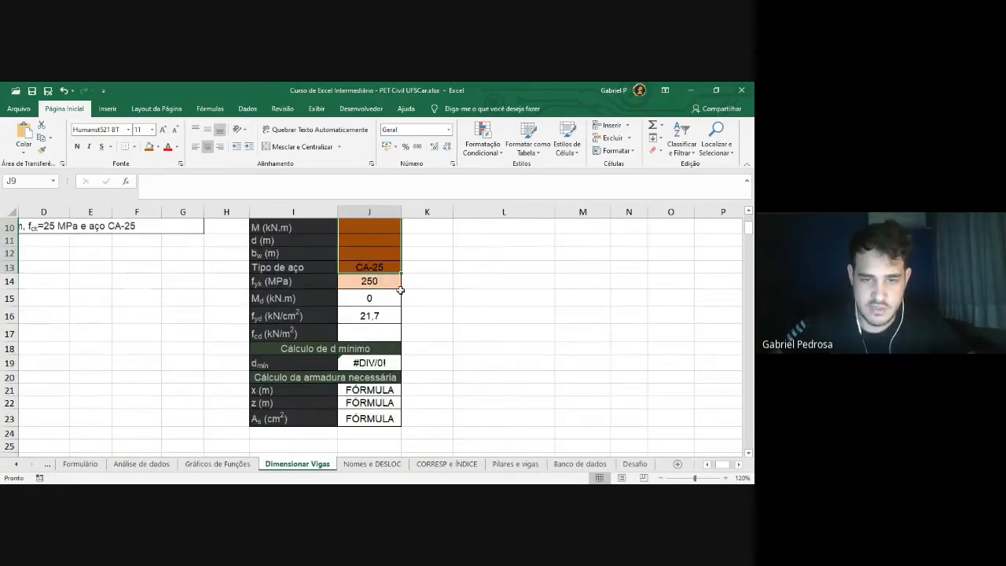
drag(389, 282, 384, 336)
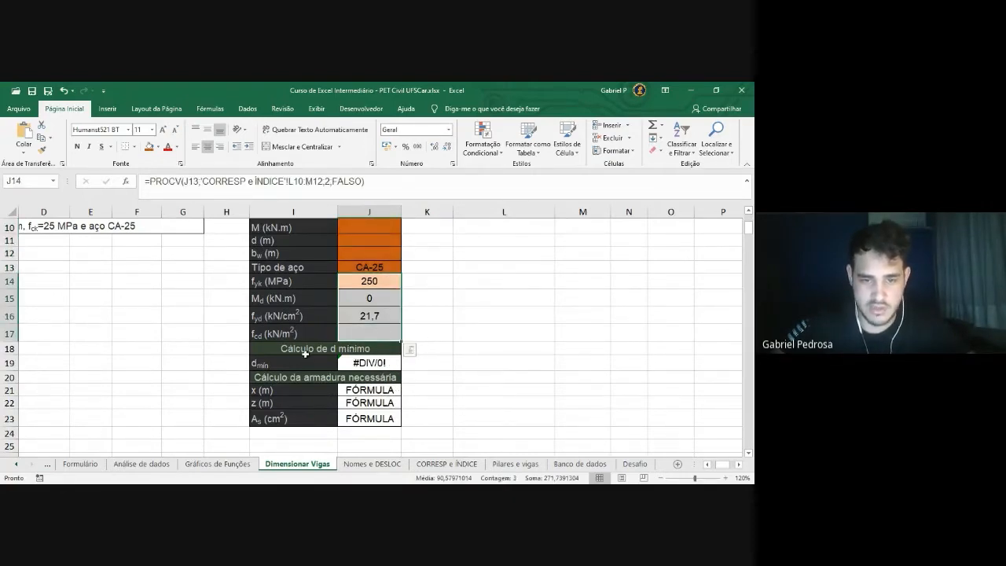
Fill the formula cells J14:J17, J19 and J21:J23 with yellow
click(366, 363)
drag(371, 390, 373, 419)
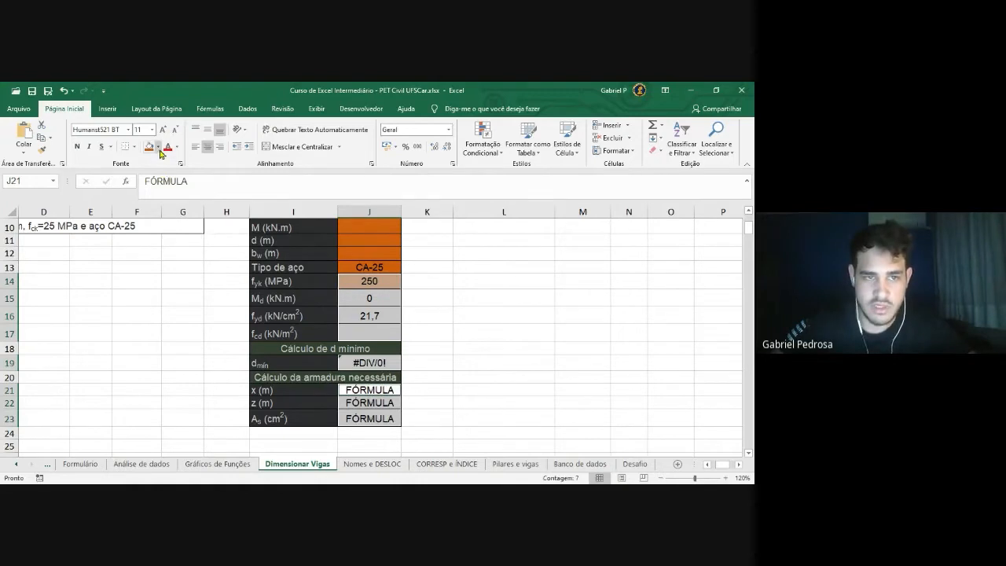
click(158, 147)
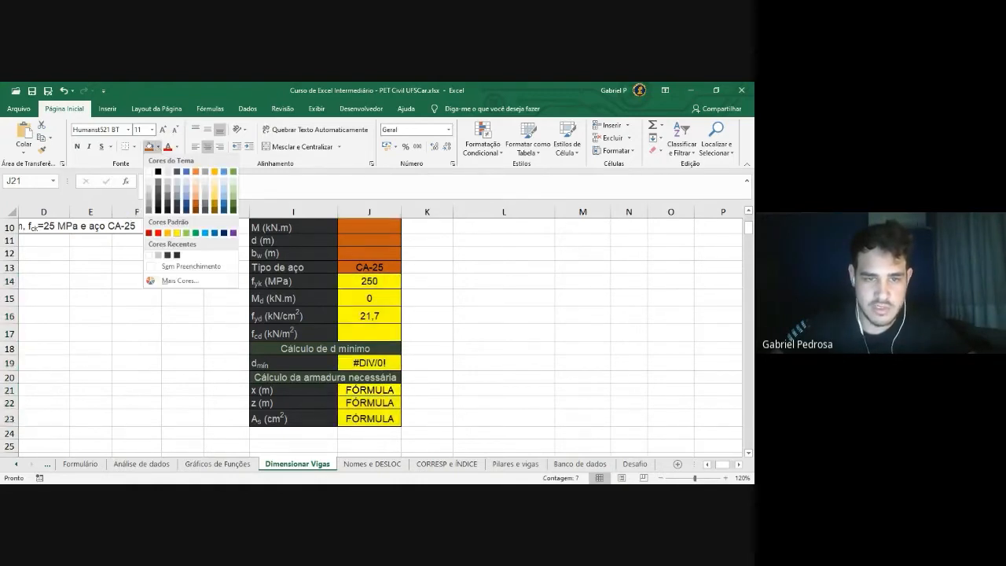
click(177, 233)
scroll(473, 310, up, 1)
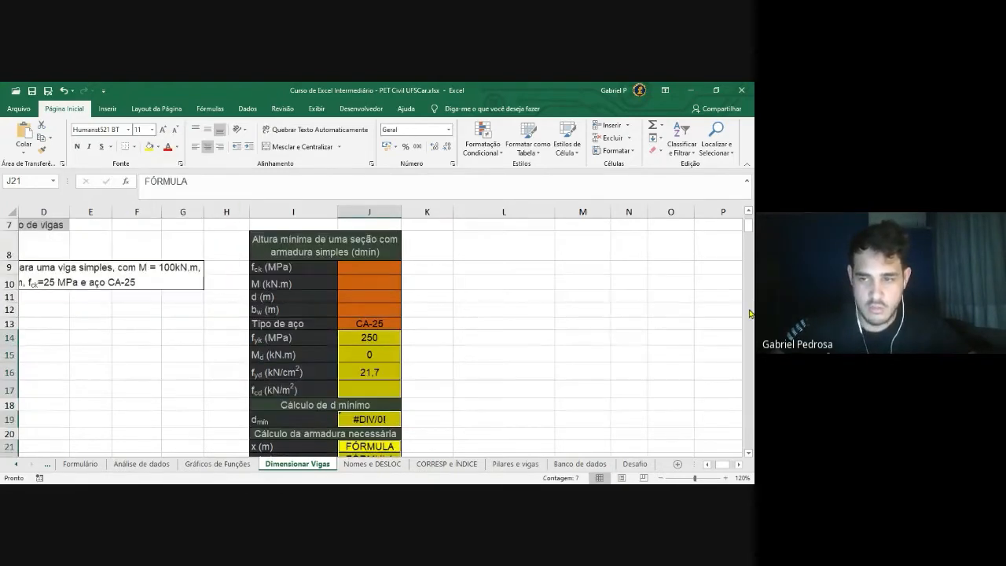
click(463, 321)
scroll(469, 309, down, 1)
scroll(469, 310, up, 1)
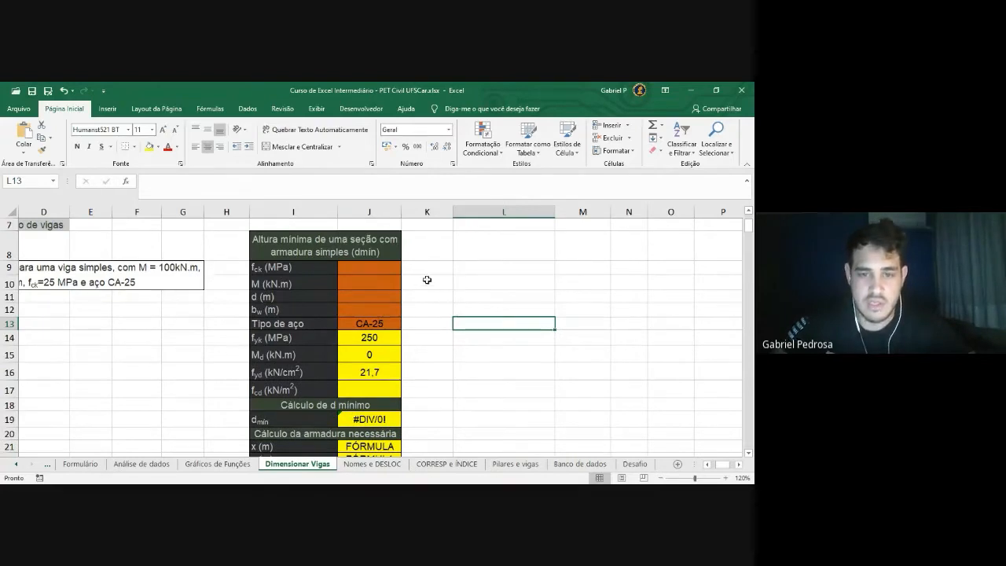
Inspect the input cells and the fyk, Md and fyd formulas in J14:J16
drag(381, 272, 379, 322)
mouse_move(500, 282)
mouse_down()
mouse_move(501, 297)
mouse_move(505, 288)
mouse_up()
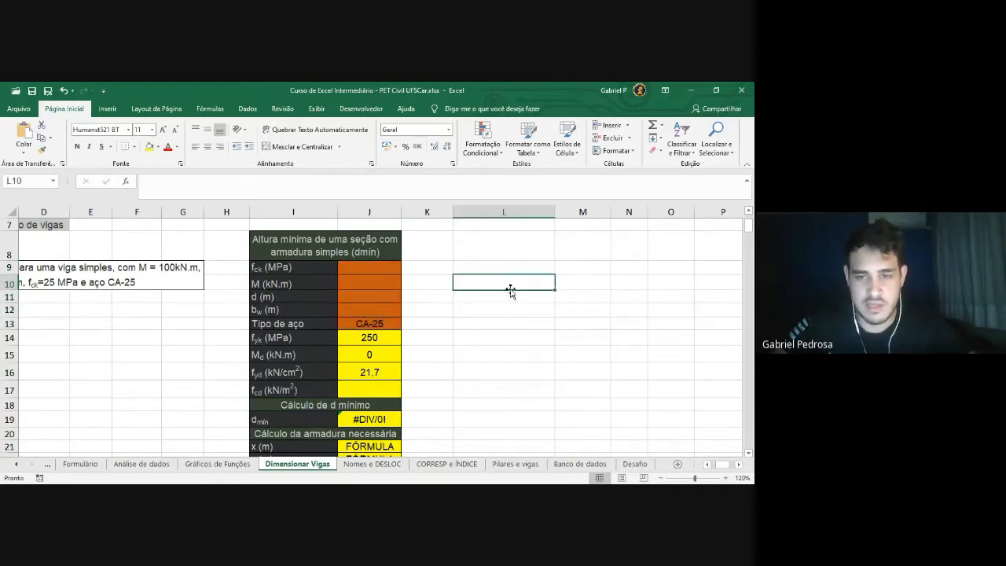
drag(579, 285, 717, 286)
drag(585, 296, 650, 295)
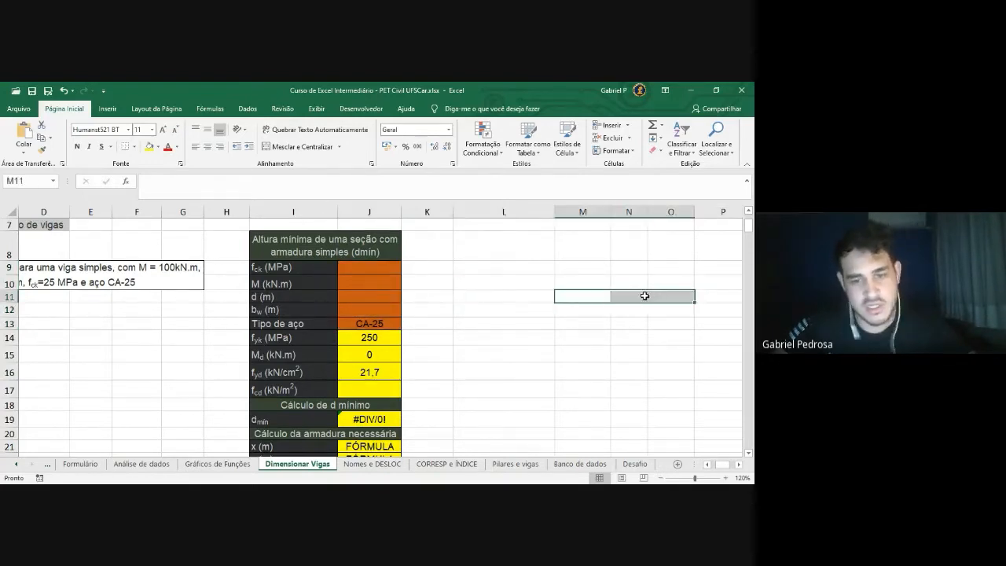
click(397, 337)
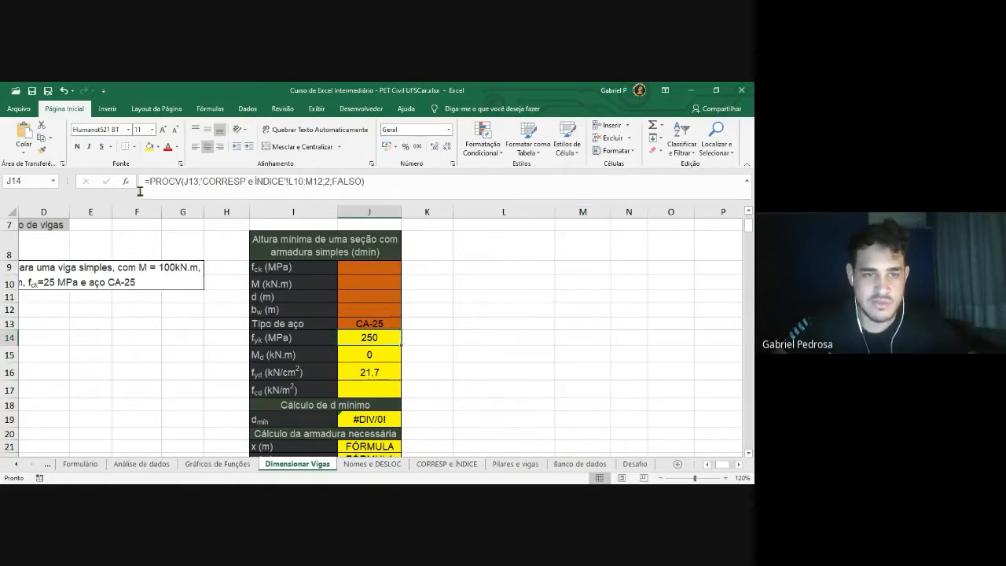
click(375, 351)
click(376, 367)
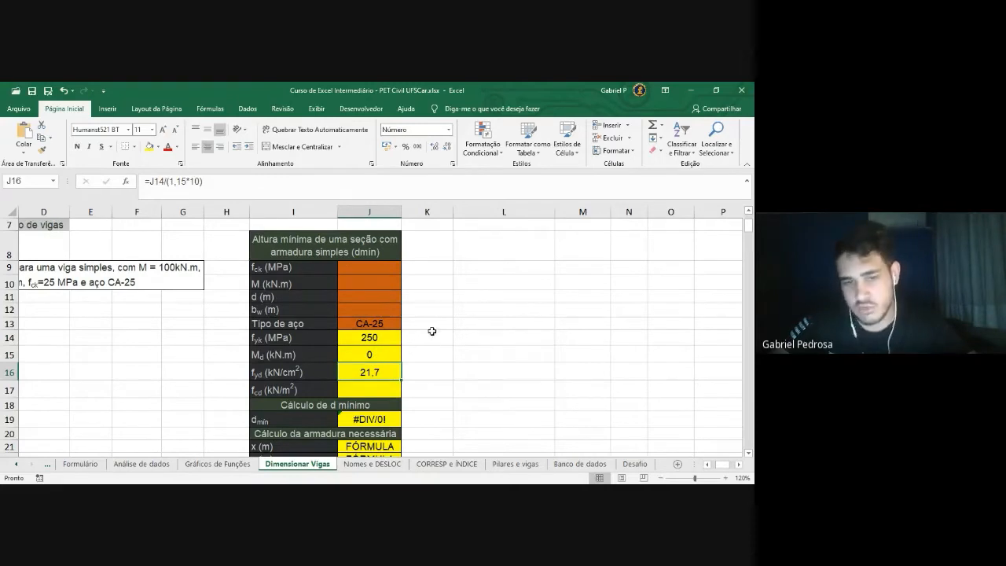
Undo the accidental 50 in J14 so the PROCV returns 250 and fyd shows 21,7
click(388, 342)
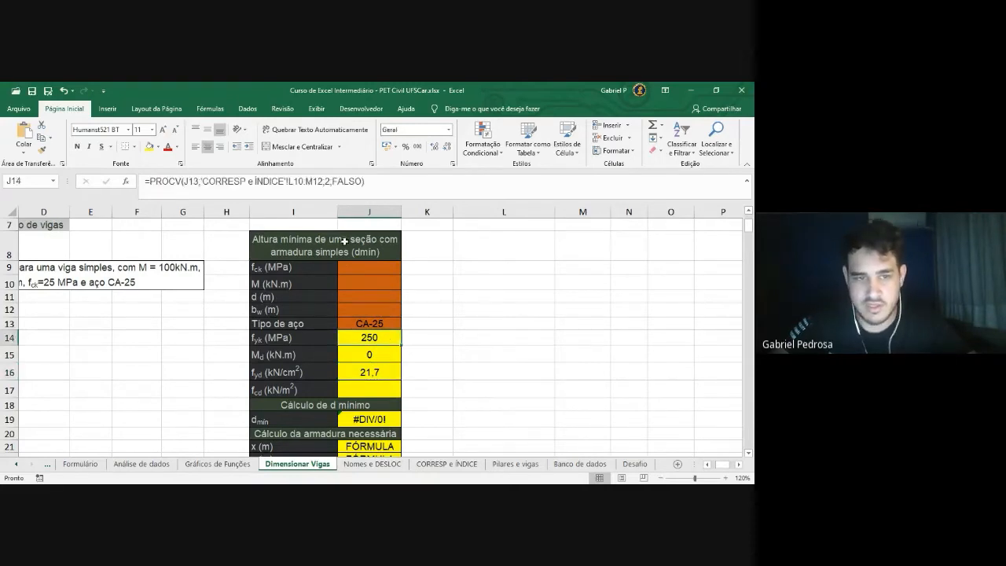
click(402, 194)
key(Return)
click(384, 340)
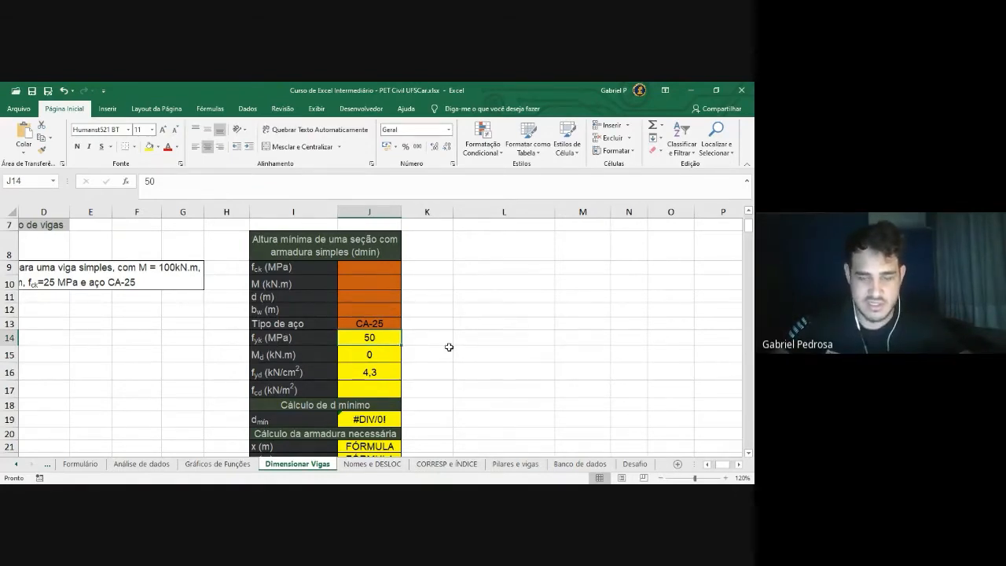
key(ctrl+z)
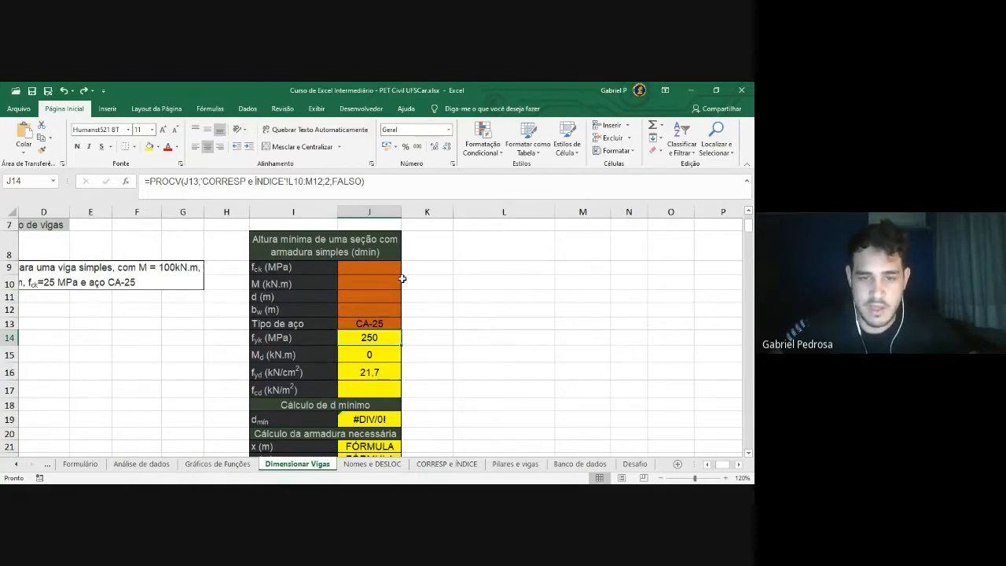
Select the orange input cells J9:J13
drag(385, 269, 378, 318)
click(496, 312)
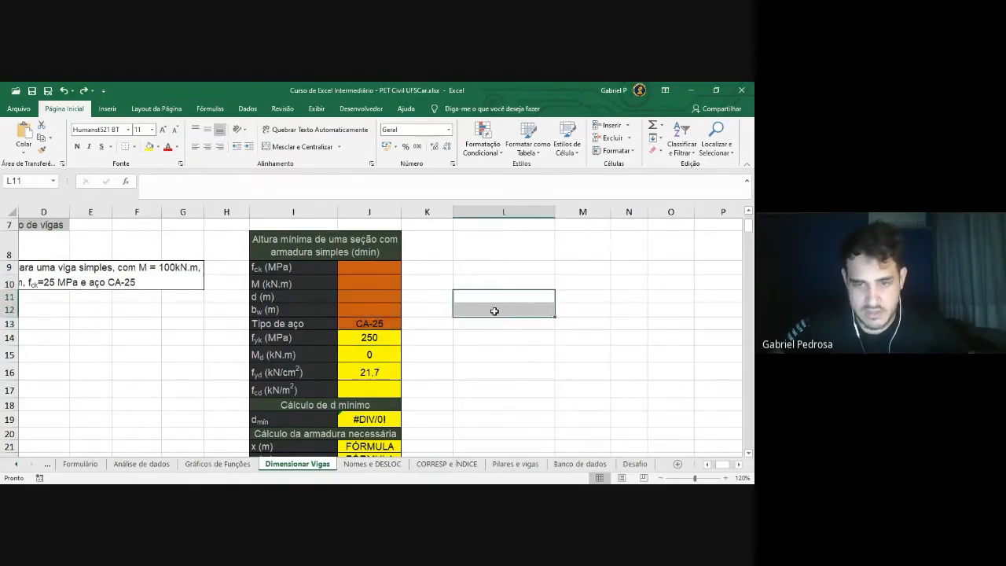
click(488, 341)
drag(368, 265, 368, 324)
click(488, 281)
drag(368, 268, 380, 321)
click(476, 309)
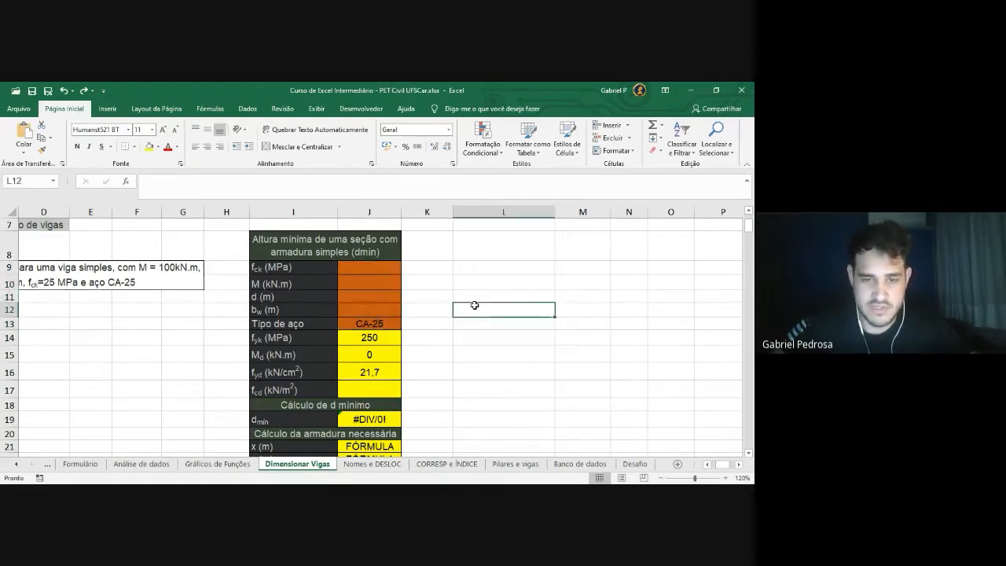
drag(347, 268, 356, 322)
click(426, 310)
click(369, 267)
drag(369, 283, 369, 324)
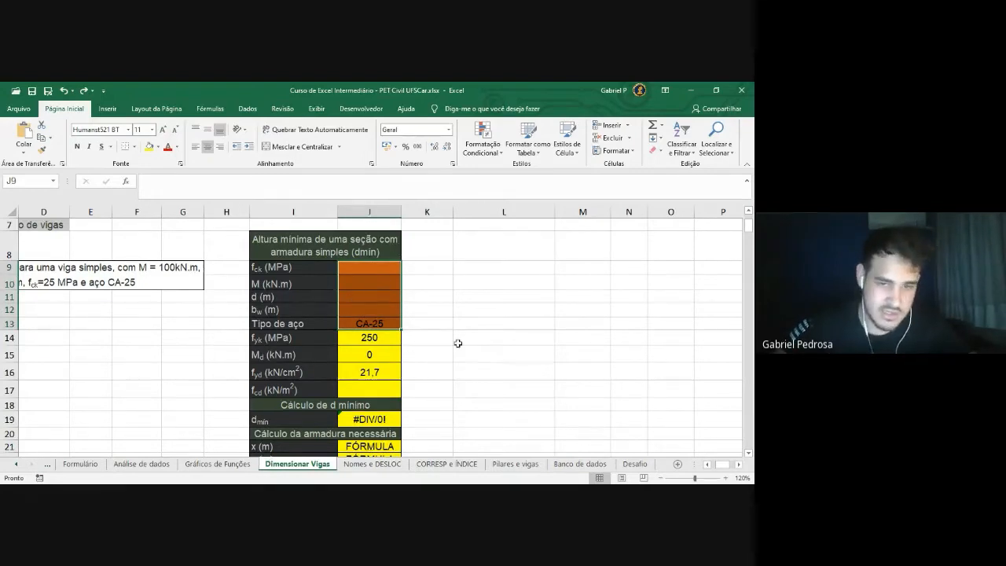
Unlock J9:J13 with Bloquear Célula from the Formatar menu on Página Inicial
scroll(457, 344, down, 1)
drag(368, 285, 366, 334)
drag(366, 390, 360, 418)
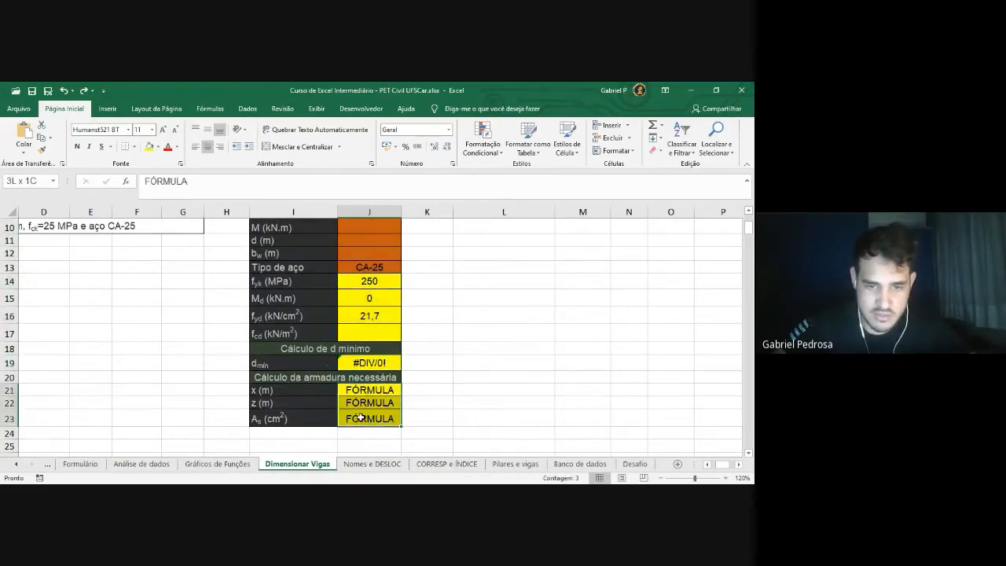
scroll(432, 316, up, 1)
scroll(432, 315, down, 1)
scroll(421, 346, up, 1)
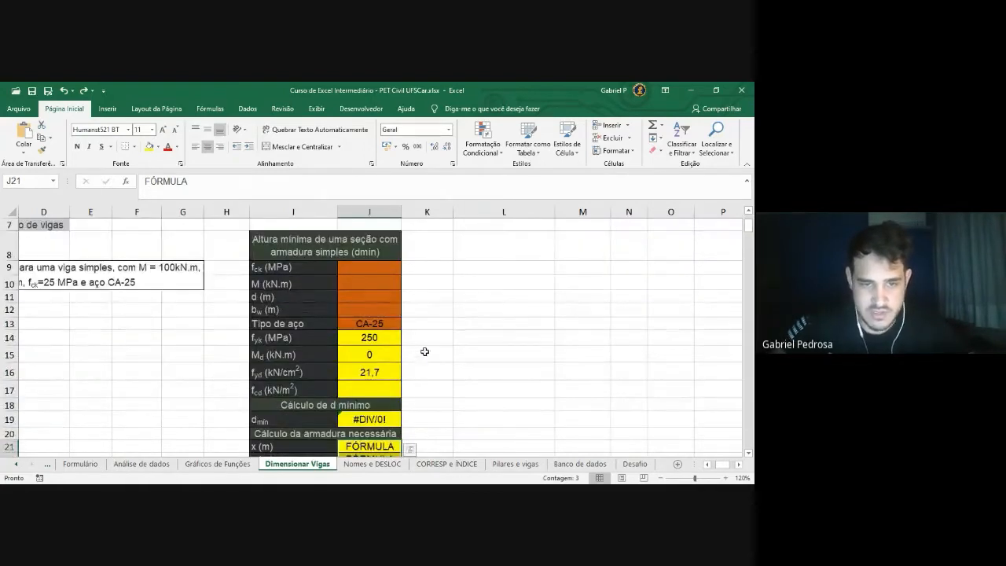
drag(378, 271, 374, 323)
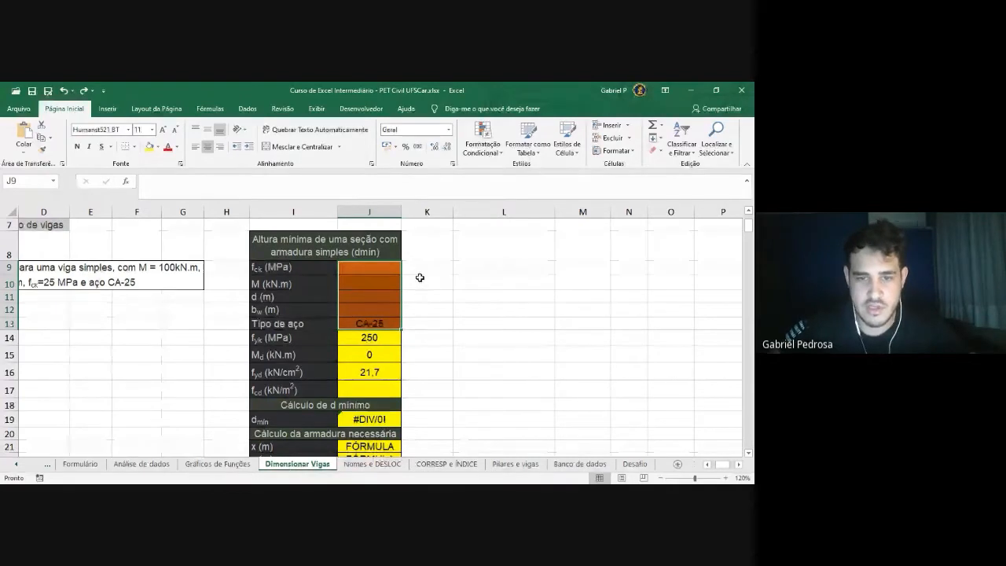
click(421, 285)
drag(375, 270, 372, 324)
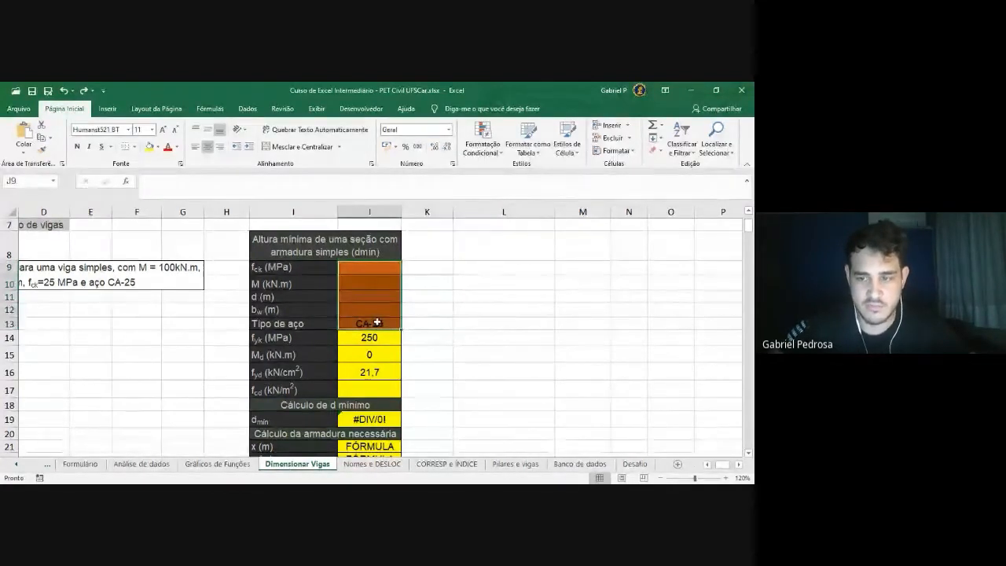
click(616, 150)
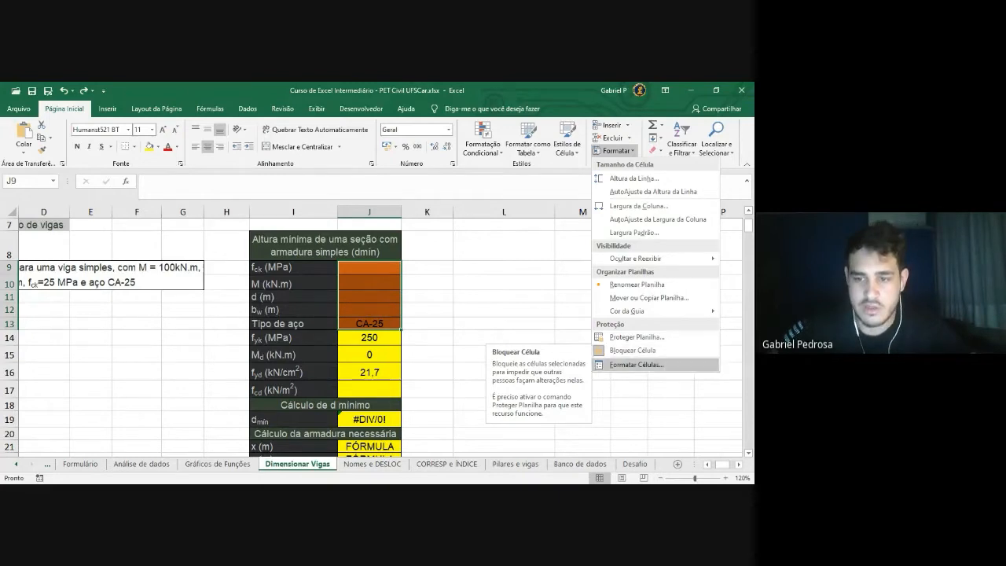
click(609, 349)
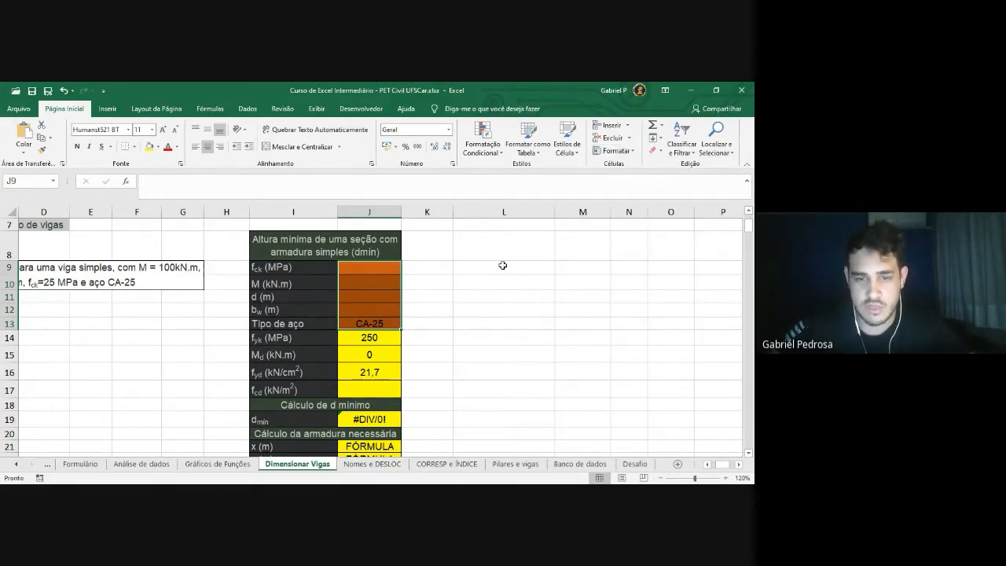
click(617, 150)
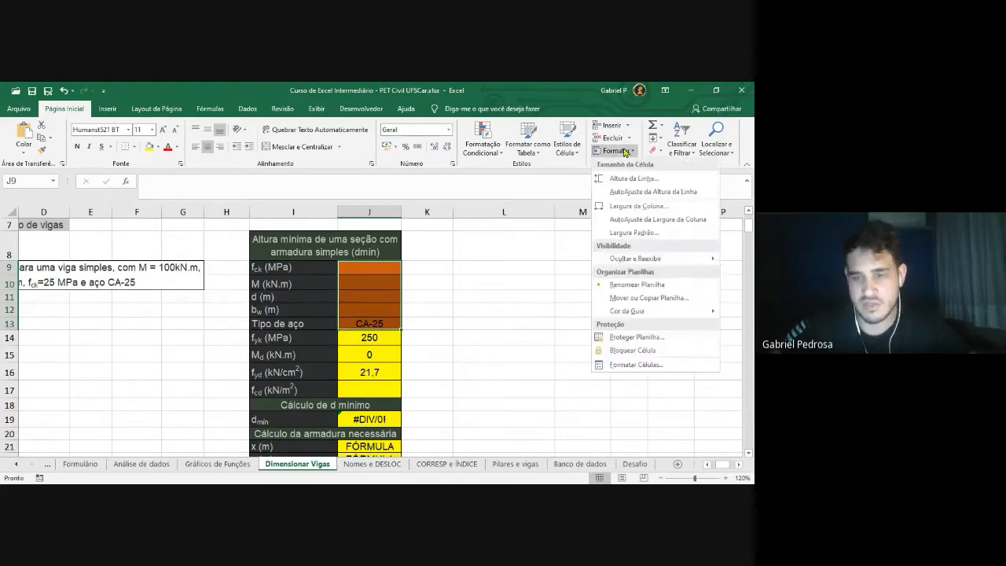
click(617, 150)
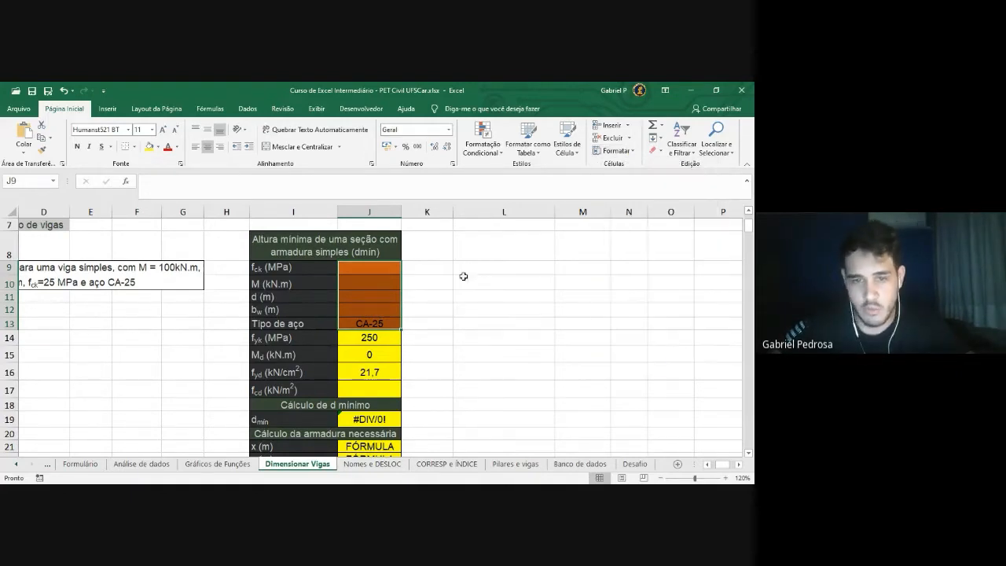
click(450, 324)
Verify in Format Cells > Proteção that Bloqueadas is unchecked for J9:J13, then OK
drag(381, 270, 378, 320)
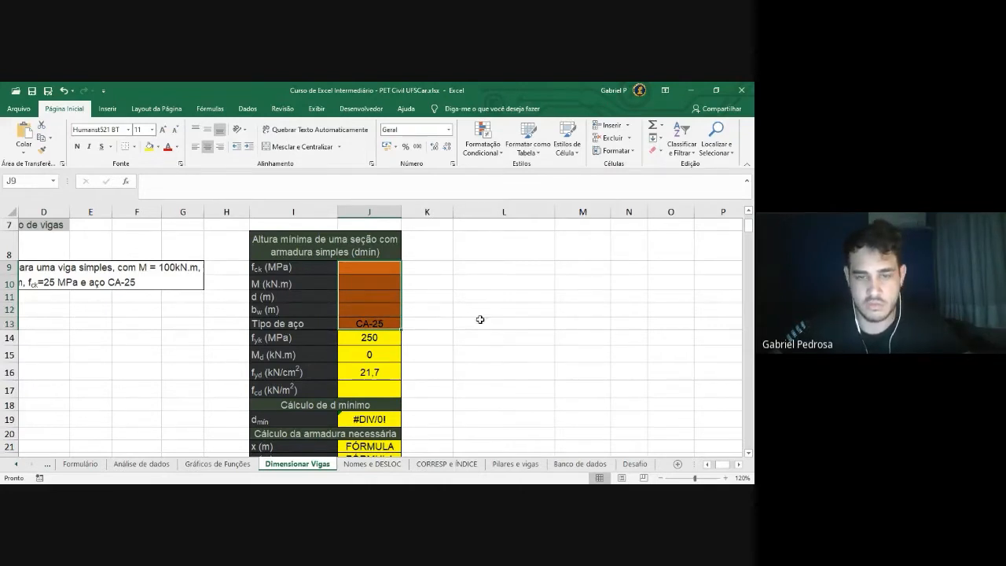
key(ctrl+1)
drag(158, 102, 377, 101)
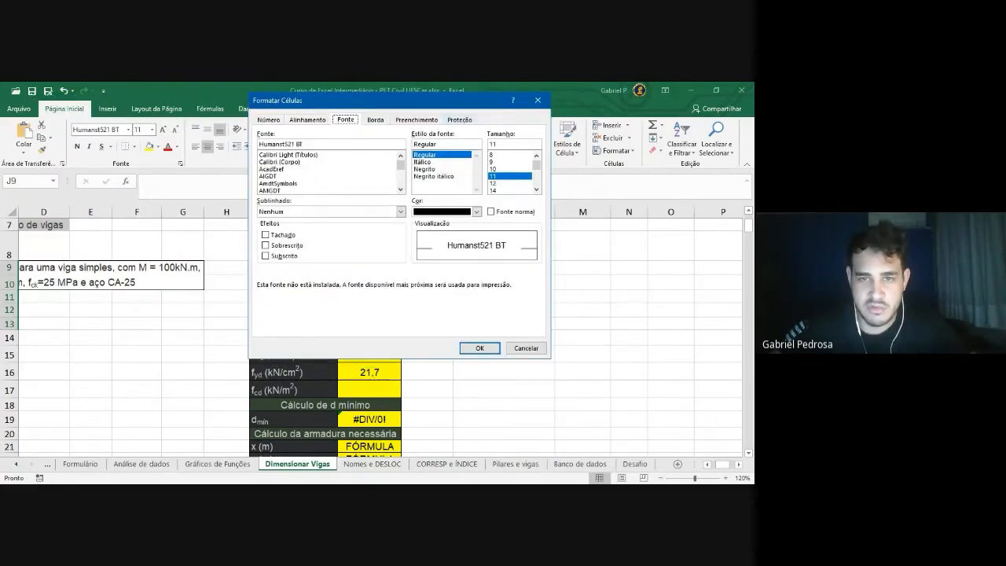
click(460, 120)
drag(456, 102, 658, 161)
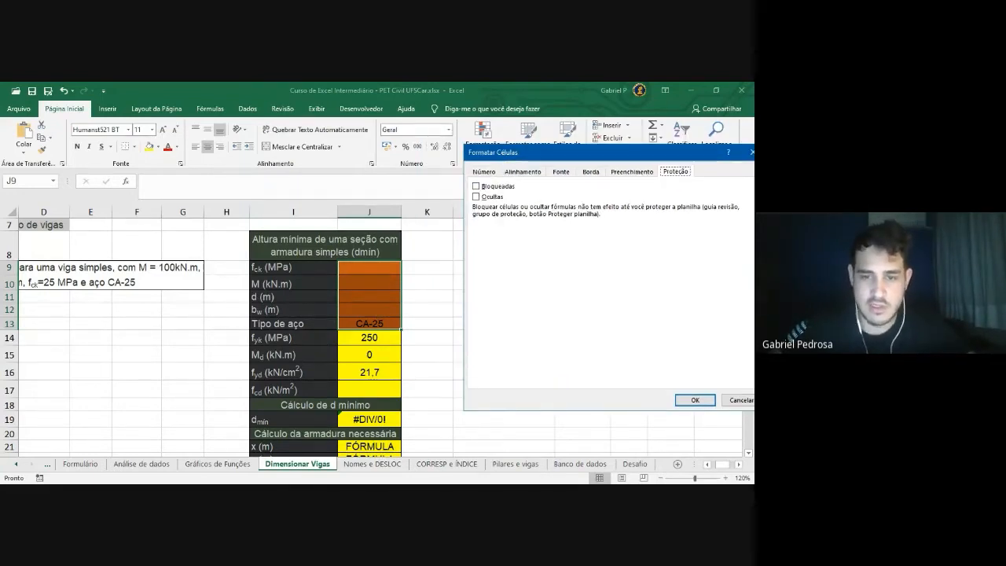
click(691, 400)
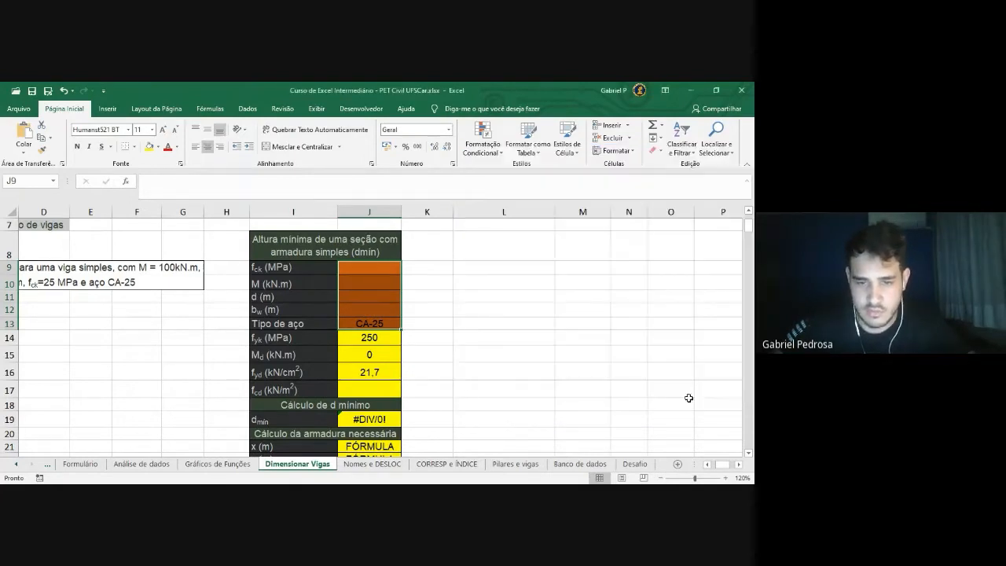
Tick Bloqueadas on the Proteção tab for J14:J17, J19 and J21:J23
scroll(384, 298, down, 1)
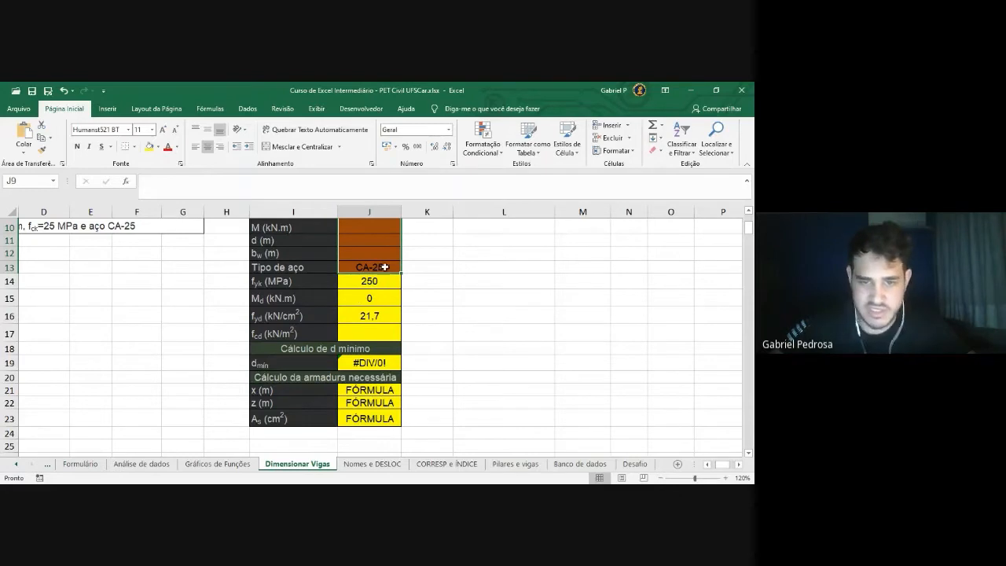
click(376, 282)
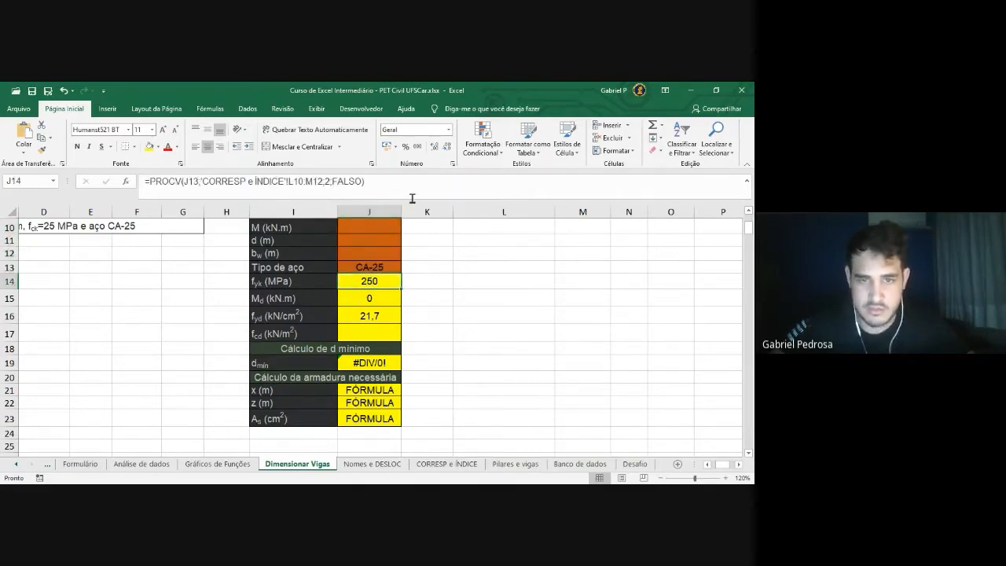
click(462, 314)
drag(381, 283, 378, 328)
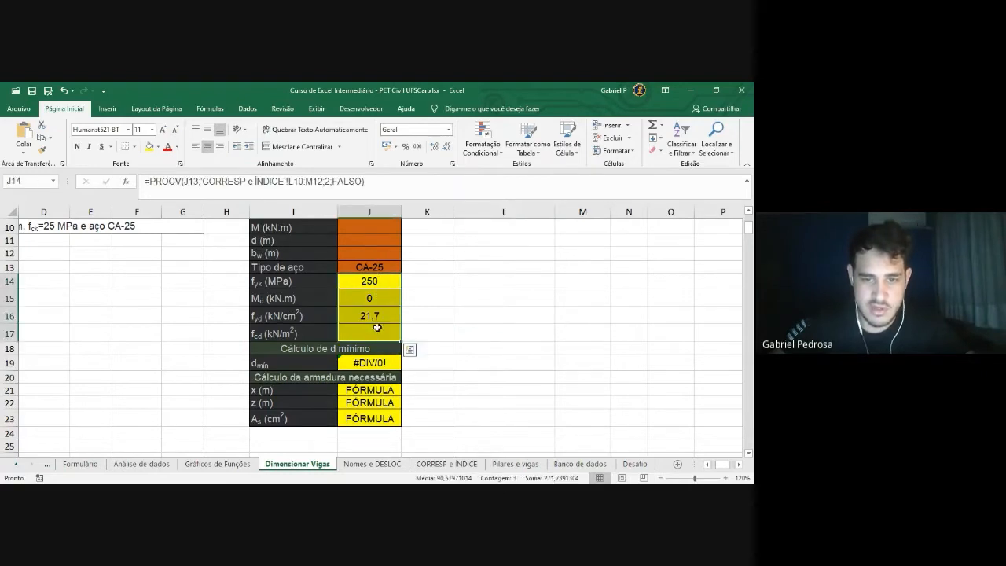
click(384, 365)
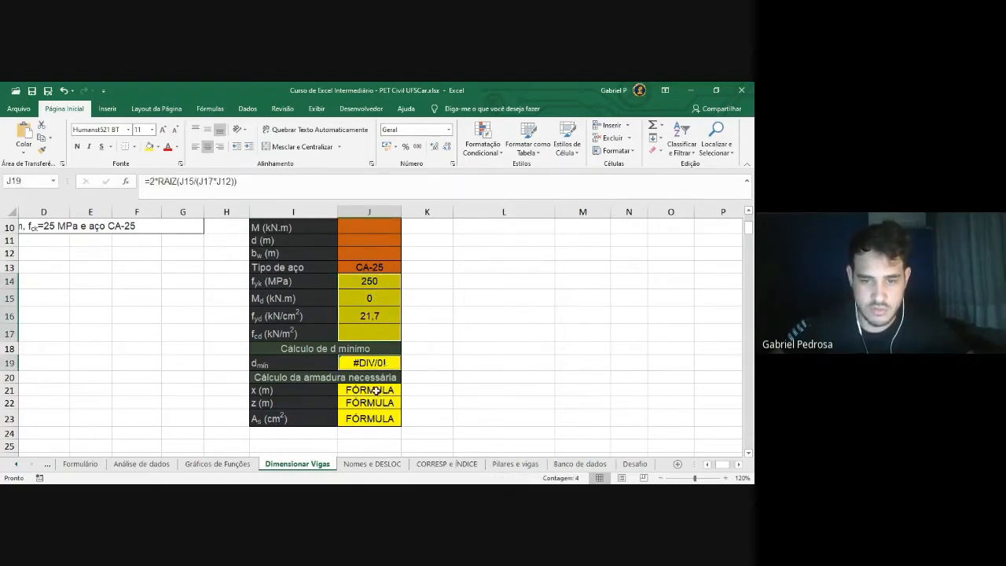
drag(376, 391, 372, 420)
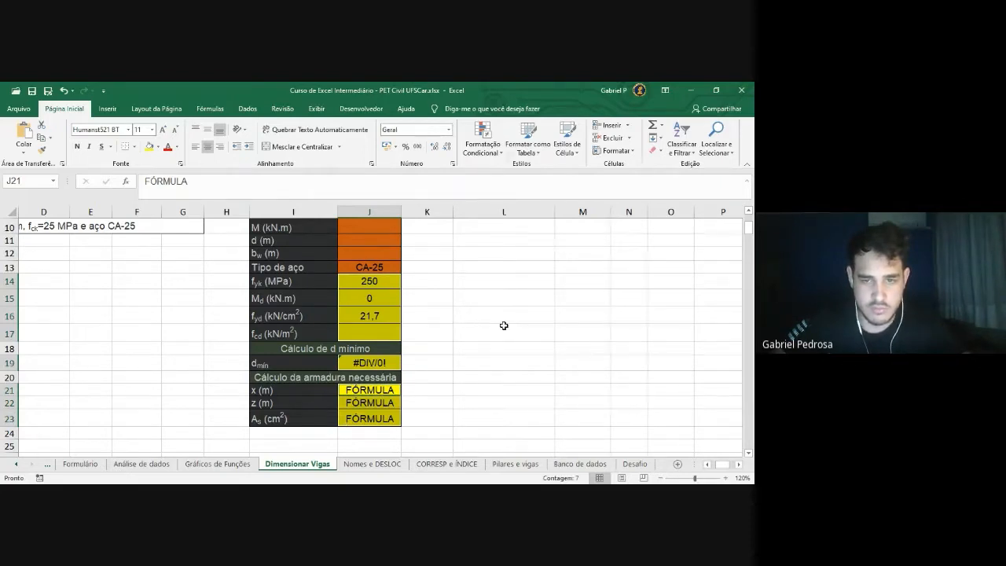
key(ctrl+1)
click(460, 186)
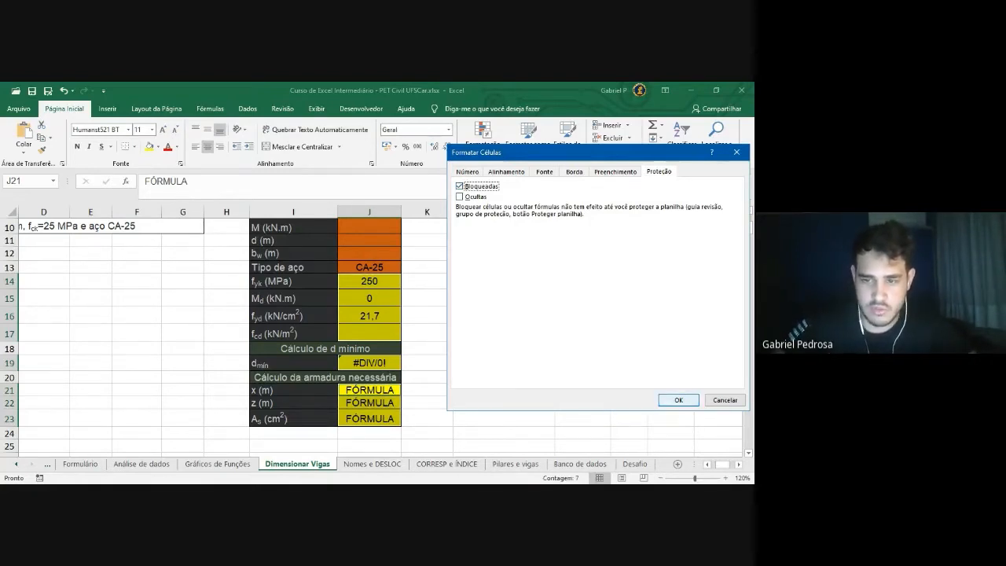
click(678, 400)
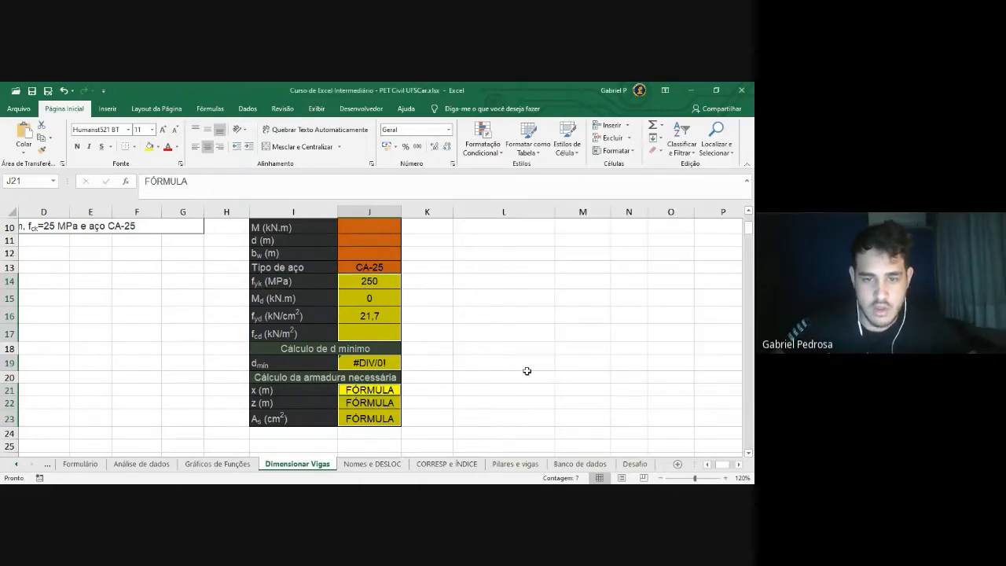
scroll(526, 370, up, 1)
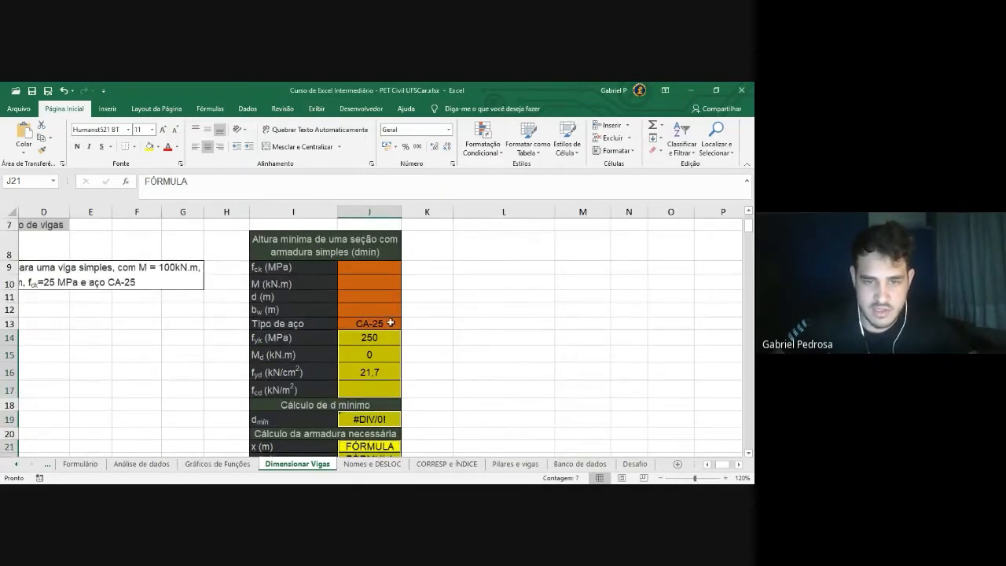
Test-enter 50 in the fcd cell J17, then undo it so the cell is empty again
scroll(455, 324, down, 1)
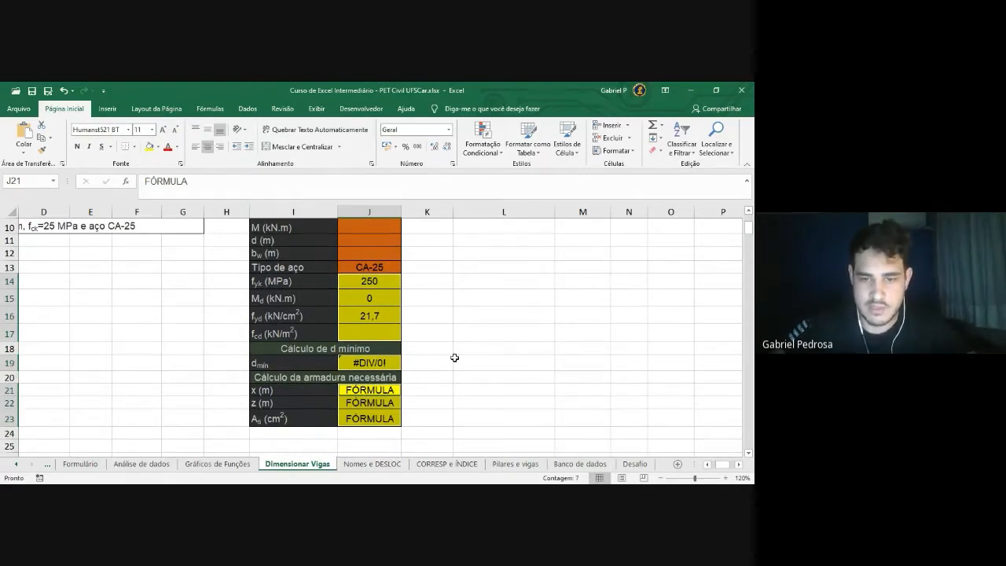
click(369, 334)
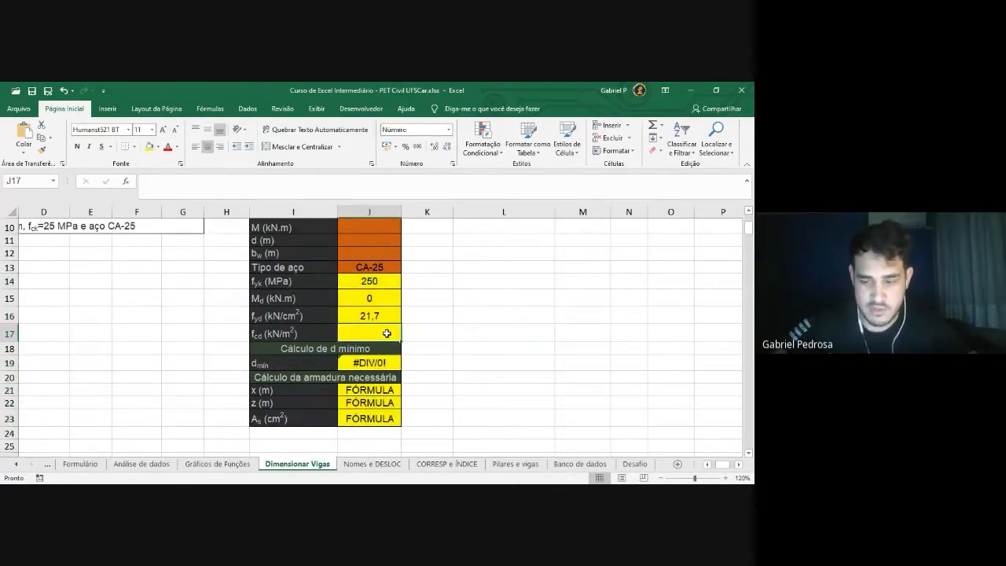
text(50)
key(Return)
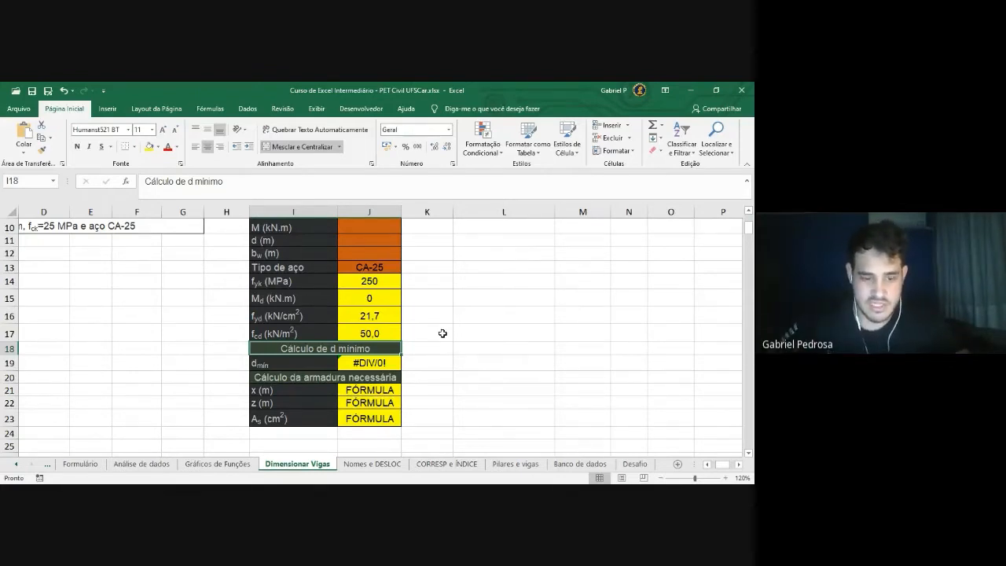
key(ctrl+z)
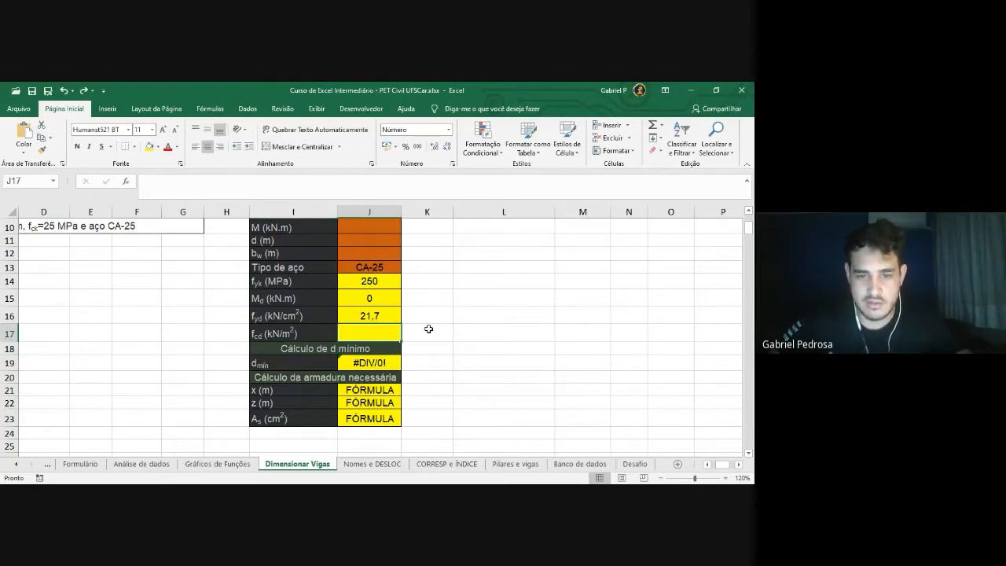
Bring up the Revisão ribbon to reach Proteger Planilha
scroll(434, 322, up, 1)
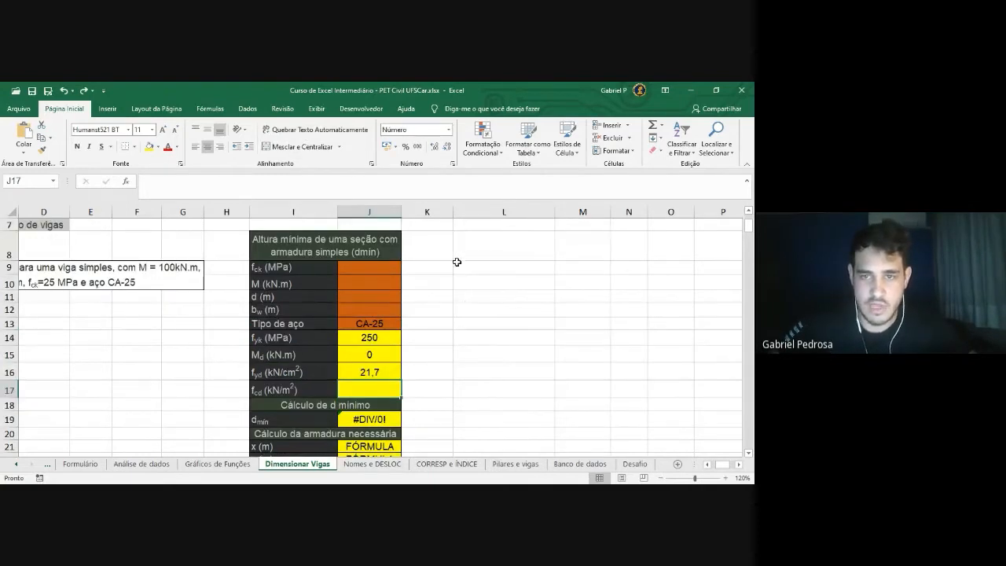
click(249, 109)
click(283, 109)
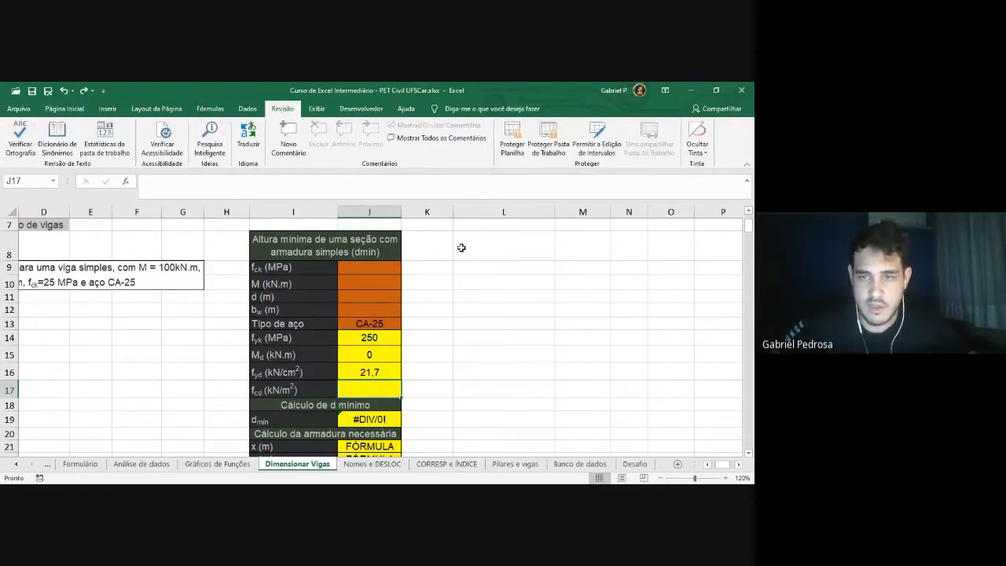
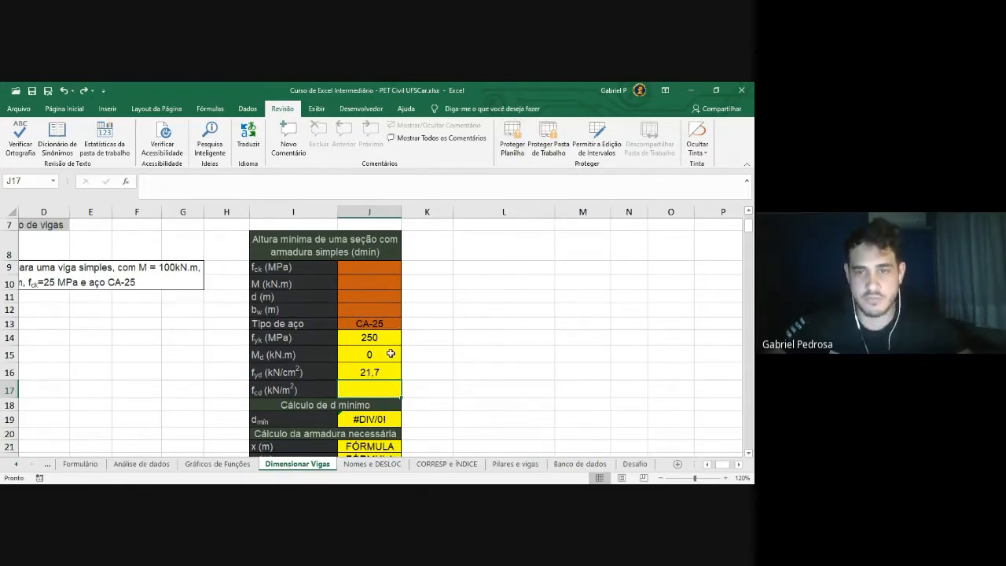
Protect Dimensionar Vigas with no password, keeping selection of locked and unlocked cells allowed
click(513, 145)
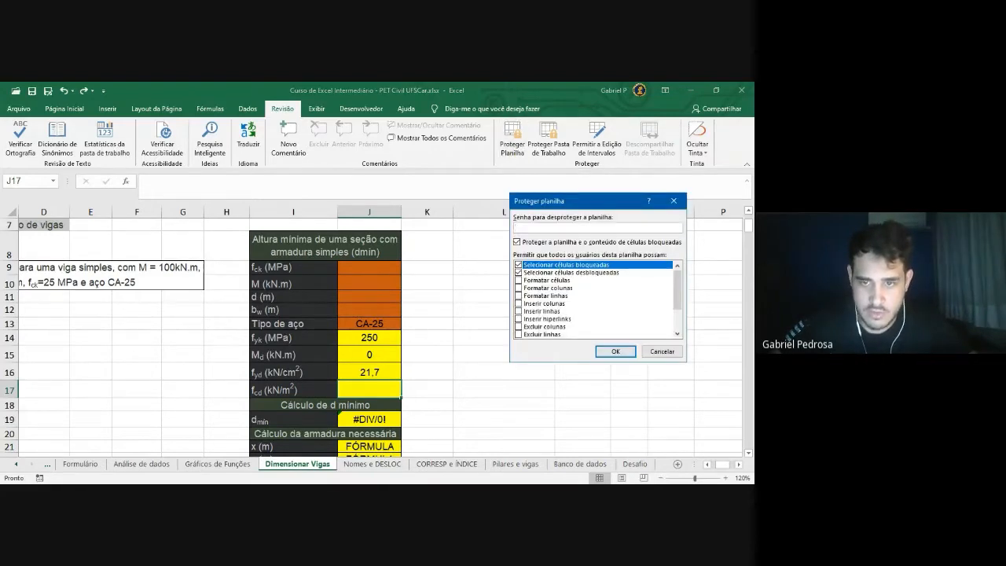
drag(595, 205, 564, 242)
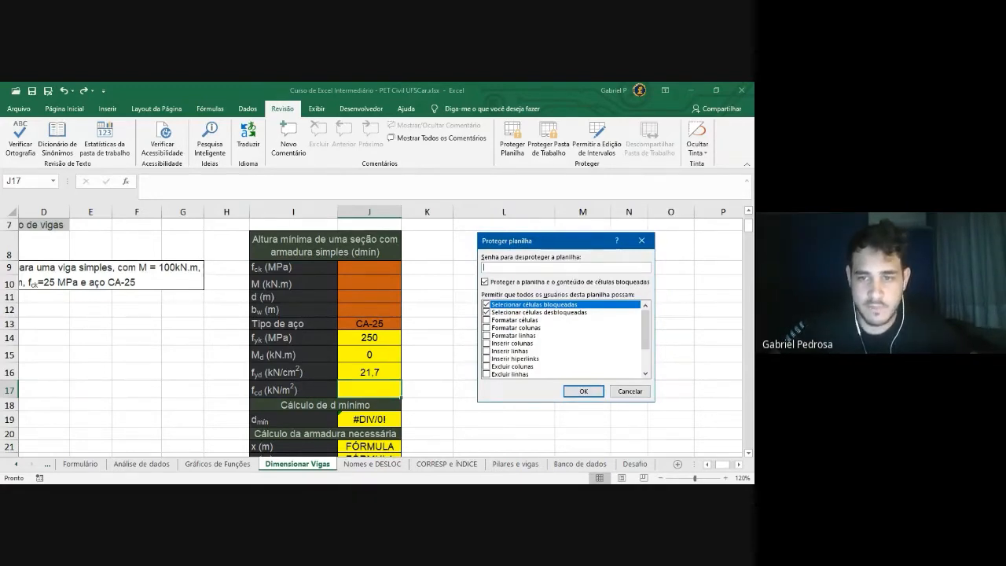
drag(525, 241, 517, 238)
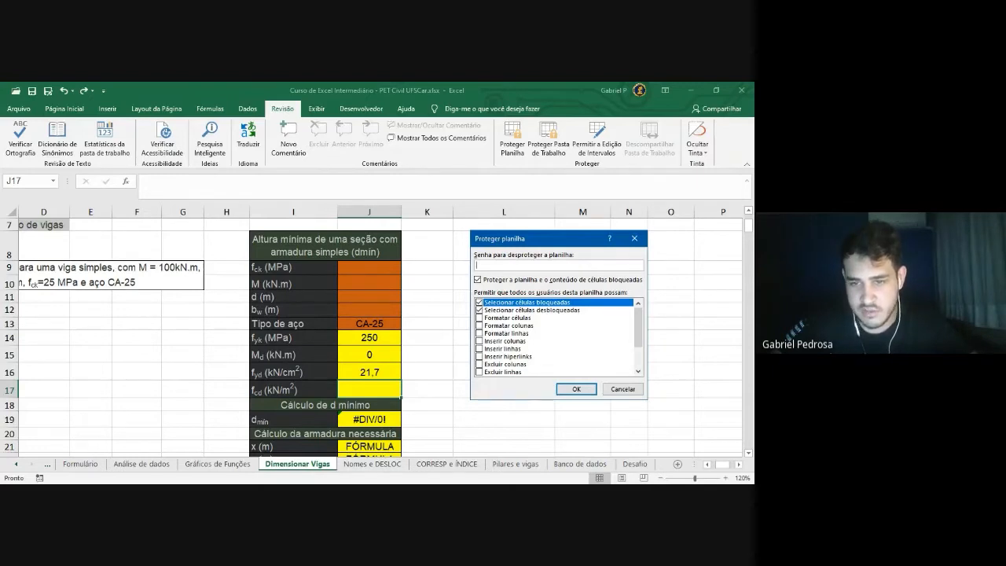
click(532, 311)
click(527, 302)
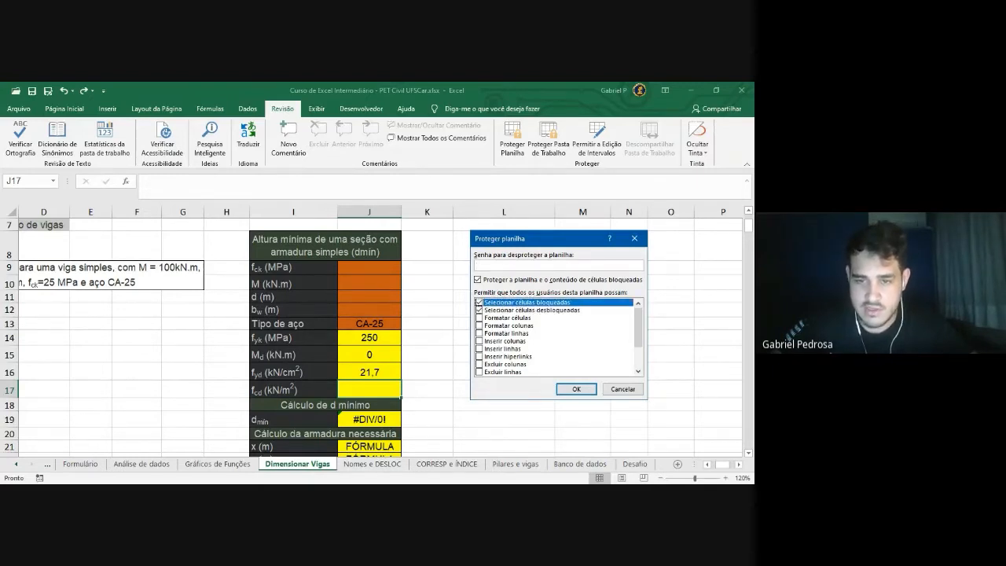
click(533, 311)
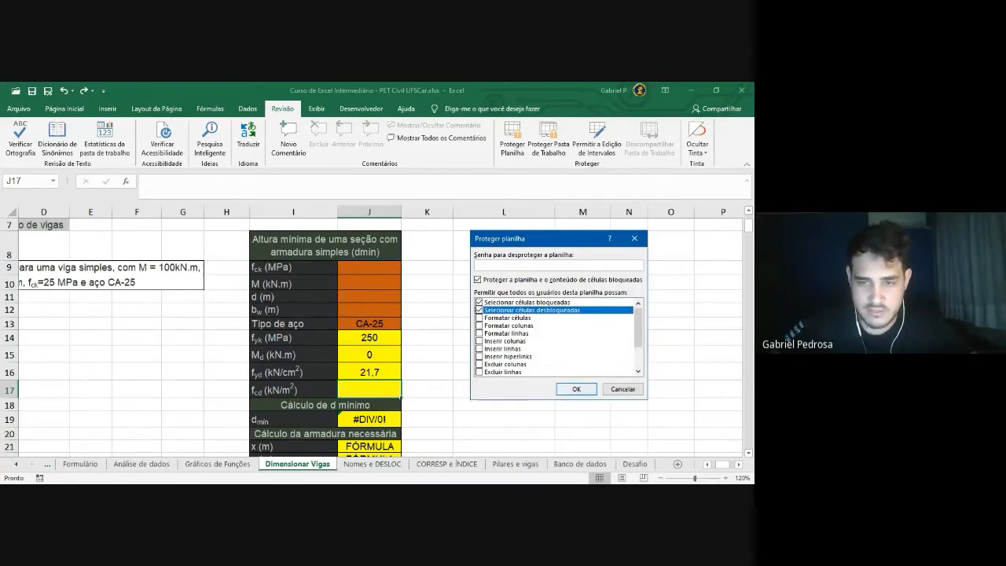
click(578, 390)
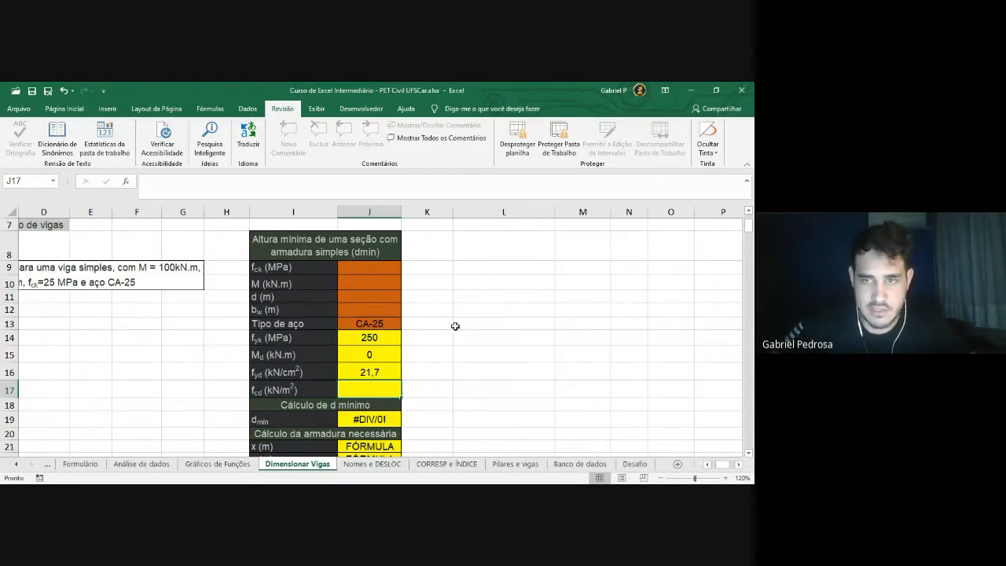
Enter 50 for fck, M, d and bw in J9:J12 and choose CA-50 steel in J13
click(385, 272)
text(50)
key(Return)
text(50)
key(Return)
text(50)
key(Return)
text(50)
key(Return)
click(407, 324)
click(324, 340)
click(461, 369)
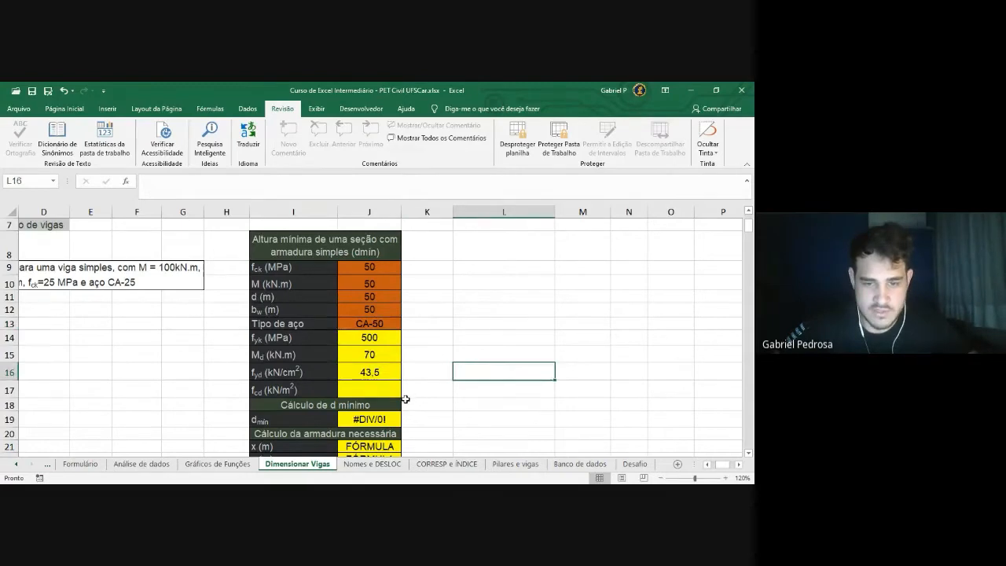
Try editing the locked fcd cell J17 and dismiss the protected-sheet warning
click(377, 389)
text(=)
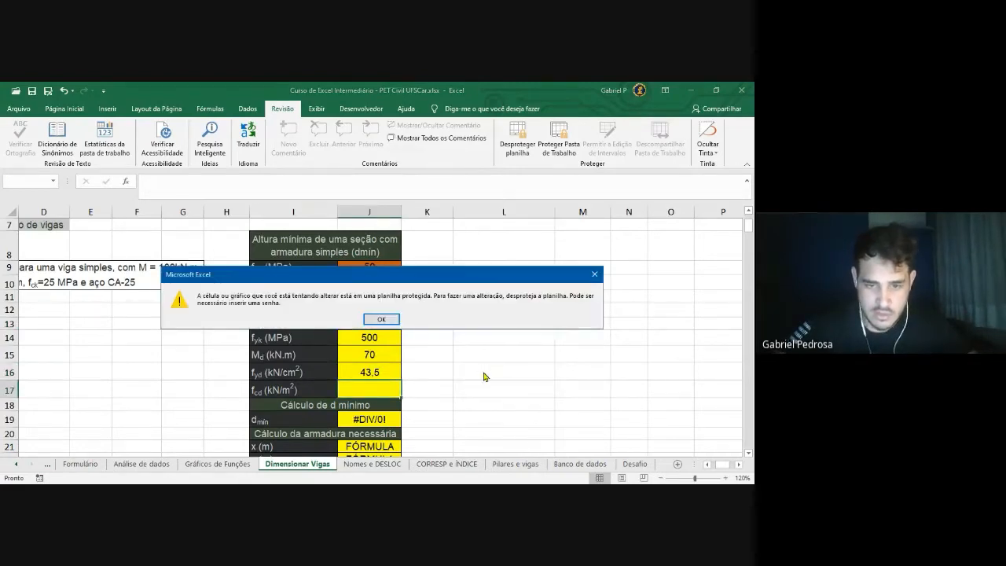
drag(408, 276, 441, 235)
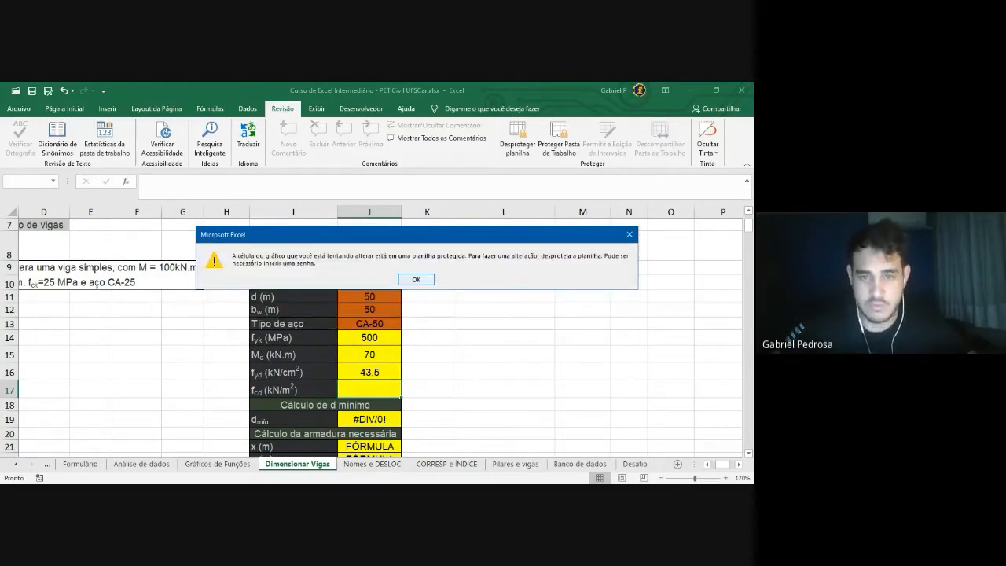
click(416, 280)
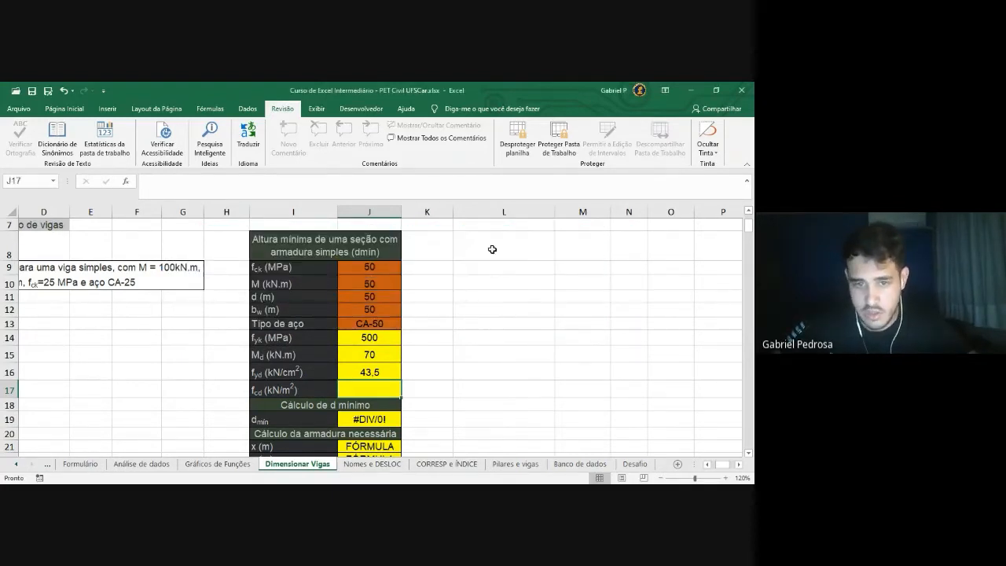
Remove the current protection and protect the sheet again with a password
click(526, 151)
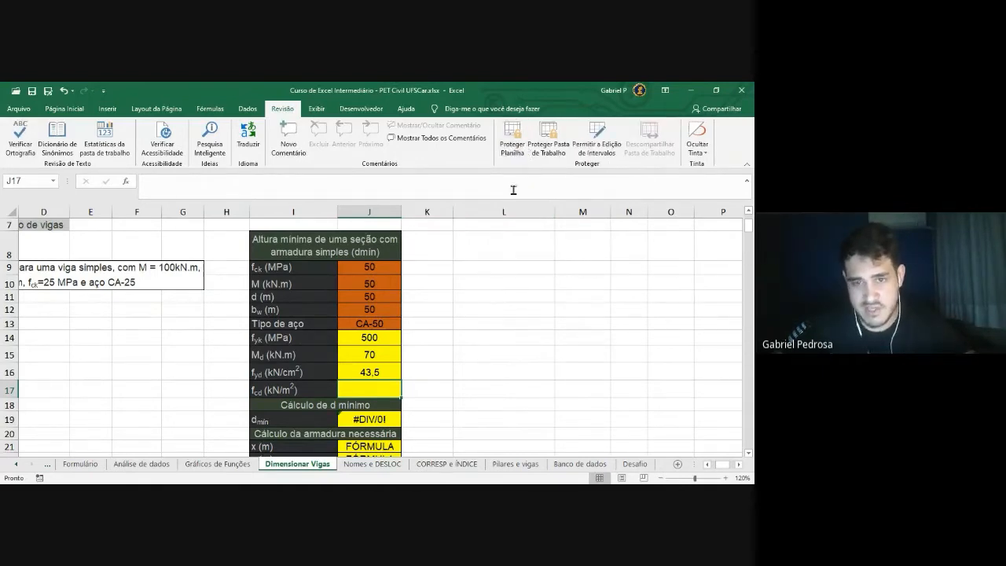
click(516, 151)
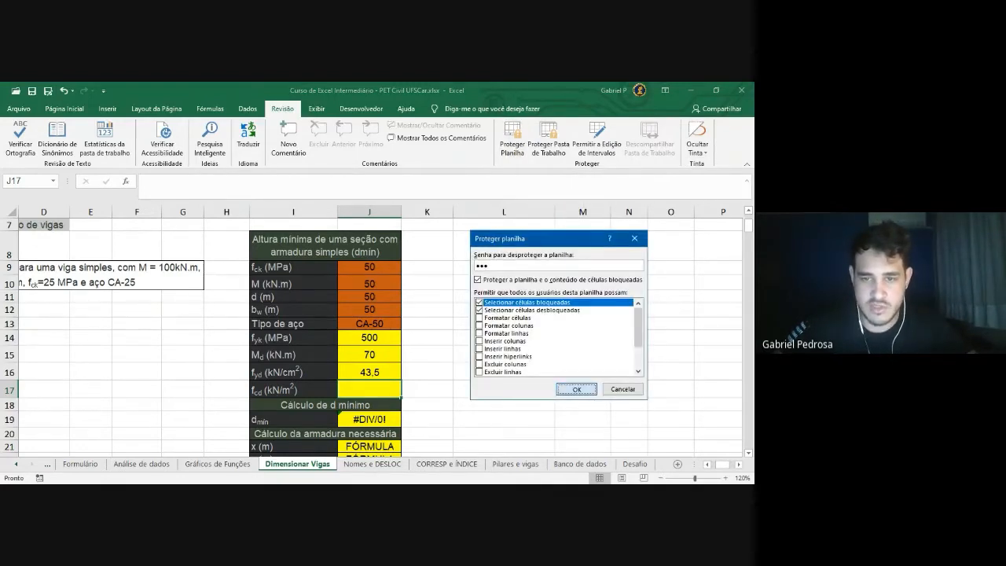
key(Return)
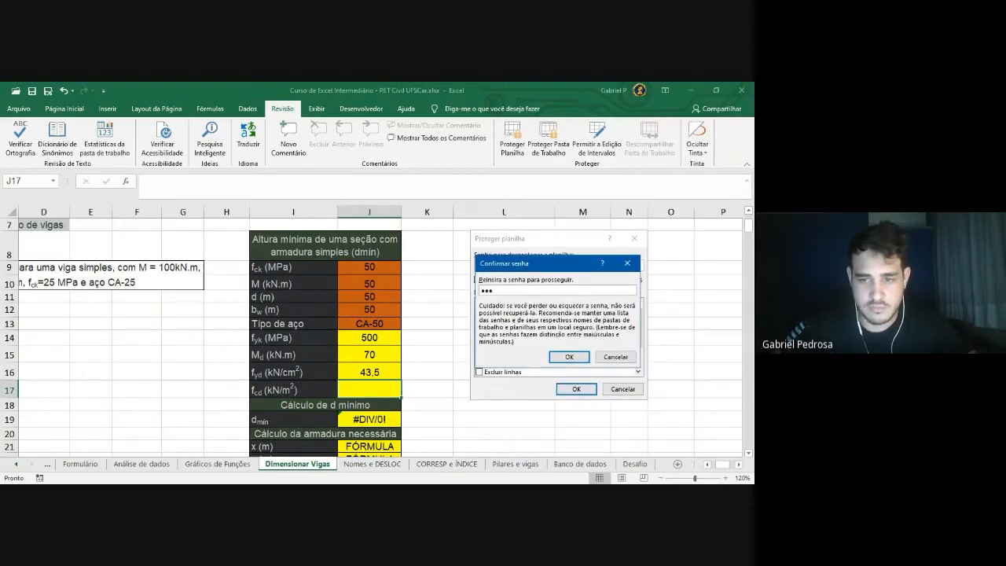
click(569, 357)
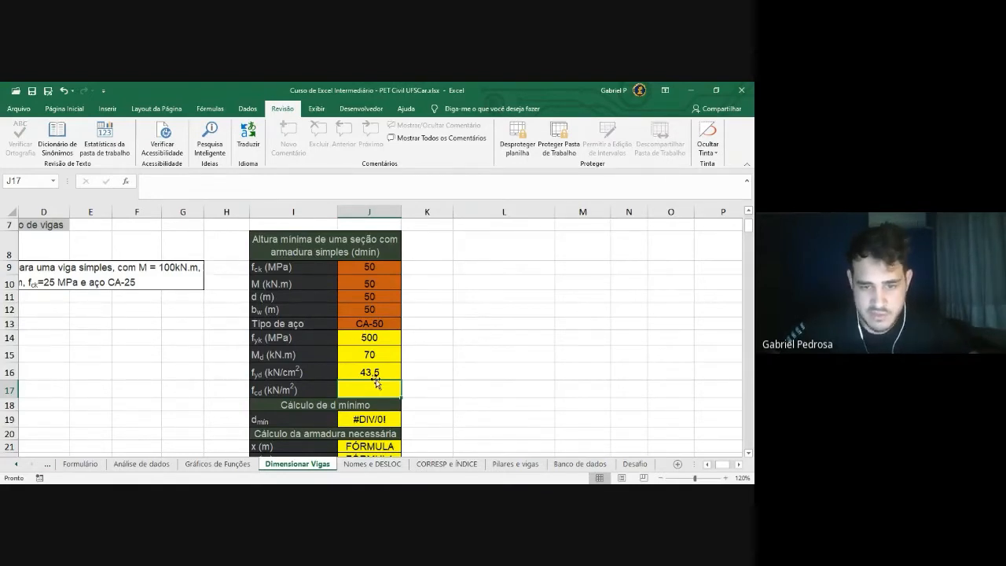
Unprotect the sheet by entering its password
click(517, 149)
drag(552, 291, 483, 245)
text(•••)
click(499, 278)
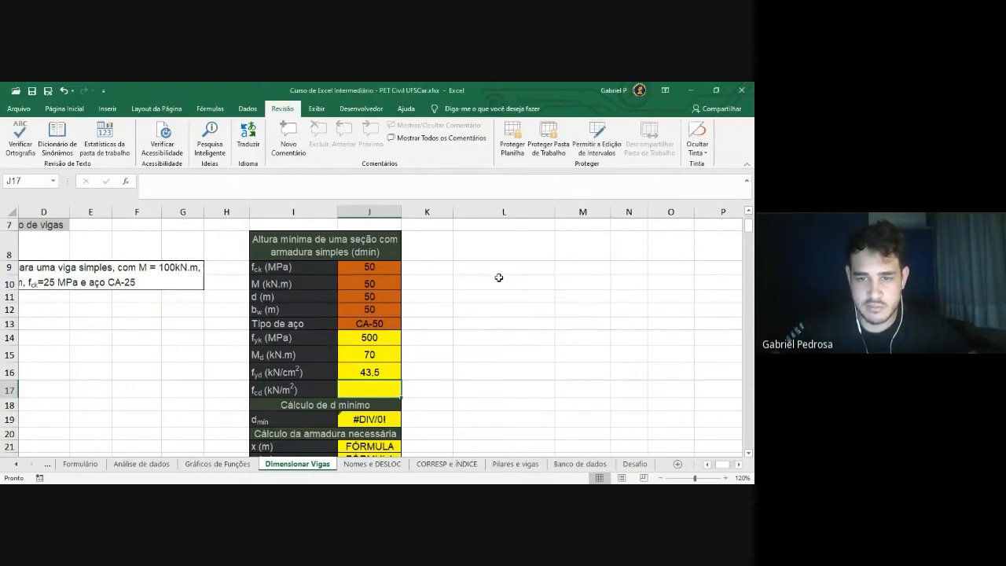
Clear the 50 values from J9:J12 so Md drops to 0
drag(392, 269, 390, 306)
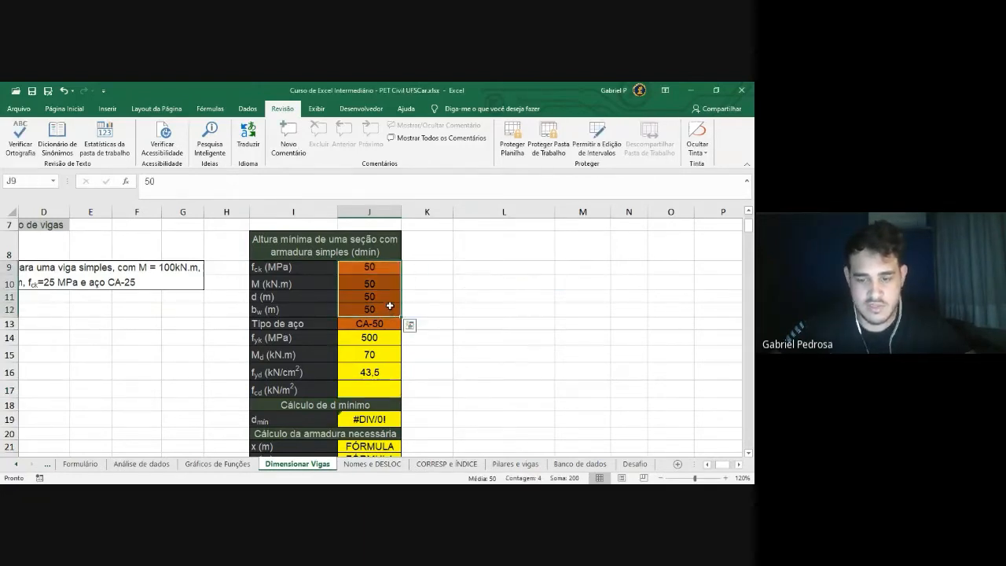
key(Delete)
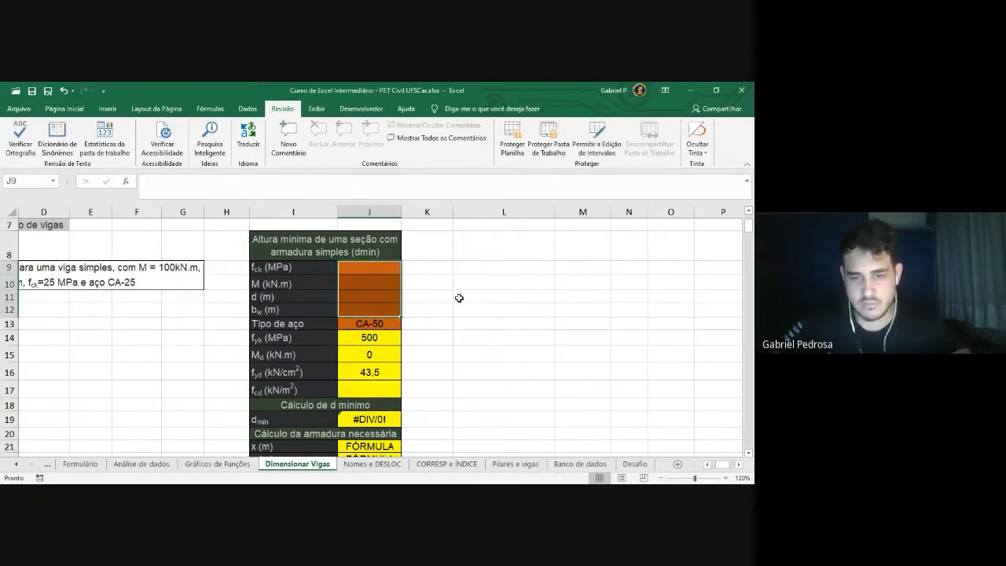
click(459, 296)
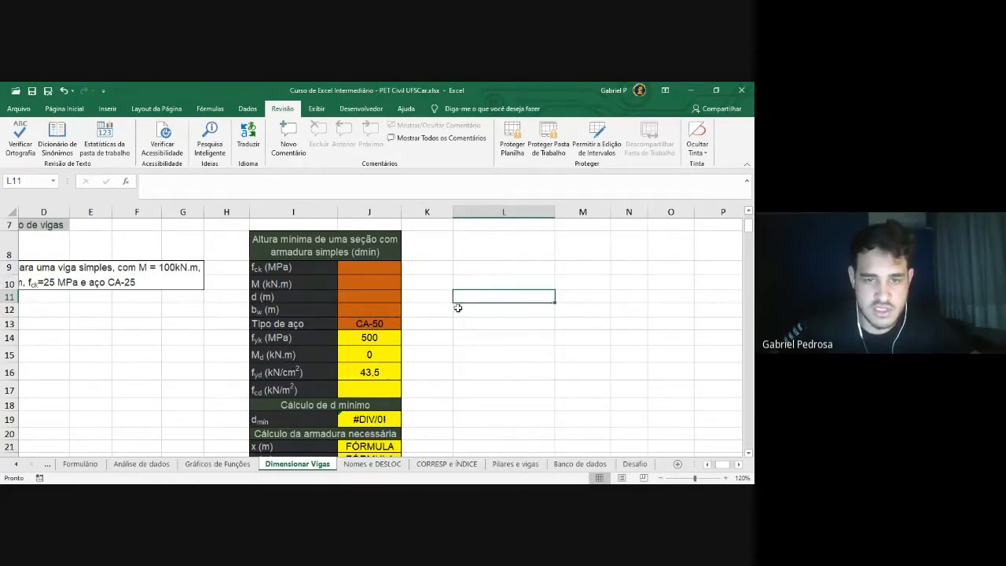
scroll(452, 311, down, 3)
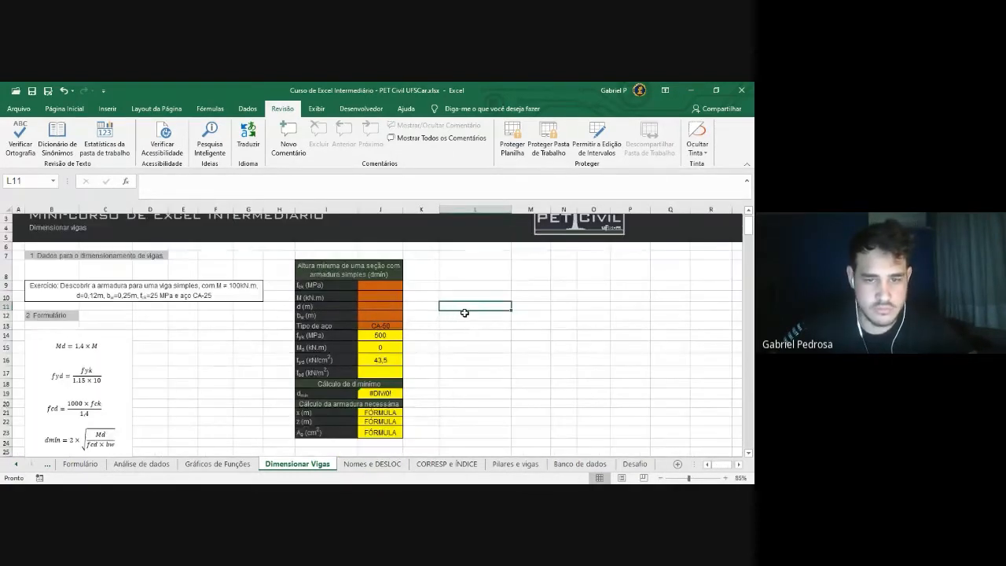
scroll(465, 314, down, 1)
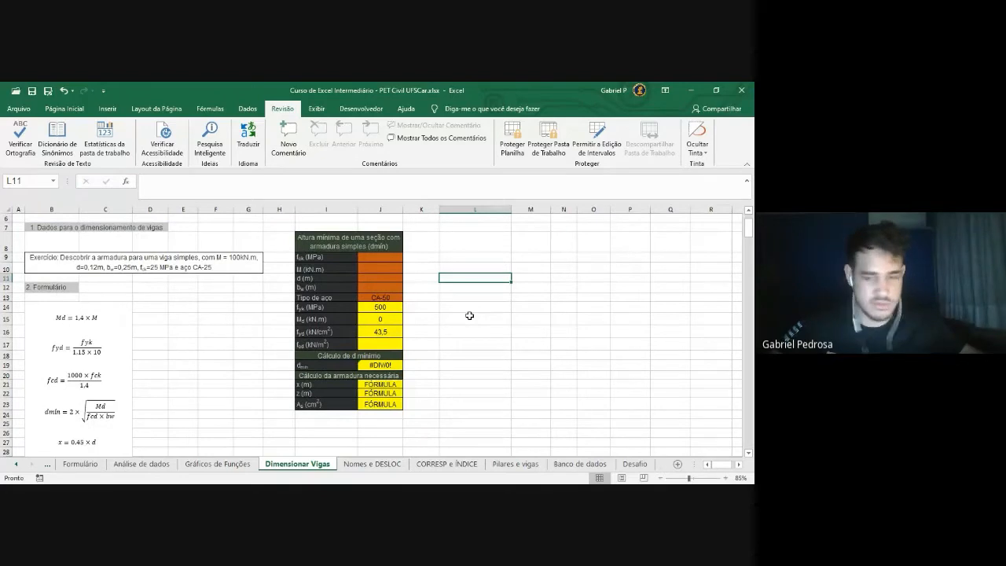
On the Nomes e DESLOC sheet, select the concrete types C20, C25 and C30 in L11:L13
click(360, 466)
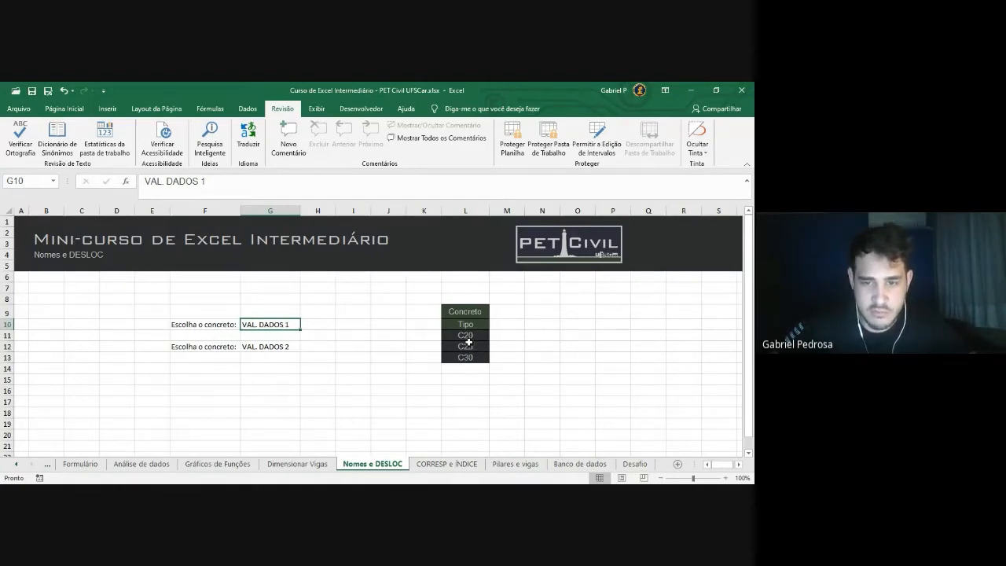
drag(469, 339, 467, 358)
click(538, 388)
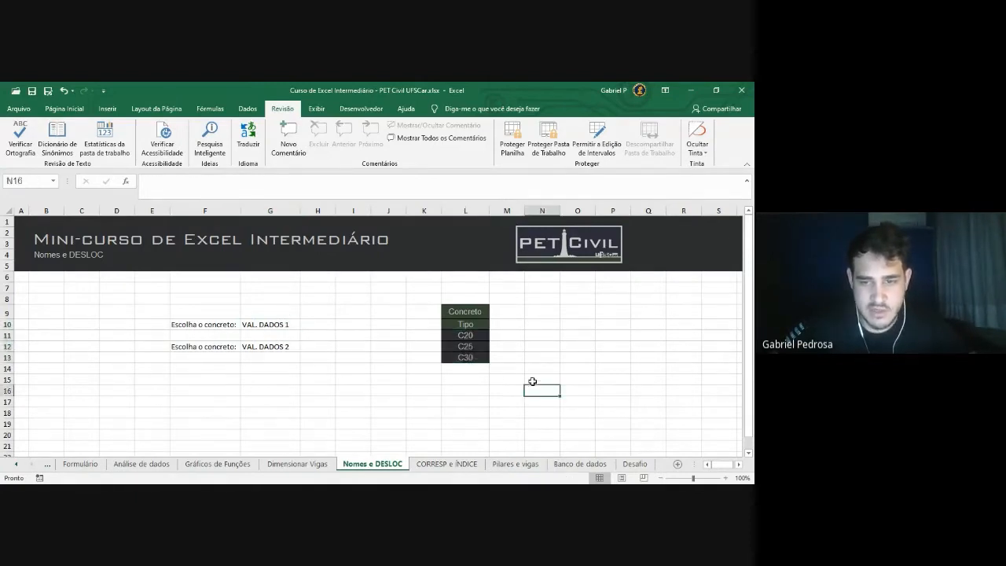
click(465, 335)
click(469, 347)
click(472, 357)
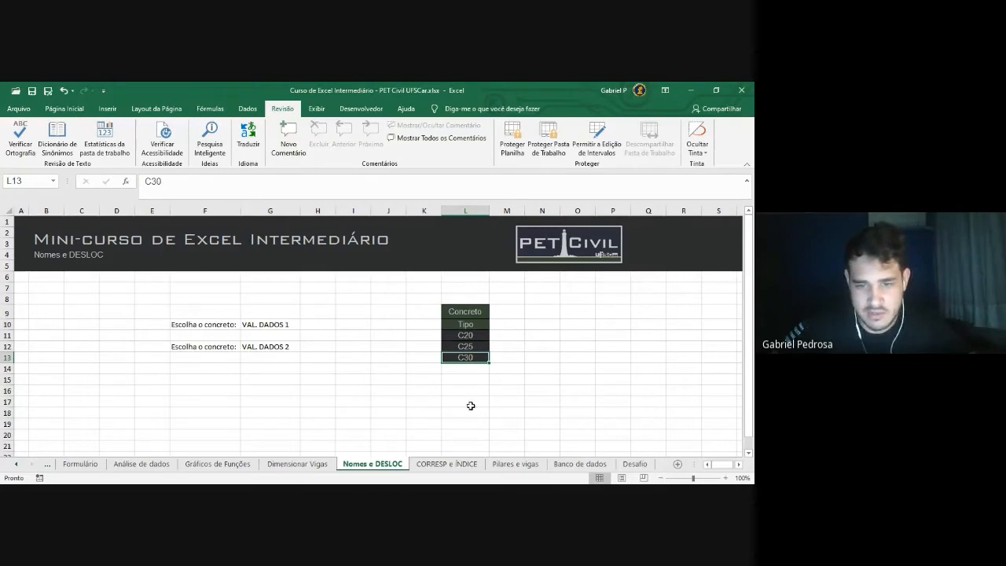
drag(470, 336, 471, 356)
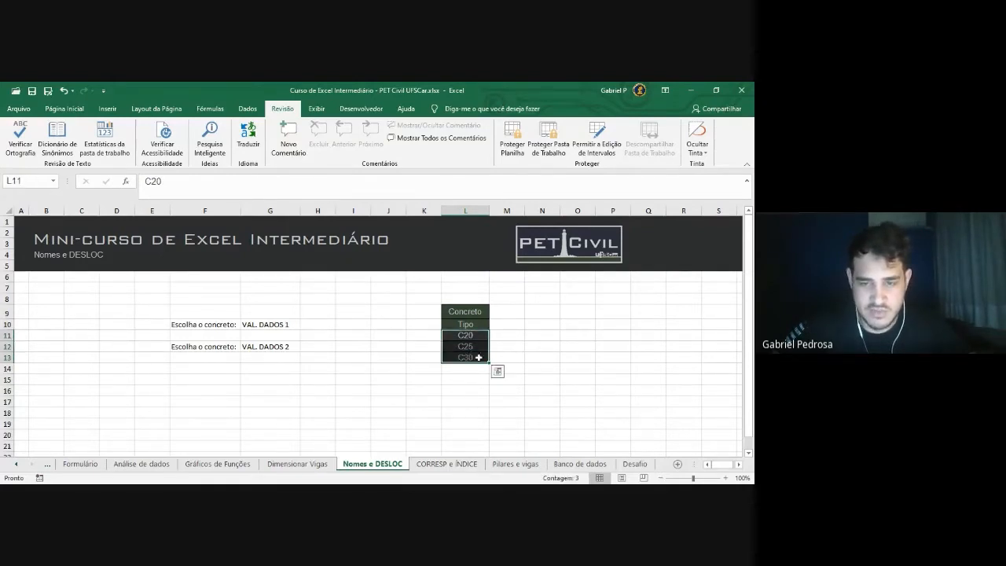
click(528, 350)
scroll(448, 399, up, 1)
scroll(470, 397, down, 1)
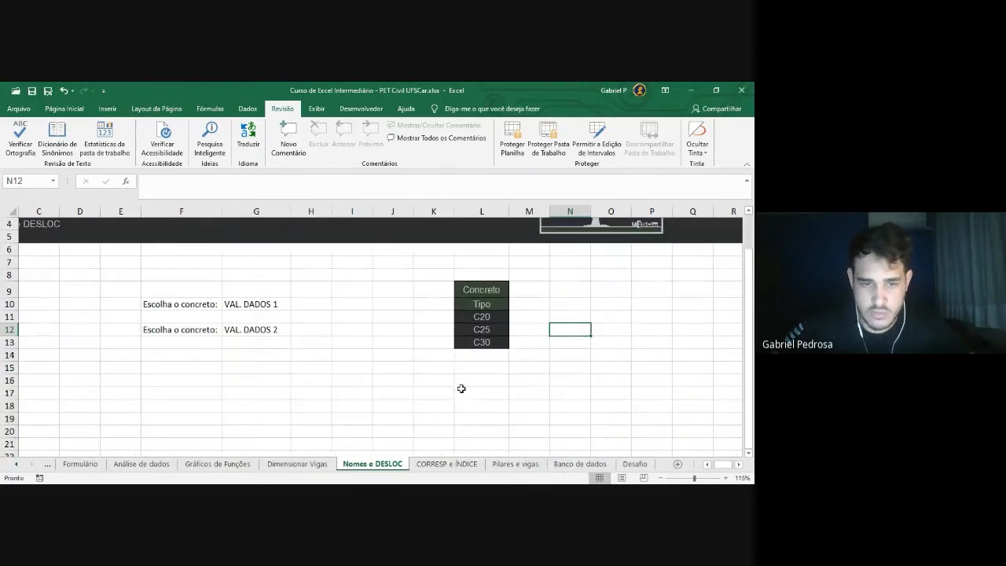
drag(491, 319, 493, 349)
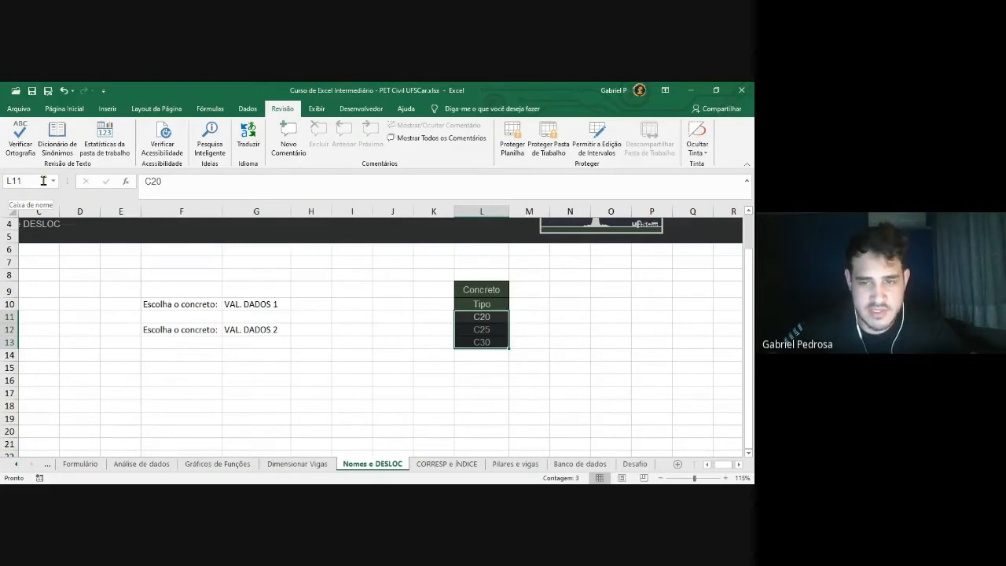
Name the selected C20–C30 range concreto1 via the Name Box
click(18, 181)
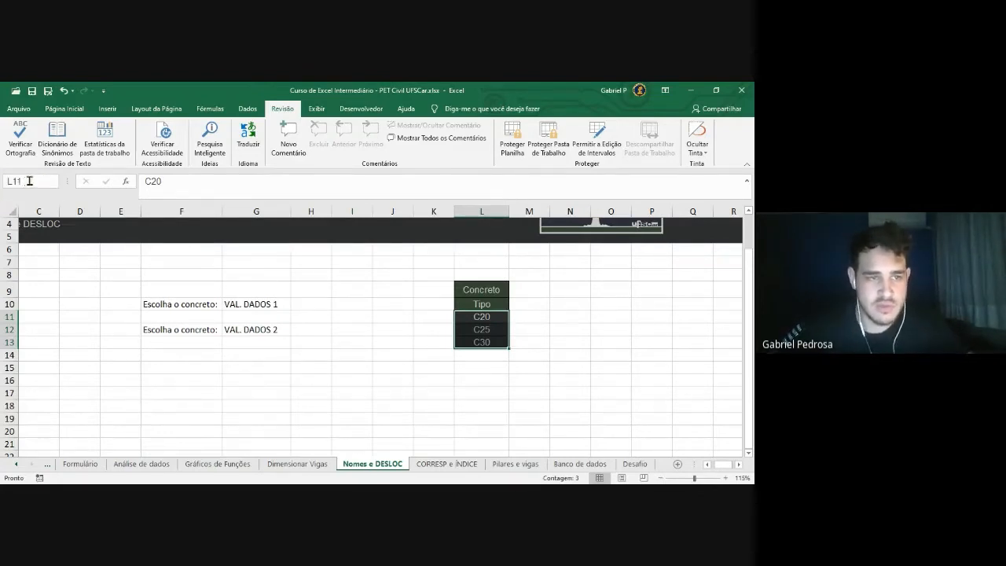
key(BackSpace)
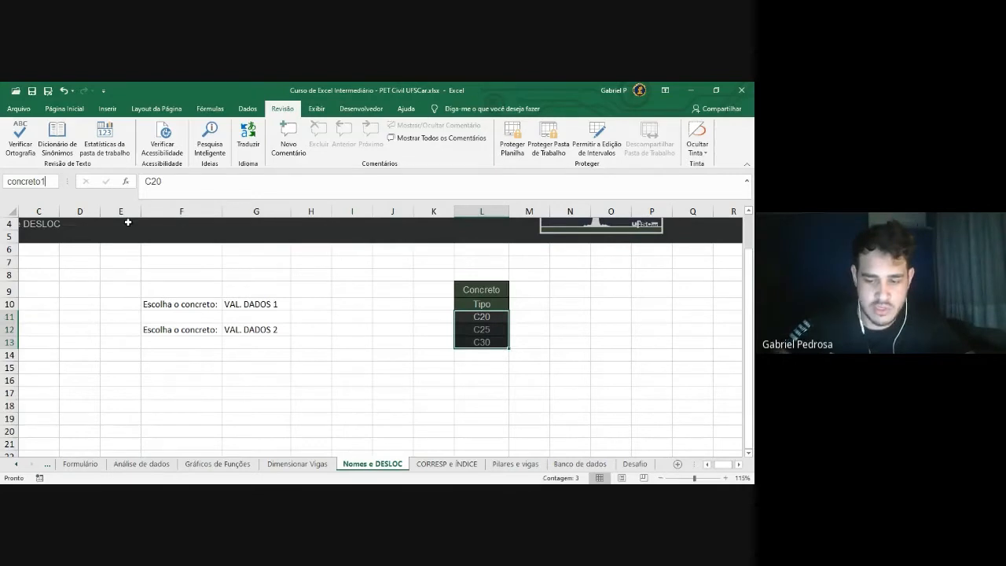
key(Return)
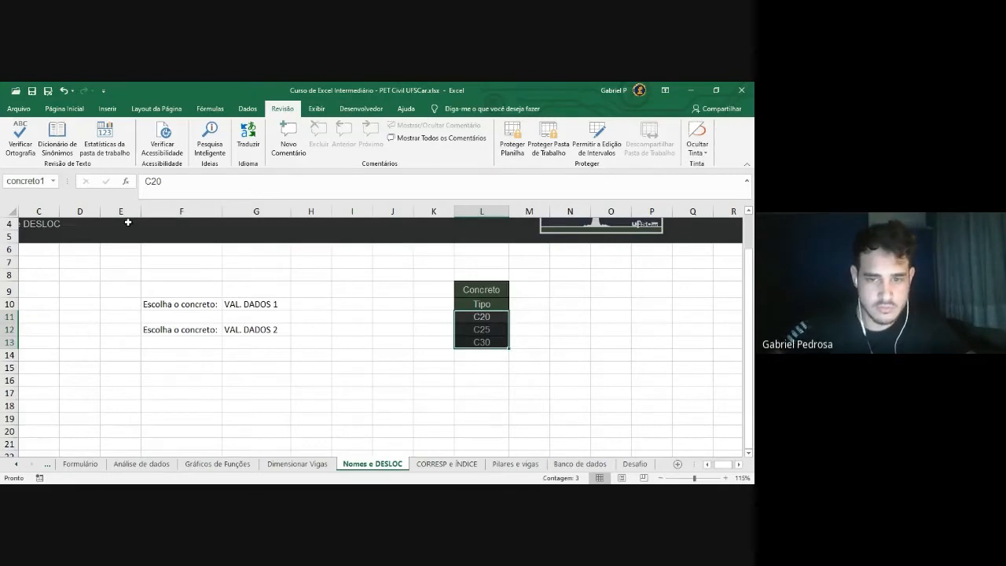
Enter the test formula =concreto1 in cell J15
click(393, 333)
drag(472, 317, 473, 329)
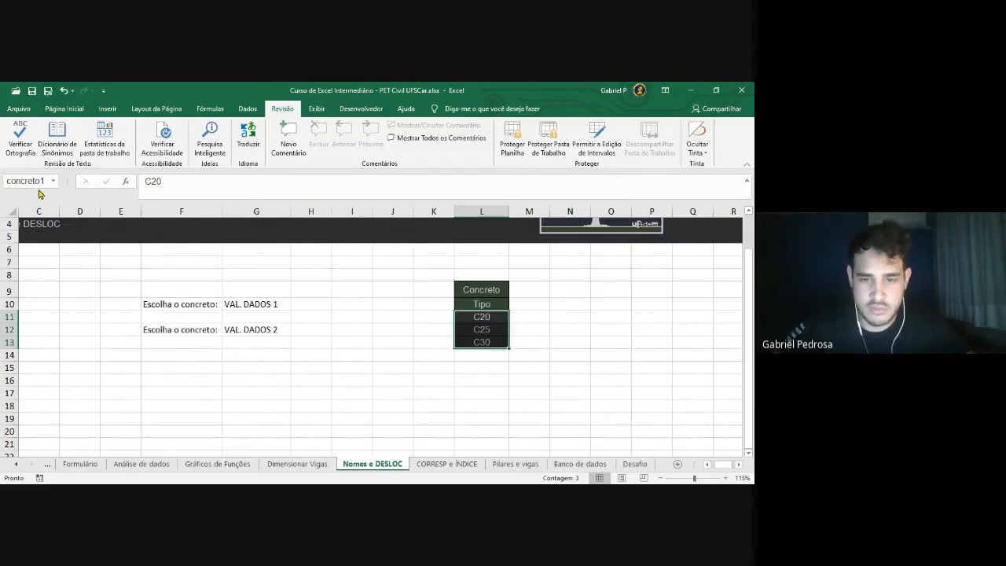
click(397, 369)
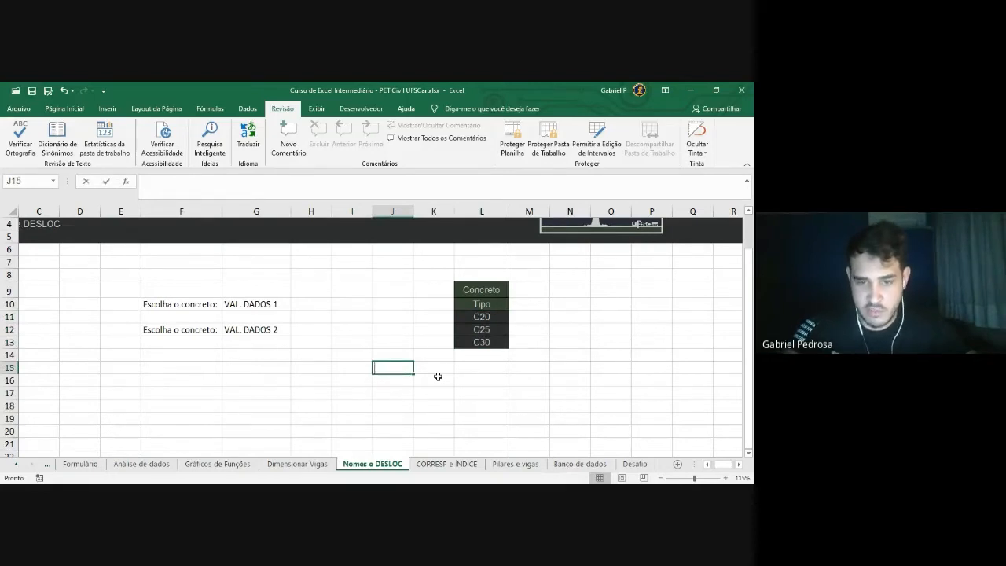
text(=concreto1)
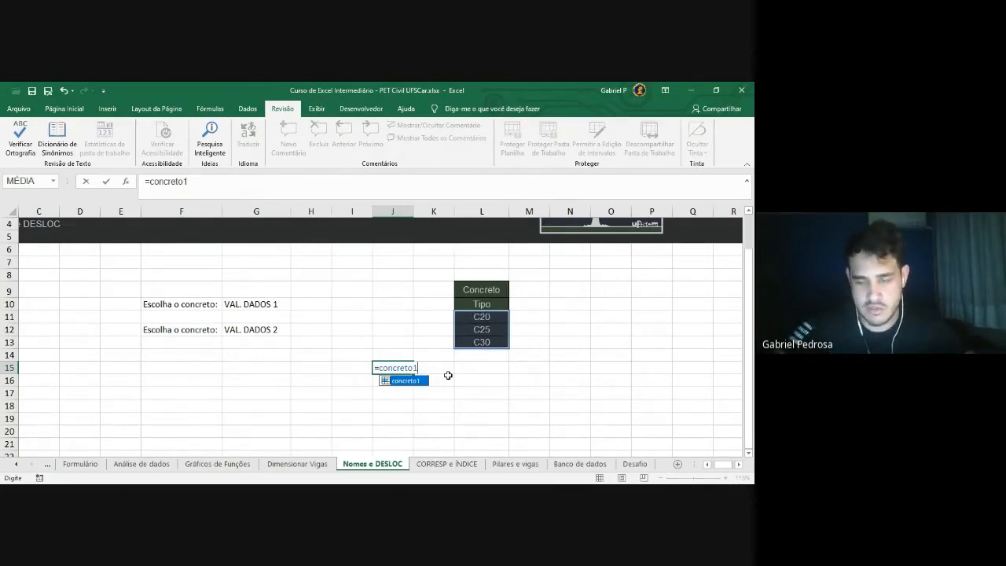
key(Return)
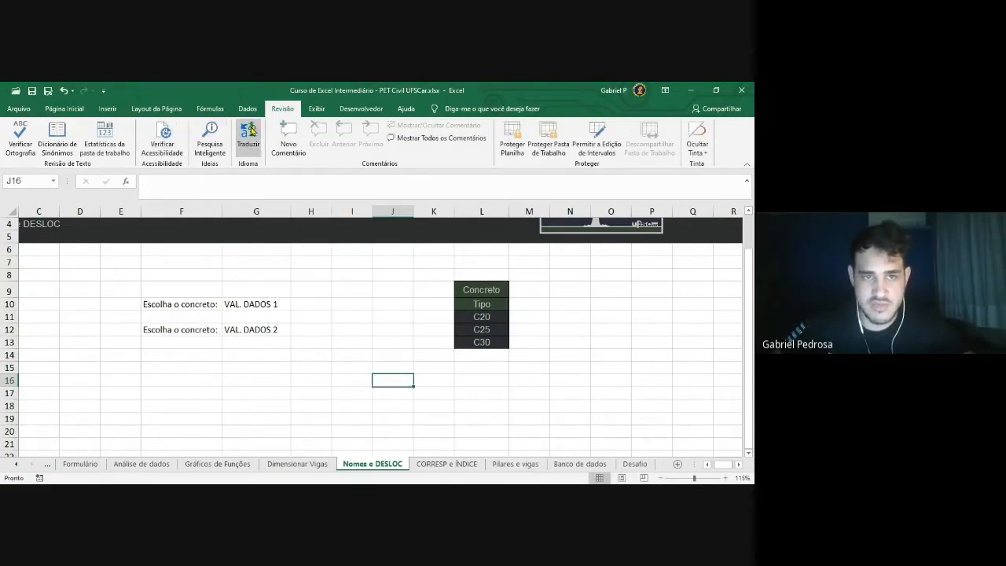
click(213, 111)
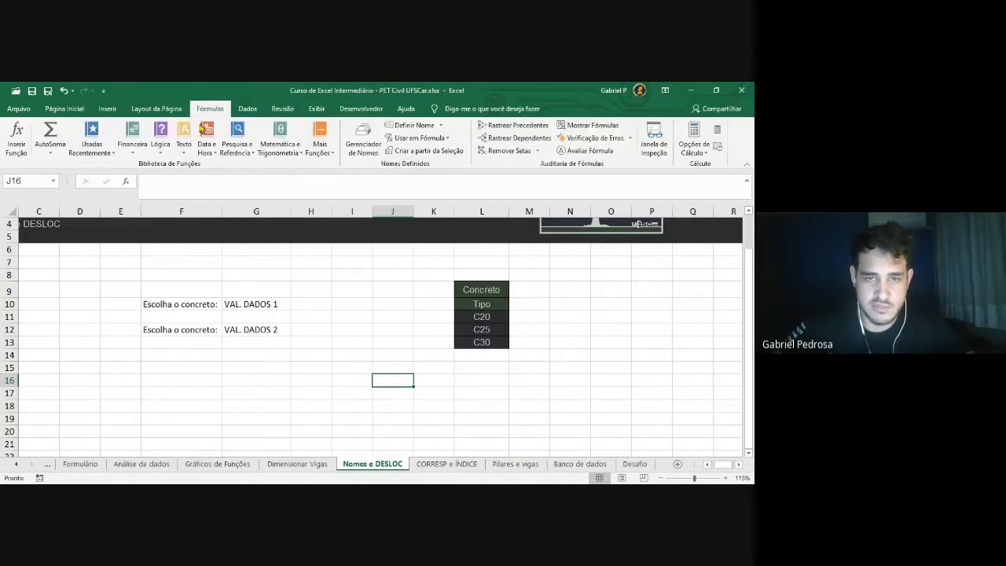
click(362, 153)
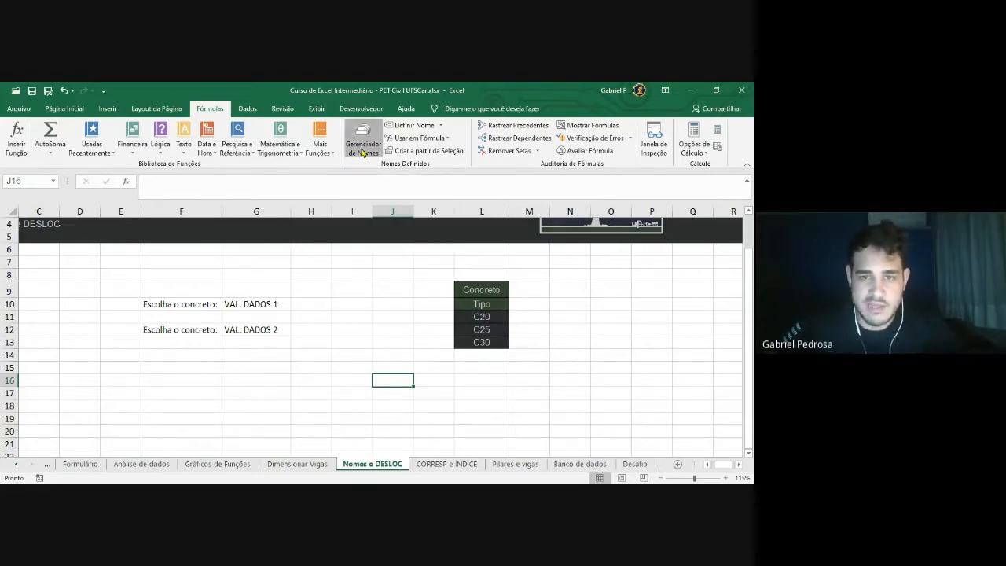
drag(488, 150, 197, 111)
drag(361, 104, 349, 122)
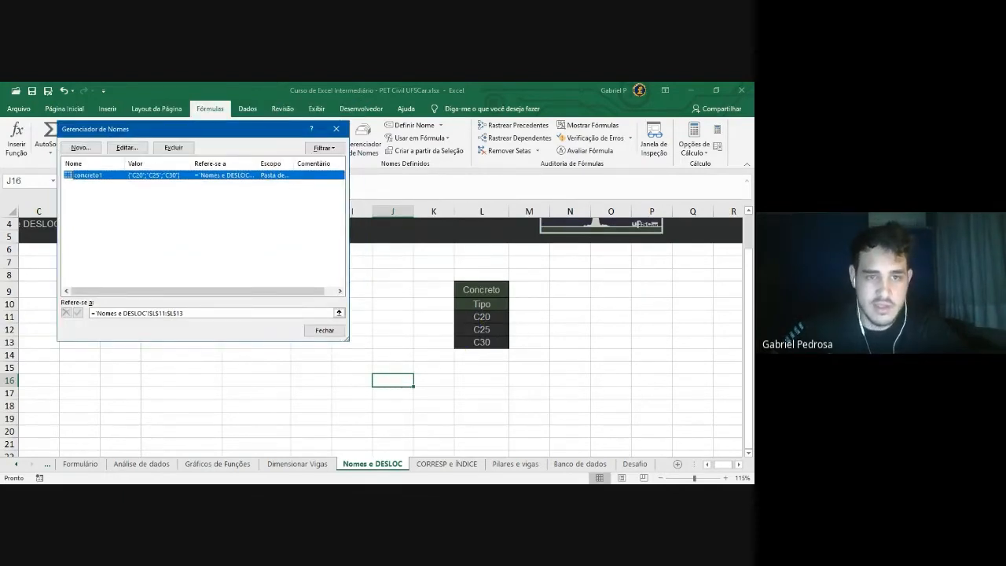
drag(210, 130, 240, 132)
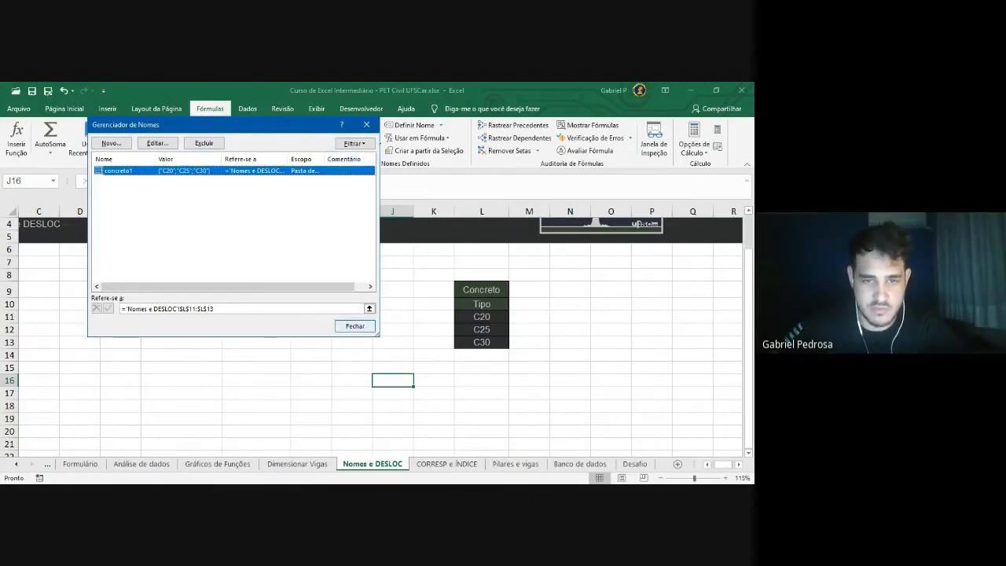
click(354, 326)
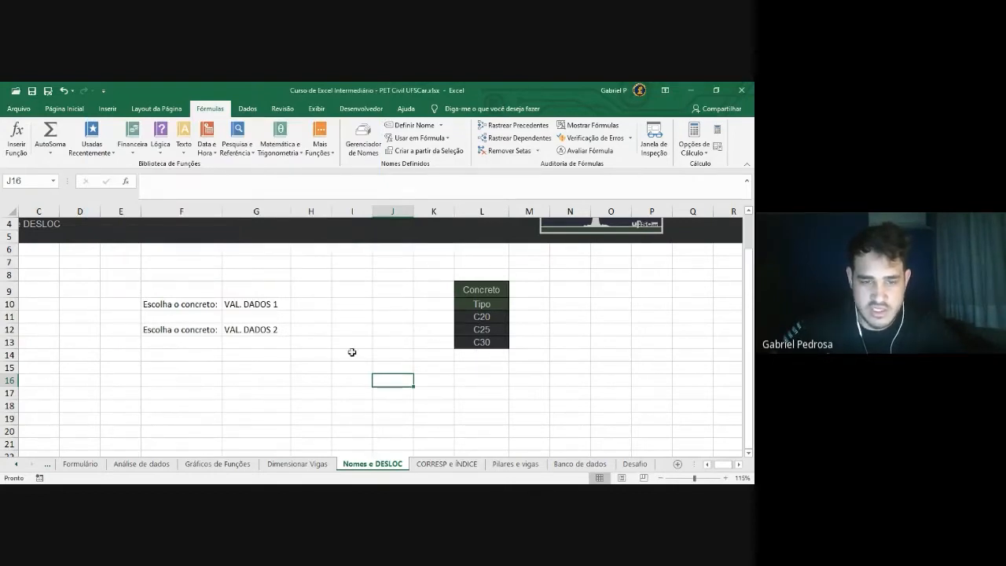
Give G10 a List data validation with source =concreto1
click(261, 305)
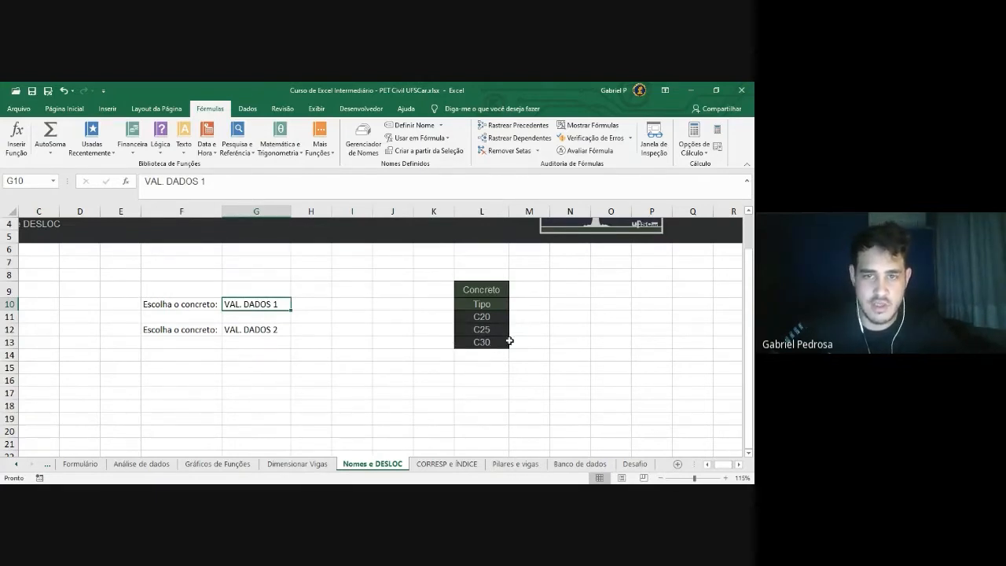
click(248, 109)
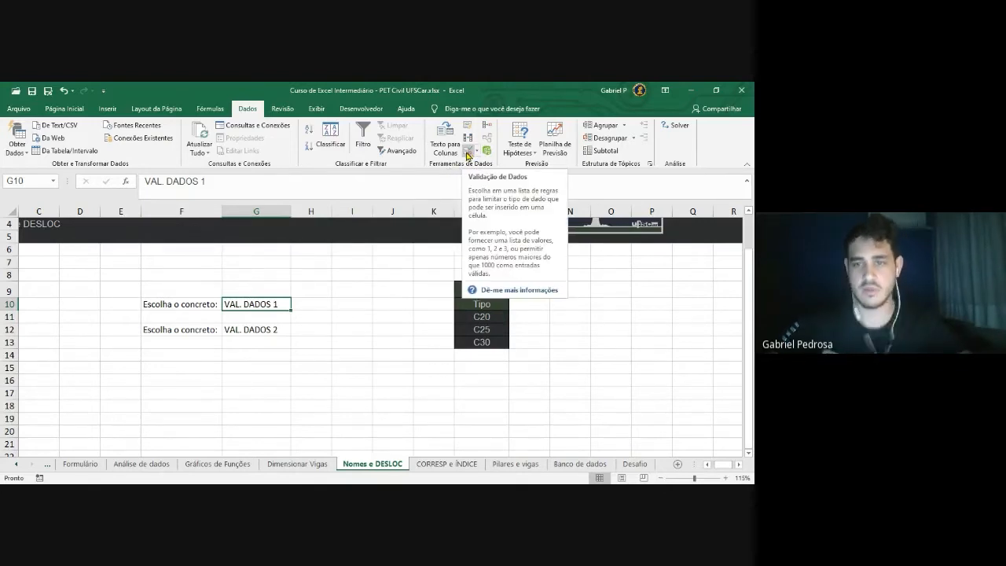
click(472, 155)
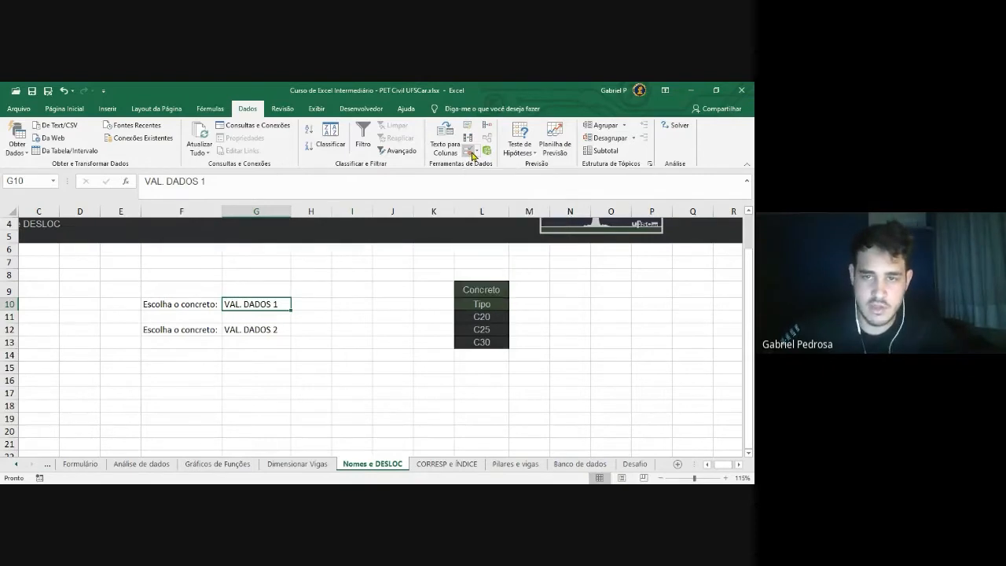
drag(307, 147, 429, 134)
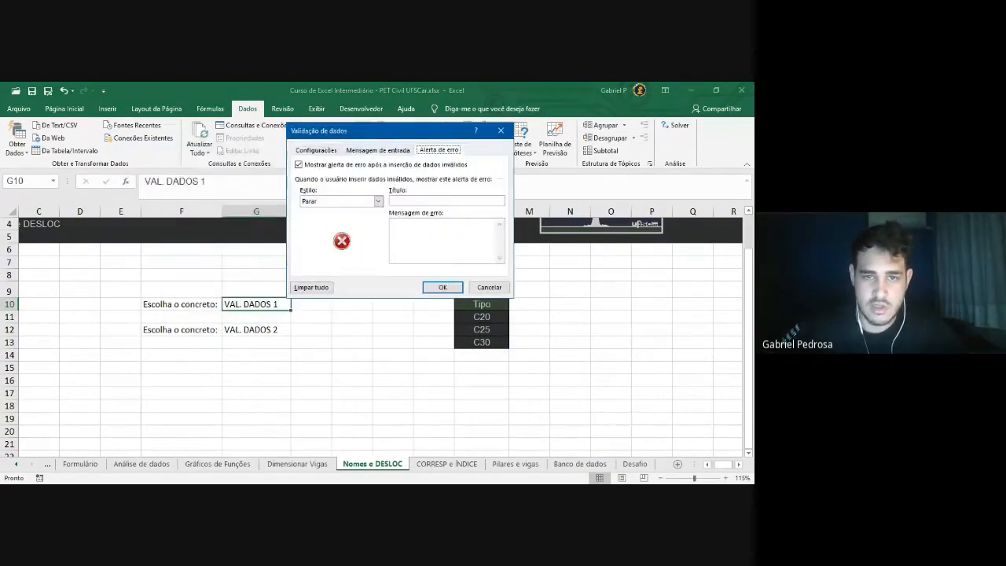
click(379, 151)
click(439, 150)
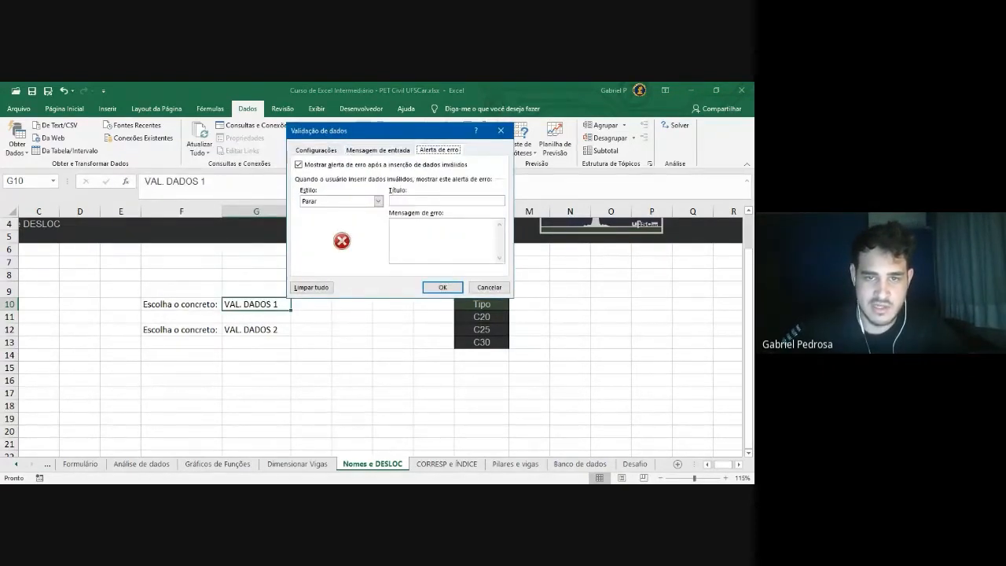
click(316, 150)
click(376, 186)
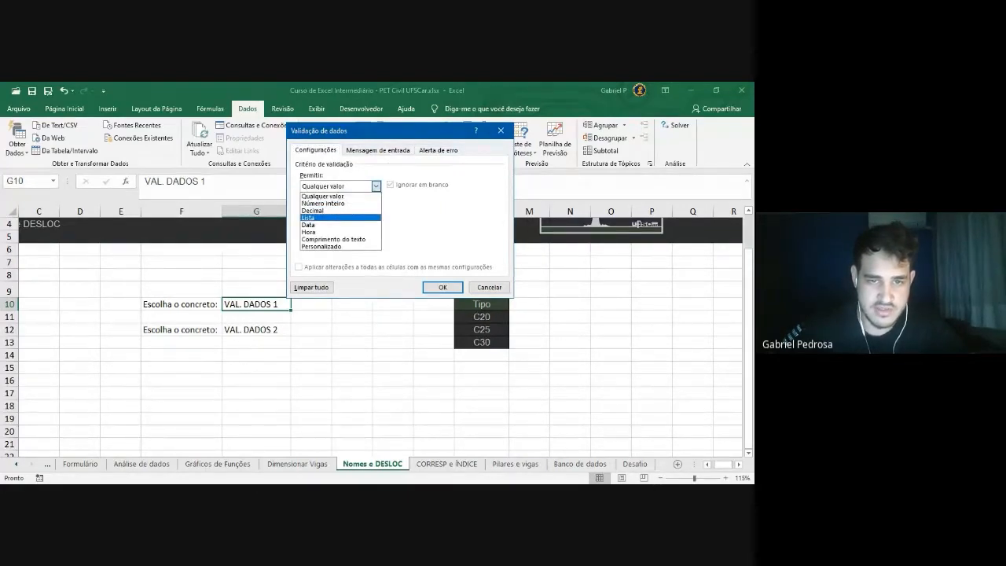
click(315, 217)
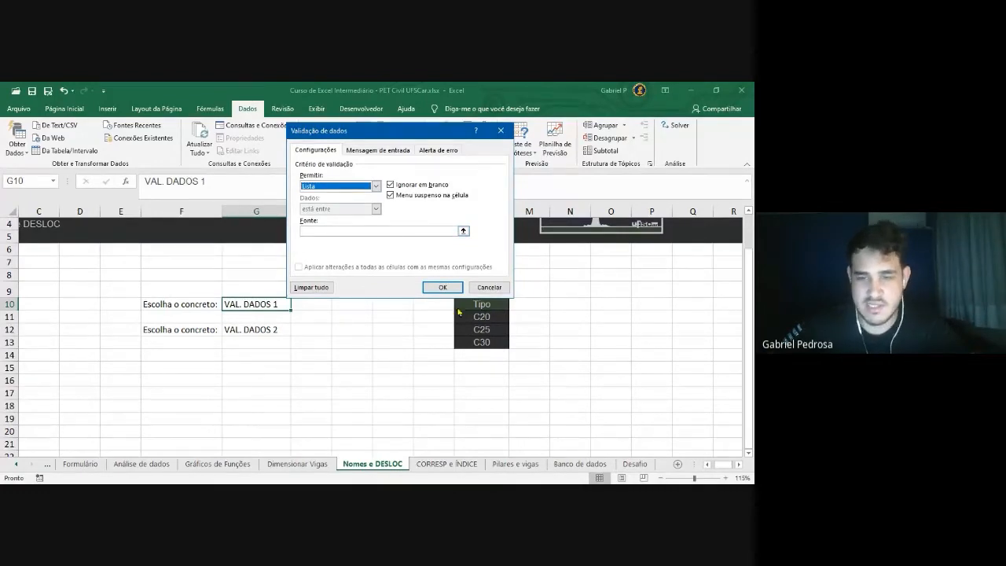
click(369, 231)
text(=)
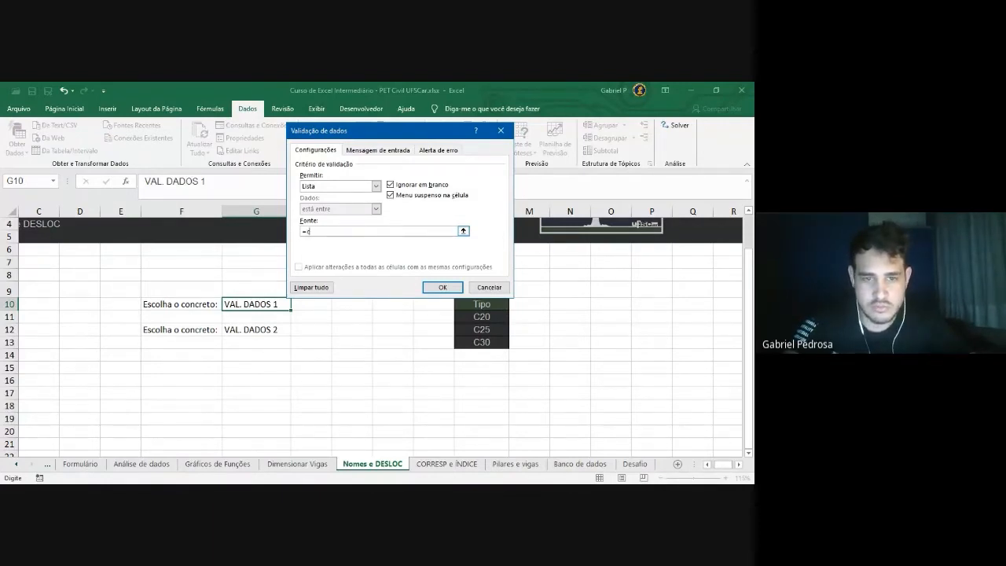
text(concreto1)
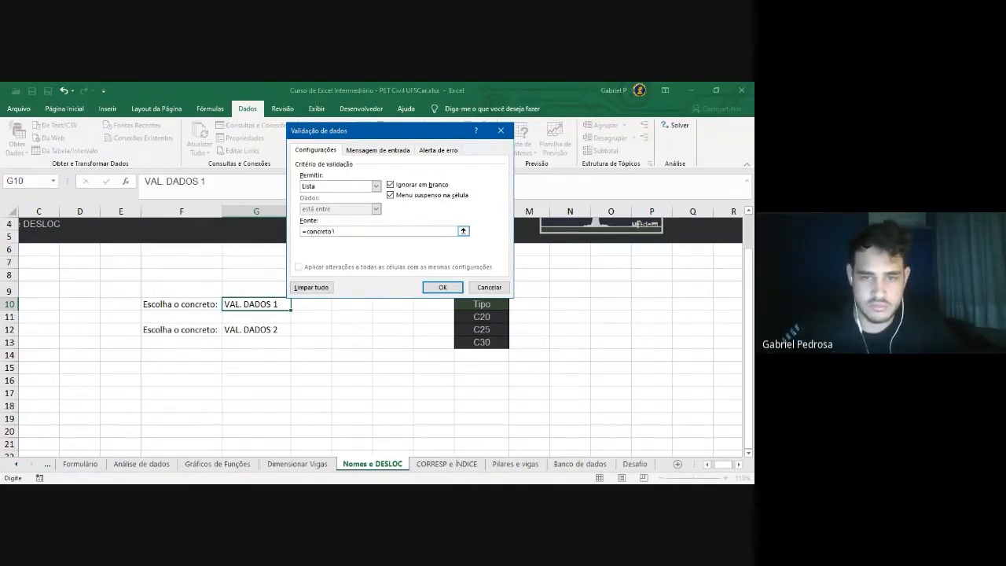
drag(437, 130, 451, 126)
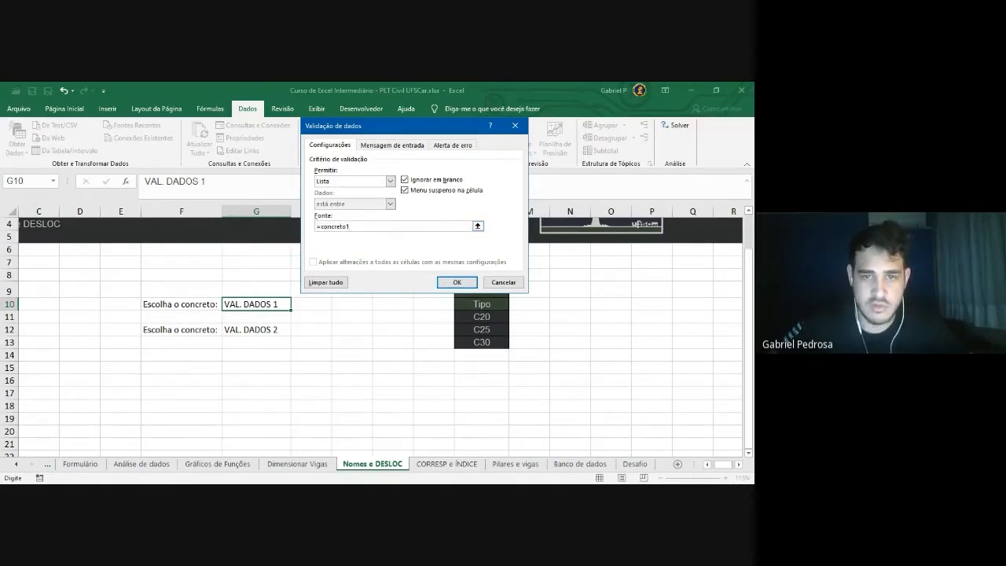
drag(354, 227, 289, 228)
click(359, 226)
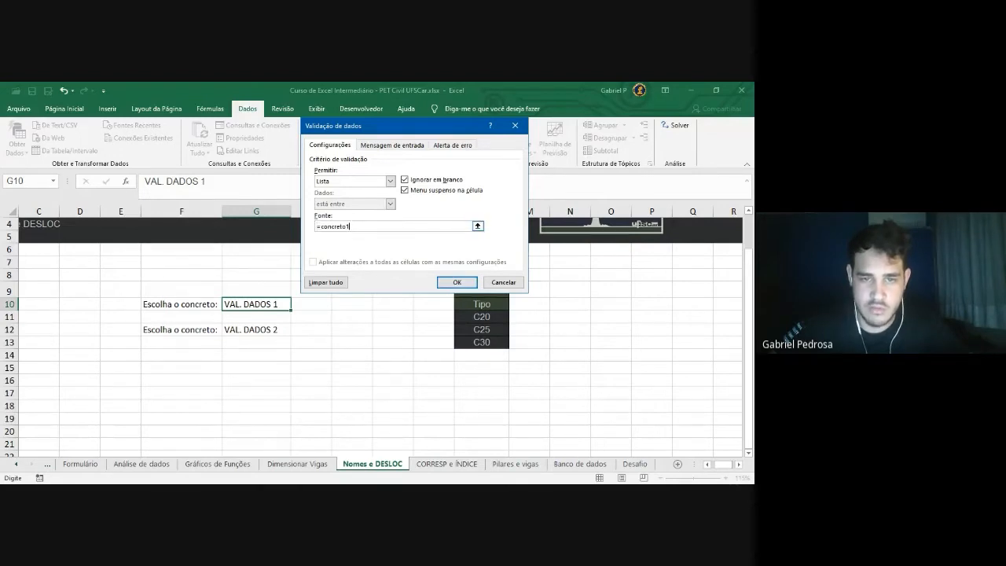
click(457, 282)
Try C20, C25 and C30 in G10's dropdown, leaving it on C20
click(295, 305)
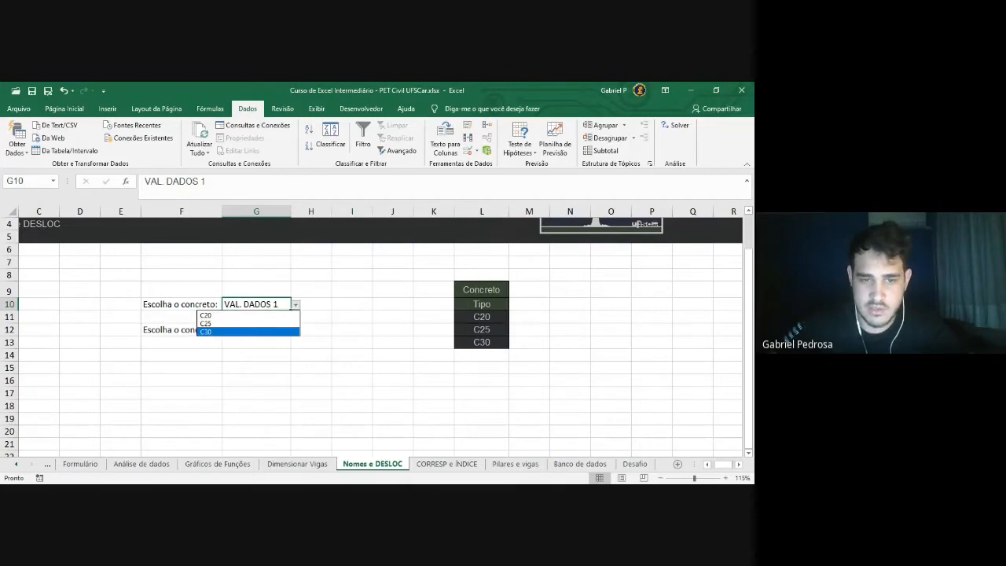
click(225, 315)
click(296, 305)
click(292, 323)
click(296, 305)
click(289, 331)
click(296, 305)
click(228, 315)
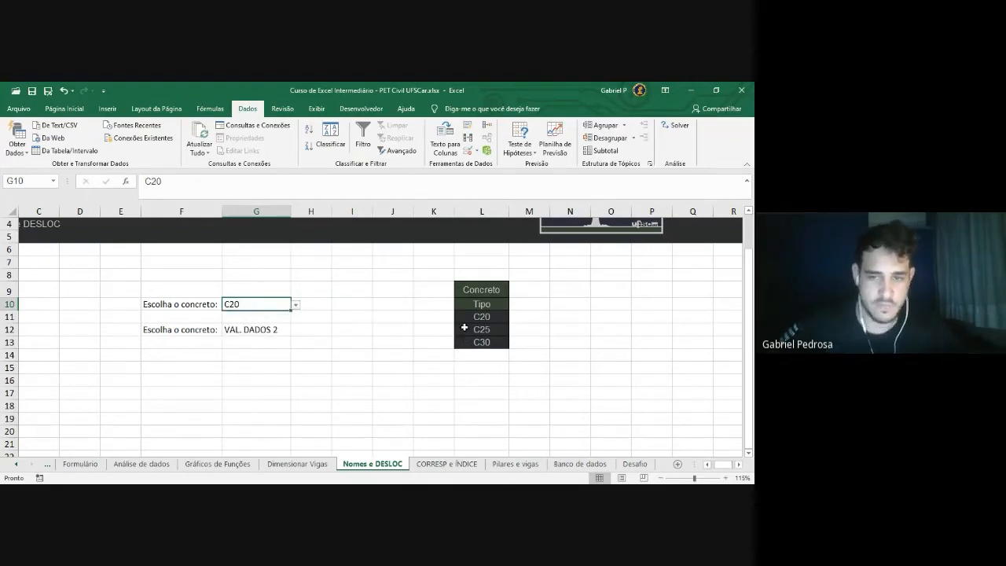
drag(491, 318, 482, 342)
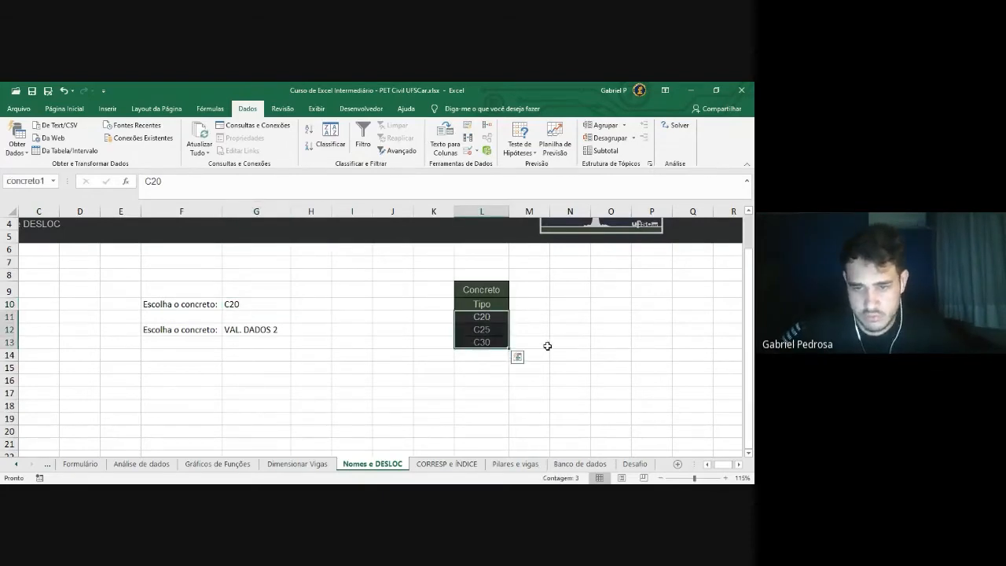
click(486, 357)
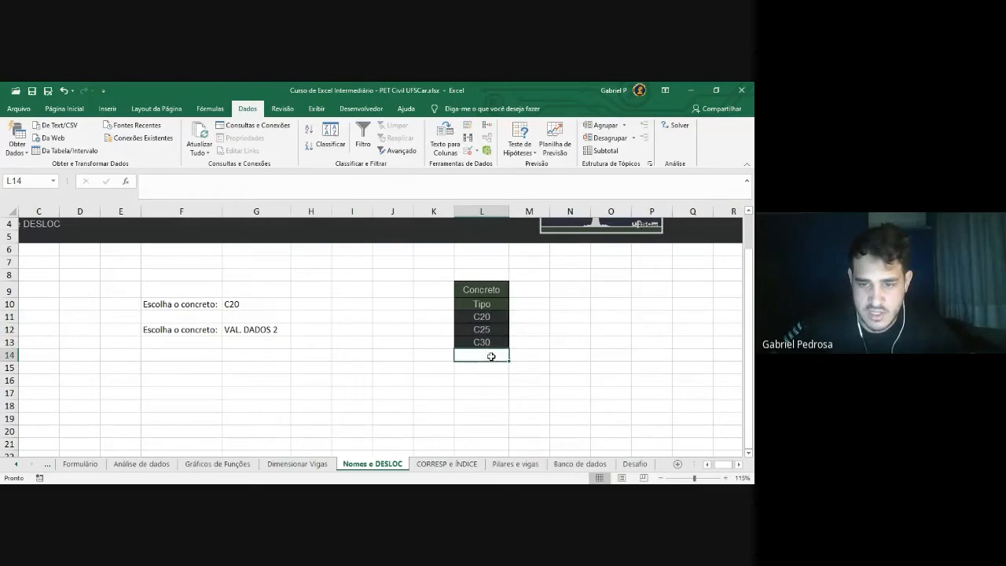
text(C)
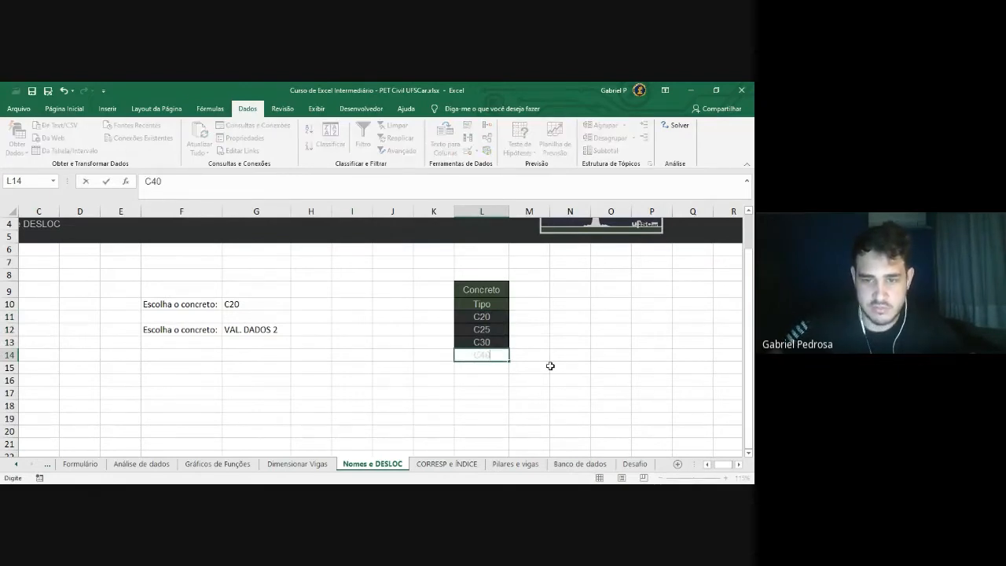
text(40)
key(Return)
drag(492, 356, 486, 419)
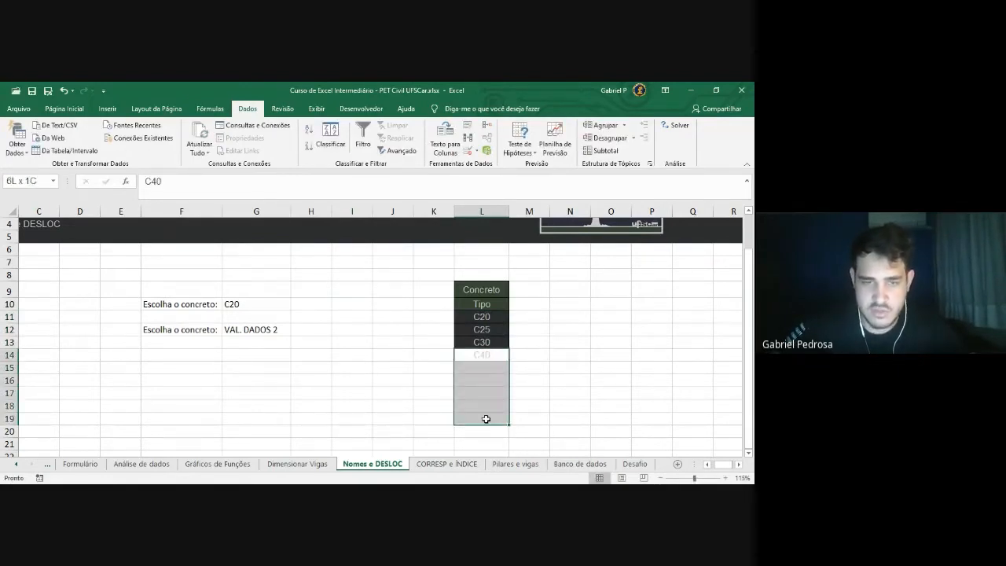
click(65, 108)
click(178, 150)
click(177, 203)
click(247, 111)
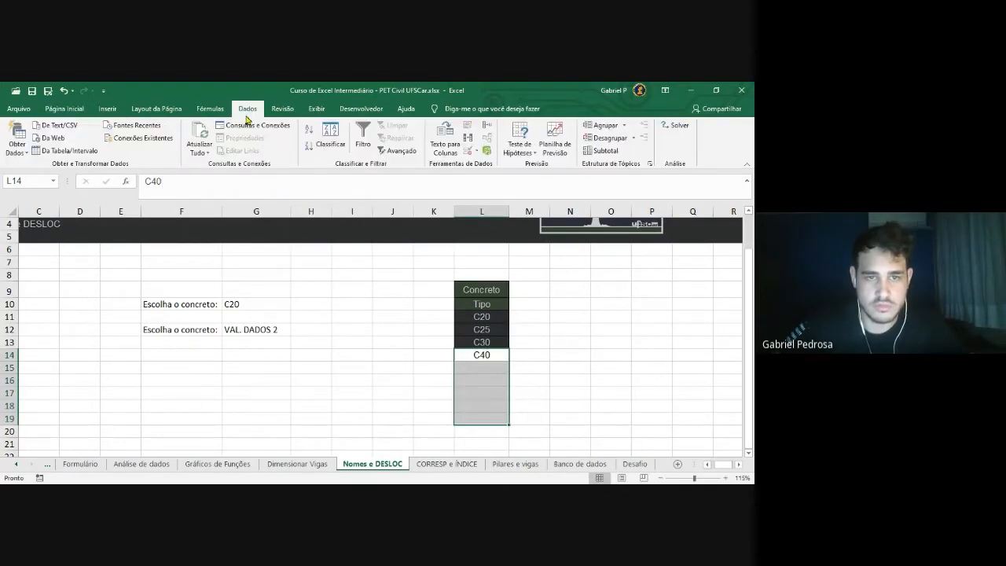
click(555, 342)
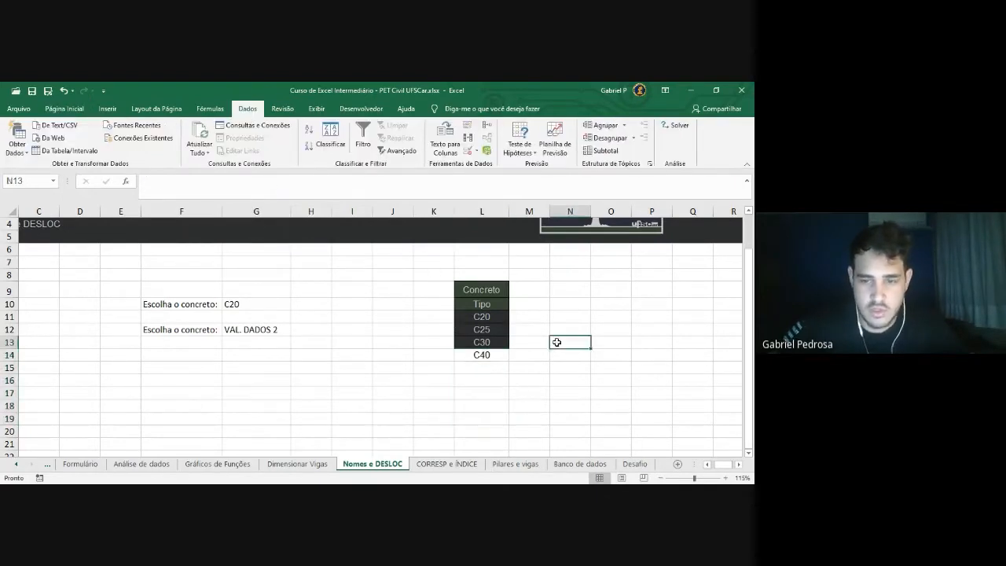
click(492, 370)
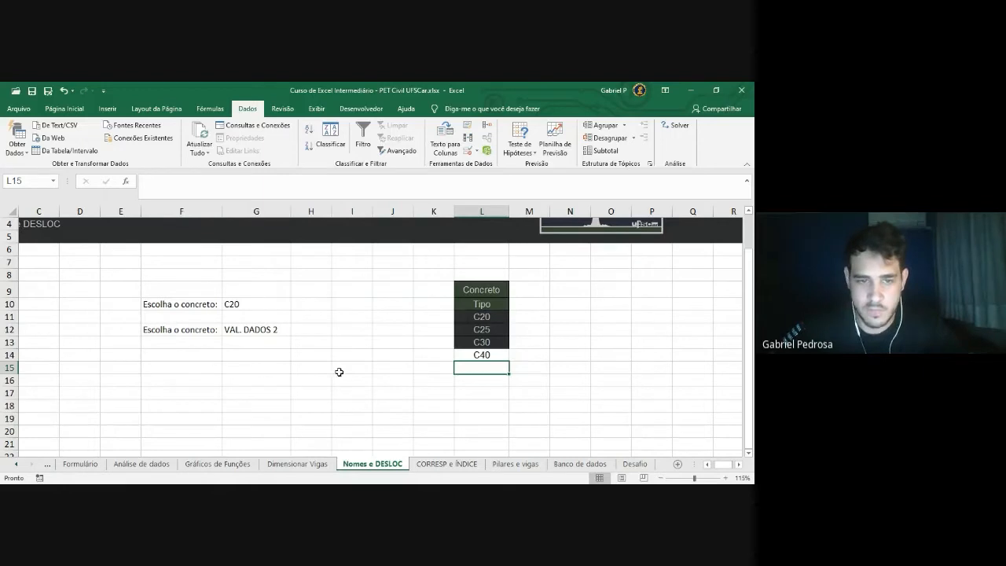
click(266, 307)
click(295, 304)
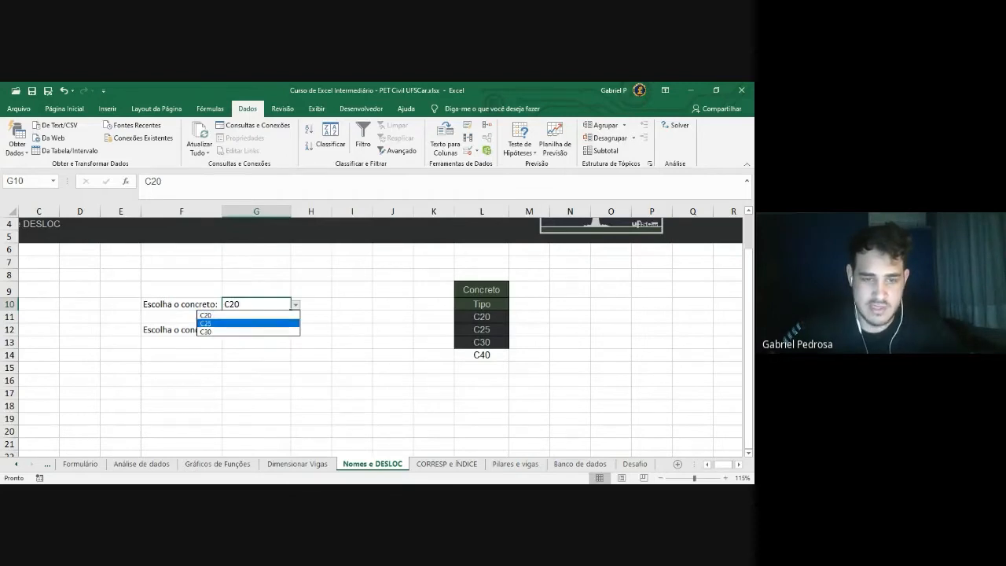
click(295, 309)
drag(481, 318, 489, 346)
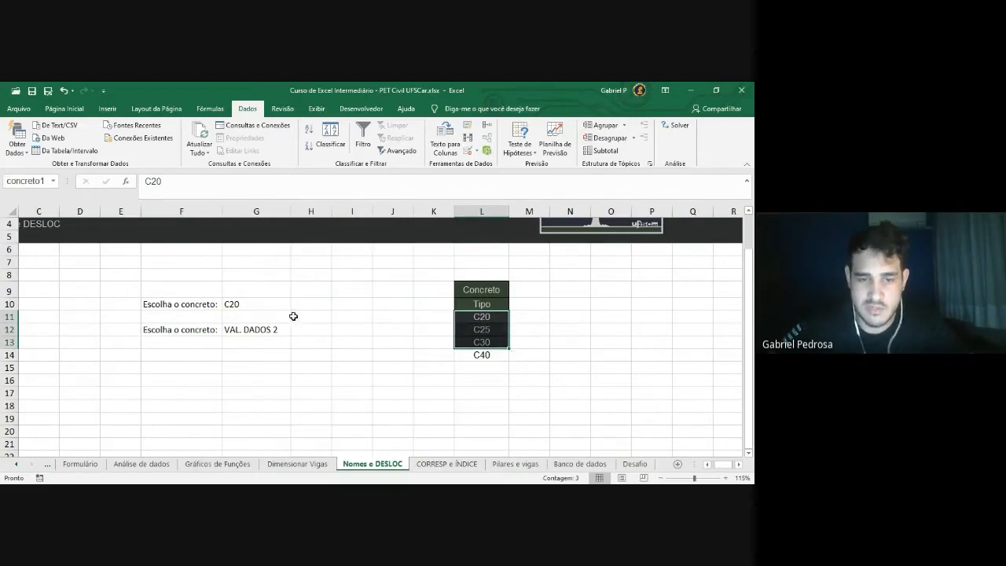
click(485, 368)
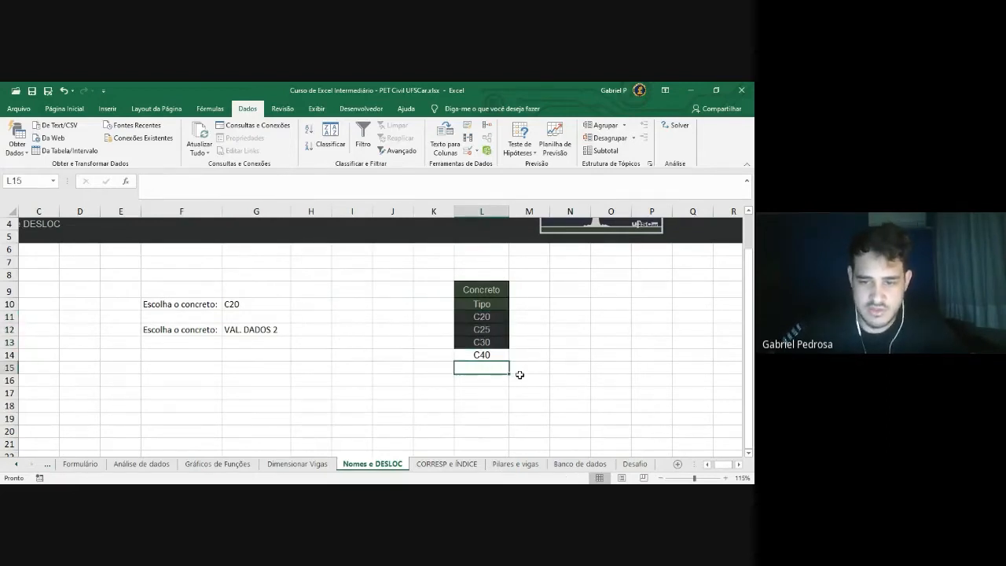
text(C50)
key(Return)
click(285, 304)
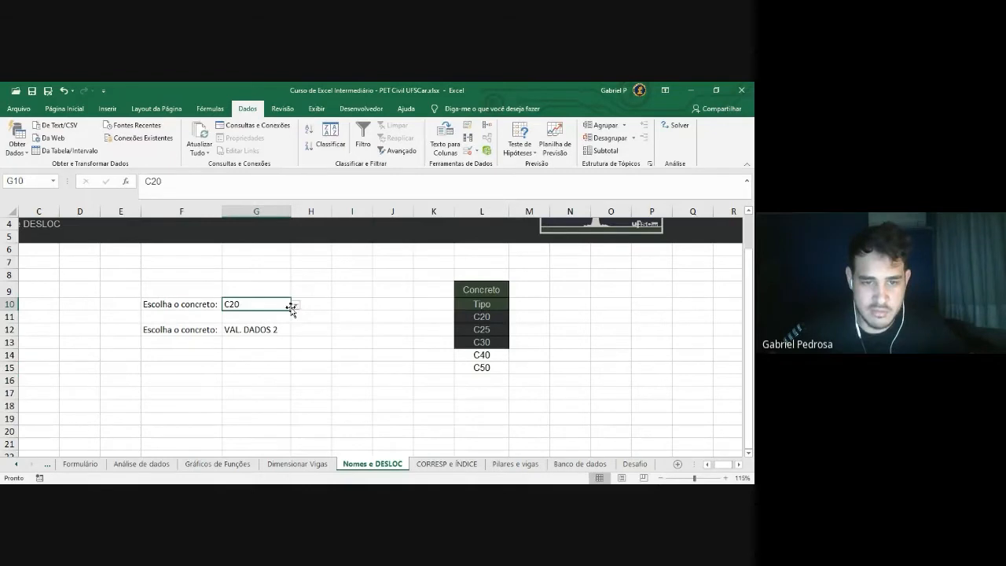
click(296, 306)
click(296, 309)
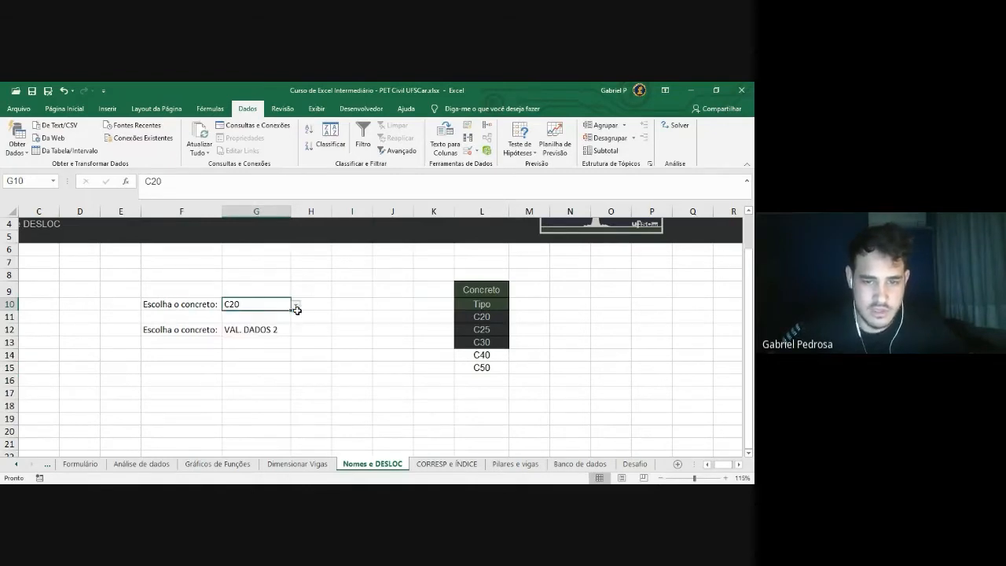
click(297, 309)
click(297, 308)
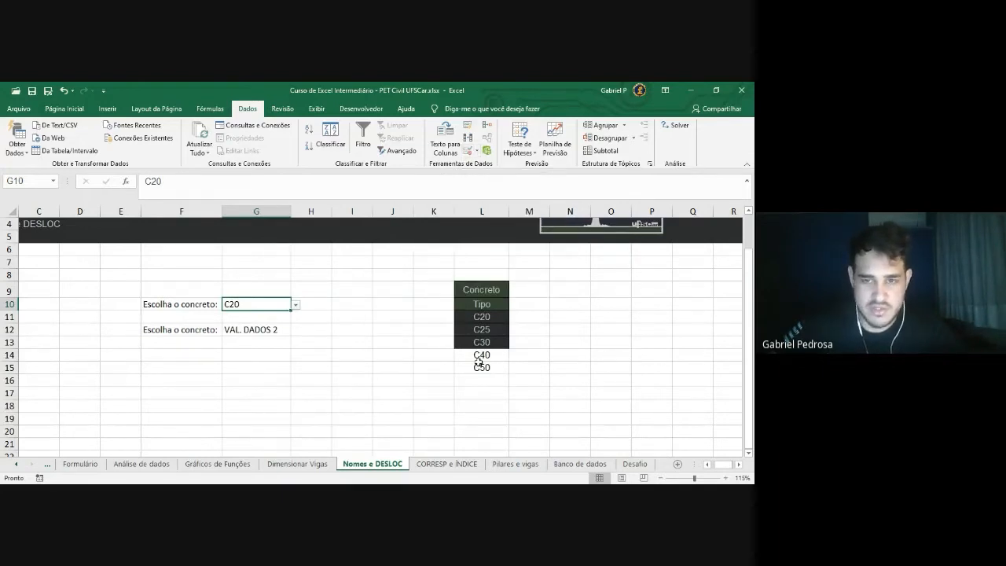
click(519, 343)
drag(488, 317, 491, 355)
click(522, 331)
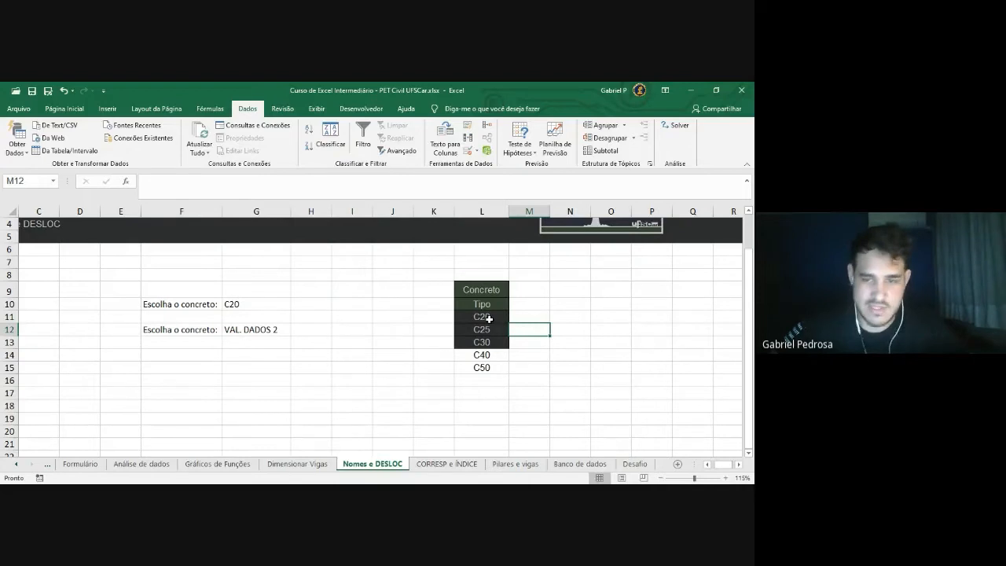
drag(491, 317, 490, 368)
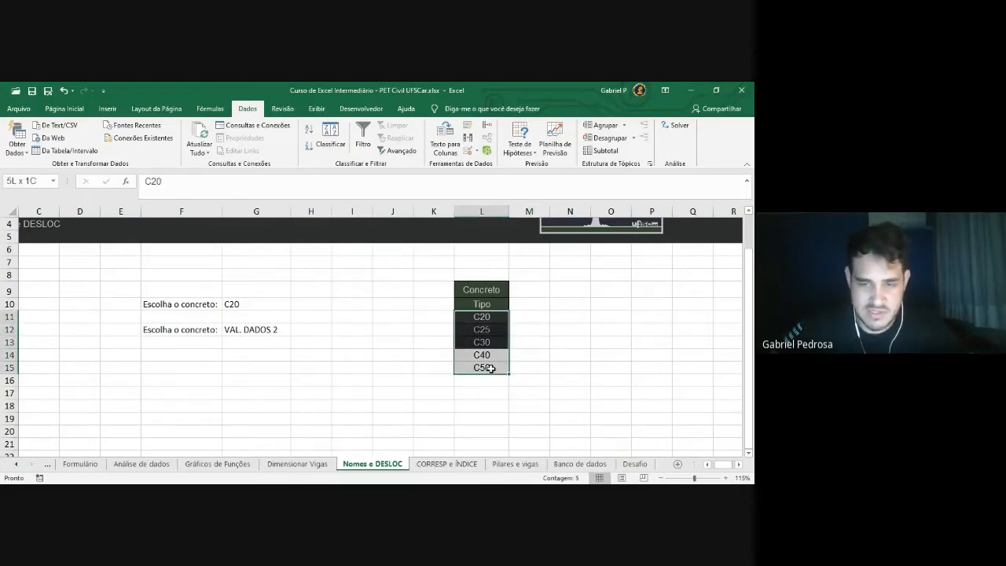
click(542, 331)
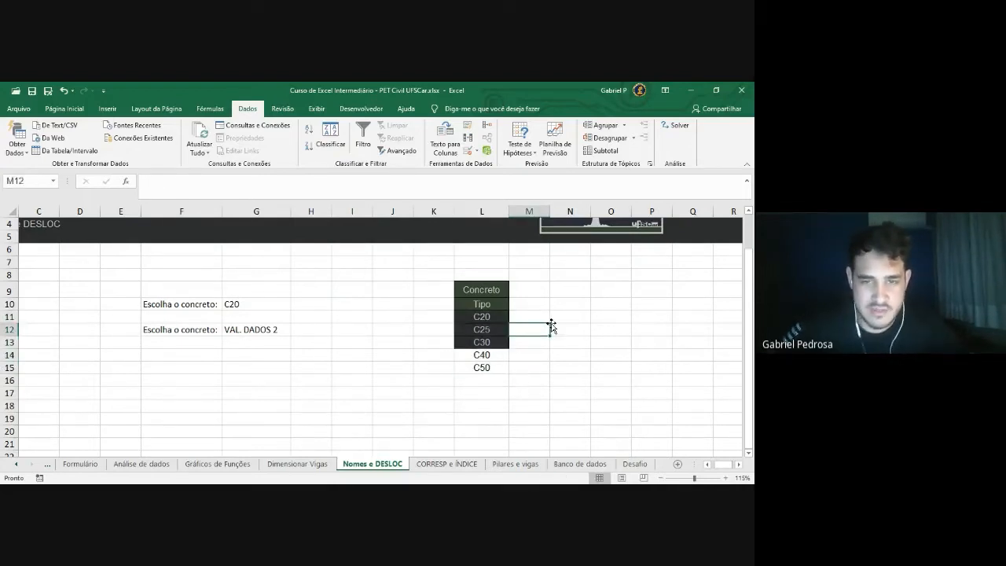
click(487, 382)
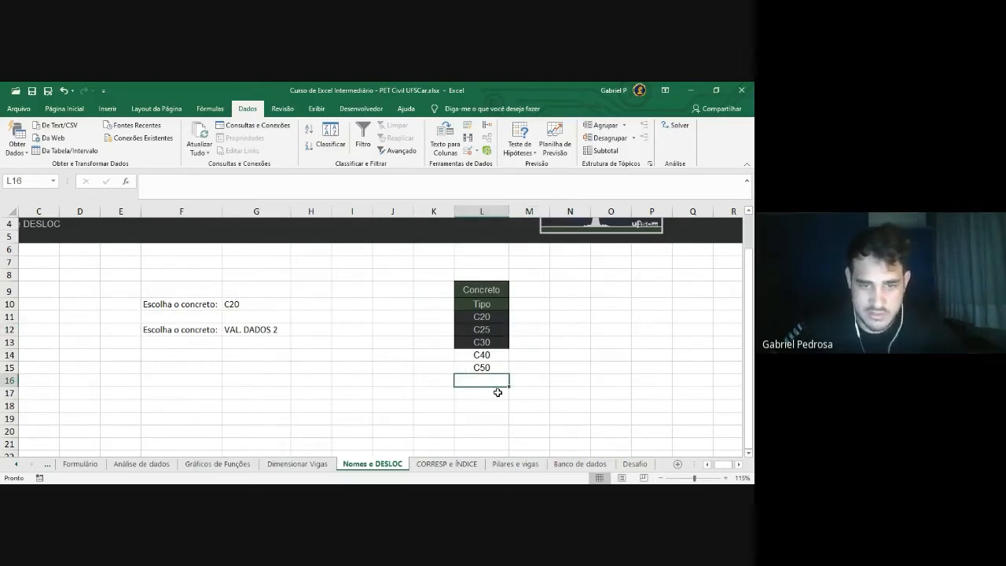
click(263, 307)
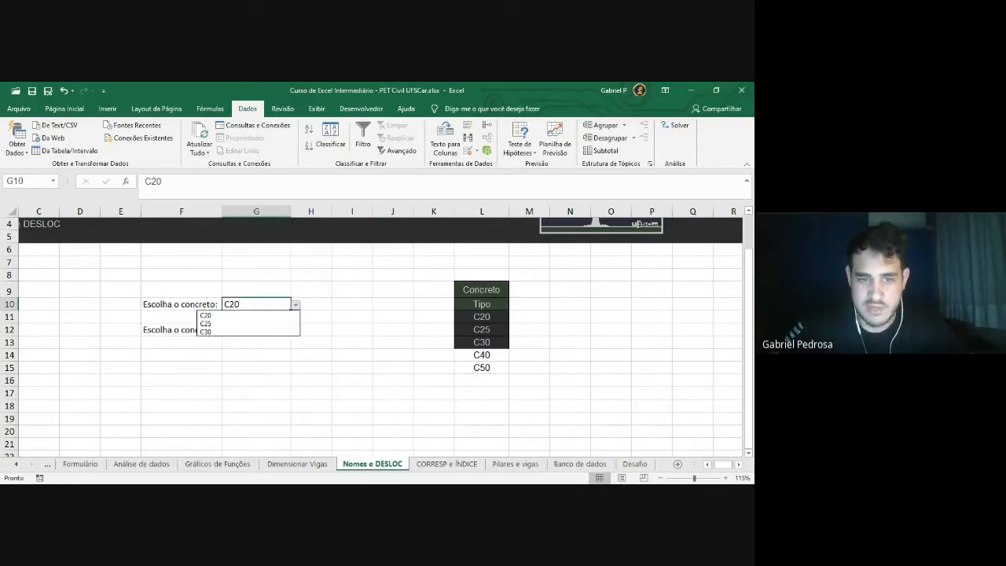
click(295, 305)
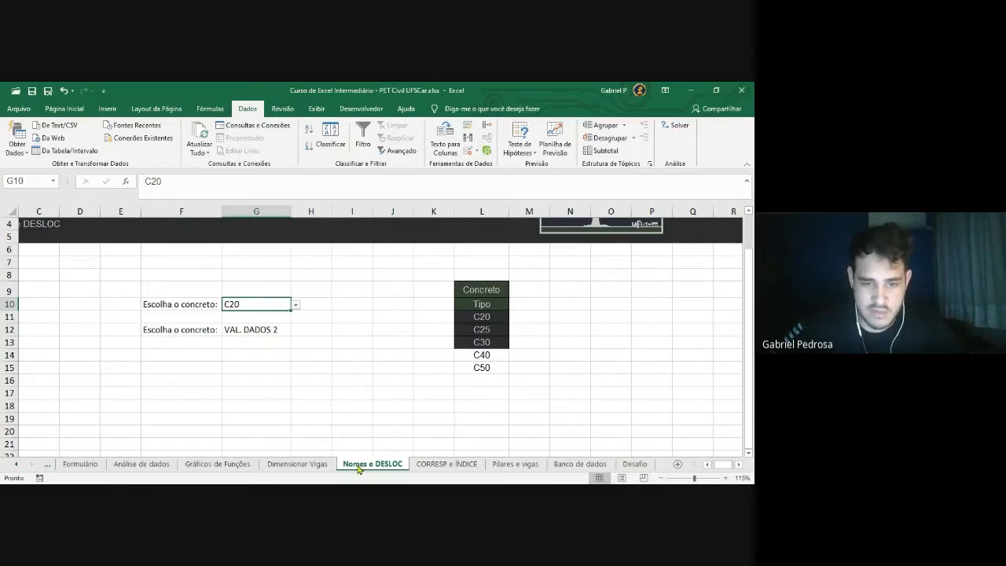
click(214, 367)
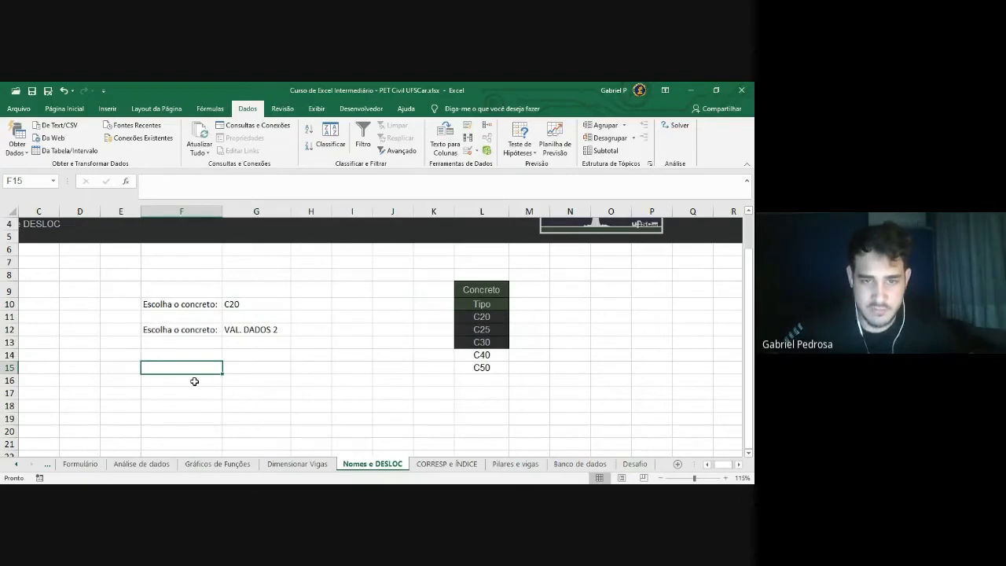
Show the Fórmulas ribbon and start a =DESLOC formula in F16, then cancel it
click(221, 113)
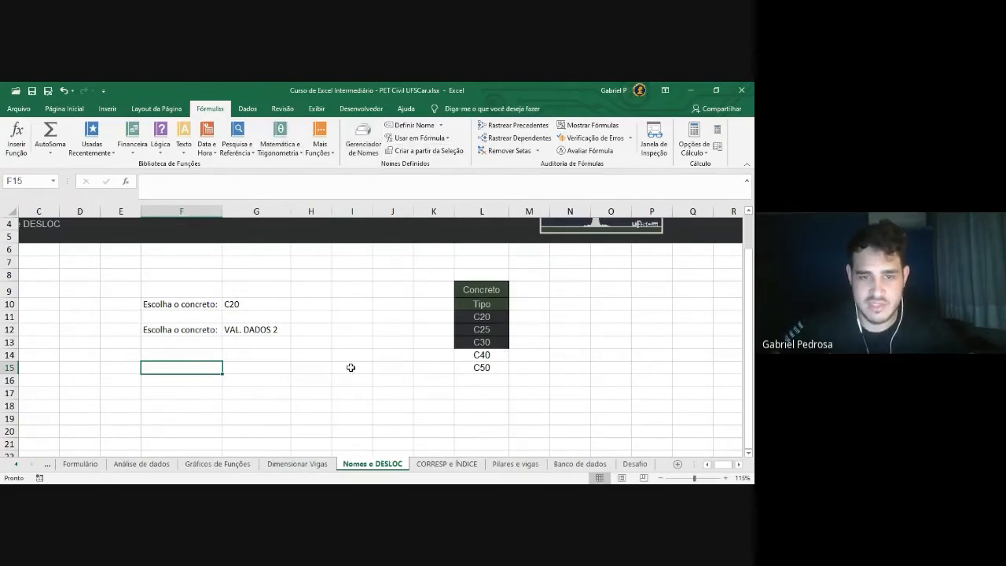
click(257, 419)
click(188, 381)
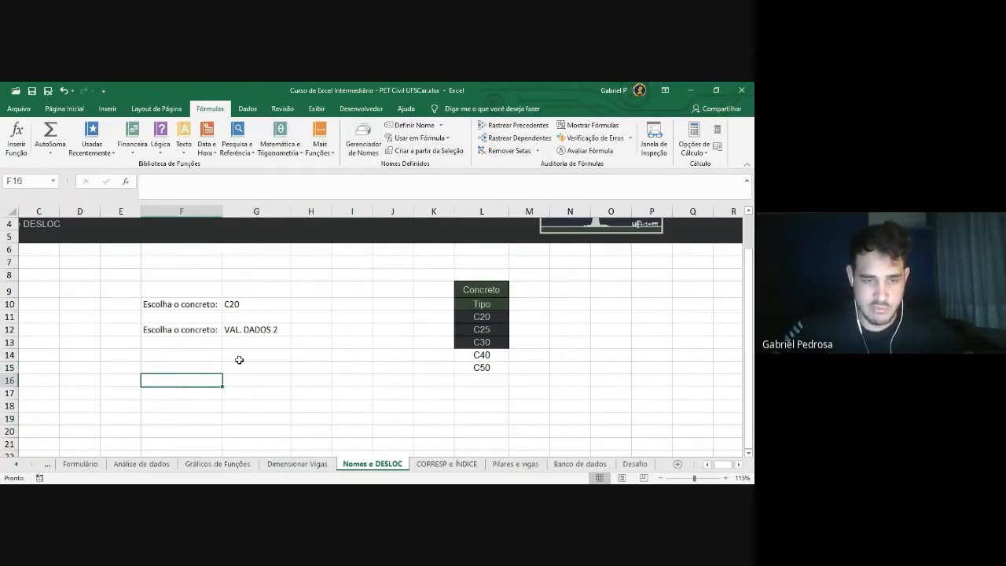
click(197, 405)
click(187, 385)
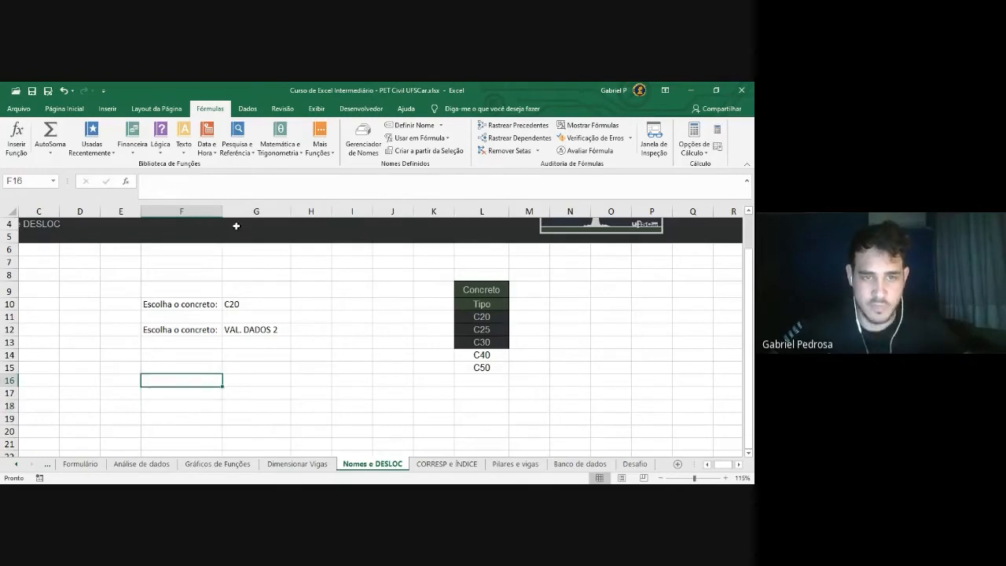
click(256, 187)
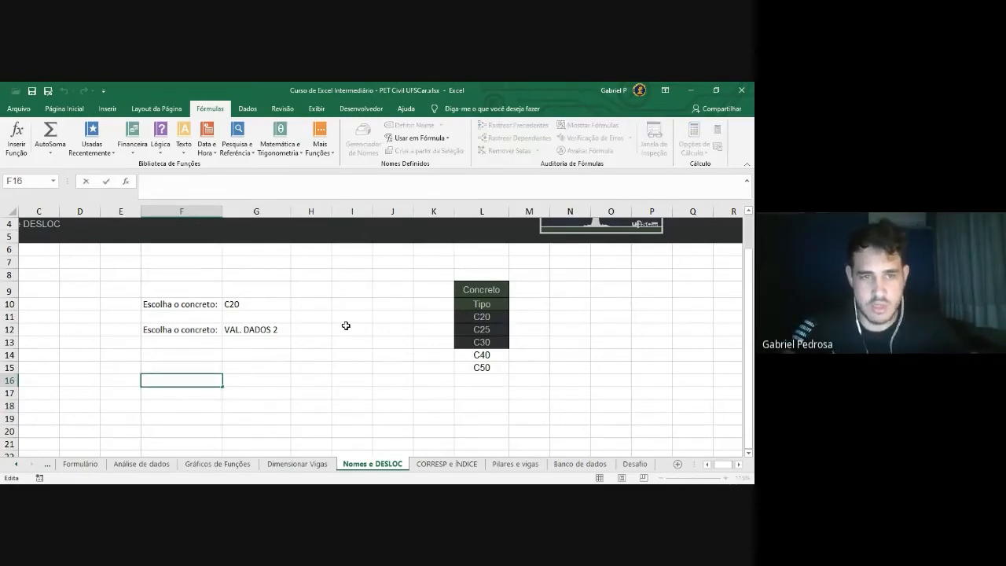
text(=DES)
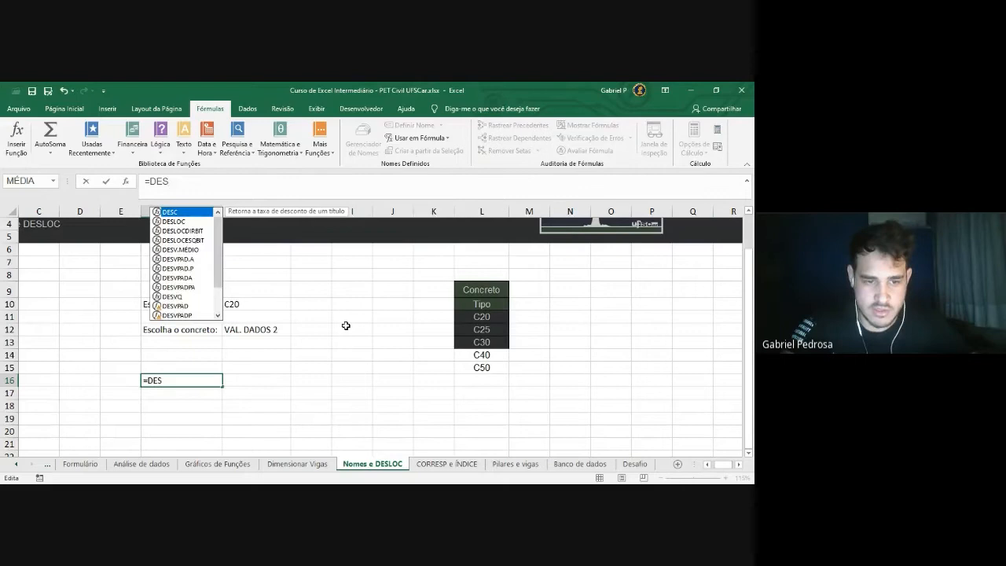
text(LOC)
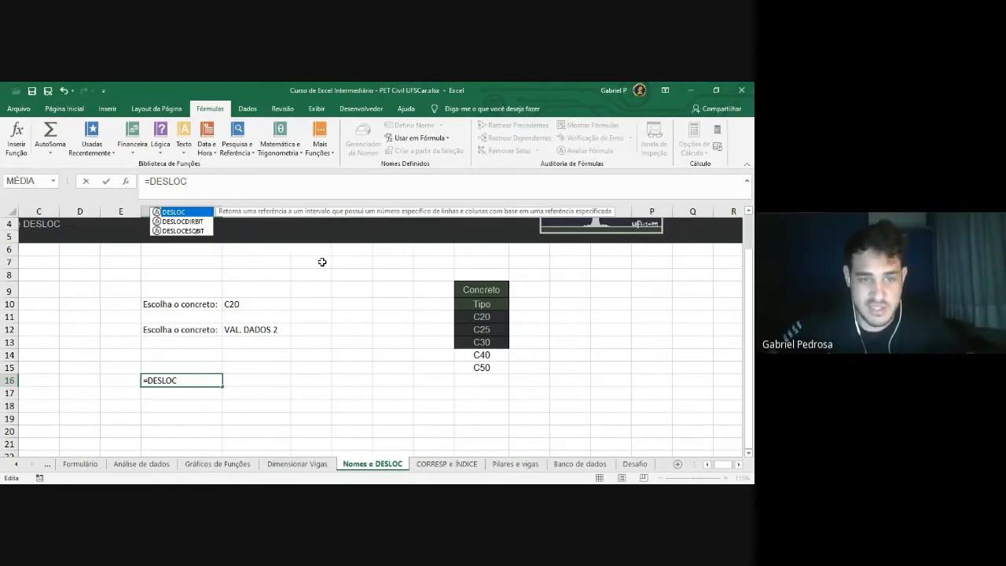
key(Escape)
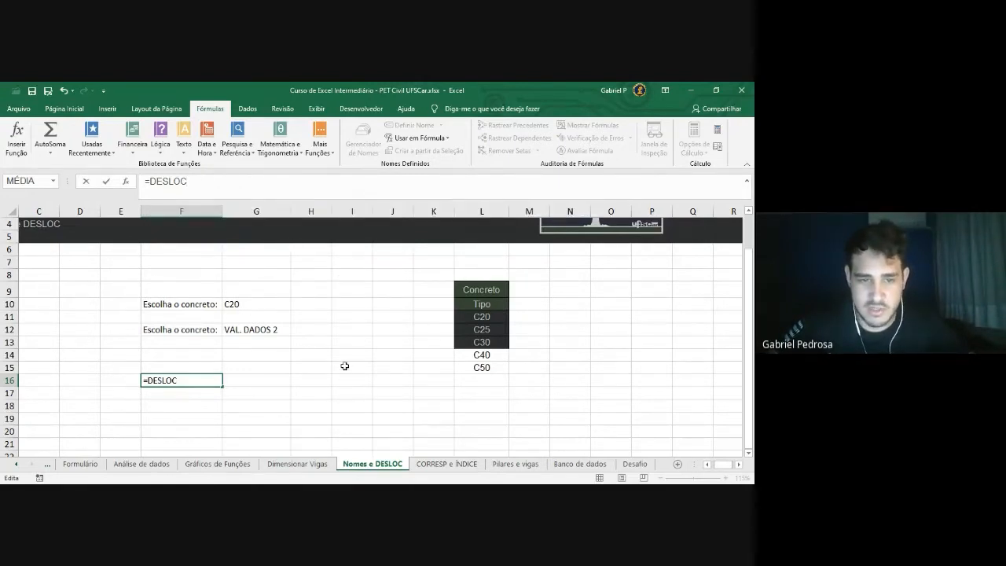
key(Escape)
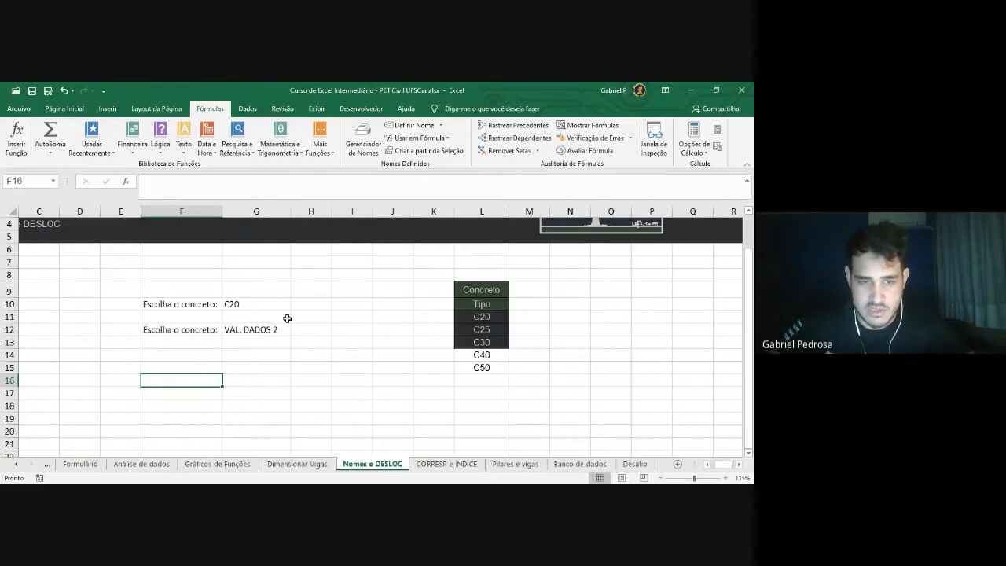
Confirm concreto1 covers only C20–C30, not C40–C50, then return to editing F16
click(247, 305)
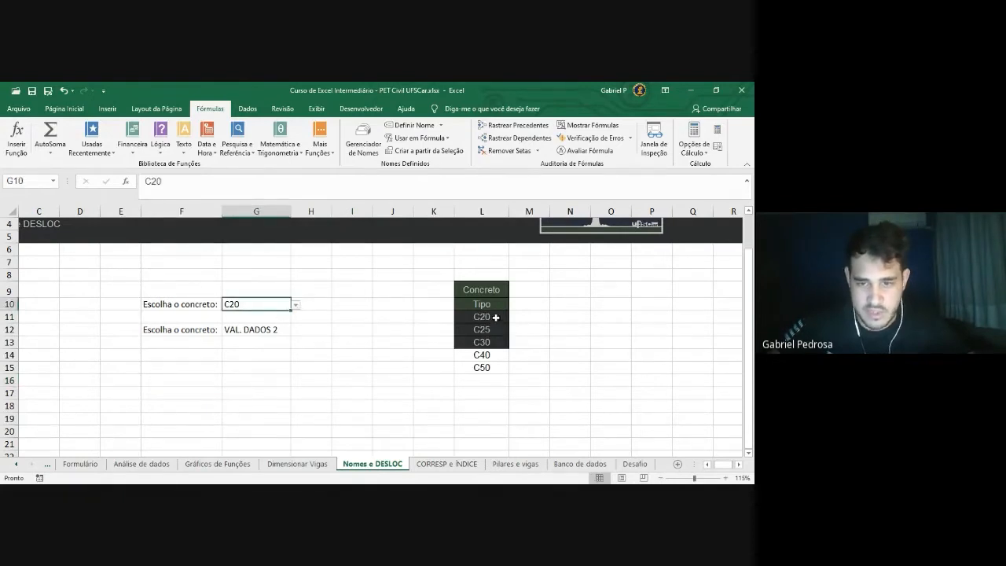
drag(495, 317, 494, 343)
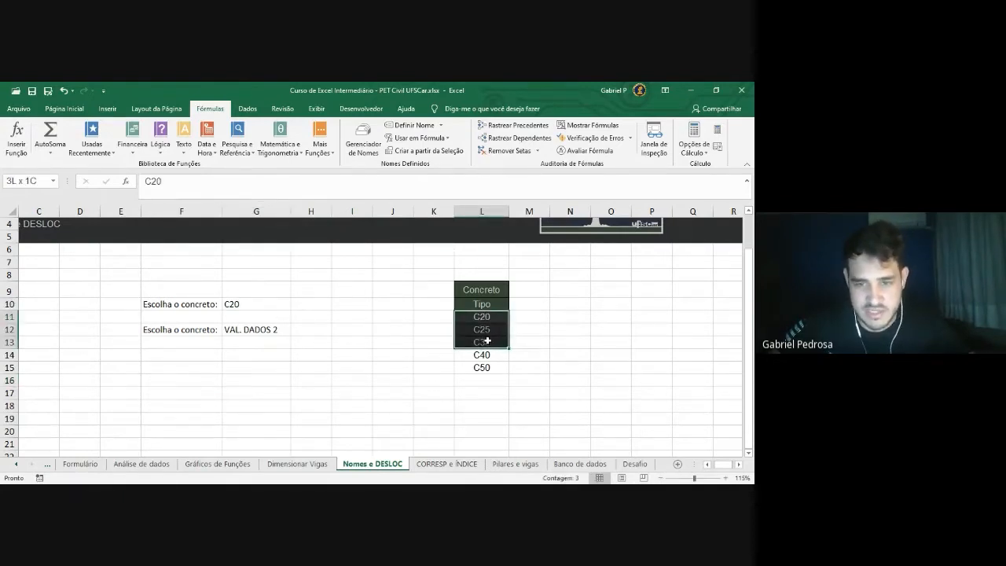
mouse_move(488, 340)
mouse_down()
mouse_move(484, 418)
mouse_move(485, 319)
mouse_move(485, 341)
mouse_up()
click(519, 343)
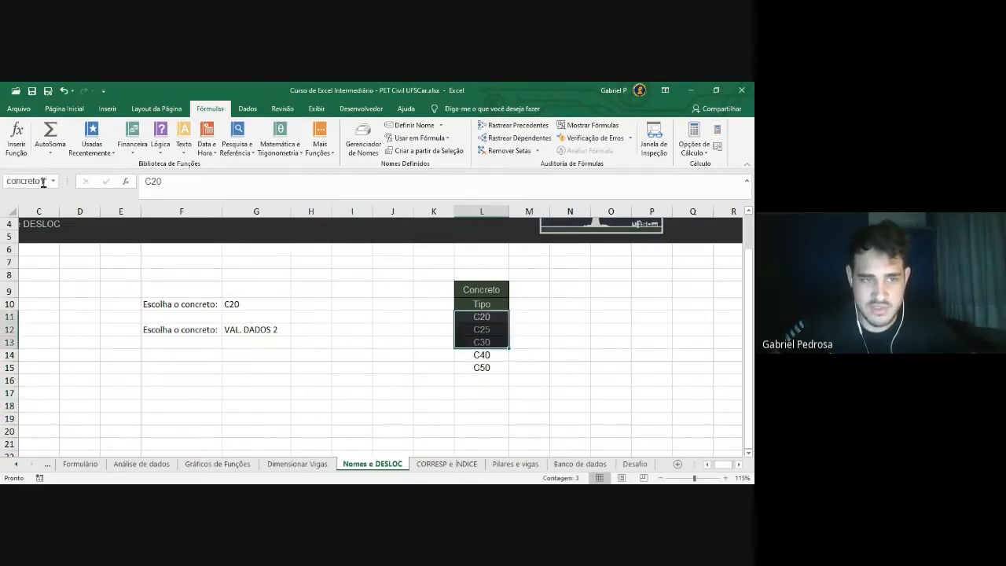
click(522, 318)
drag(488, 318, 486, 356)
click(525, 321)
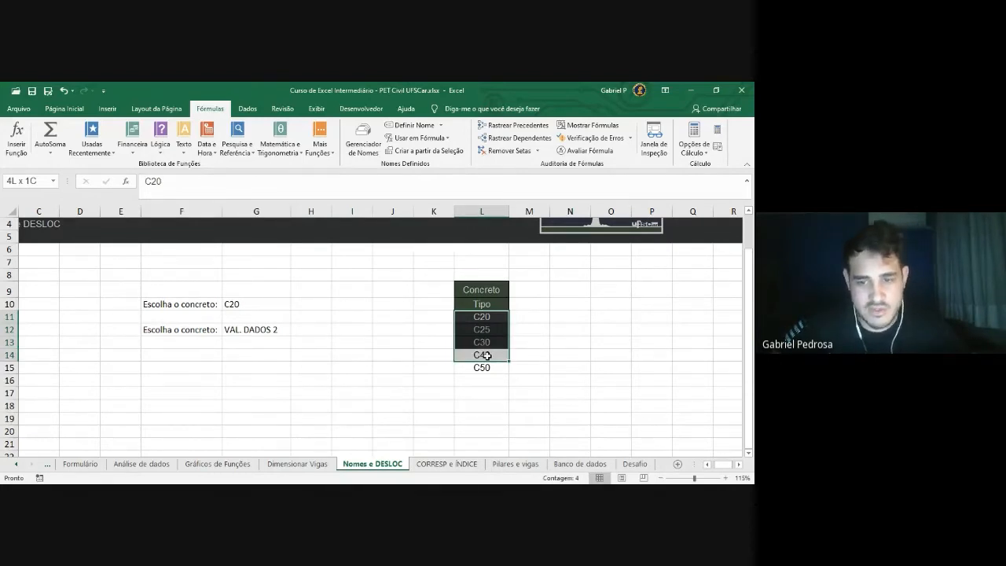
drag(487, 355, 487, 384)
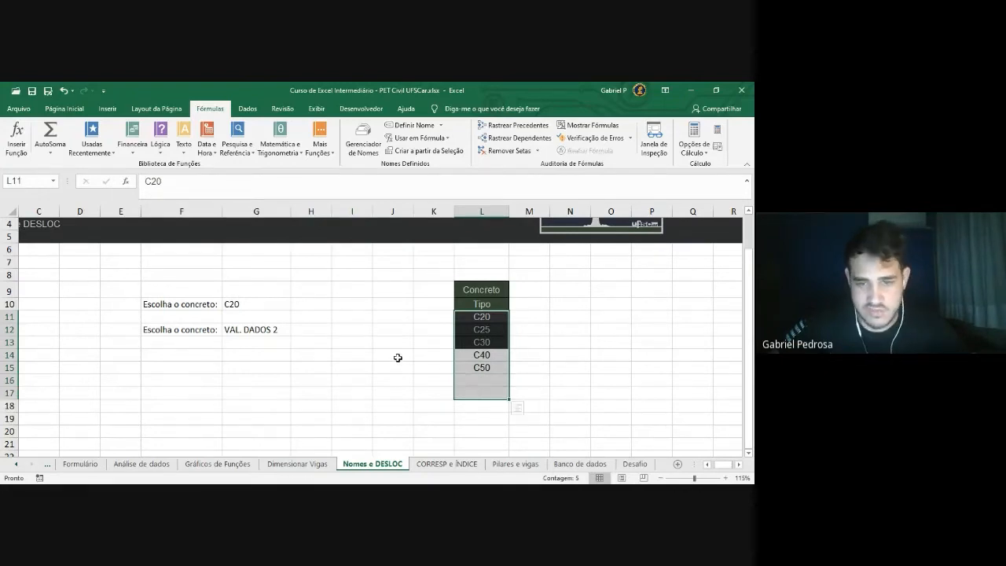
click(397, 355)
click(187, 380)
click(213, 190)
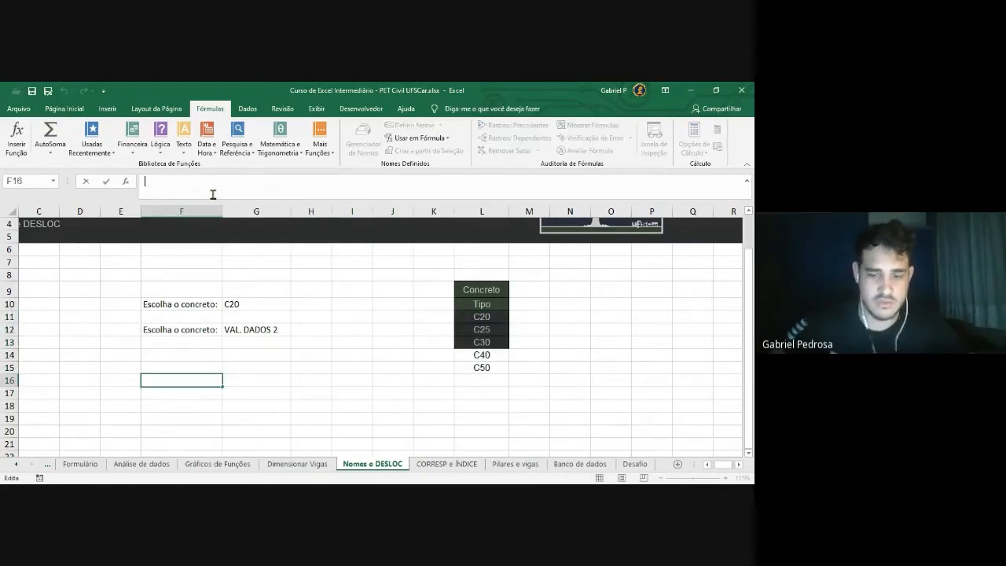
text(=DESLOC()
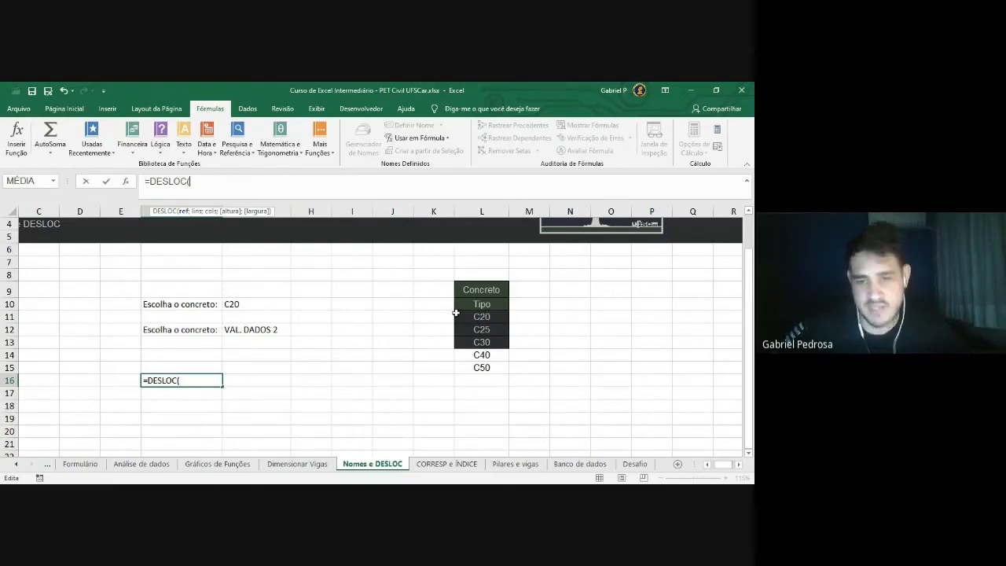
drag(481, 316, 482, 338)
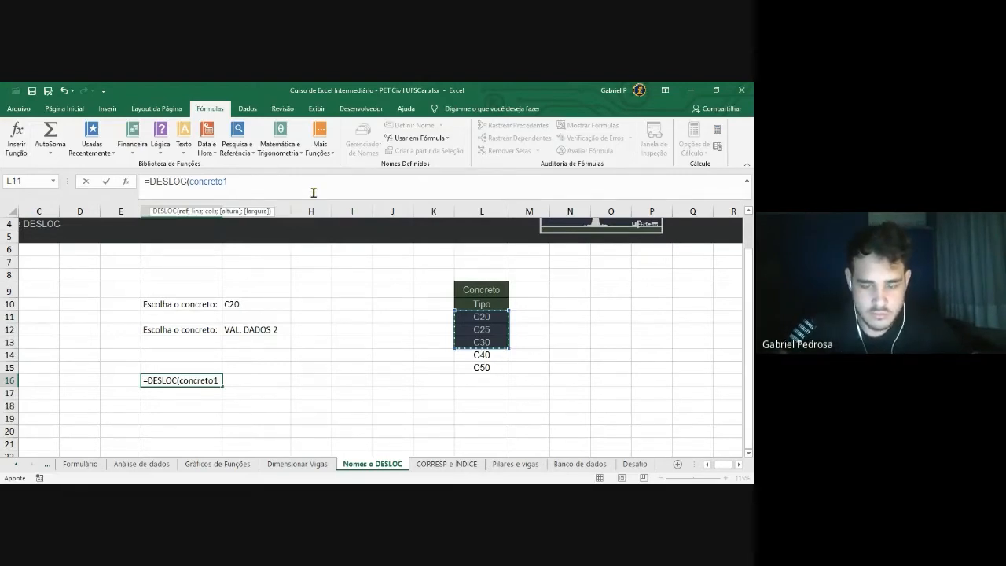
text(;)
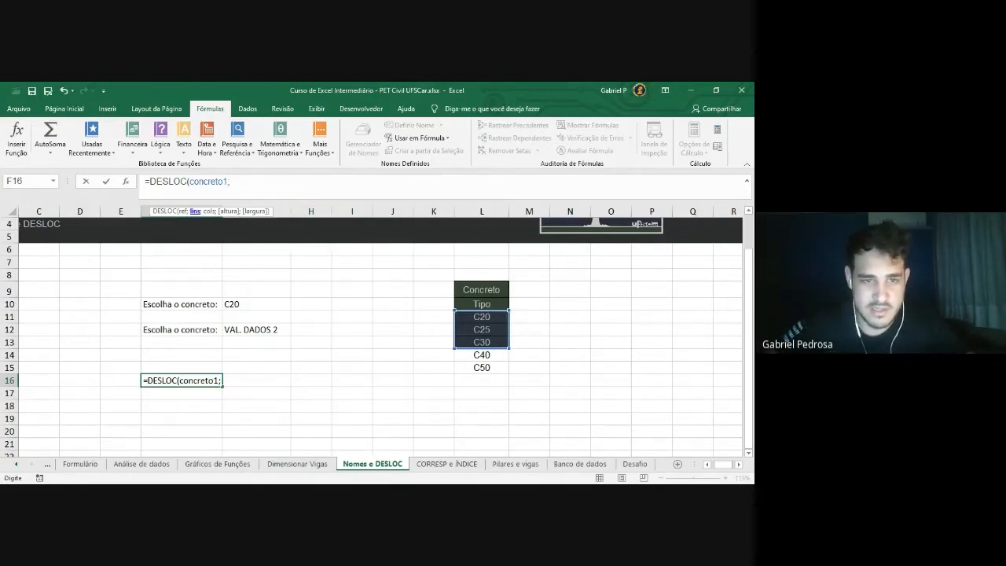
key(Escape)
drag(482, 316, 480, 347)
click(560, 341)
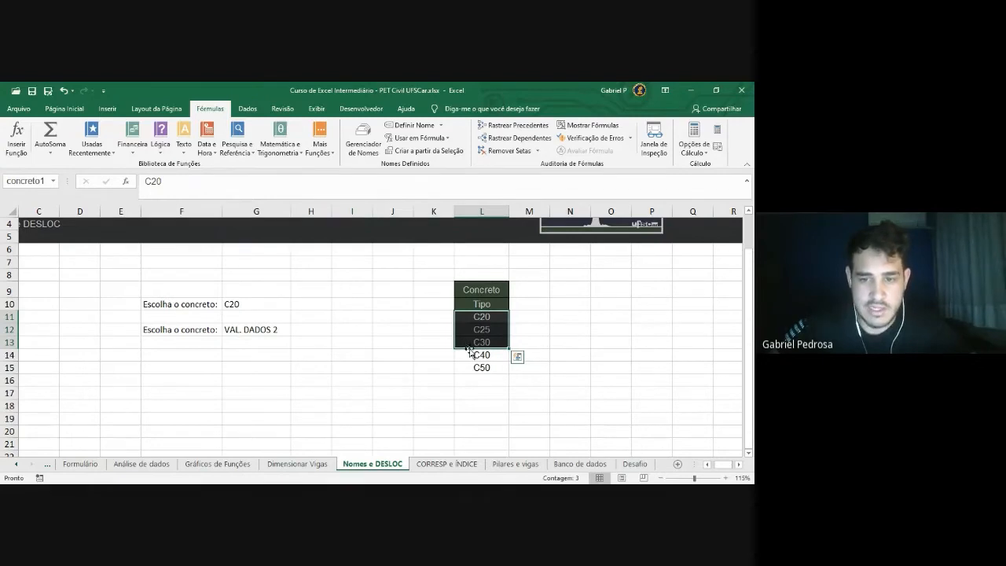
drag(469, 351, 472, 363)
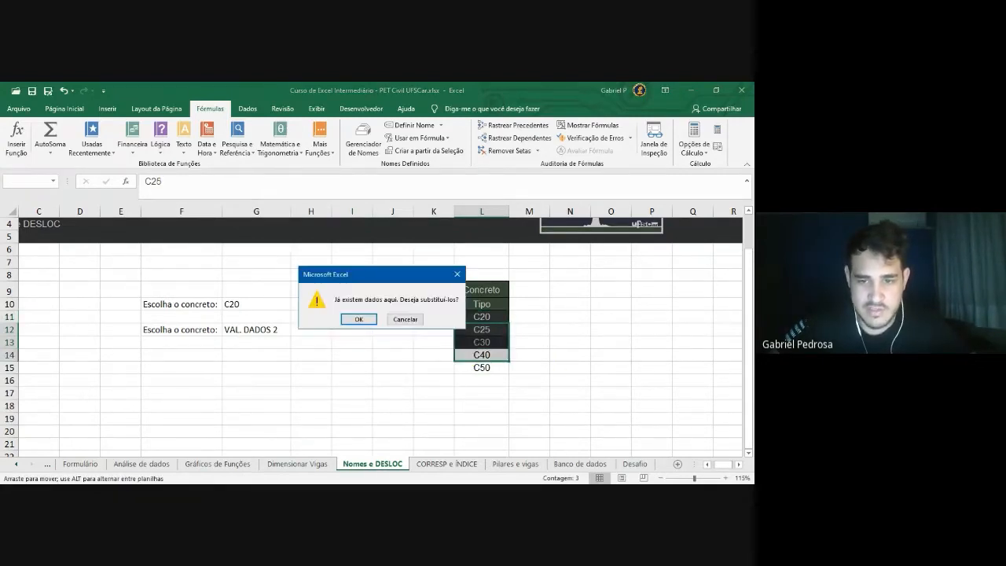
click(457, 275)
click(525, 291)
drag(470, 319, 497, 355)
click(519, 321)
click(515, 346)
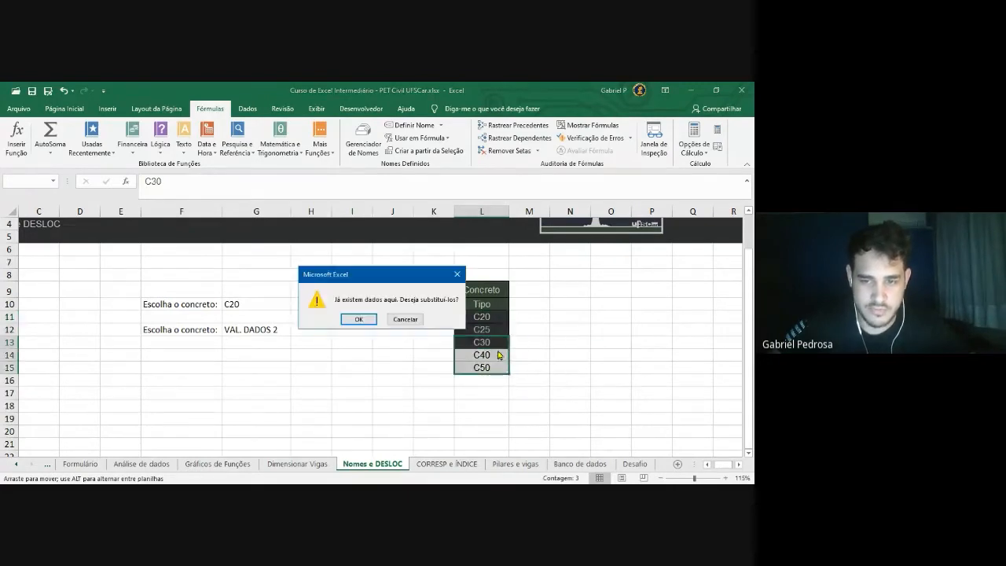
click(457, 275)
drag(488, 317, 488, 411)
click(529, 368)
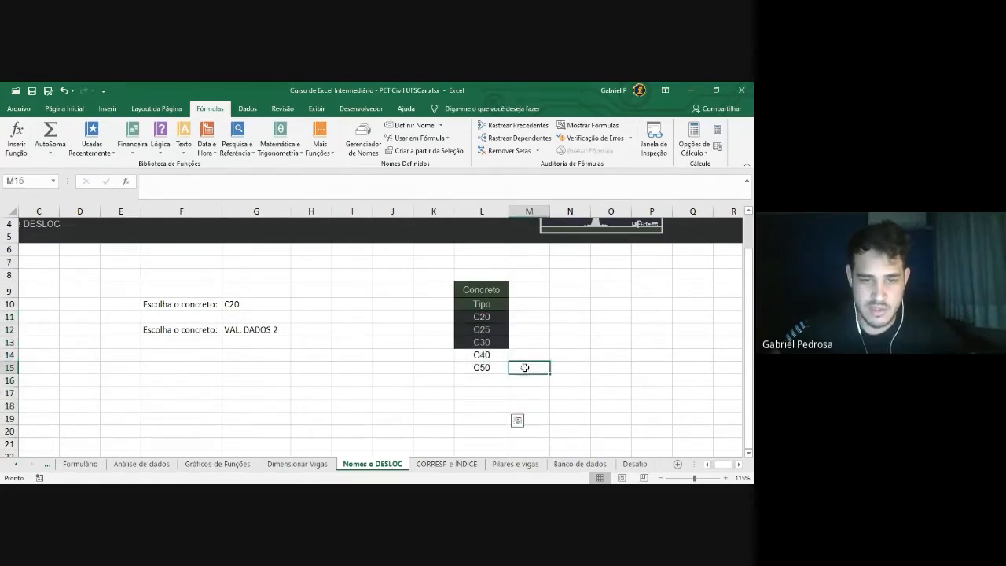
click(194, 369)
Begin =DESLOC(concreto1;0;0;CONT.VALORES( in F15, using the concreto1 range as reference
text(=)
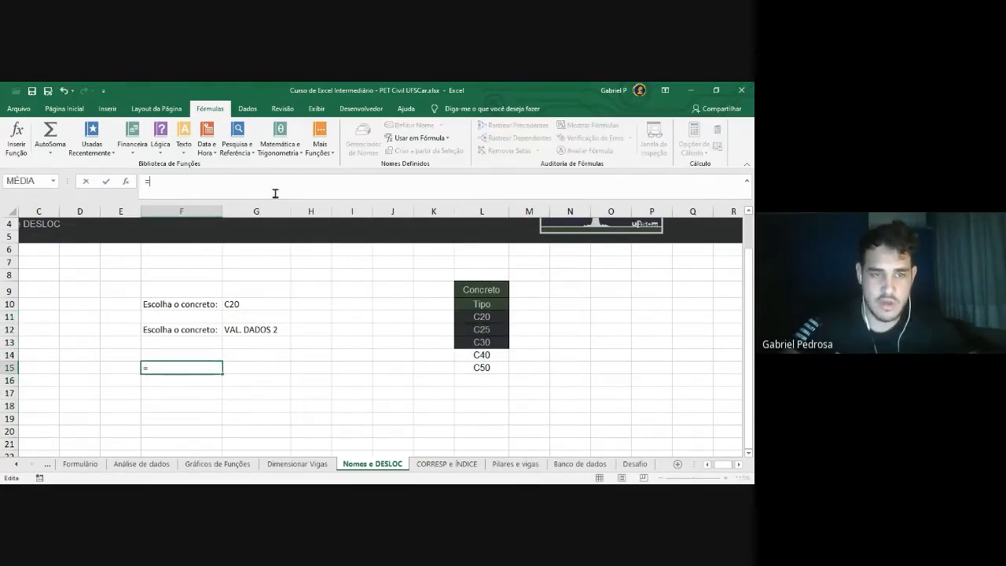
text(DESLOC()
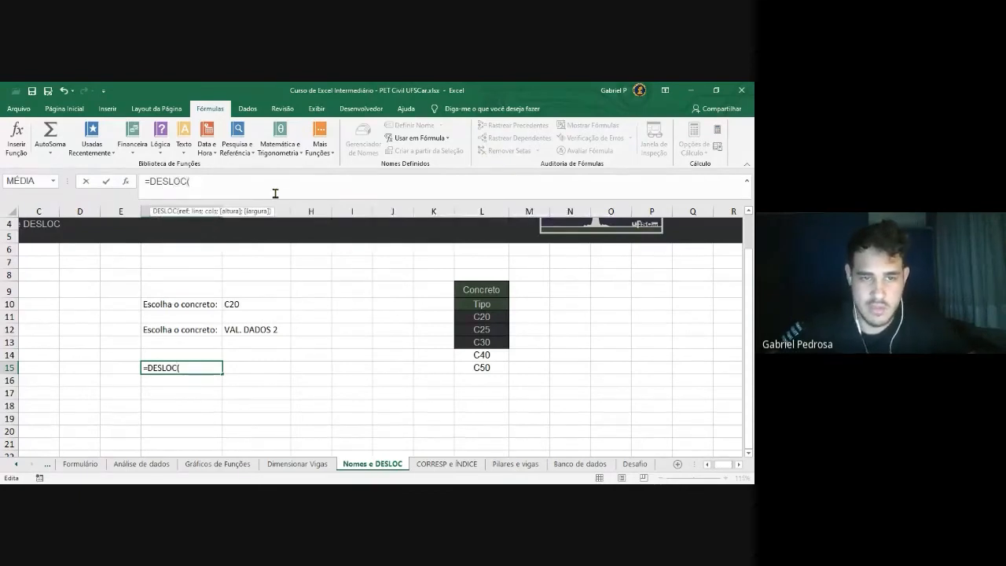
drag(477, 316, 480, 342)
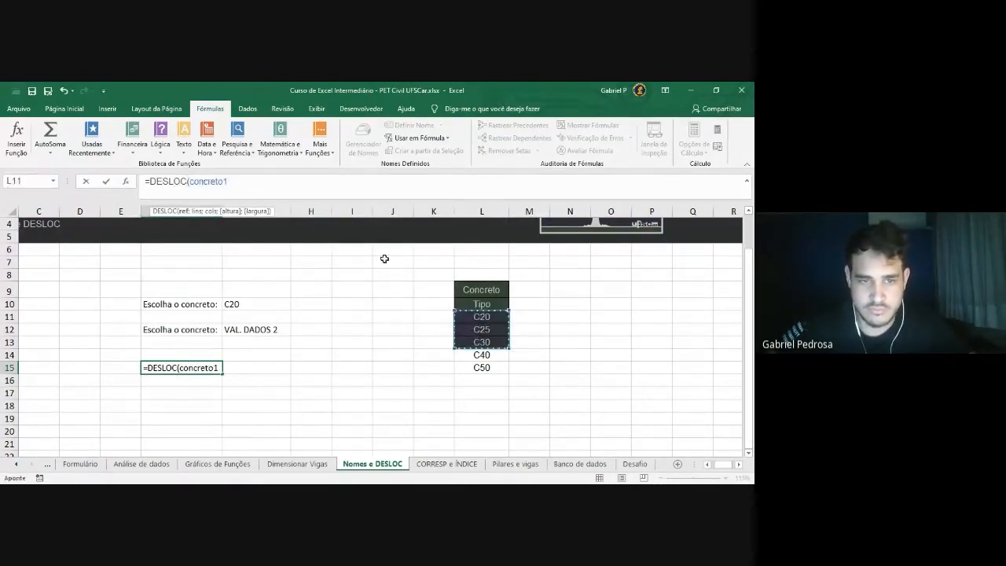
text(;)
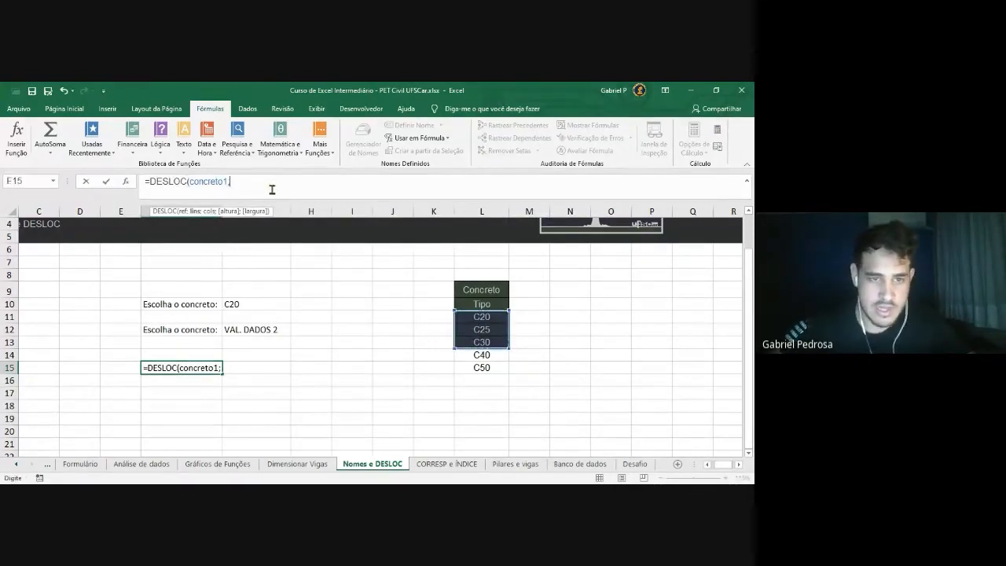
text(0;0;)
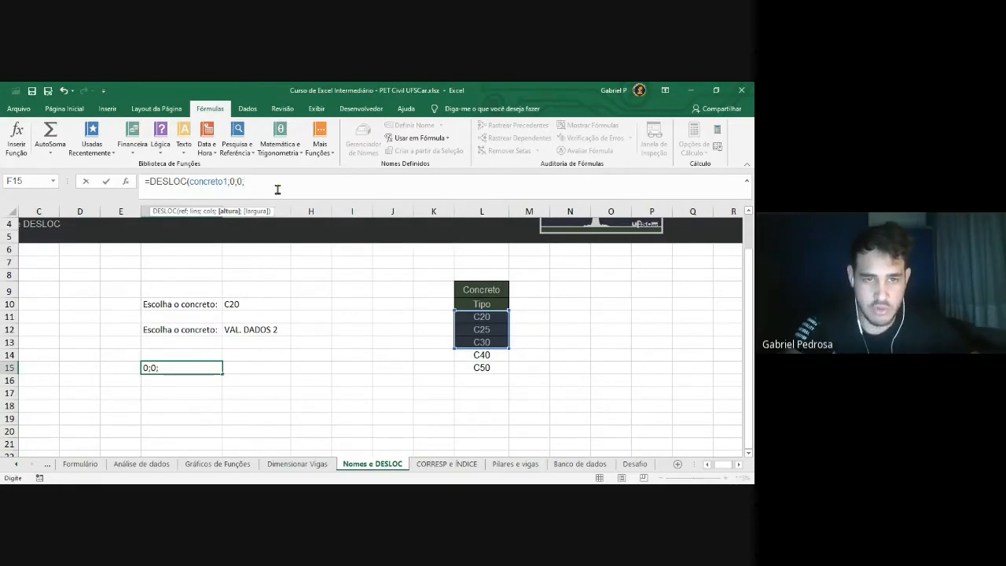
text(CONT.VALORES)
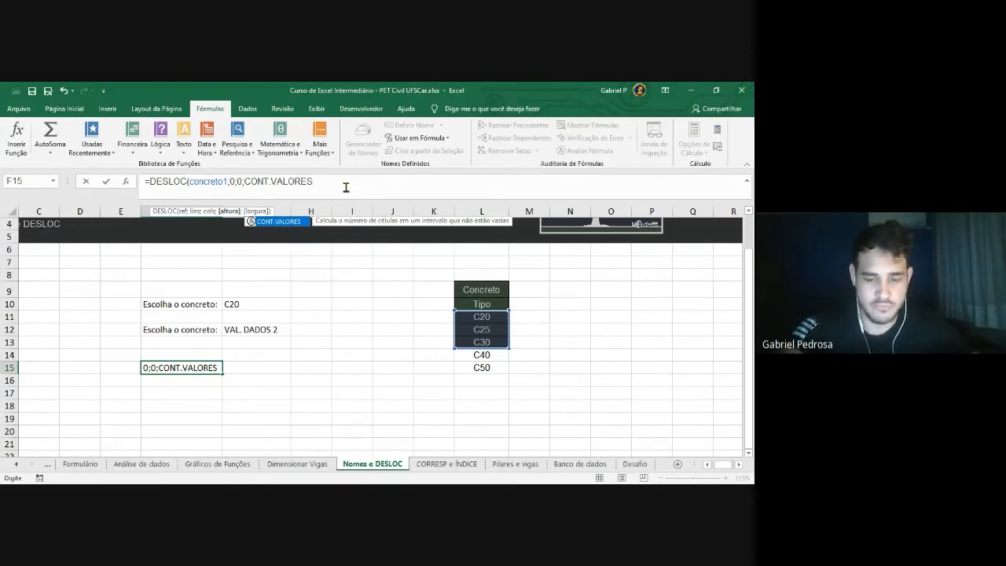
text(()
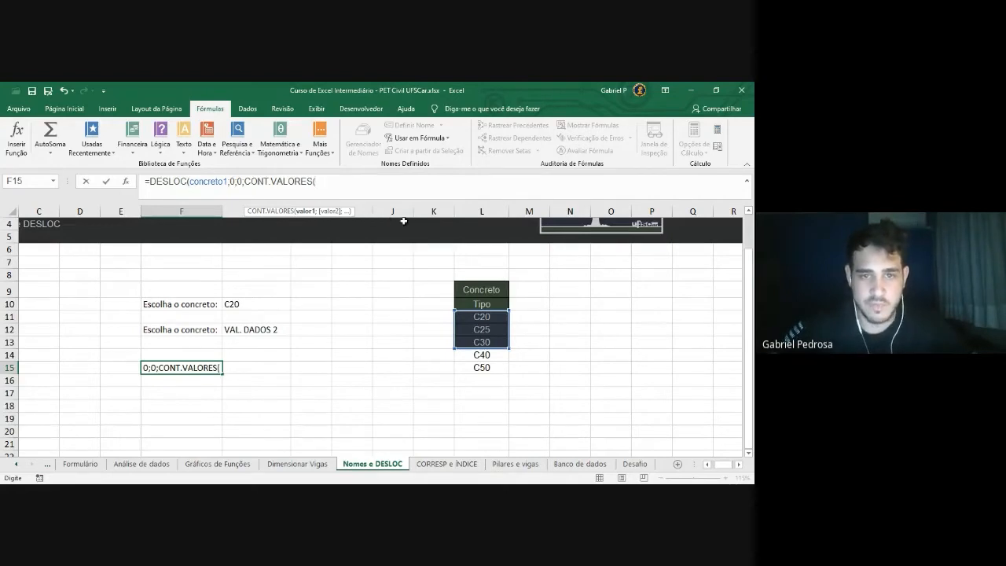
Finish the height as CONT.VALORES(L11:L100) with width 1 and confirm, so F15 shows C50
click(493, 318)
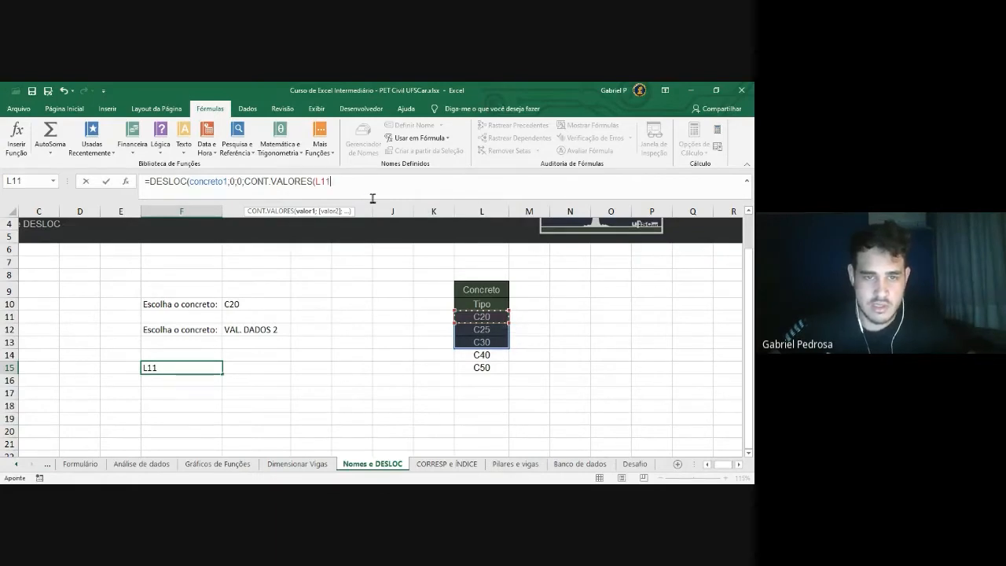
text(:L1)
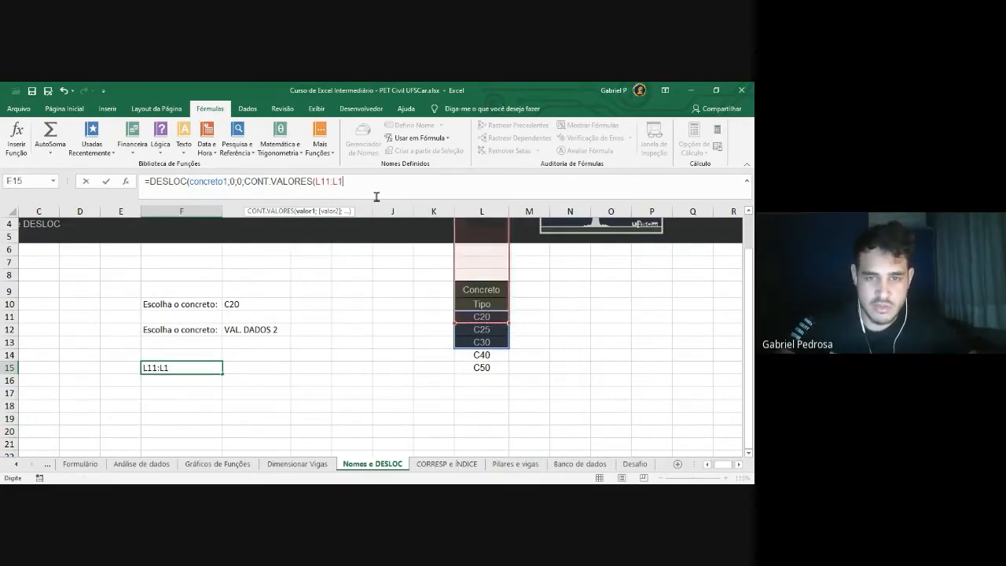
text(L10)
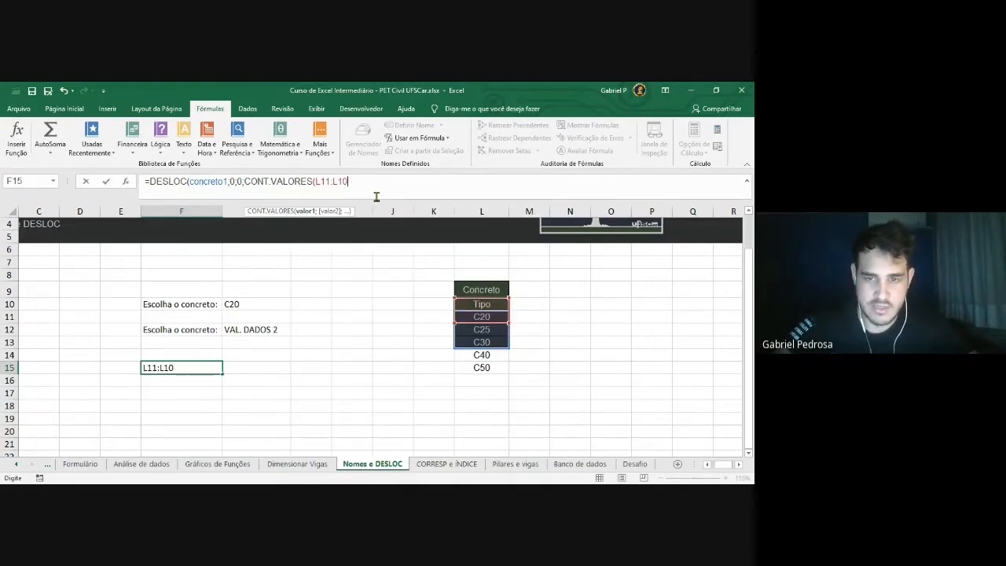
text(0)
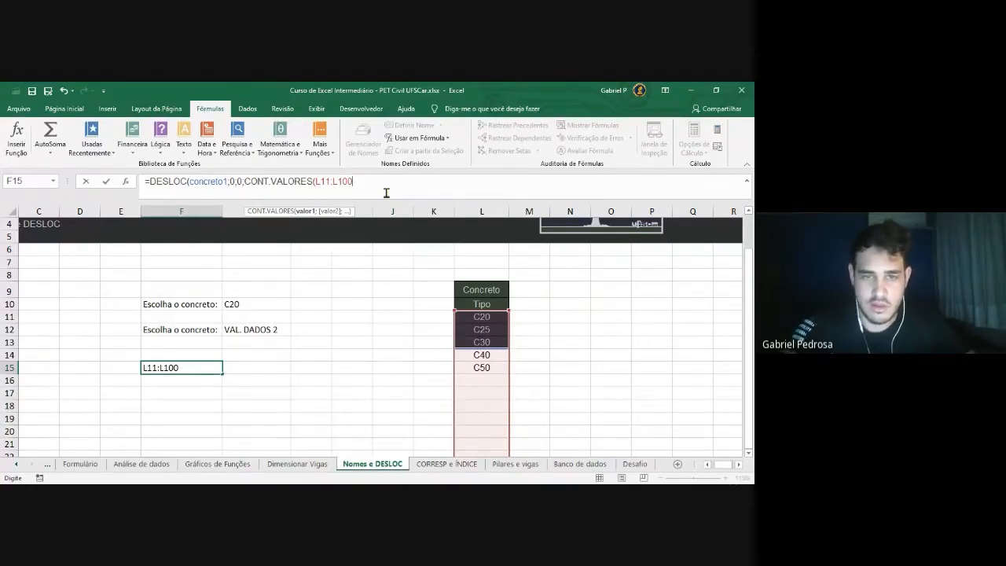
text())
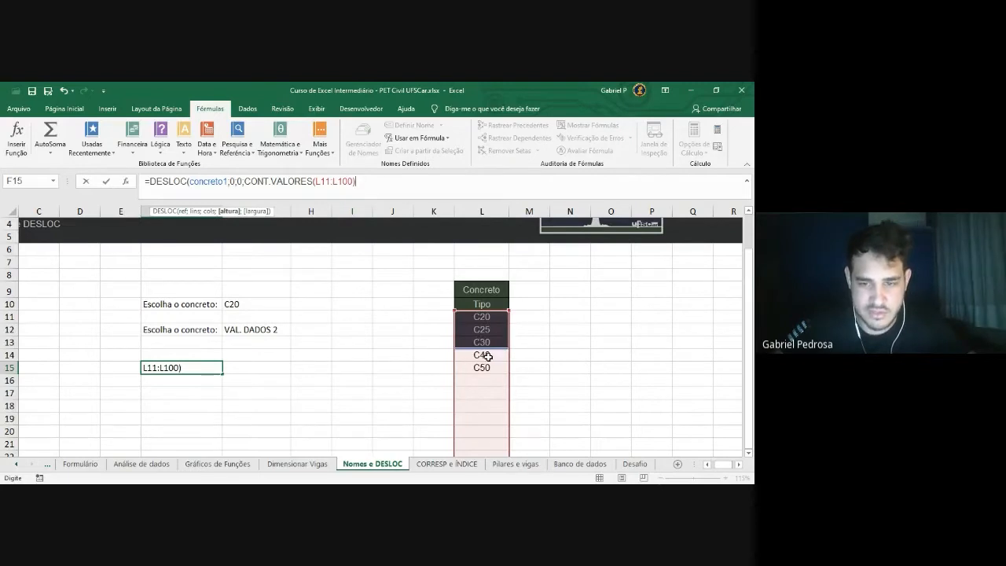
drag(357, 183, 243, 182)
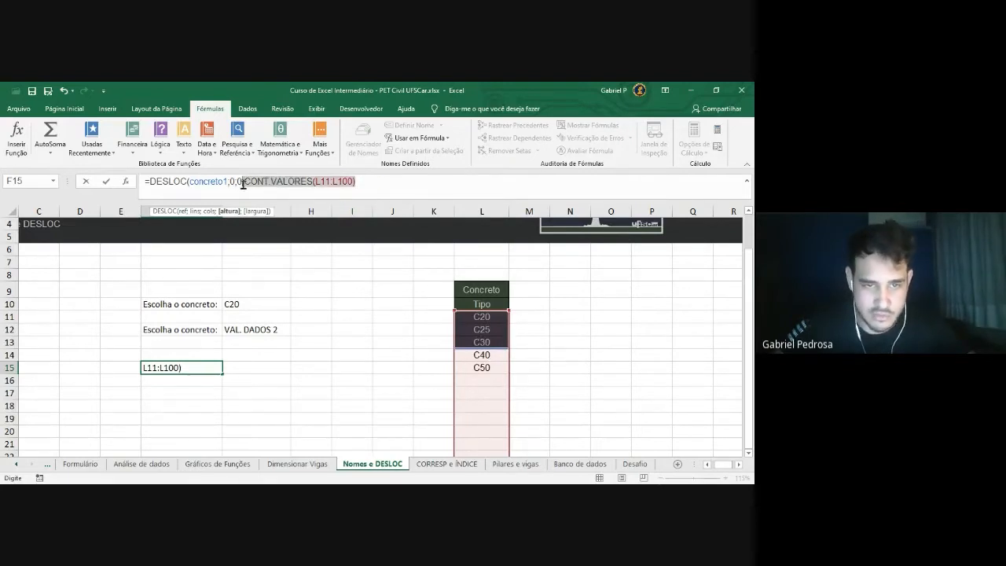
click(375, 180)
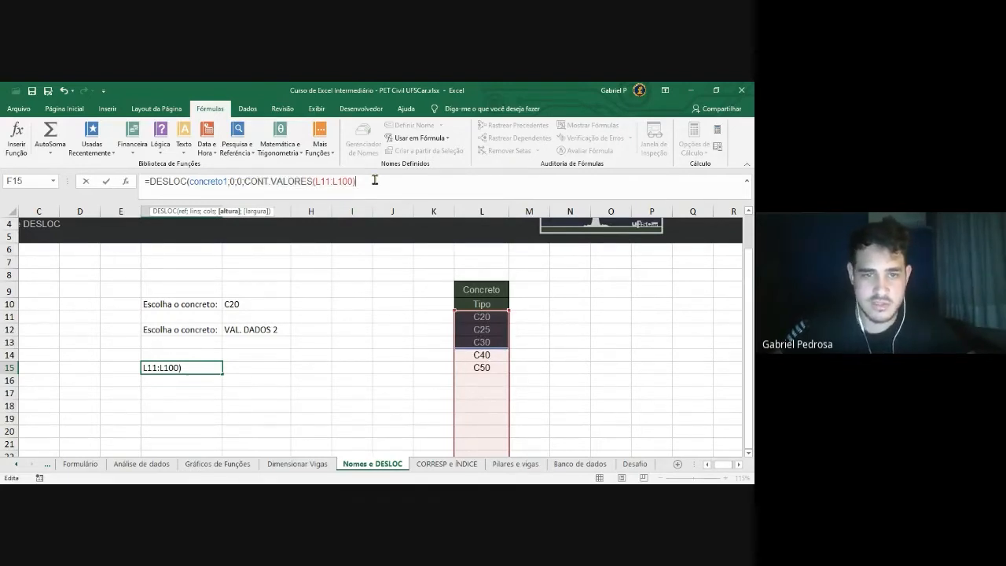
text(;)
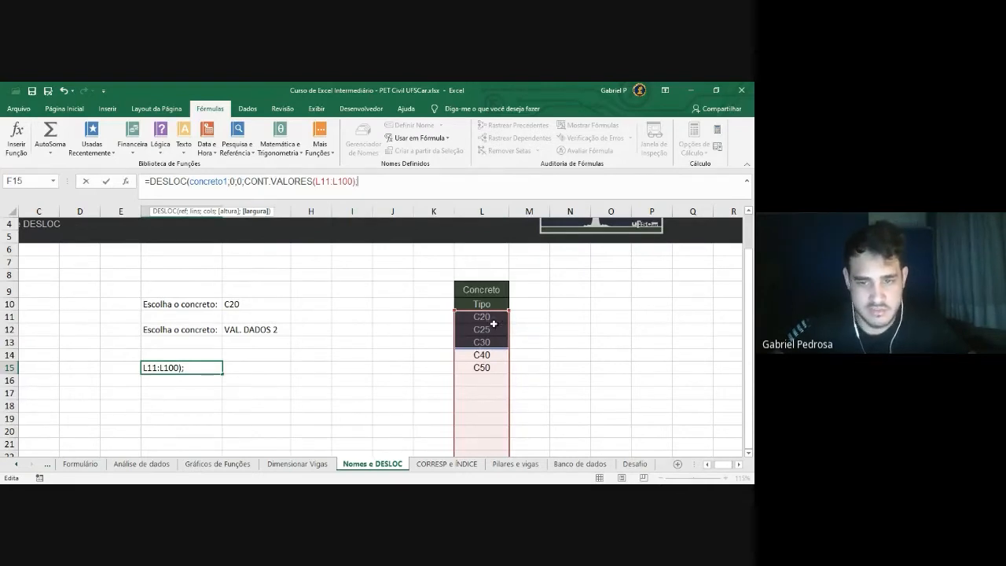
text(1)
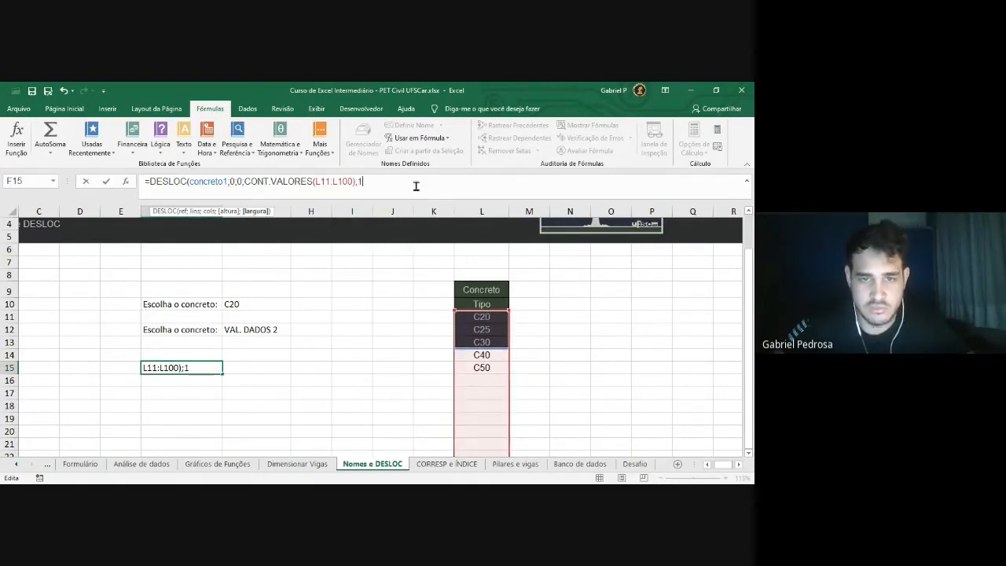
text())
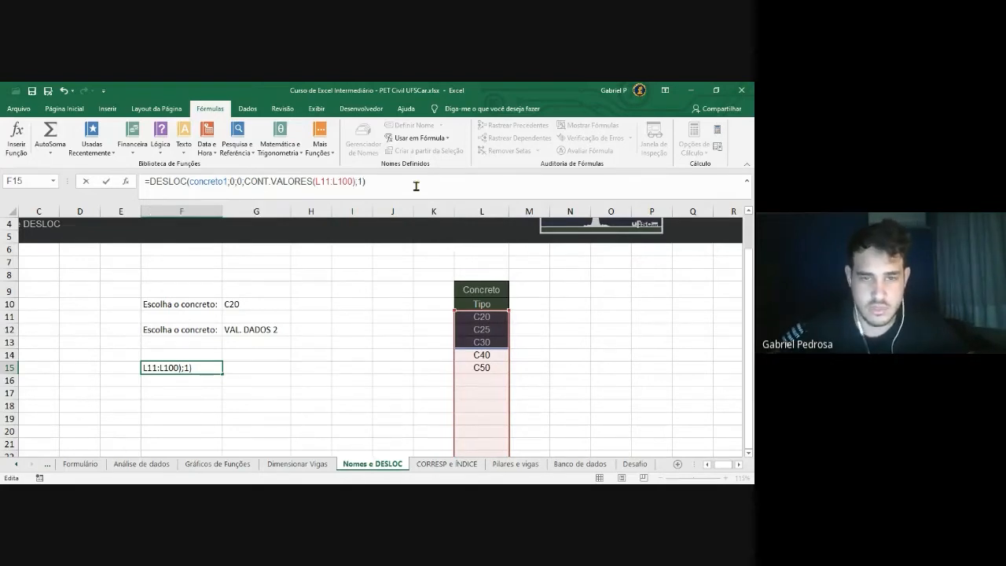
key(ctrl+Return)
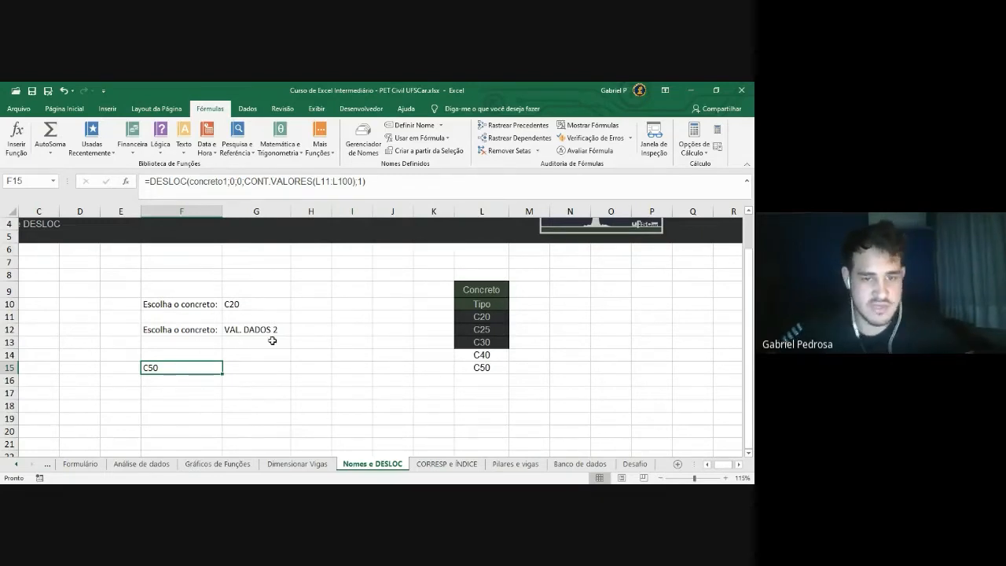
click(392, 182)
drag(154, 180, 383, 183)
click(382, 187)
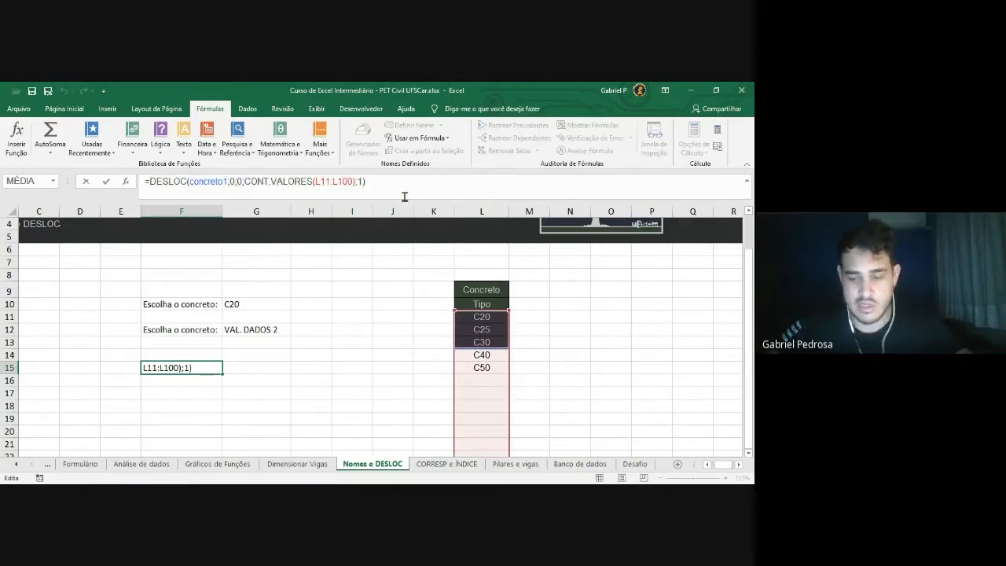
key(Return)
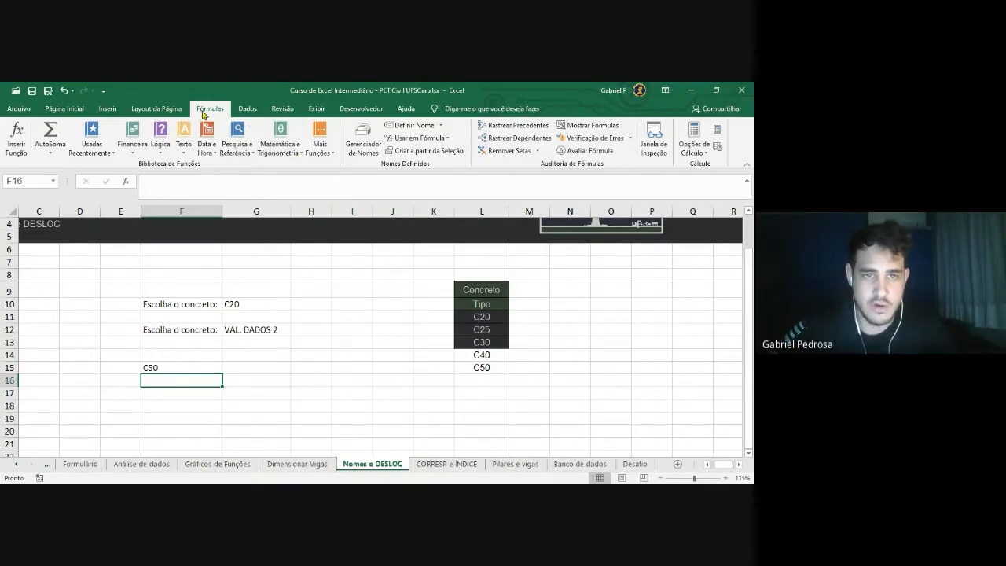
Open the Name Manager to view the workbook's defined names
click(367, 154)
drag(435, 117, 438, 123)
drag(589, 344, 741, 446)
drag(532, 122, 441, 109)
drag(286, 105, 106, 101)
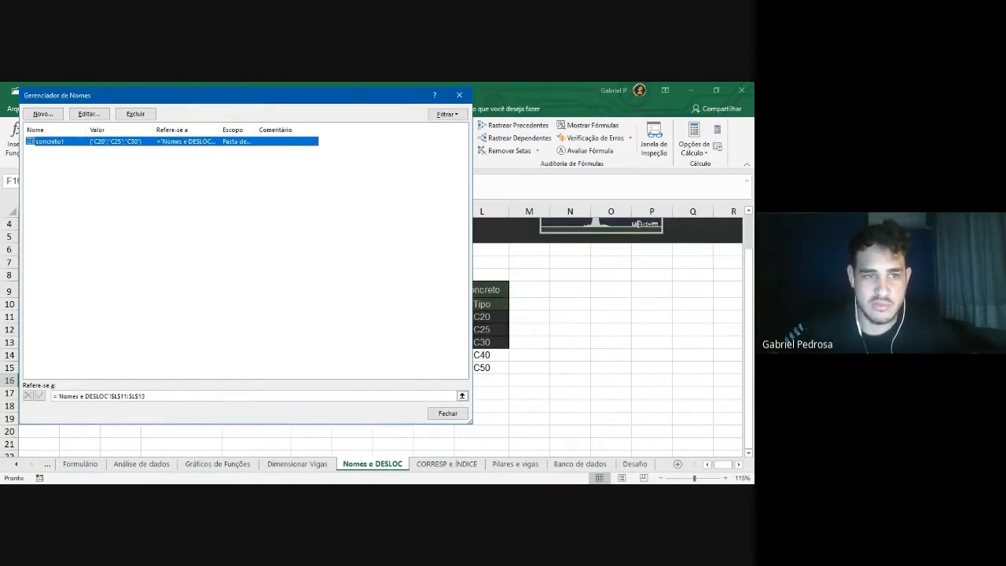
drag(218, 99, 335, 114)
Start a new defined name called concreto2
click(157, 128)
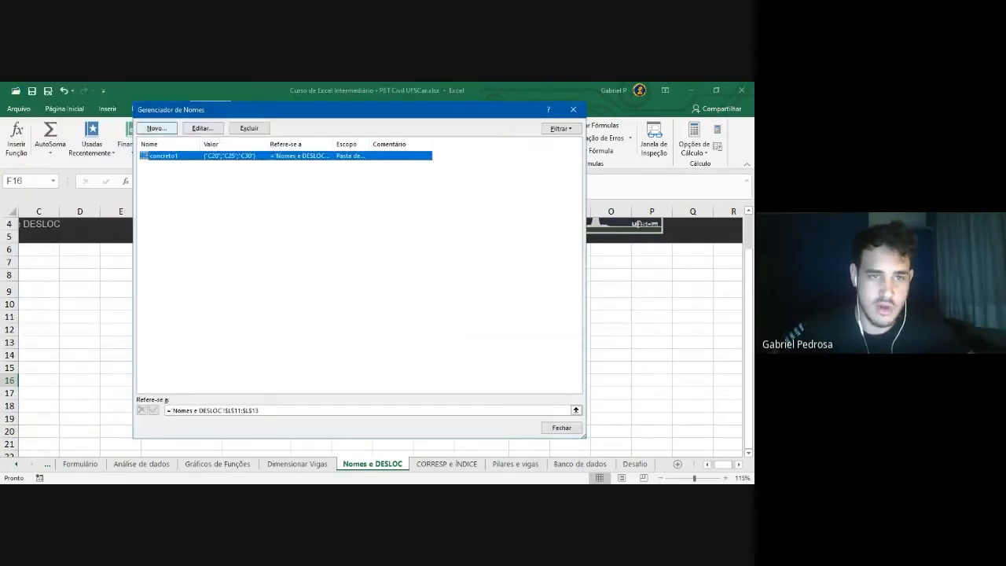
drag(346, 214, 338, 184)
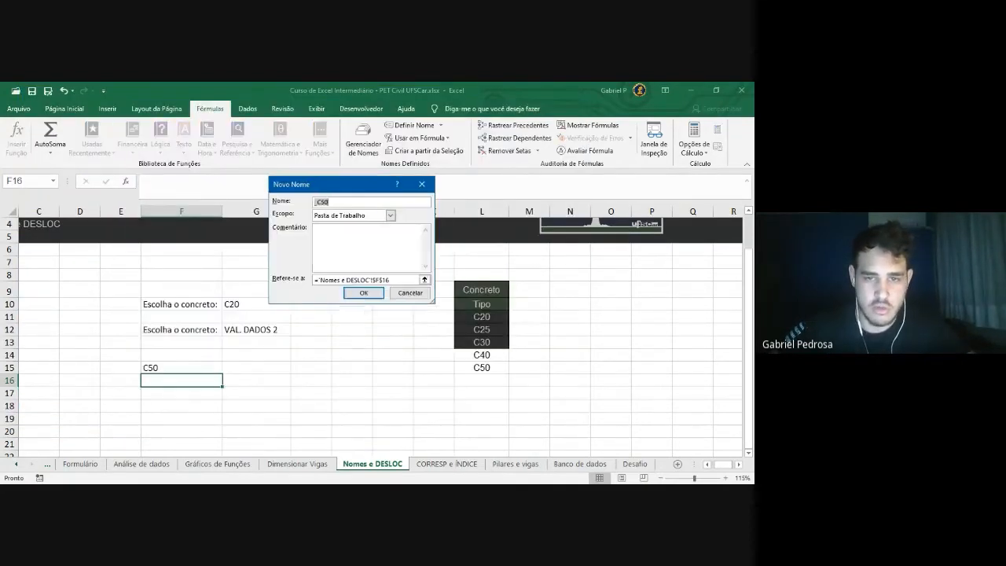
drag(433, 302, 637, 382)
text(CO)
key(BackSpace)
key(BackSpace)
text(concreto2)
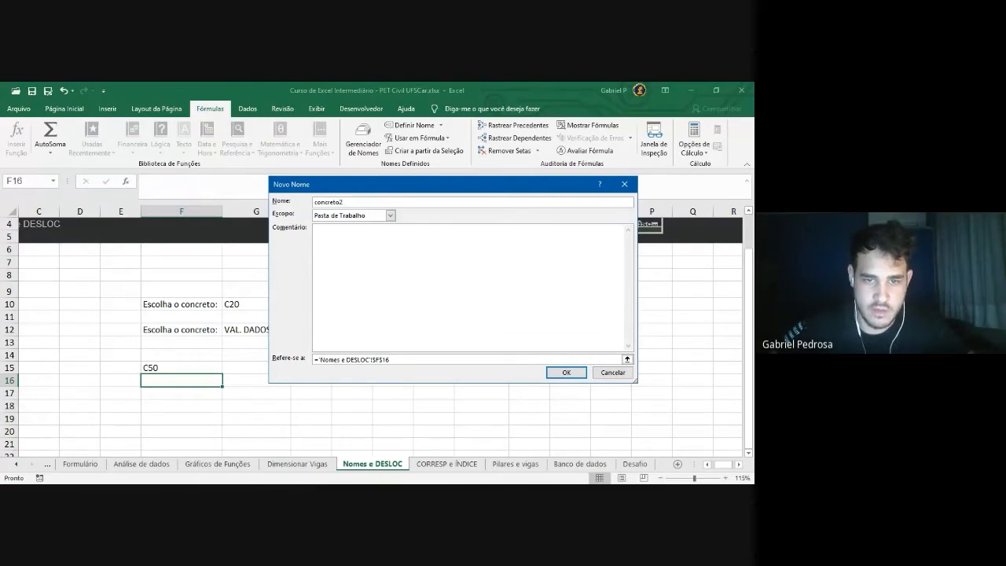
Begin concreto2's Refers to formula as =DESLOC(concreto1;0;0
drag(397, 185, 395, 161)
drag(392, 336, 311, 336)
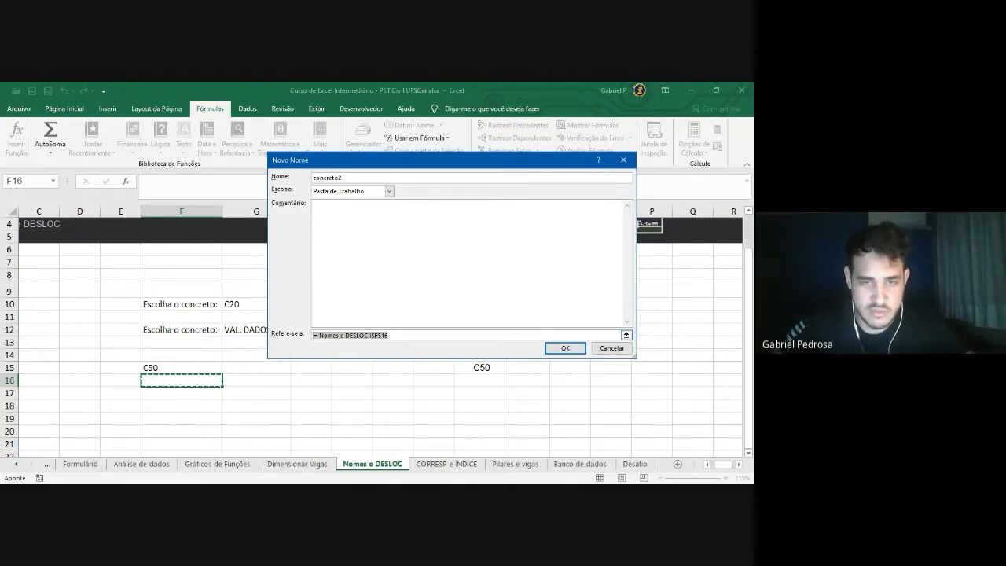
click(398, 336)
drag(397, 335, 313, 336)
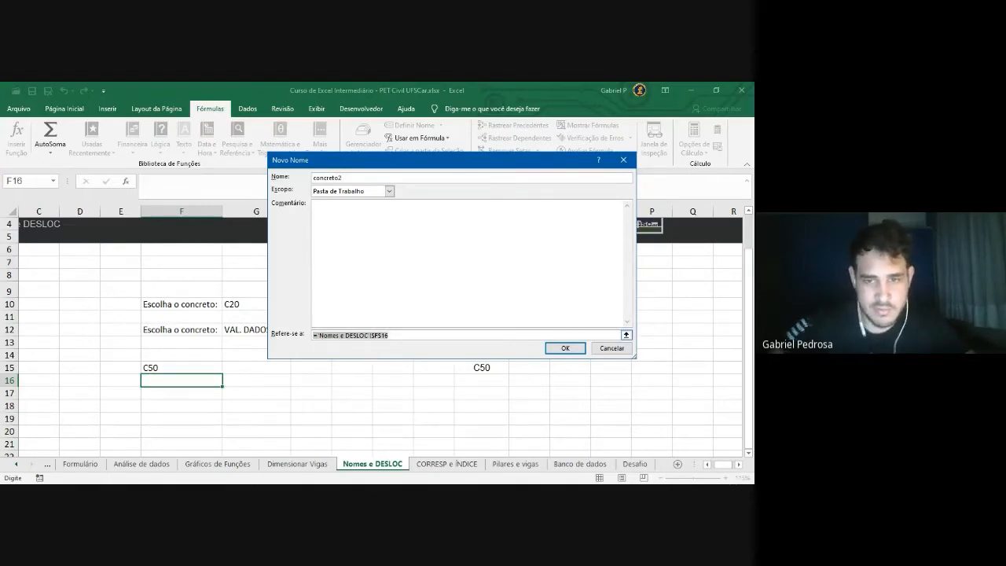
drag(635, 357, 659, 372)
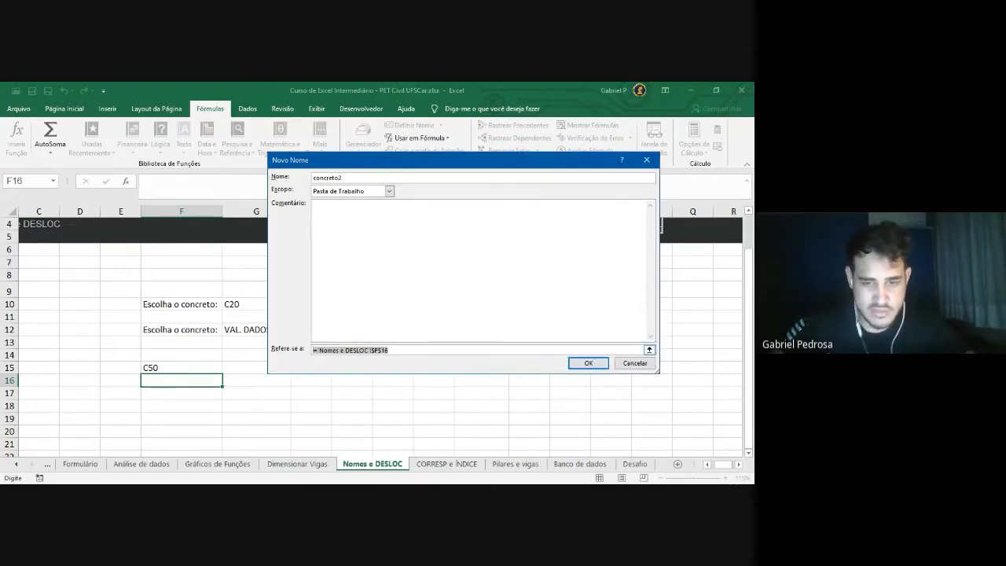
text(=DESLOC()
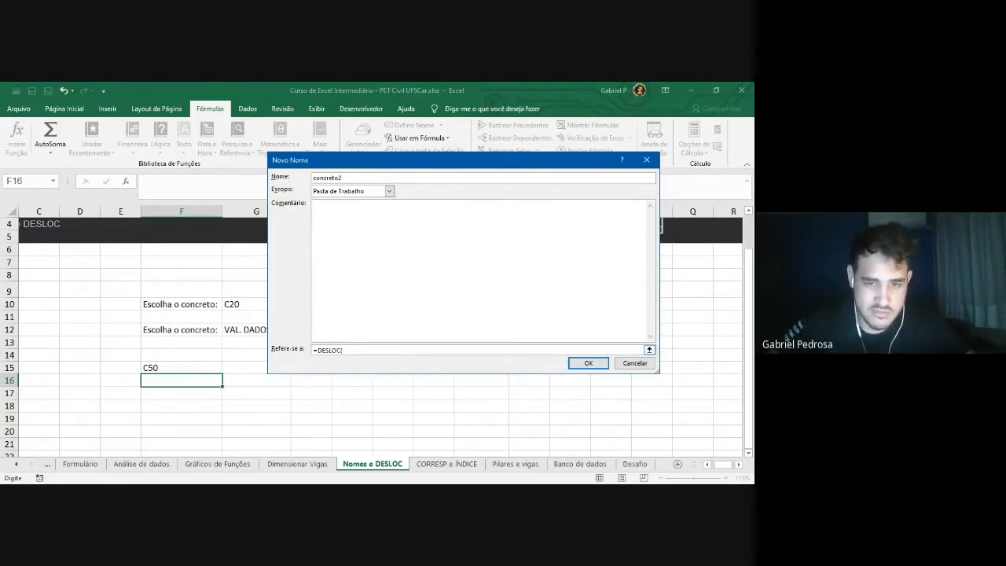
drag(405, 165, 411, 140)
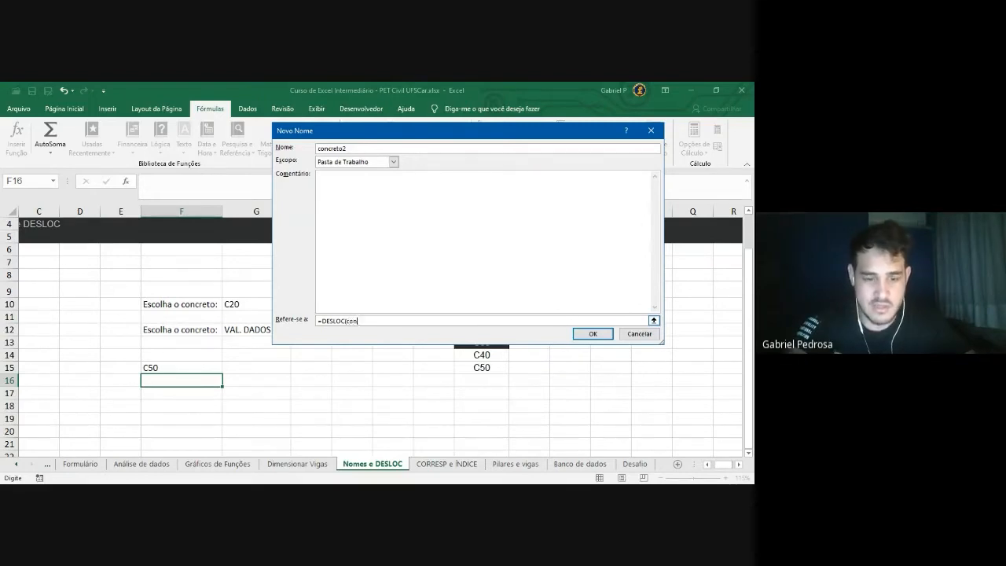
text(o1)
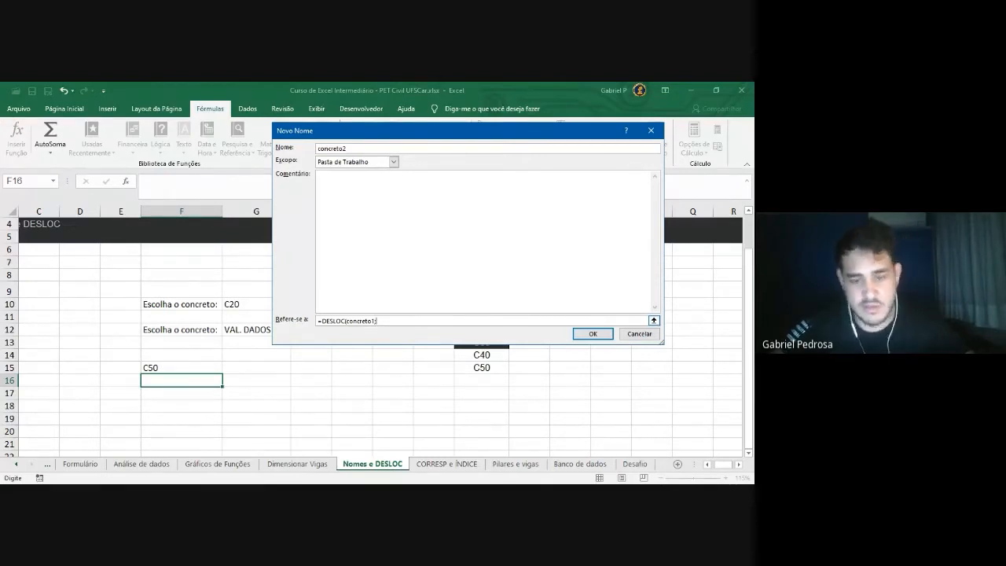
text(;0)
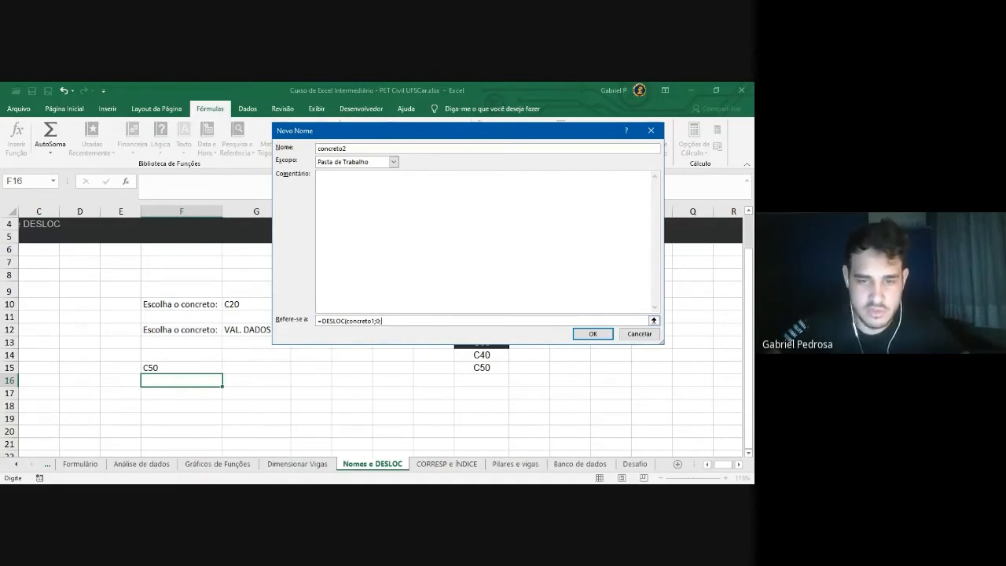
text(0;)
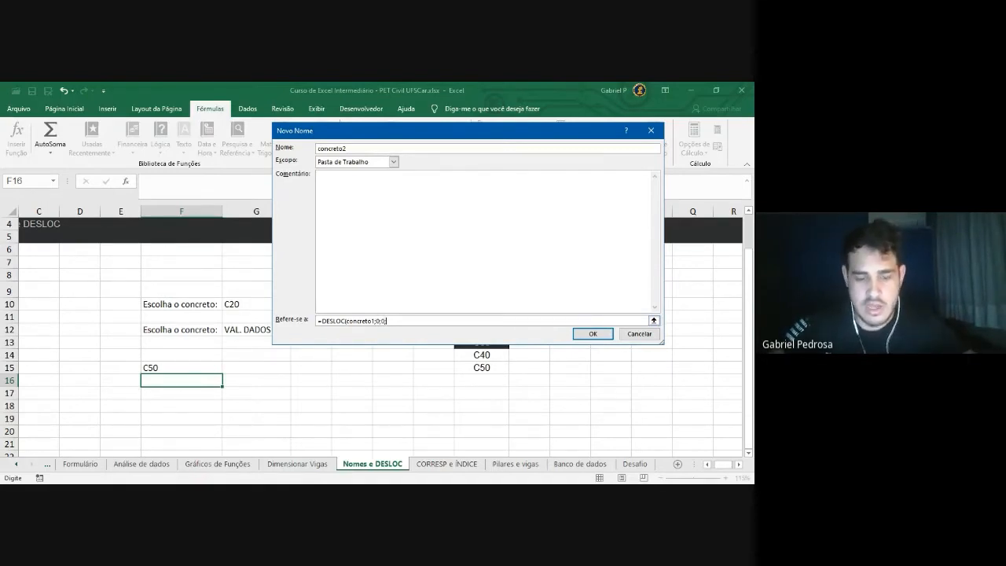
Finish the formula with ;CONT.VALORES(L11:L100);1) and create concreto2
drag(453, 132, 472, 166)
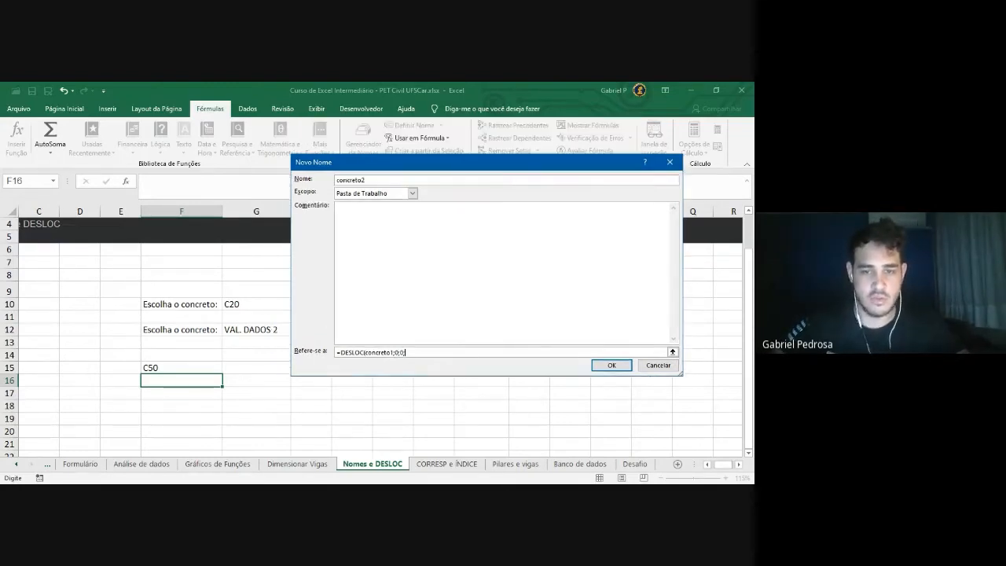
text(;)
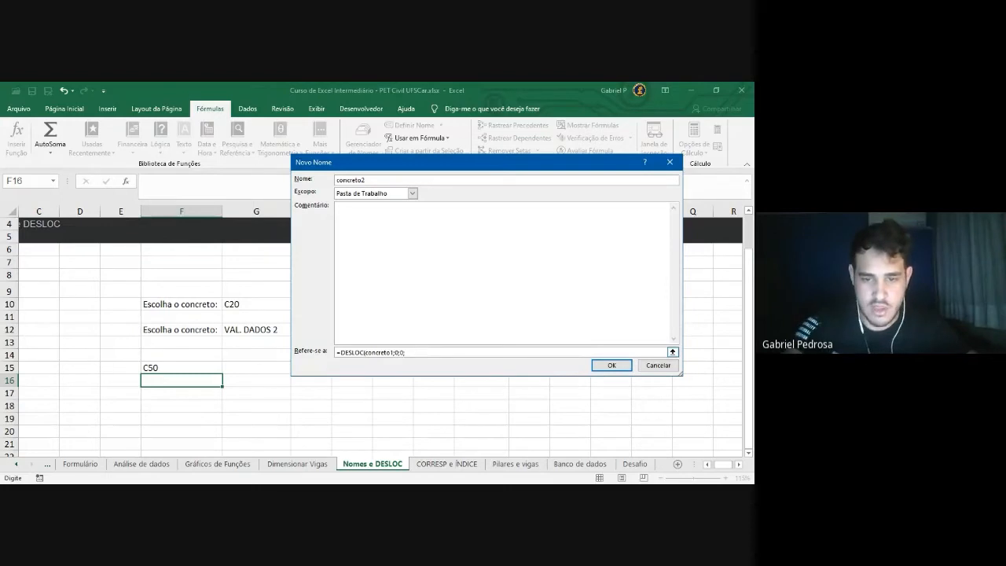
text(CONT)
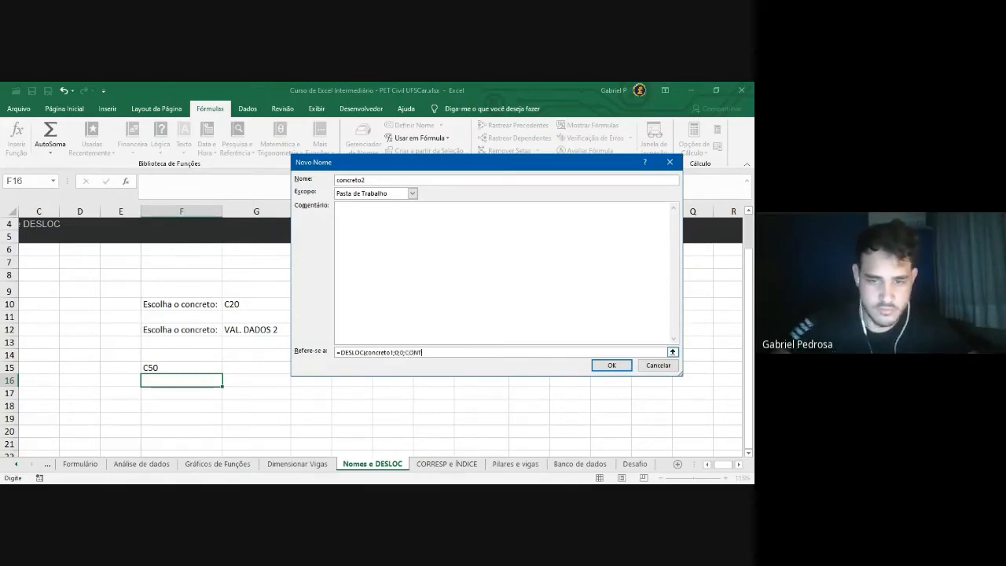
text(.VALORE)
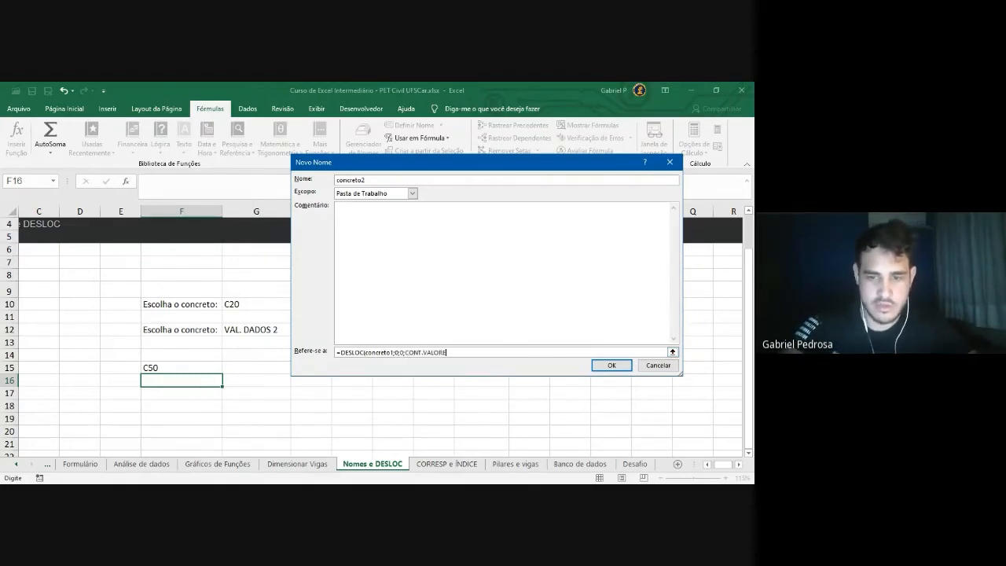
text(S()
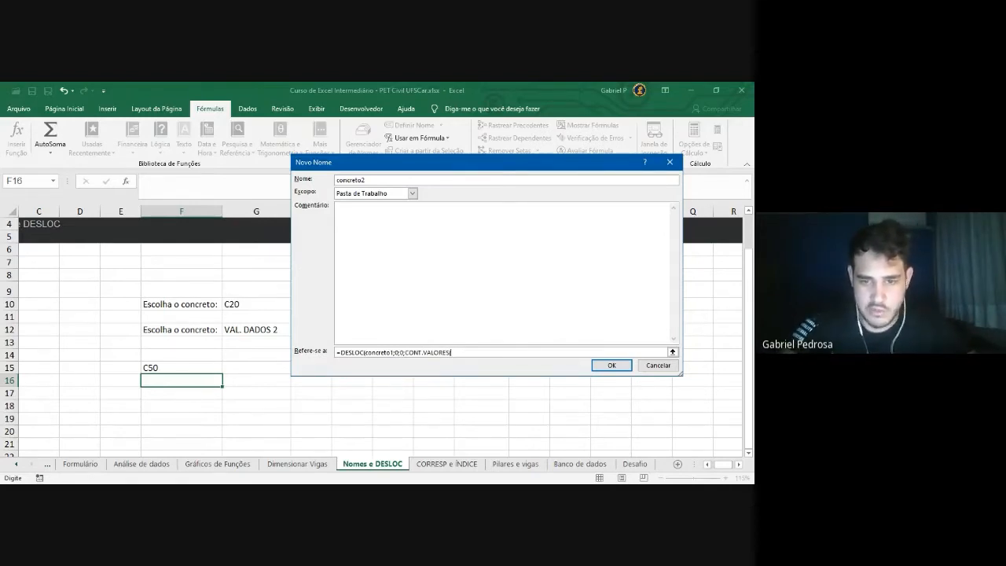
text(L11:)
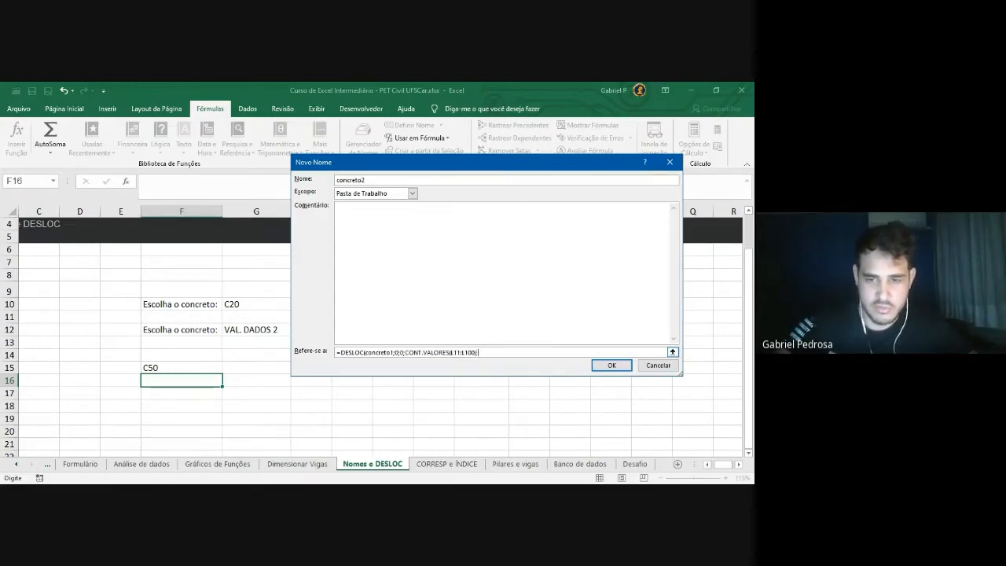
drag(683, 376, 753, 434)
drag(559, 167, 502, 144)
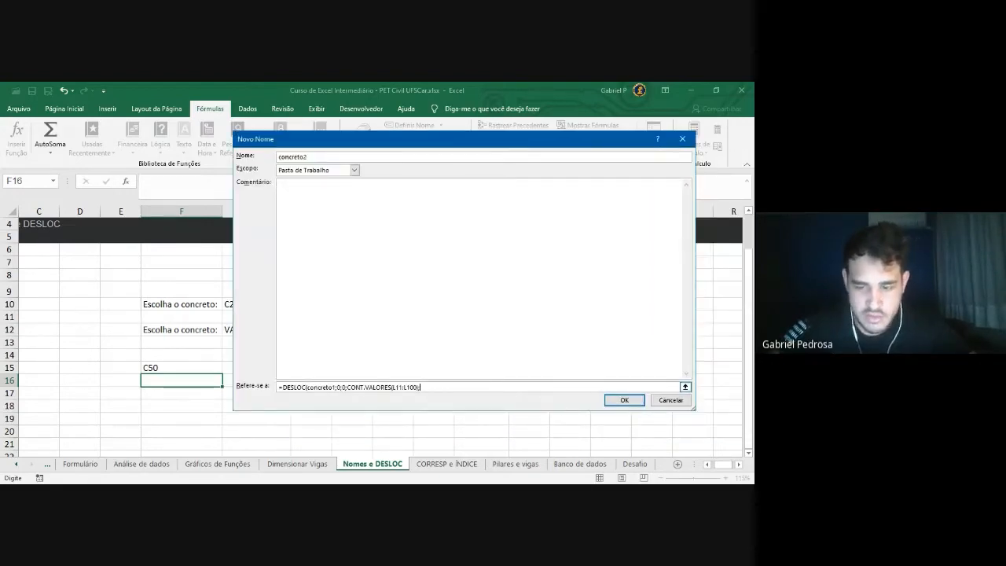
text(;1)
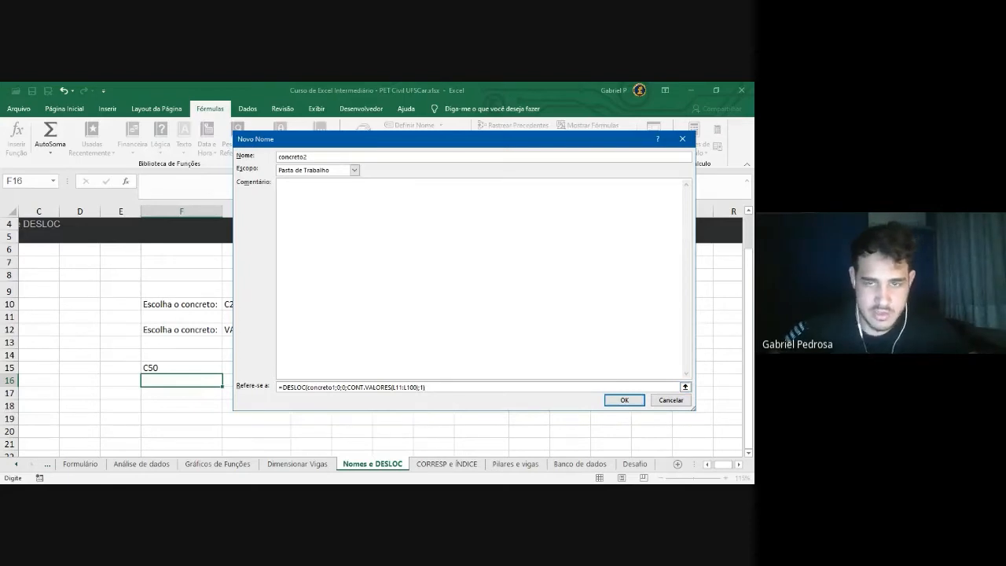
drag(454, 143, 410, 115)
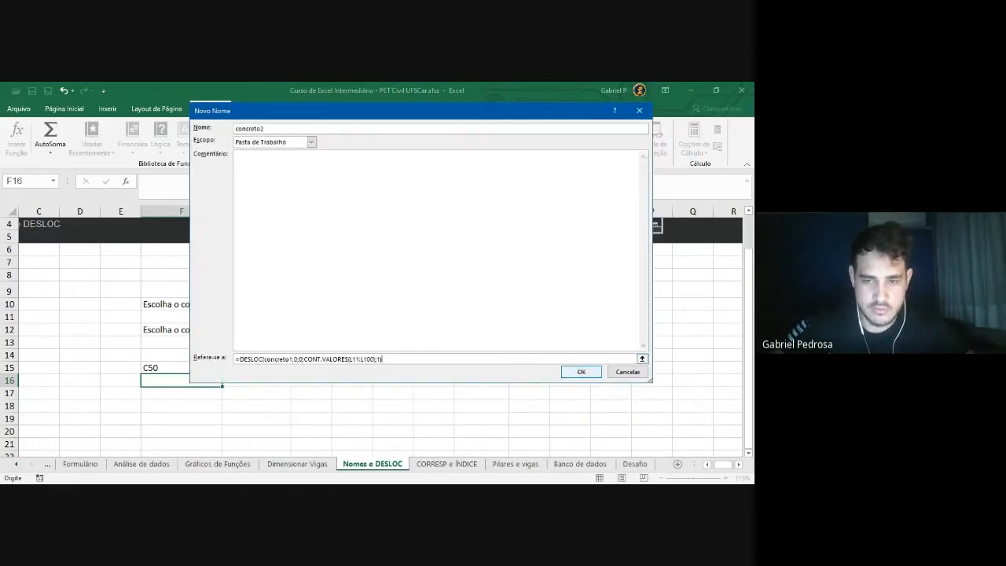
click(581, 371)
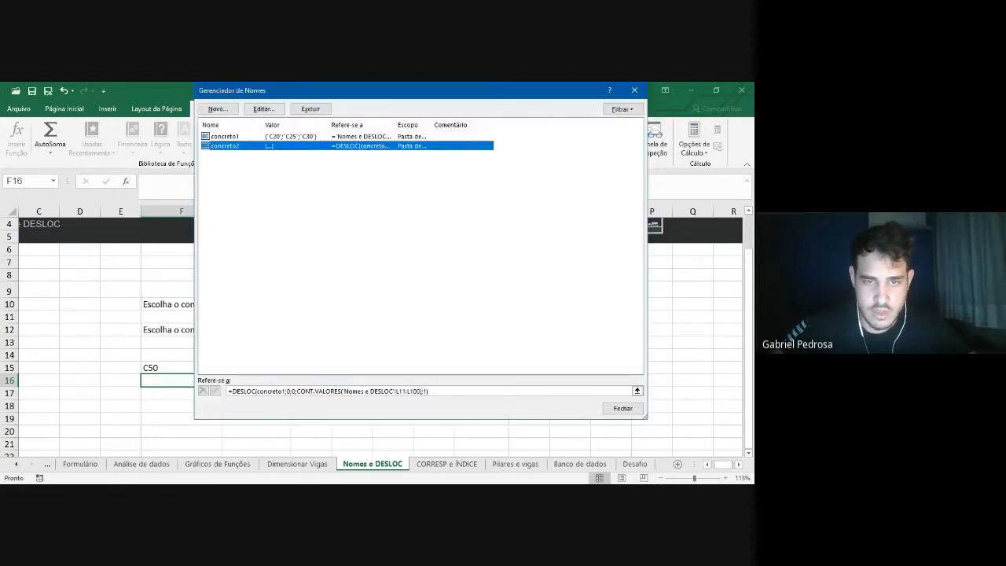
Close the Name Manager, select cell G12 and switch to the Dados ribbon tab
drag(430, 392, 228, 392)
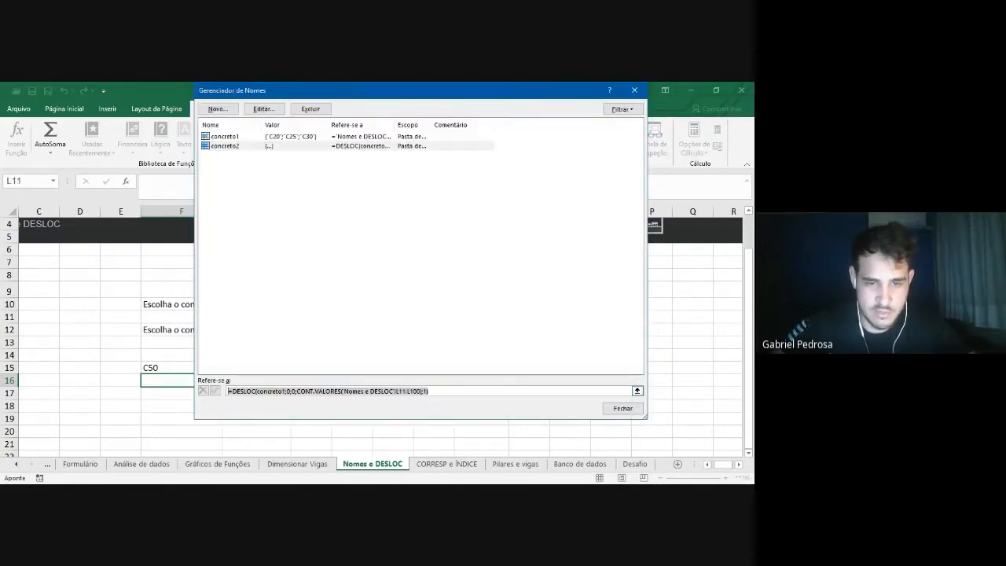
click(430, 392)
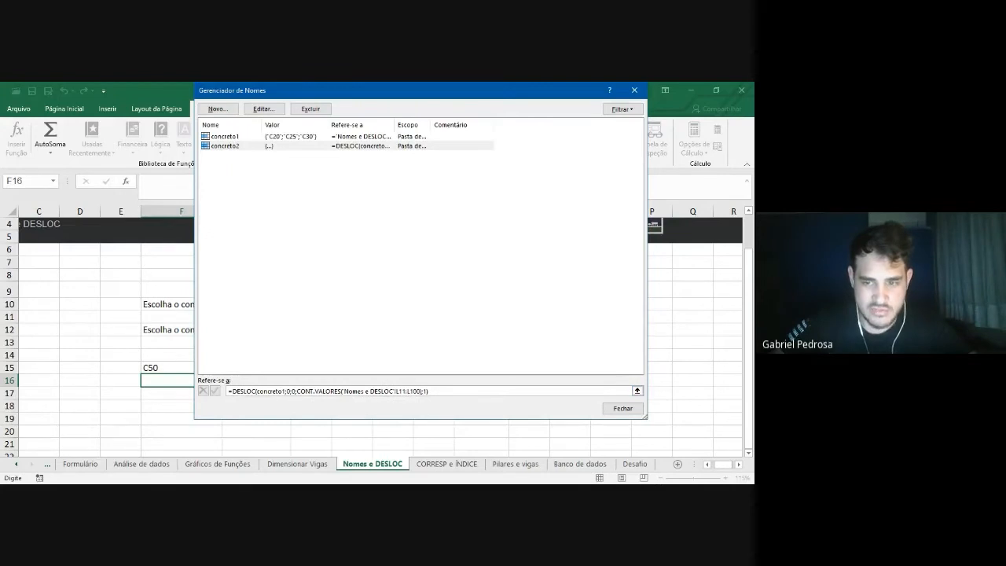
click(623, 408)
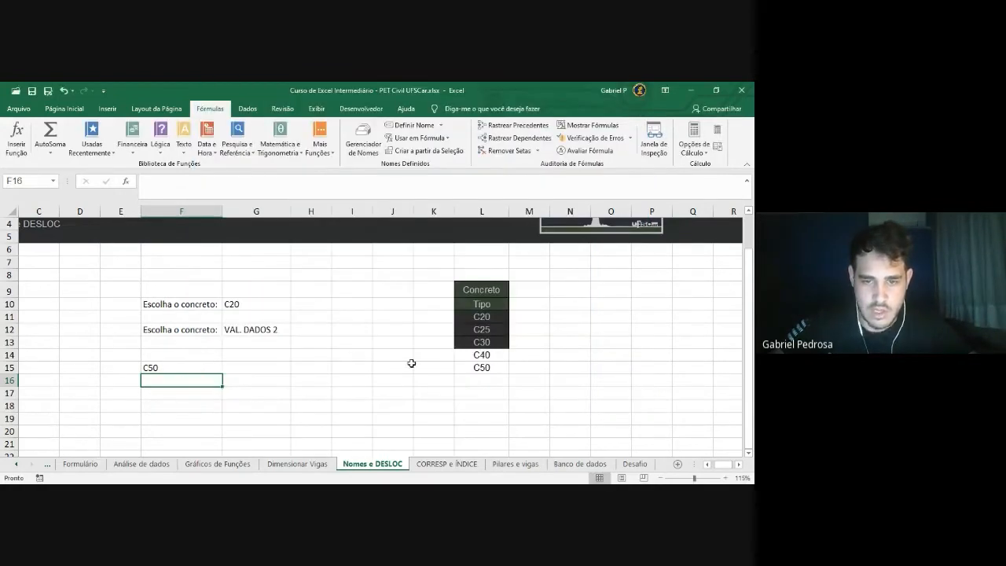
click(255, 332)
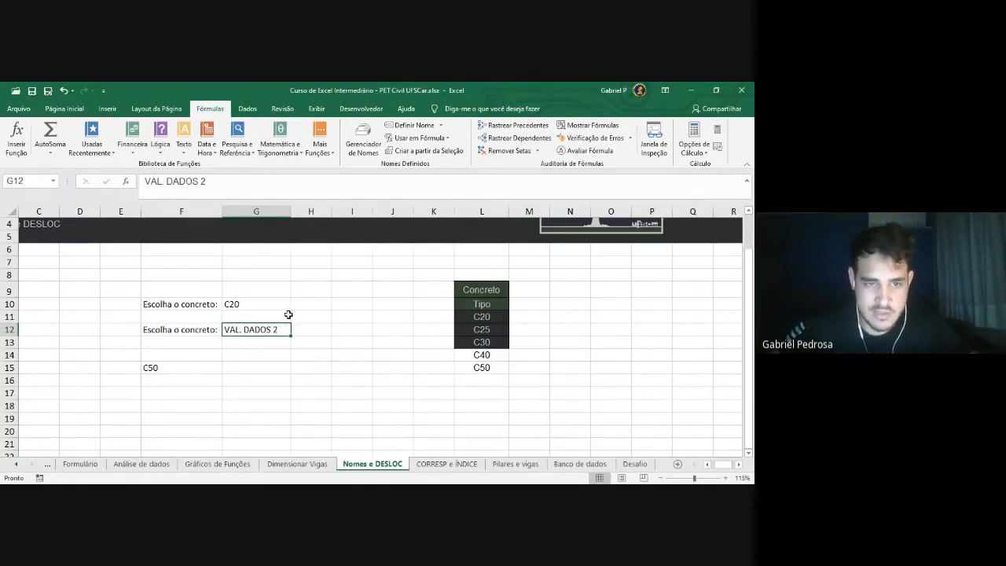
click(250, 110)
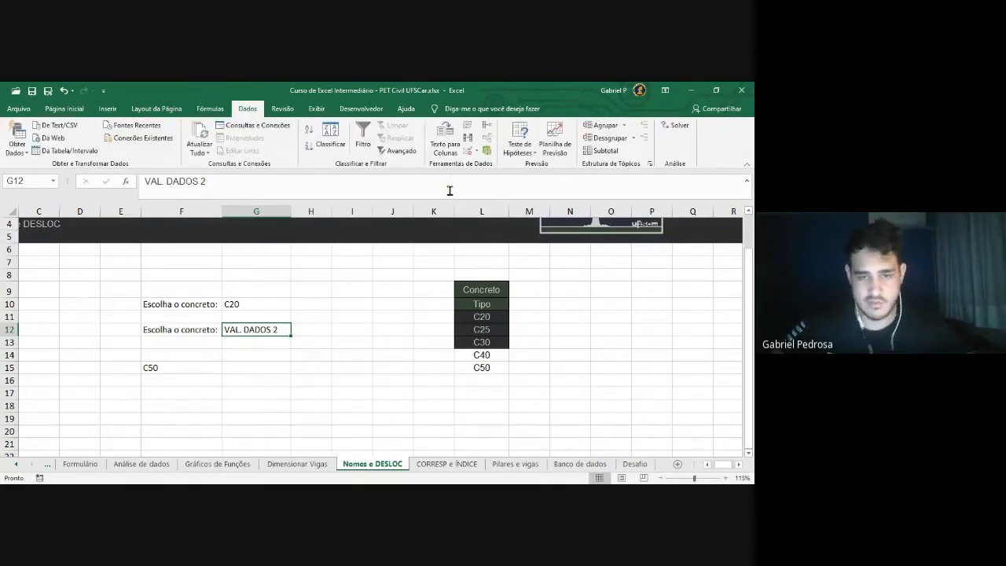
Give G12 a List validation with source =concreto2 and preview its dropdown
click(469, 152)
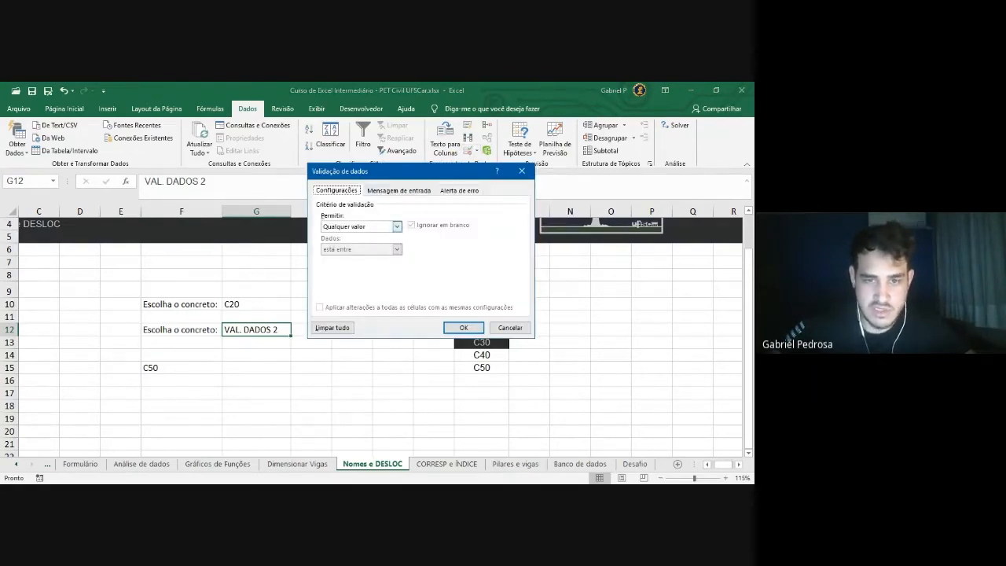
click(397, 226)
click(361, 258)
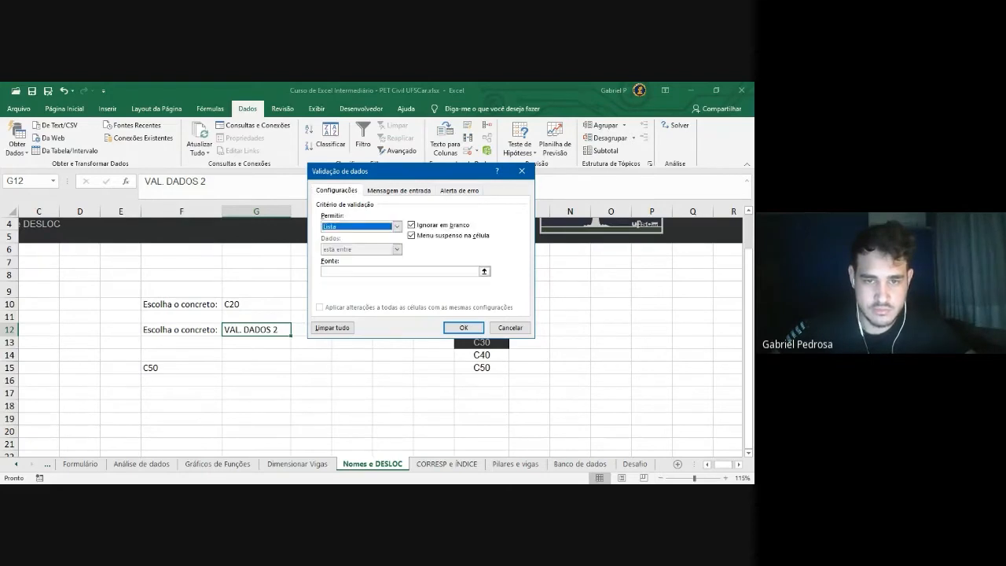
click(399, 271)
text(=)
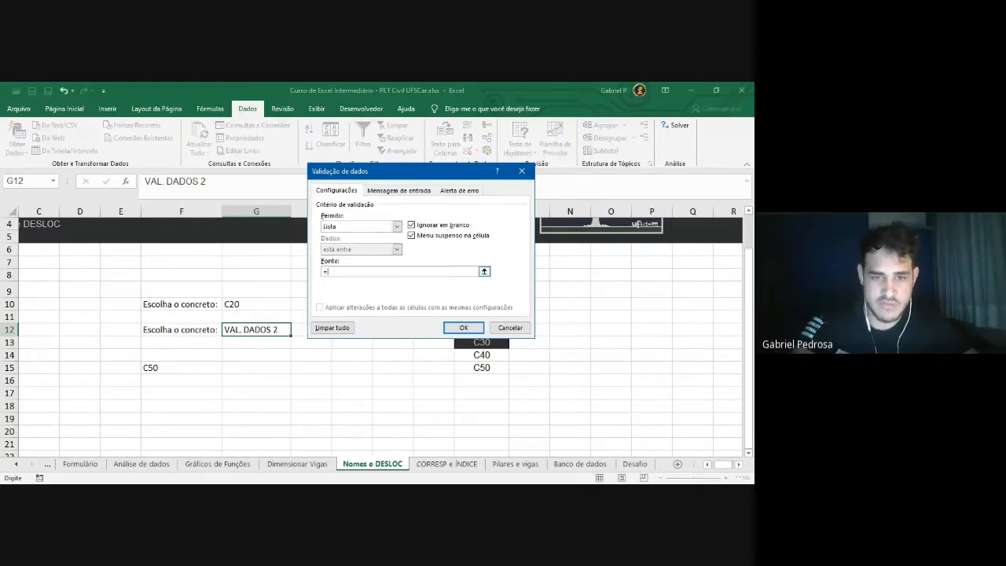
text(CON)
key(BackSpace)
text(c)
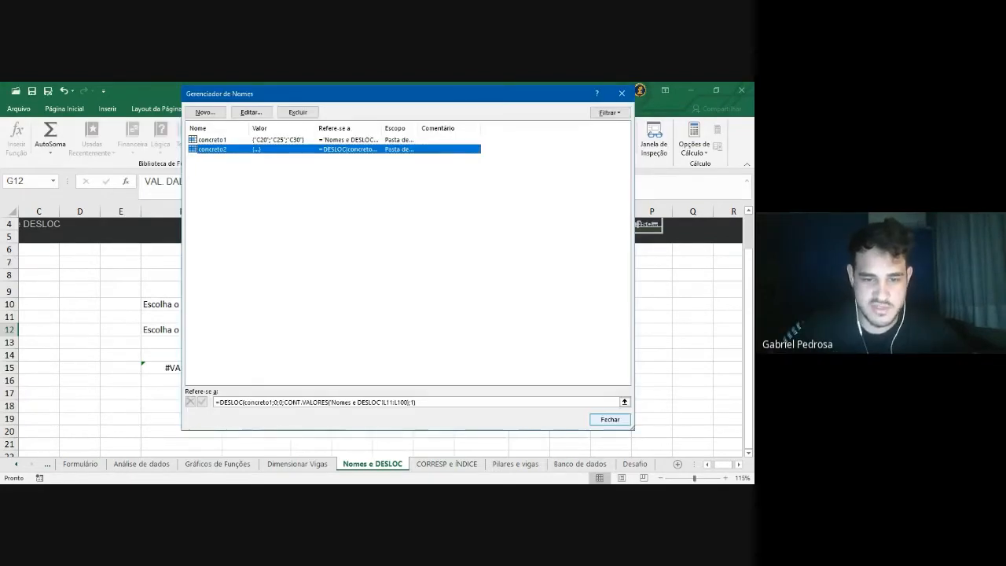
click(610, 419)
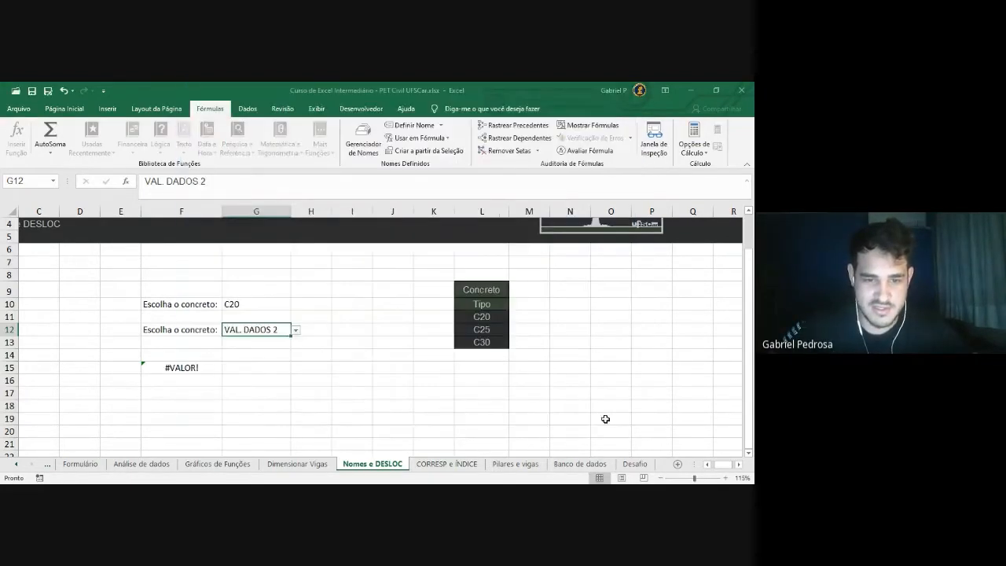
click(295, 330)
key(Escape)
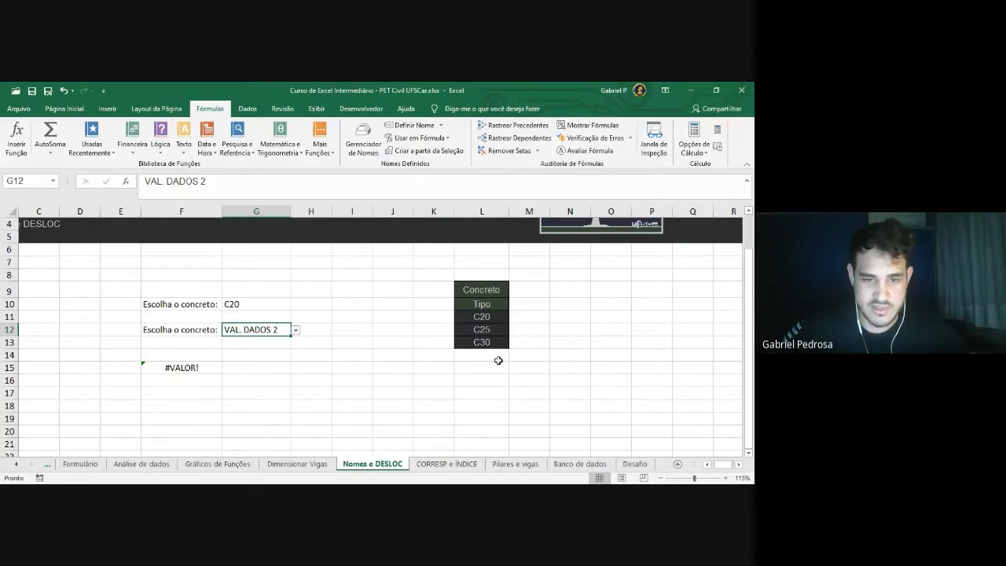
Enter C40 in L14 and confirm it appears in G12's dropdown
click(496, 361)
text(C40)
key(Return)
click(267, 329)
click(295, 331)
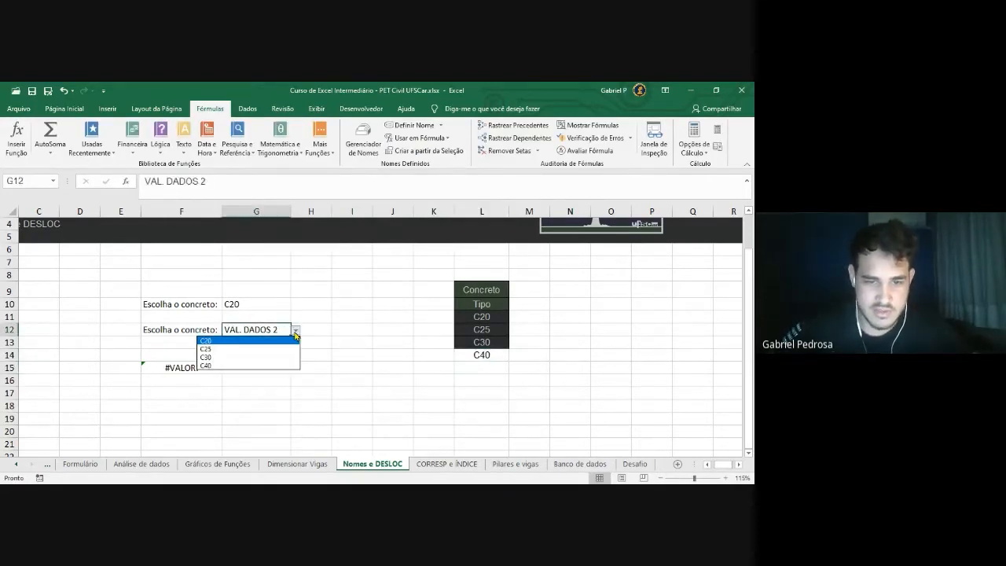
key(Down)
key(Down)
key(Down)
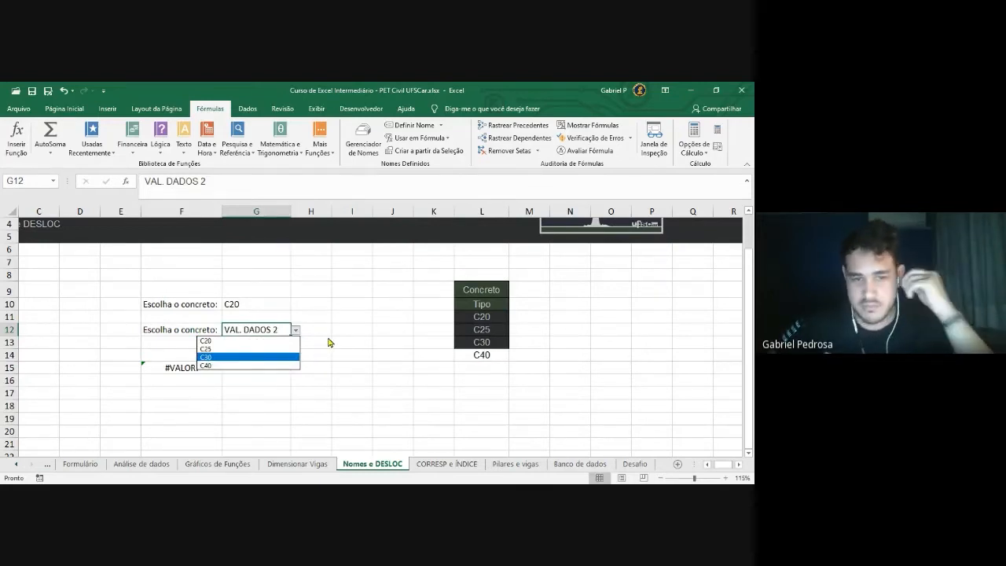
key(Escape)
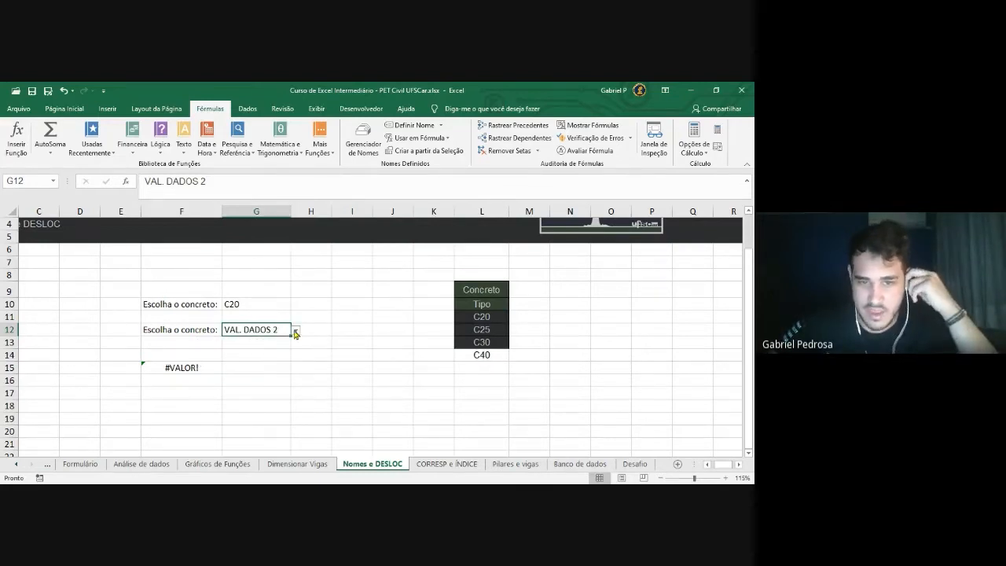
click(364, 148)
click(364, 149)
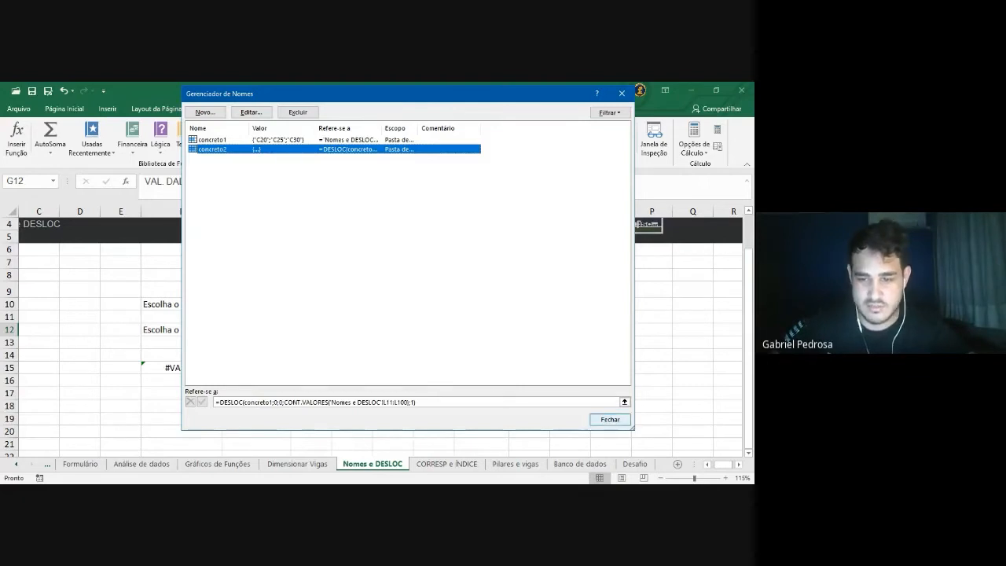
drag(386, 401, 215, 402)
click(417, 402)
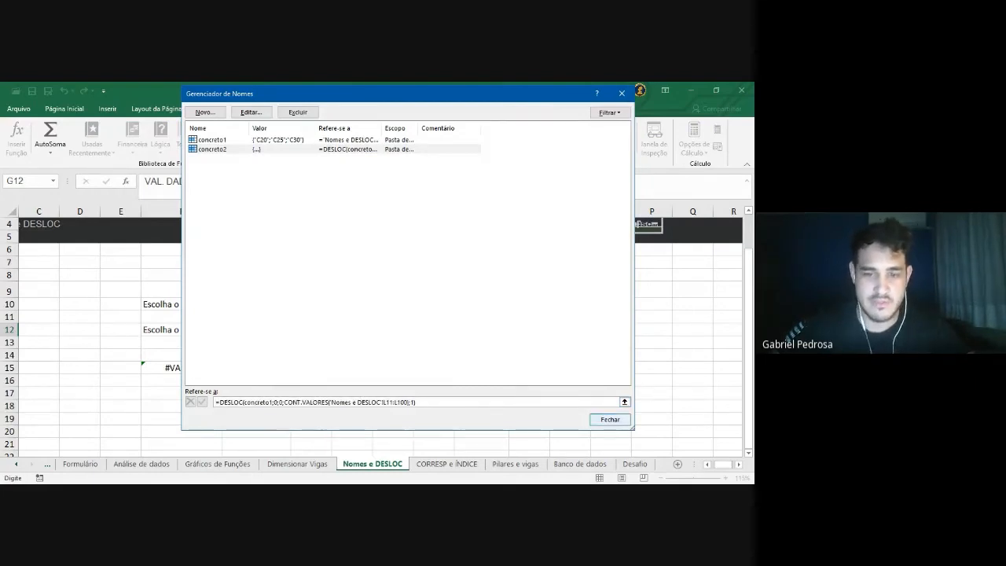
drag(417, 403, 215, 402)
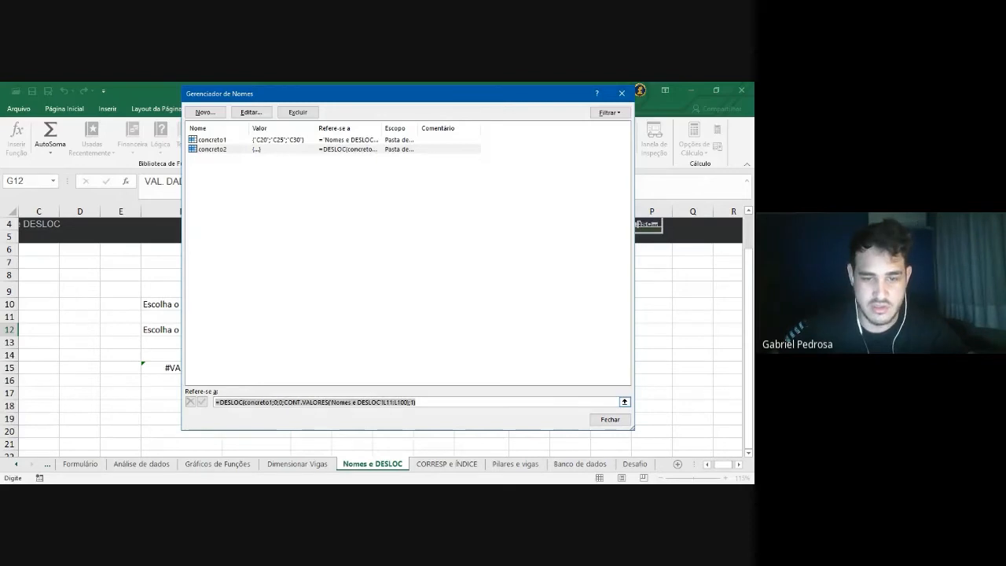
drag(418, 403, 215, 403)
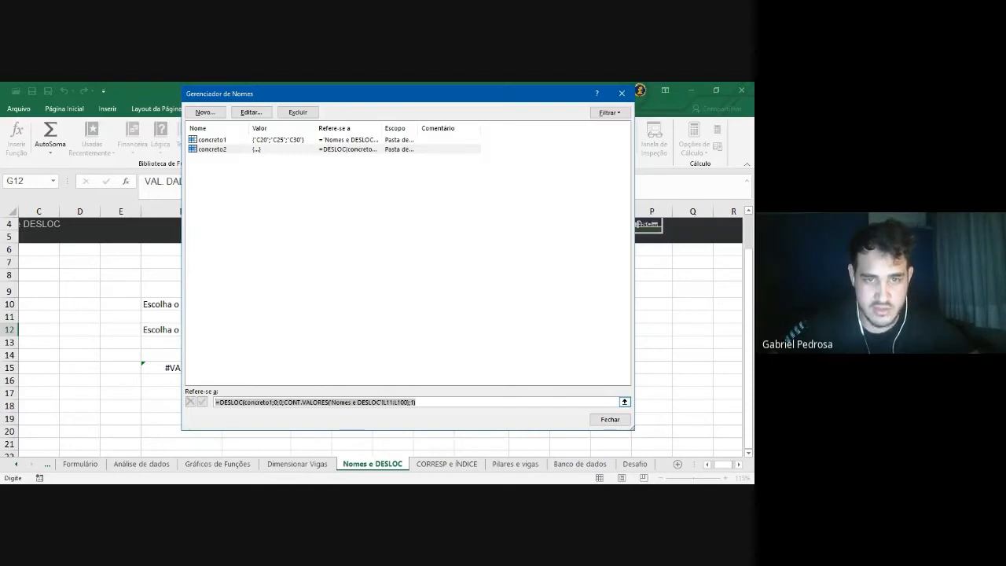
click(608, 419)
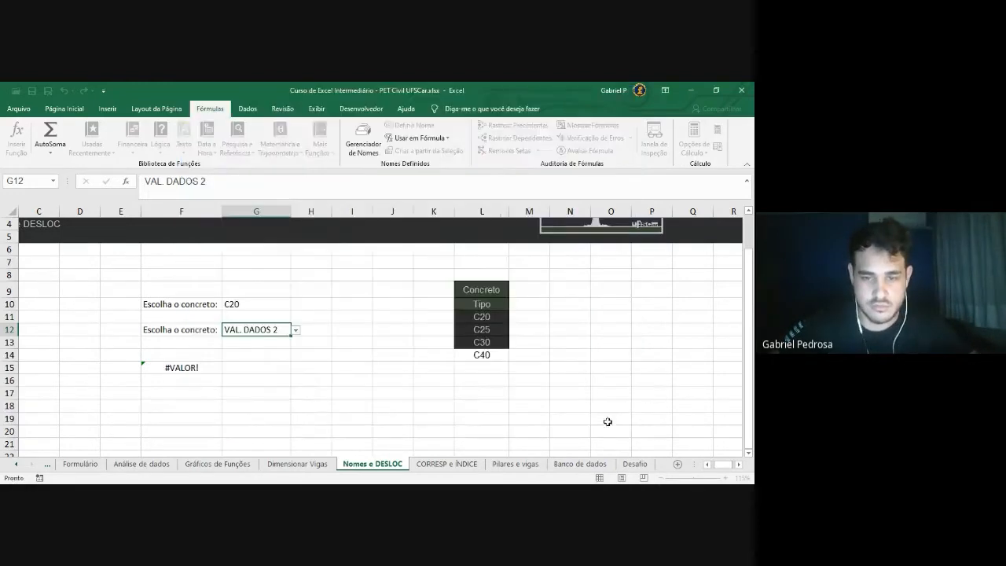
Review G12's choices and the concrete types C20 to C40 in the Name Manager
click(296, 330)
click(296, 330)
click(393, 380)
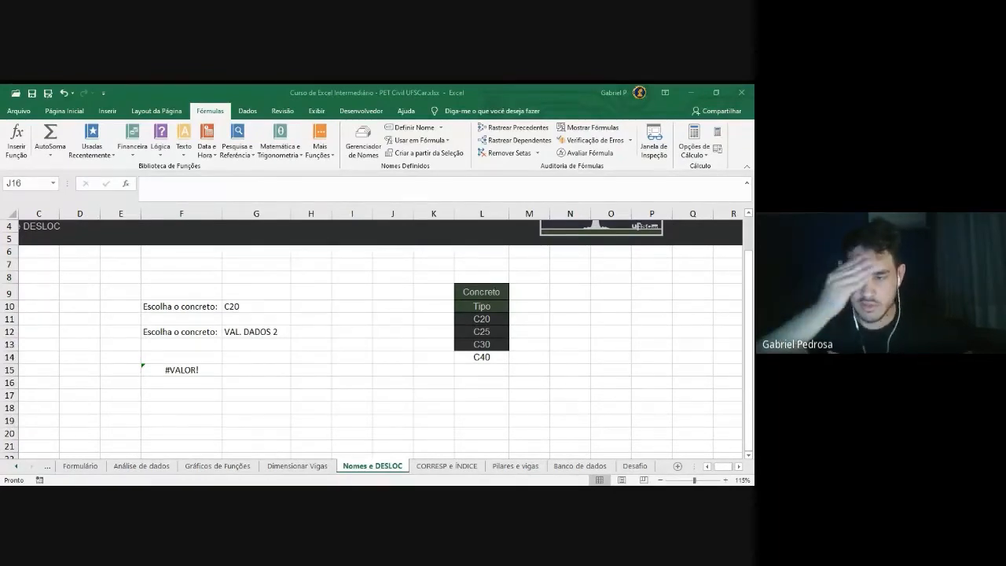
click(420, 395)
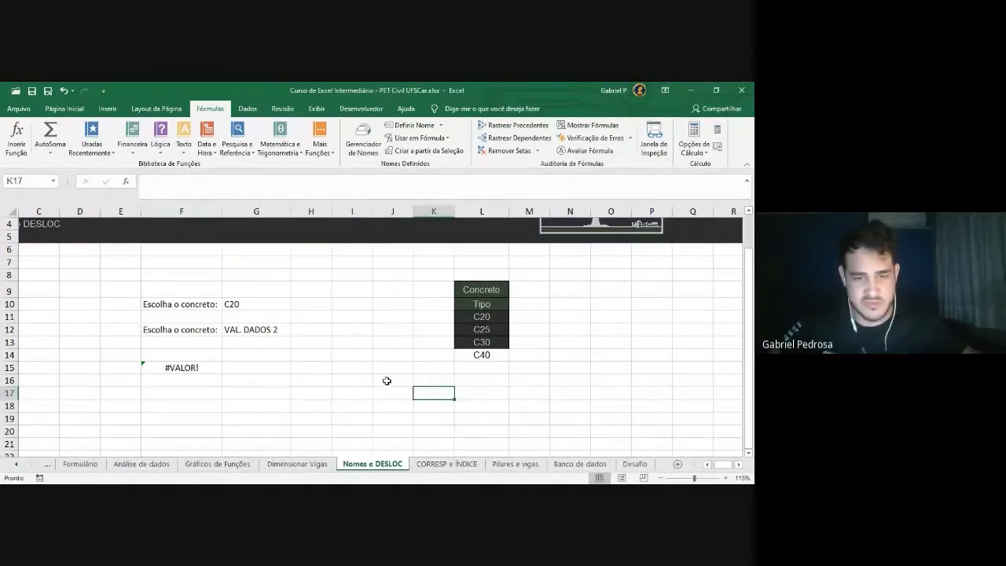
click(372, 151)
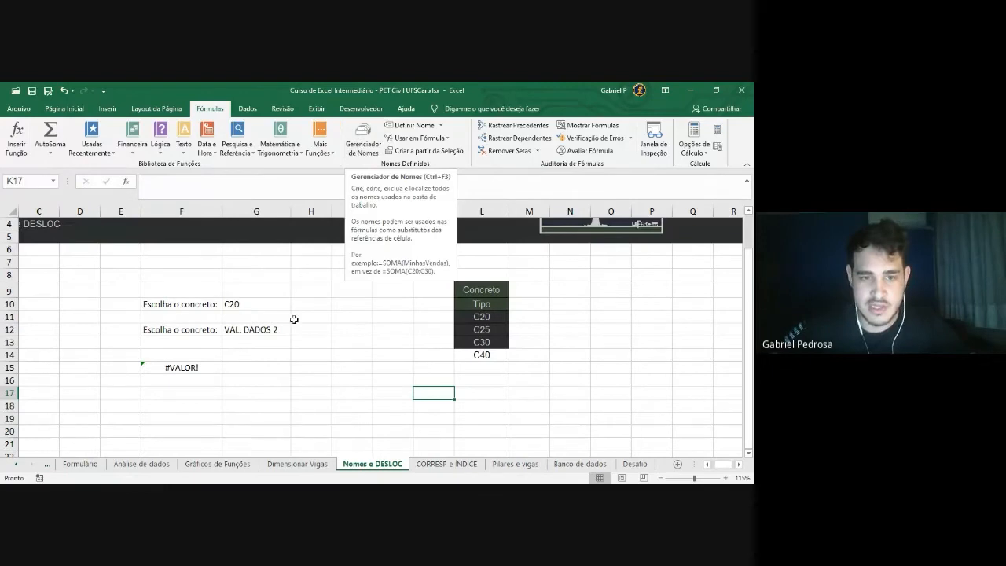
drag(487, 318, 485, 343)
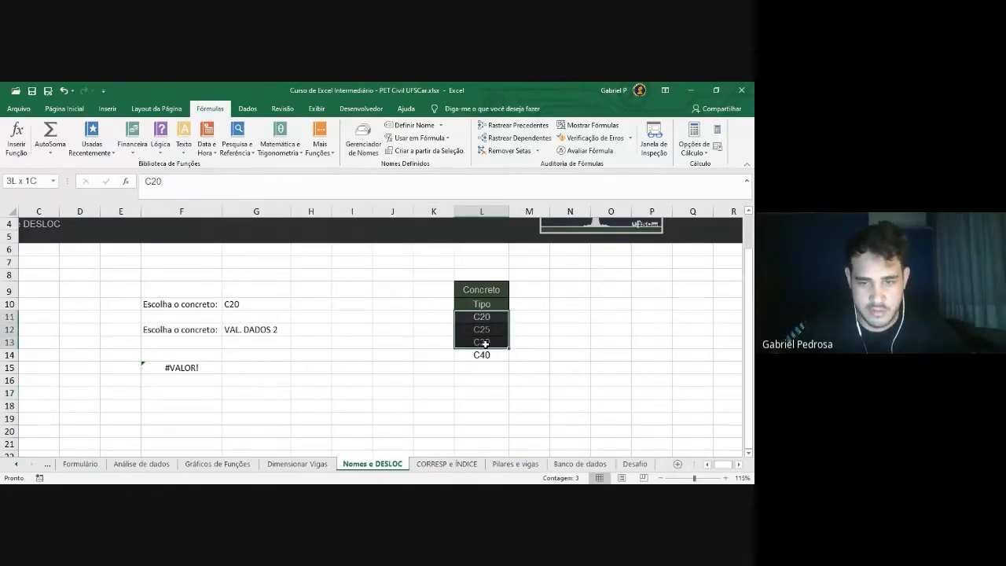
click(486, 352)
drag(488, 317, 494, 361)
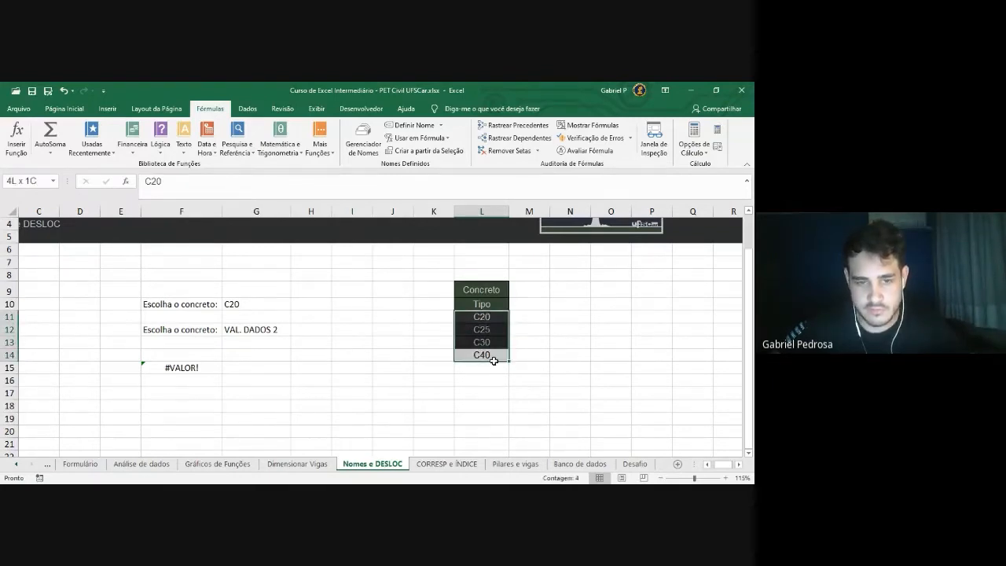
drag(494, 360, 494, 360)
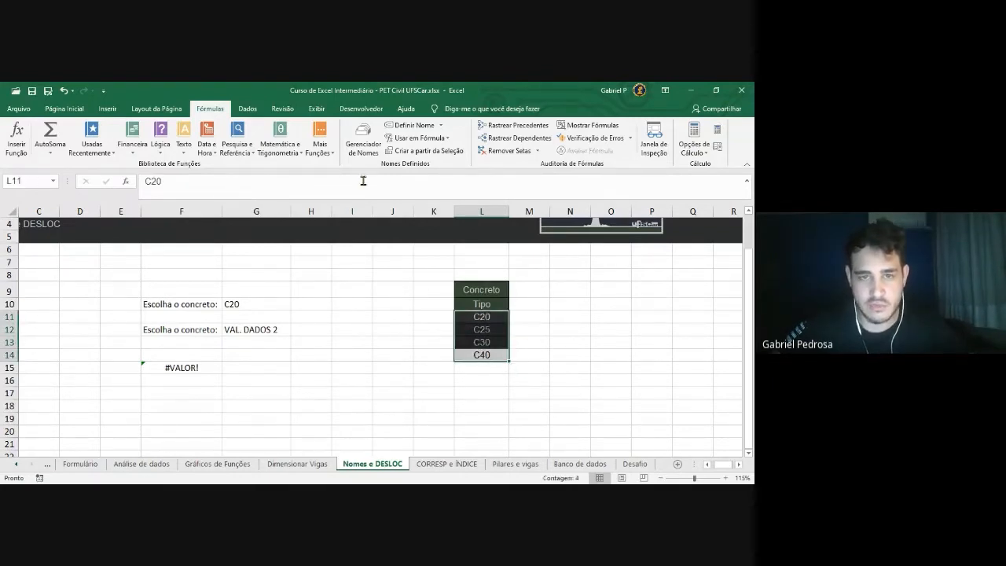
click(414, 345)
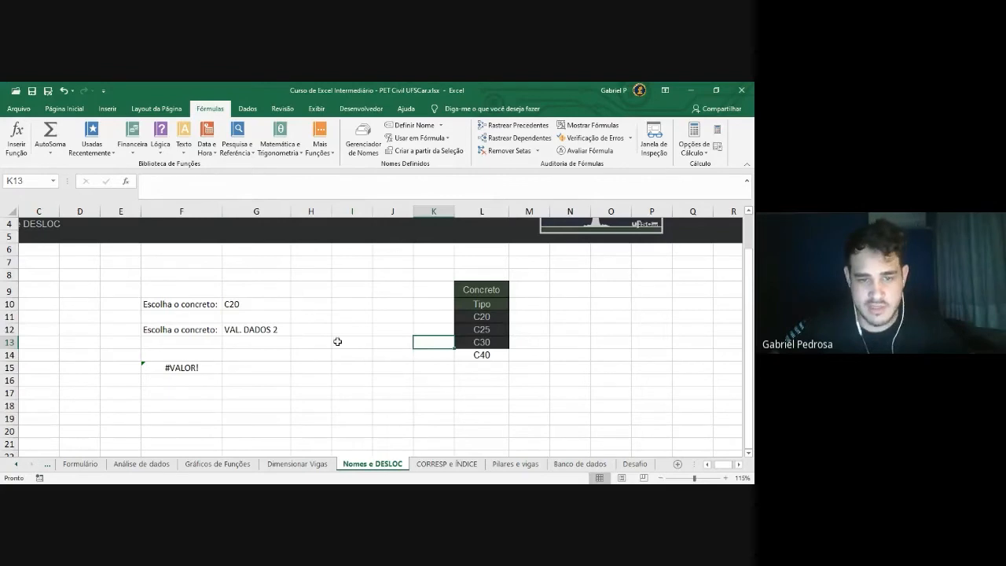
Enter C50 in L15 and confirm G12's dropdown now offers C20 through C50
click(259, 328)
click(296, 331)
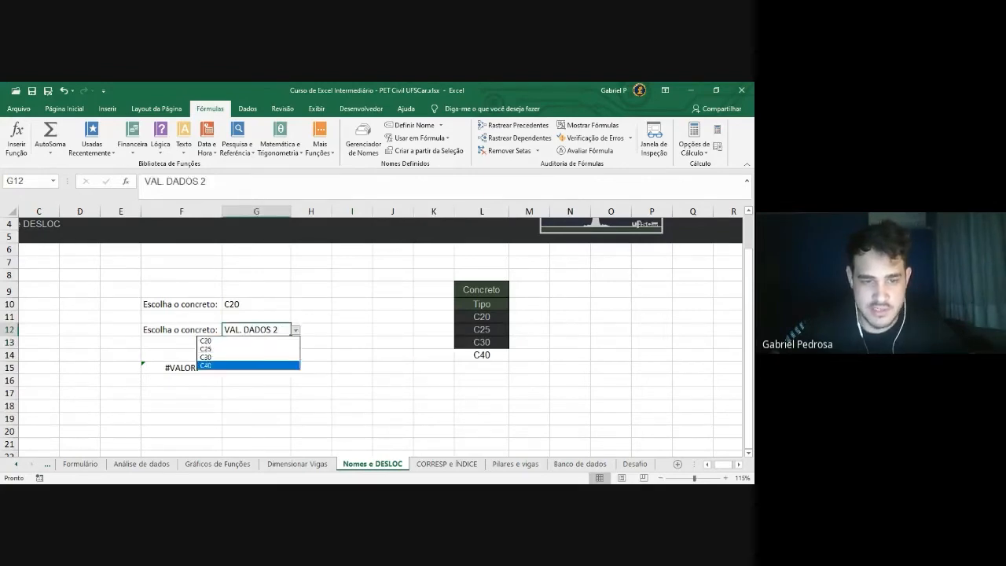
click(374, 358)
click(492, 368)
text(C50)
key(Return)
click(288, 330)
click(295, 334)
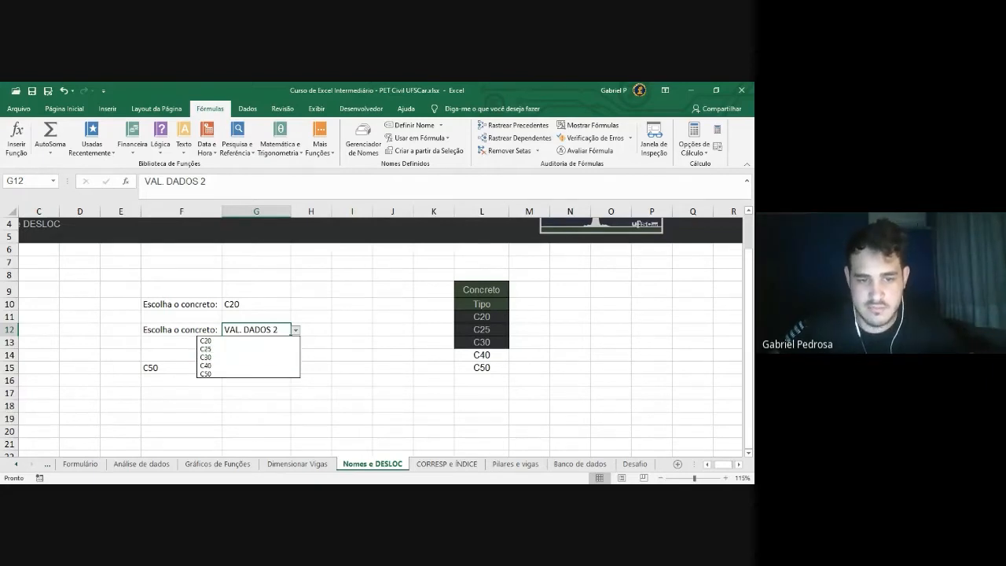
click(366, 337)
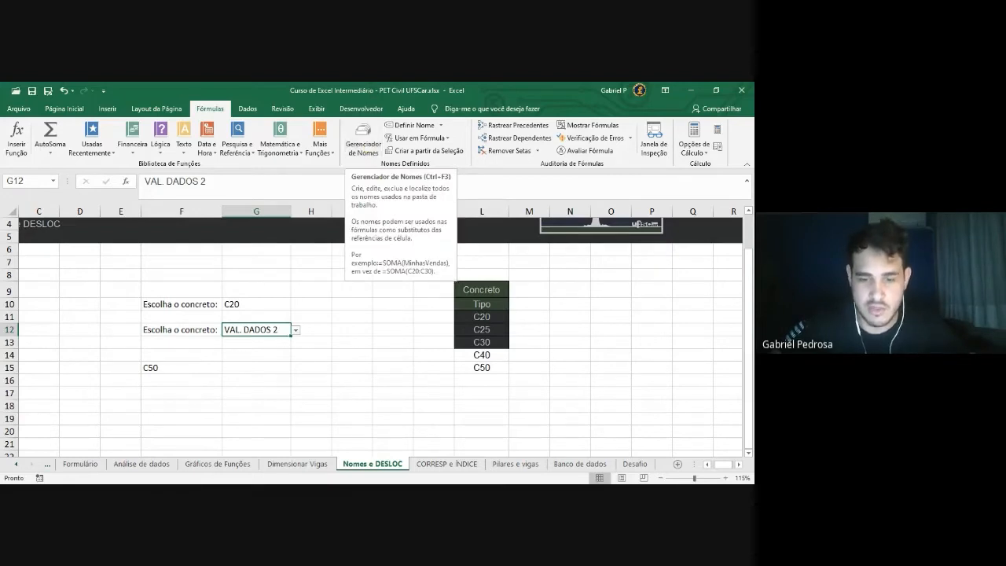
Go to the CORRESP e ÍNDICE sheet and select cell E11
click(447, 465)
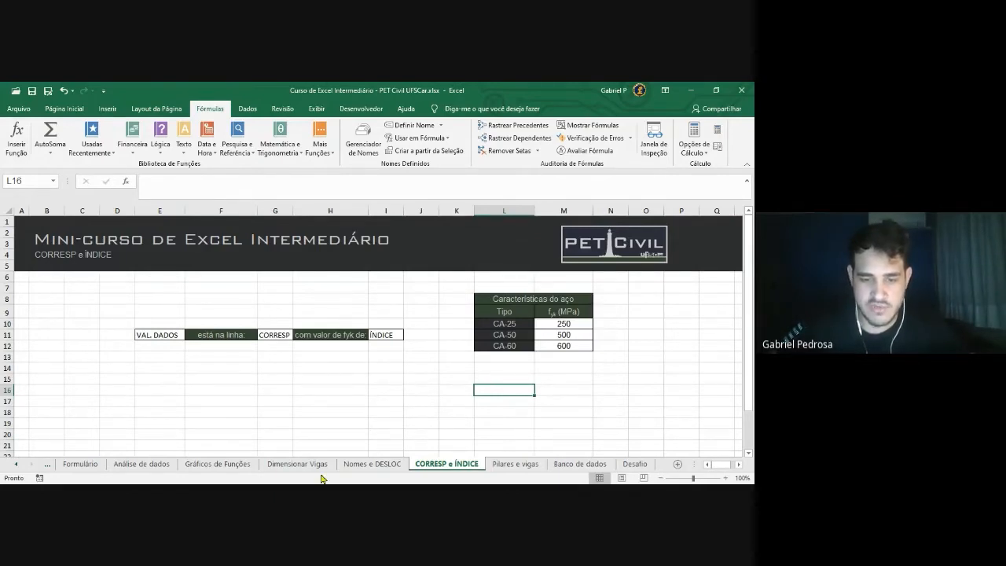
click(297, 464)
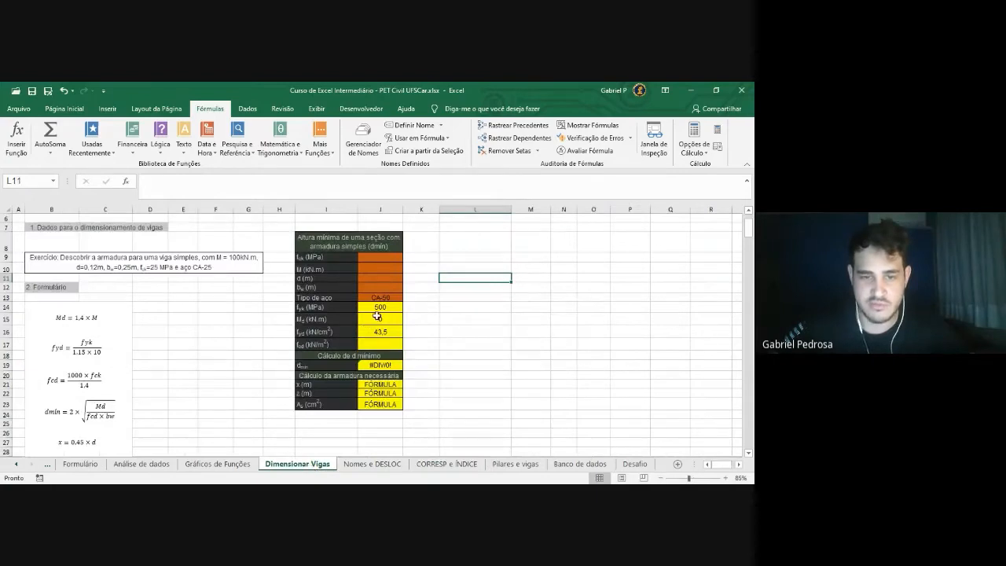
click(446, 464)
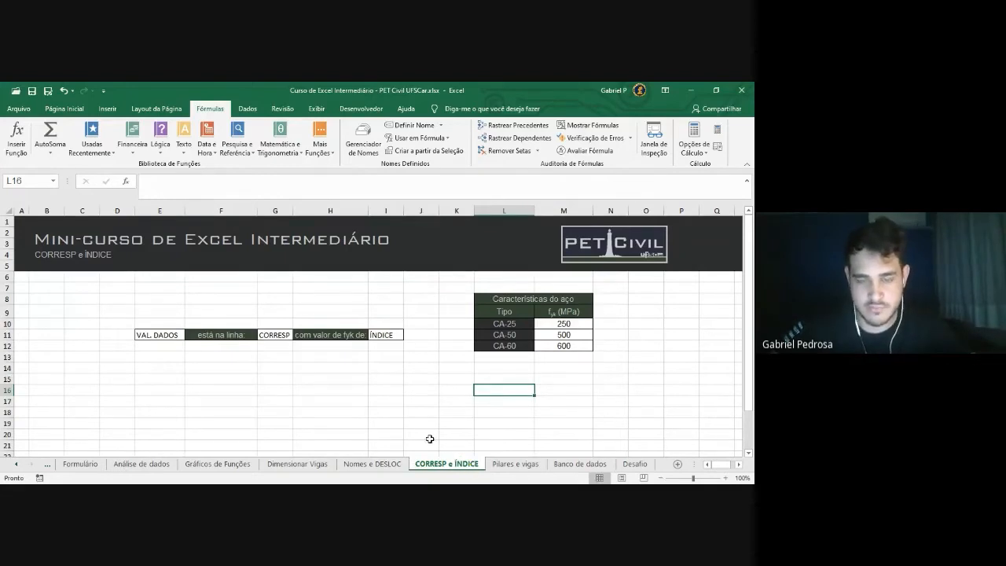
click(161, 336)
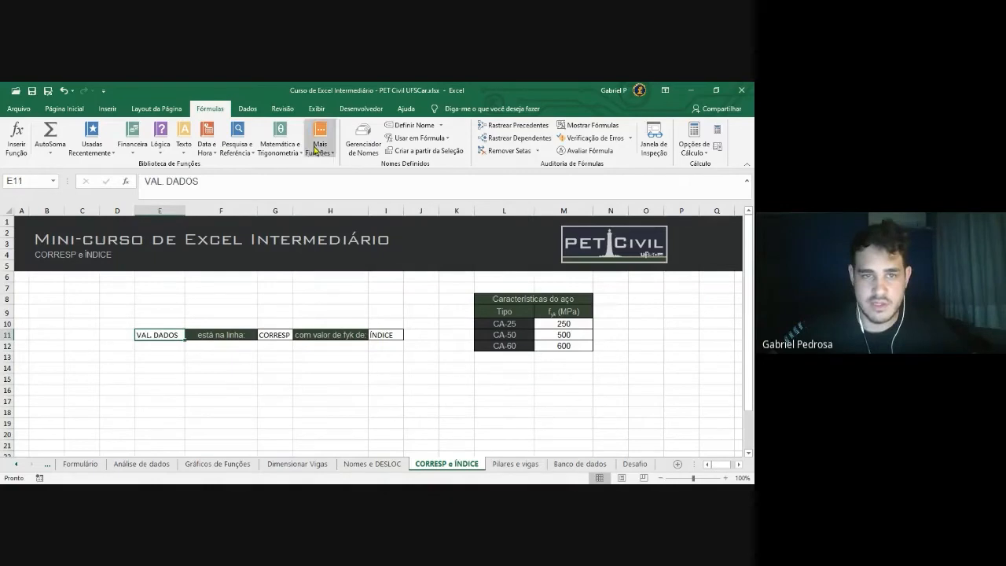
Give E11 a List validation with source =$L$10:$L$12
click(250, 113)
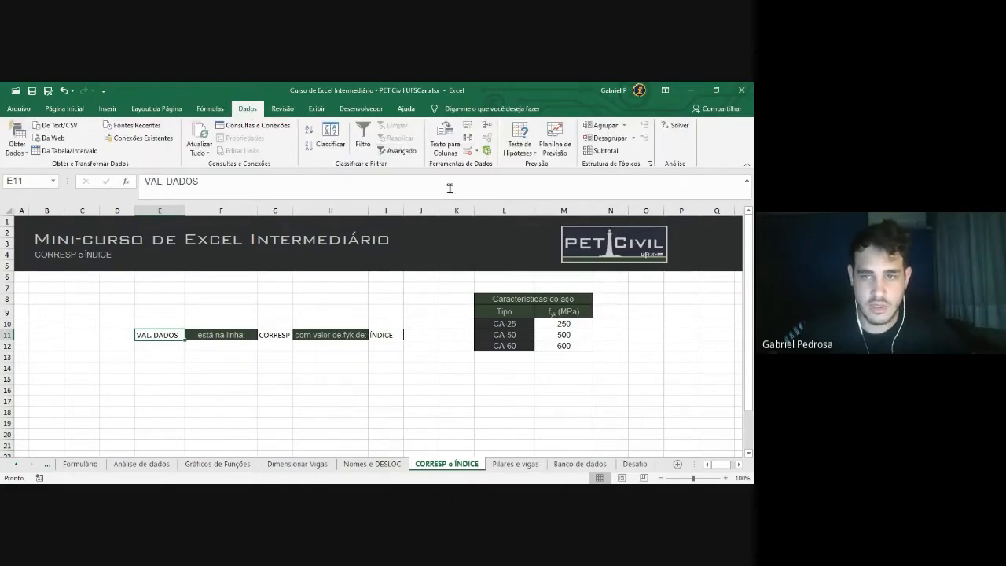
click(469, 152)
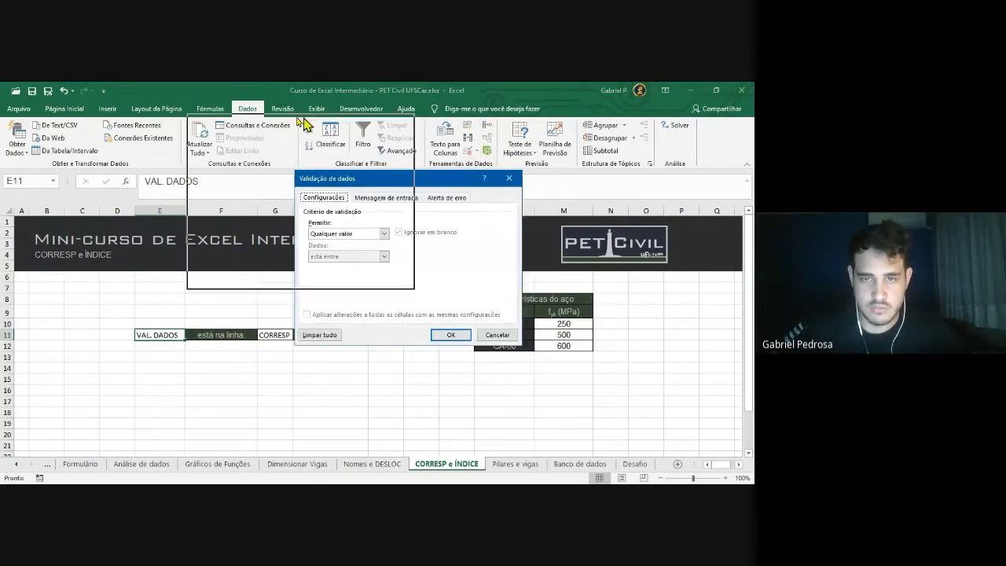
drag(302, 123, 287, 120)
click(261, 177)
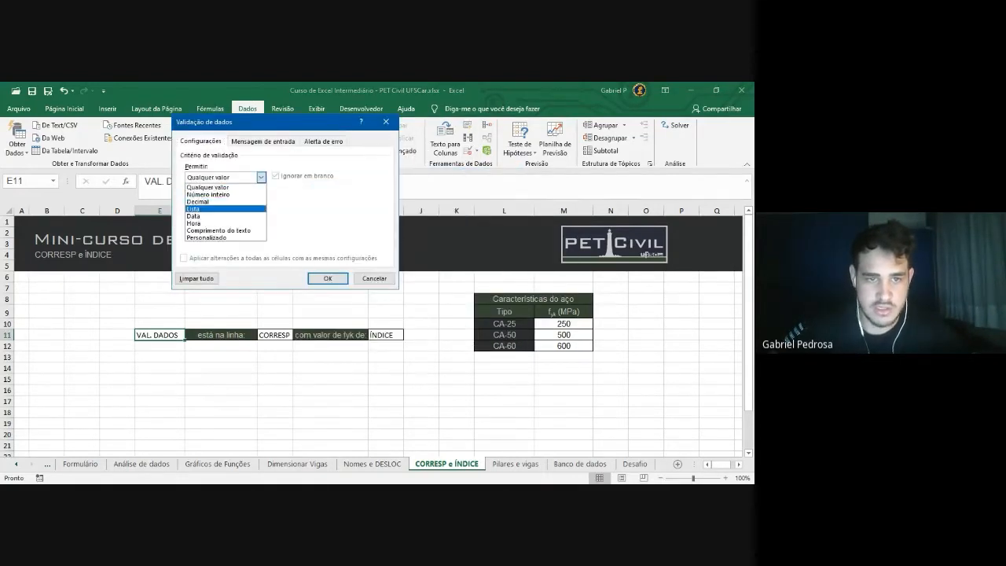
click(225, 209)
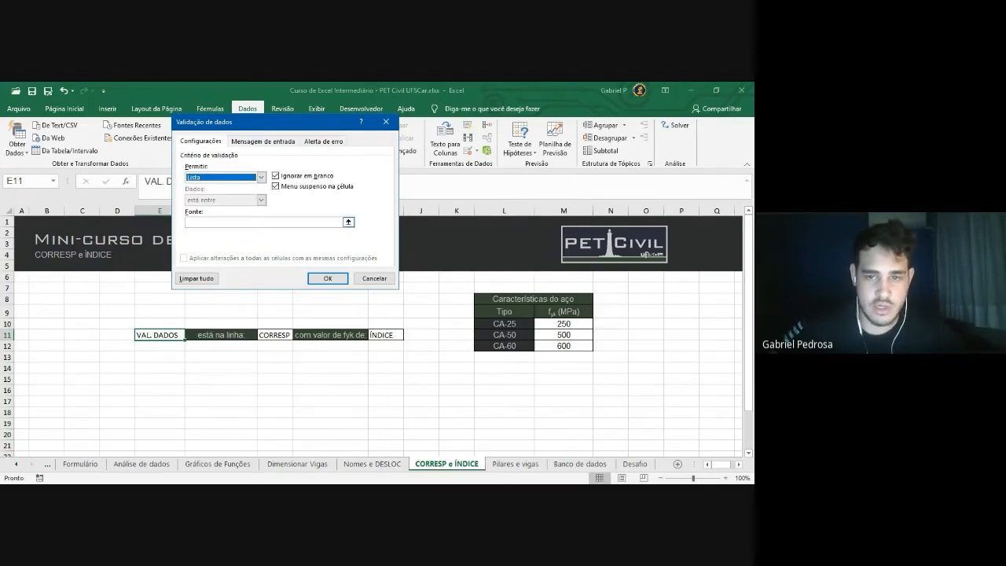
click(348, 221)
drag(504, 324, 505, 345)
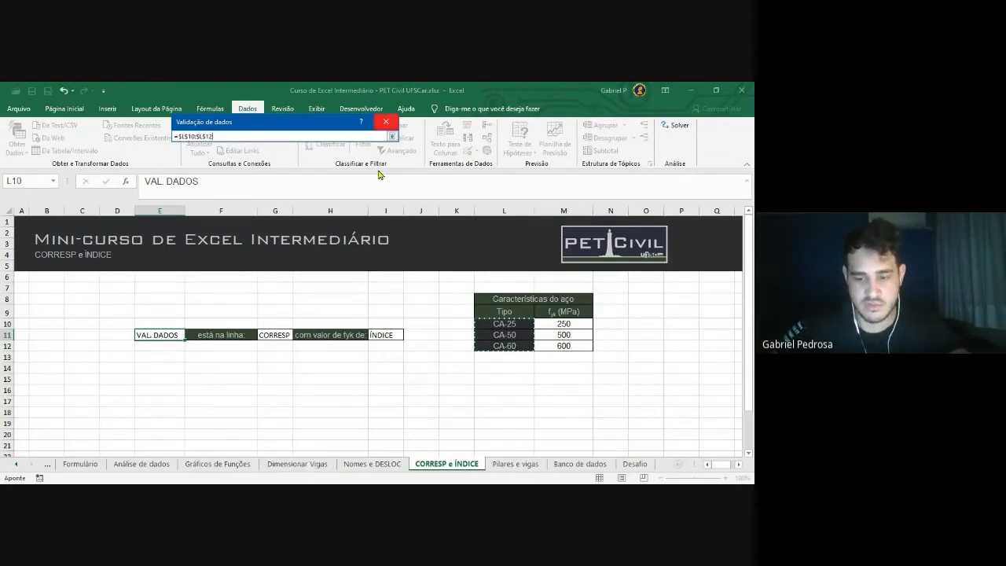
key(Return)
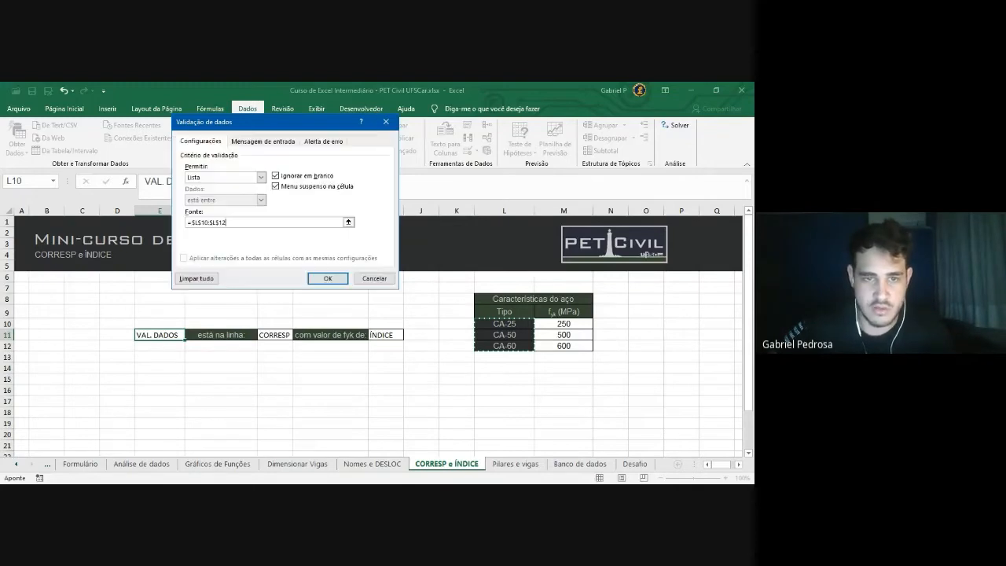
click(328, 278)
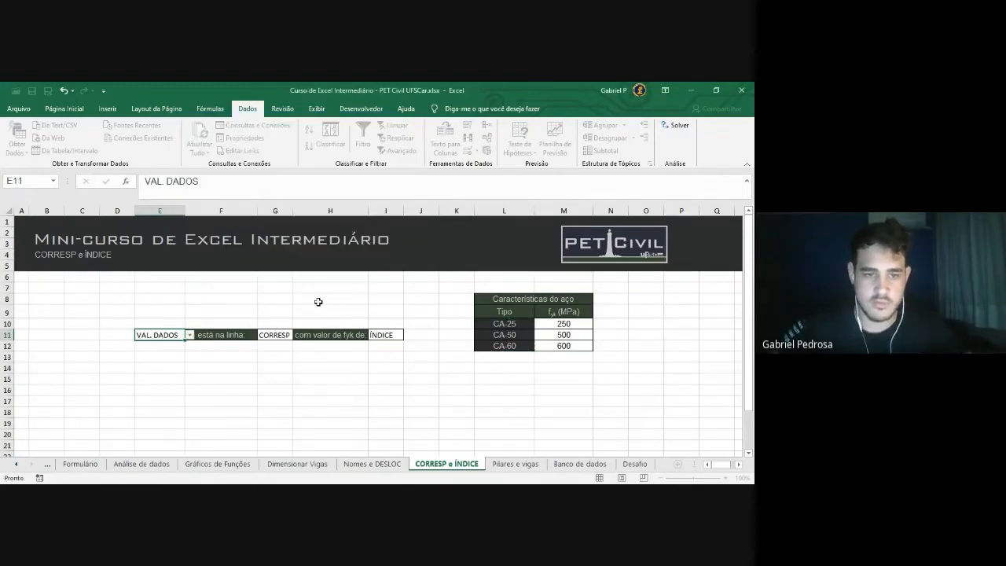
Choose CA-25 from E11's steel type dropdown
click(189, 335)
key(Down)
key(Down)
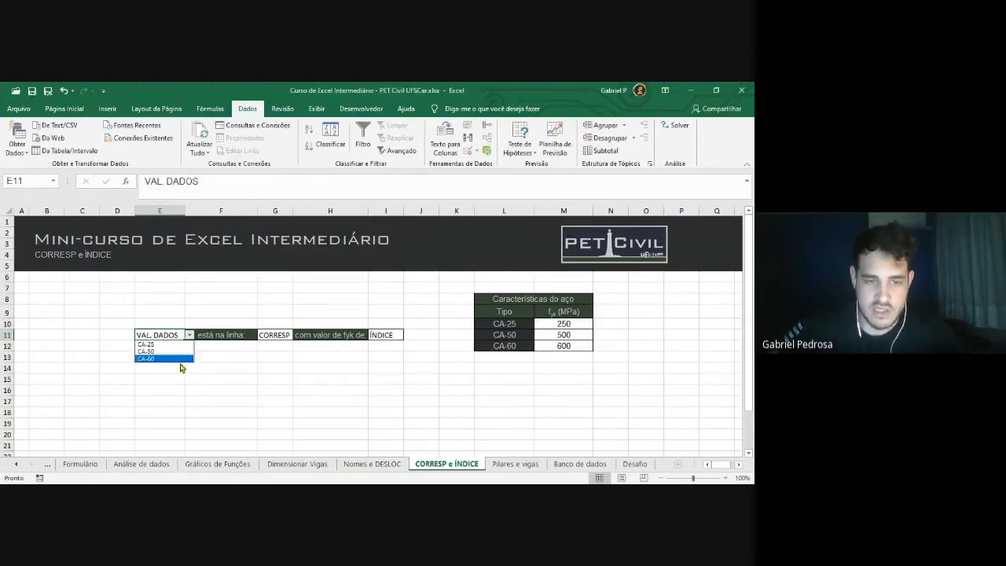
key(Up)
key(Down)
key(Up)
key(Up)
key(Return)
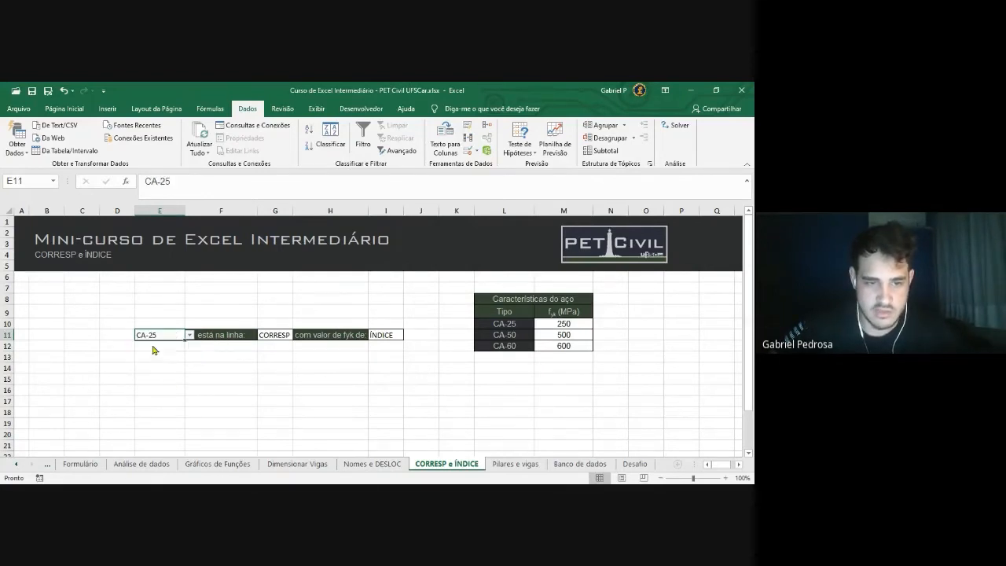
click(376, 357)
click(381, 390)
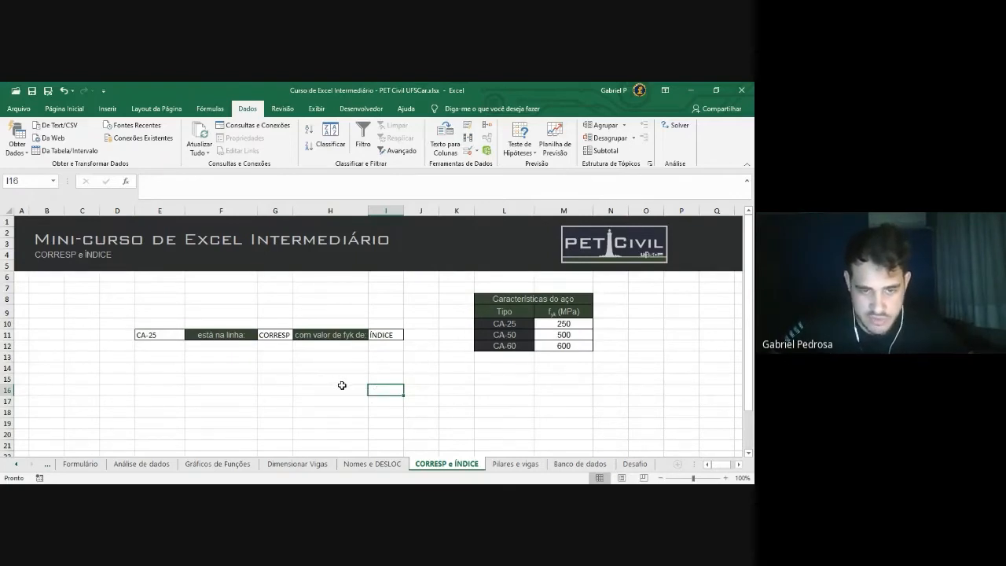
click(217, 368)
click(155, 336)
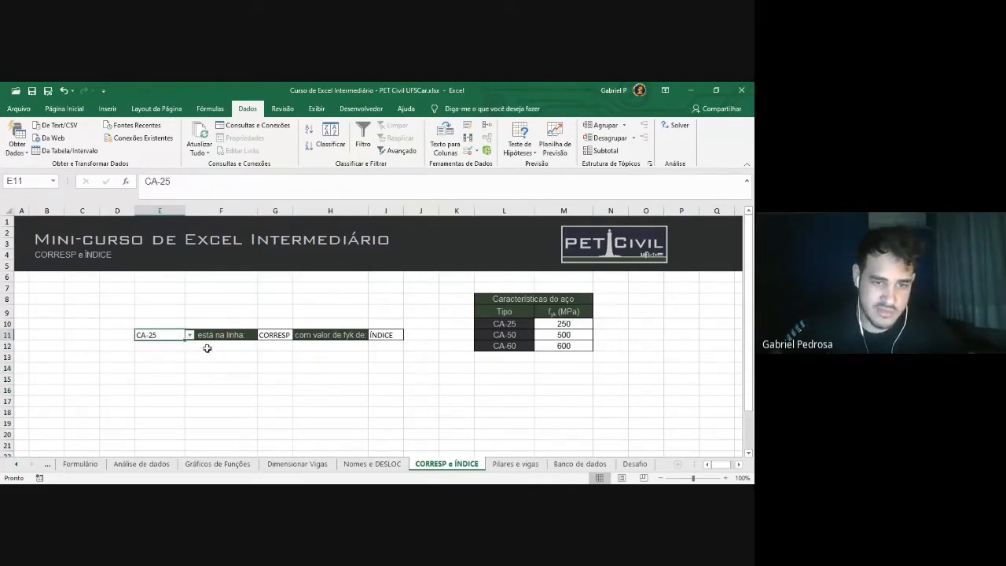
click(516, 335)
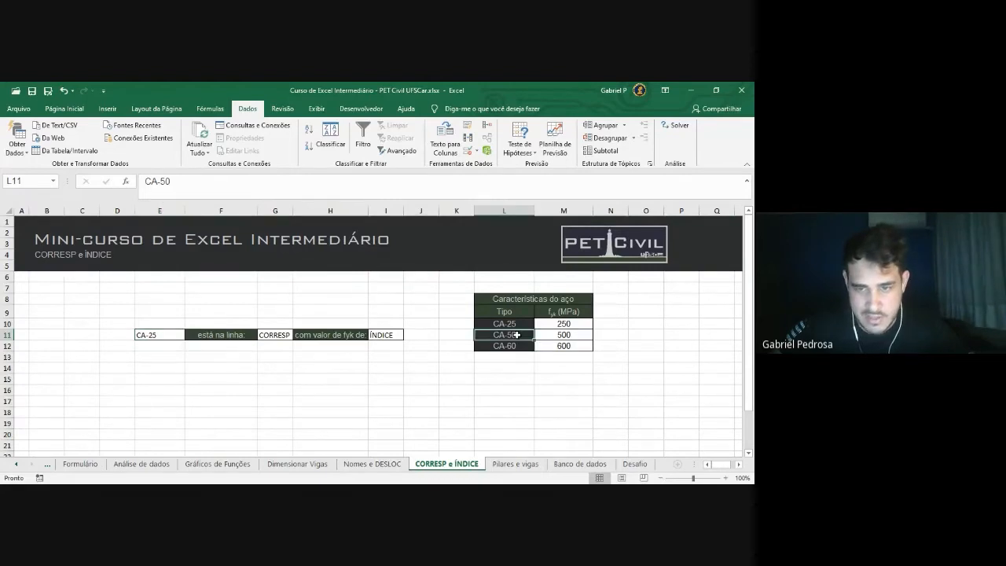
click(570, 335)
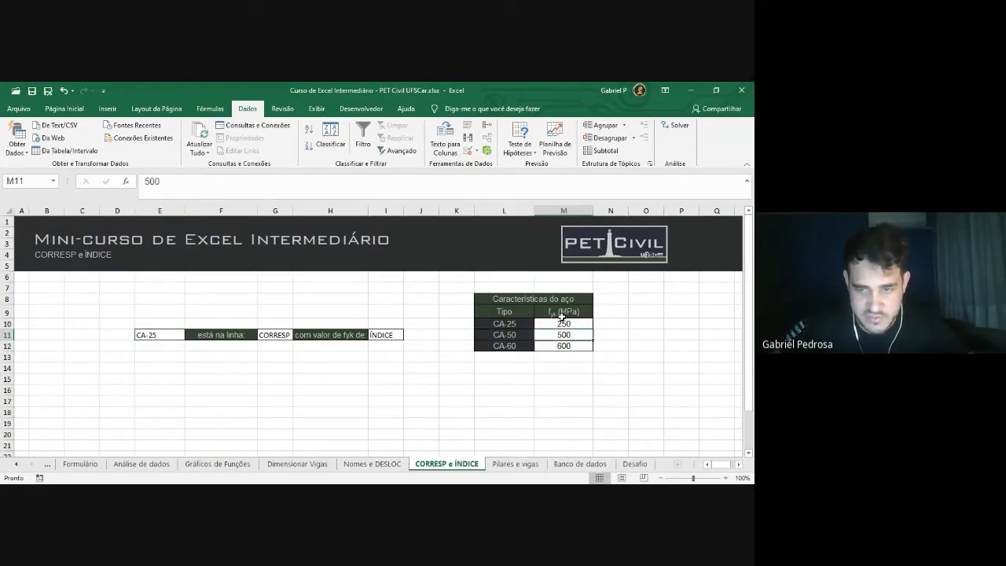
click(393, 336)
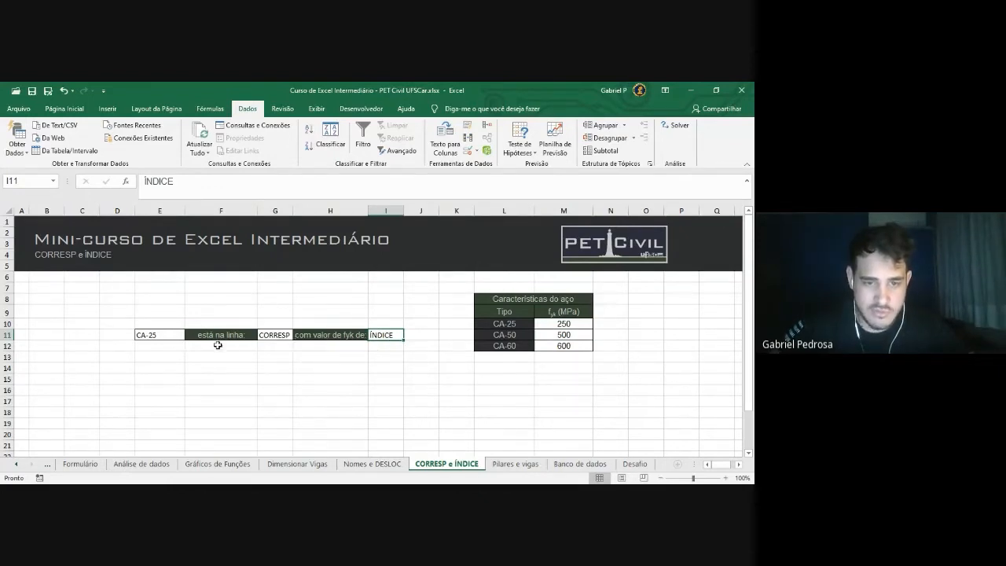
click(323, 300)
click(272, 334)
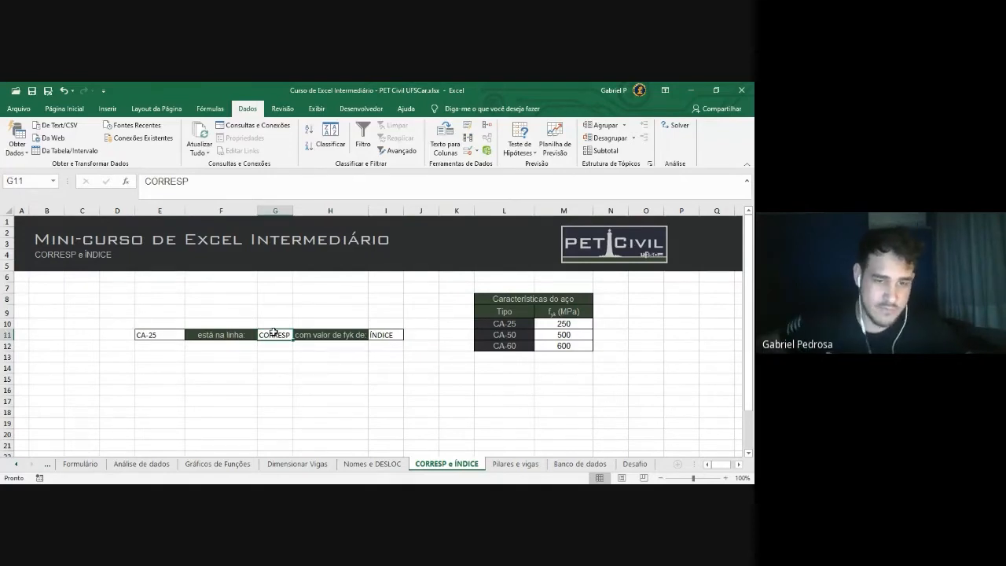
click(171, 338)
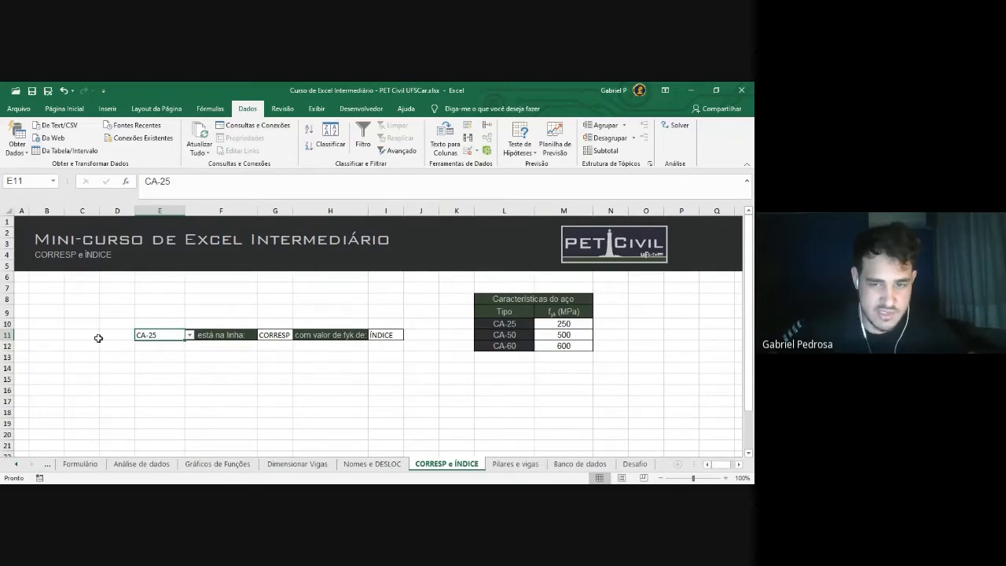
drag(503, 323, 504, 346)
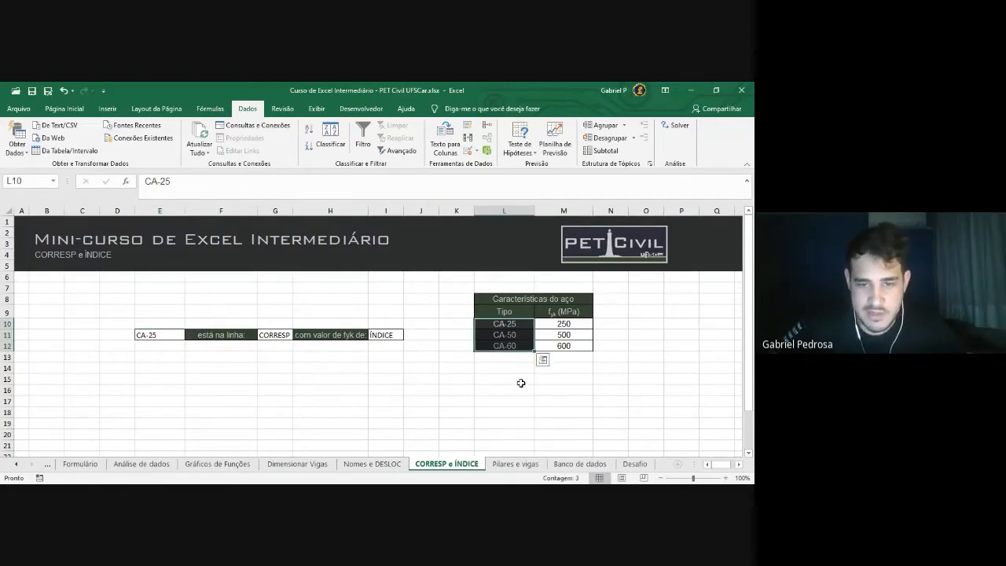
click(512, 388)
click(509, 325)
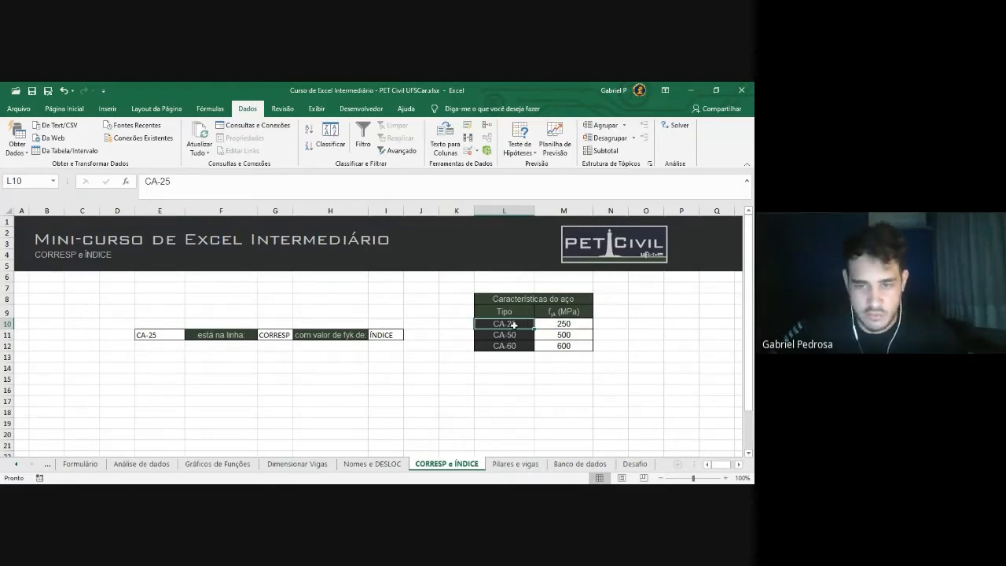
click(562, 324)
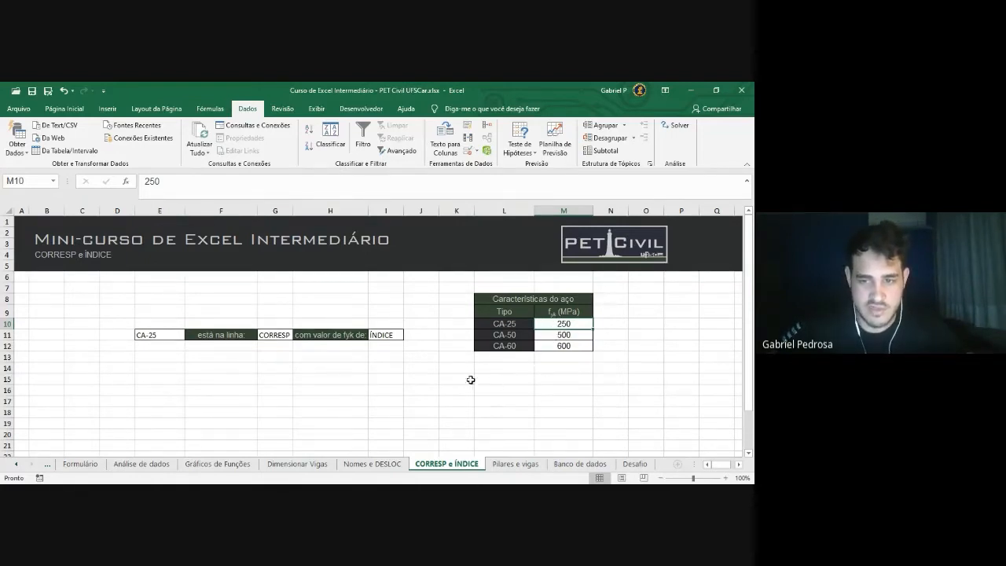
Replace G11's CORRESP placeholder with =CORRESP( using E11 as the lookup value
click(330, 368)
click(269, 337)
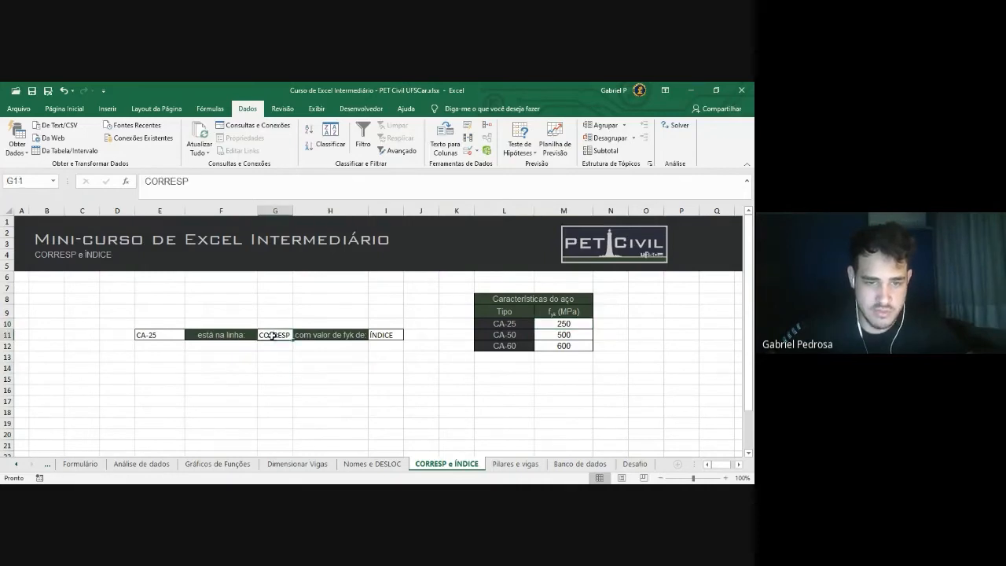
drag(247, 182, 98, 184)
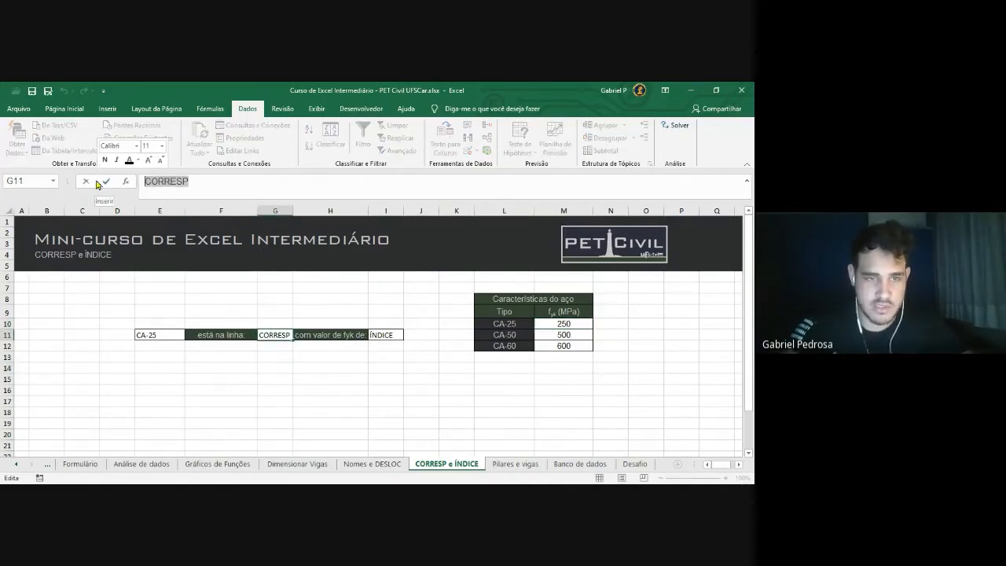
text(=CORR)
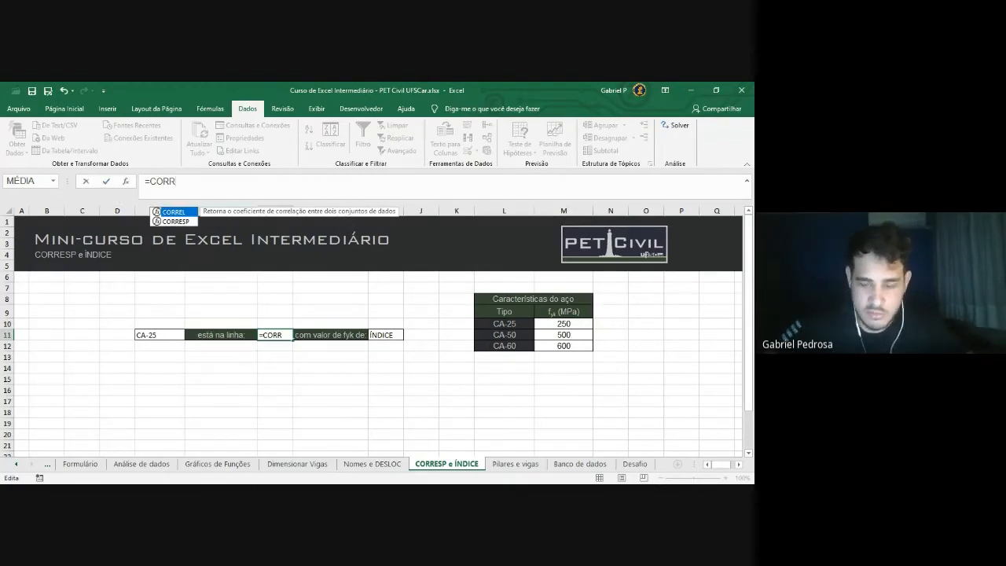
key(Down)
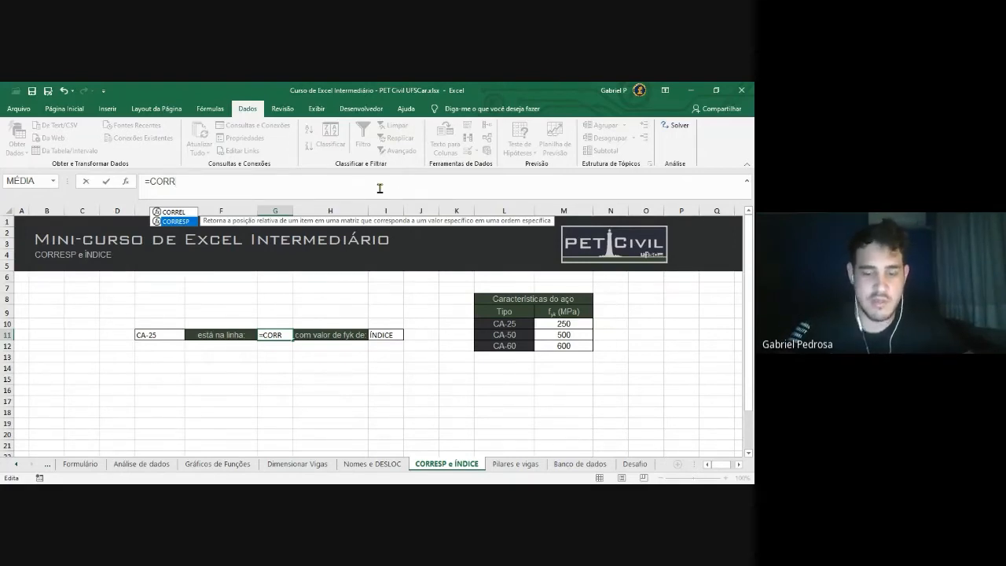
key(Tab)
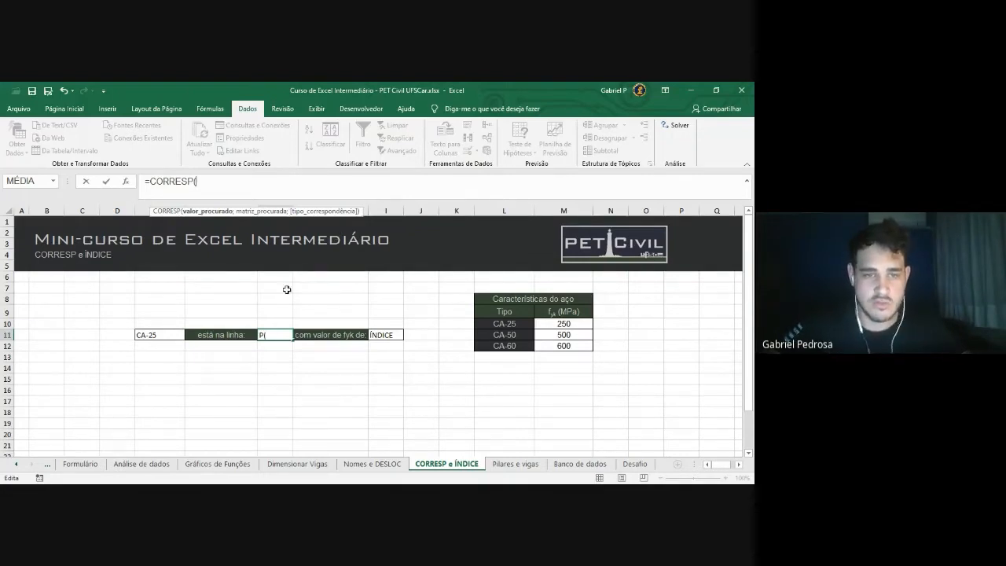
click(165, 336)
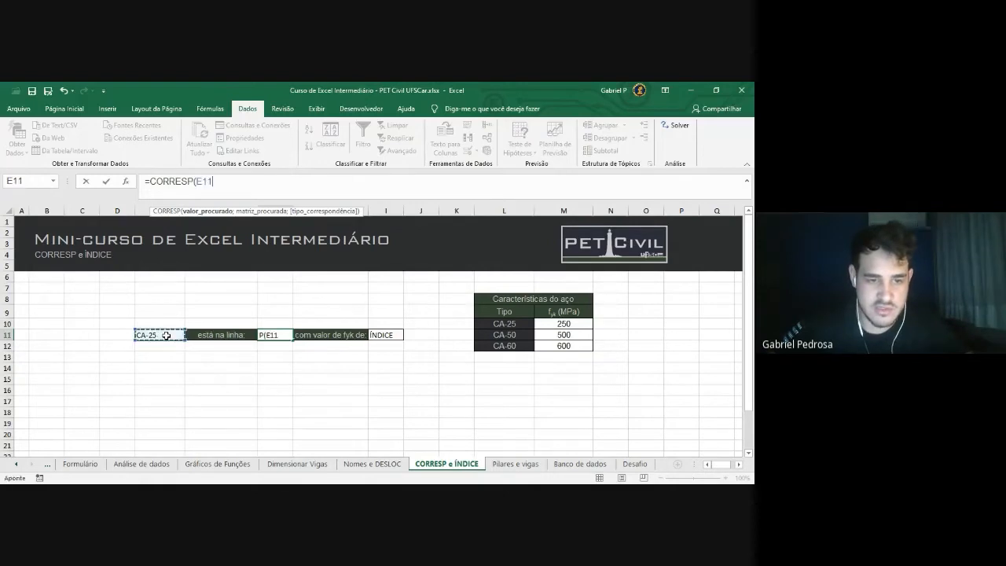
text(;)
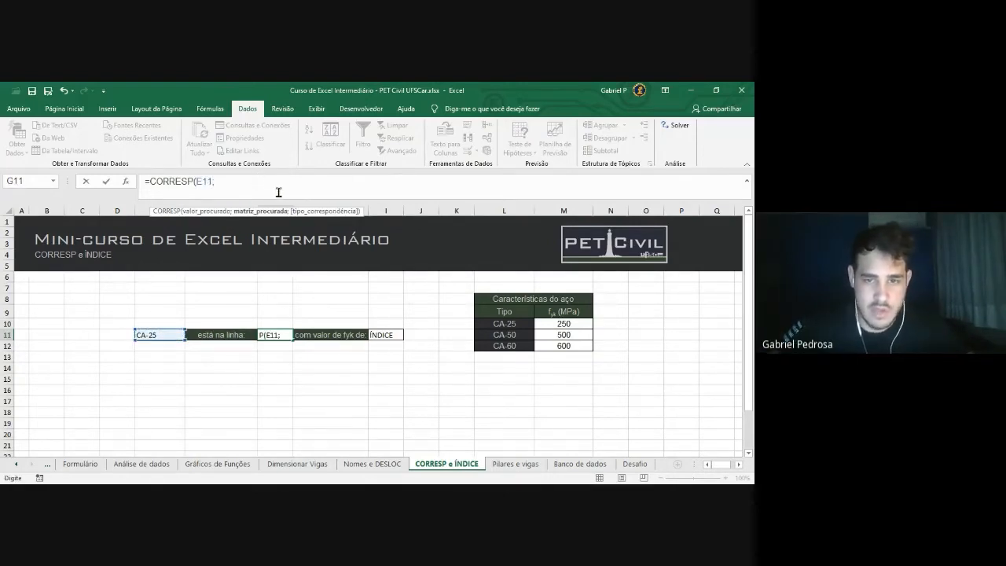
Complete it as =CORRESP(E11;L10:L12;0) with exact match, returning 1
drag(509, 323, 508, 346)
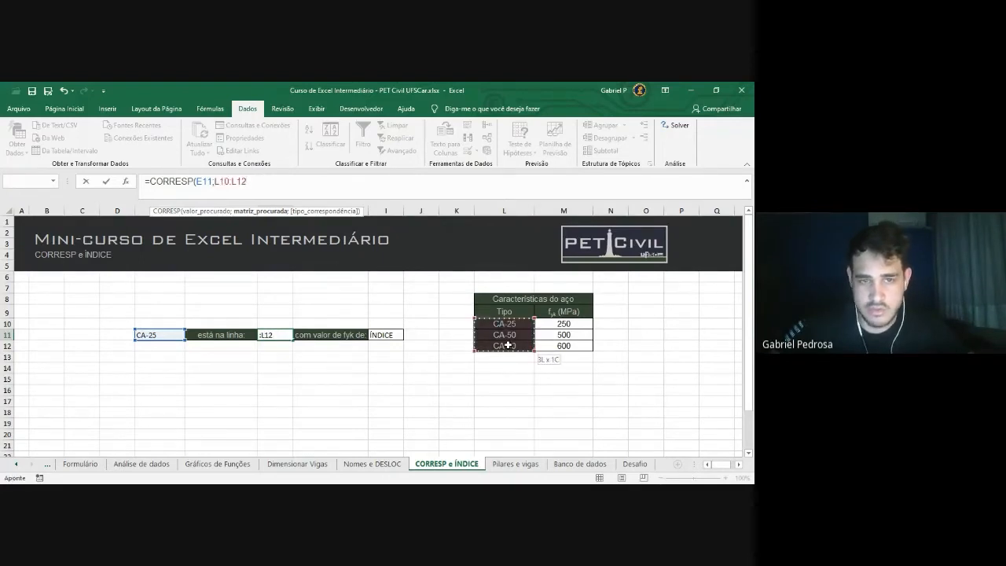
drag(509, 346, 509, 346)
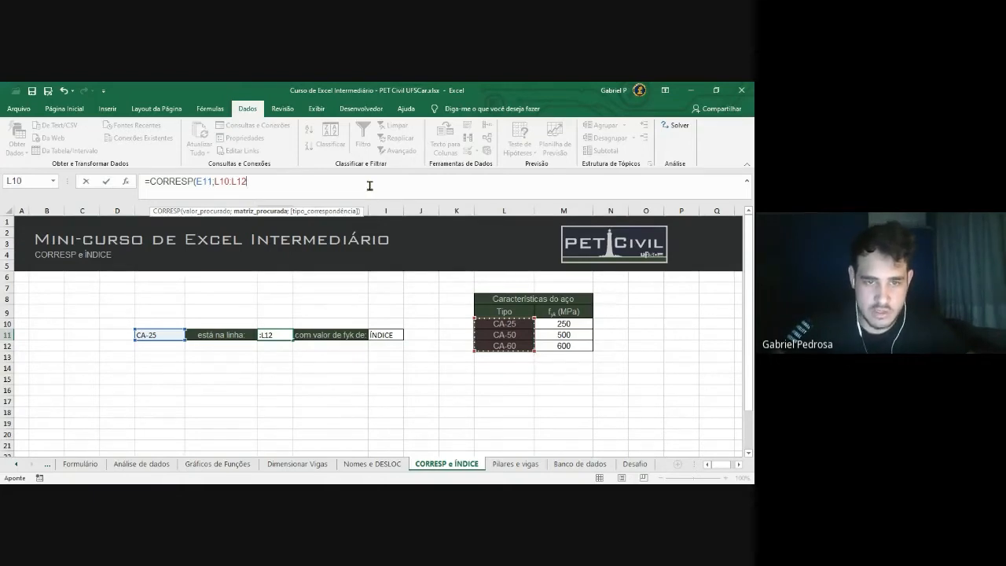
text(;)
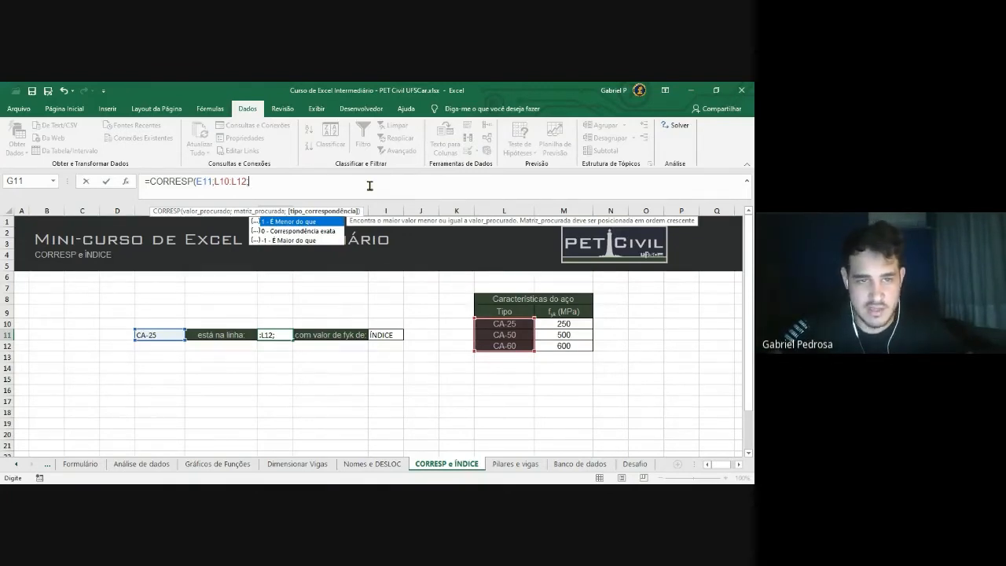
key(Down)
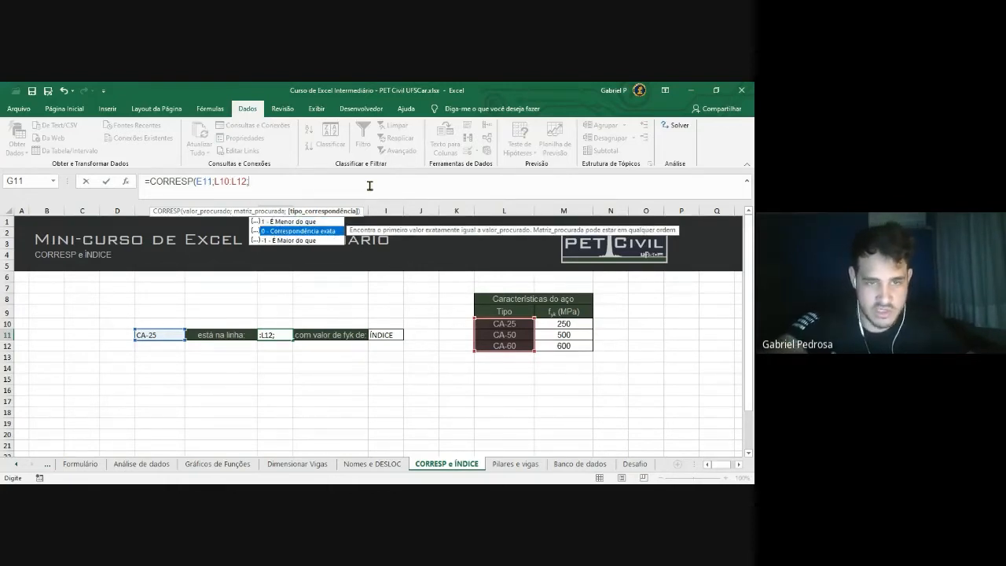
key(Tab)
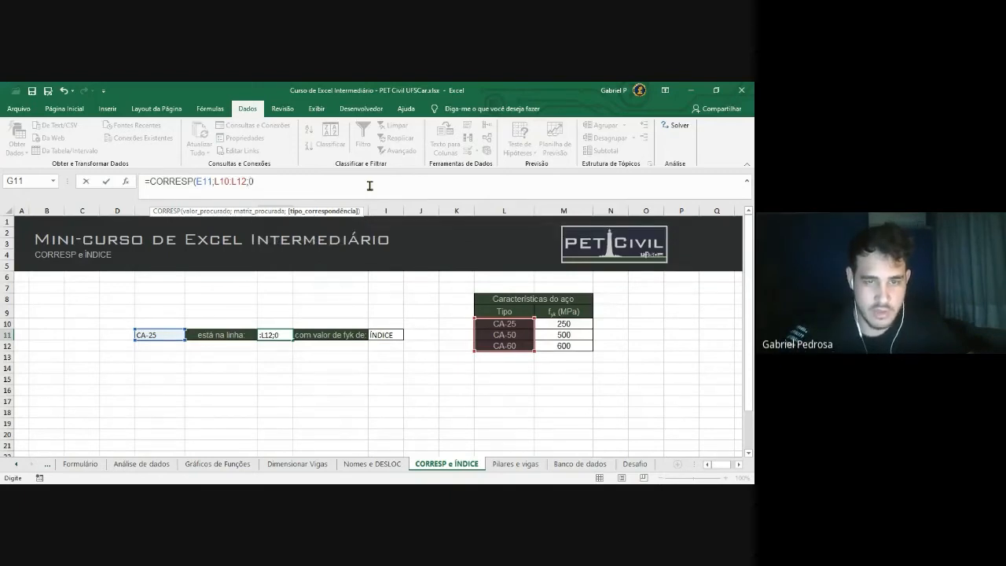
text())
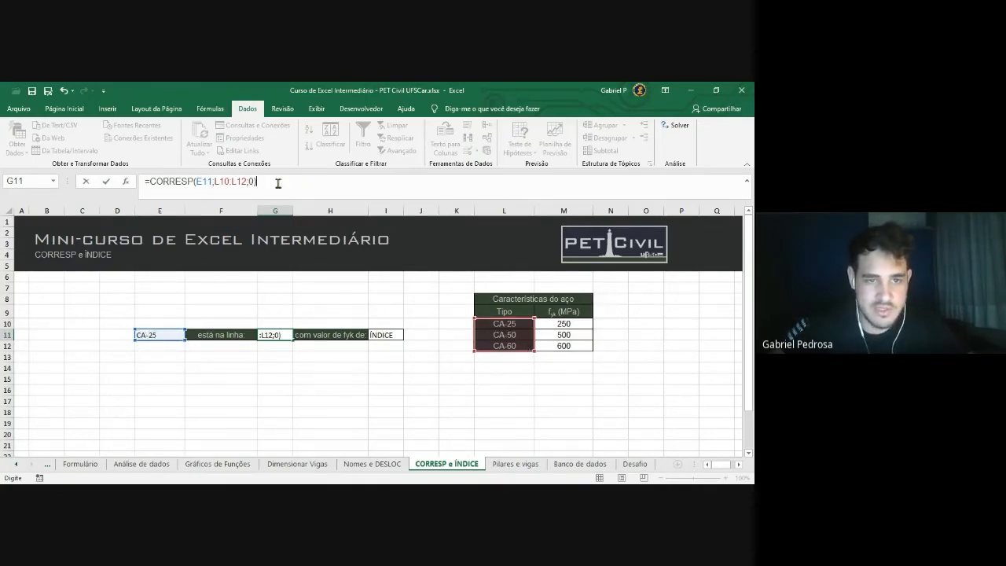
key(Return)
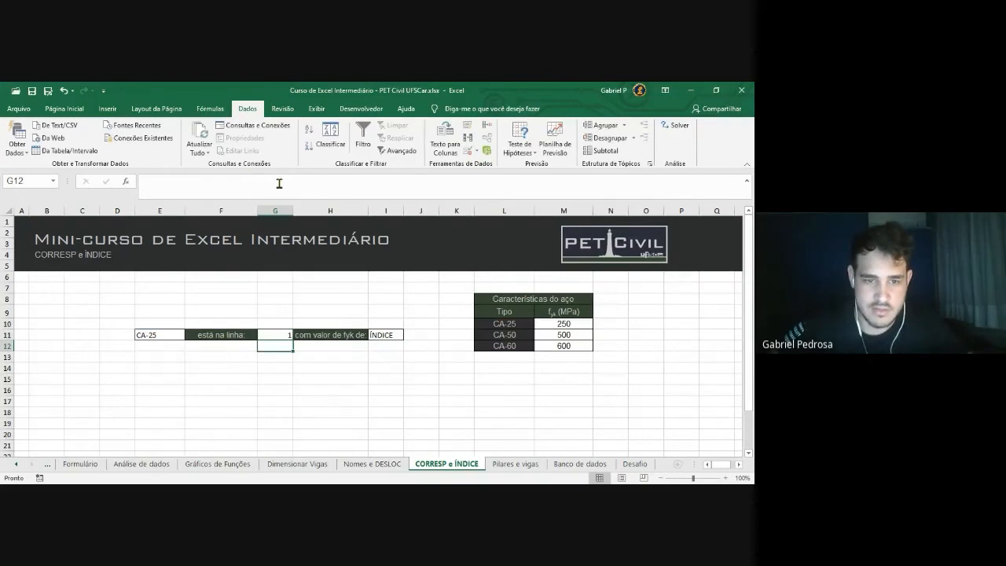
click(277, 337)
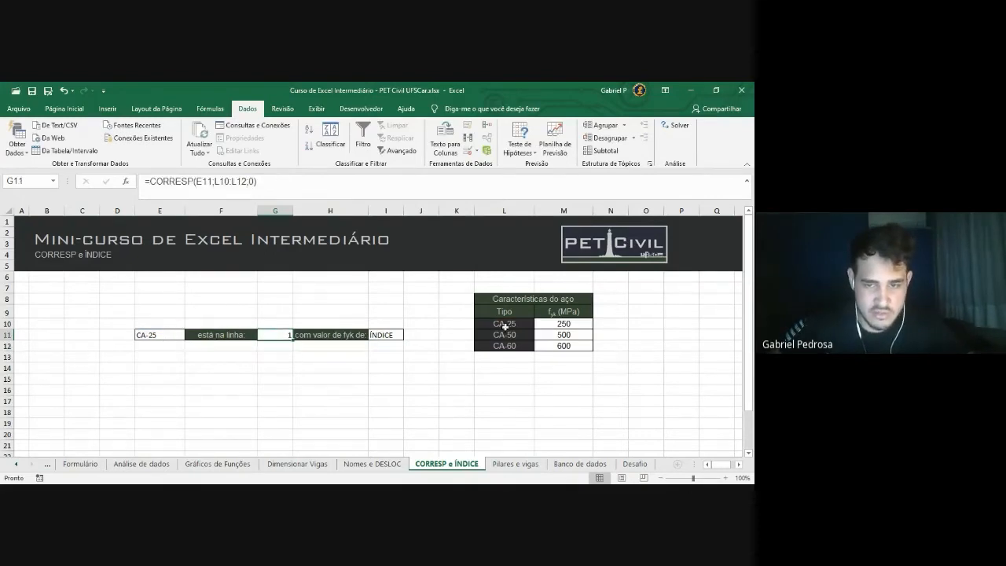
Change the steel type in E11 to CA-50, then to CA-60
drag(505, 326, 505, 346)
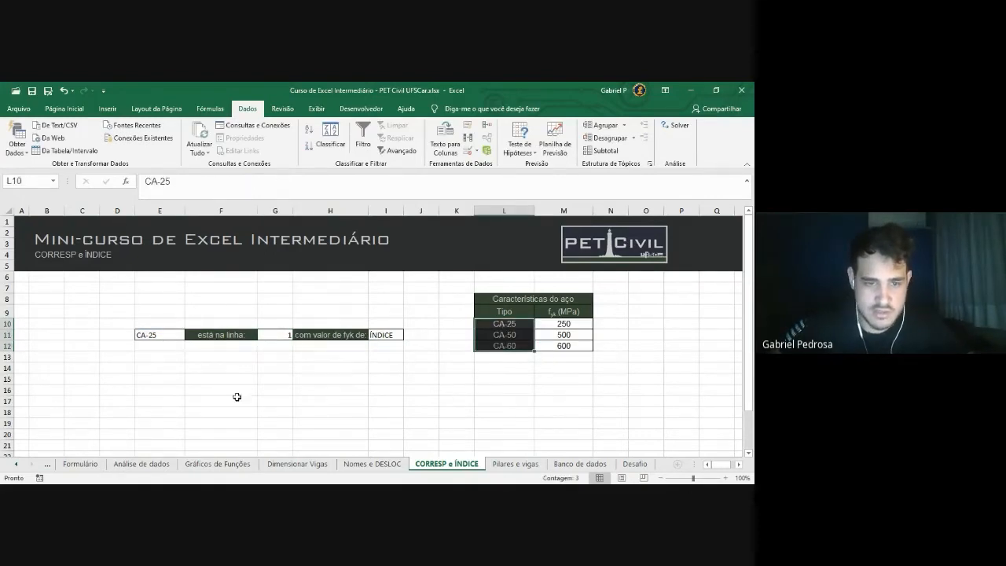
click(161, 335)
click(190, 335)
click(165, 349)
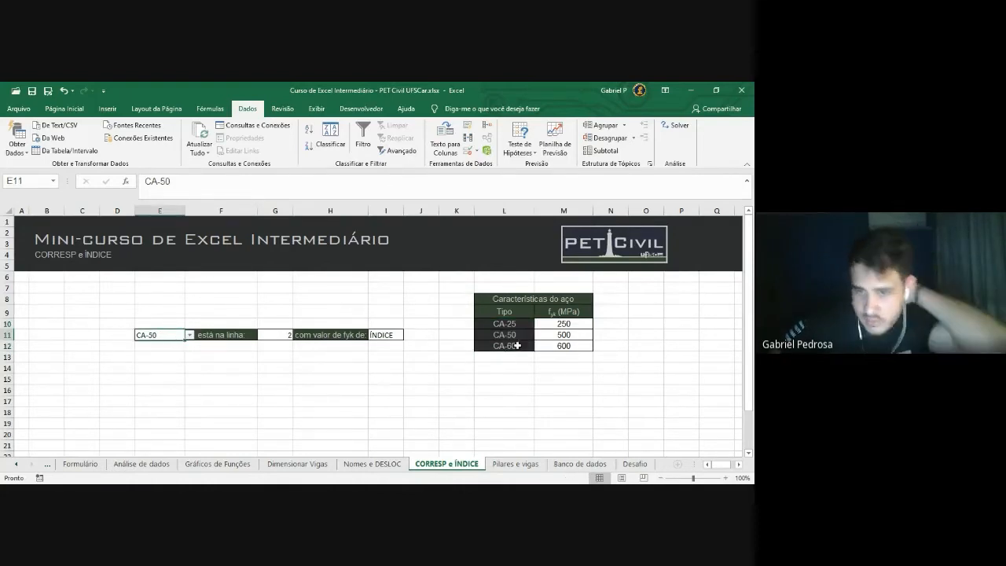
click(190, 335)
click(161, 357)
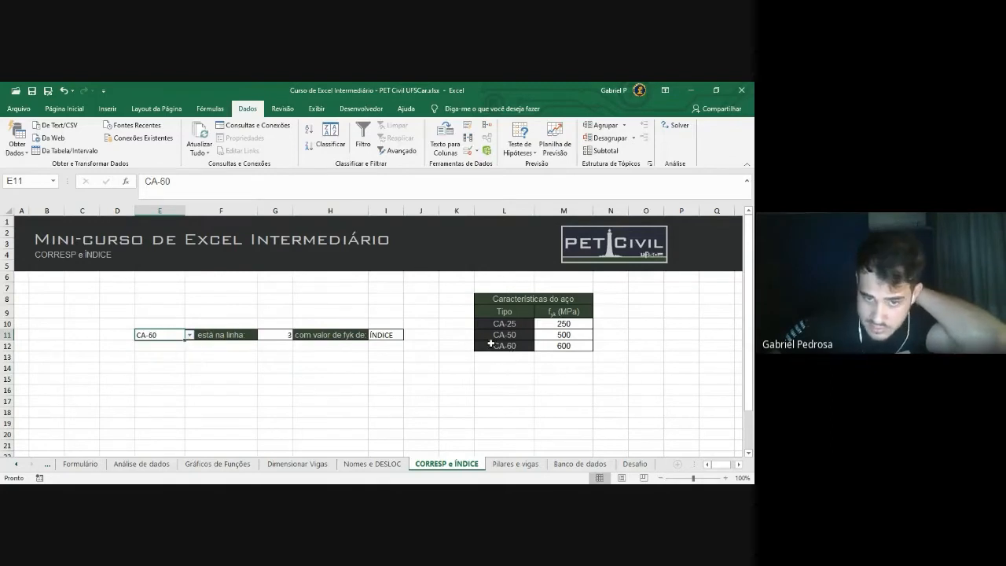
Review G11's formula and the steel table L10:M12, then select I11's ÍNDICE placeholder text
click(386, 337)
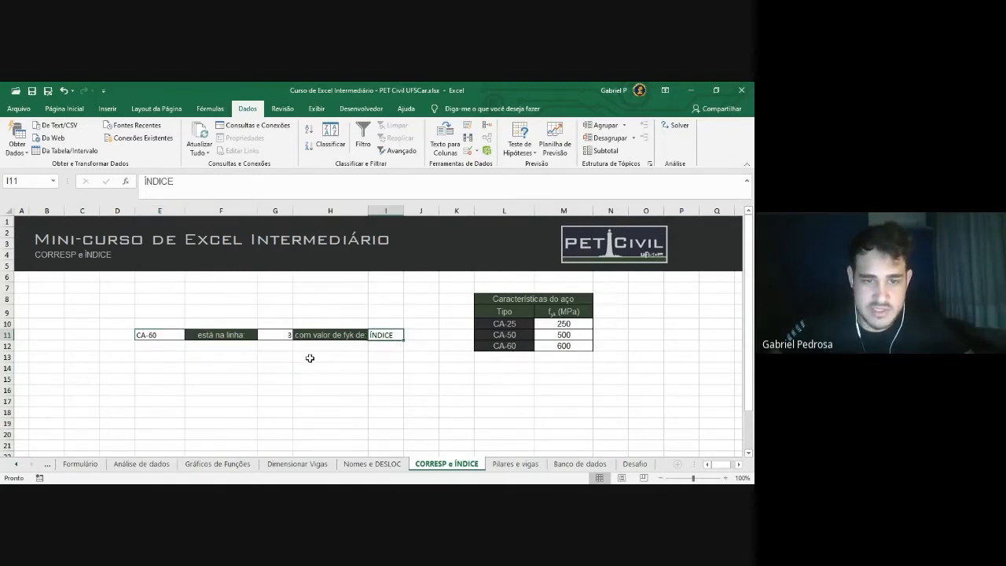
click(275, 336)
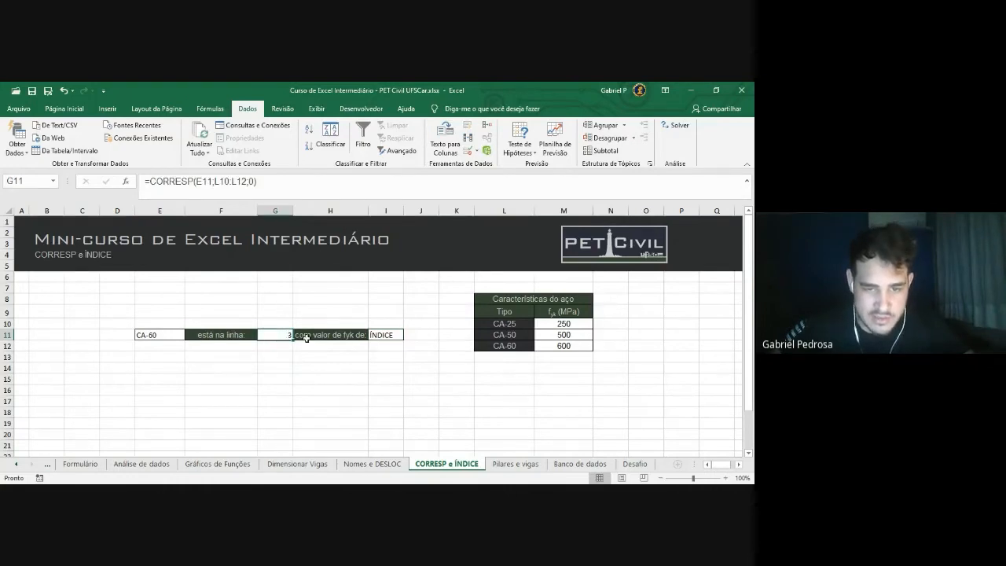
drag(511, 324, 563, 345)
click(517, 367)
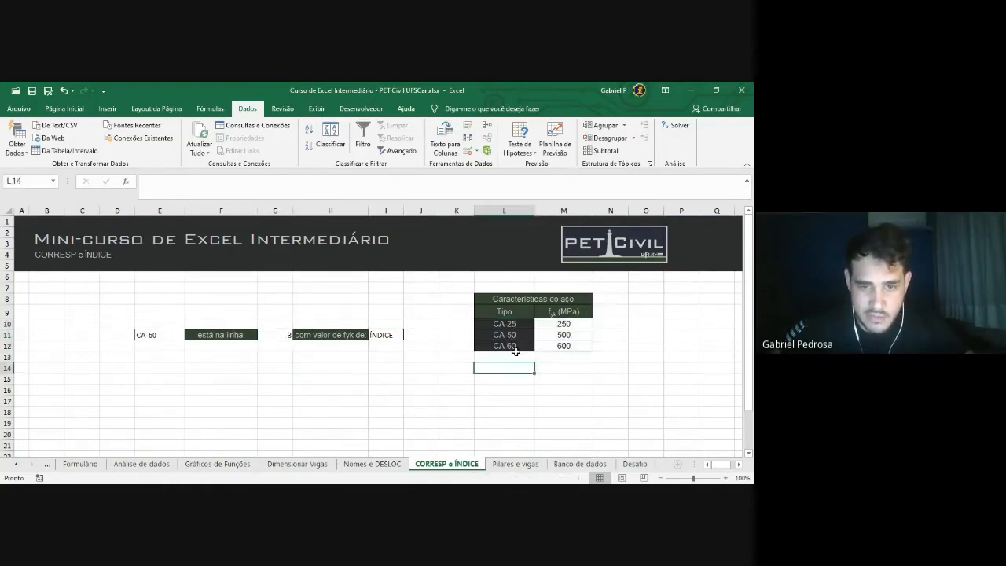
drag(558, 335, 566, 325)
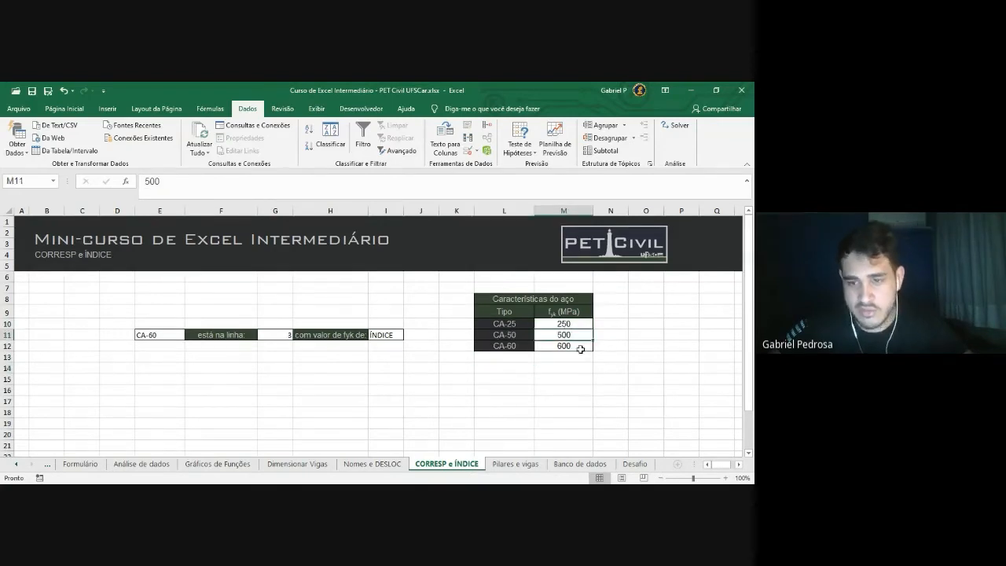
click(381, 338)
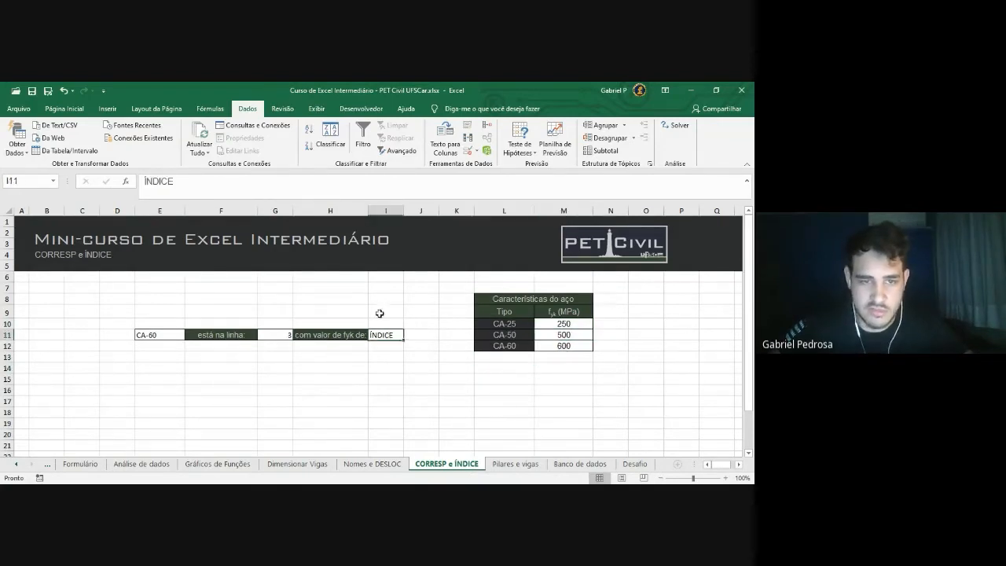
drag(221, 180, 68, 177)
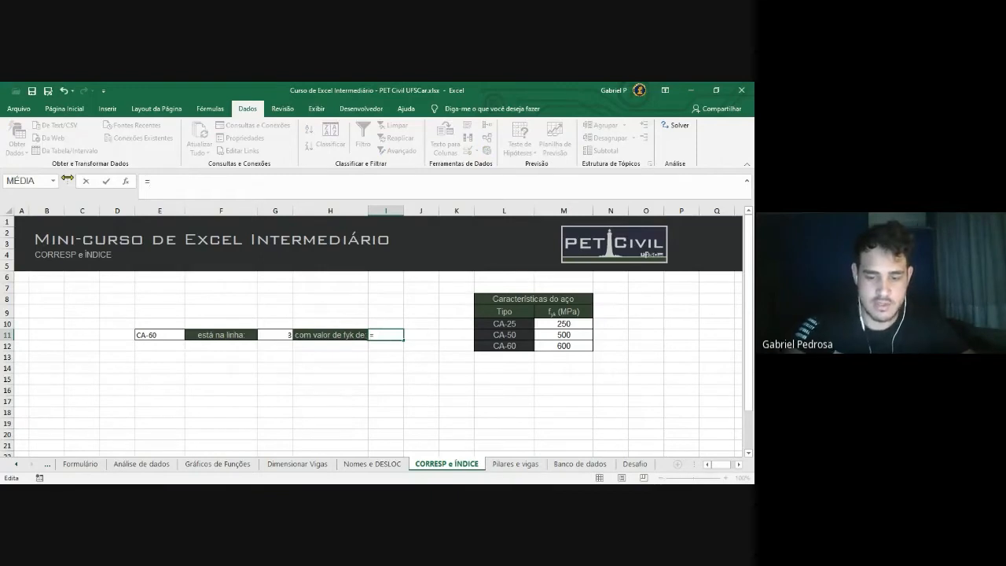
Enter =ÍNDICE(L10:M12;G11;2) in I11, returning fyk 600 for CA-60
text(Í)
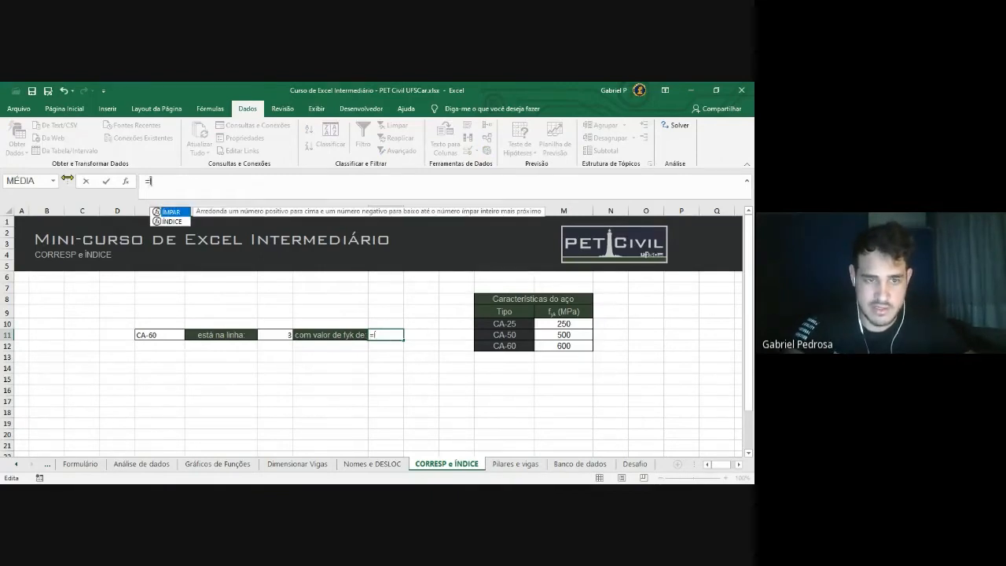
text(NDI)
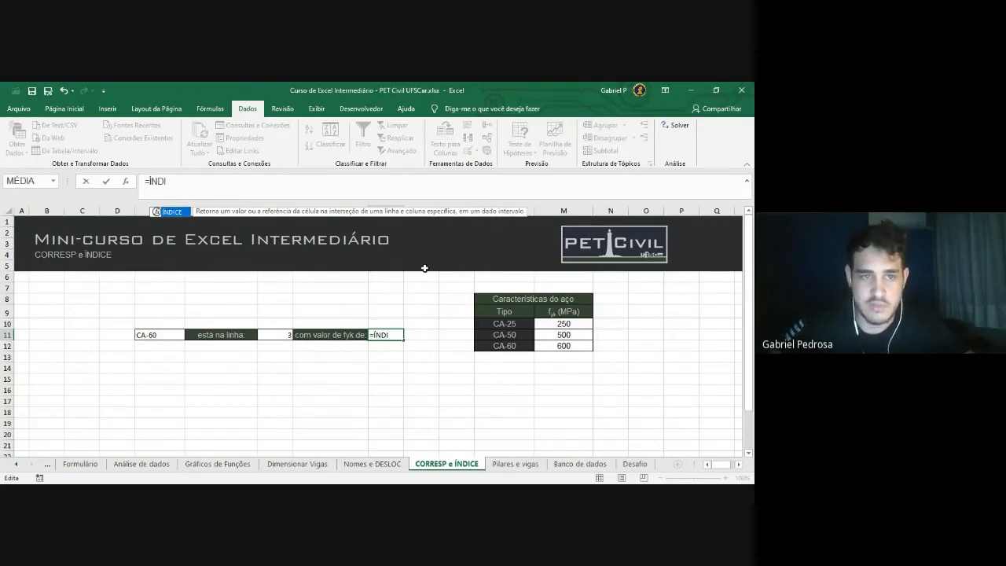
key(Tab)
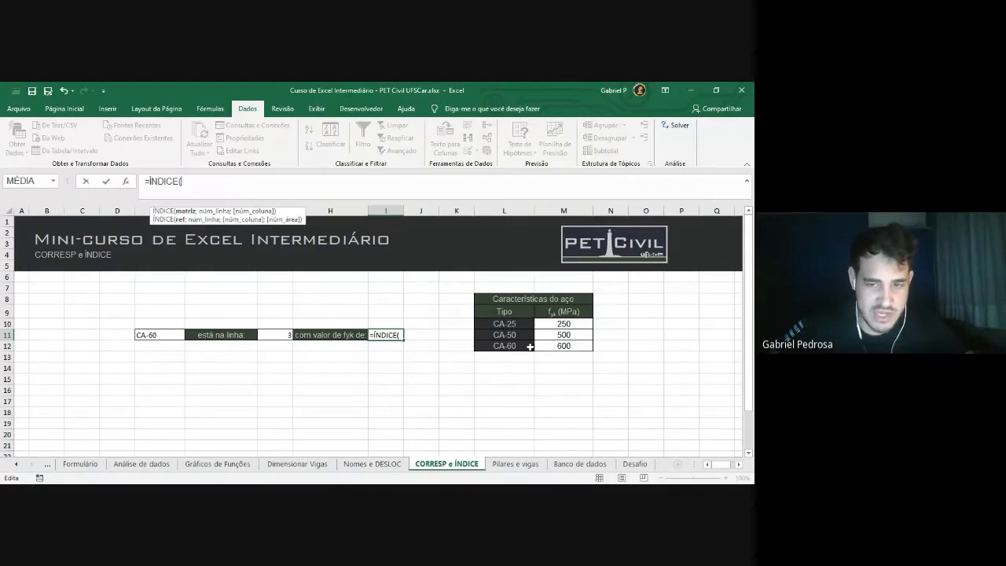
drag(493, 324, 578, 348)
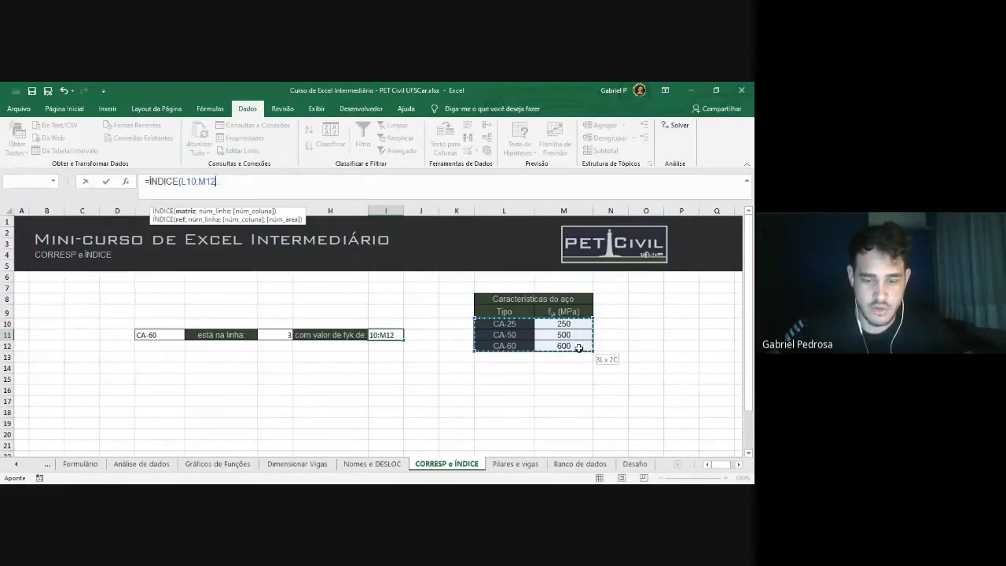
drag(578, 349, 579, 349)
text(;)
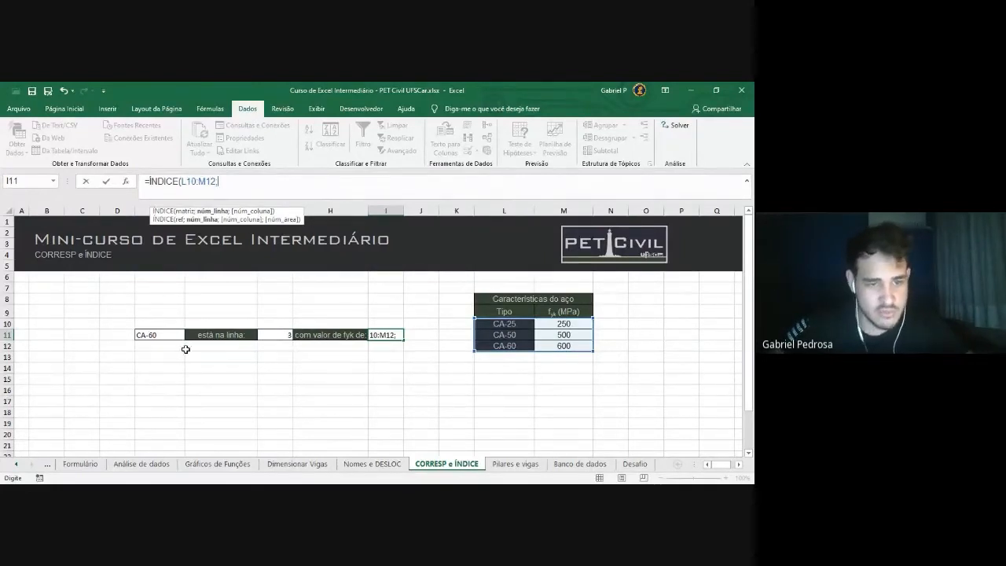
click(278, 336)
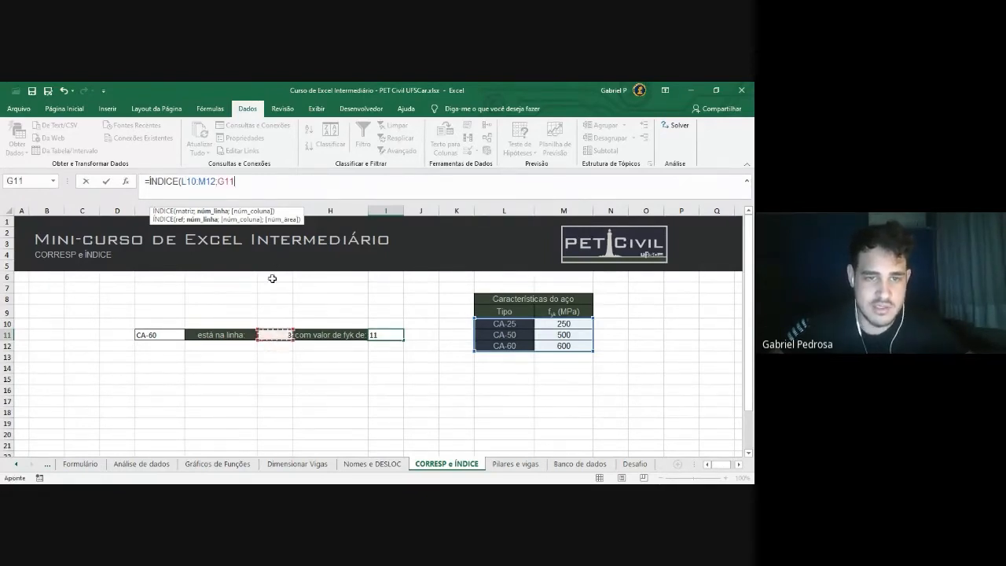
text(;)
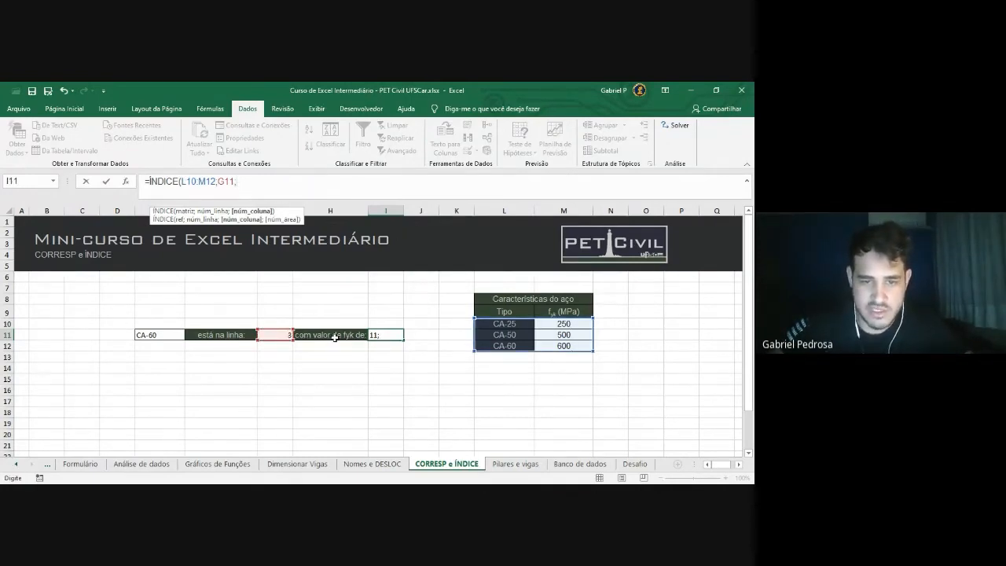
text(2)
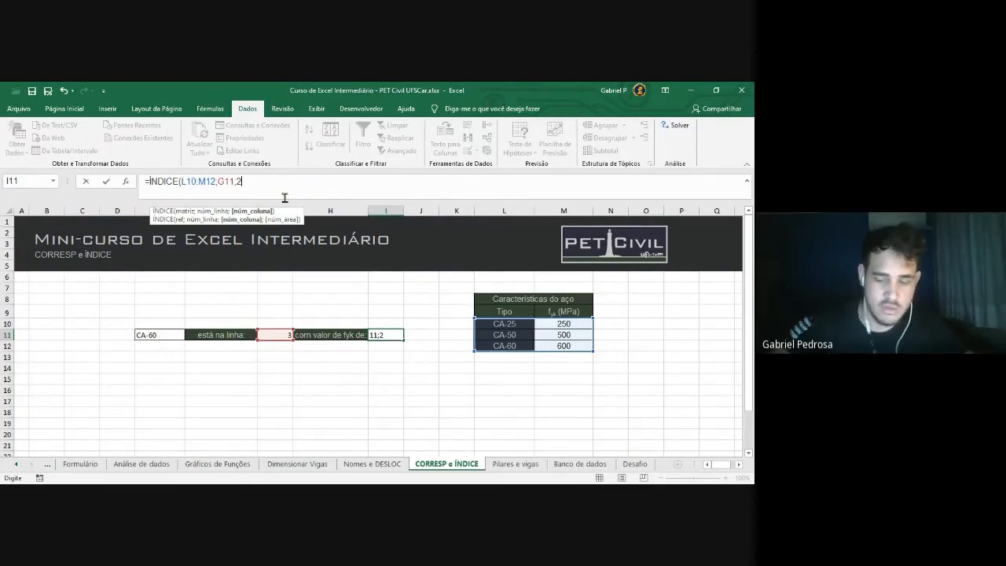
text())
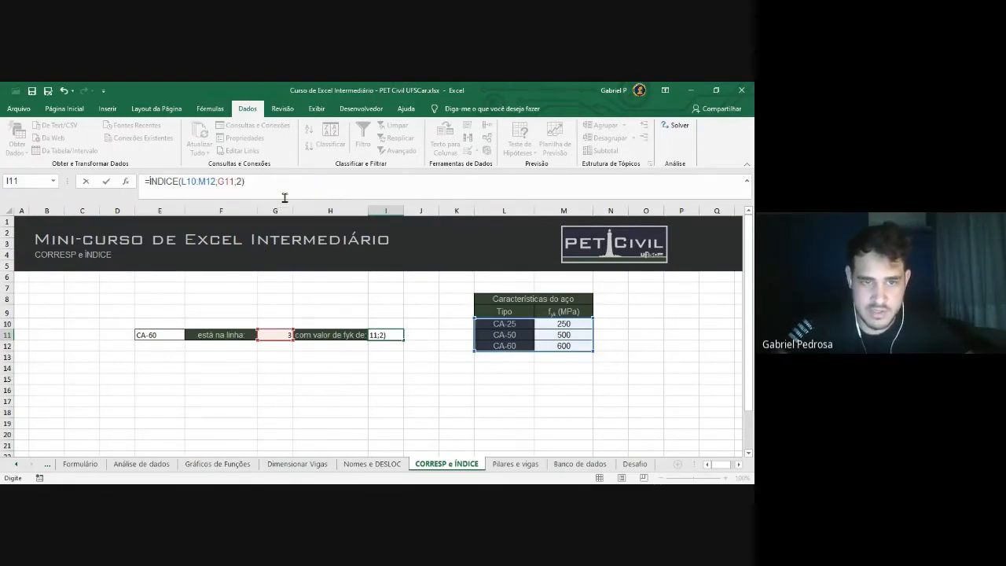
key(Return)
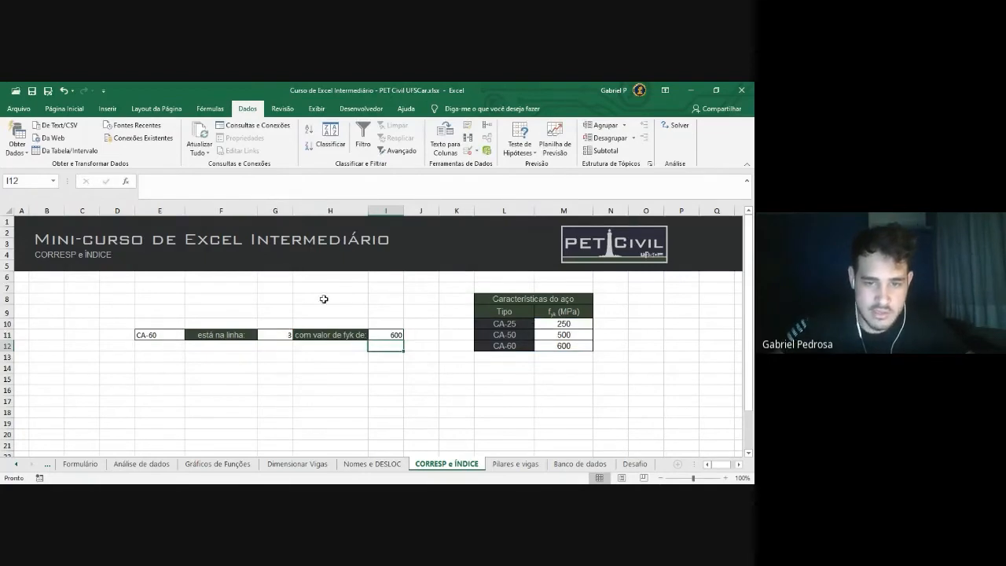
Switch E11 to CA-25 to check fyk 250, then open I11's ÍNDICE formula for editing
click(351, 336)
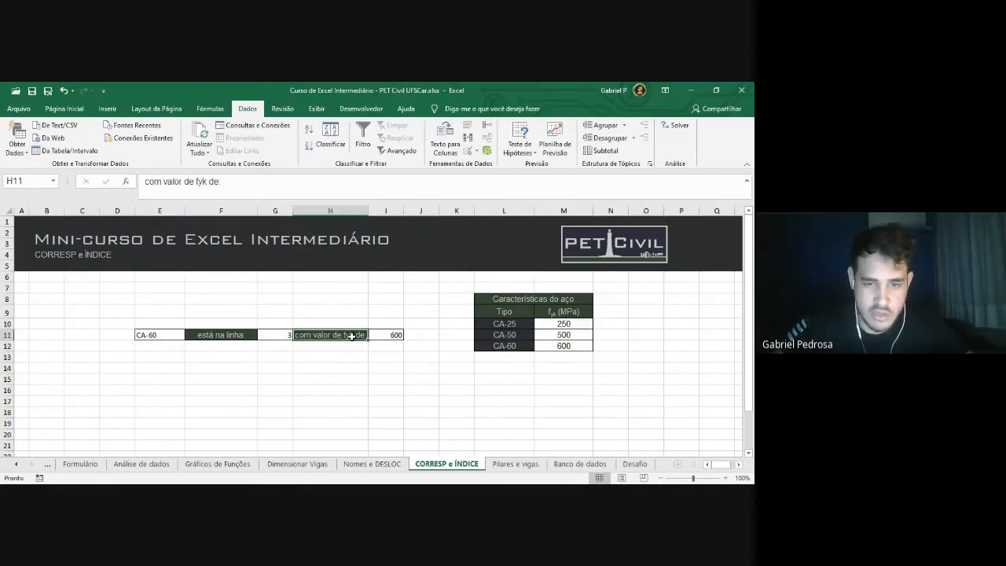
click(162, 336)
click(189, 335)
click(162, 344)
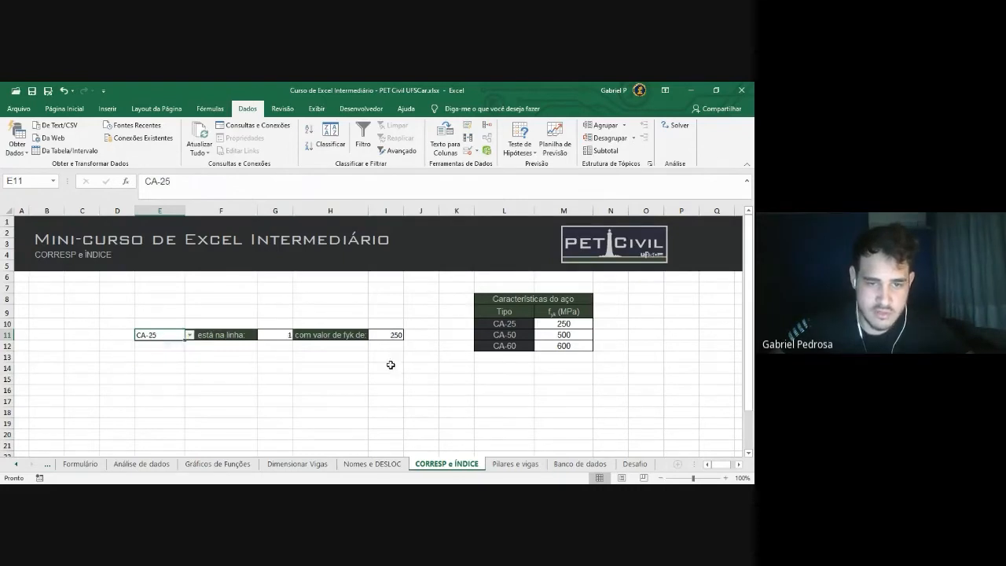
click(554, 324)
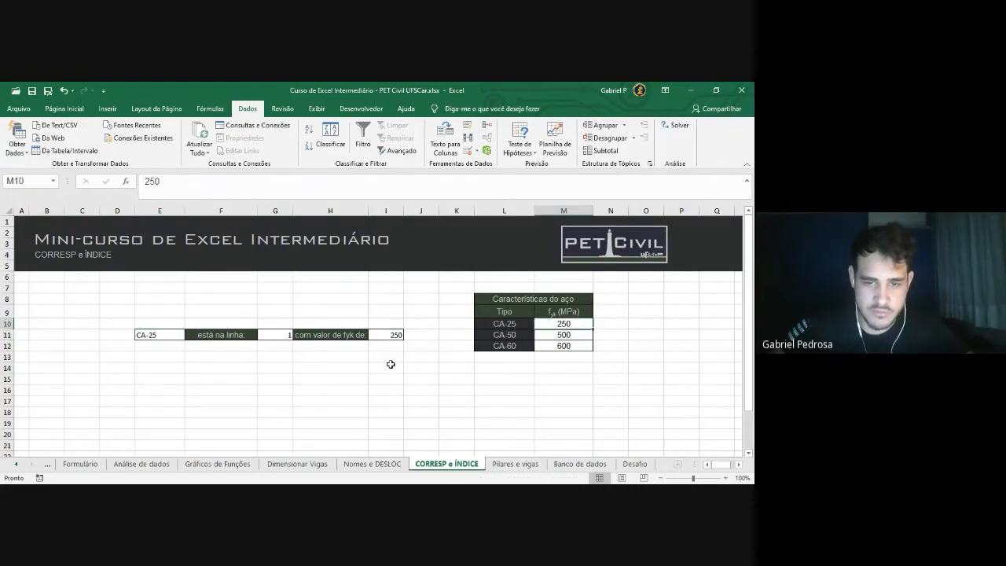
click(384, 336)
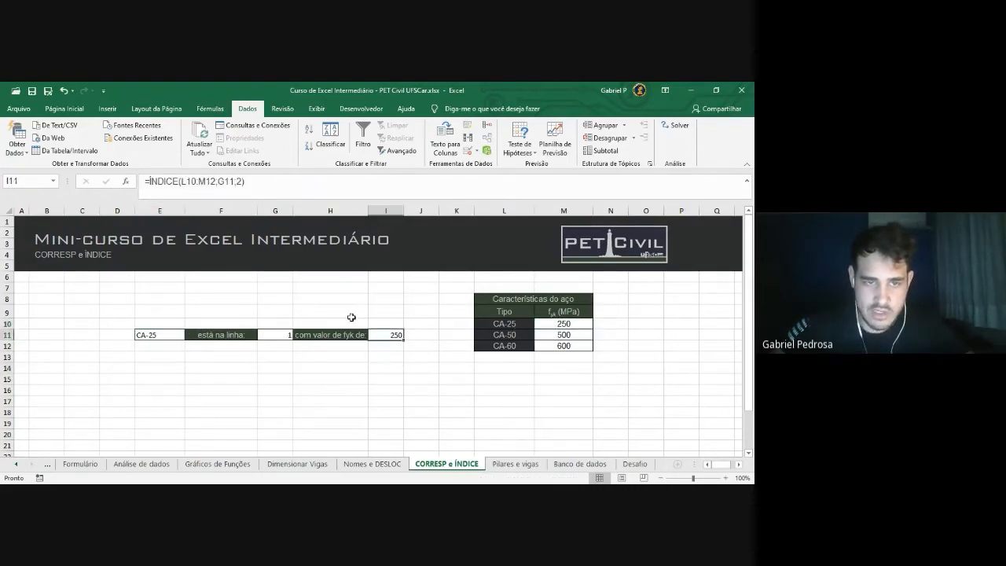
click(272, 181)
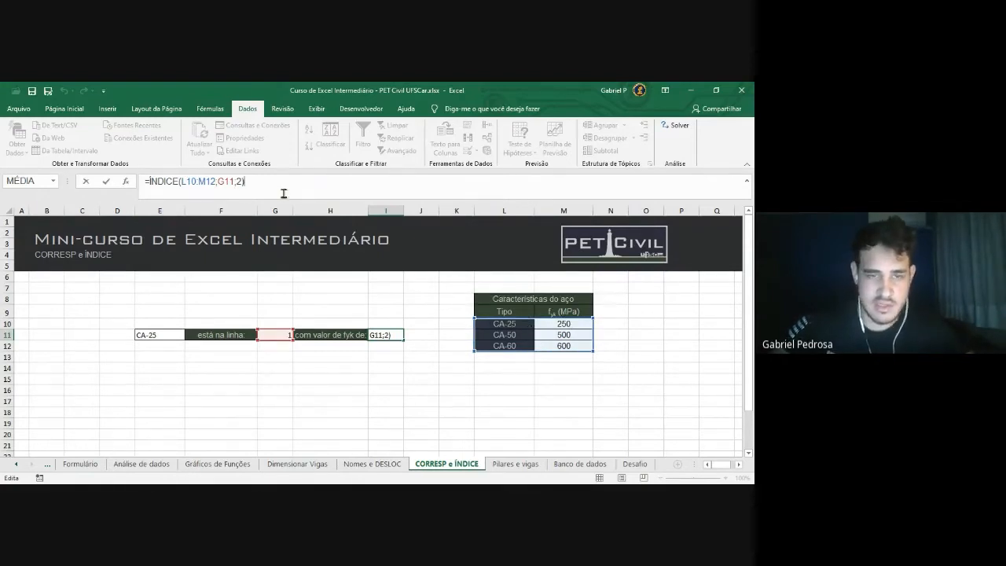
Change I11's ÍNDICE arguments to M10:M12;G11;1 so it still returns fyk 250
drag(245, 181, 184, 183)
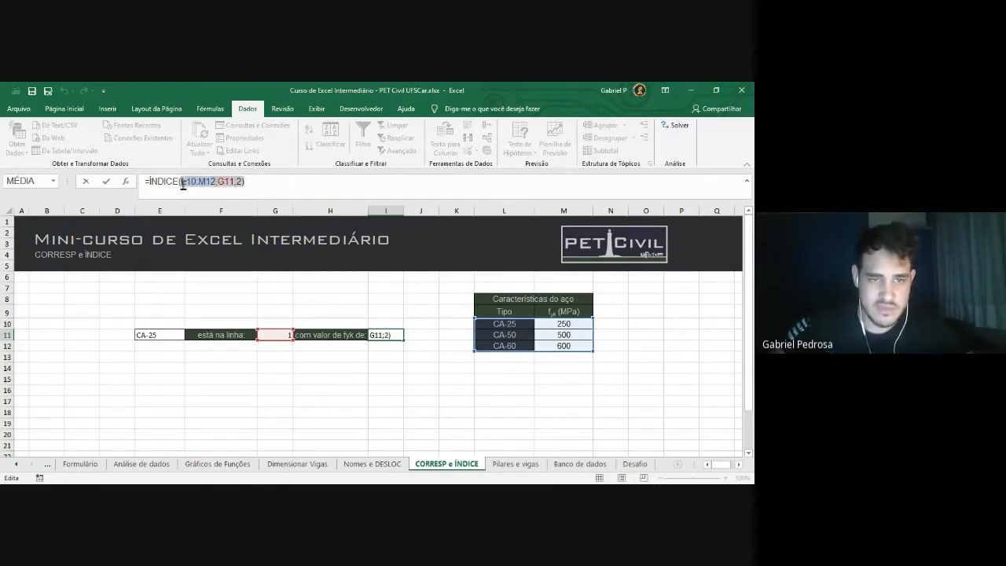
key(BackSpace)
click(507, 324)
drag(512, 324, 563, 344)
drag(215, 182, 187, 182)
key(BackSpace)
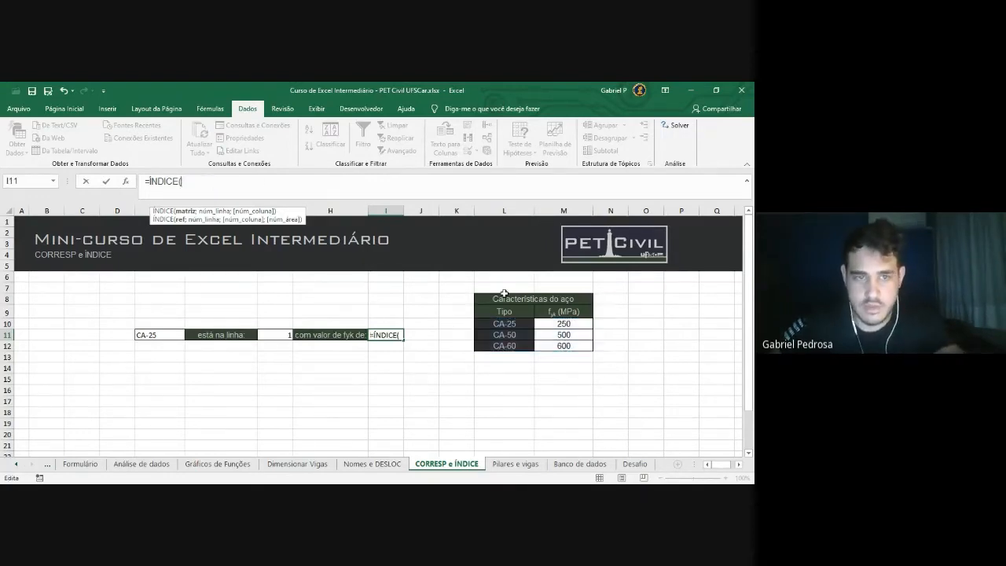
drag(564, 323, 559, 346)
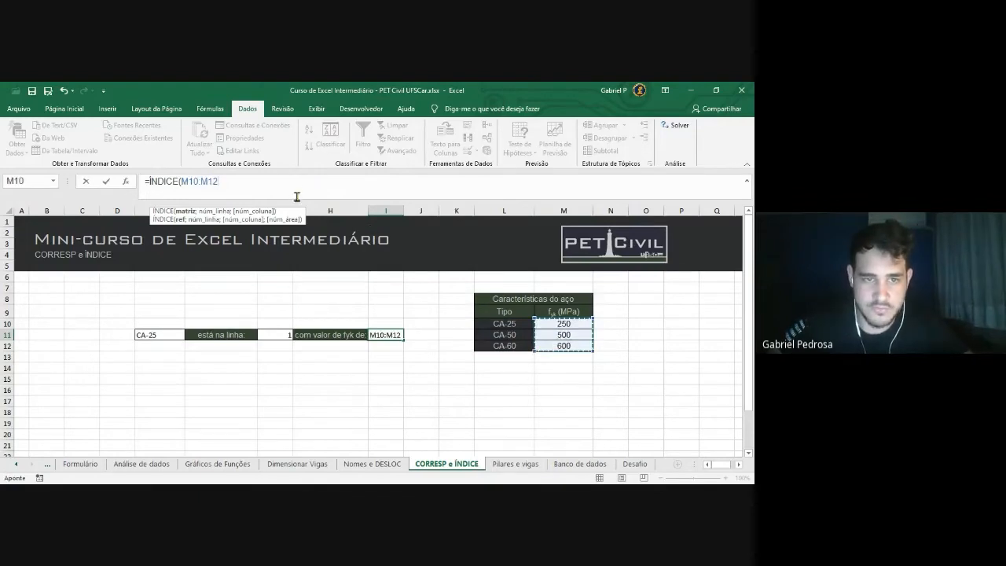
text(;)
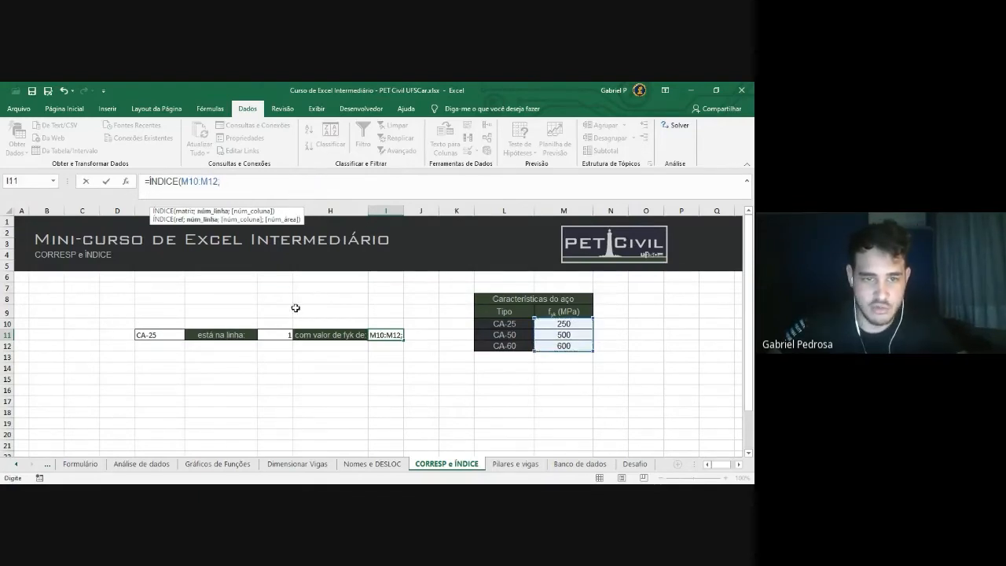
click(276, 336)
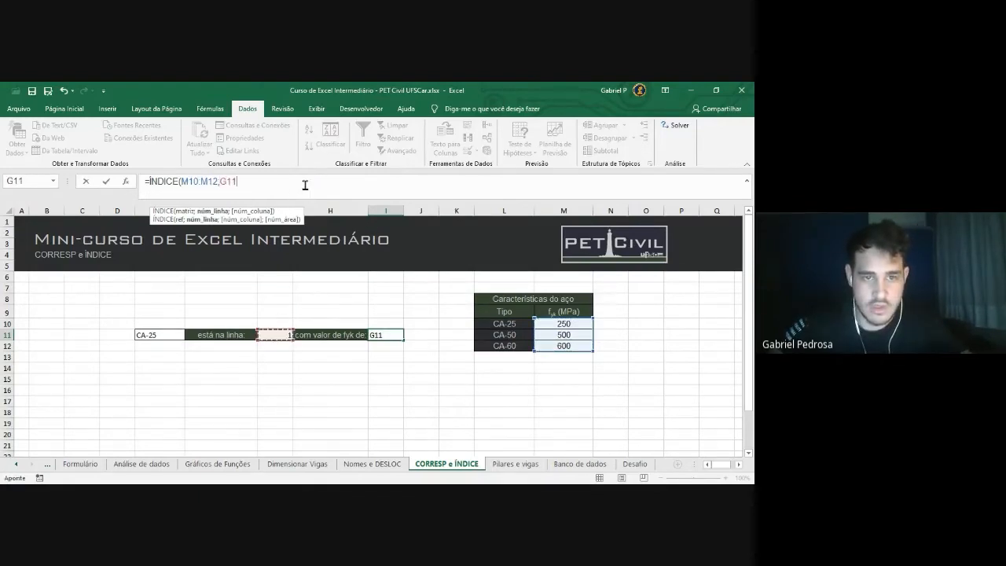
text(;)
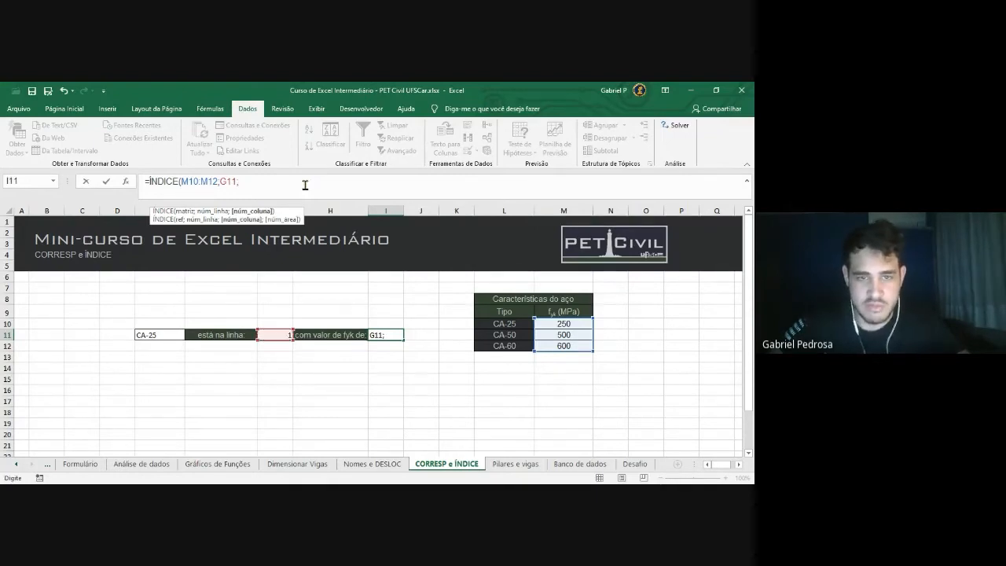
text(1)
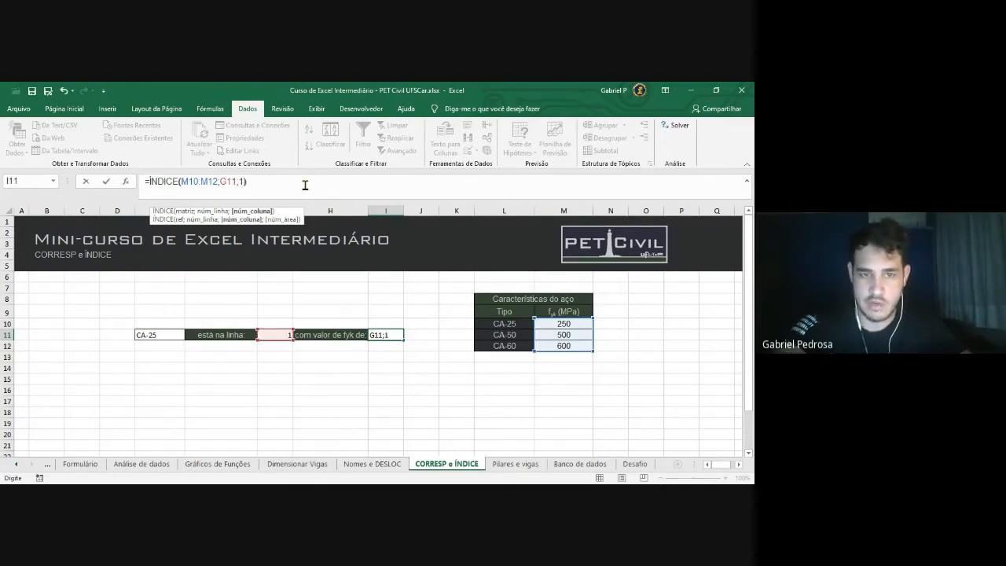
text())
key(Return)
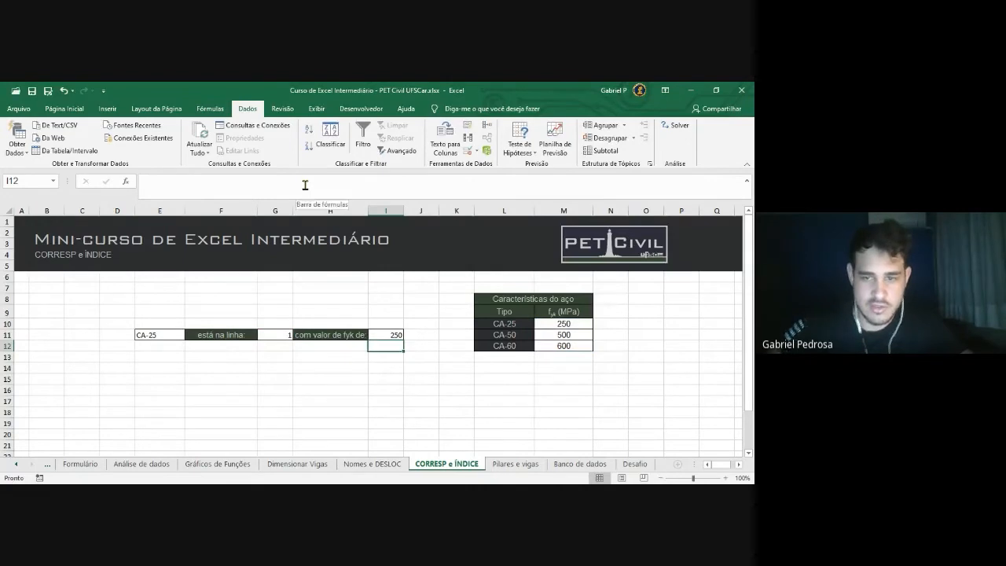
Review the finished I11 formula and highlight the fyk column M9:M12
click(397, 335)
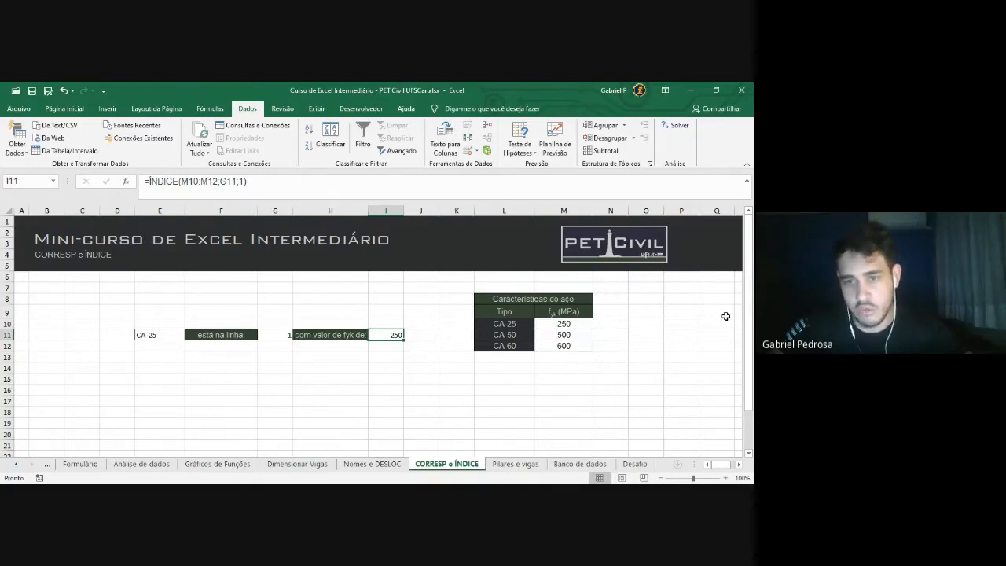
drag(565, 317, 563, 346)
click(637, 320)
drag(559, 312, 558, 346)
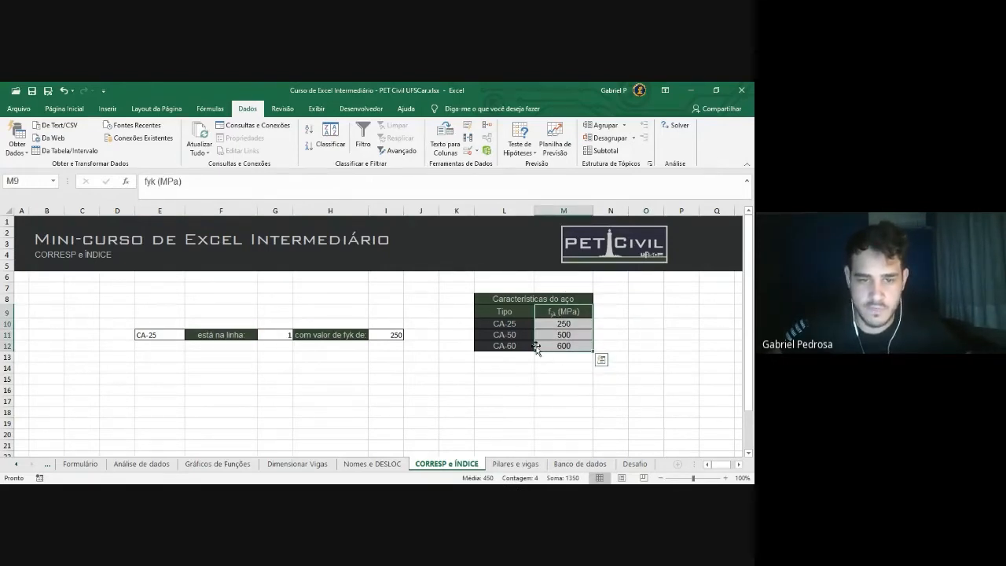
click(602, 326)
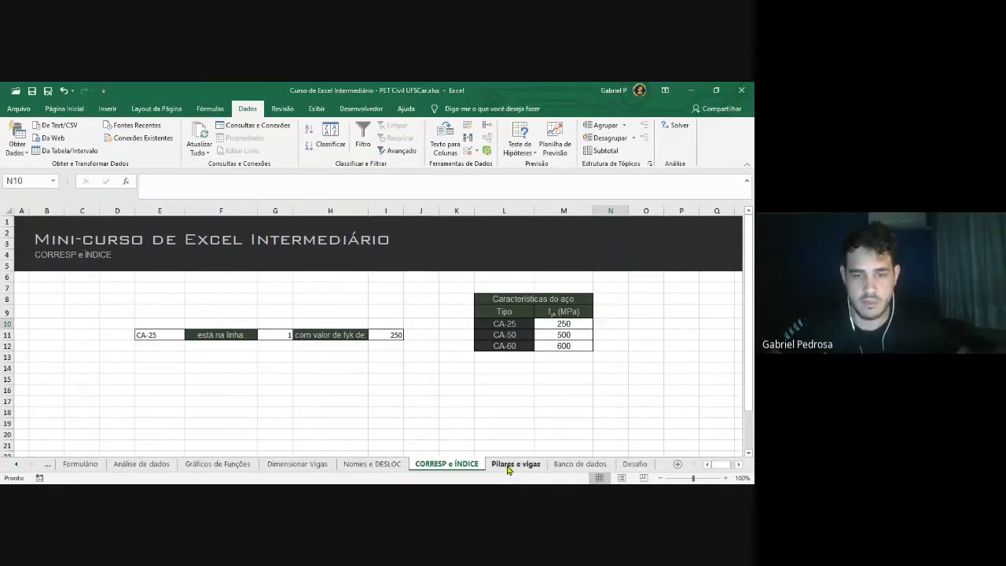
Switch to the Pilares e vigas sheet and scroll through its profile table
click(508, 465)
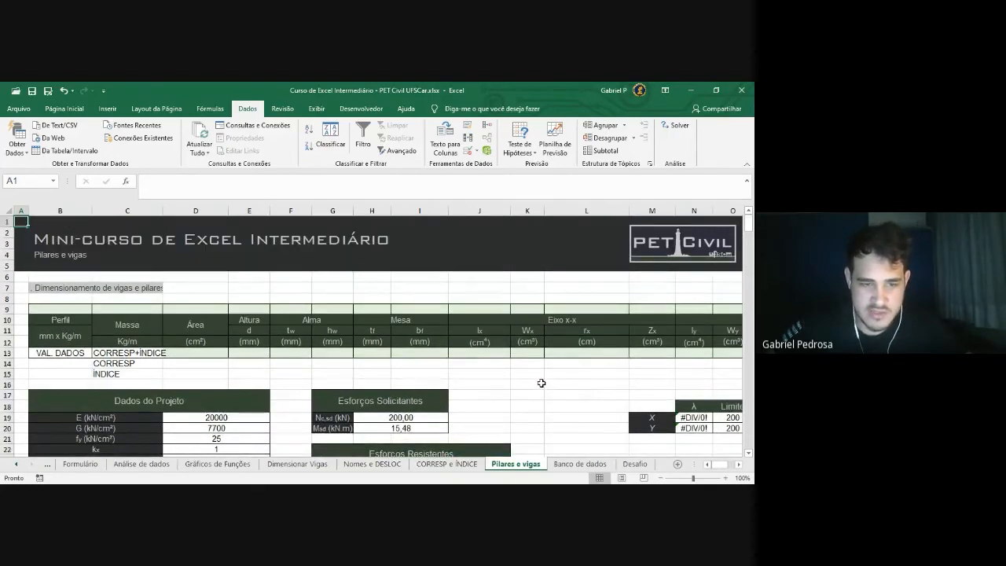
scroll(543, 383, down, 1)
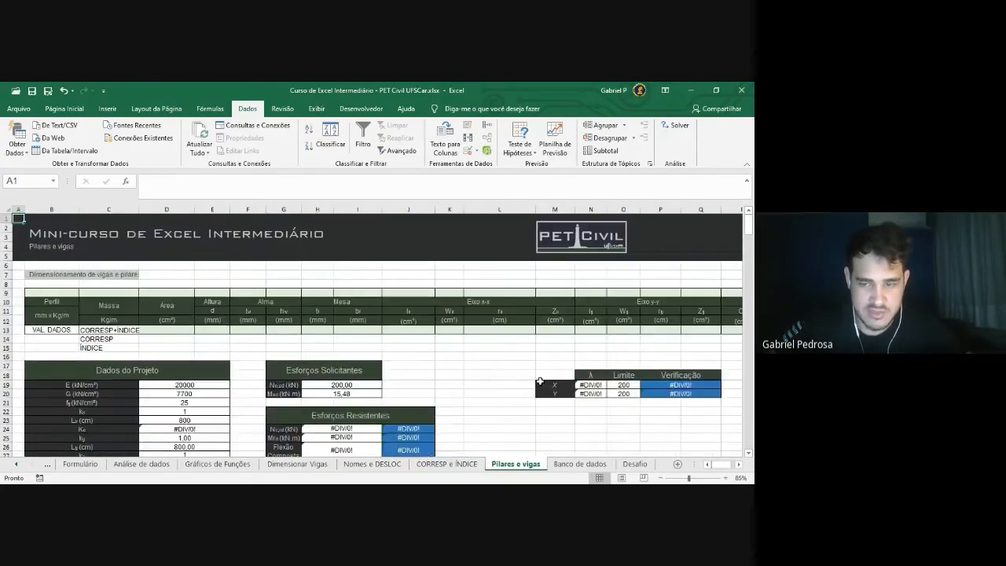
scroll(540, 389, down, 1)
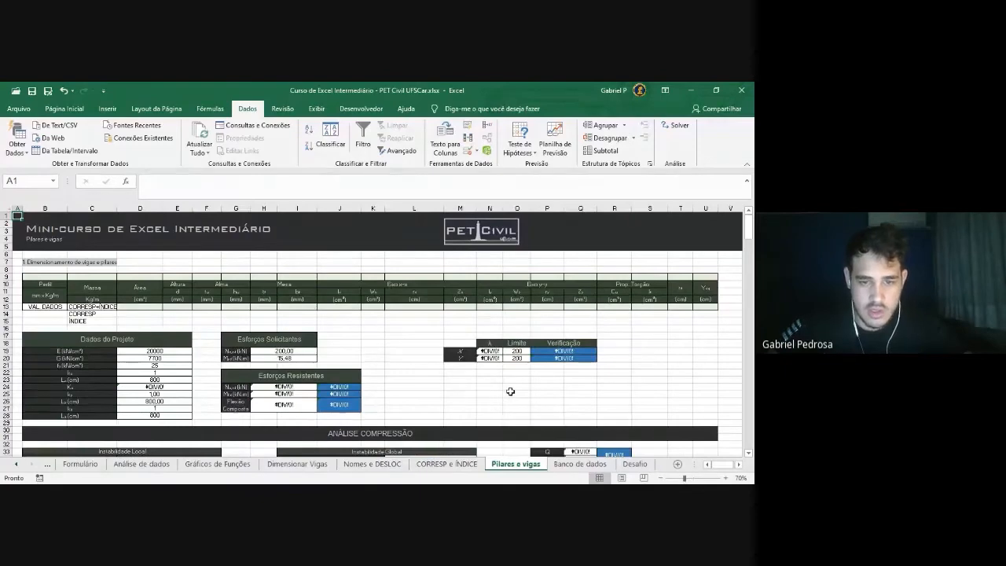
scroll(511, 392, up, 1)
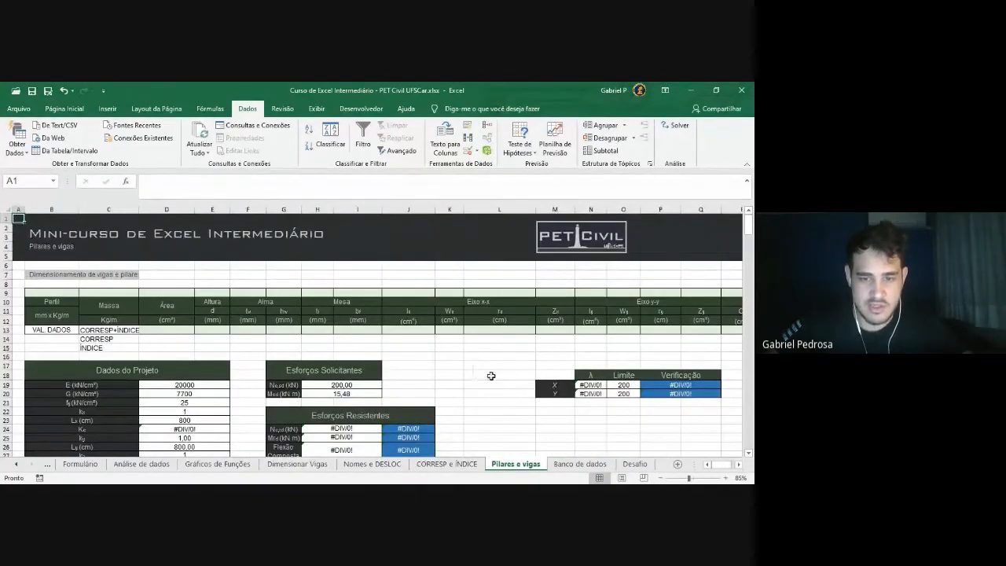
scroll(426, 341, down, 2)
scroll(384, 328, up, 2)
scroll(384, 328, down, 3)
scroll(357, 337, up, 3)
scroll(345, 346, down, 2)
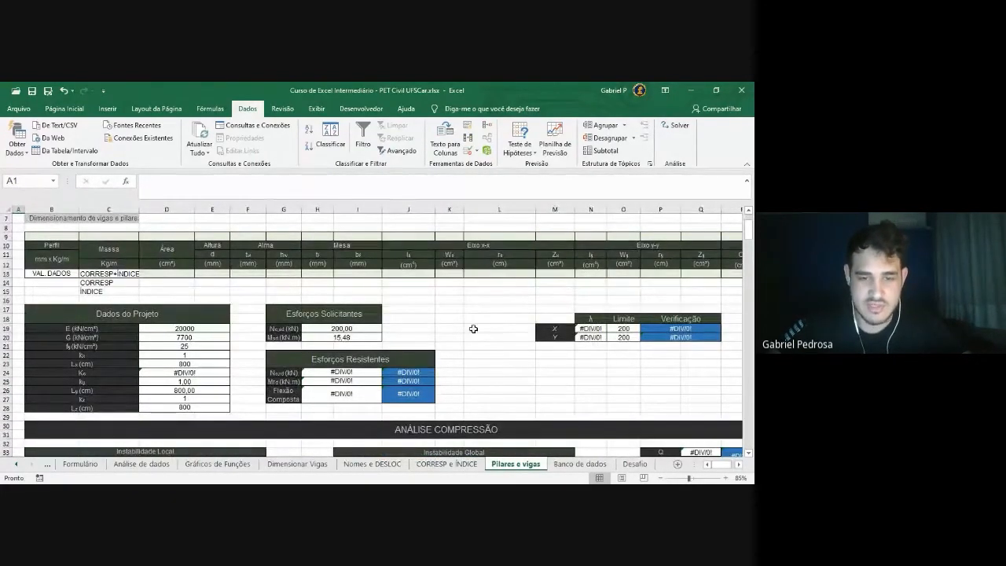
Inspect the CORRESP+ÍNDICE, CORRESP and ÍNDICE rows, then bring column A back into view
drag(240, 309, 428, 346)
click(281, 406)
click(449, 328)
scroll(243, 315, up, 2)
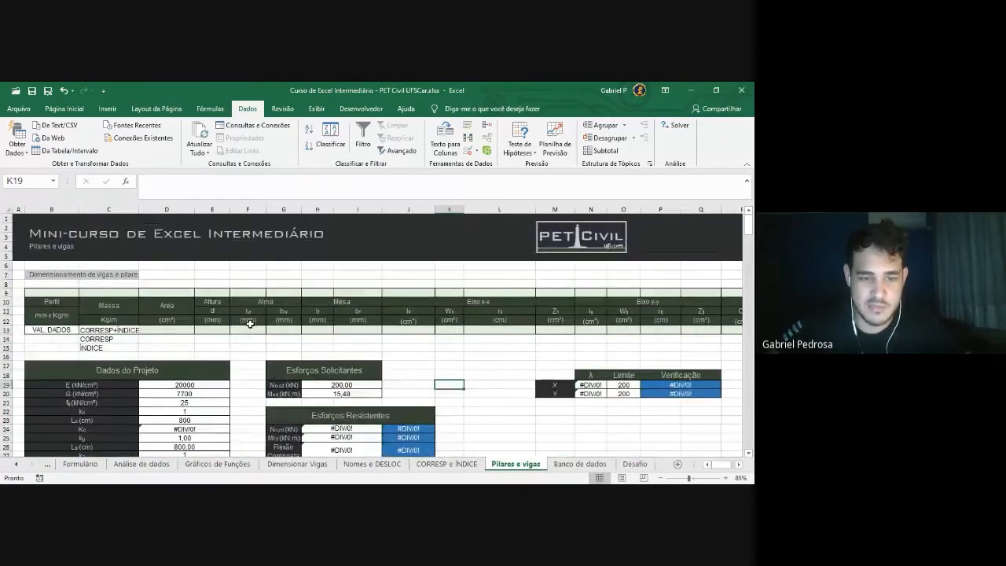
scroll(224, 345, down, 1)
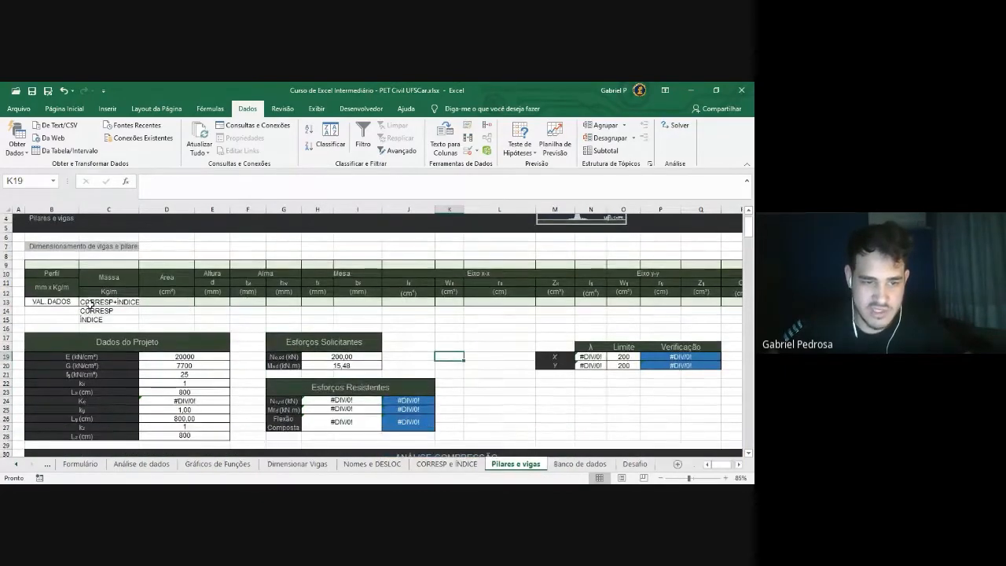
scroll(189, 378, down, 1)
scroll(183, 387, down, 1)
scroll(177, 346, up, 3)
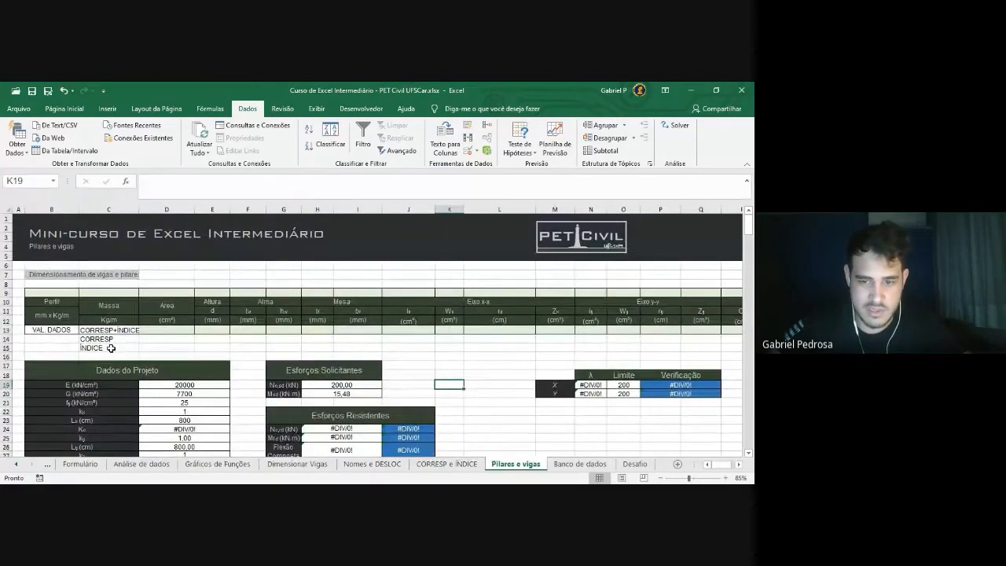
scroll(325, 401, down, 3)
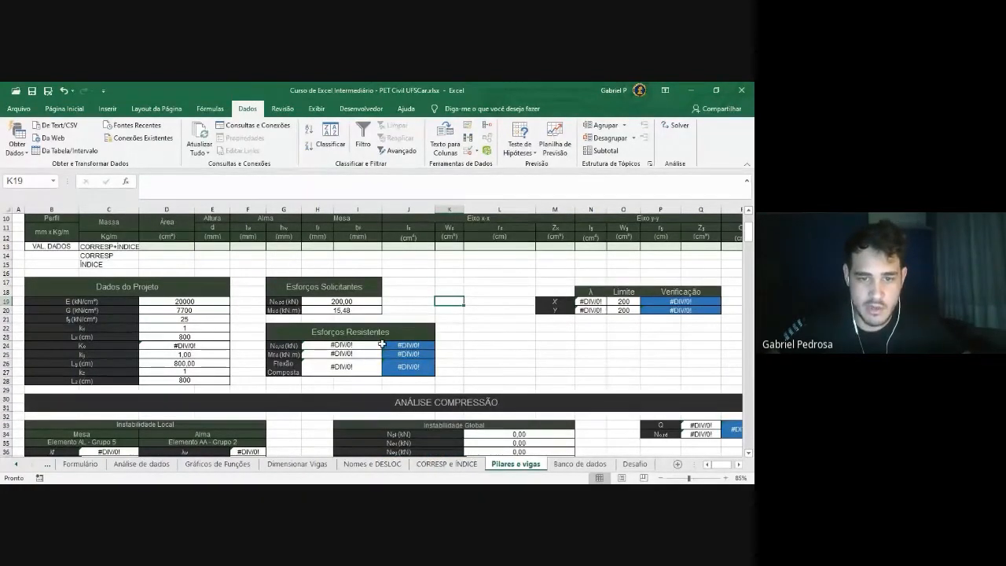
scroll(387, 351, up, 3)
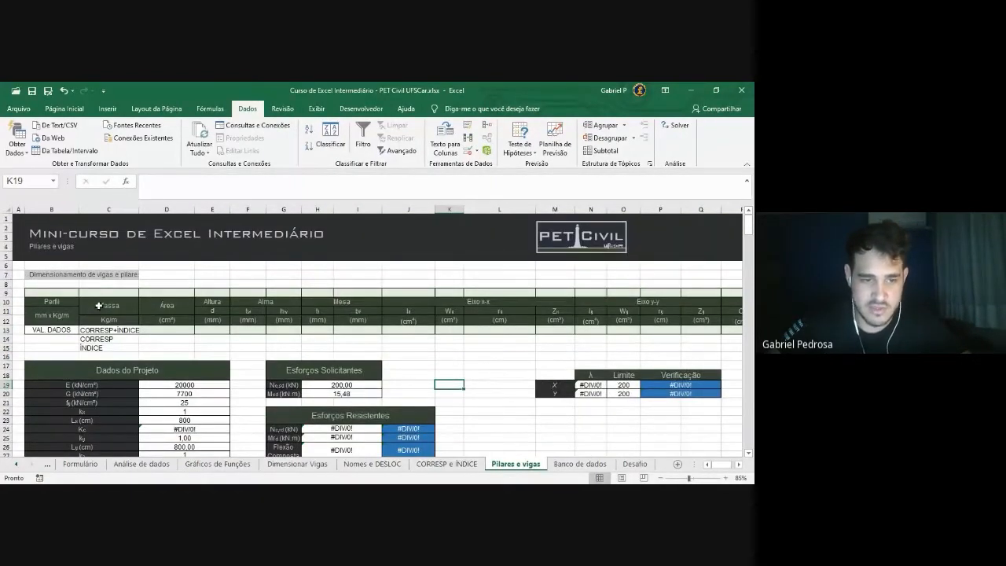
ctrl+scroll(57, 317, up, 1)
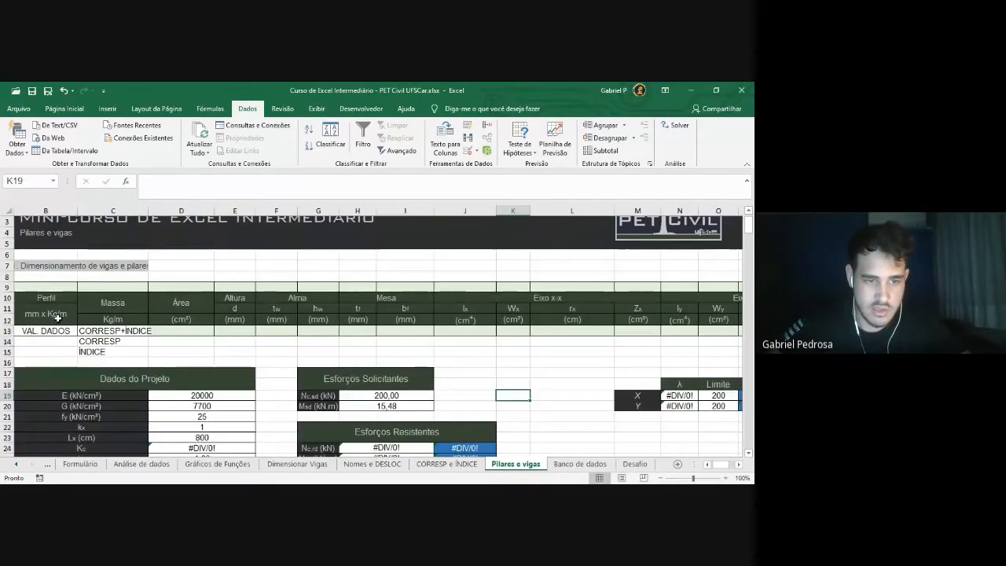
click(708, 465)
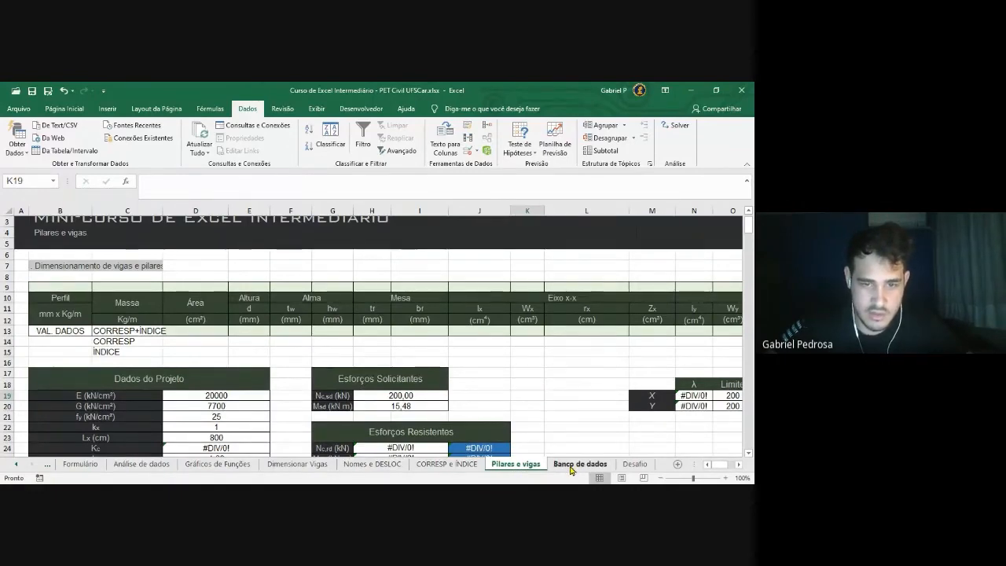
click(572, 469)
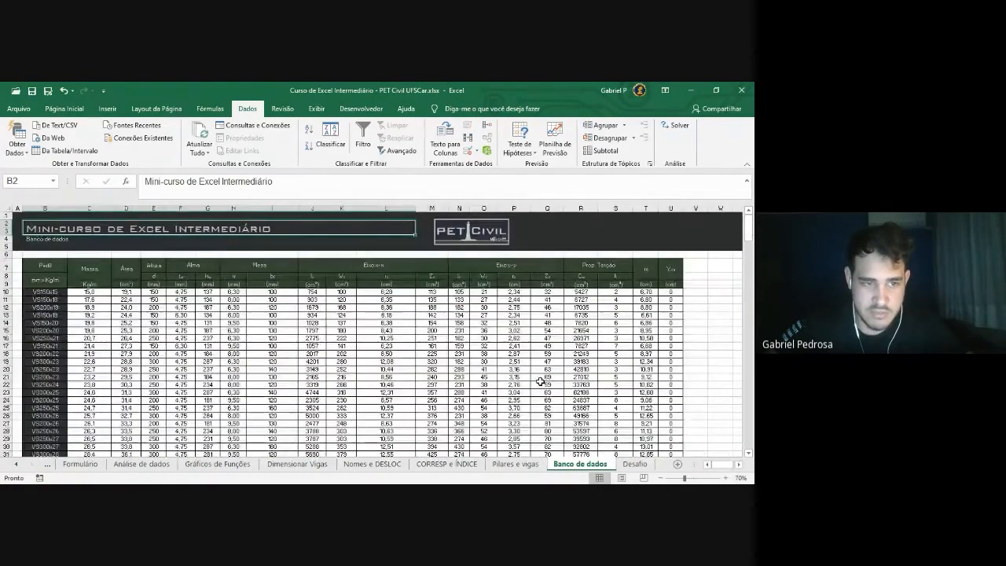
scroll(541, 382, down, 1)
scroll(541, 381, right, 1)
click(712, 465)
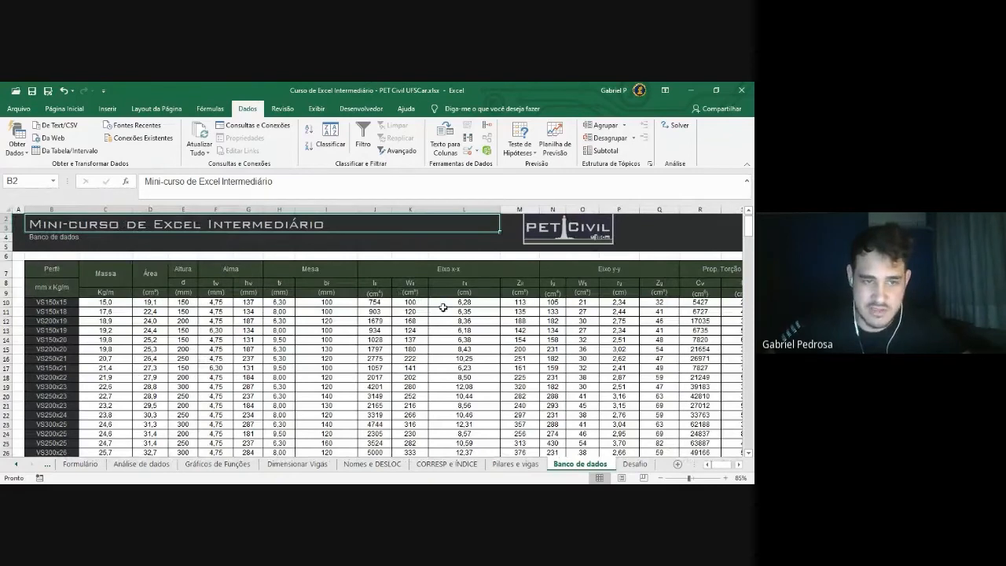
click(65, 277)
click(106, 274)
click(153, 273)
click(192, 282)
click(217, 281)
drag(63, 303, 61, 446)
drag(60, 447, 63, 444)
click(151, 378)
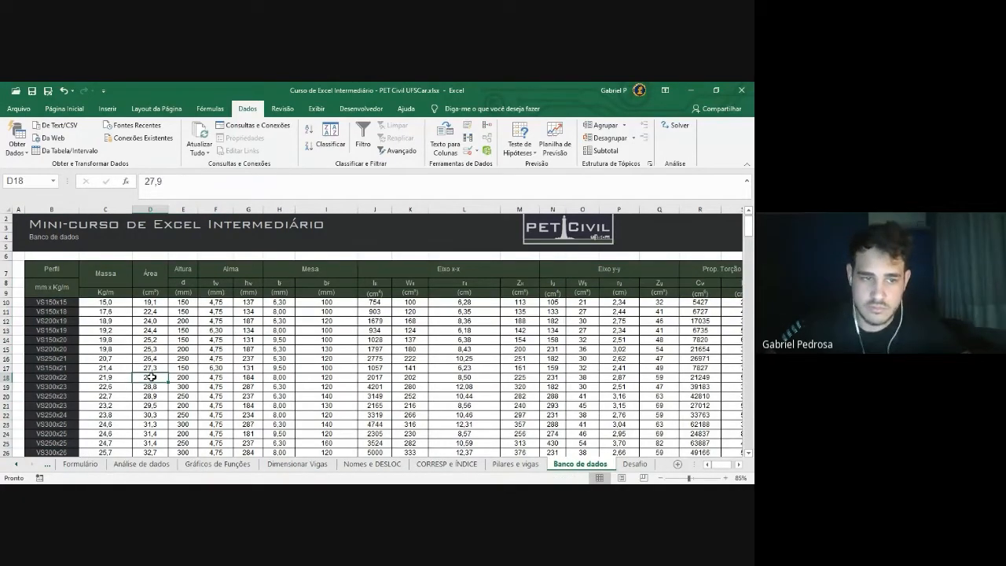
click(63, 304)
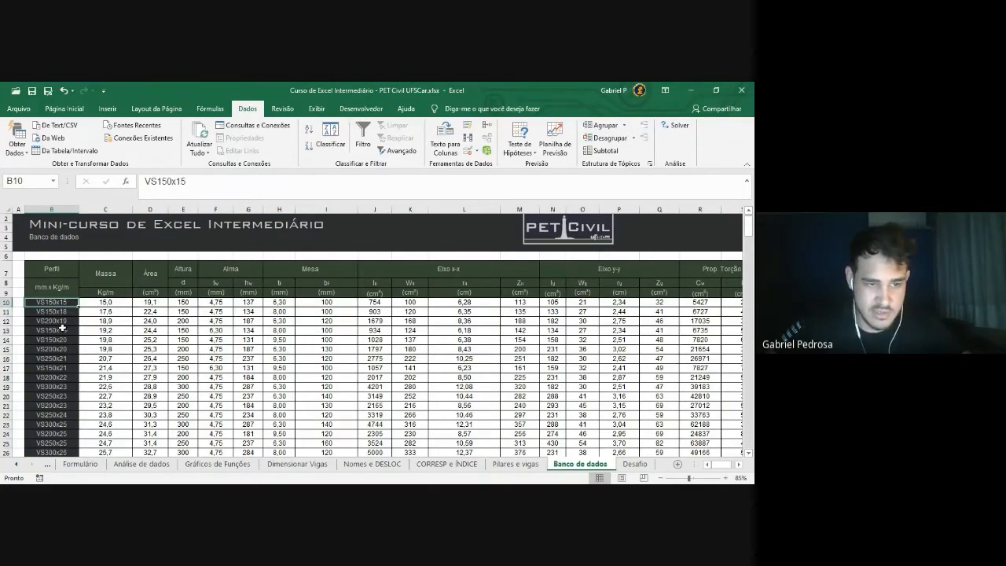
key(Down)
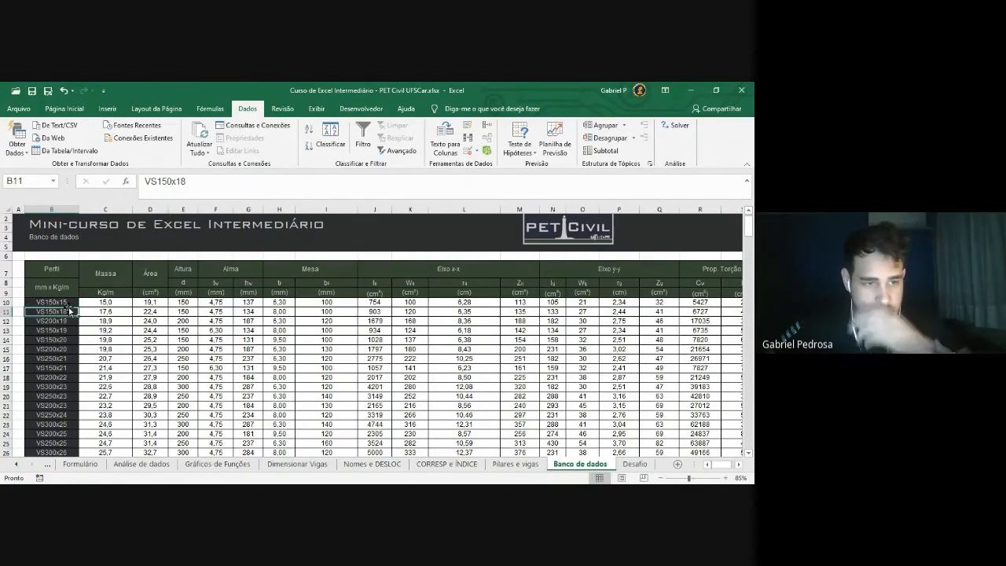
scroll(62, 341, down, 2)
scroll(65, 339, down, 12)
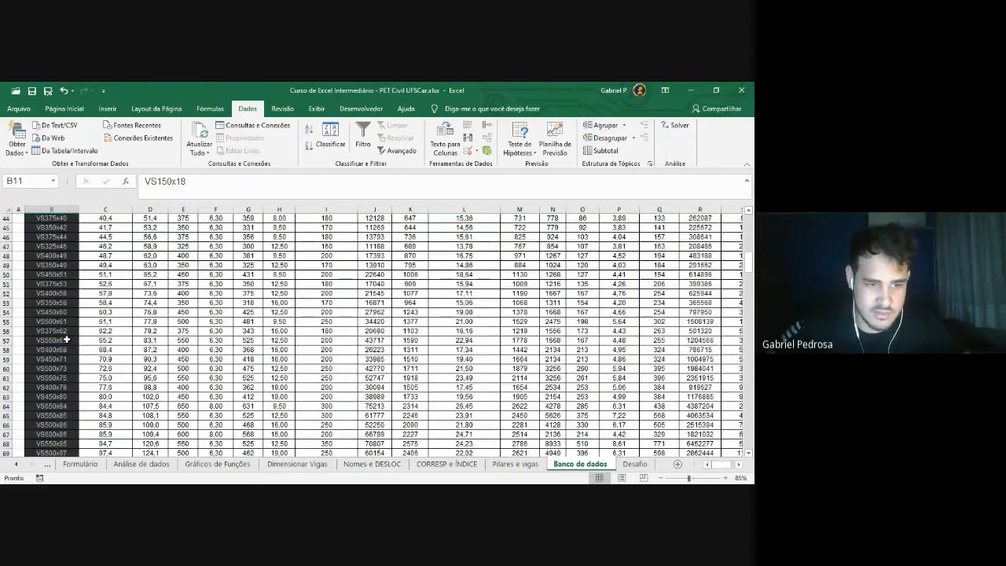
scroll(67, 339, up, 14)
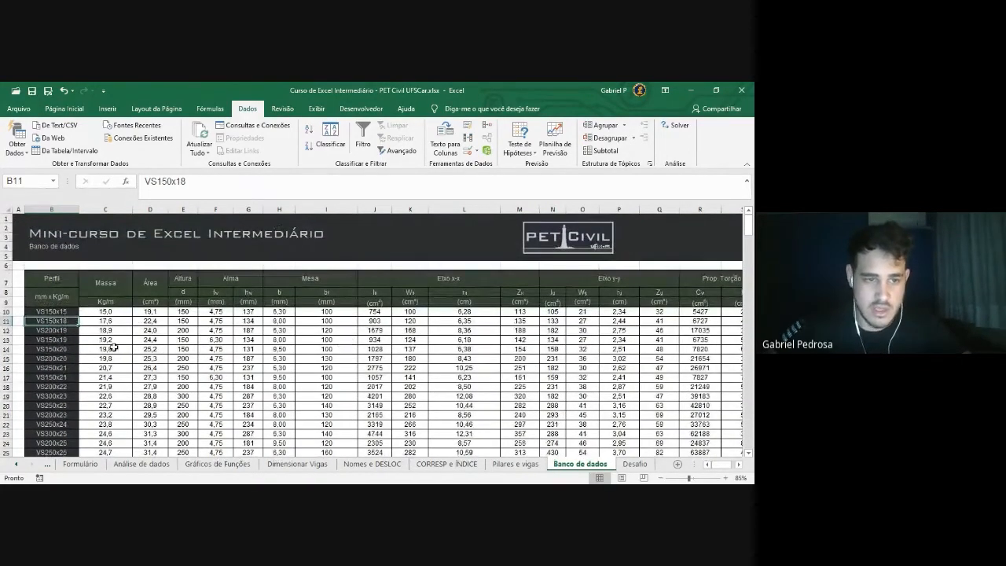
click(118, 312)
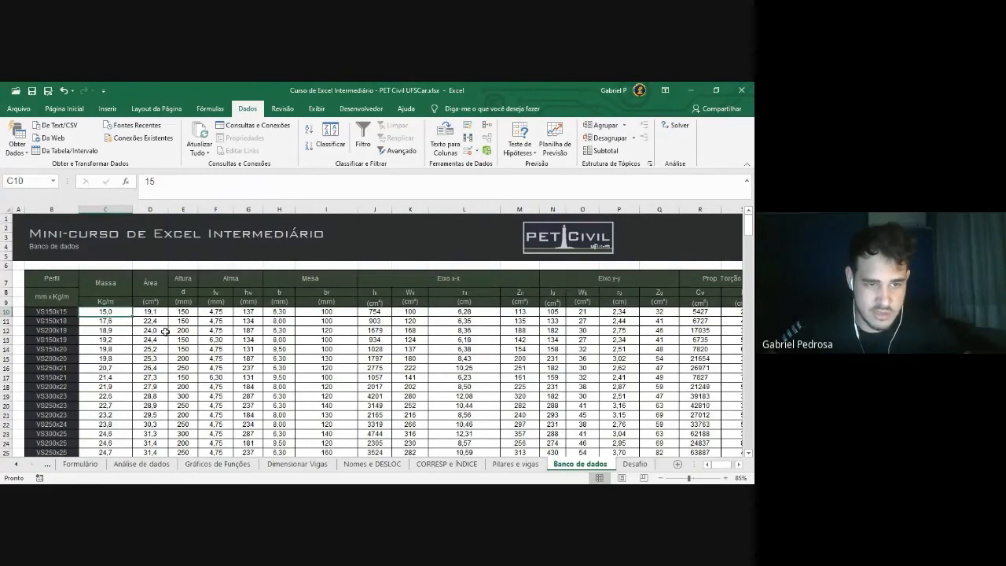
click(155, 314)
click(183, 312)
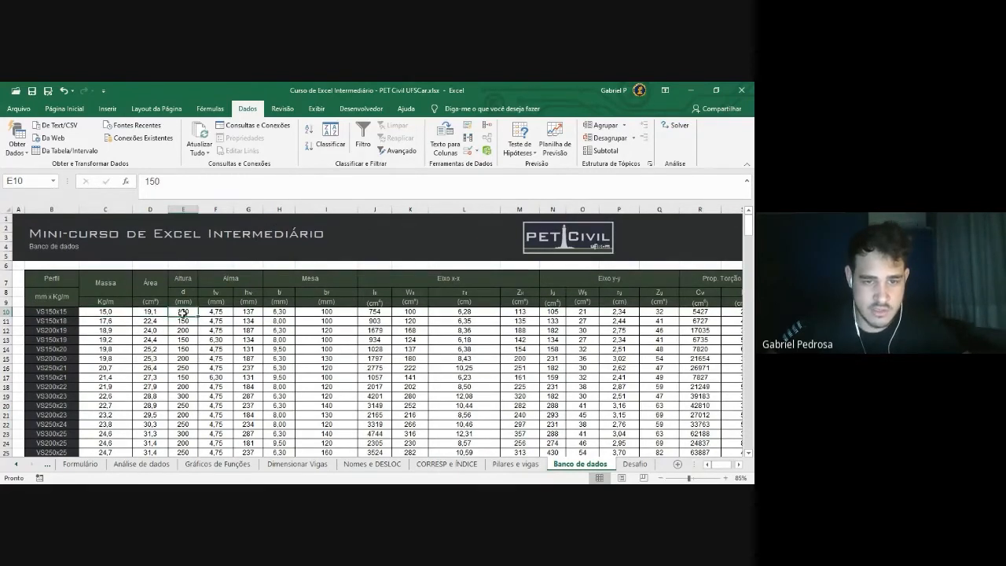
click(516, 464)
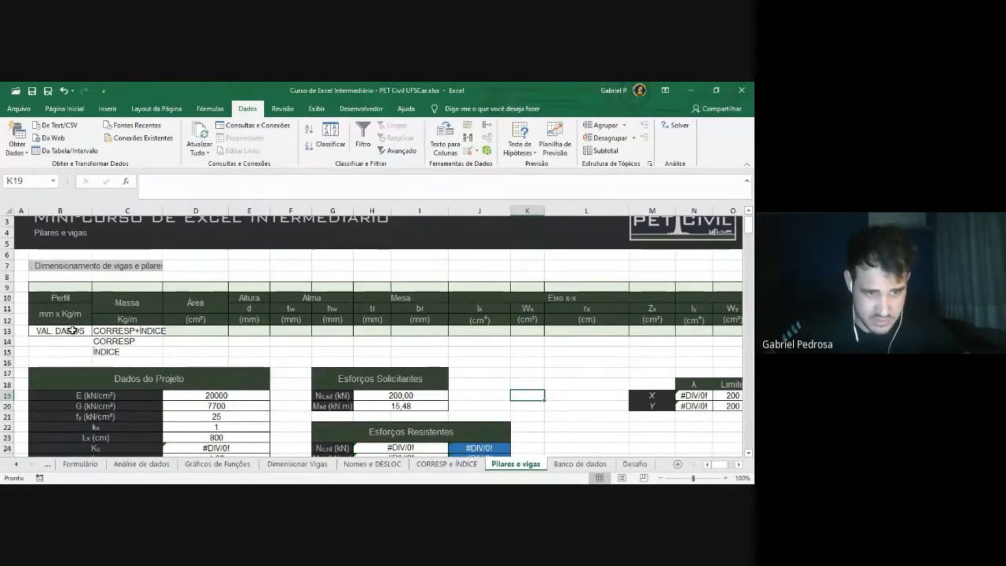
click(73, 331)
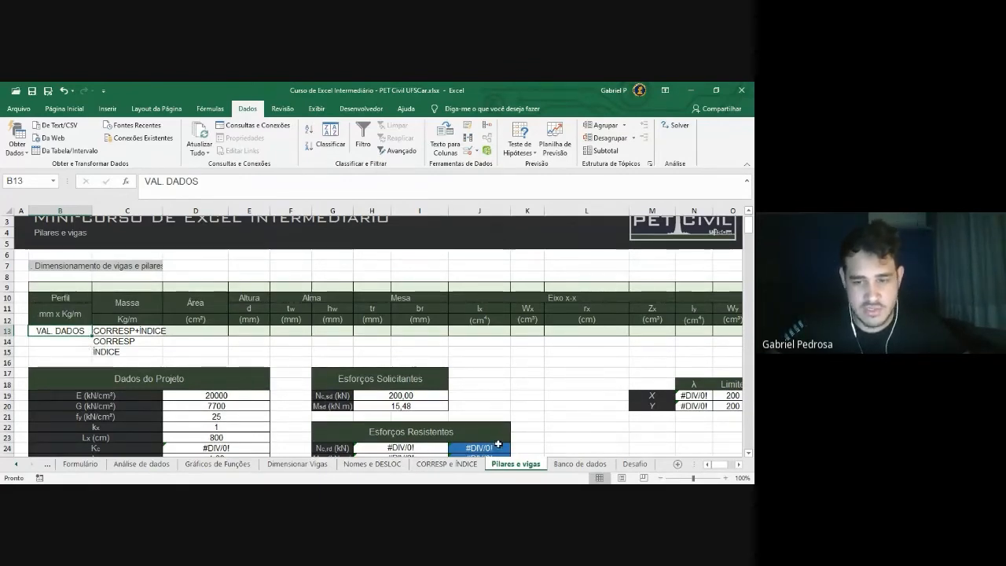
click(557, 464)
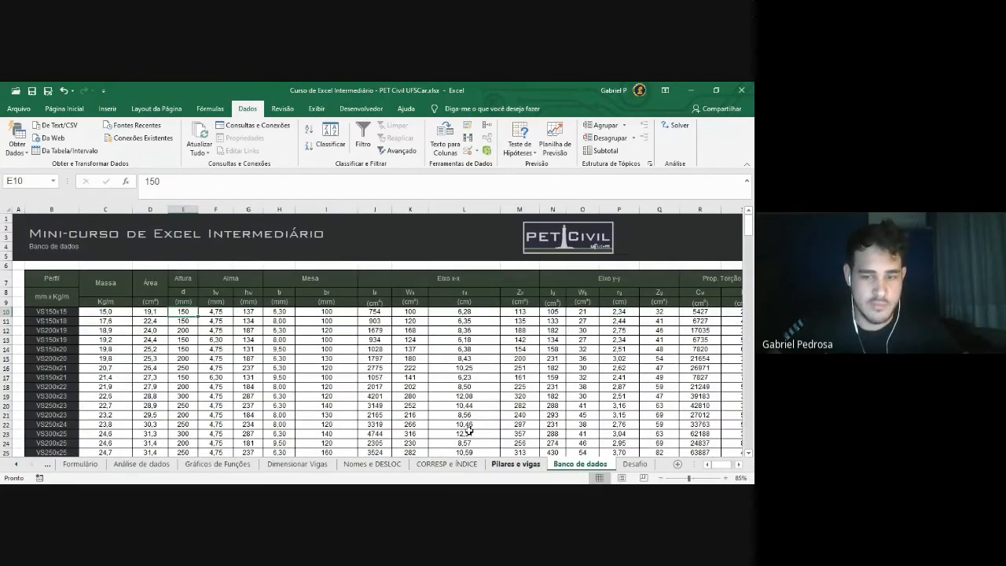
click(534, 464)
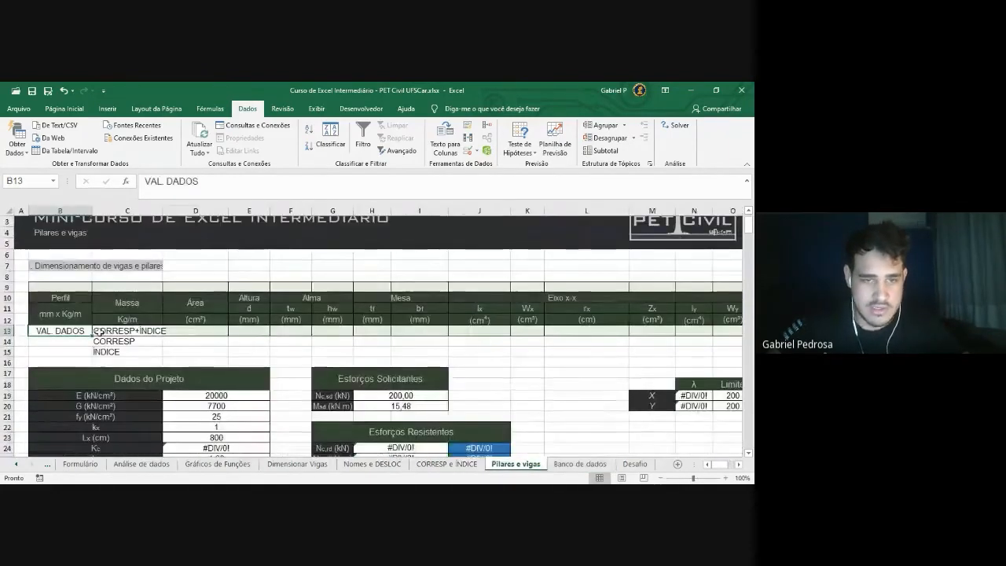
click(579, 465)
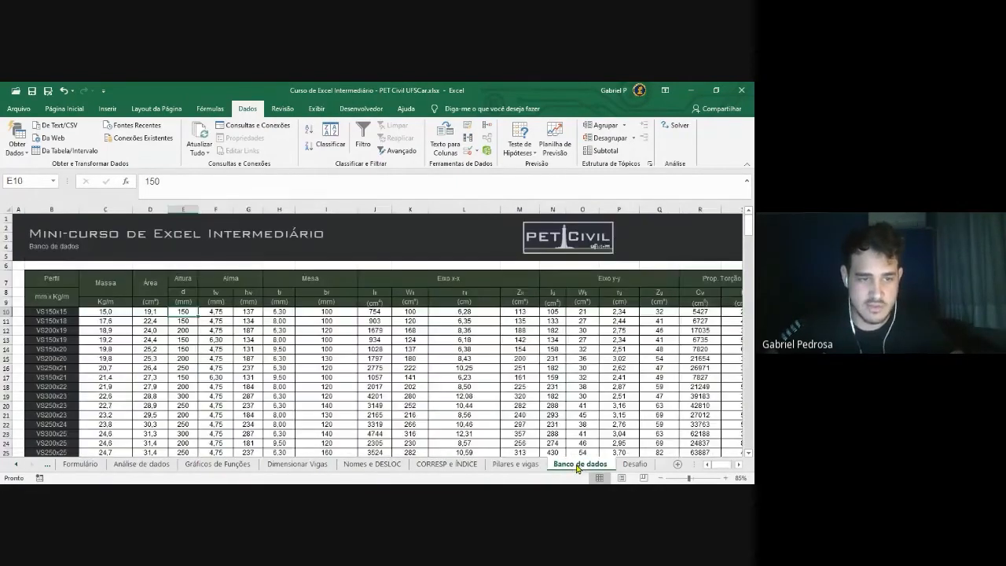
Select the profile names B10:B89 from VS150x15 down to the last row
mouse_move(66, 312)
mouse_down()
mouse_move(95, 399)
mouse_move(72, 362)
mouse_move(72, 331)
mouse_up()
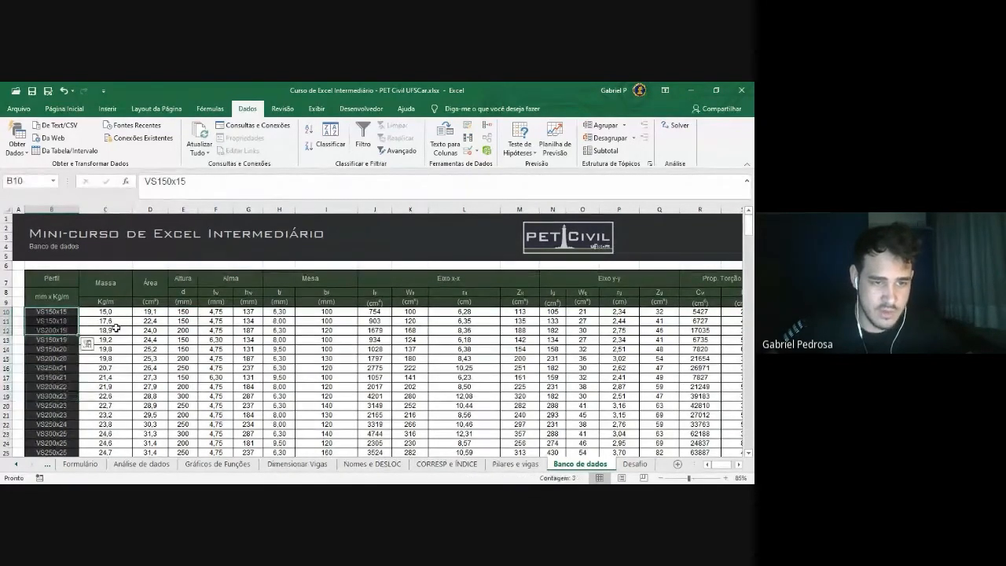
click(115, 329)
click(62, 312)
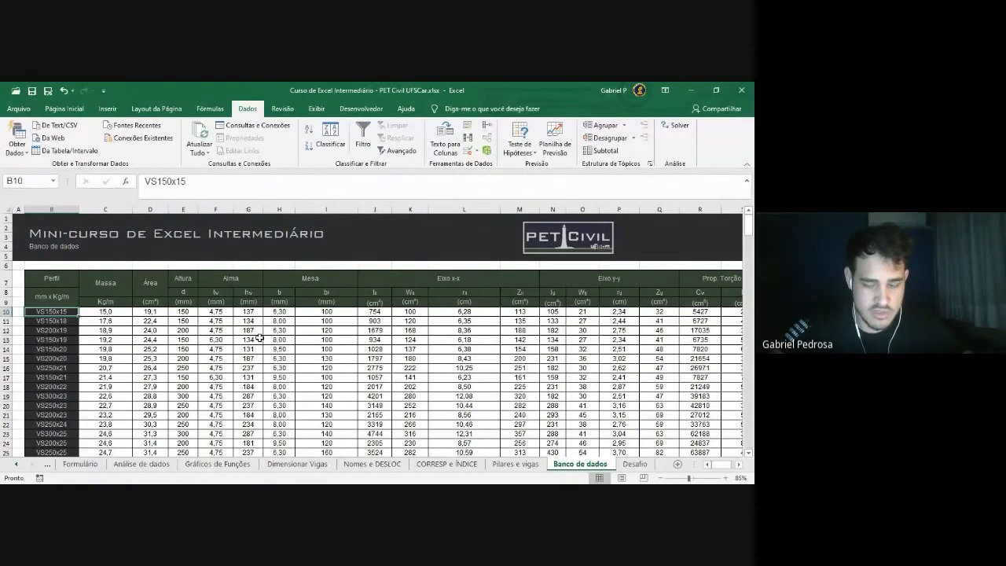
key(ctrl+shift+Down)
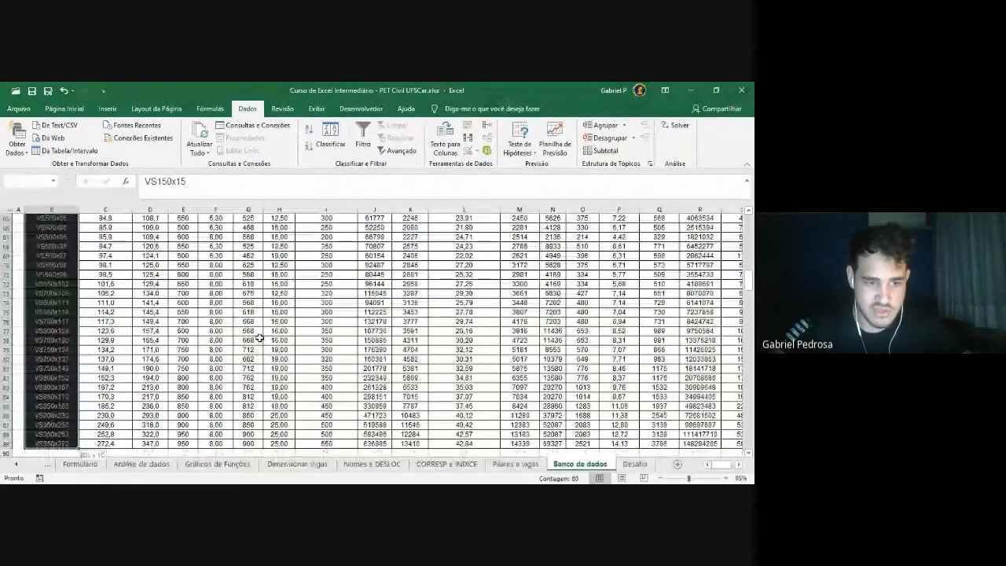
scroll(58, 344, down, 1)
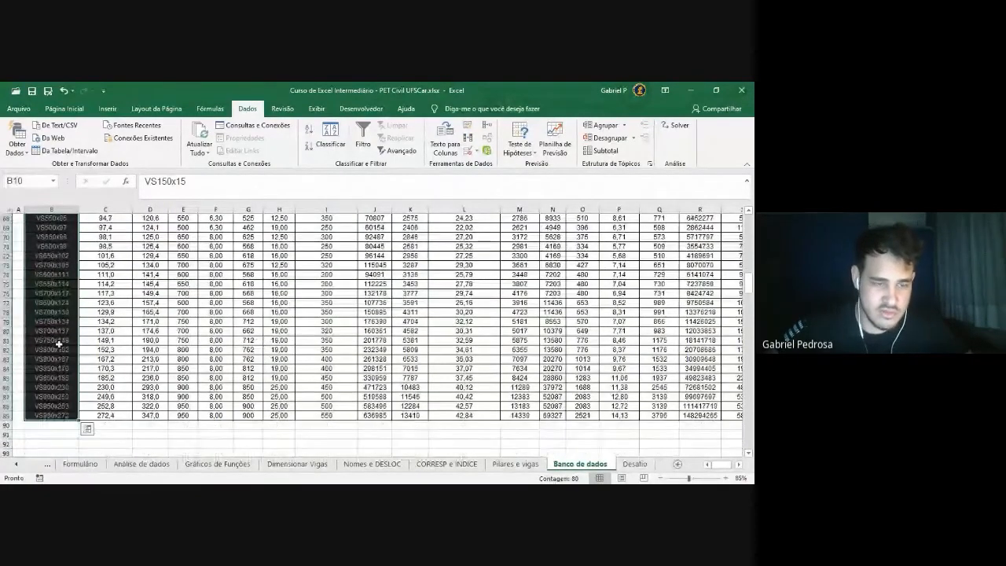
scroll(59, 367, up, 20)
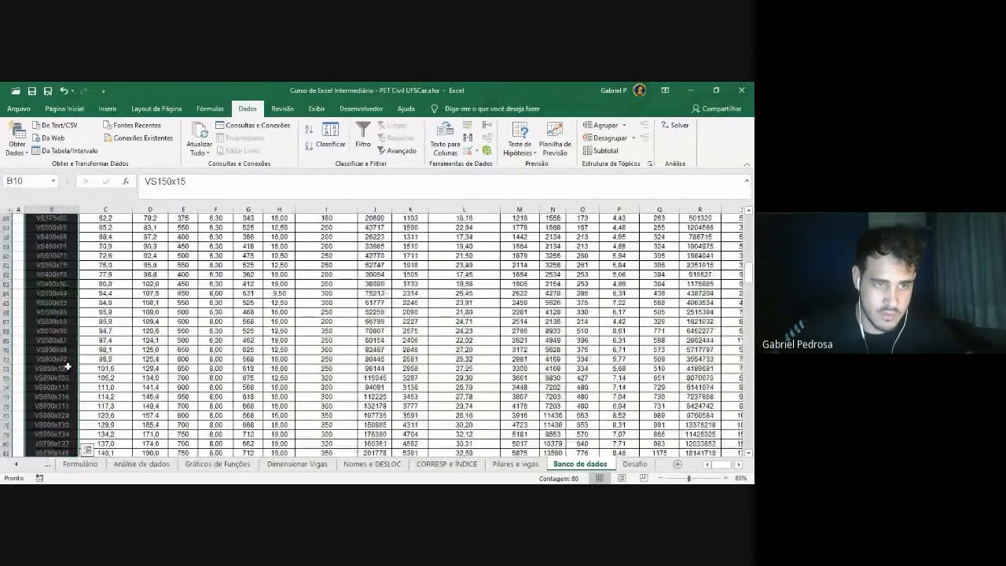
scroll(69, 363, down, 7)
scroll(69, 363, down, 16)
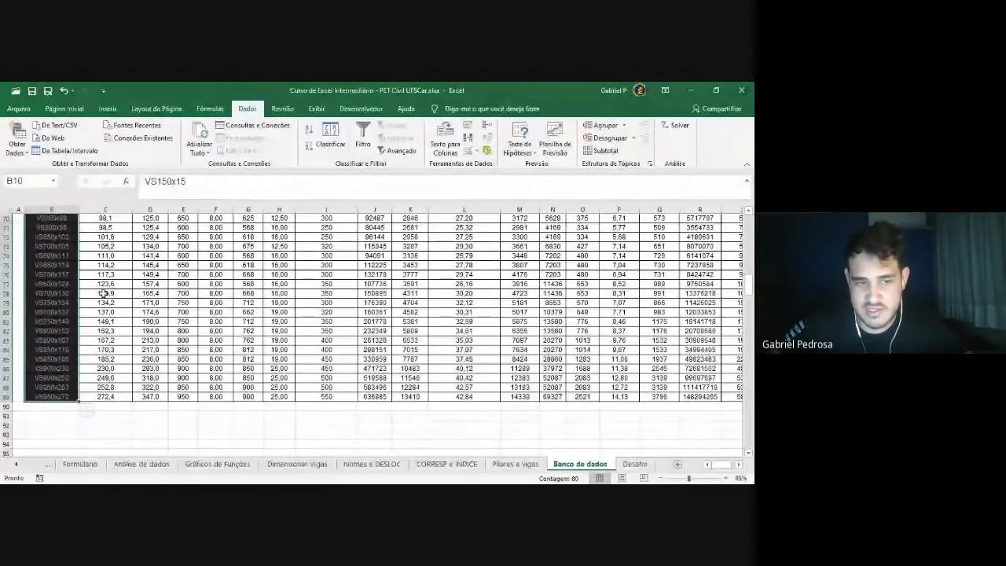
Name the selected range seçoes via the Name Box
click(24, 181)
text(S)
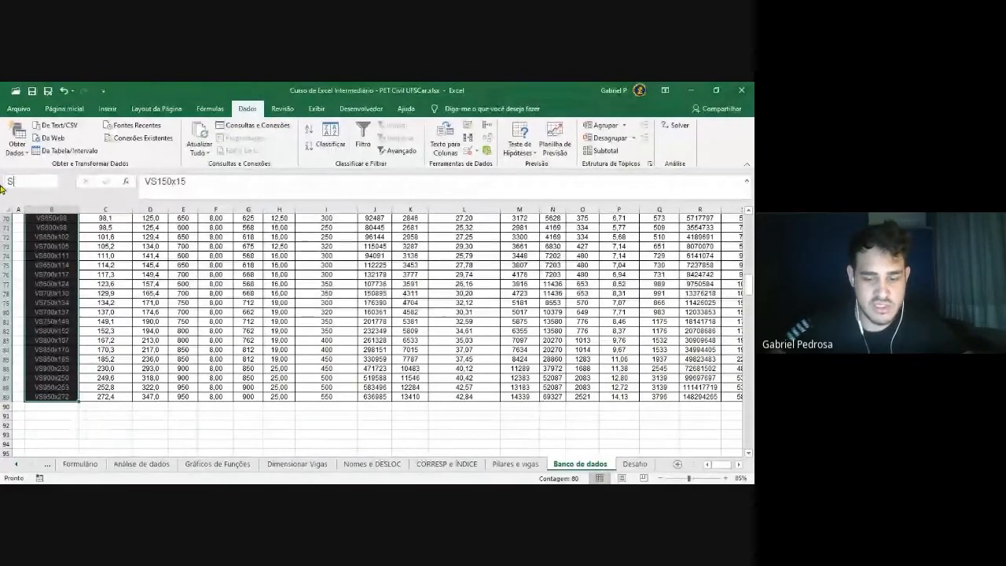
text(E)
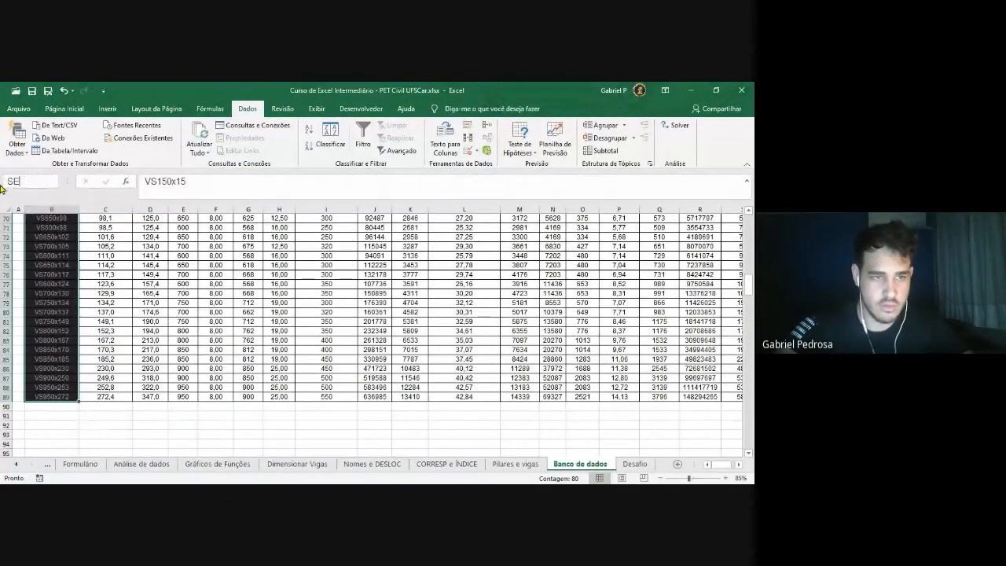
text(ÇOEs)
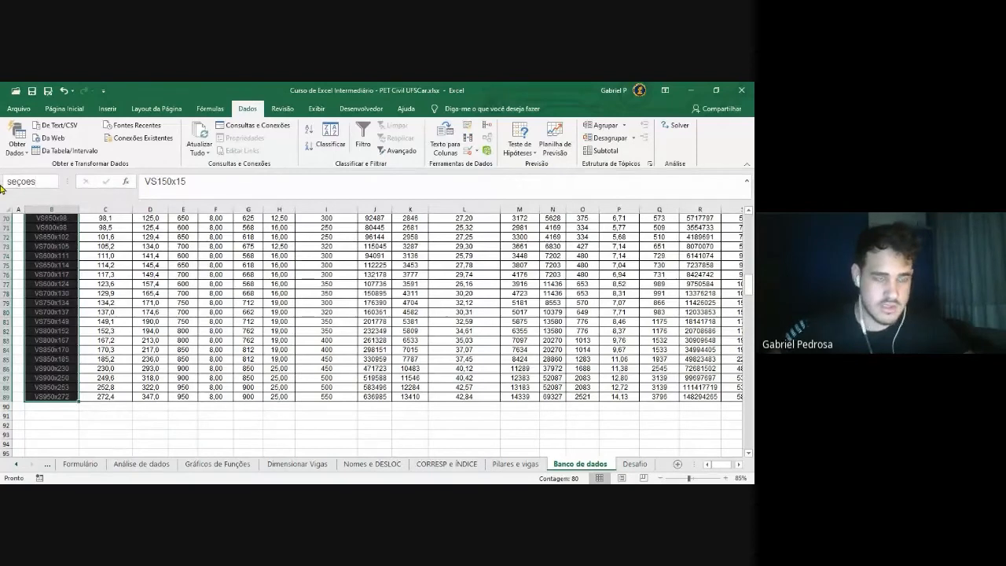
key(Return)
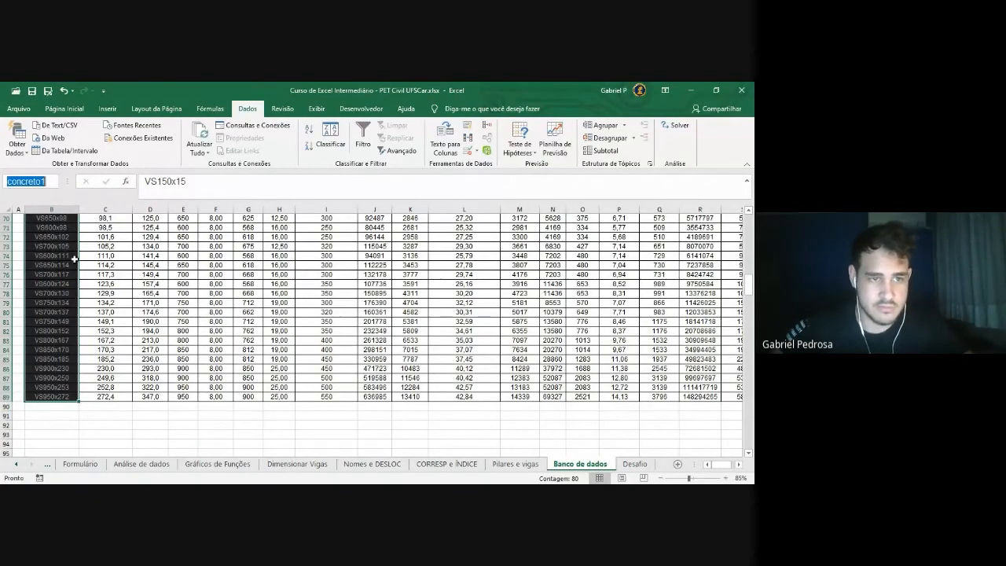
text(seçoes)
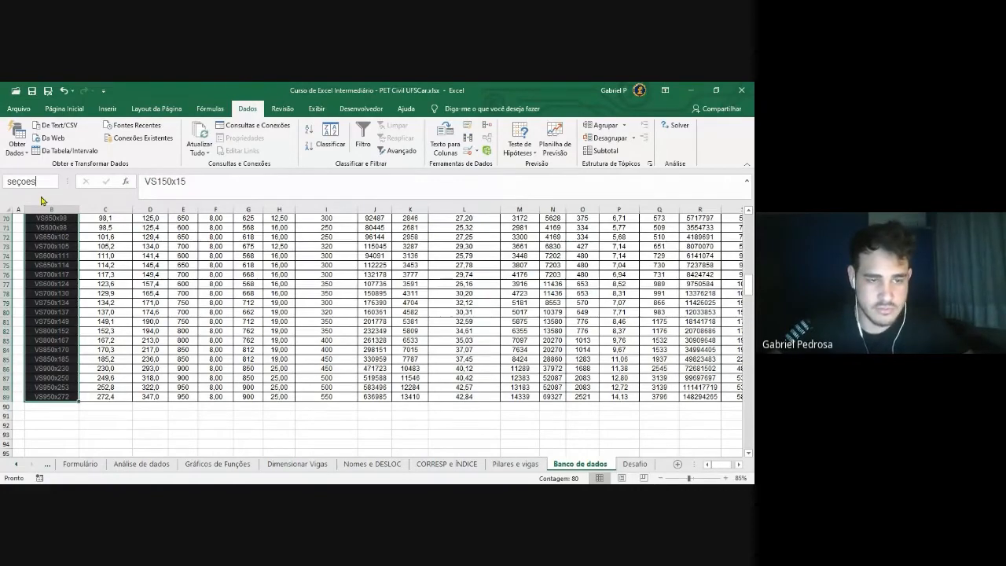
key(Return)
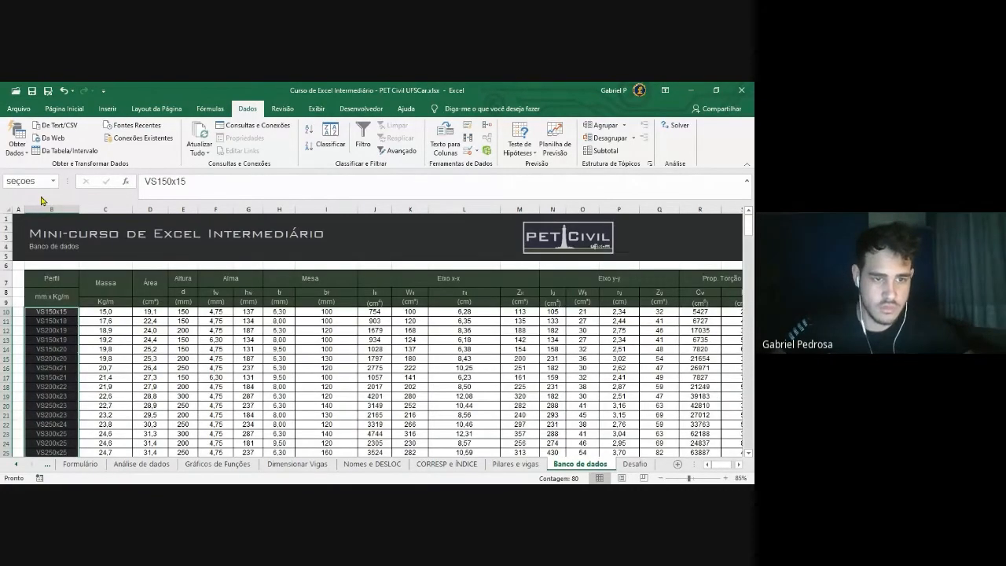
Reselect the profile names from VS150x15 down to row 89
scroll(116, 311, down, 2)
scroll(115, 311, up, 1)
click(126, 311)
click(56, 284)
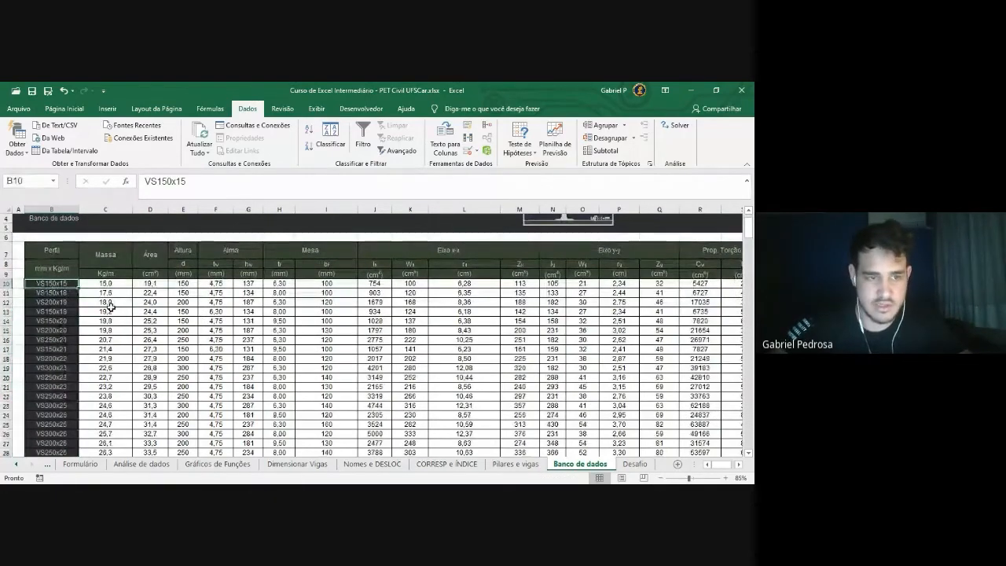
key(ctrl+shift+Down)
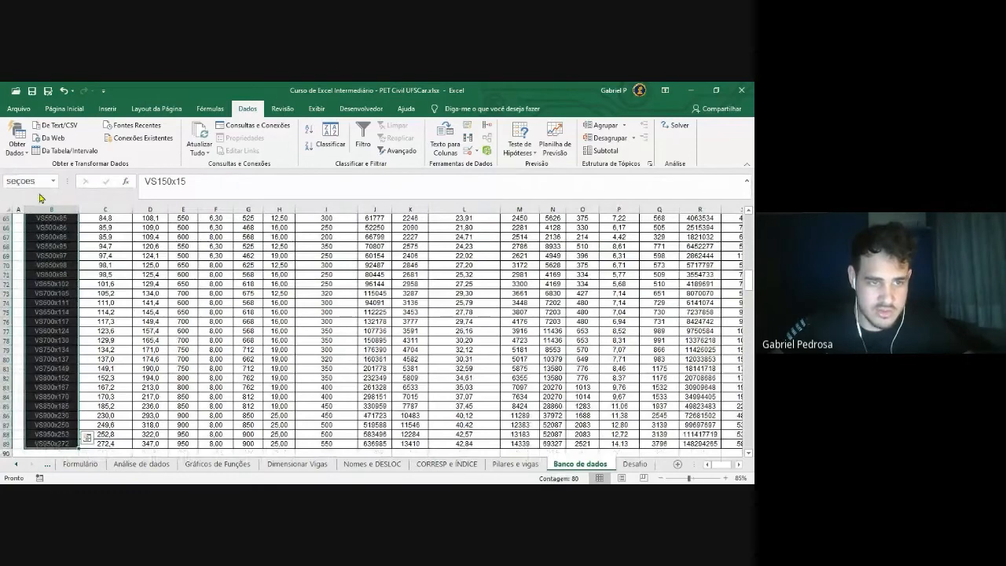
scroll(81, 300, up, 20)
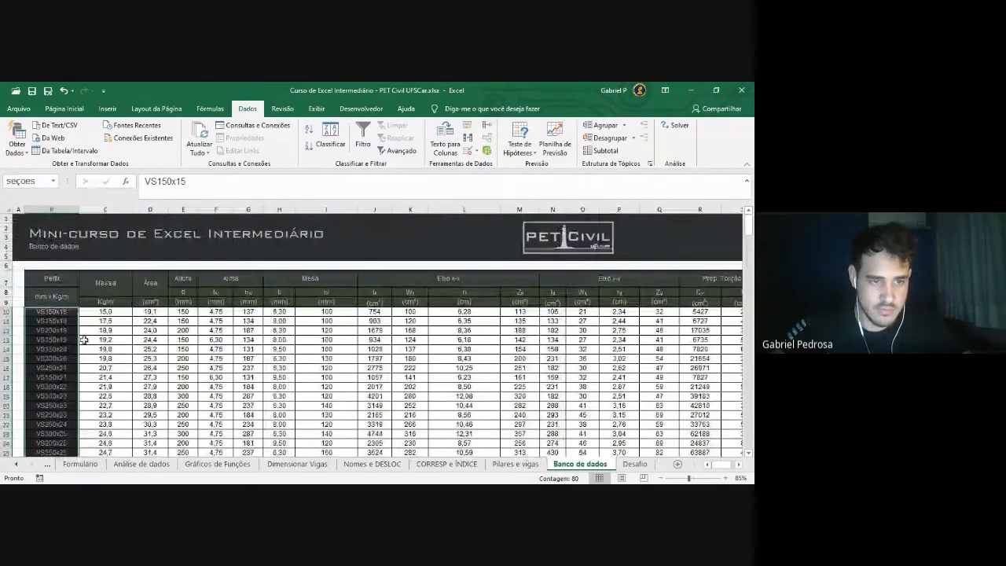
click(108, 342)
click(66, 315)
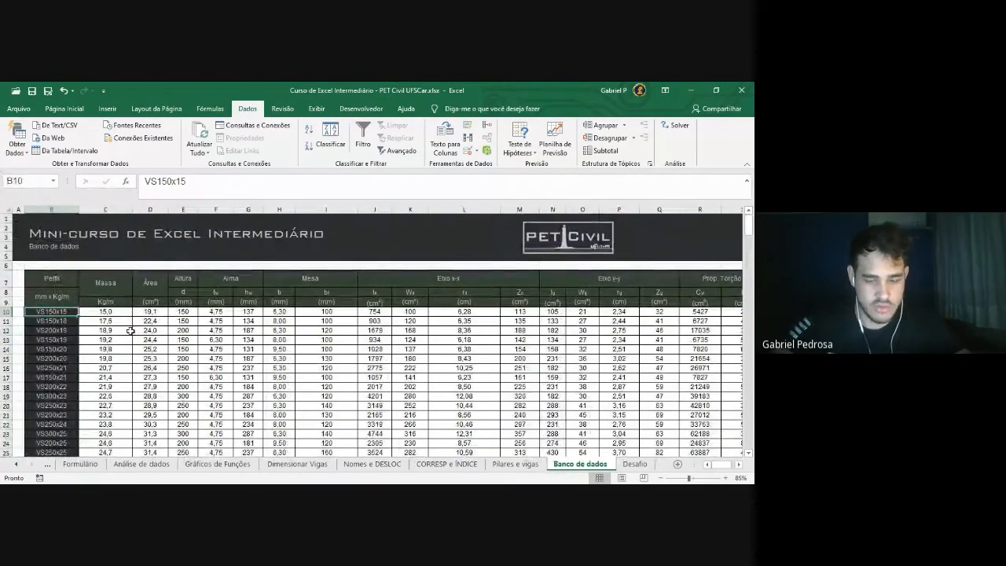
key(ctrl+shift+Down)
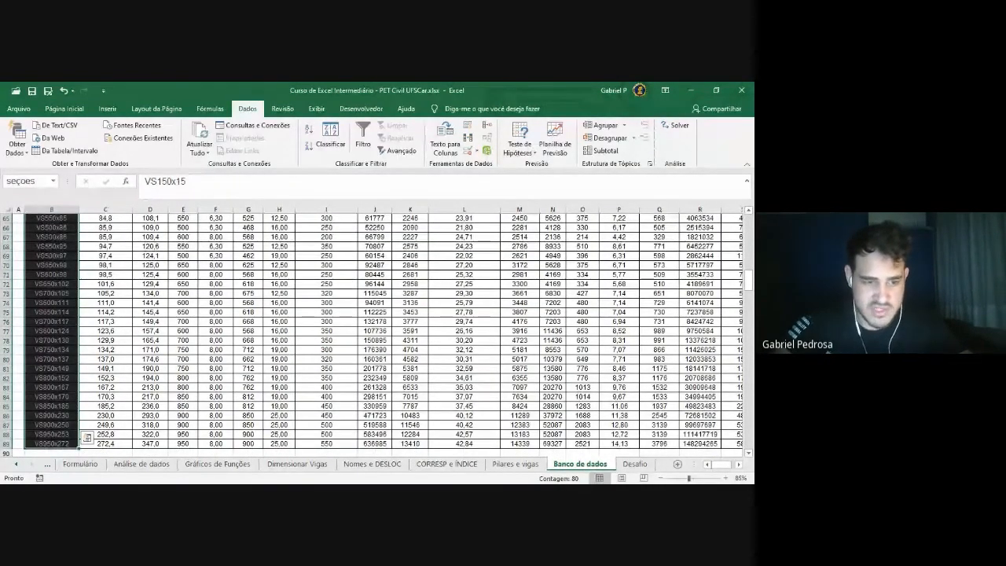
Extend the selection to B10:U89 and start entering metalicas in the Name Box
key(ctrl+shift+Right)
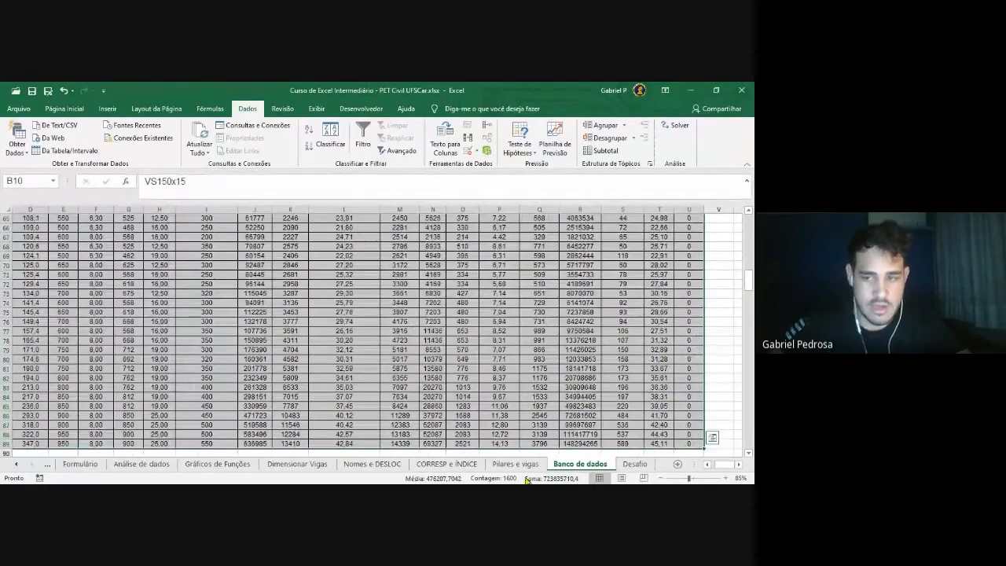
scroll(613, 354, up, 20)
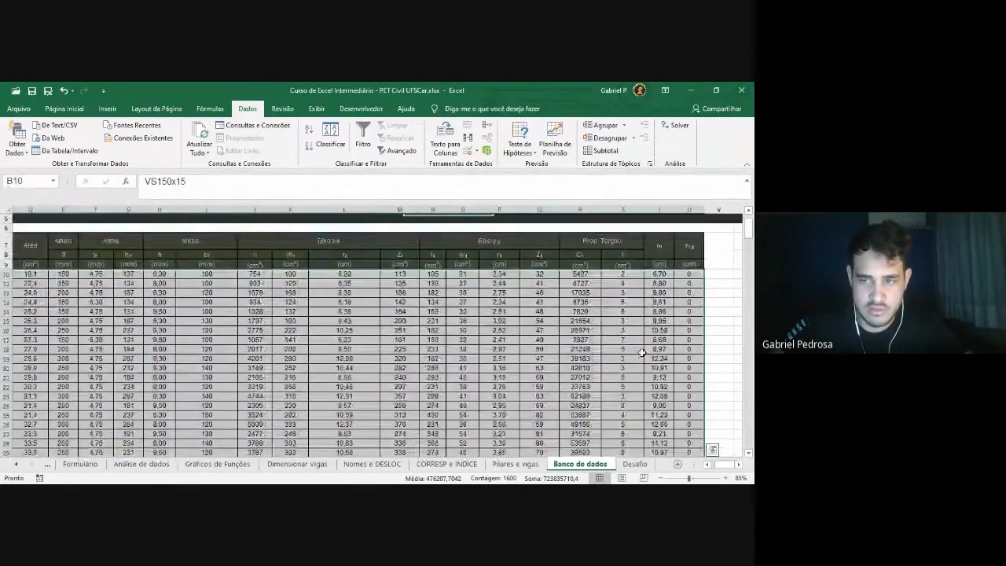
scroll(665, 379, down, 2)
scroll(478, 283, left, 3)
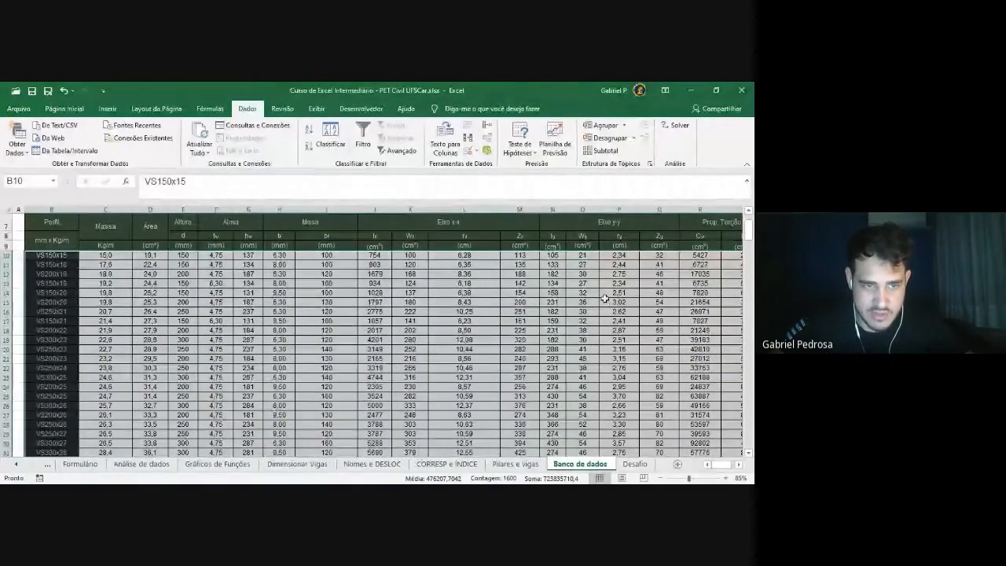
click(7, 182)
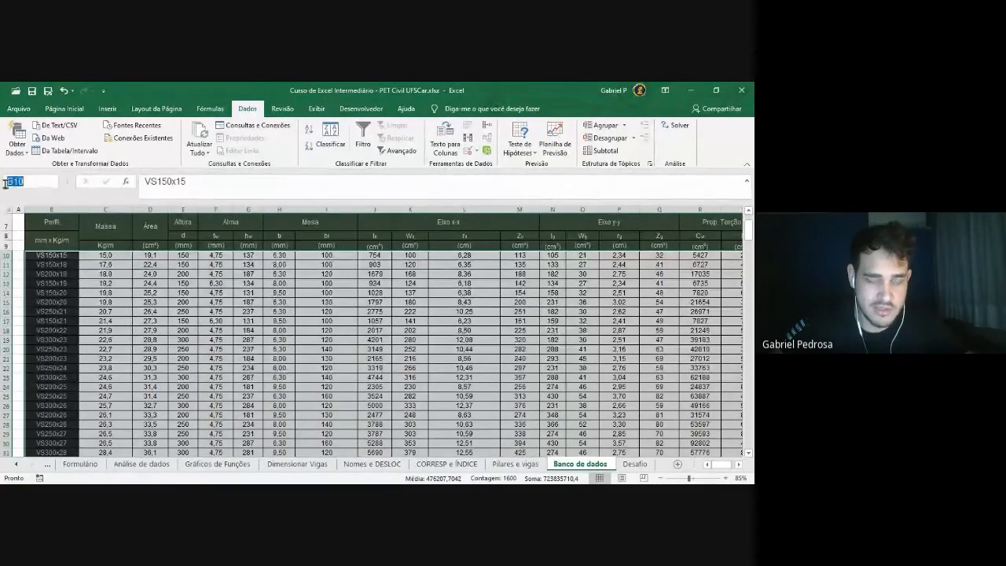
text(metalicas)
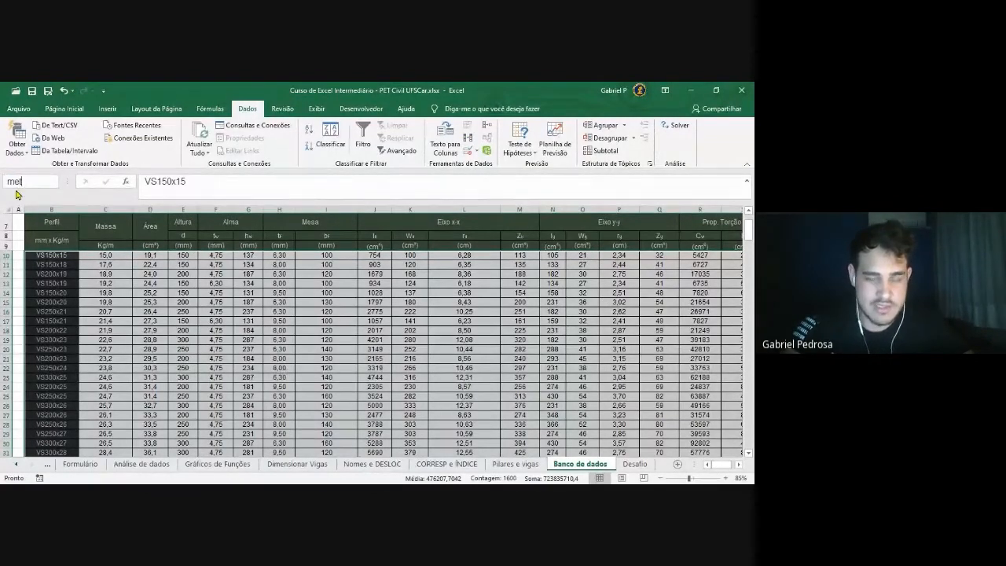
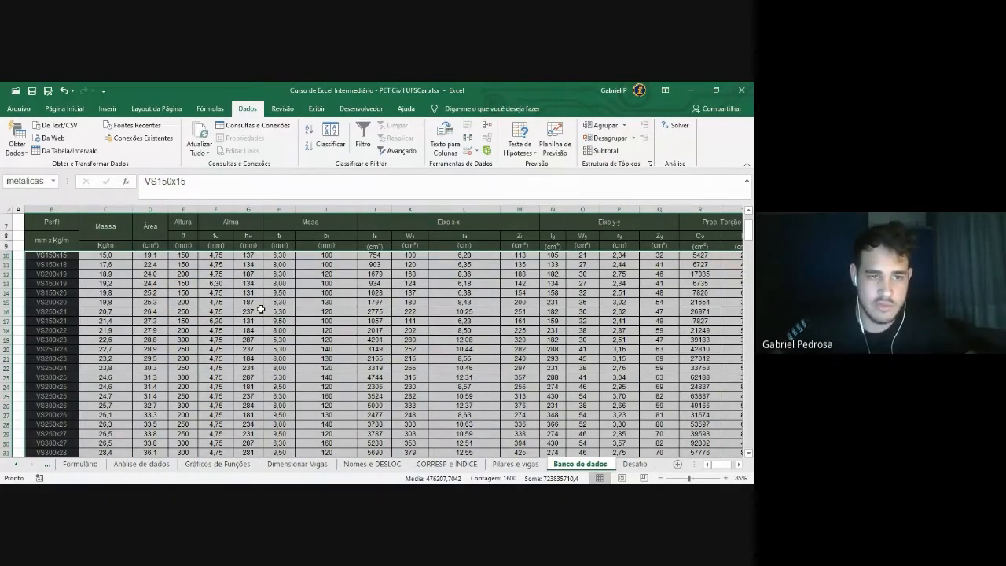
Select the profile column from B10 and extend it across the whole Banco de dados table
click(60, 257)
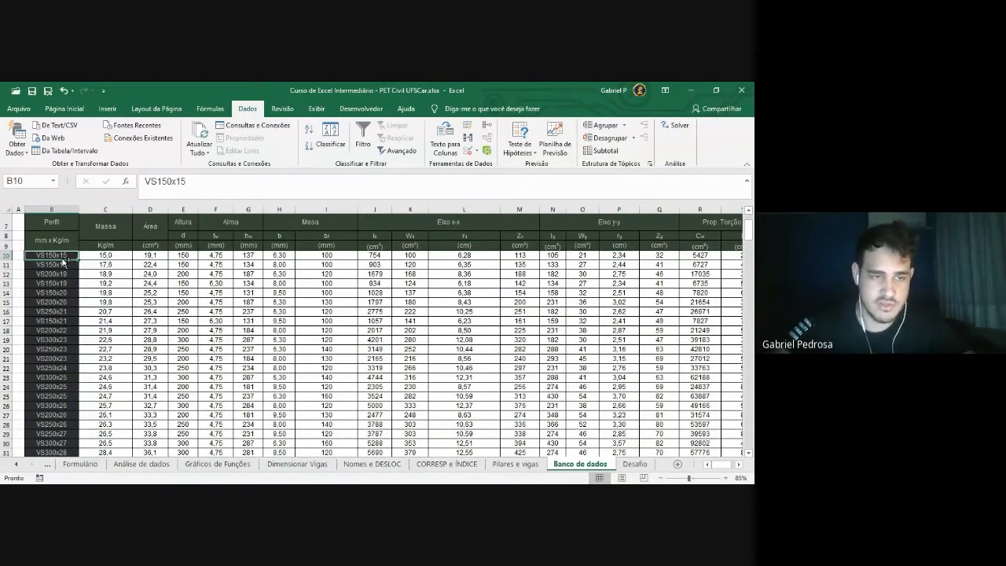
key(ctrl+shift+Down)
key(ctrl+shift+Right)
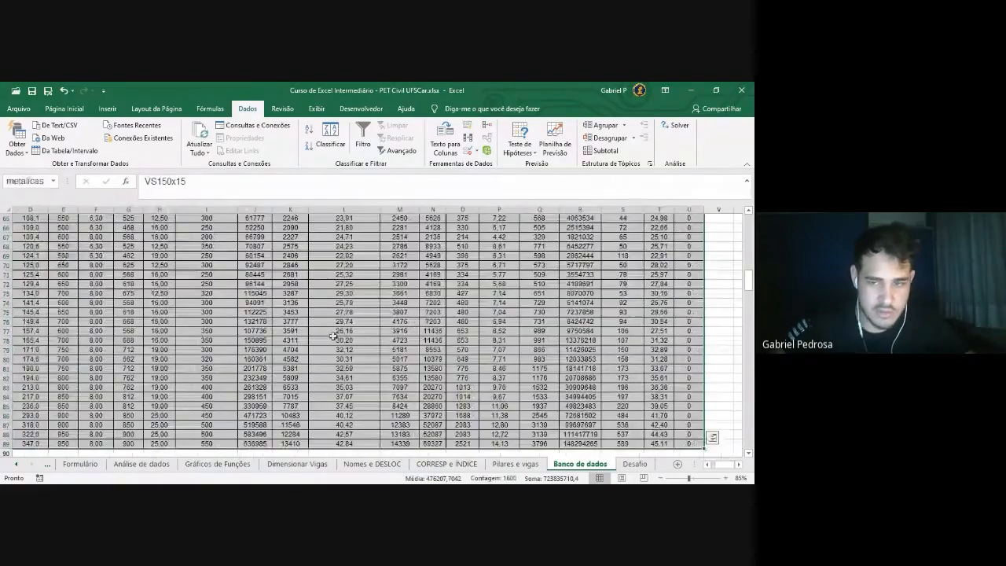
scroll(346, 323, up, 20)
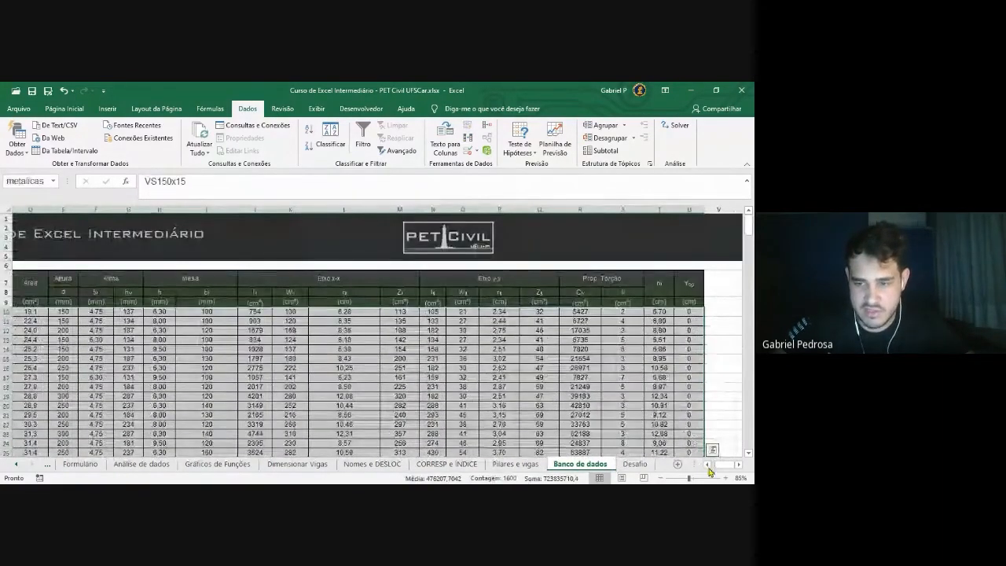
scroll(441, 378, left, 3)
Return to the first profile VS150x15 and bring up the Name Manager from Fórmulas
click(326, 358)
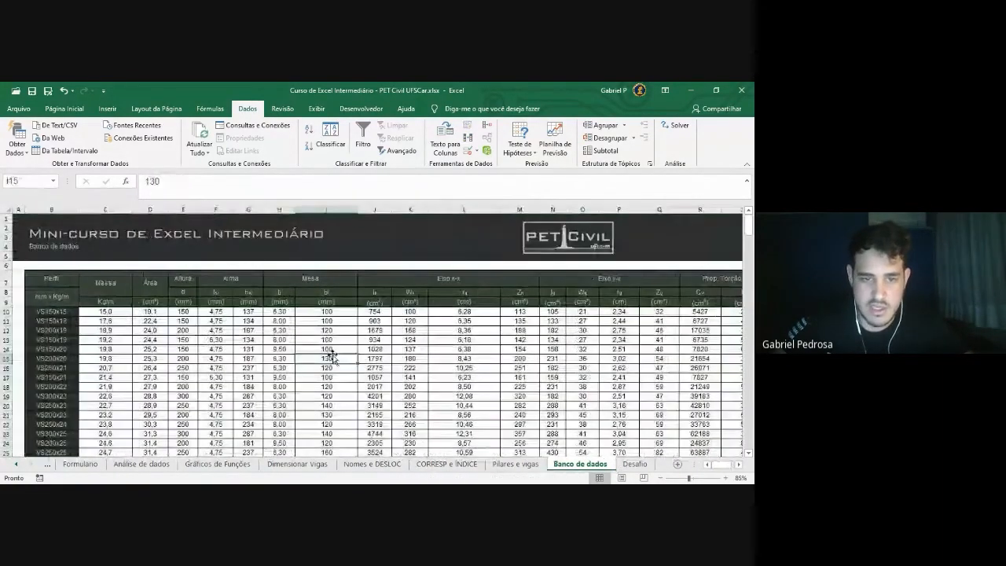
click(68, 312)
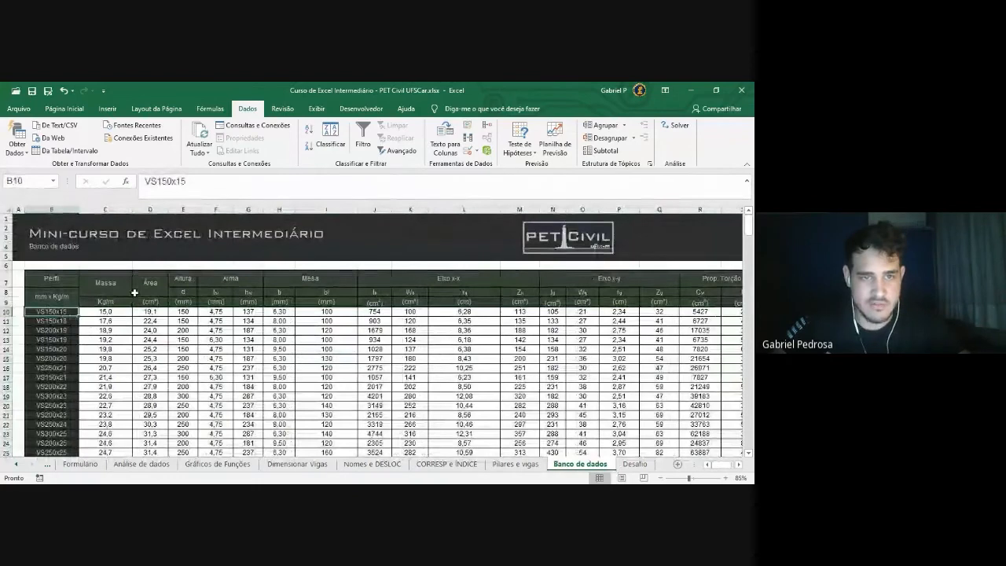
click(210, 108)
click(358, 149)
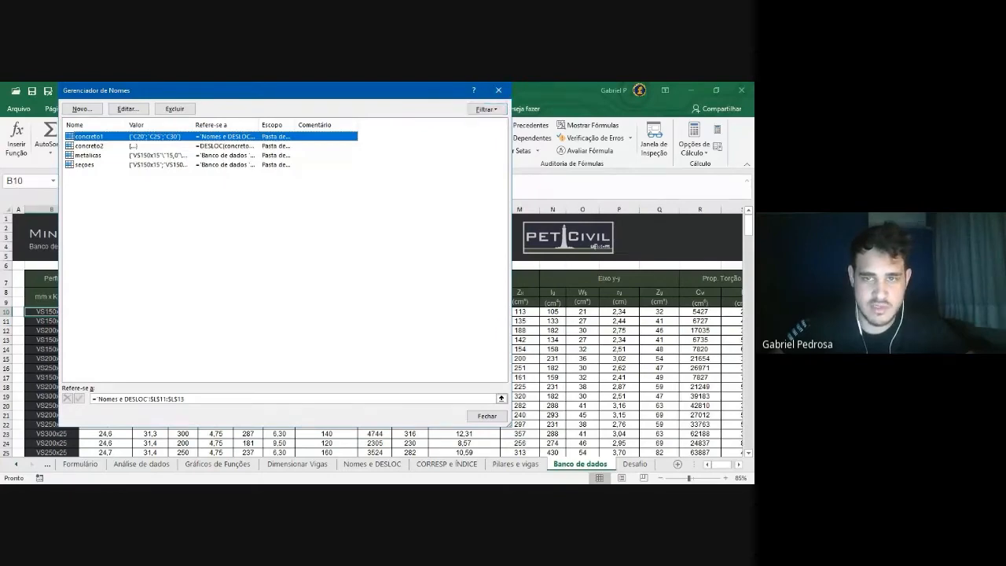
Close the Name Manager after confirming secoes and metalicas are defined
click(498, 90)
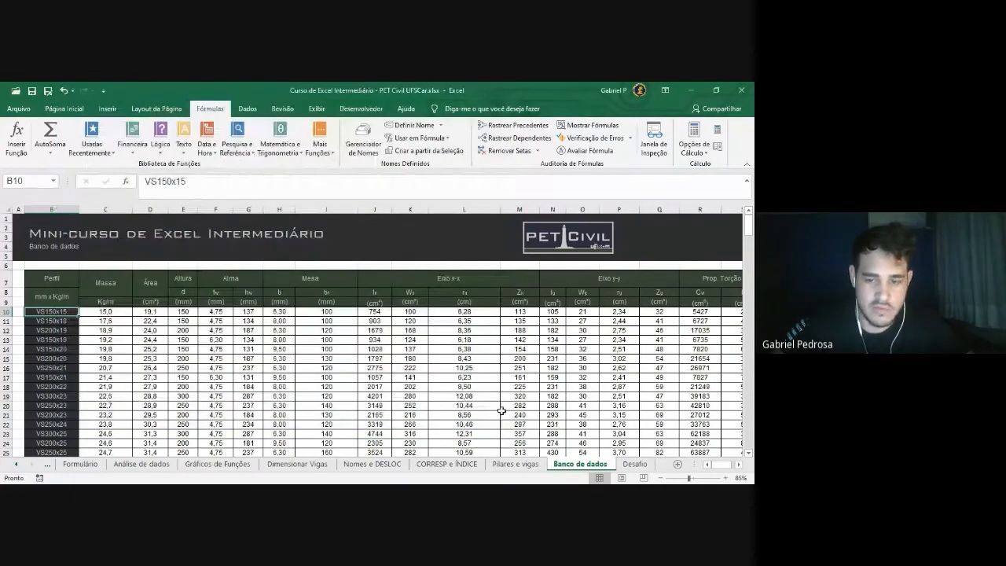
Go to the Pilares e vigas sheet with the Dados ribbon showing
click(516, 464)
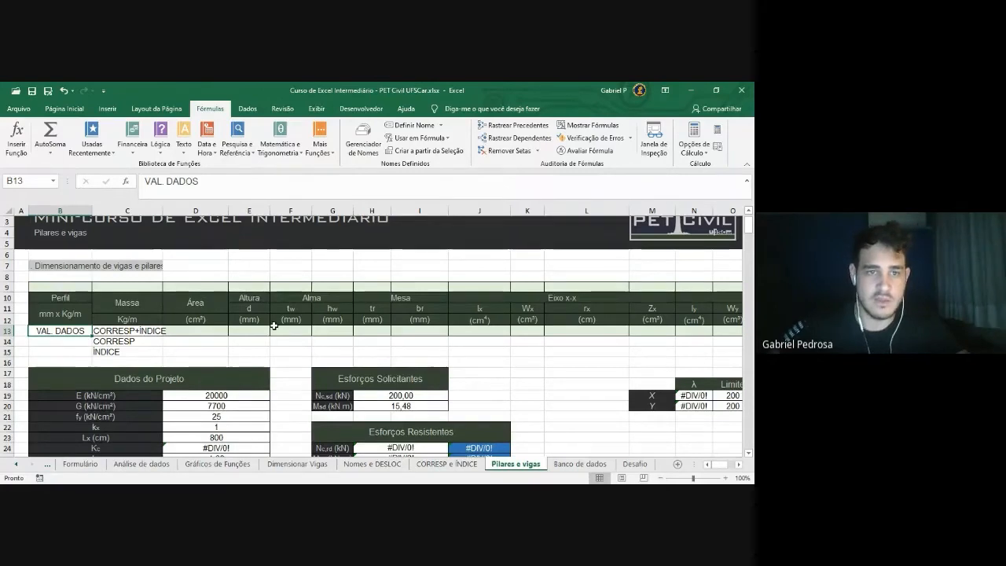
click(247, 110)
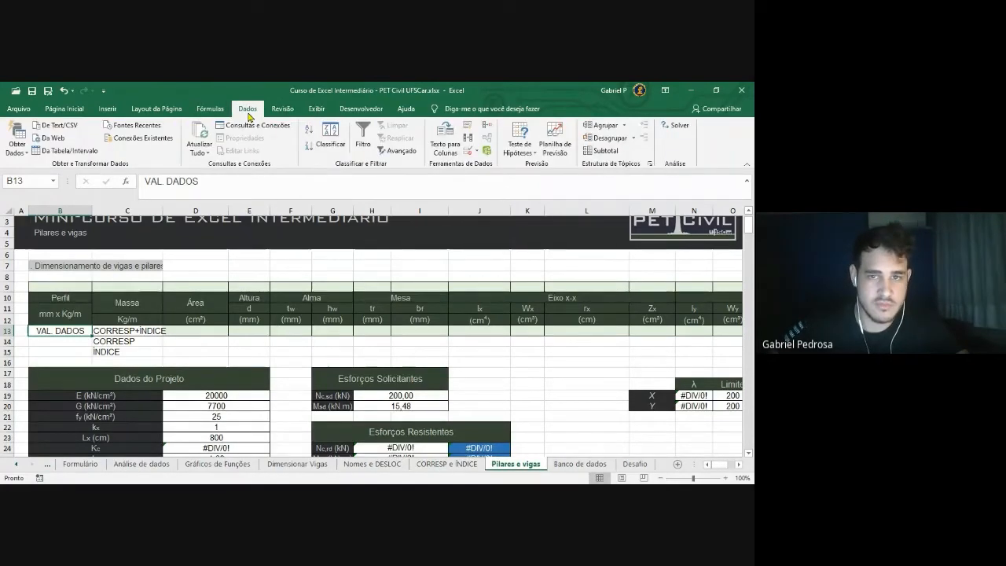
Apply List data validation with source =seções to B13 and show its dropdown
click(471, 156)
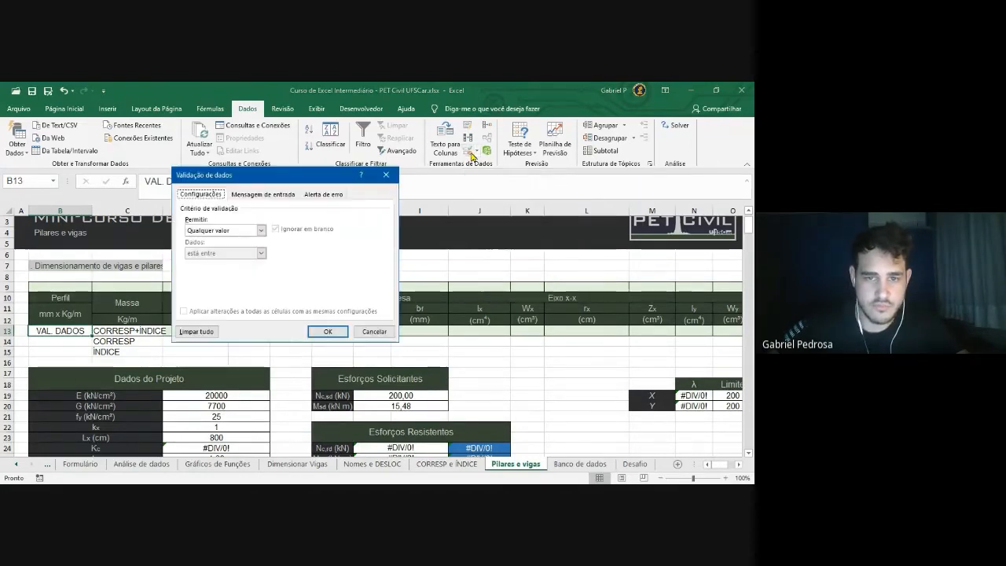
click(261, 230)
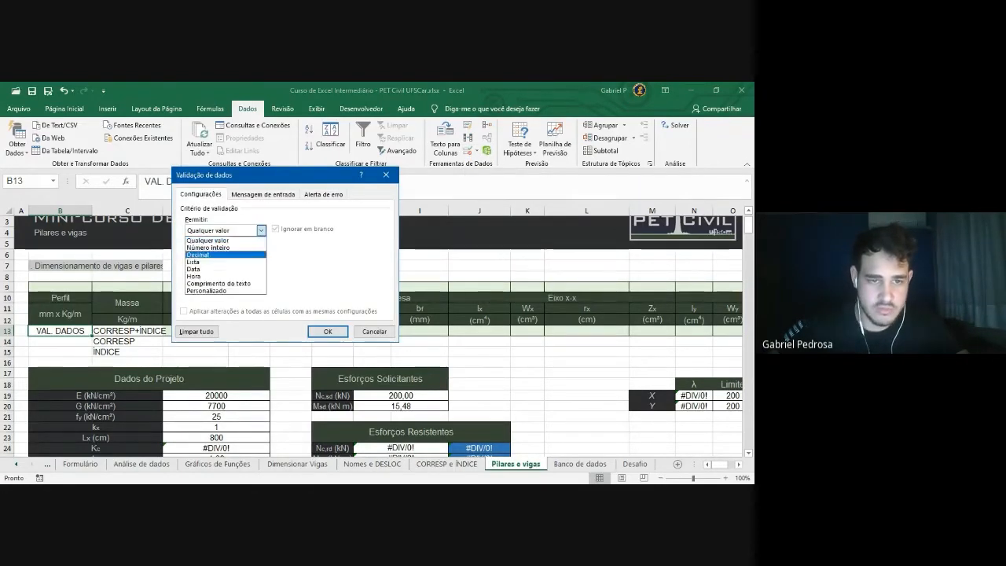
key(Return)
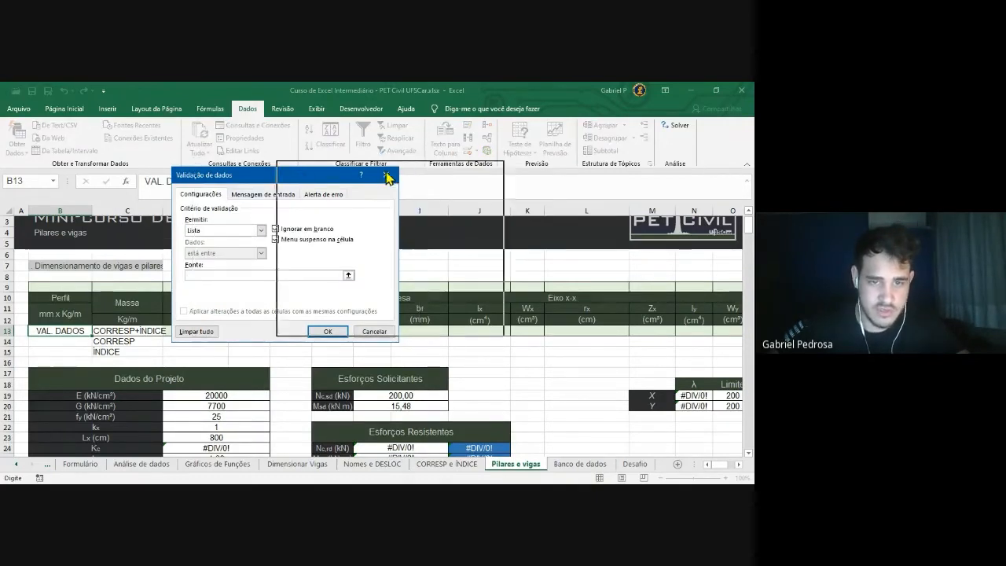
drag(369, 175, 475, 168)
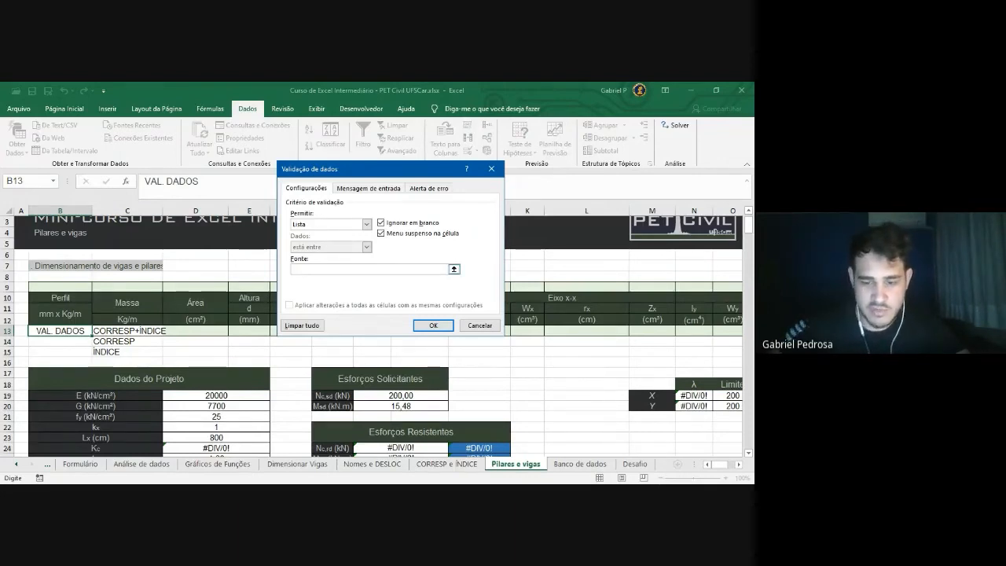
text(=seçoes)
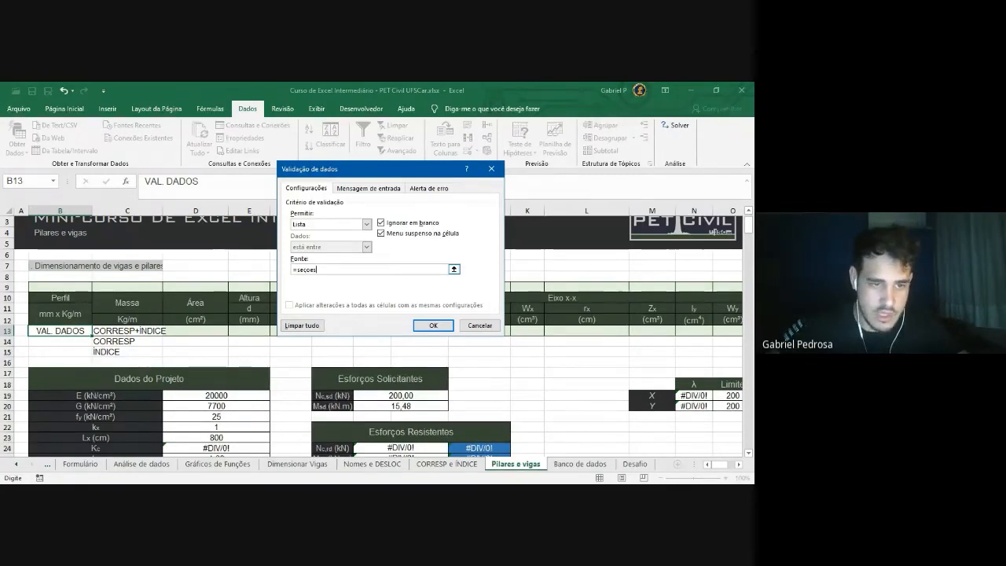
key(Return)
key(alt+Down)
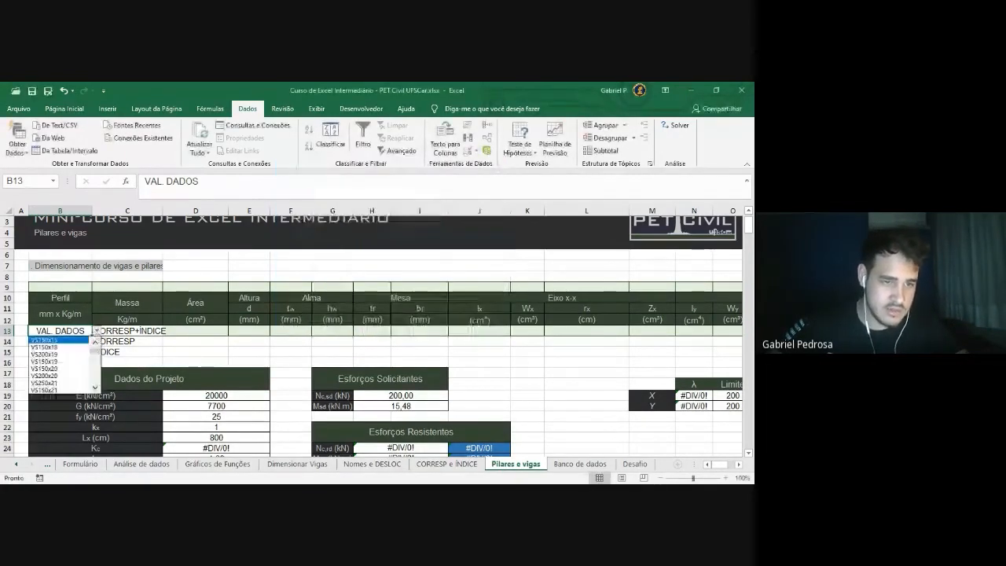
Pick VS150x15 from B13's profile dropdown list
mouse_move(95, 352)
mouse_down()
mouse_move(95, 379)
mouse_move(95, 350)
mouse_up()
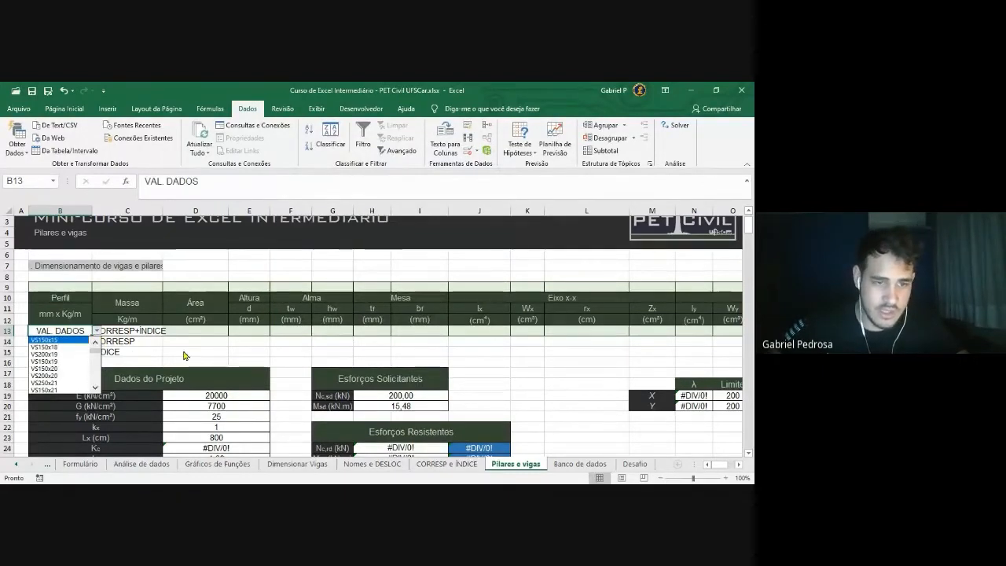
click(184, 355)
click(188, 353)
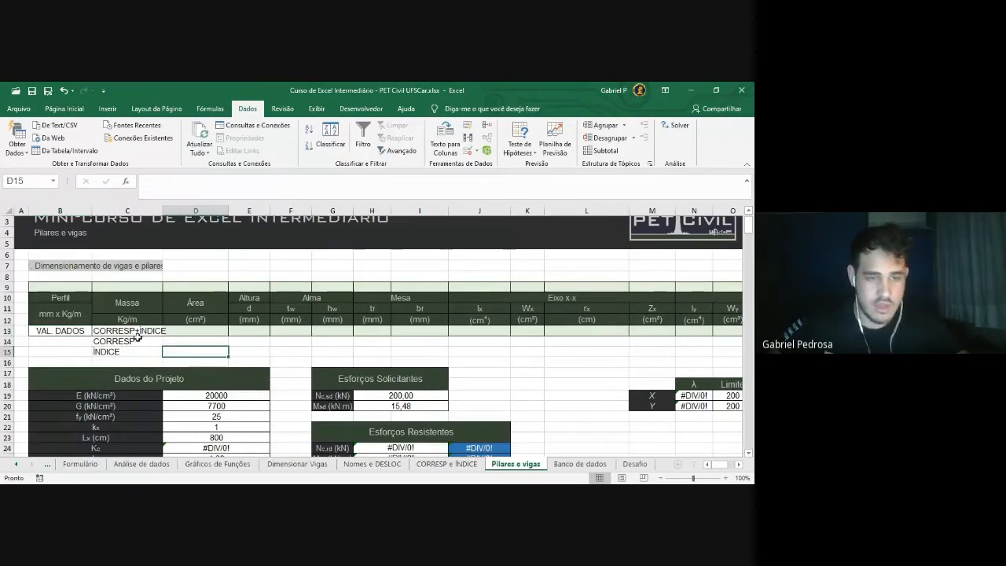
click(75, 332)
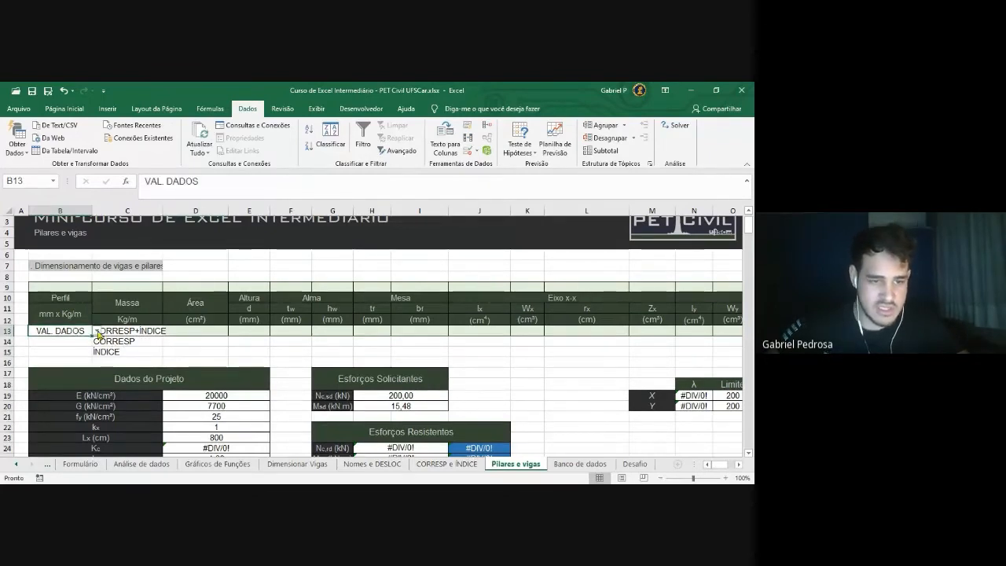
click(98, 333)
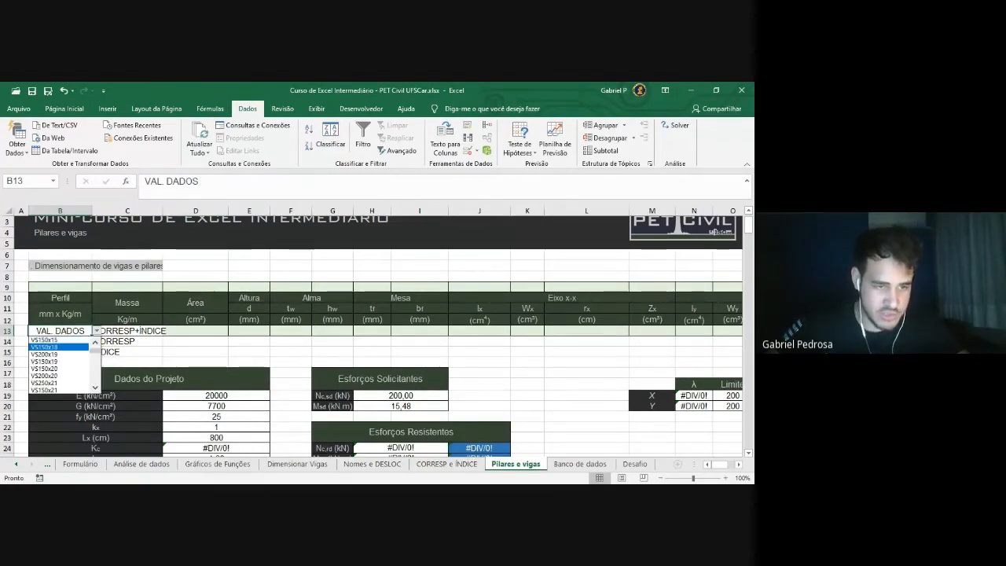
click(49, 339)
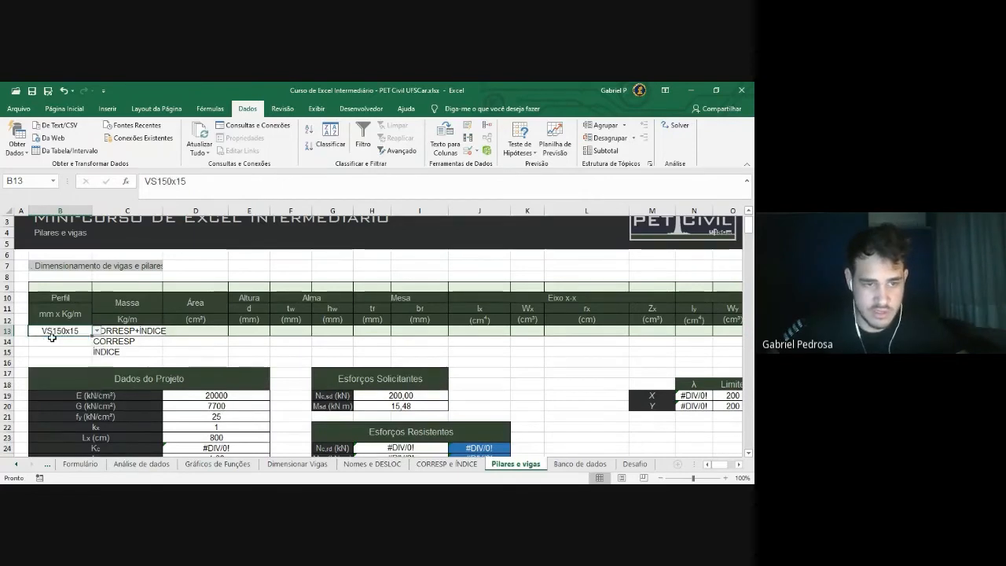
Review the row 13 property cells, keeping VS150x15 as the profile in B13
drag(132, 331, 711, 332)
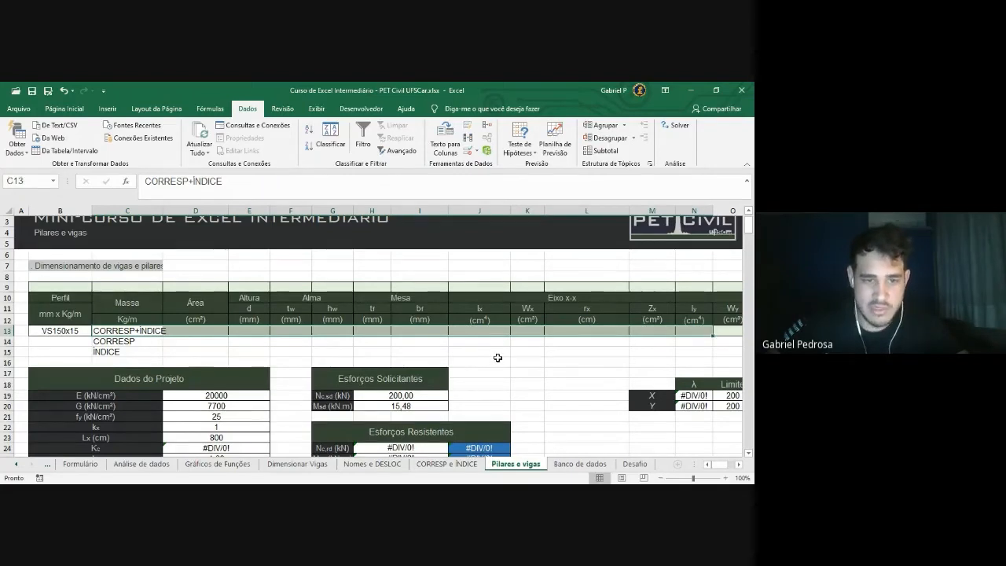
click(72, 331)
click(206, 360)
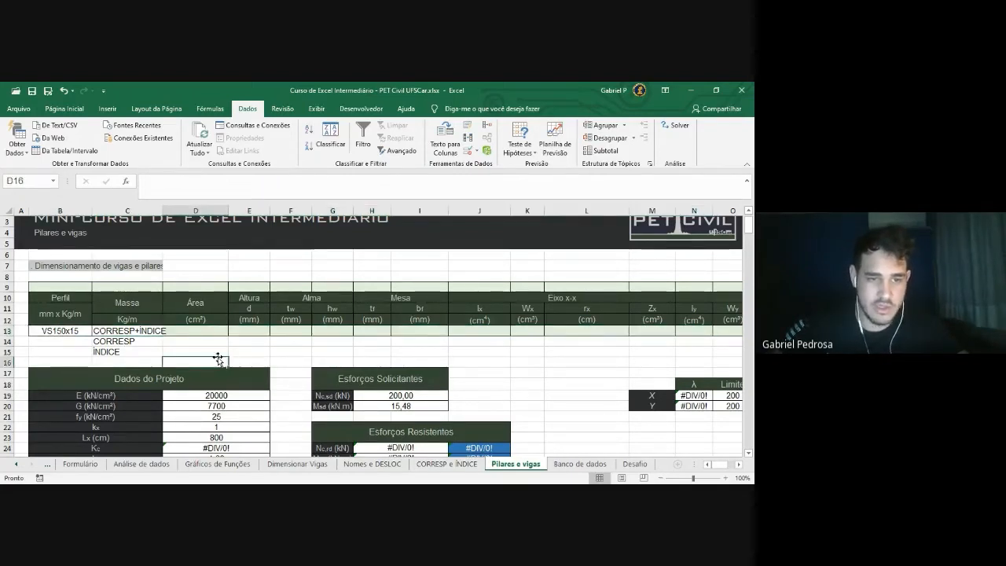
click(144, 331)
key(Right)
key(Right)
key(Right)
key(Right)
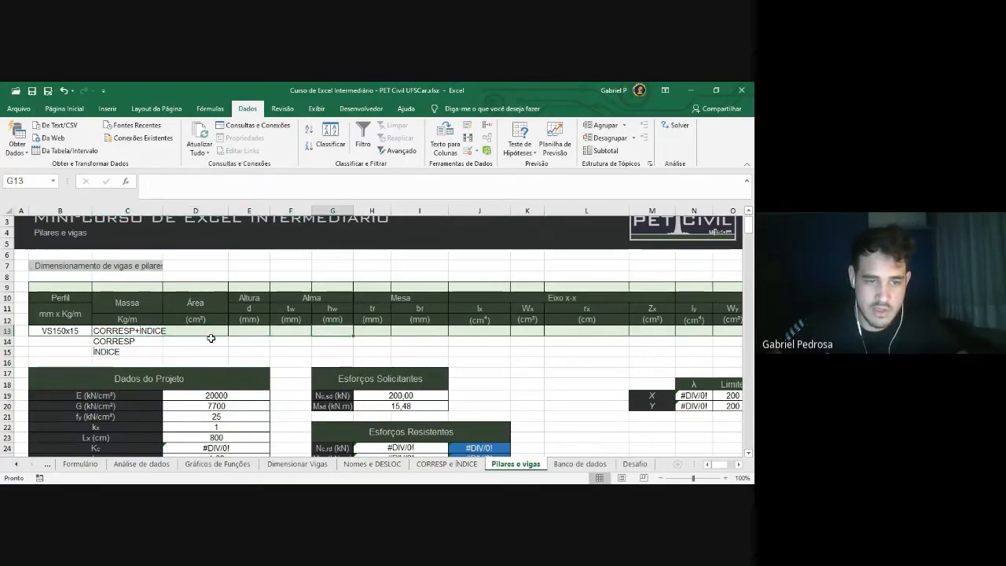
click(72, 331)
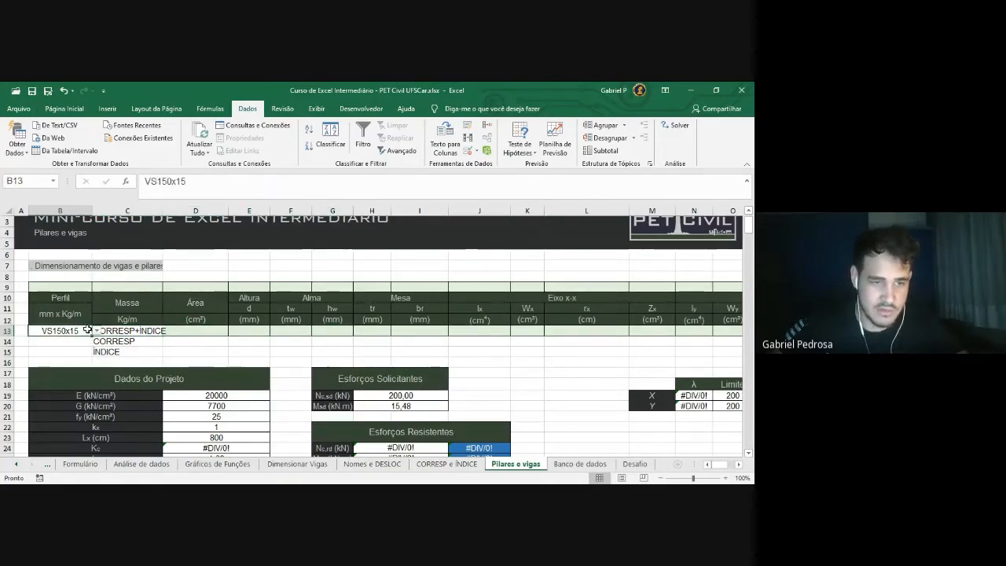
click(96, 331)
key(Escape)
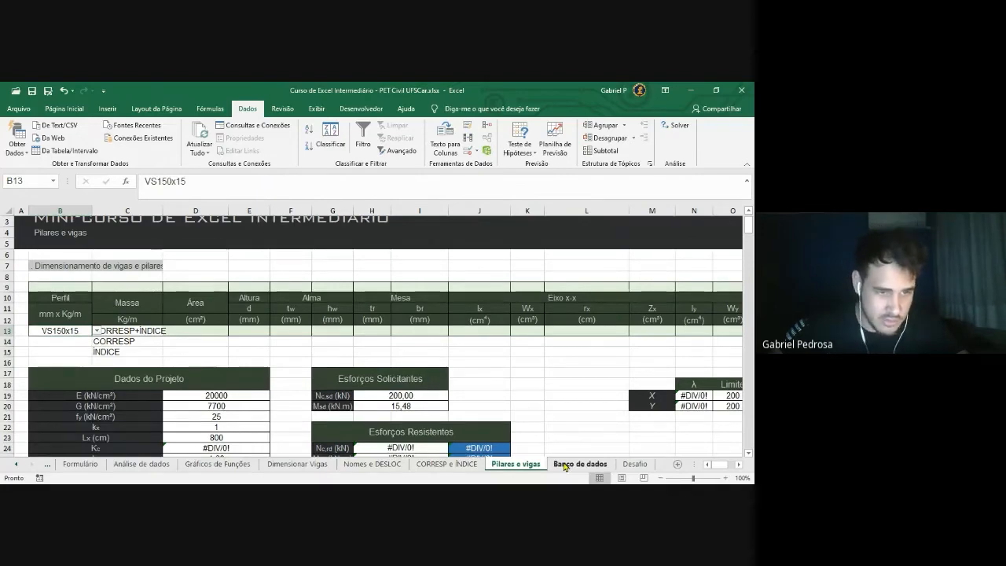
click(564, 466)
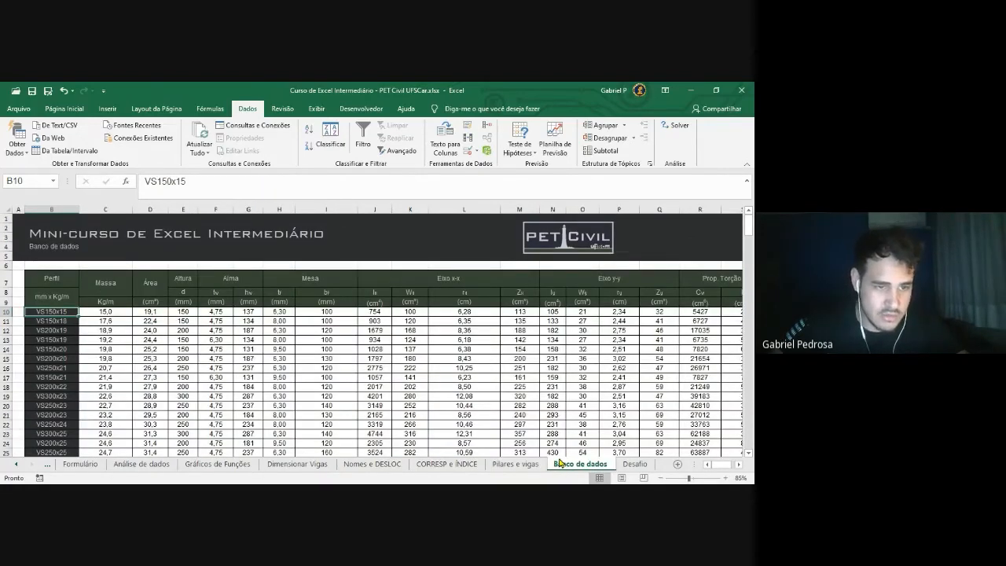
scroll(109, 264, down, 1)
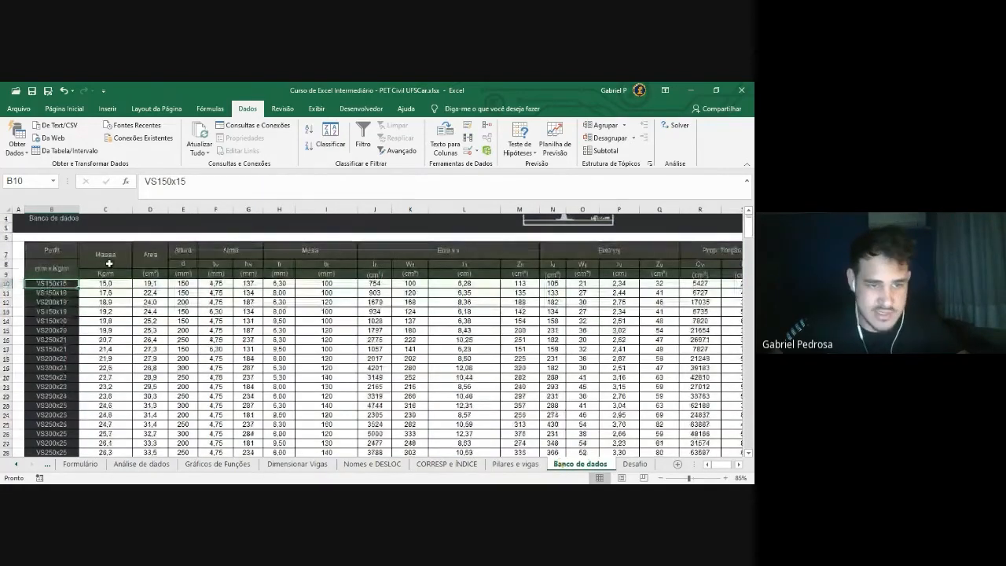
click(59, 360)
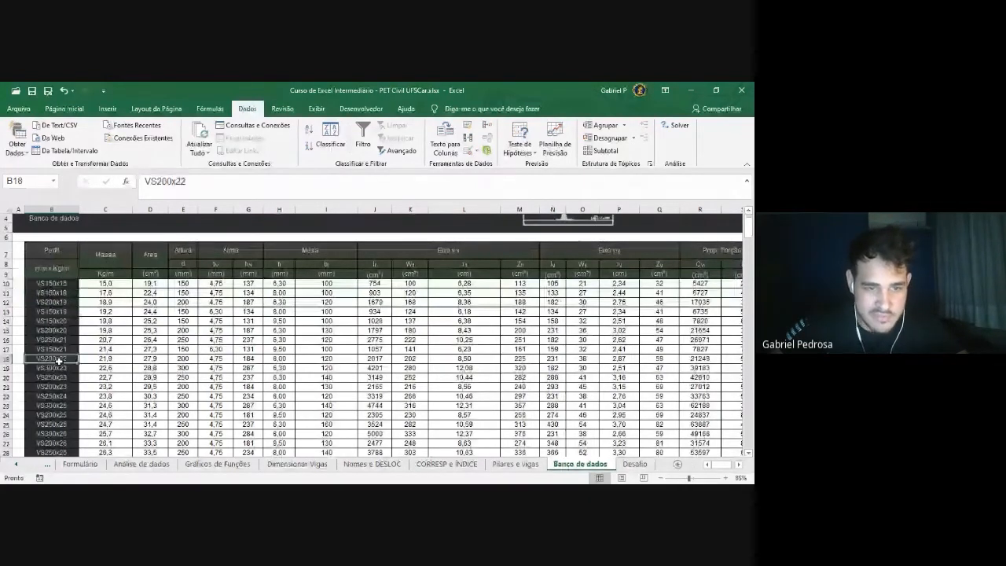
click(105, 361)
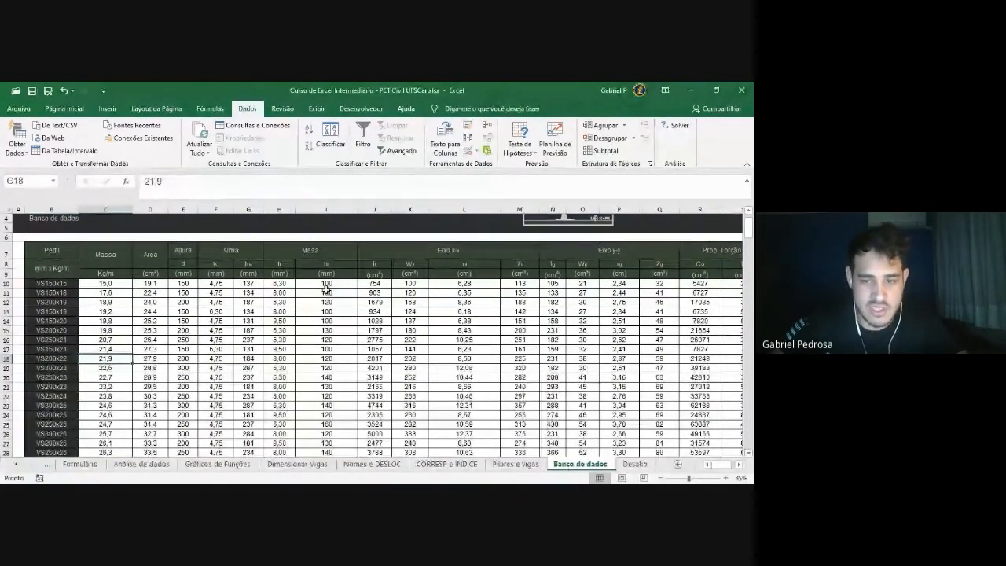
click(327, 359)
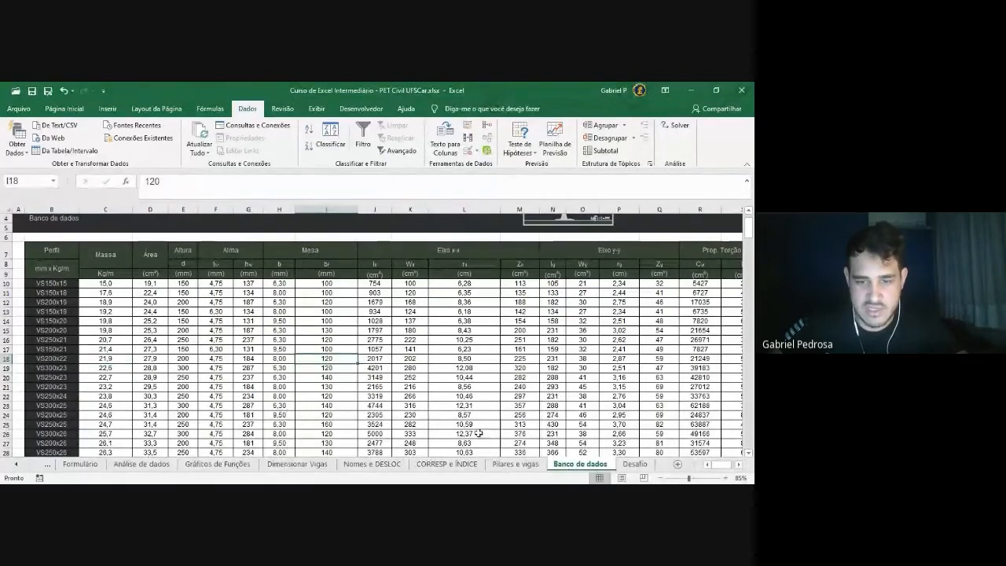
click(517, 464)
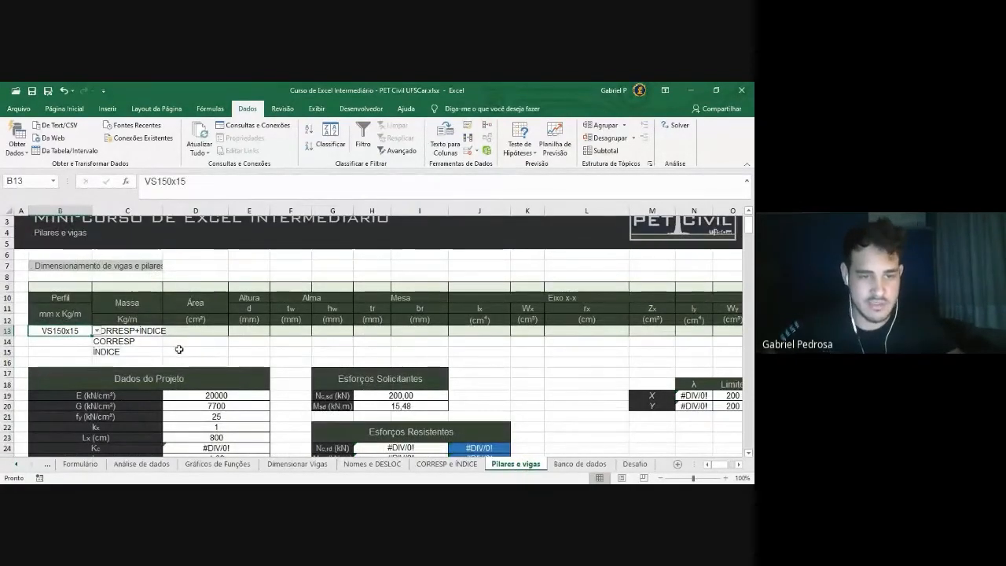
Start replacing C14's CORRESP note with =CORRESP(B13;seçoes;
click(161, 364)
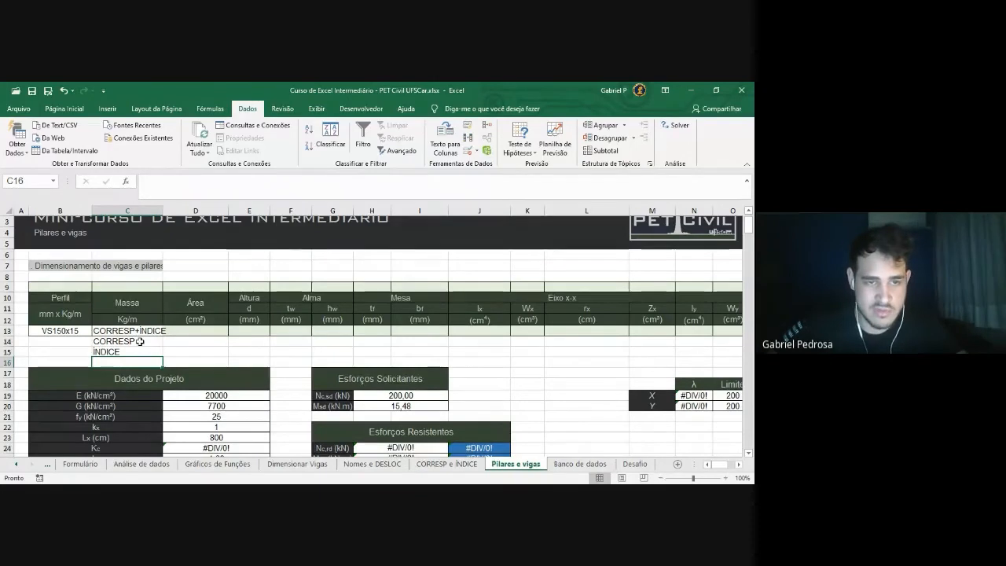
click(134, 341)
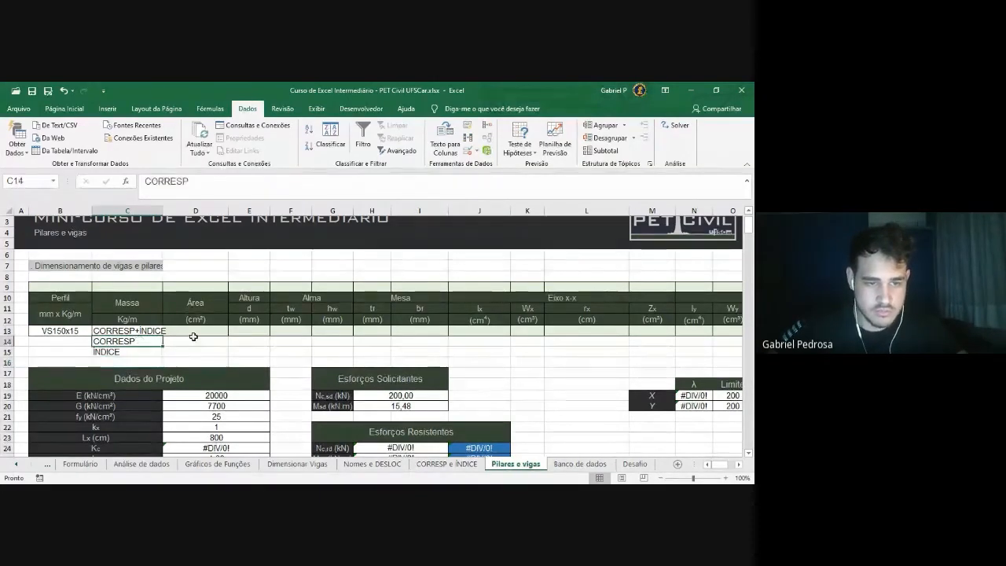
double_click(169, 183)
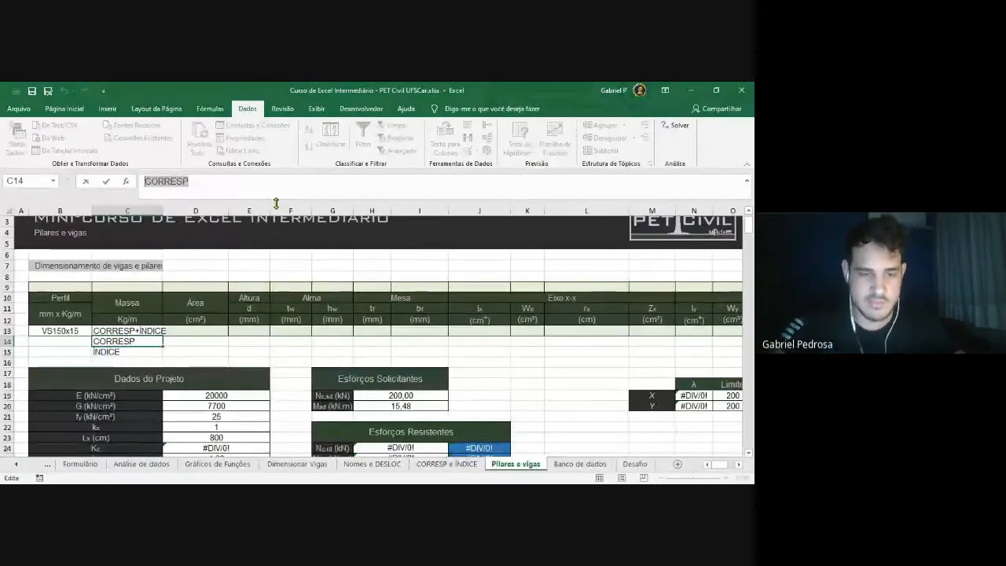
text(=)
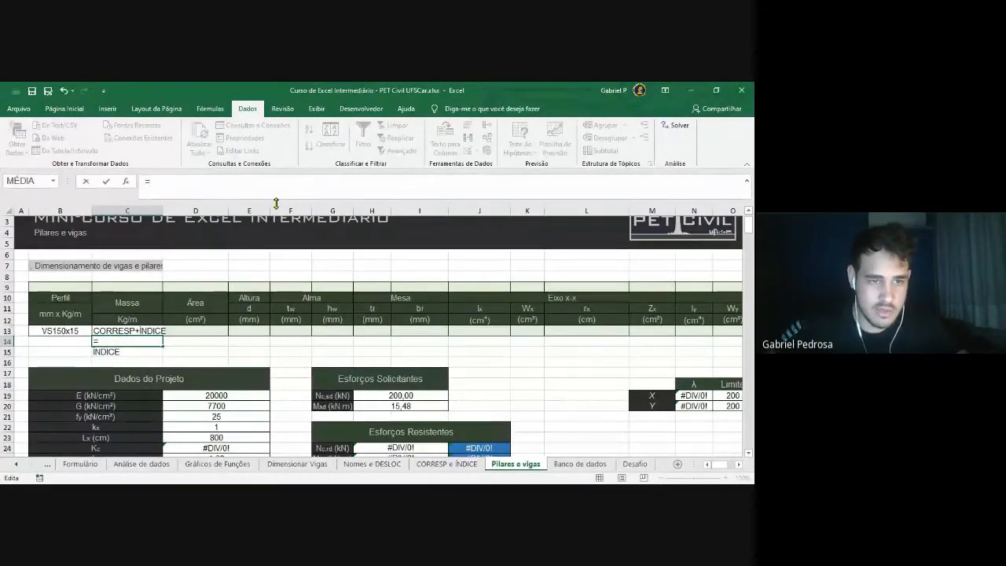
text(CO)
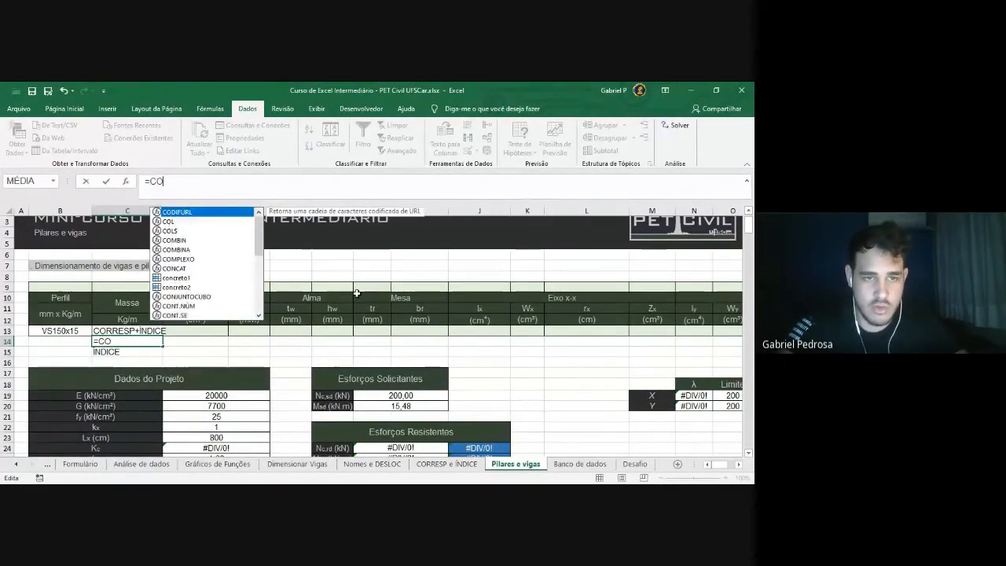
text(RRESP()
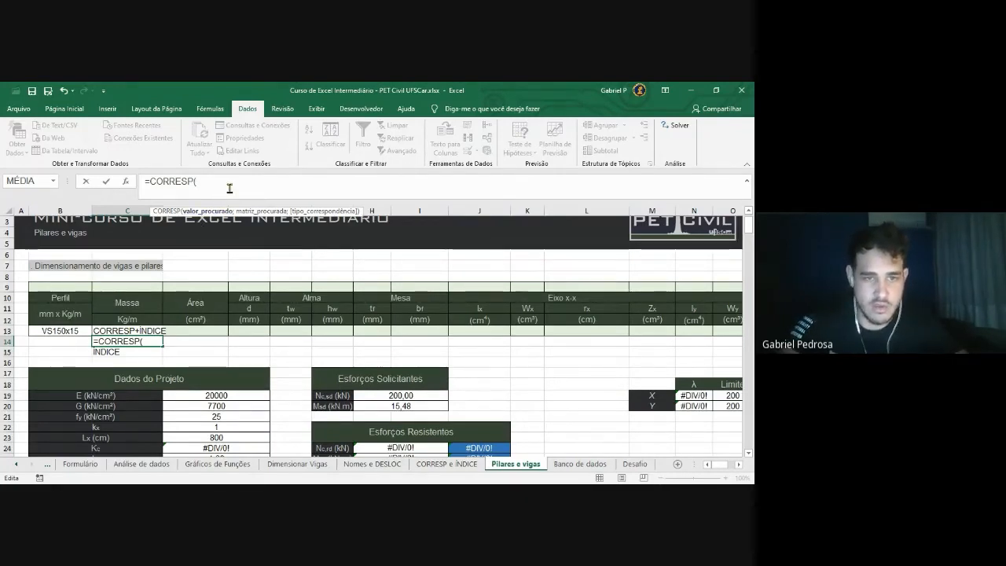
click(73, 332)
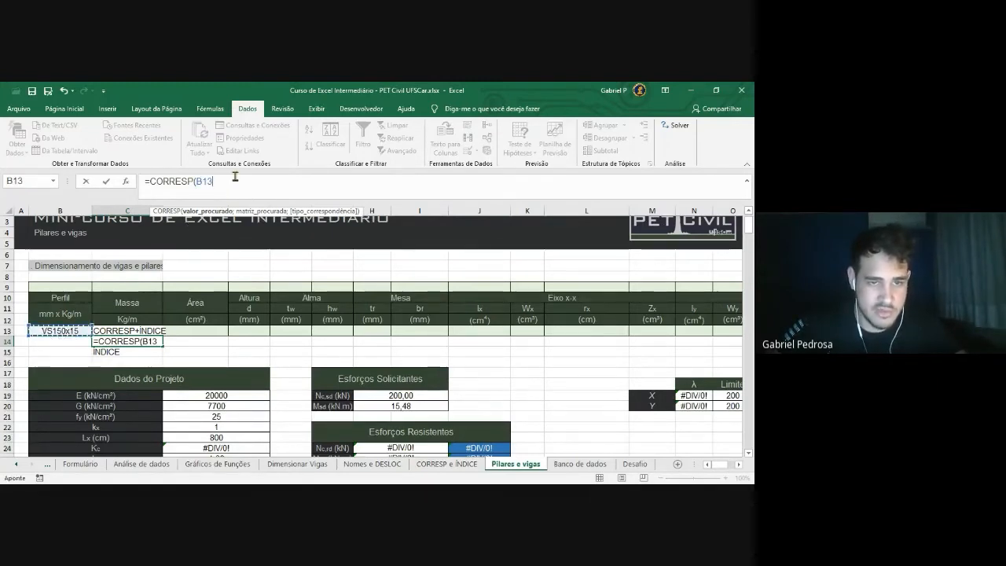
text(;)
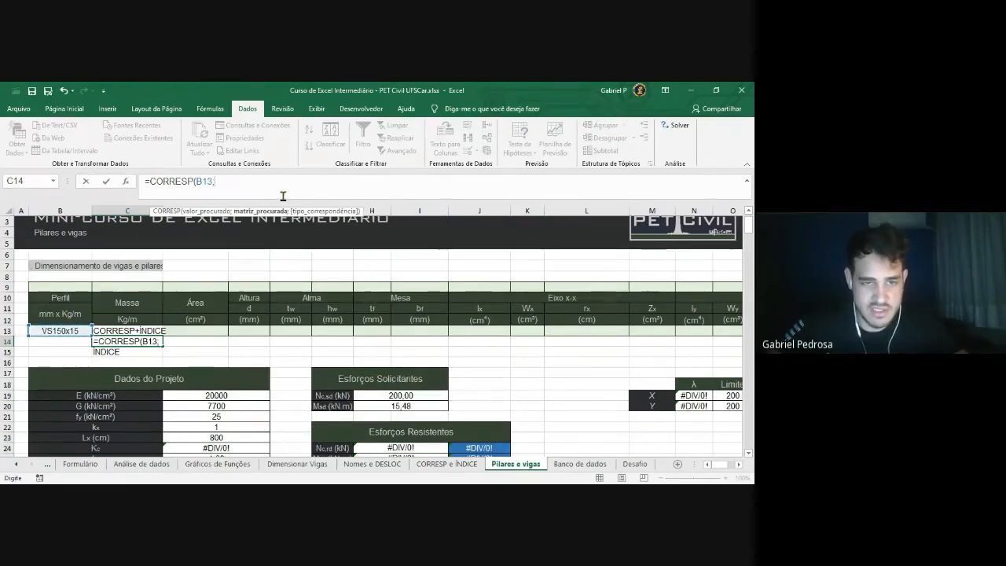
text(seçoes)
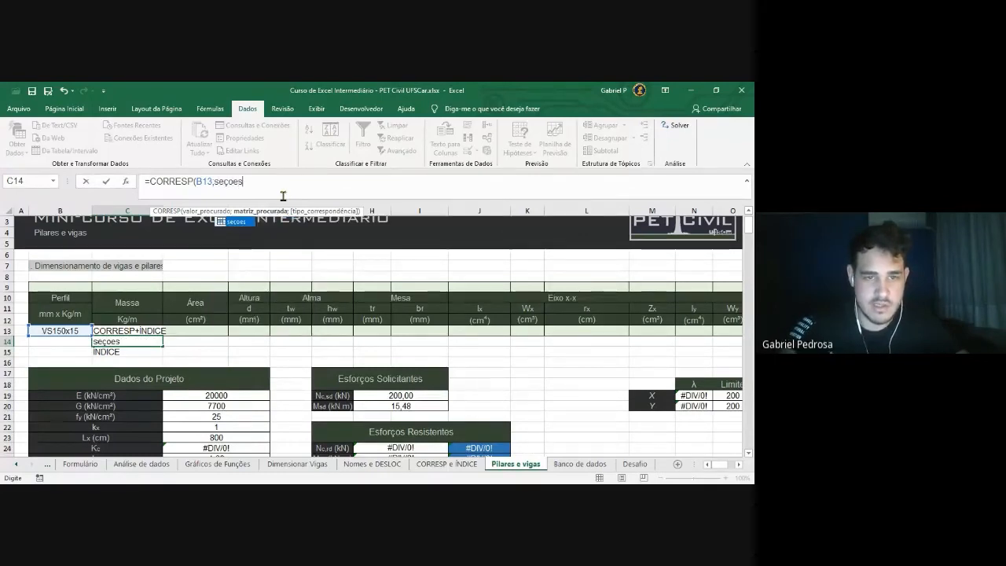
text(;)
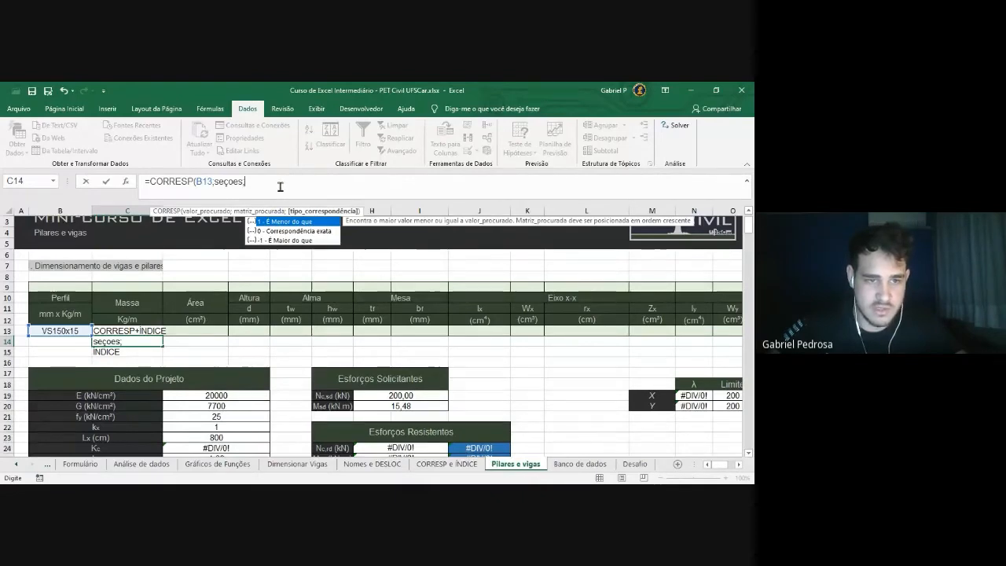
key(Escape)
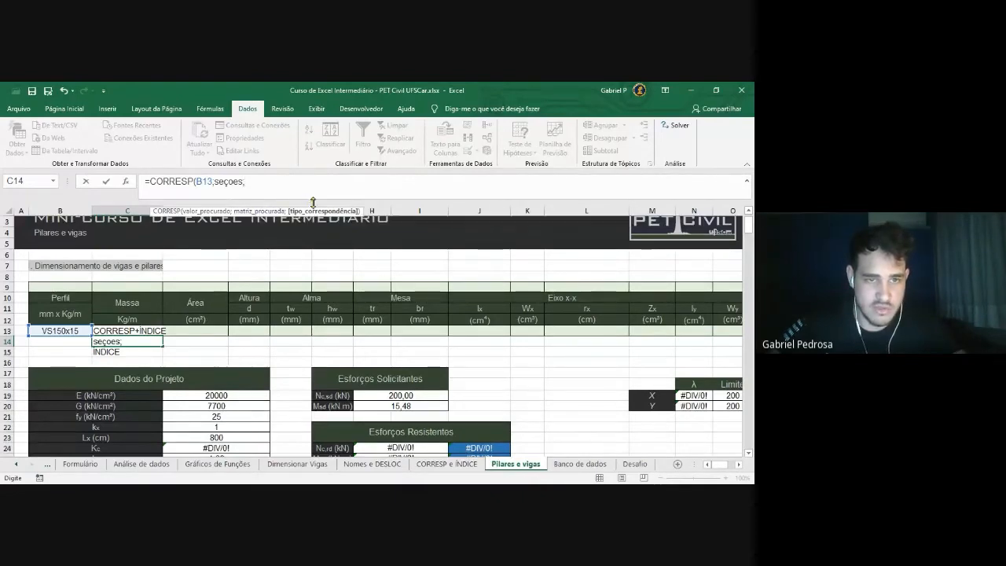
Try referencing the Banco de dados profile column, then delete the unfinished formula from C14
click(579, 464)
click(51, 283)
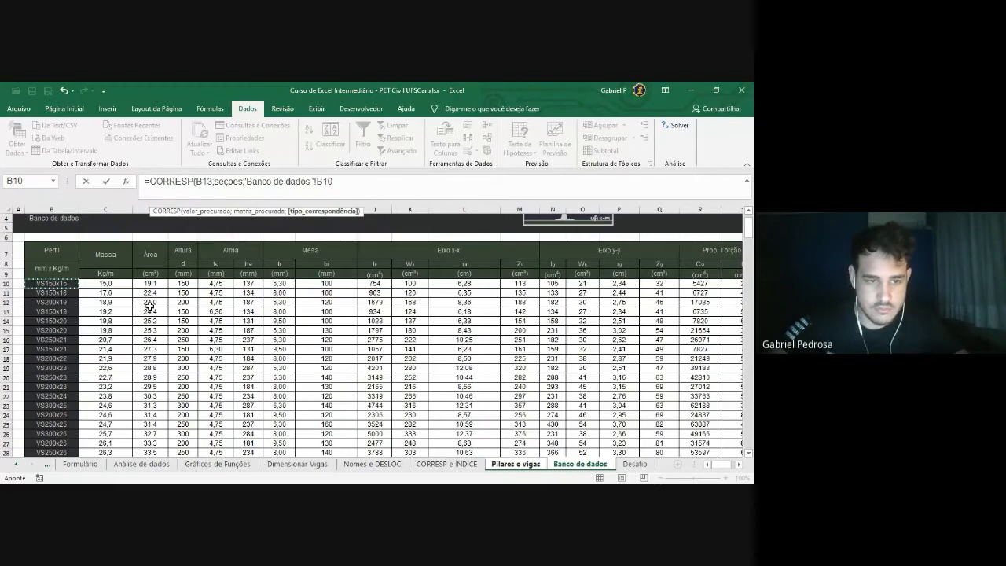
key(ctrl+shift+Down)
key(ctrl+shift+Right)
drag(750, 287, 748, 228)
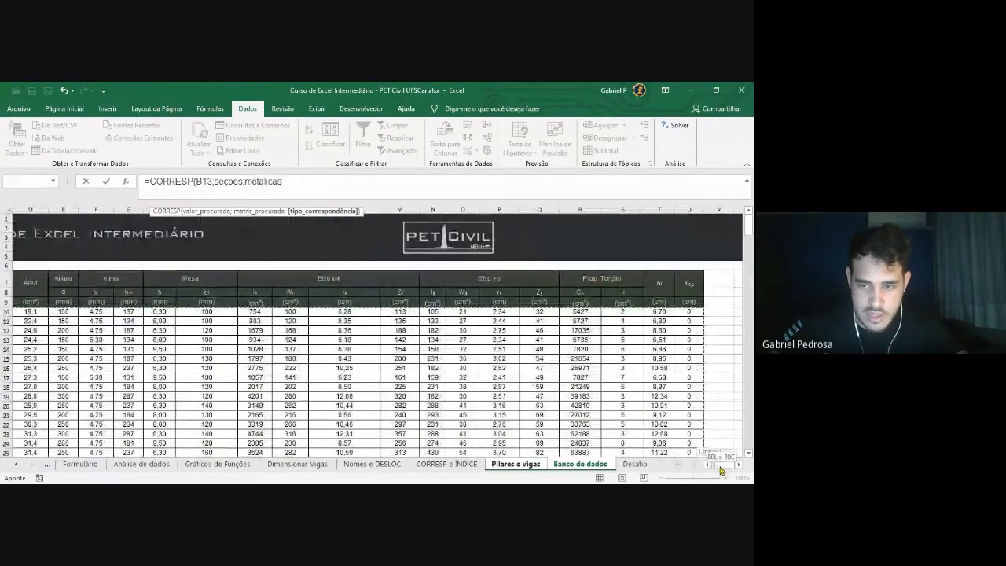
drag(720, 466, 689, 469)
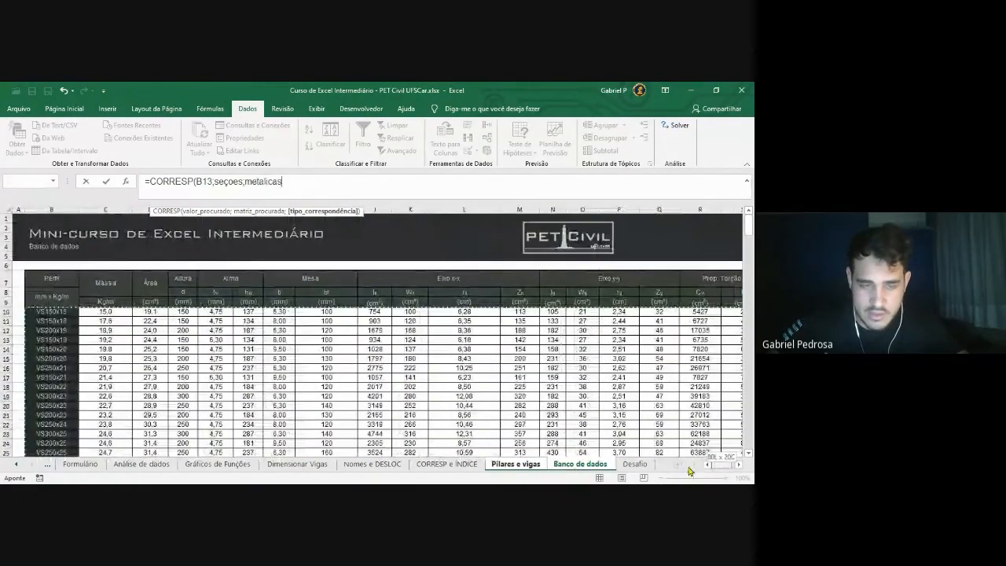
click(137, 368)
click(60, 311)
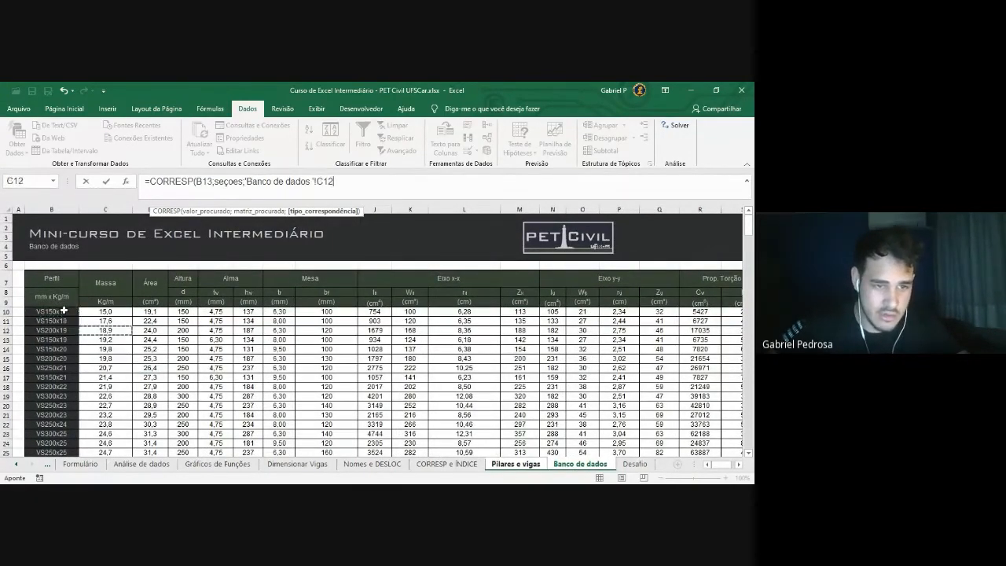
key(ctrl+shift+Down)
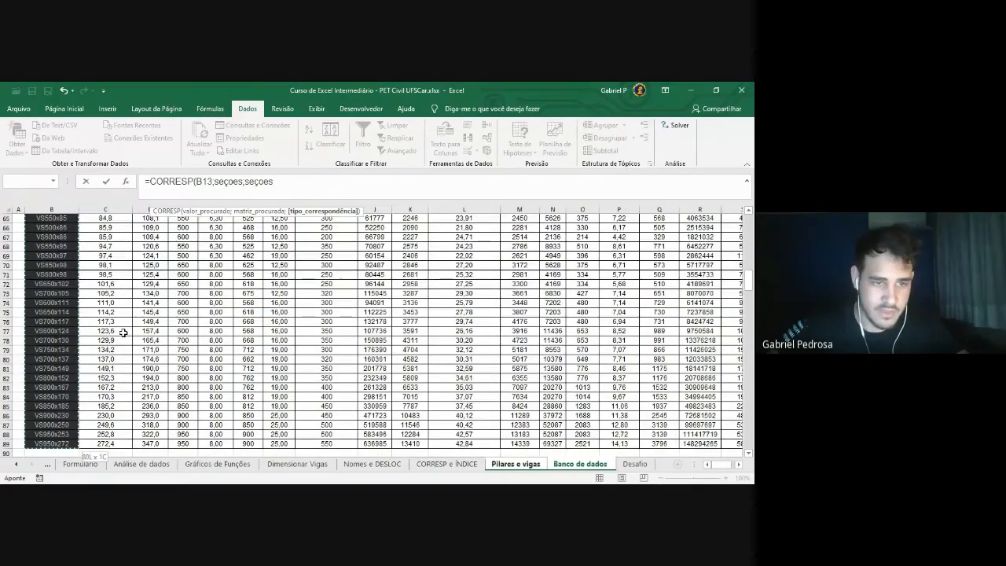
scroll(721, 283, up, 20)
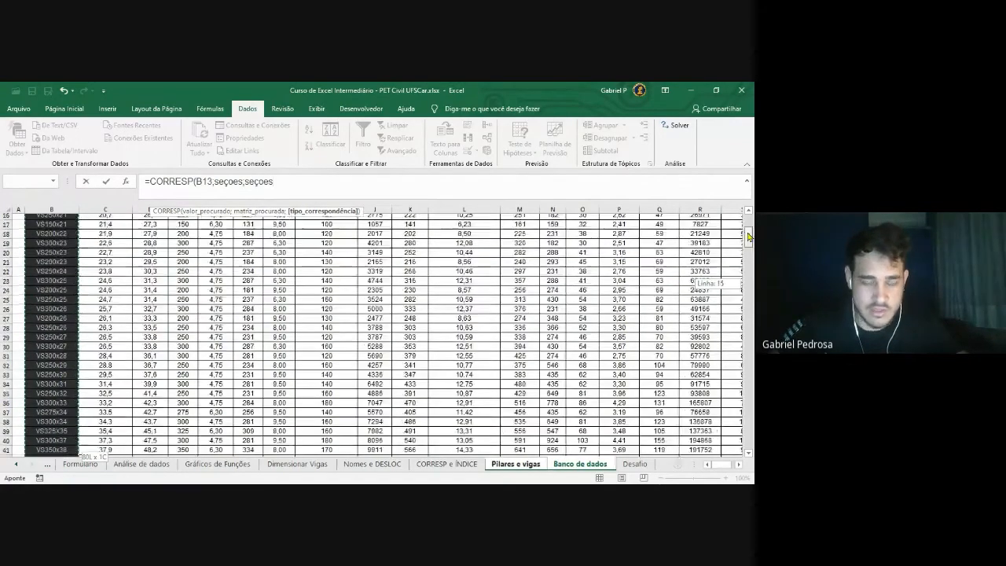
click(69, 316)
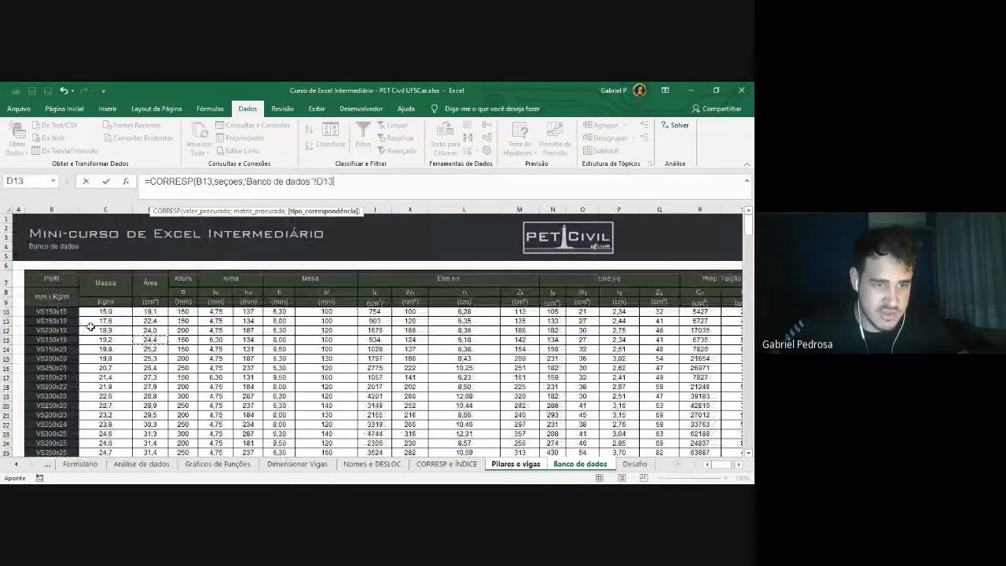
drag(371, 186, 90, 191)
key(BackSpace)
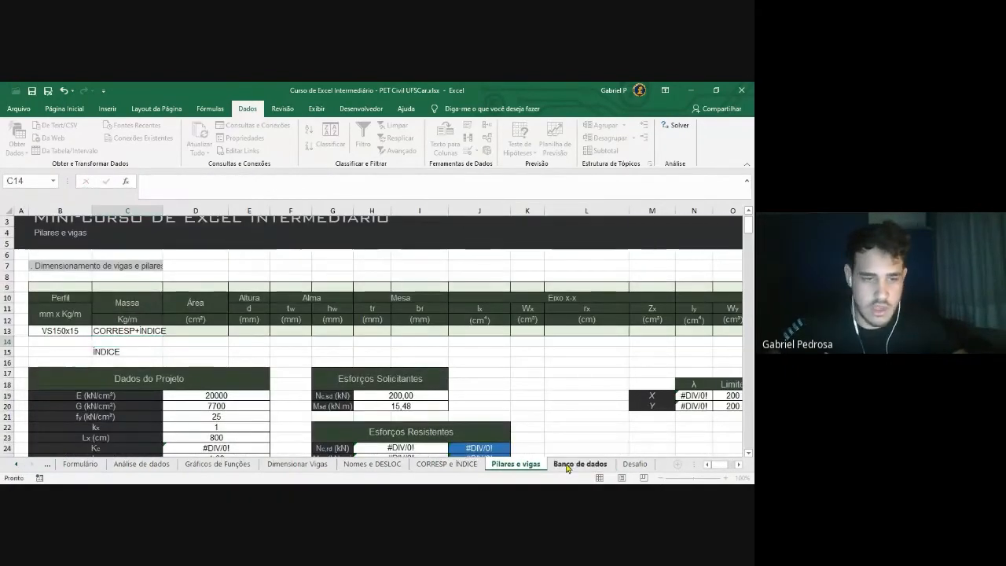
click(562, 471)
key(ctrl+shift+Down)
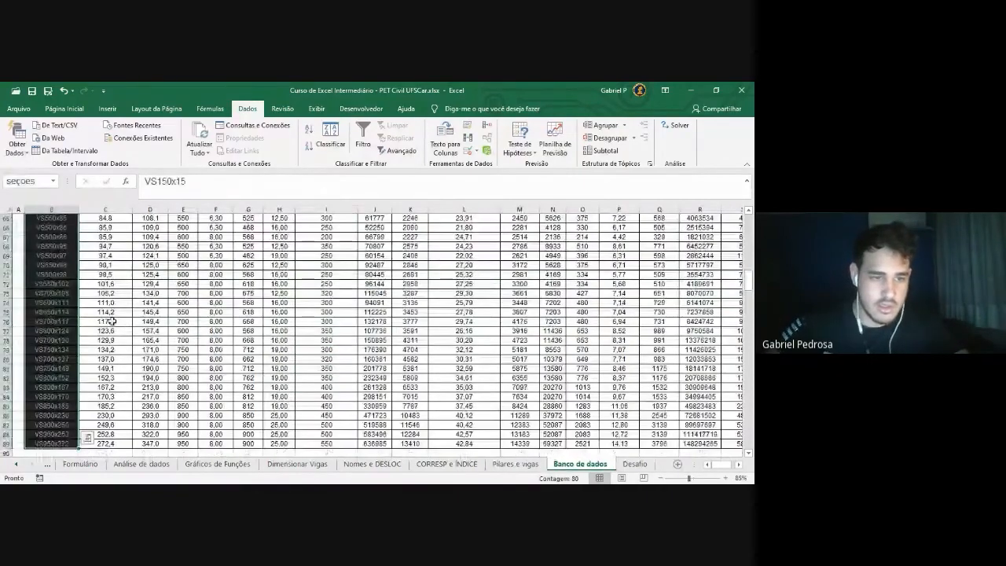
scroll(108, 320, up, 15)
scroll(113, 288, up, 3)
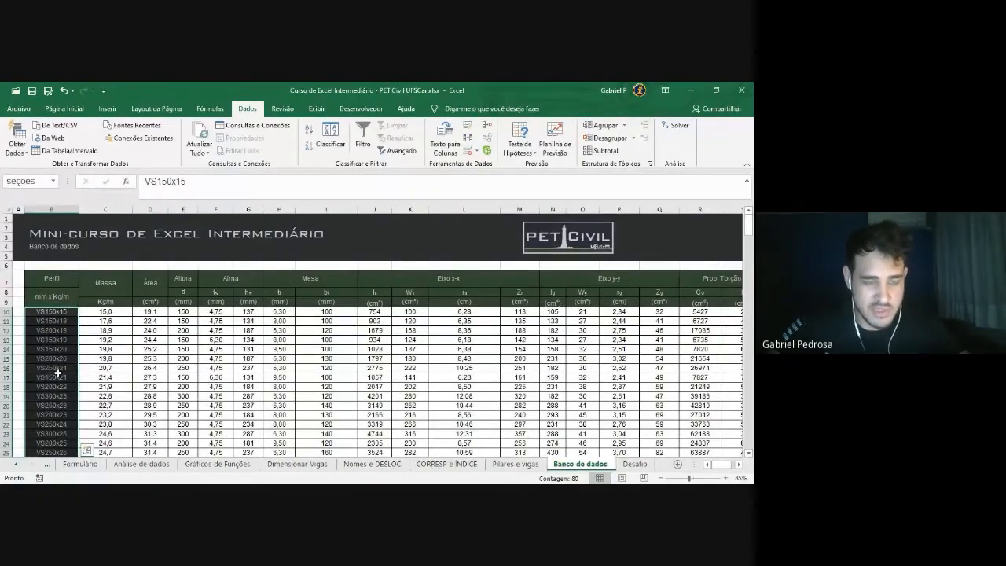
click(507, 464)
click(78, 330)
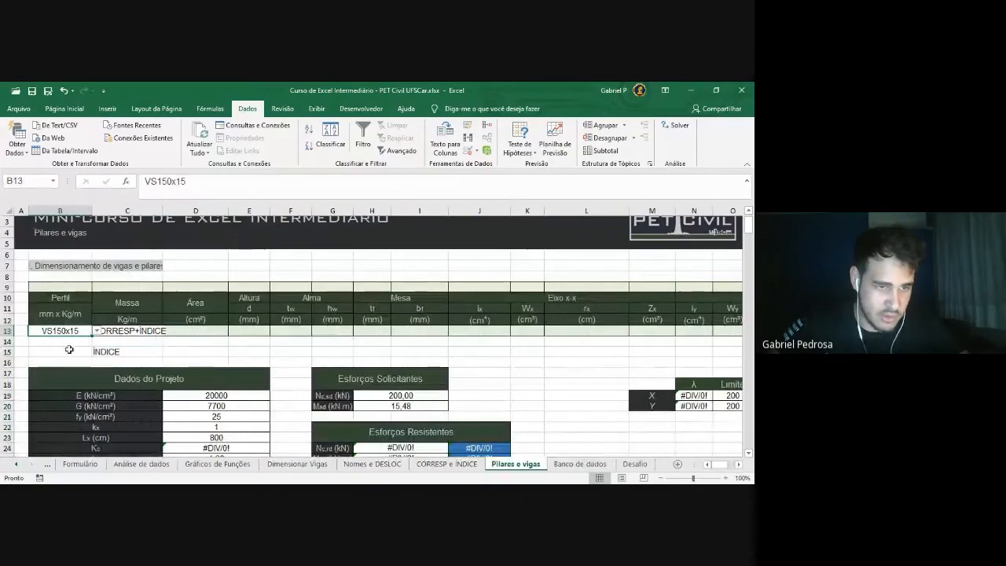
click(580, 464)
scroll(81, 322, down, 3)
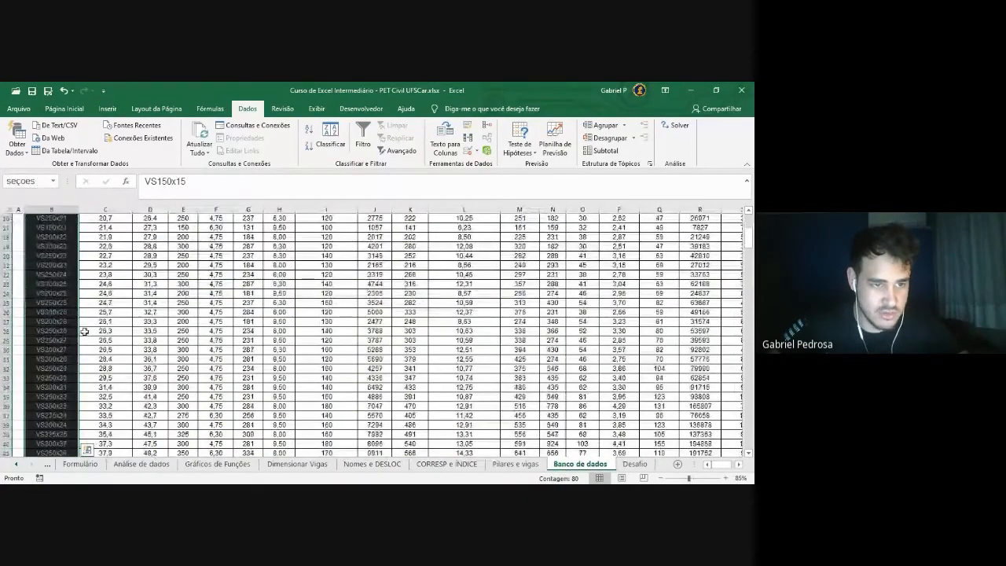
scroll(102, 323, up, 2)
click(61, 285)
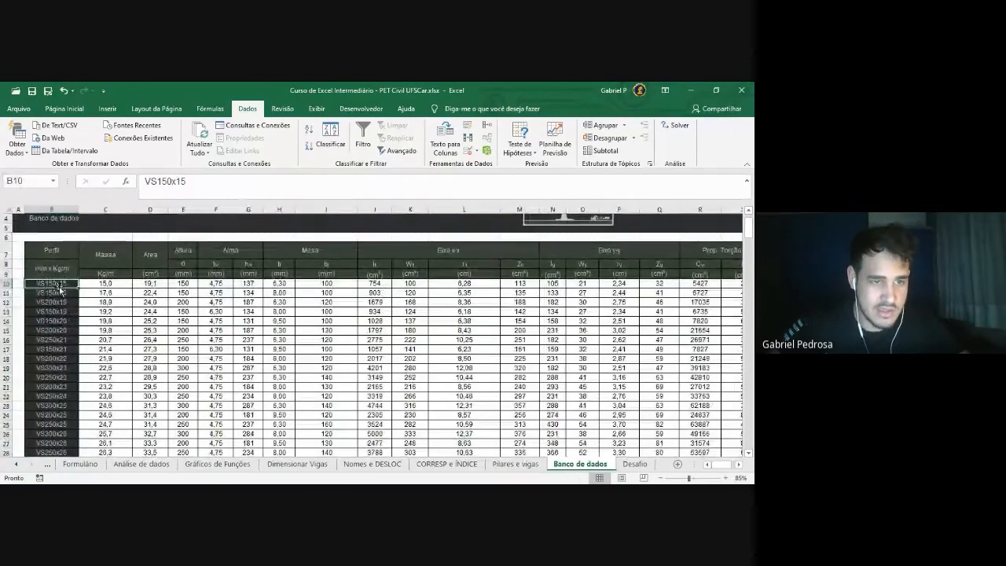
click(516, 464)
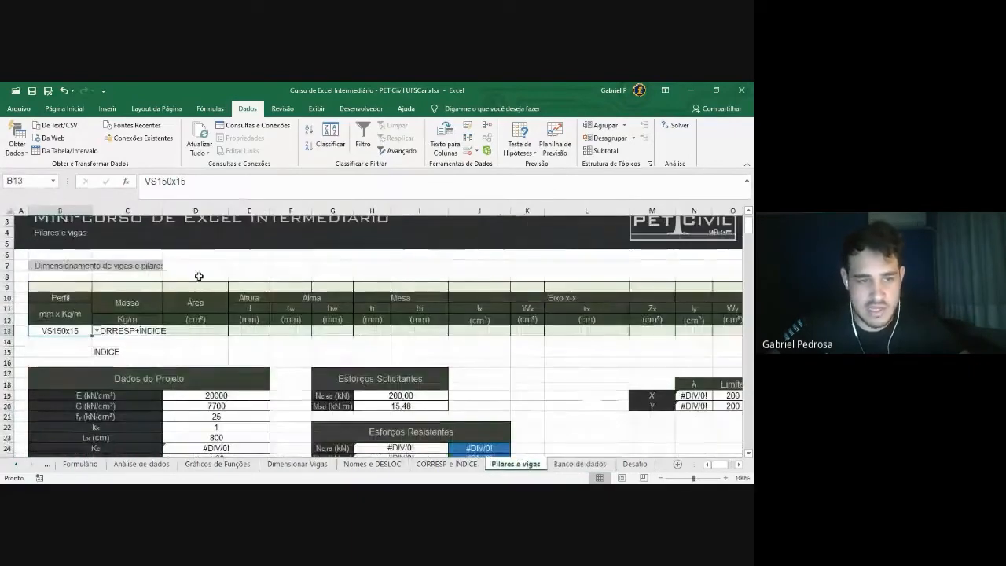
click(122, 343)
Enter =CORRESP(B13;seçoes;0) in C14 with exact match, returning 1 for VS150x15
click(205, 188)
text(=CORRESP()
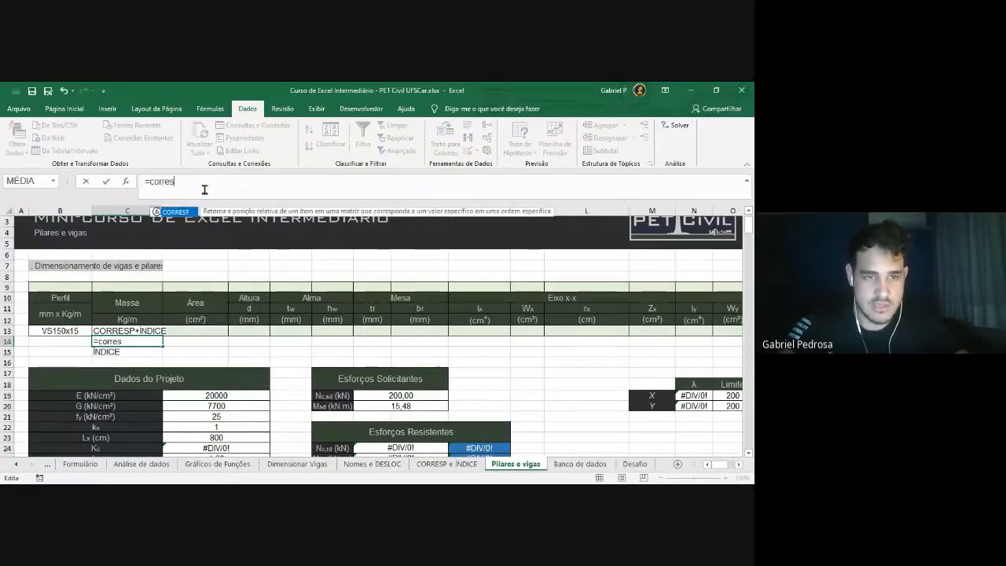
click(71, 332)
text(;)
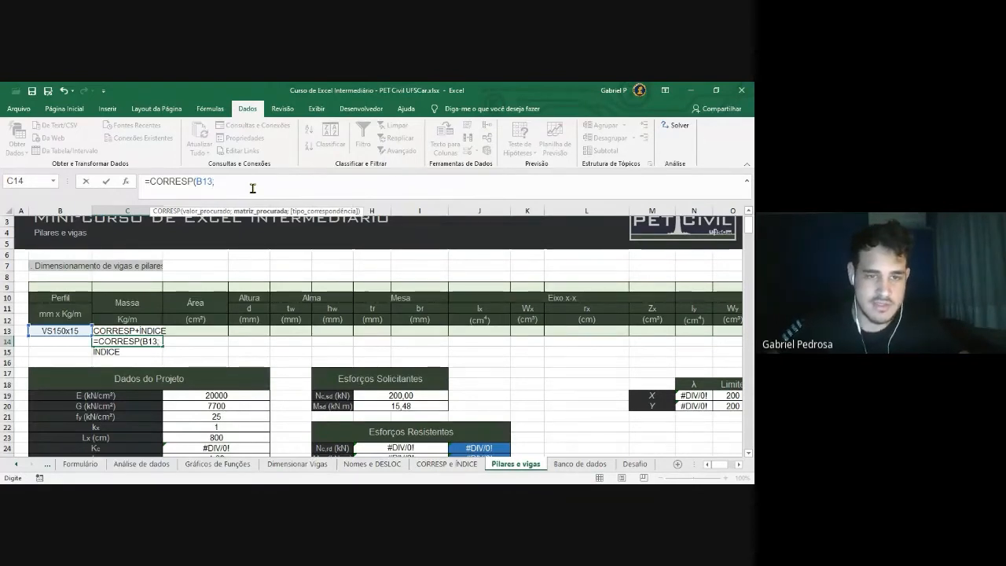
text(seçoes;)
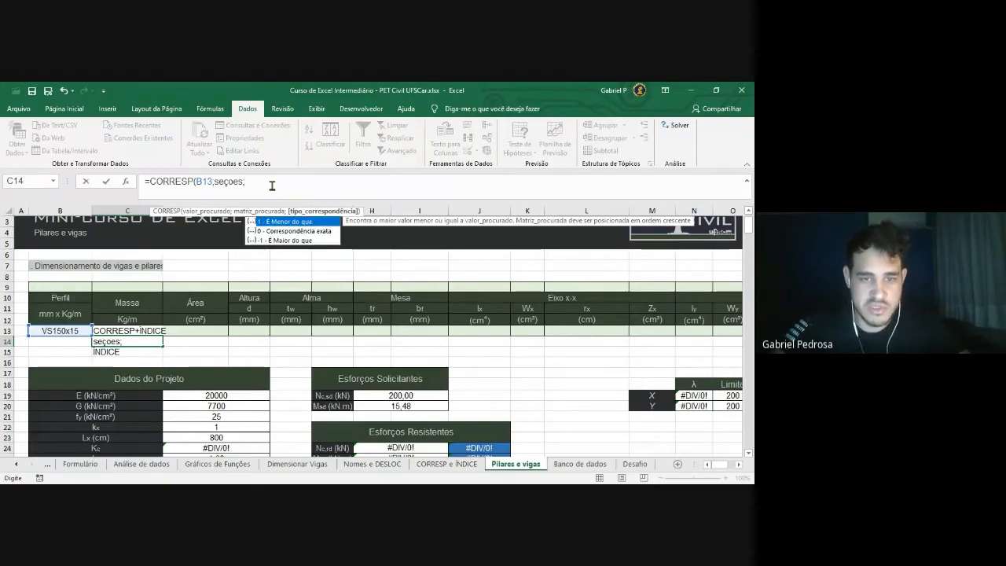
key(Down)
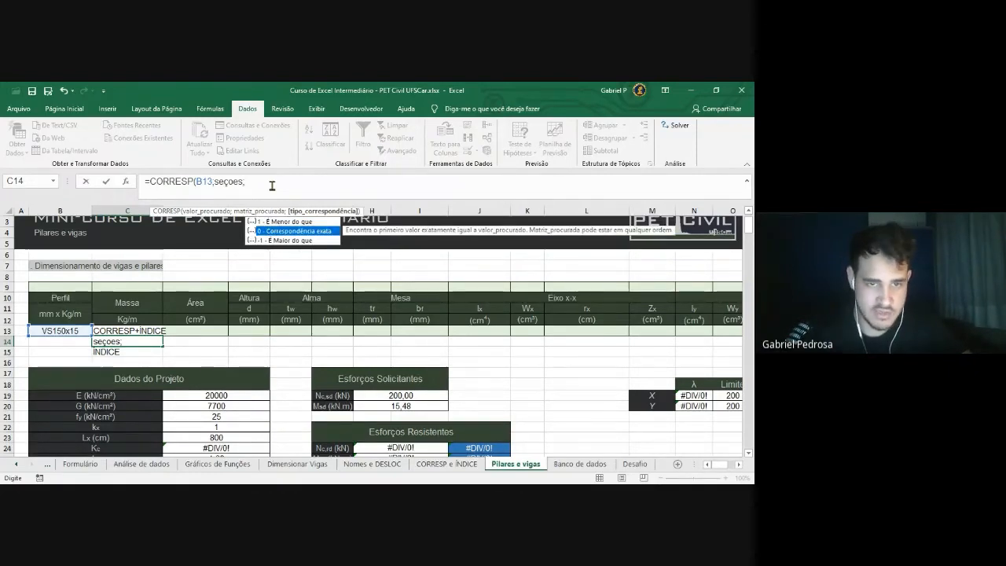
key(Tab)
text())
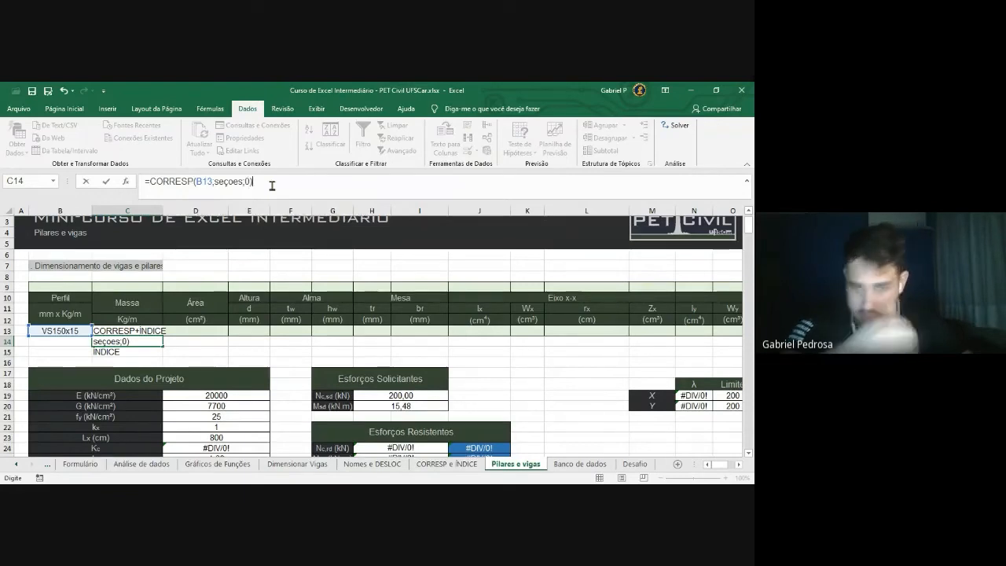
key(Return)
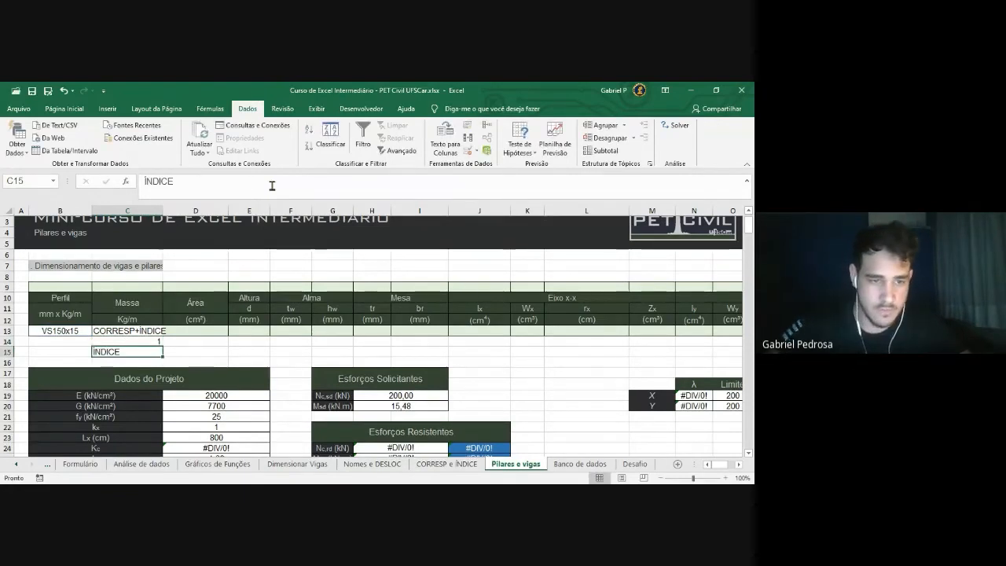
click(129, 342)
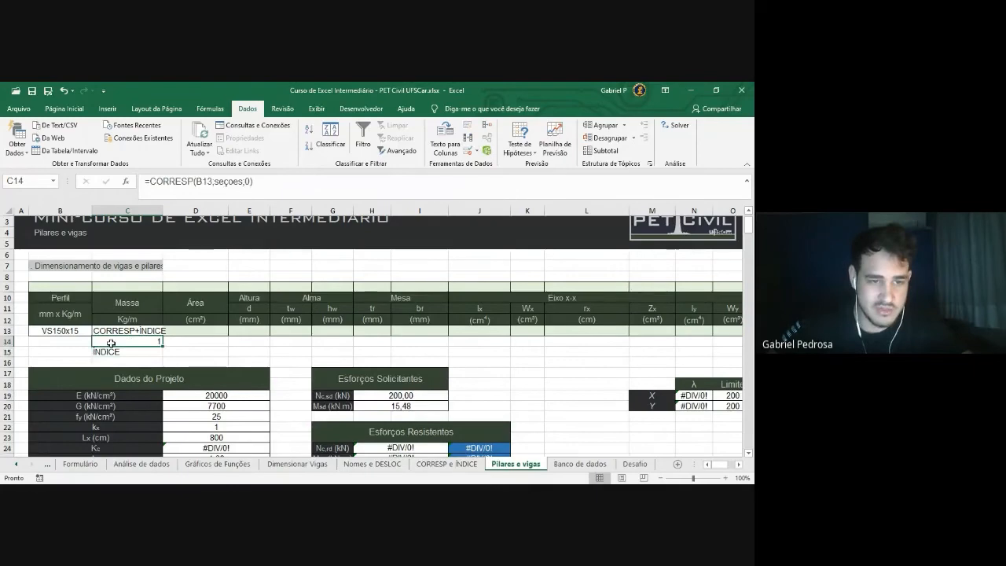
click(62, 332)
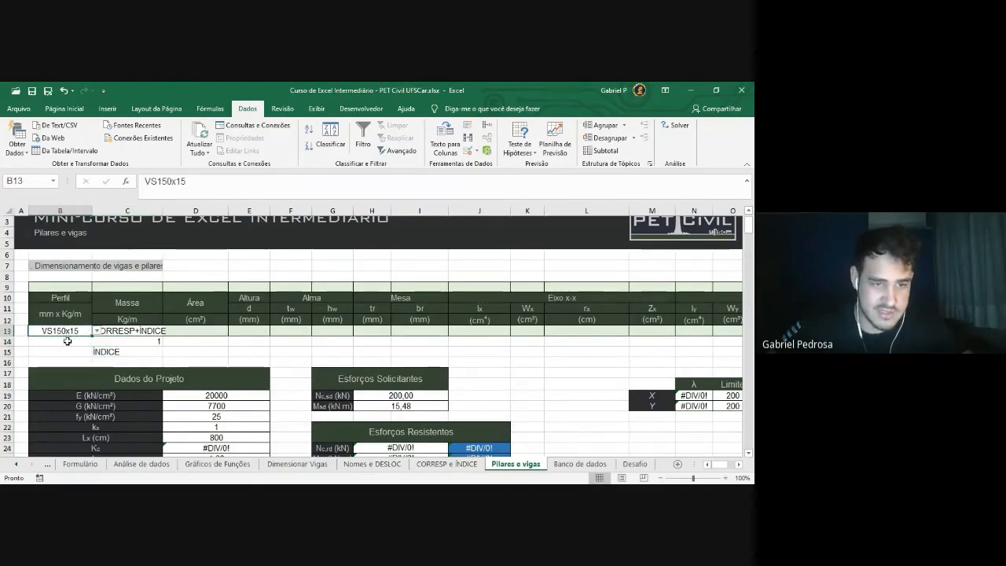
Look over the profile names from B10 down on the Banco de dados sheet
click(579, 464)
drag(52, 283, 52, 433)
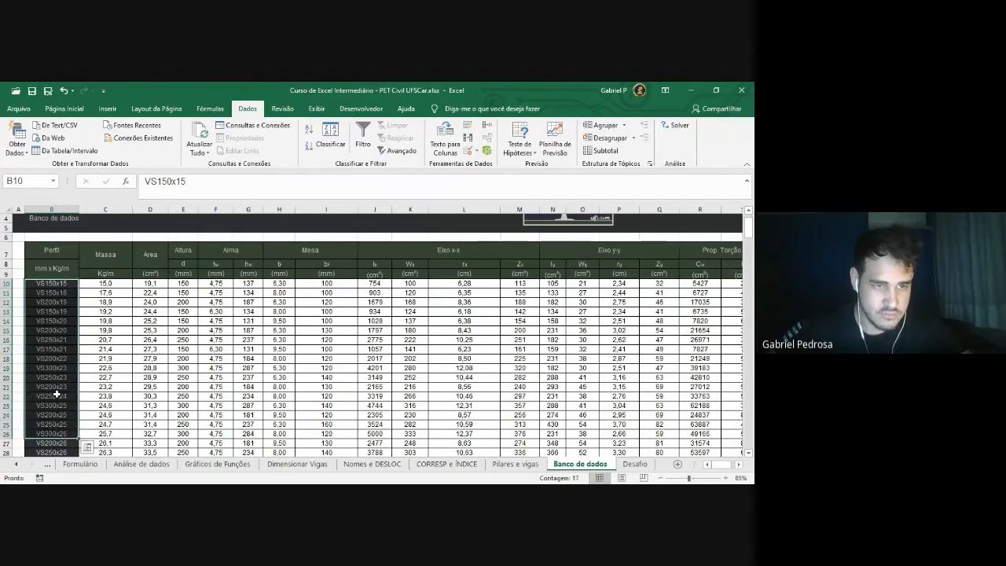
drag(62, 285, 59, 395)
click(59, 286)
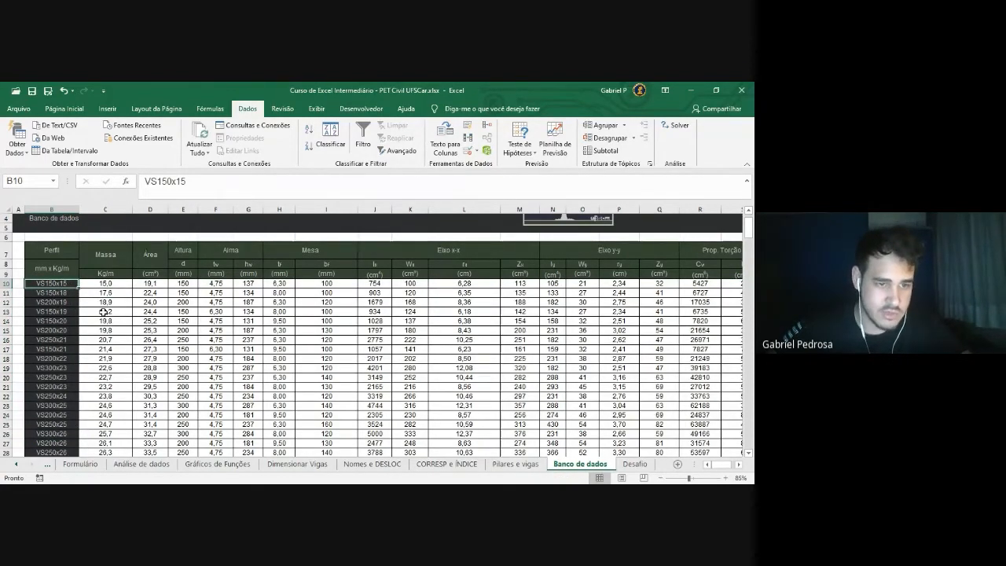
Choose VS200x20 in B13 on Pilares e vigas and check that C14 shows 6
click(519, 464)
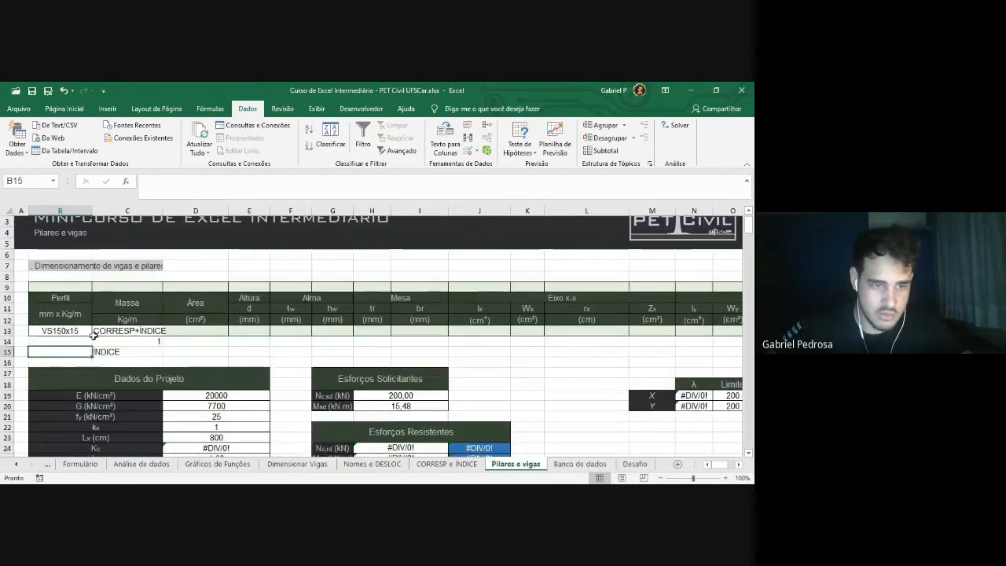
click(96, 331)
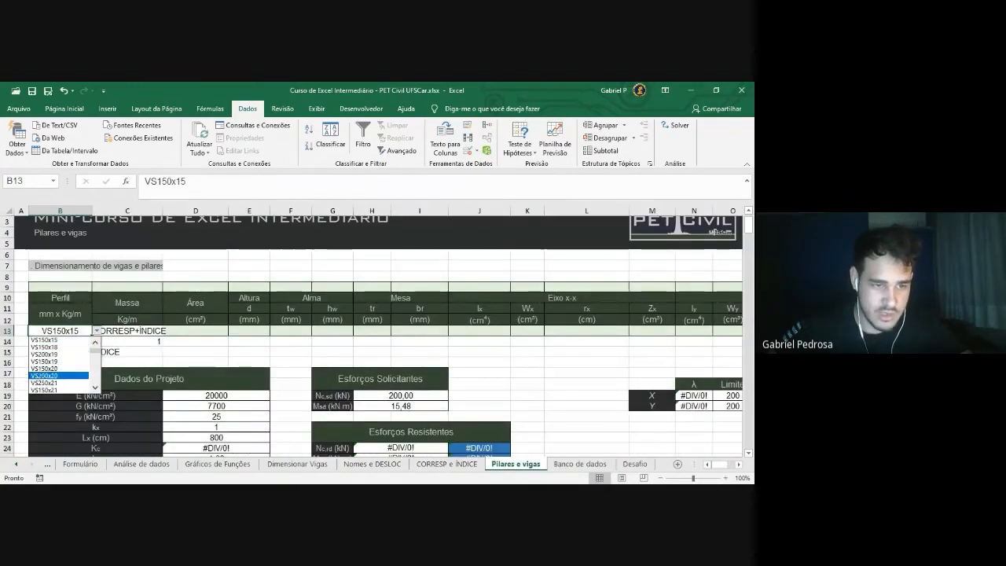
click(51, 375)
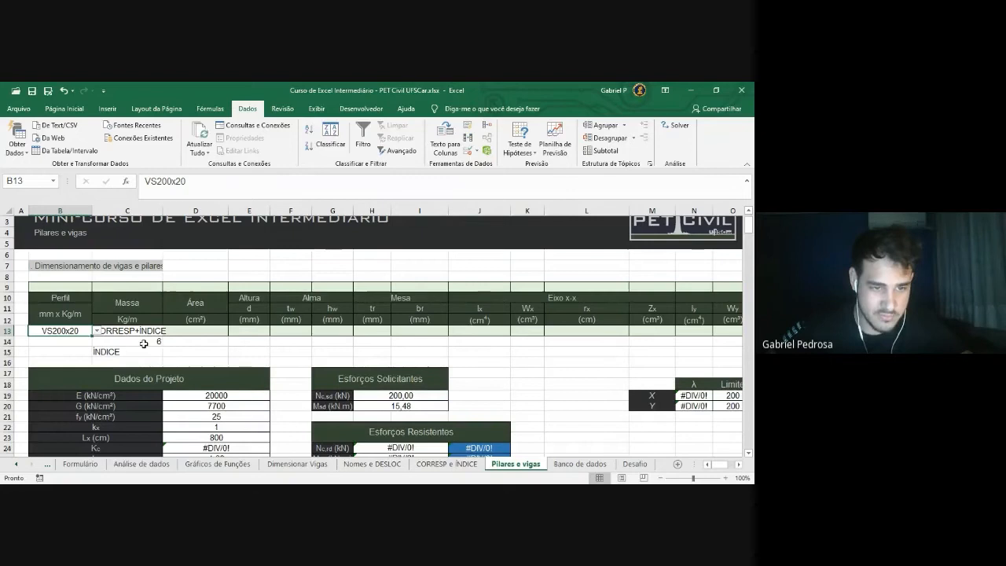
click(144, 338)
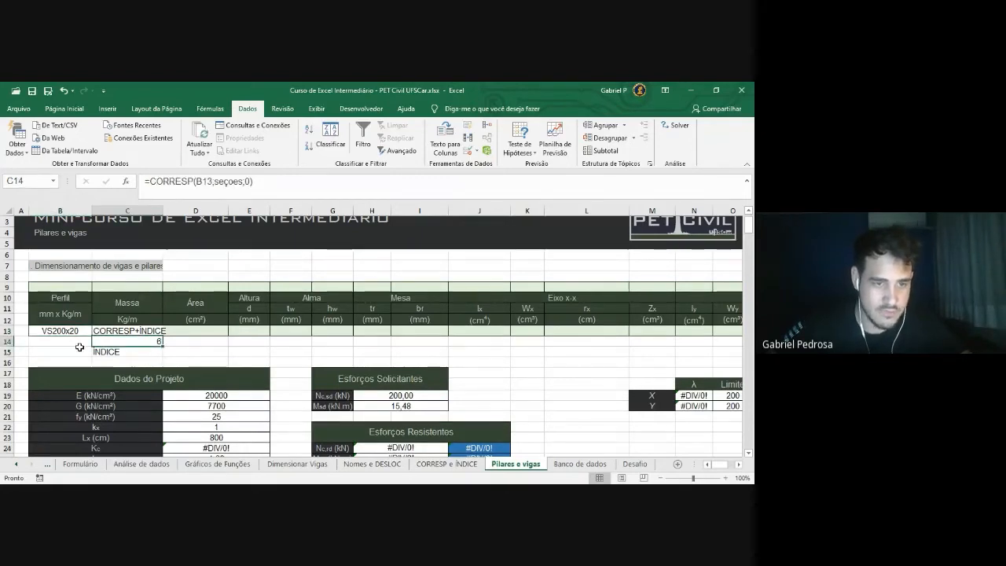
click(146, 353)
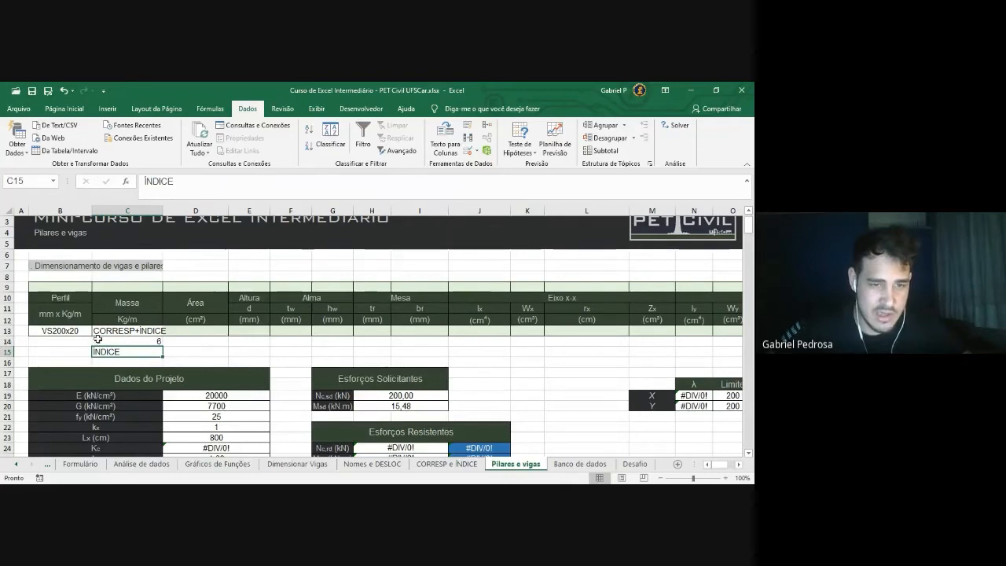
click(448, 463)
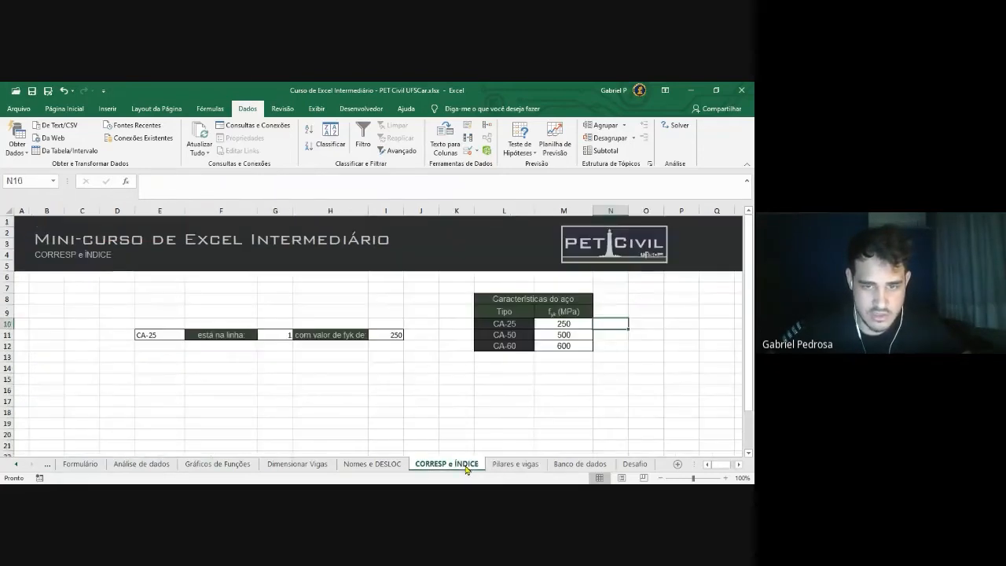
click(431, 387)
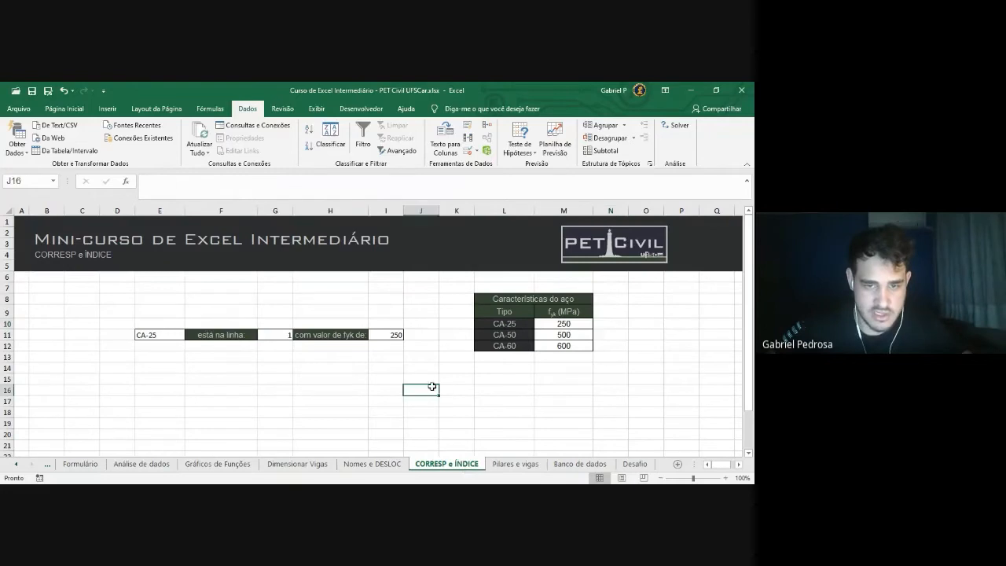
click(376, 337)
drag(545, 316, 551, 346)
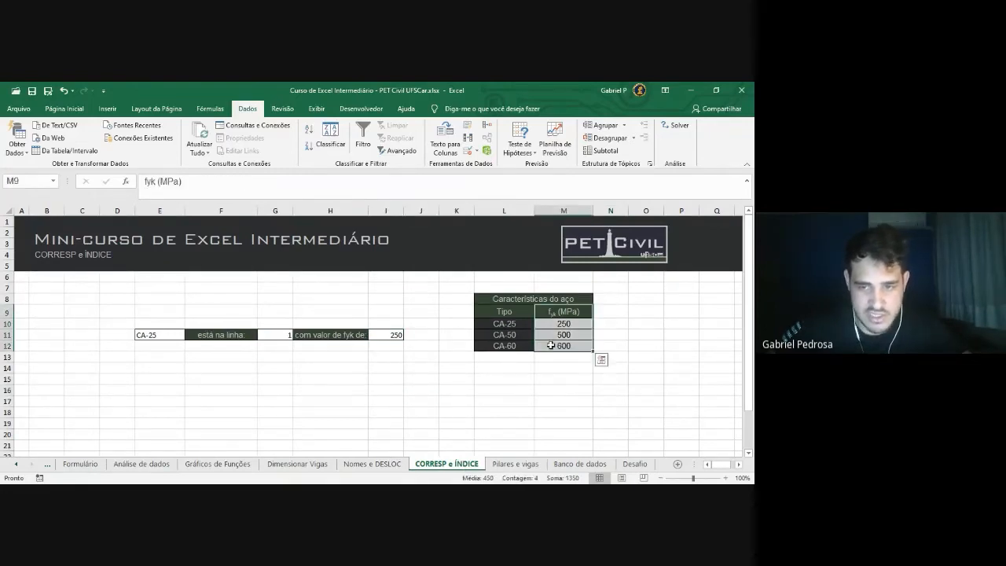
click(516, 465)
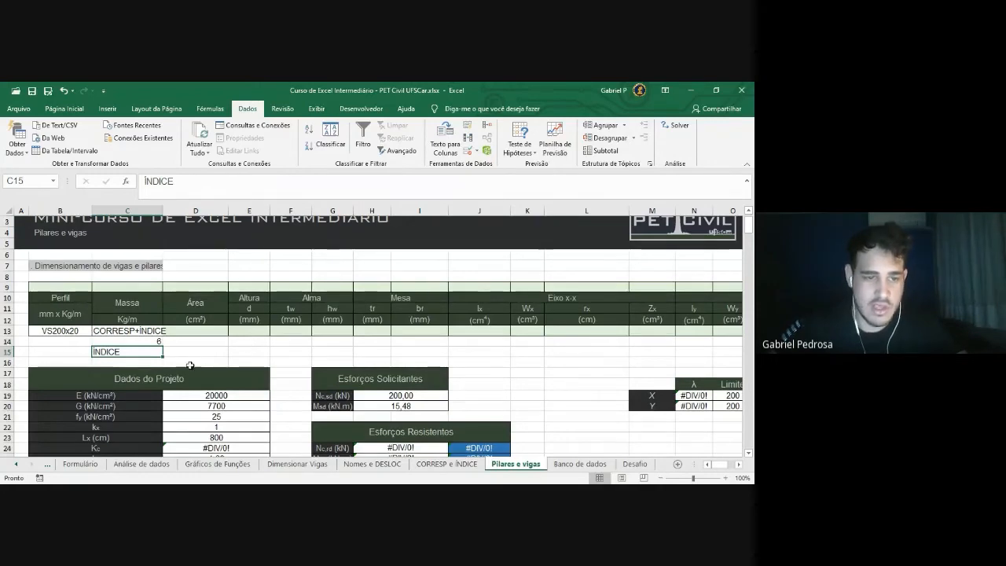
Replace C15's placeholder with =ÍNDICE( and begin the metalicas array argument
drag(175, 182, 82, 187)
text(=)
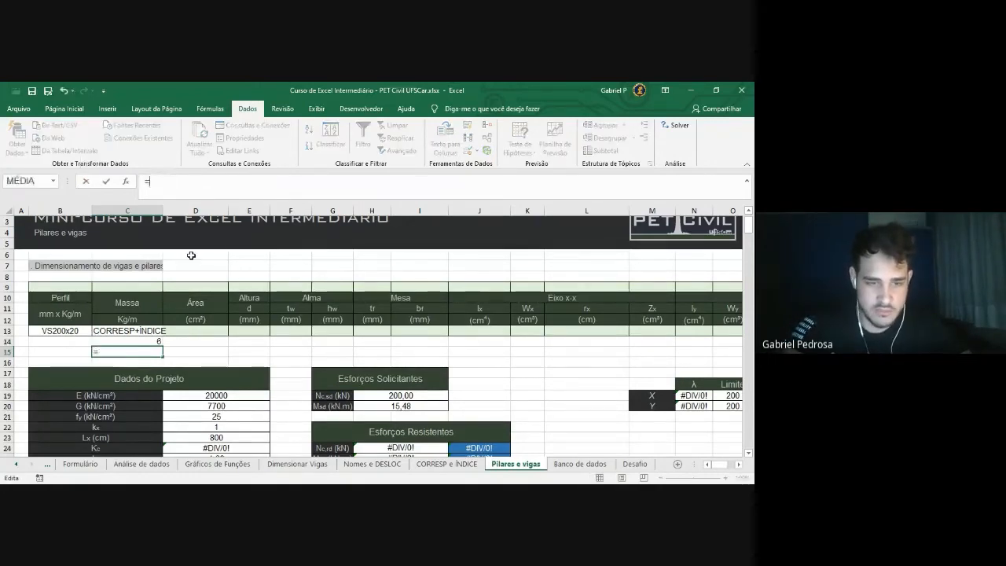
text(indi)
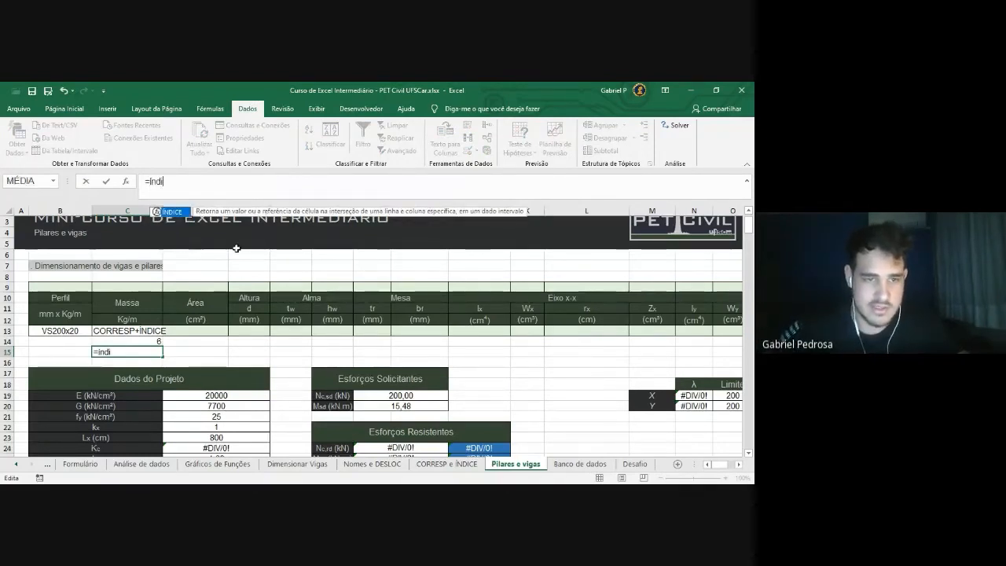
key(Tab)
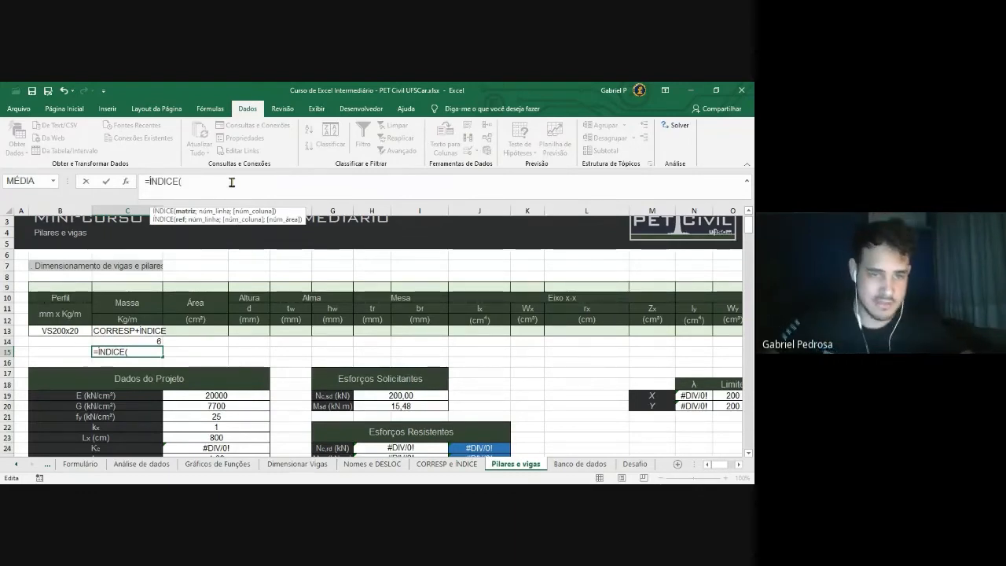
text(seç)
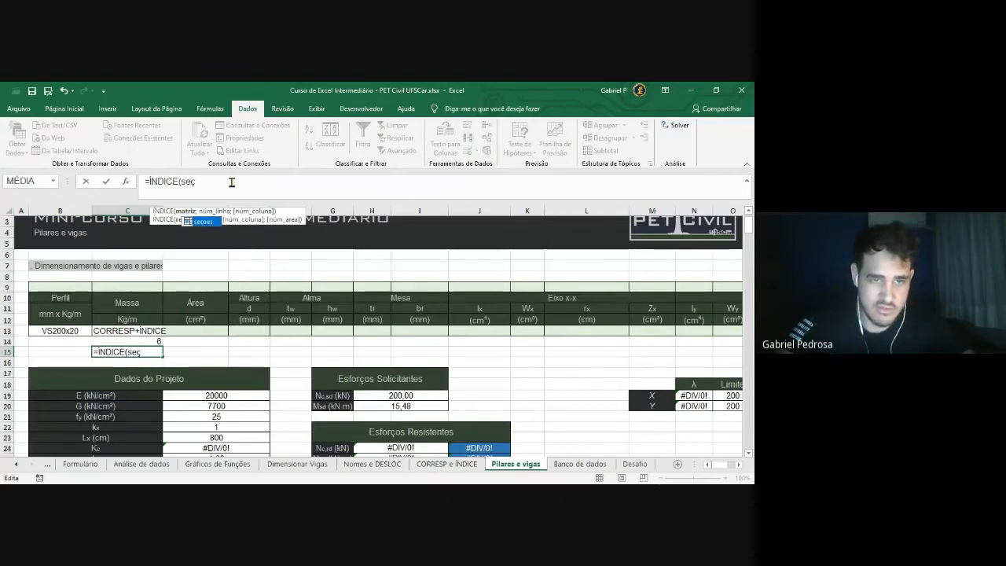
key(BackSpace)
key(BackSpace)
key(BackSpace)
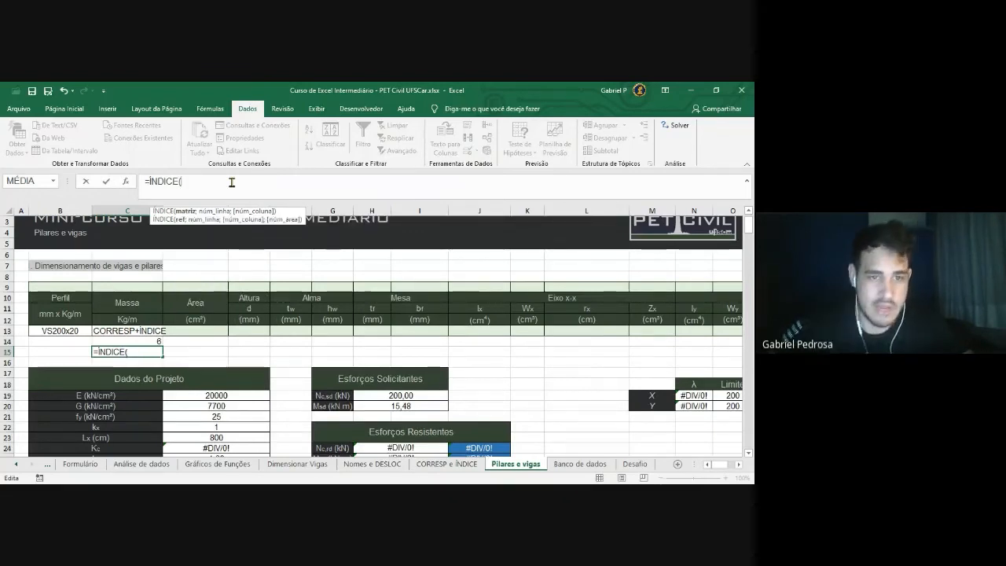
text(metalicas)
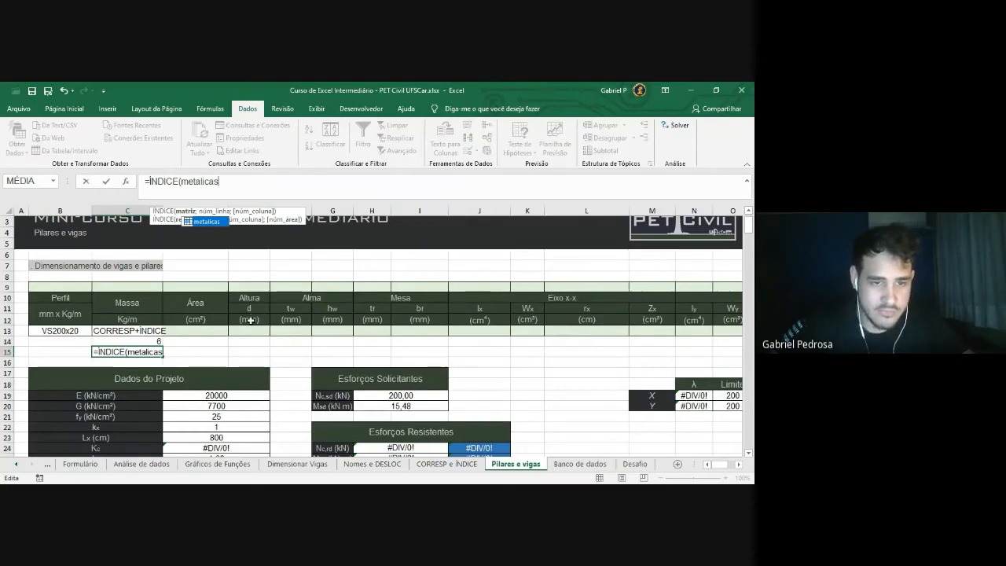
click(233, 182)
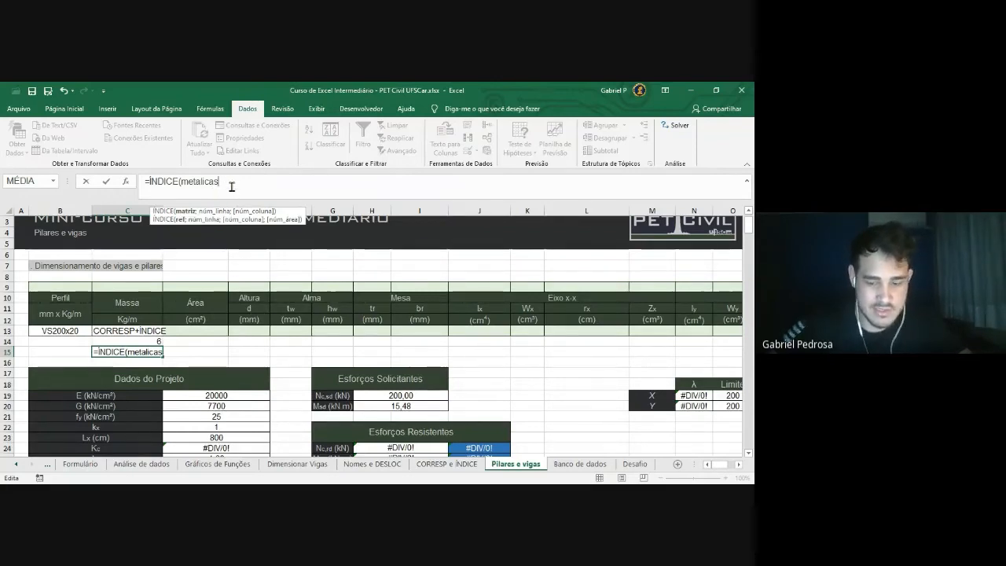
text(;)
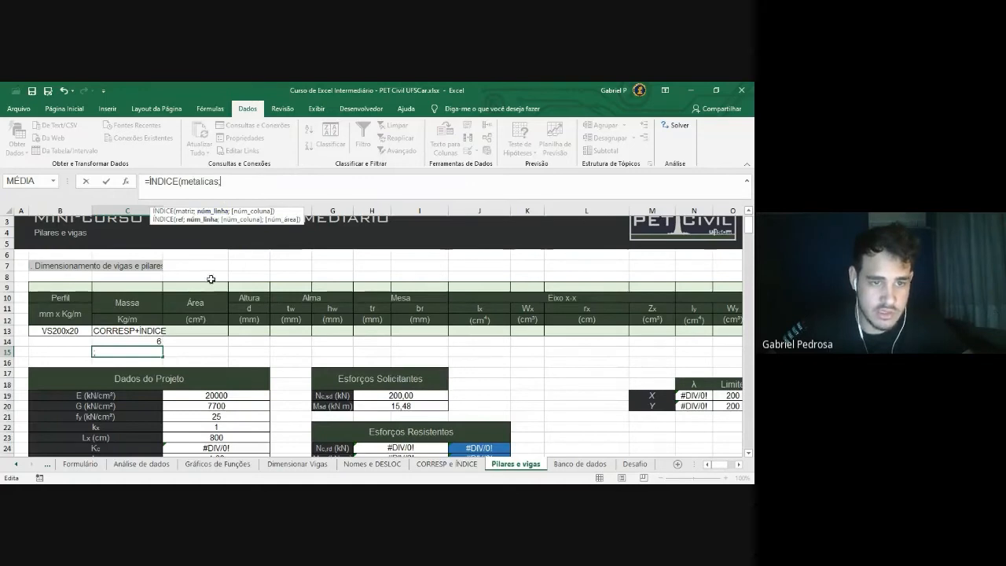
Re-enter metalicas via autocomplete, use C14 as row and column 2, and commit the formula
drag(223, 182, 180, 181)
key(BackSpace)
text(meta)
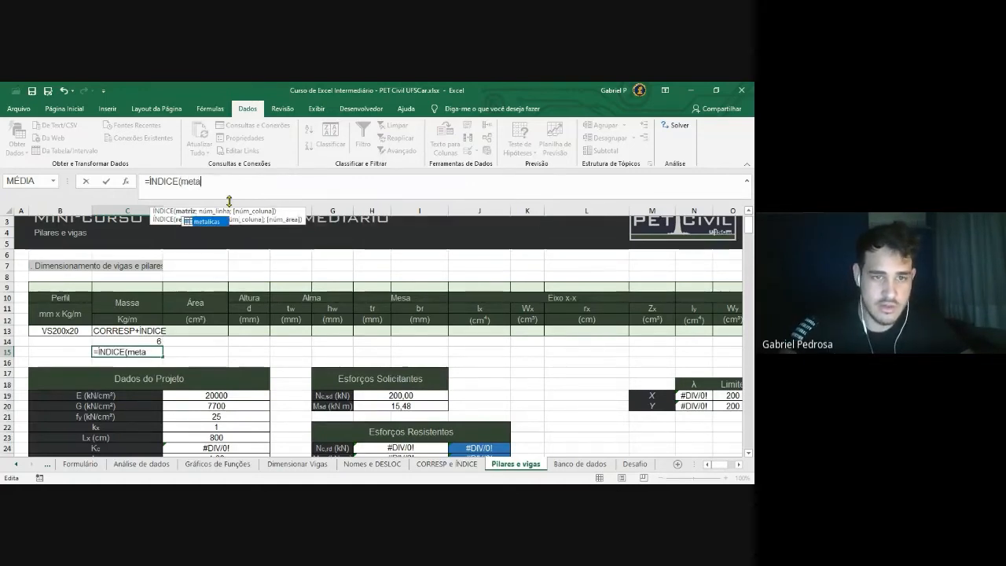
key(Tab)
text(;)
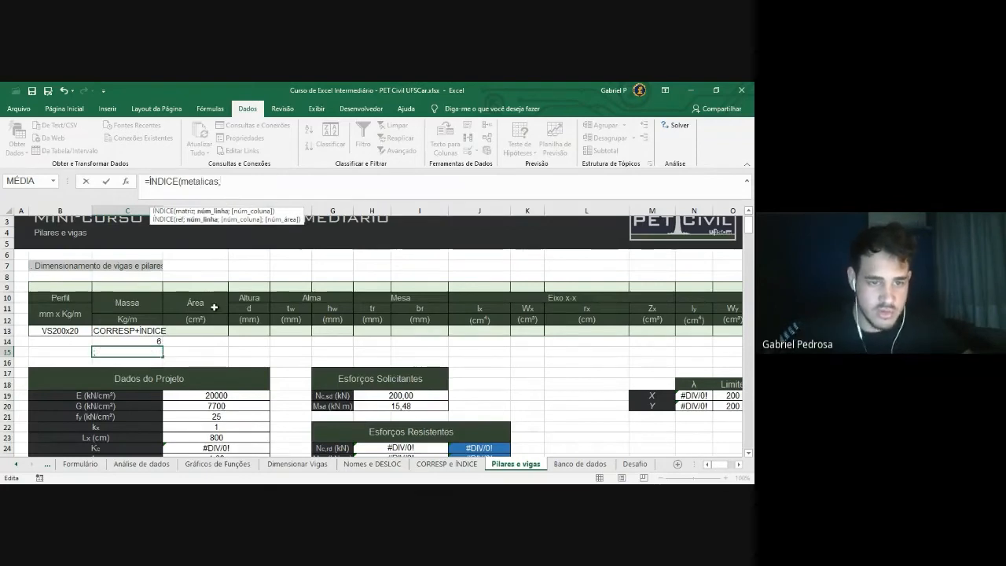
click(125, 343)
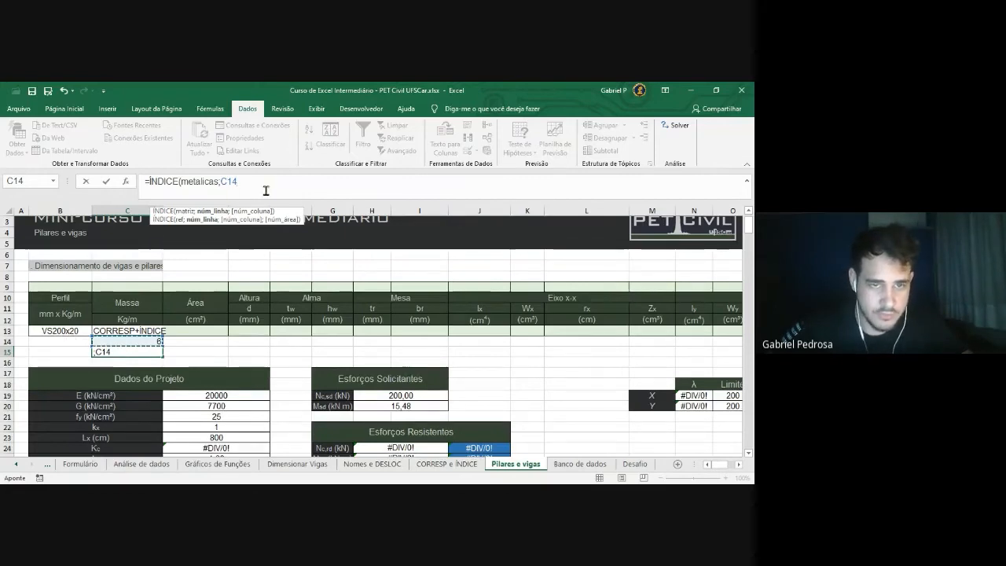
text(;2)
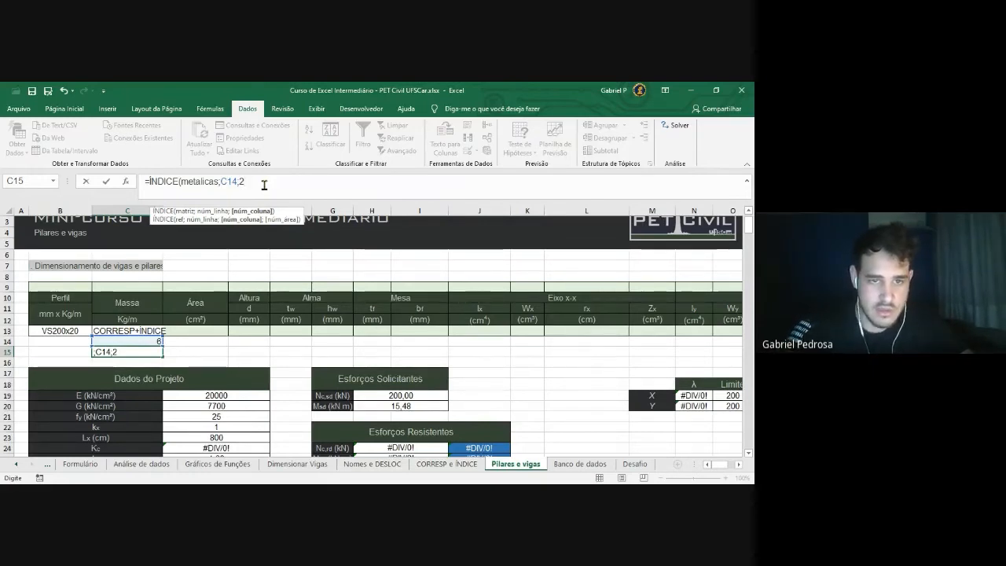
text())
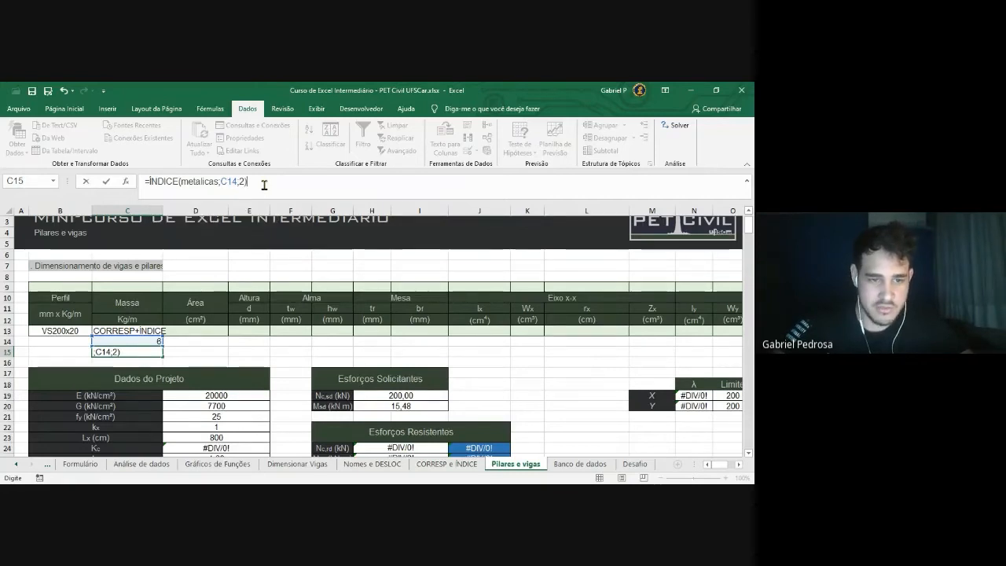
key(Return)
Choose VS150x15 in B13, check that C15 returns 15, and move to Banco de dados
click(77, 331)
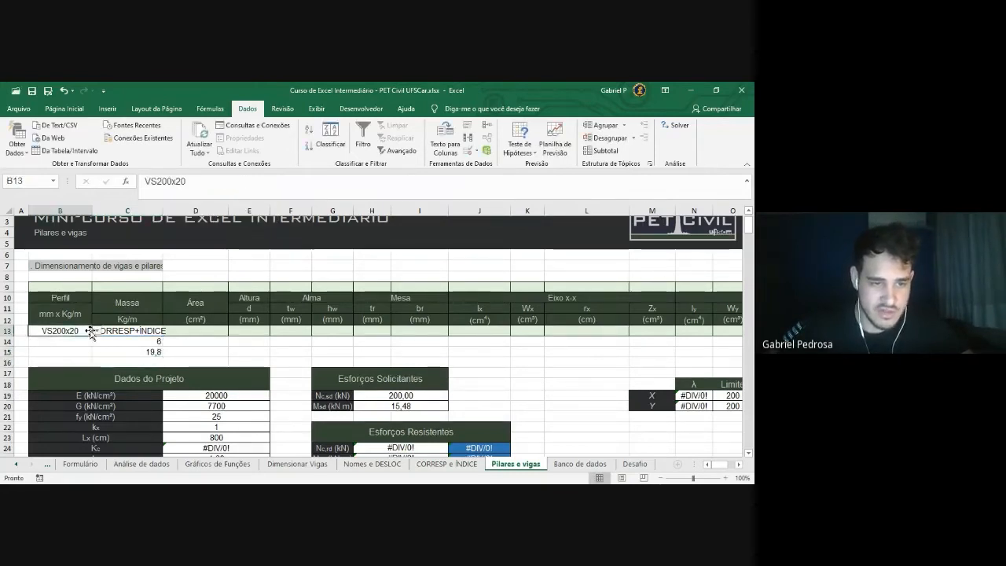
click(96, 331)
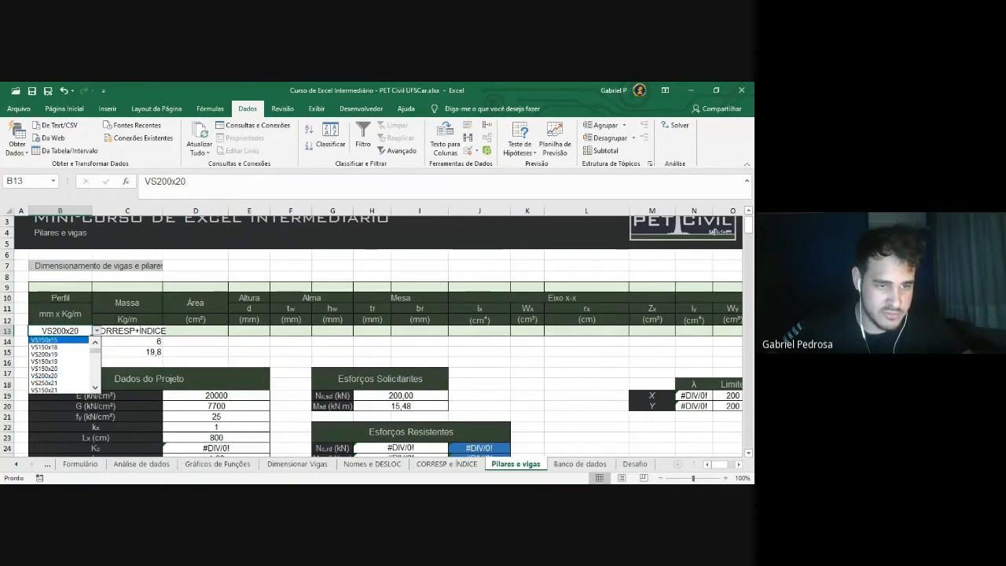
click(59, 340)
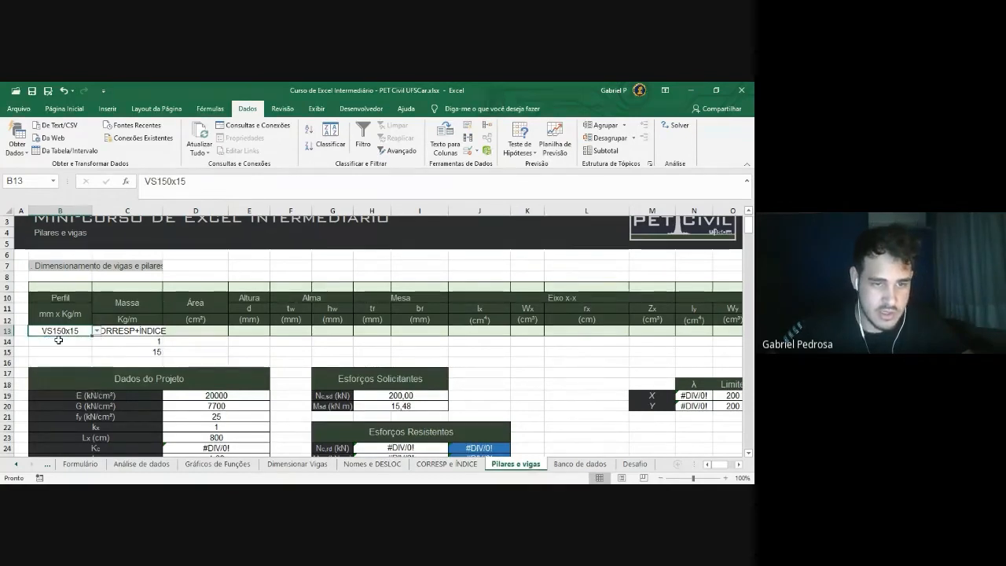
click(192, 354)
click(128, 351)
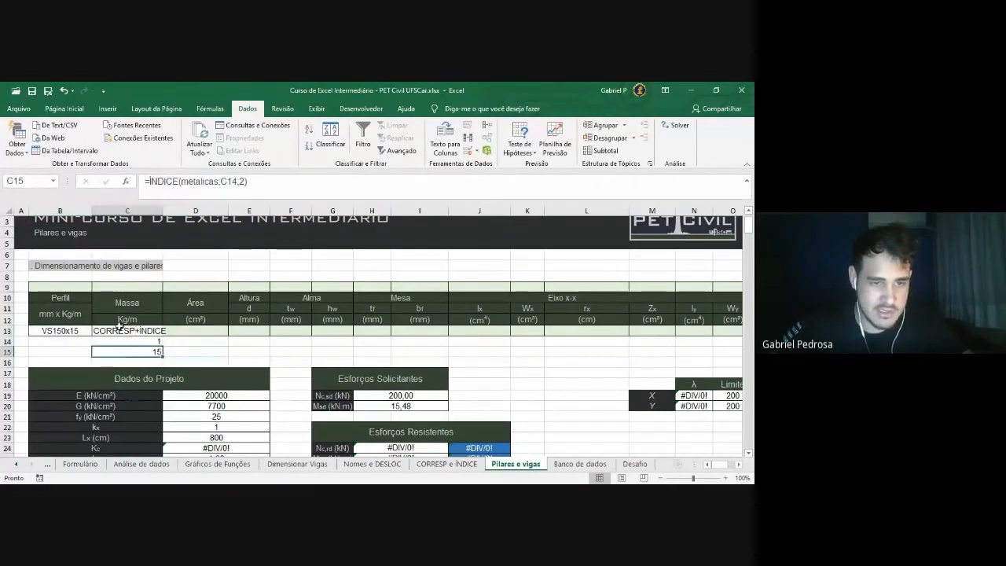
click(581, 464)
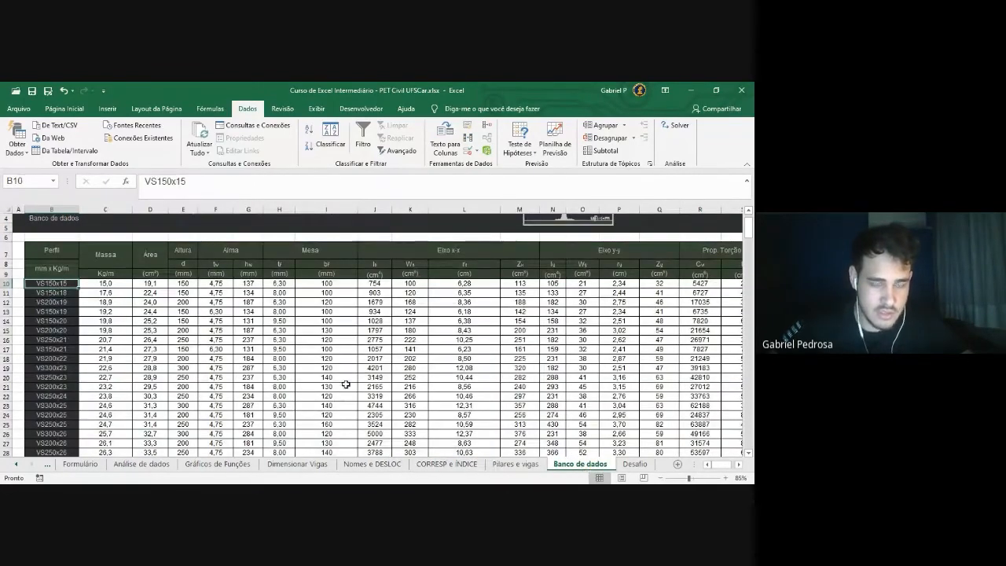
Note the VS150x15 and VS200x20 masses, then set B13 on Pilares e vigas to VS200x20
click(107, 283)
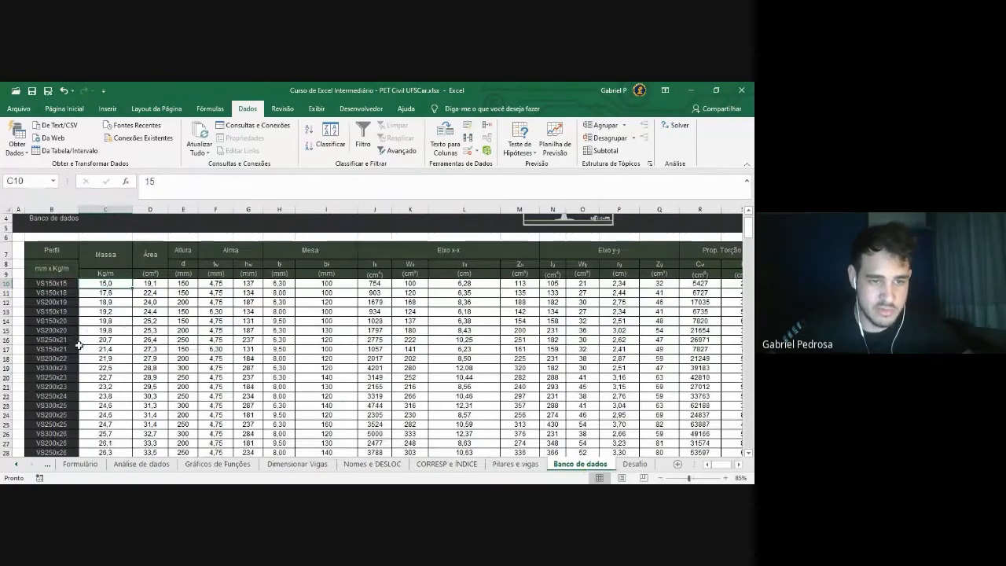
drag(57, 331, 97, 331)
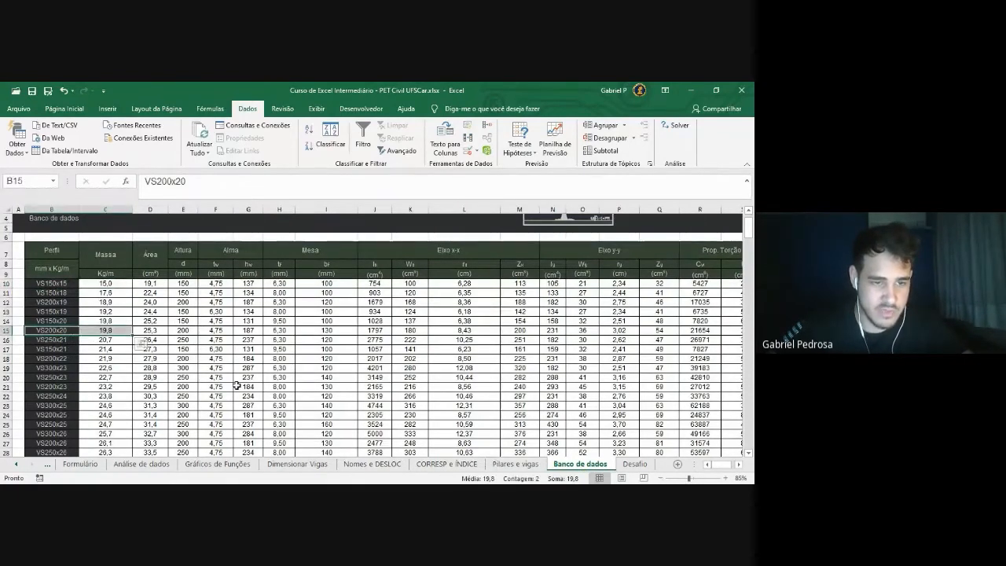
click(533, 465)
click(61, 330)
click(96, 331)
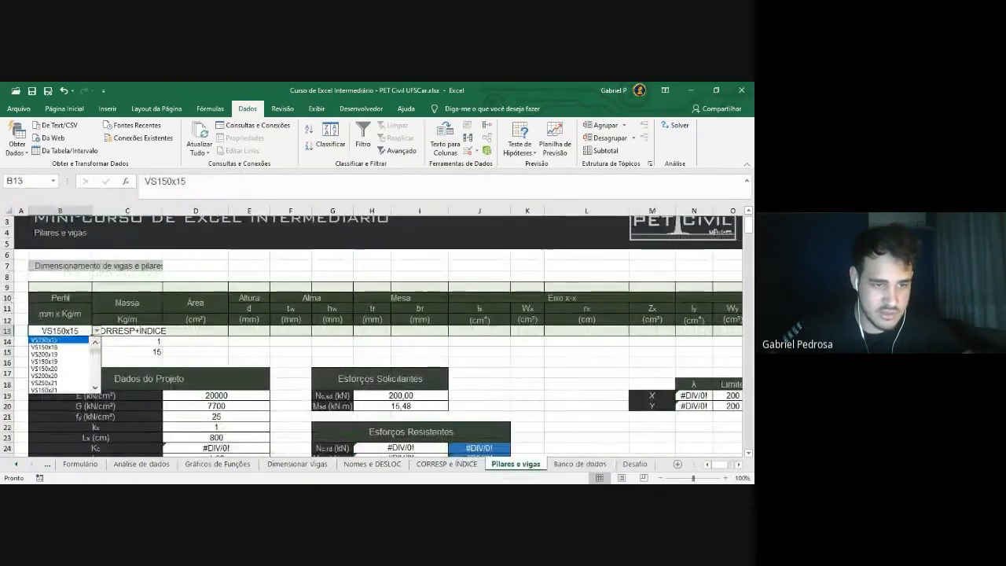
click(59, 376)
click(149, 350)
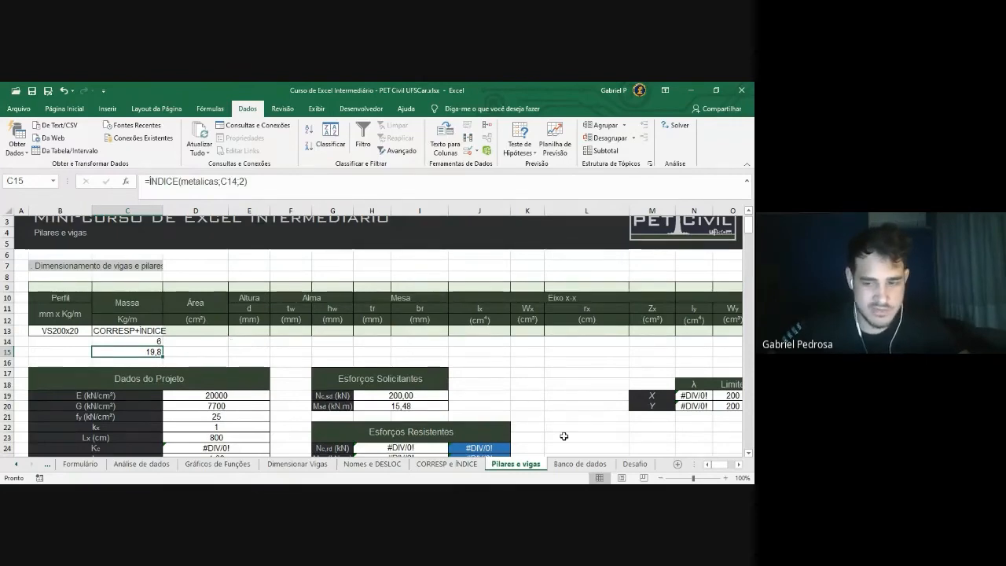
Check the VS200x20 row 15 values in Banco de dados, confirming its mass 19,8
click(577, 464)
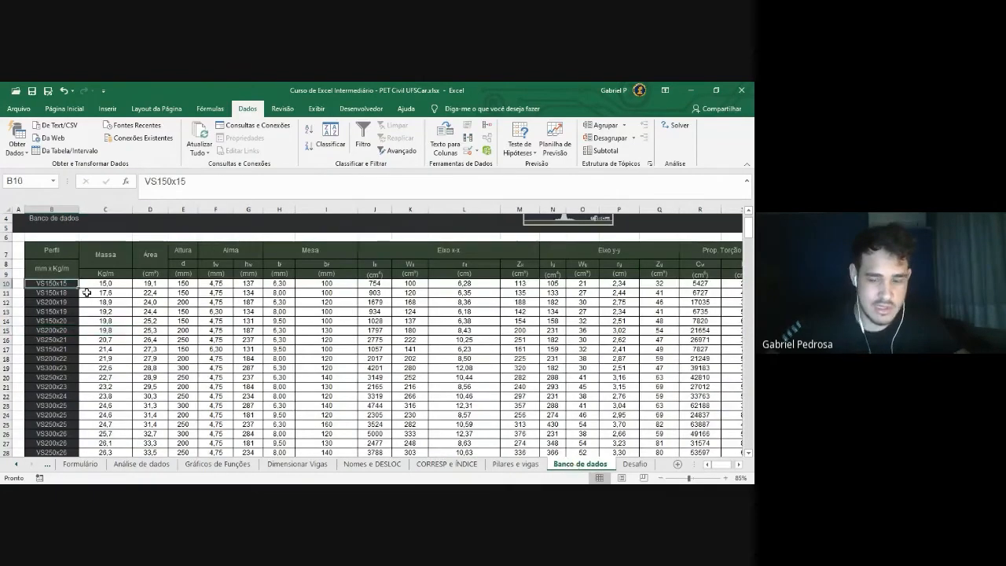
key(ctrl+shift+Down)
scroll(86, 293, up, 20)
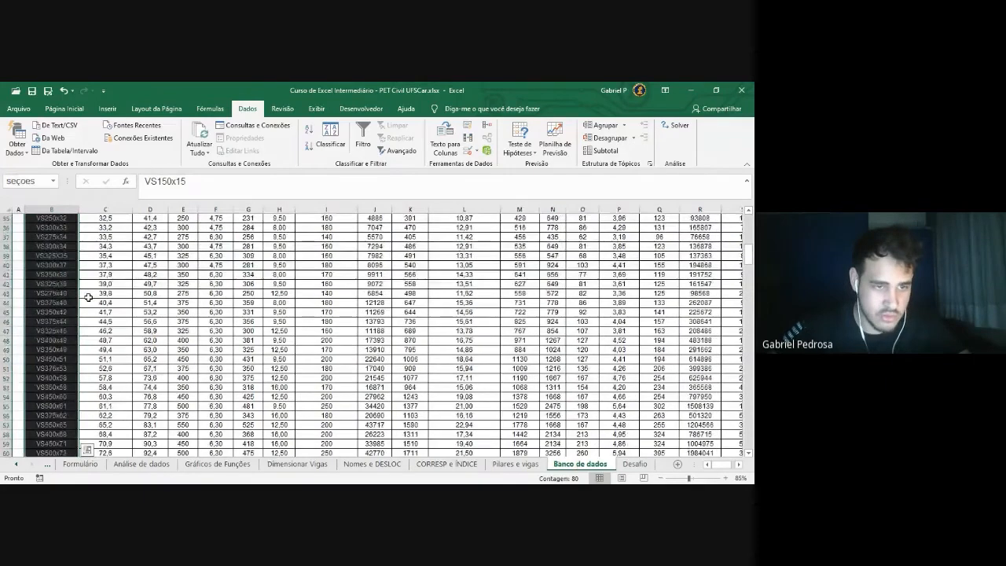
scroll(74, 279, down, 1)
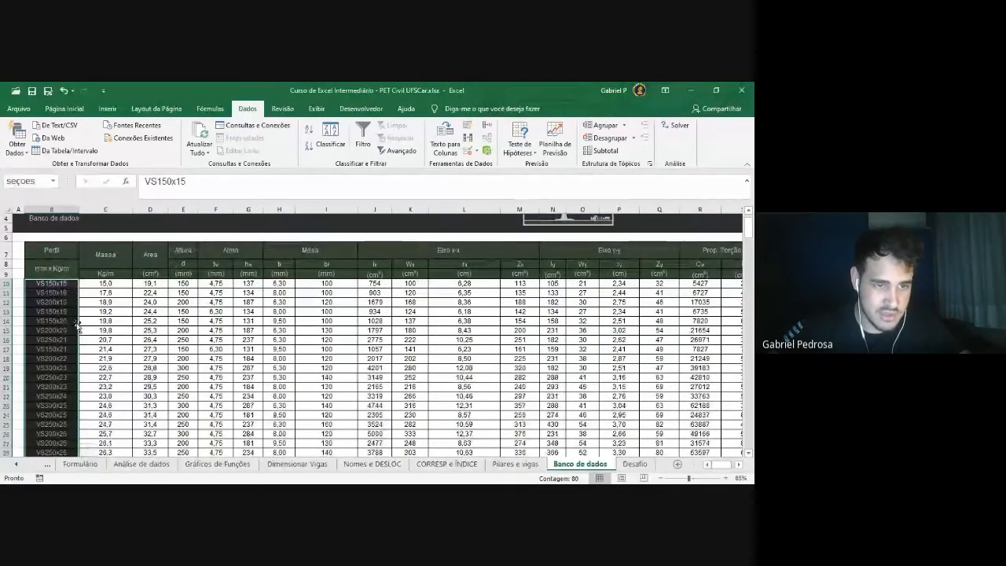
click(53, 333)
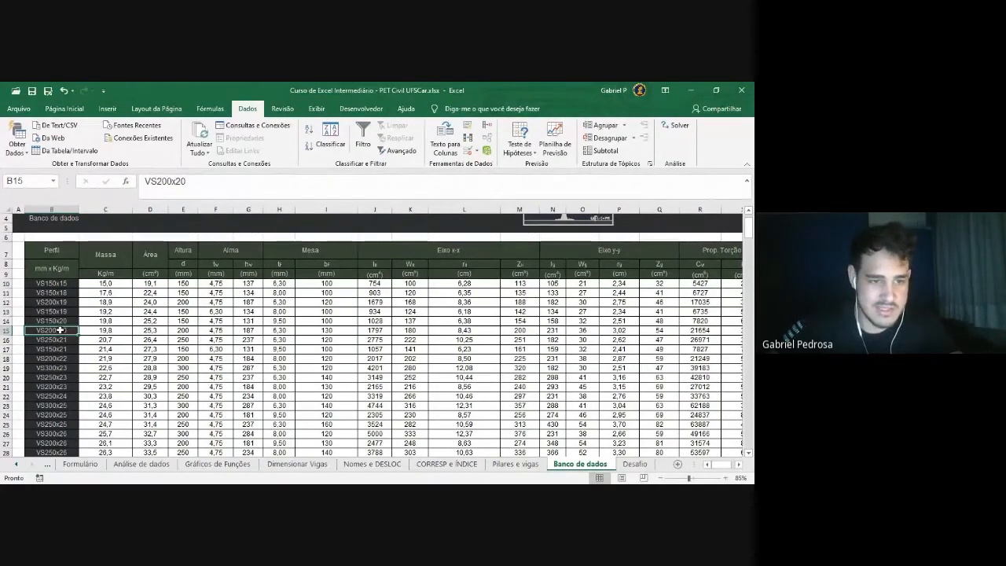
key(Right)
key(Right)
key(Right)
key(Left)
key(Left)
key(Left)
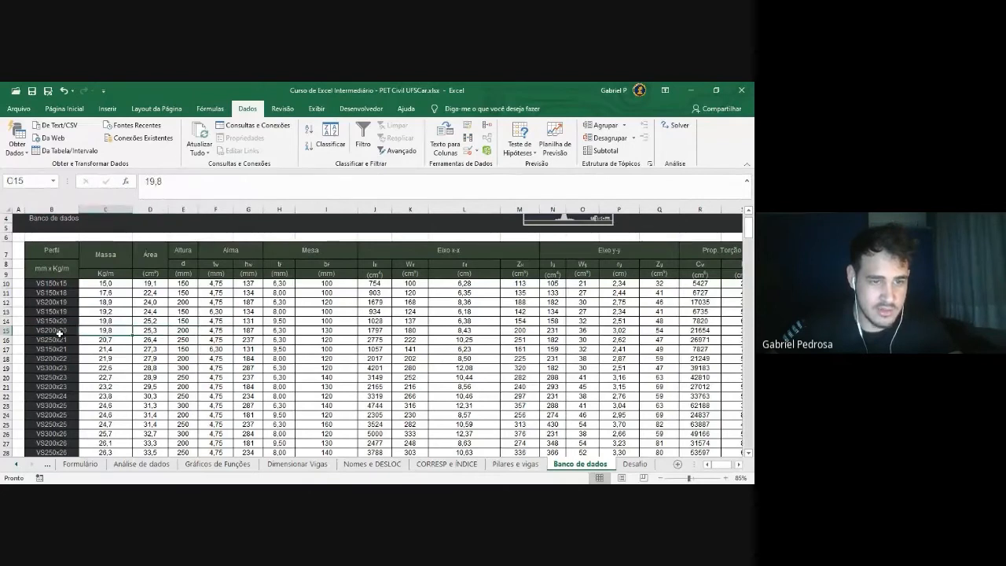
key(Right)
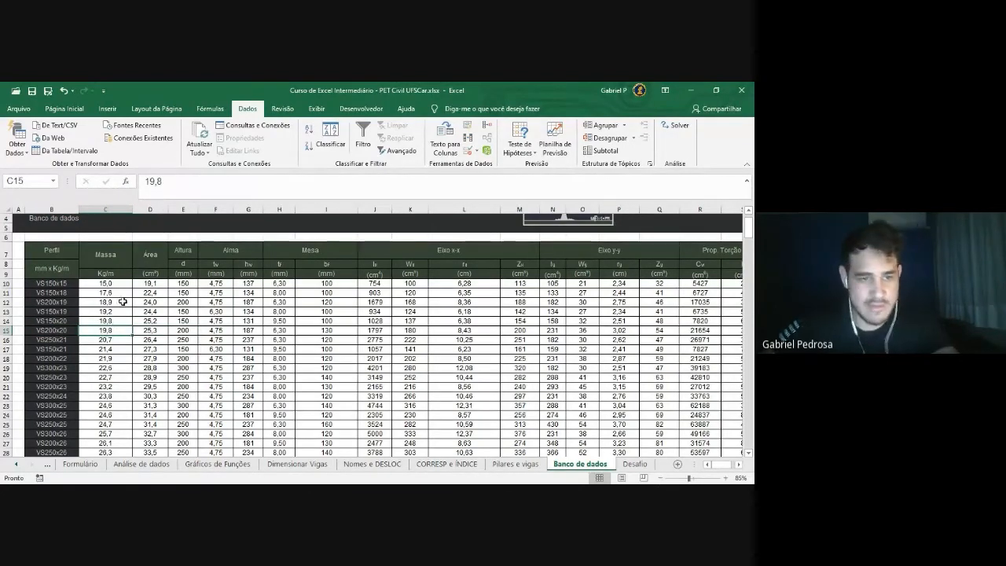
key(Right)
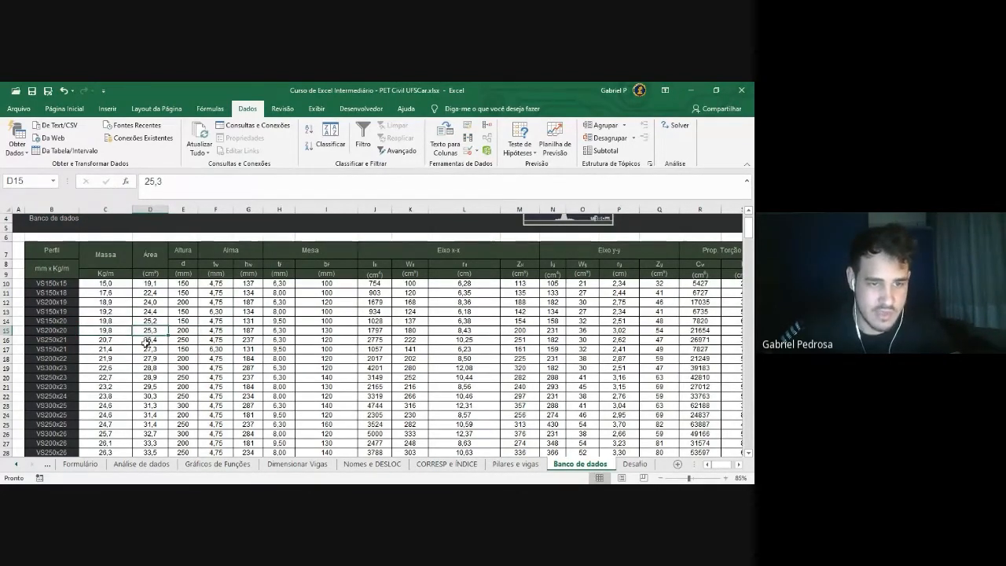
key(Right)
key(Right)
key(Right)
key(Right)
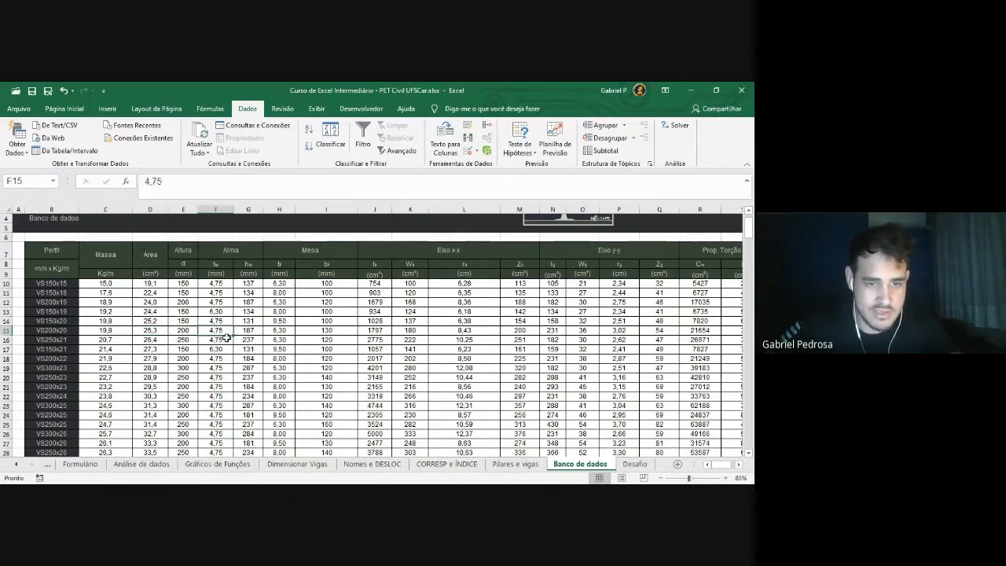
key(Left)
key(Left)
key(Left)
key(Left)
key(Left)
key(Left)
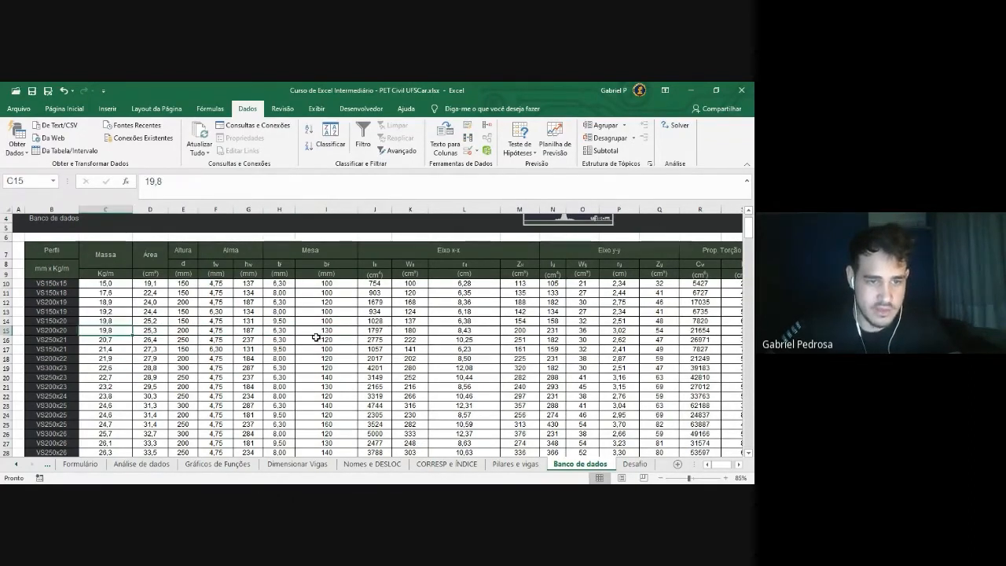
key(Right)
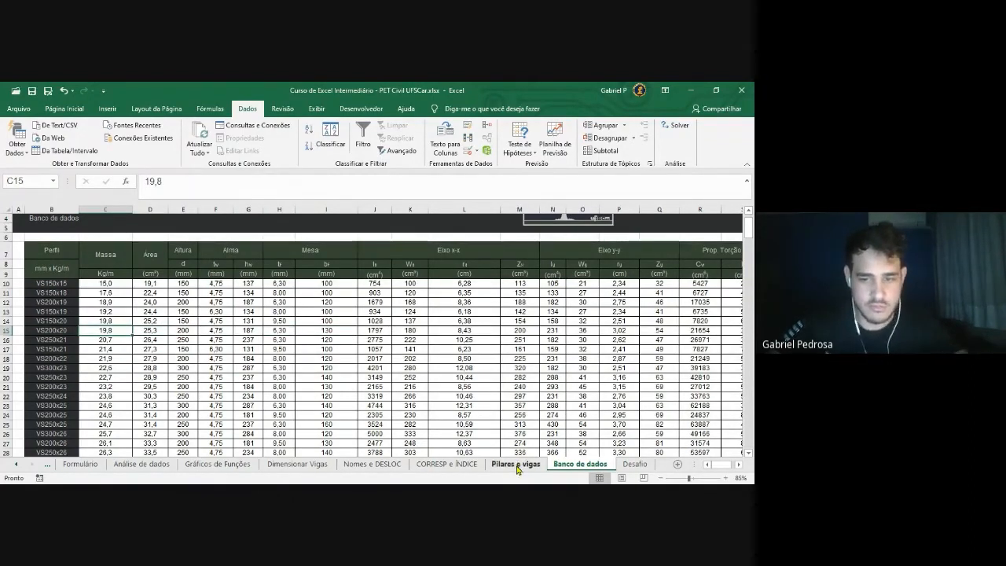
click(517, 465)
Compare the CORRESP formula in C14 with the ÍNDICE formula in C15, then select C13's note text
click(134, 330)
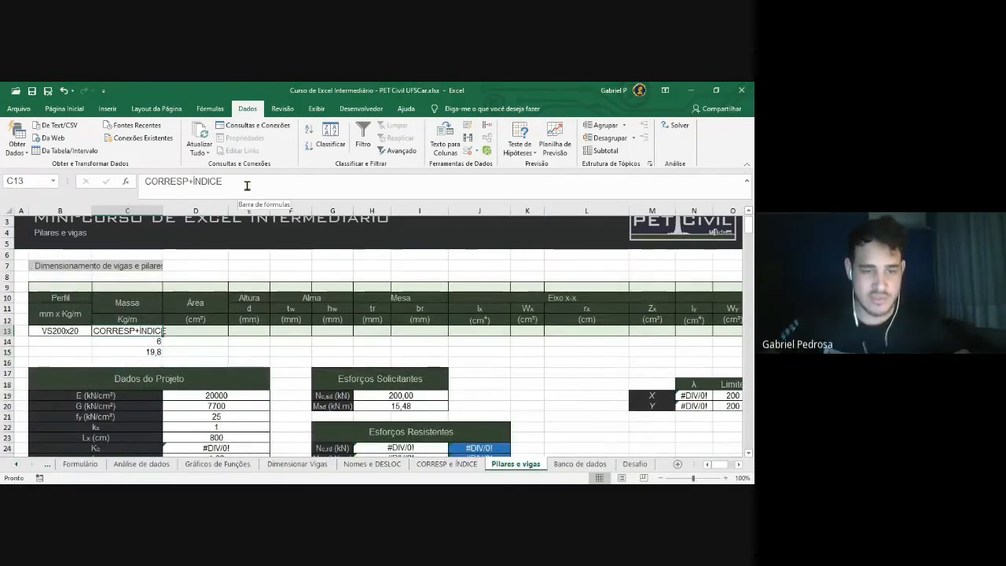
click(142, 341)
click(142, 352)
click(143, 342)
click(143, 352)
click(142, 342)
click(144, 350)
click(143, 342)
click(143, 352)
click(160, 330)
drag(253, 184, 57, 185)
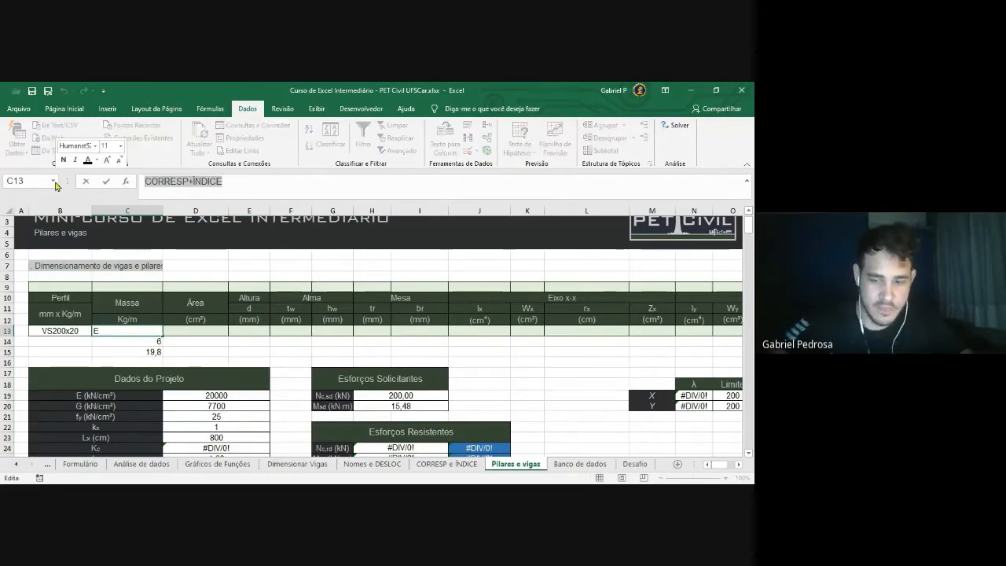
Begin C13's formula as =ÍNDICE(metalicas;CORRESP( using the autocomplete suggestions
text(=)
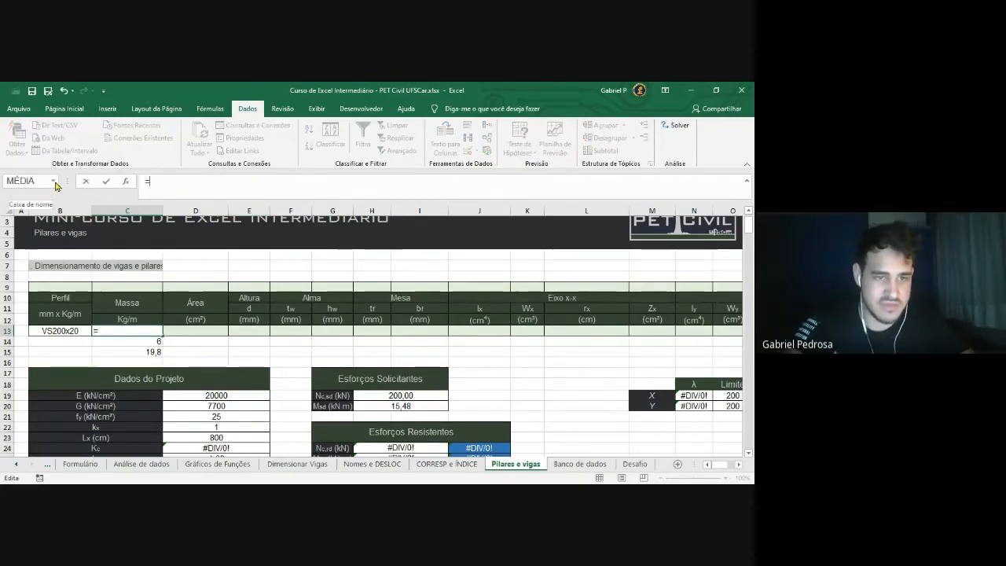
text(in)
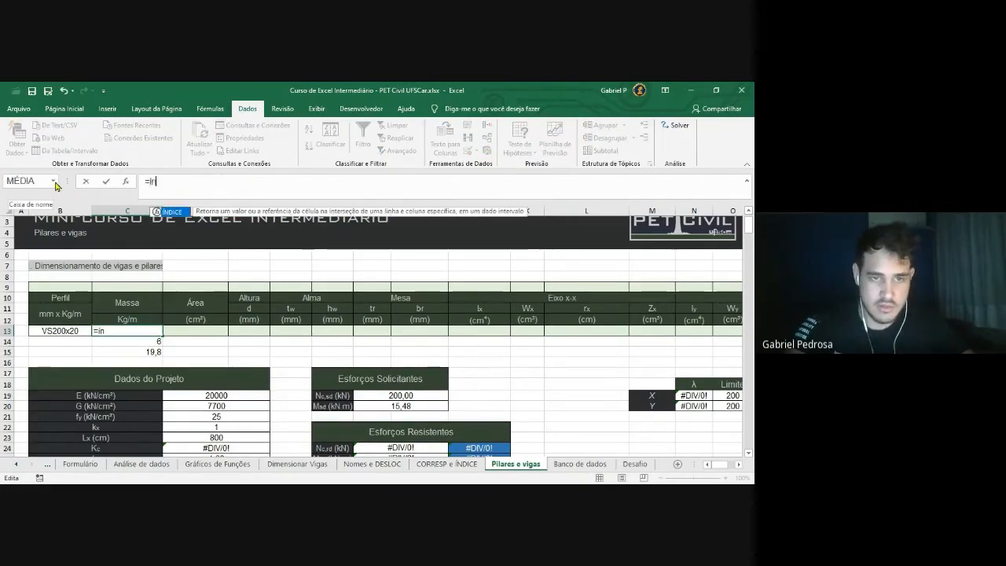
text(di)
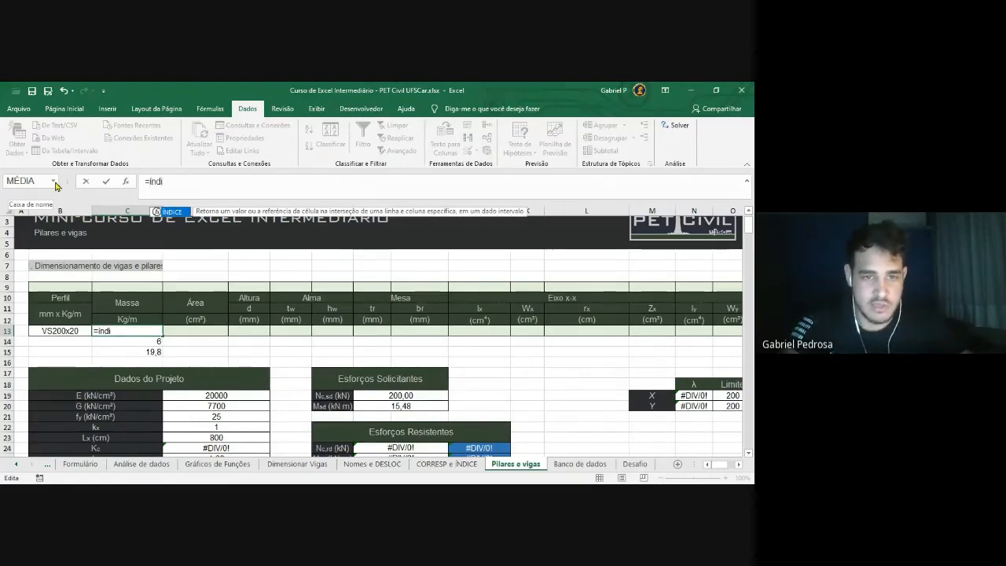
key(Tab)
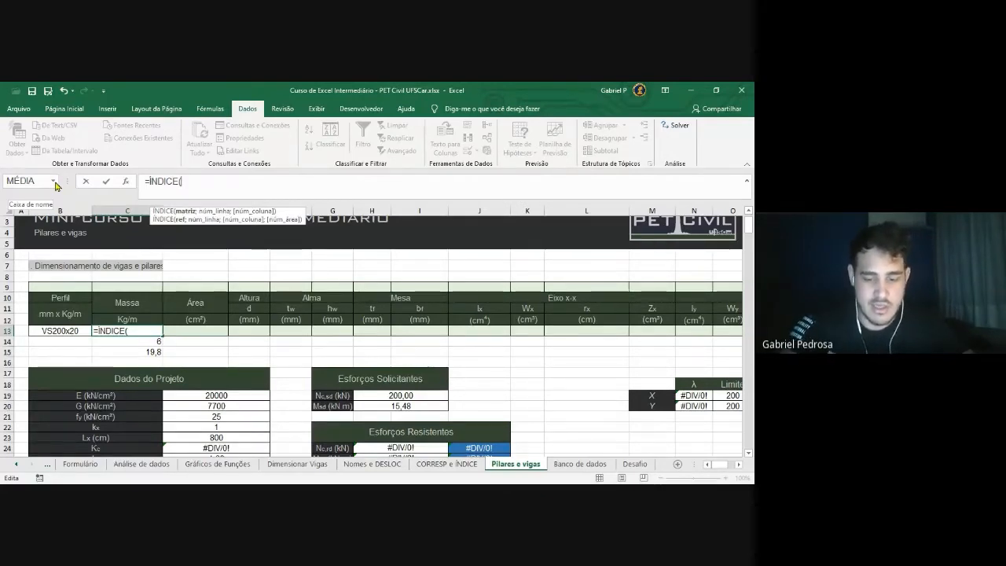
text(meta)
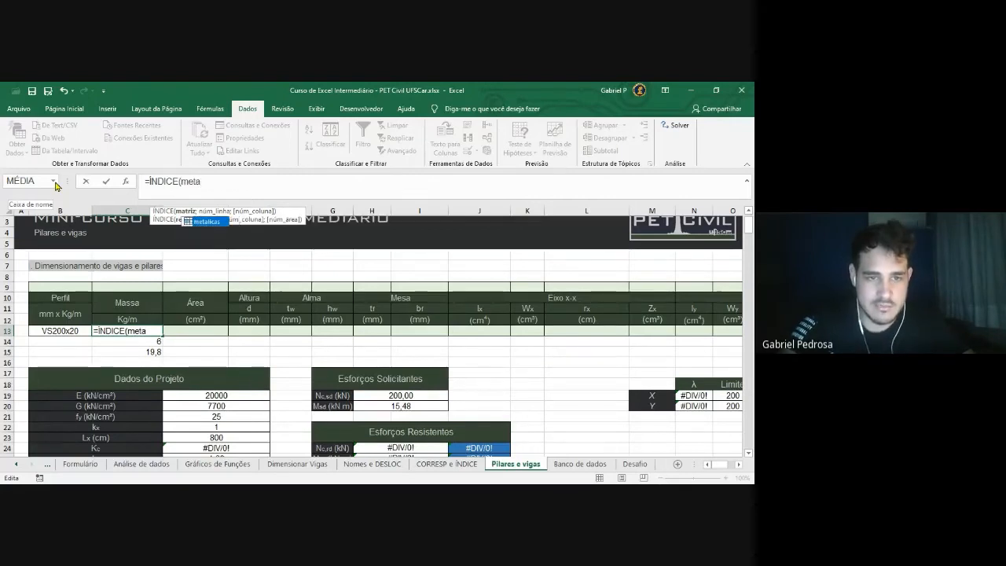
key(Tab)
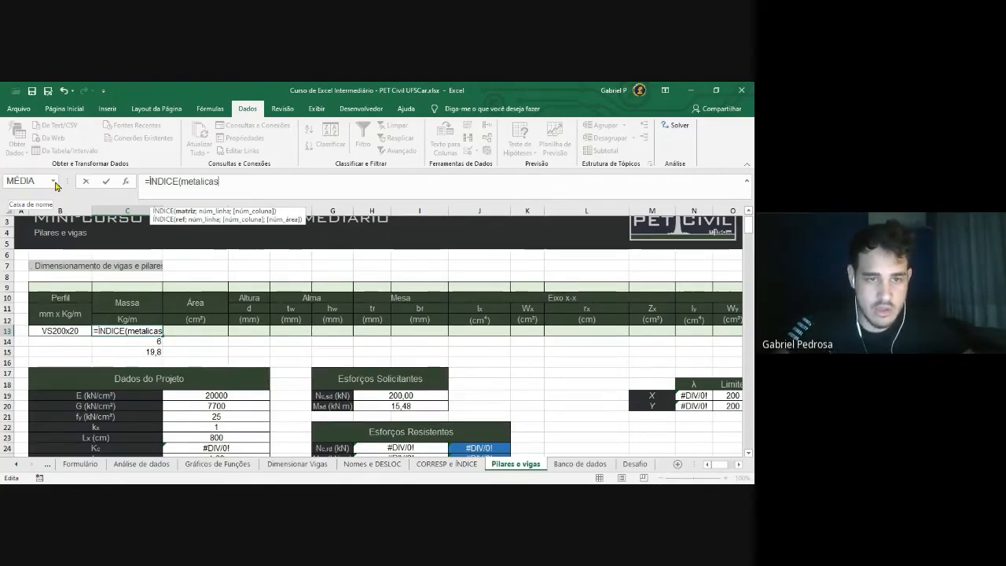
text(;)
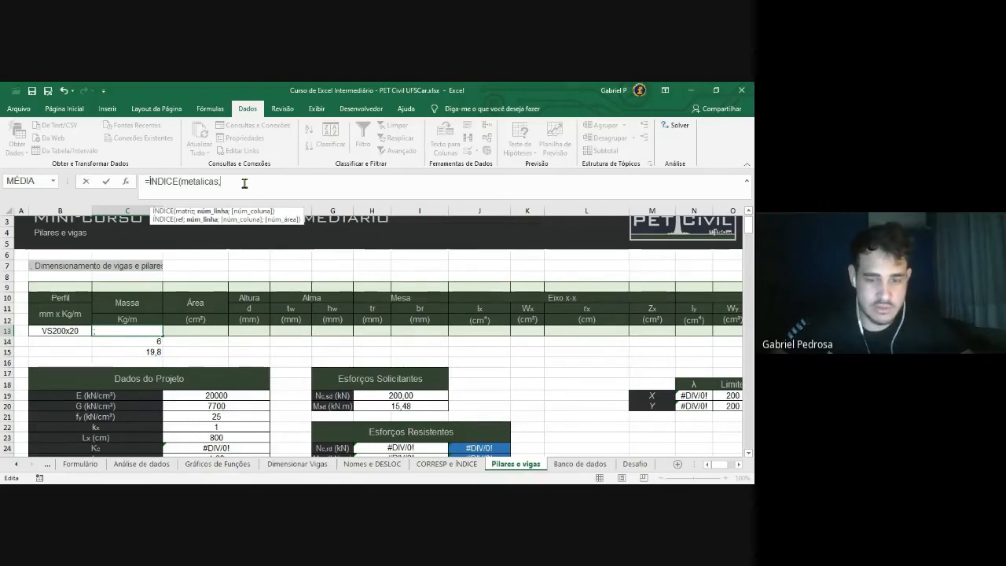
text(CORRESP)
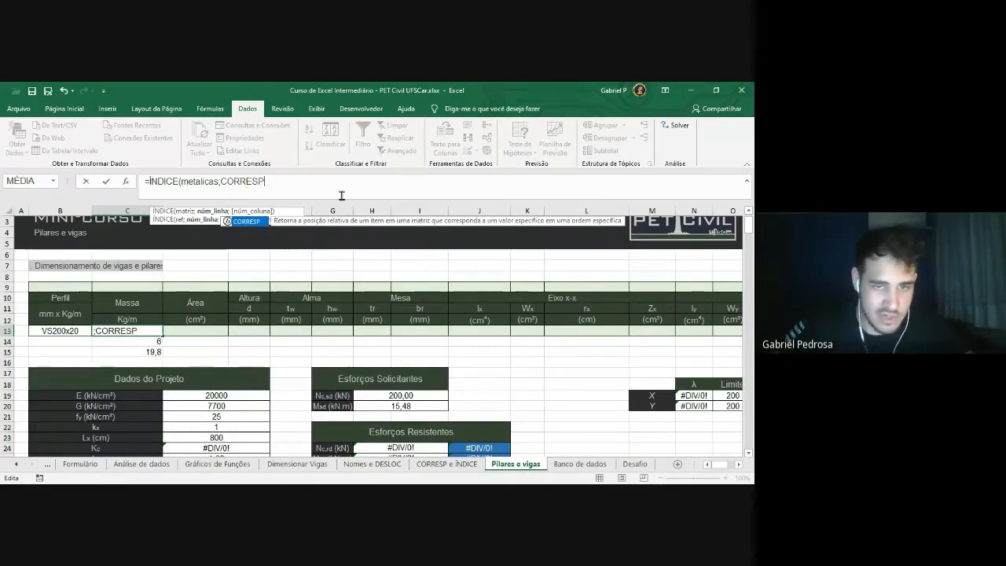
text(()
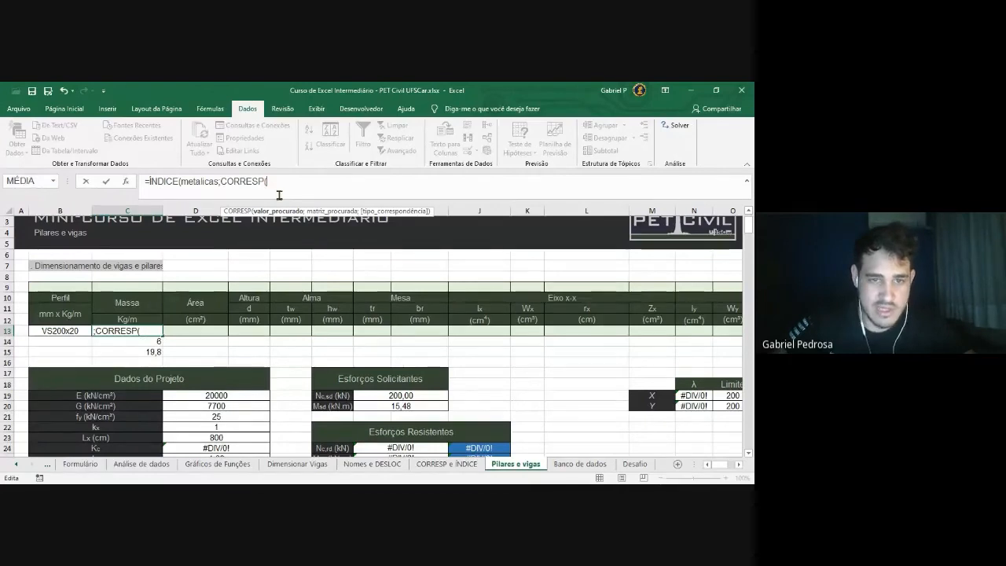
Complete the lookup with B13, seções, exact match 0 and column 2, and enter it
click(68, 334)
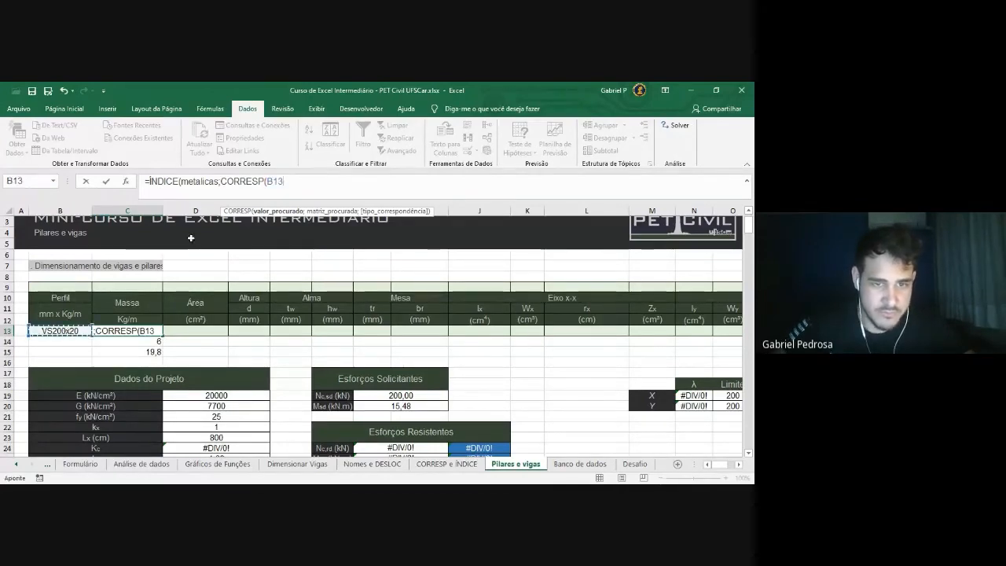
text(;seço)
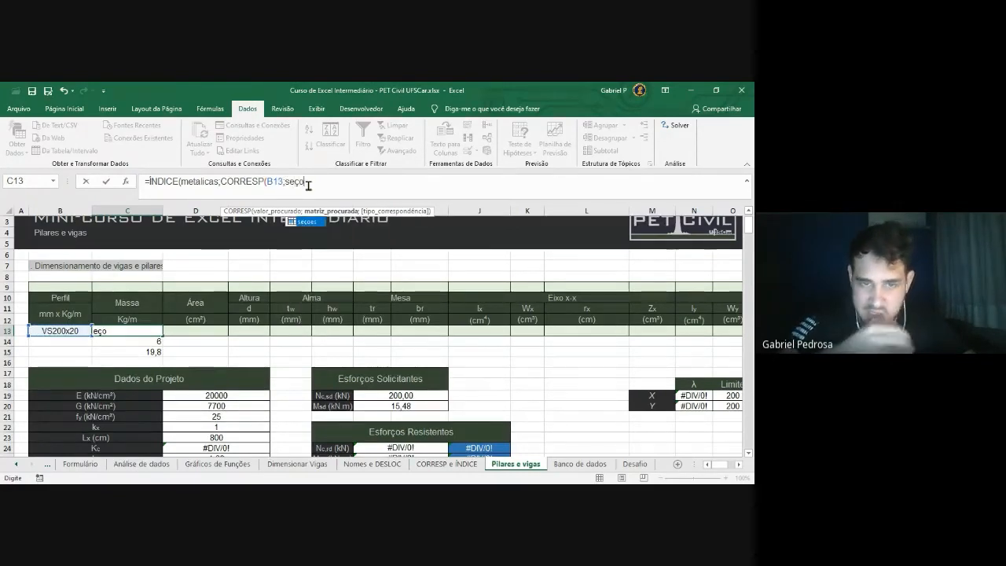
key(Tab)
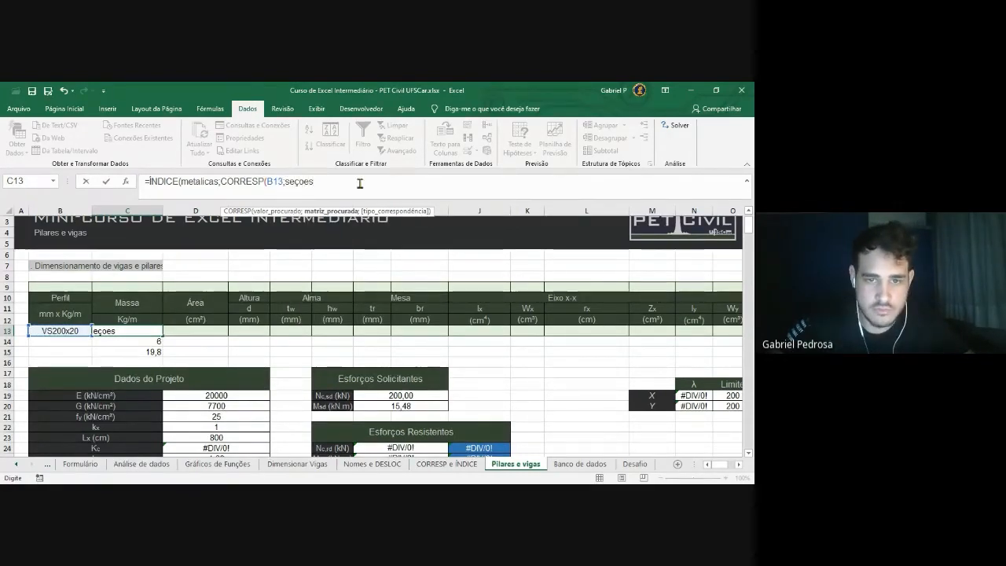
text(;)
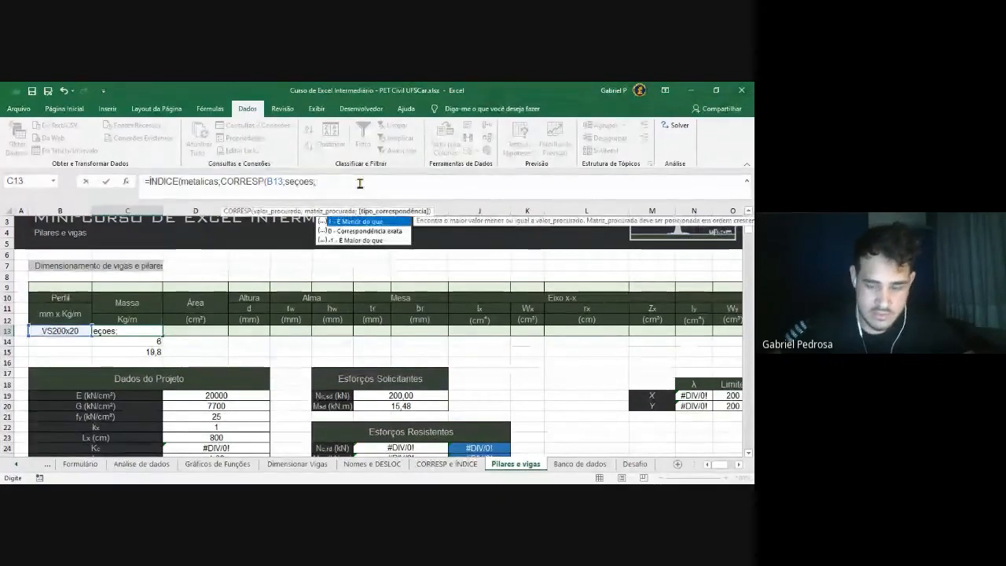
key(Down)
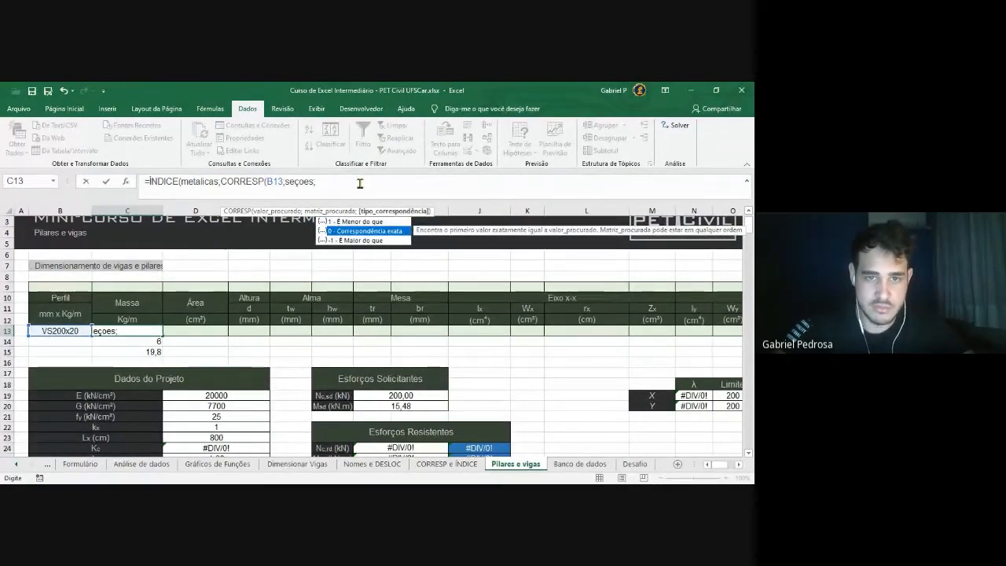
key(Tab)
text()))
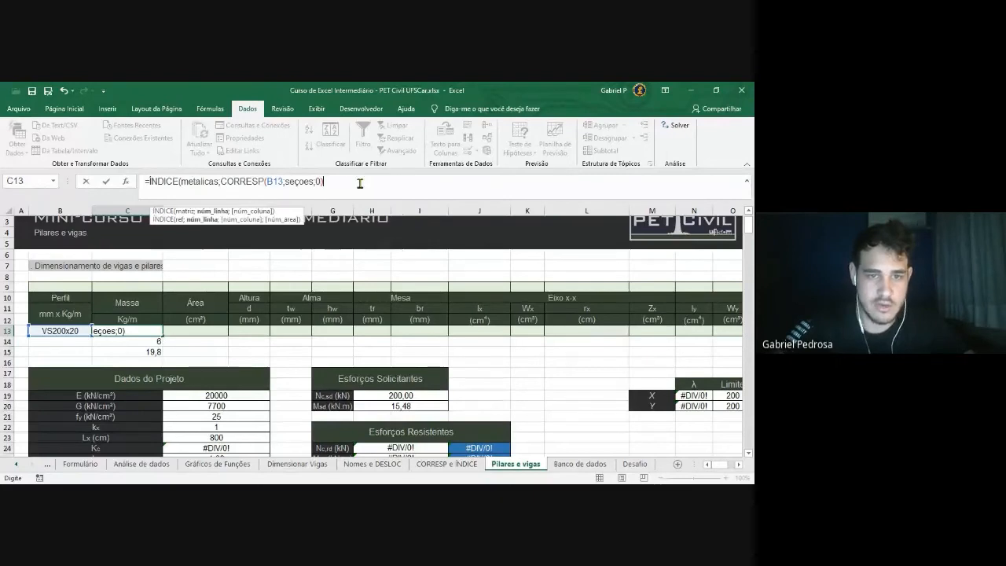
text(;2)
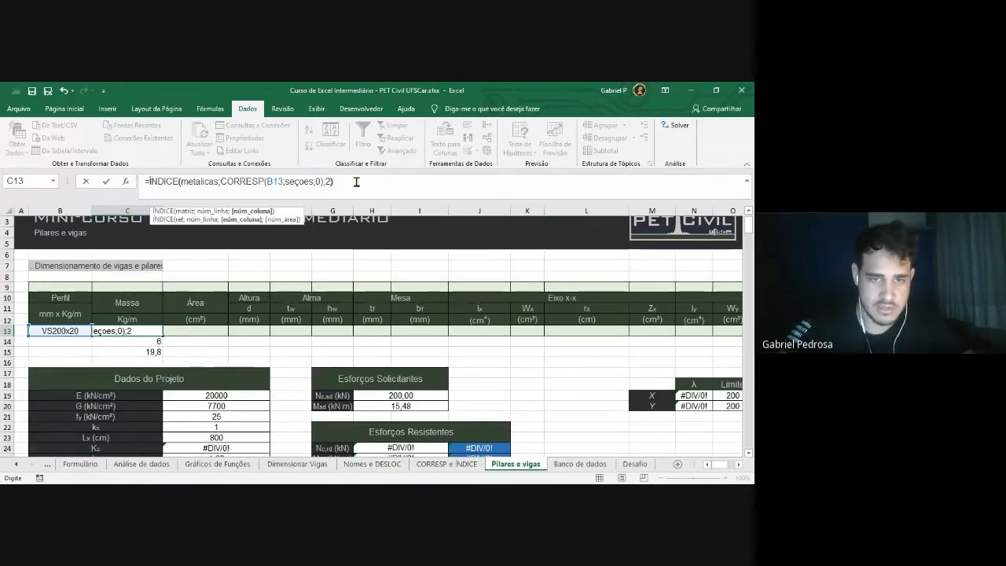
text())
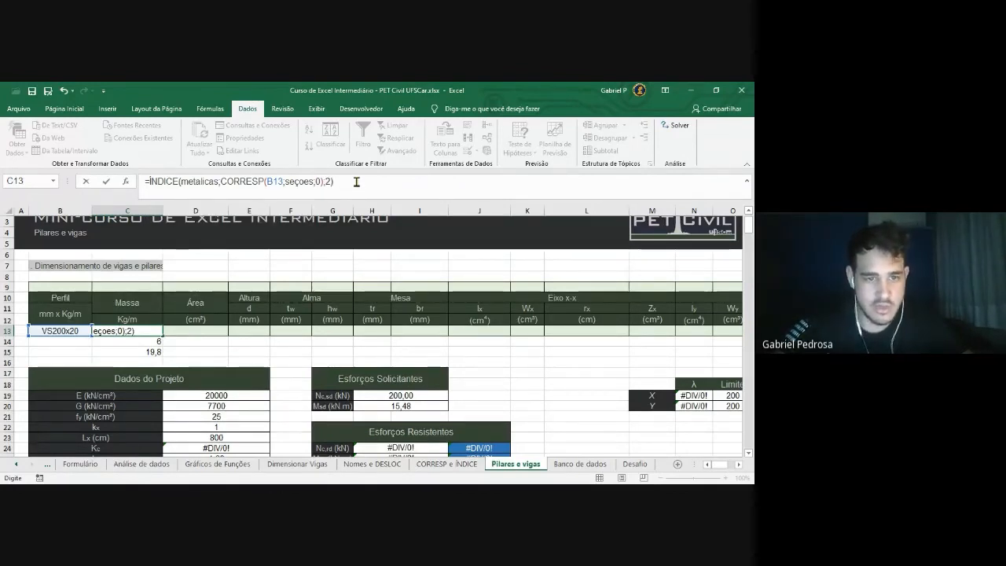
key(Return)
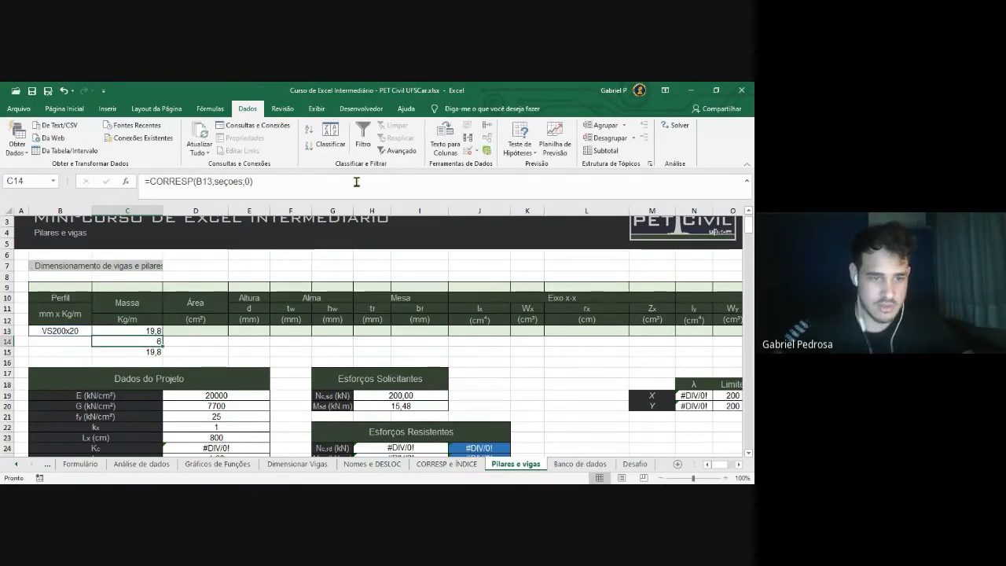
Review the C13, C14 and C15 formulas, then fill C13's lookup right into D13
key(Up)
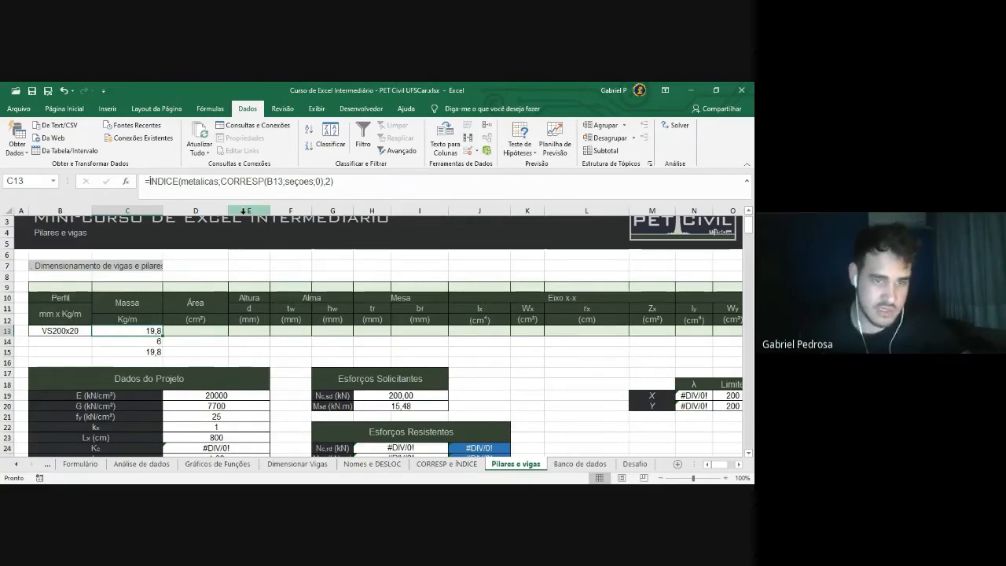
click(146, 342)
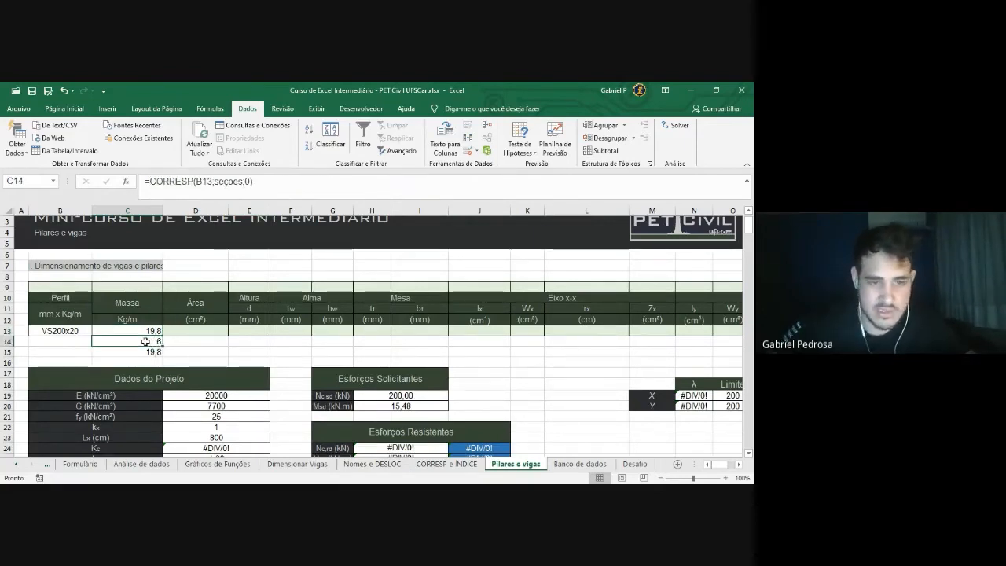
click(154, 352)
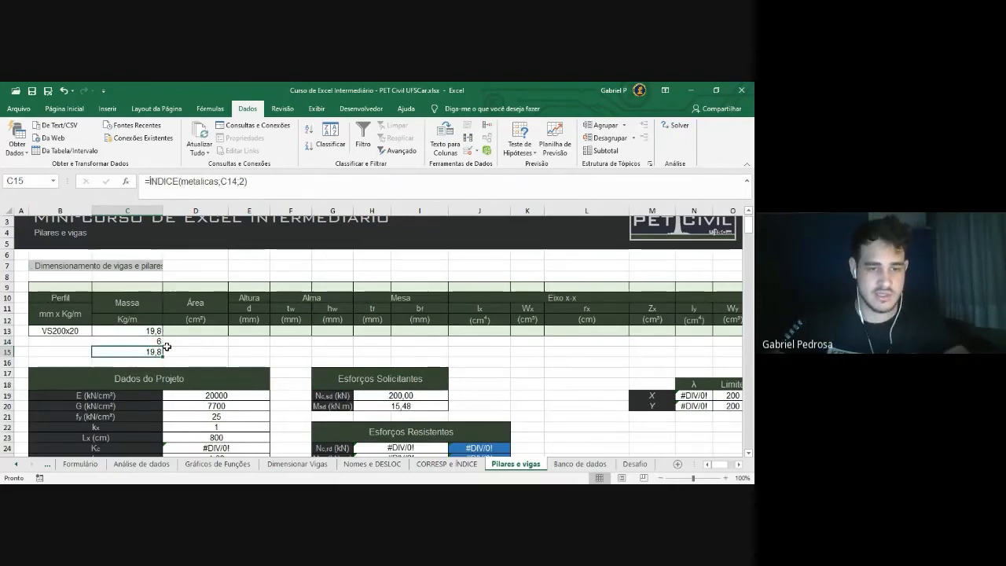
click(135, 331)
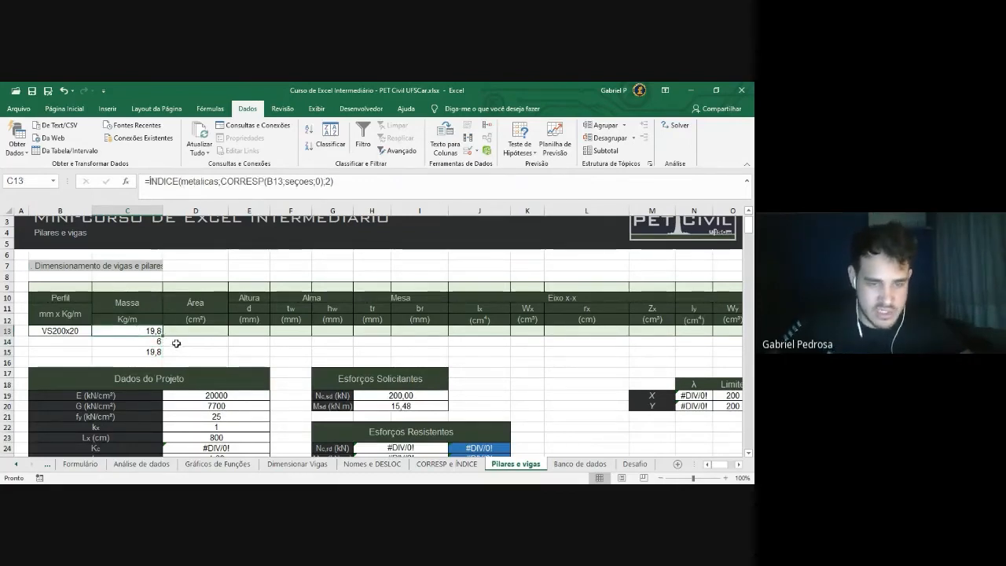
mouse_move(162, 337)
mouse_down()
mouse_move(262, 335)
mouse_move(132, 334)
mouse_move(238, 334)
mouse_move(143, 335)
mouse_move(220, 333)
mouse_move(153, 333)
mouse_move(161, 337)
mouse_up()
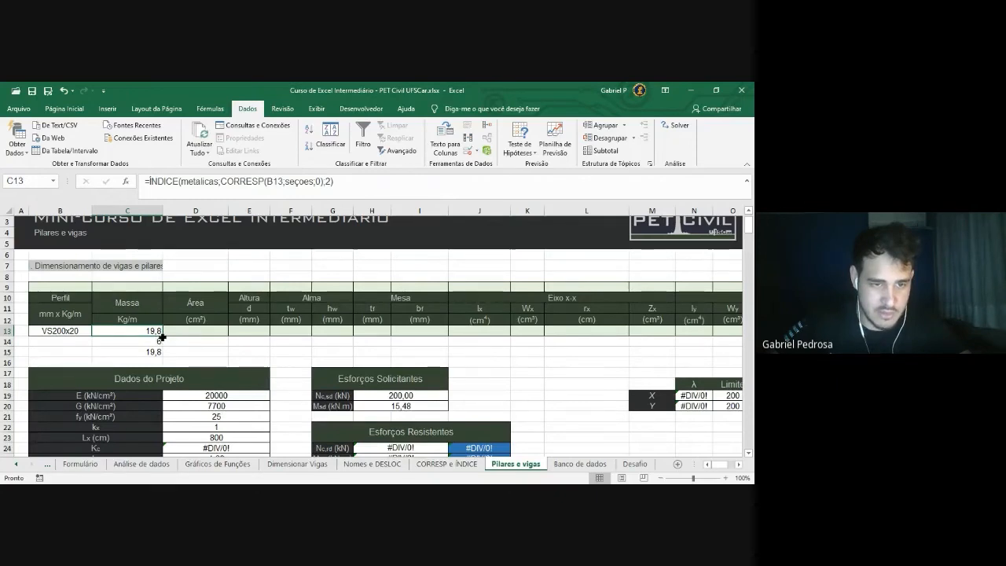
drag(163, 336, 218, 335)
click(250, 351)
Change D13's CORRESP lookup value from C13 to B13 so Área shows 19,8
click(216, 334)
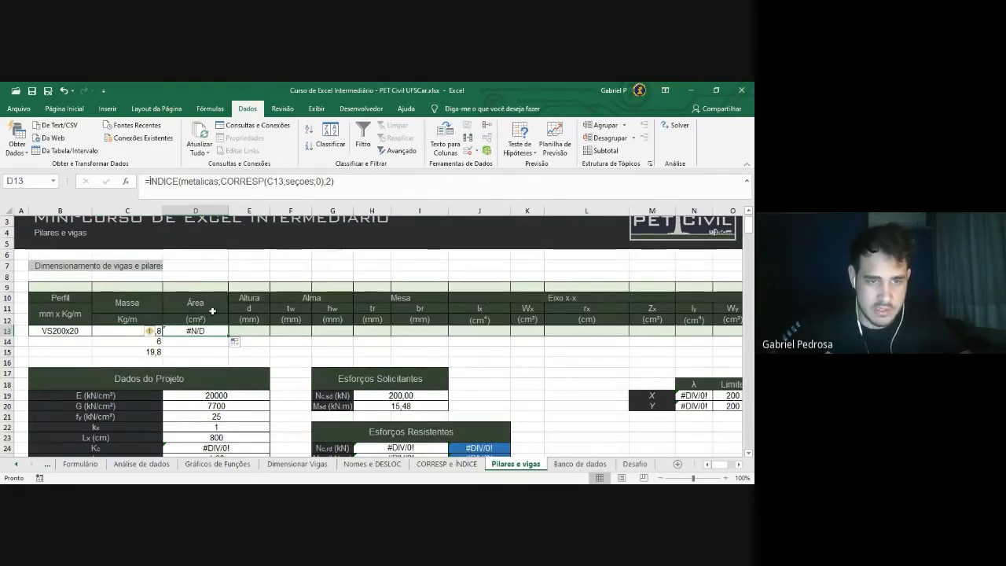
click(365, 180)
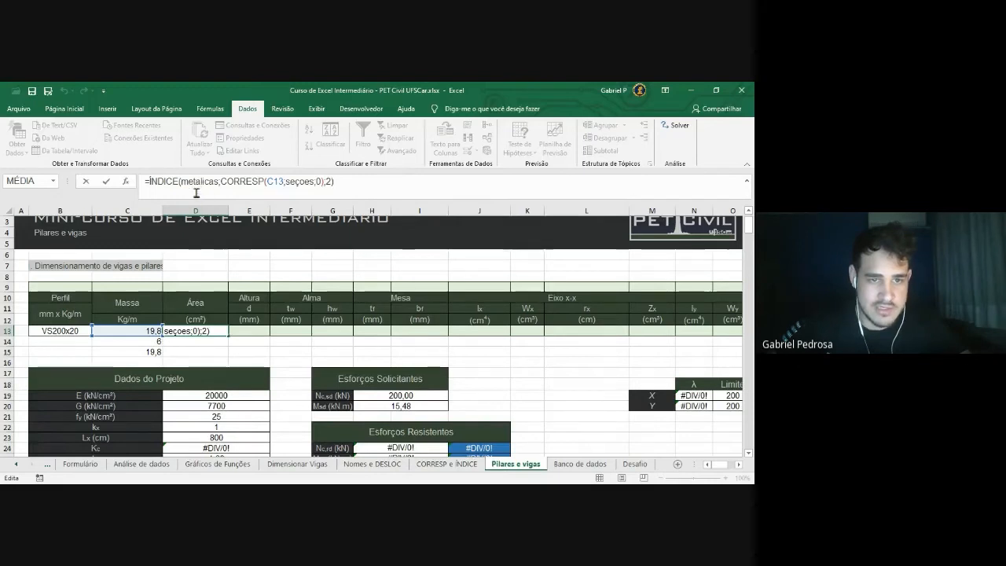
click(272, 182)
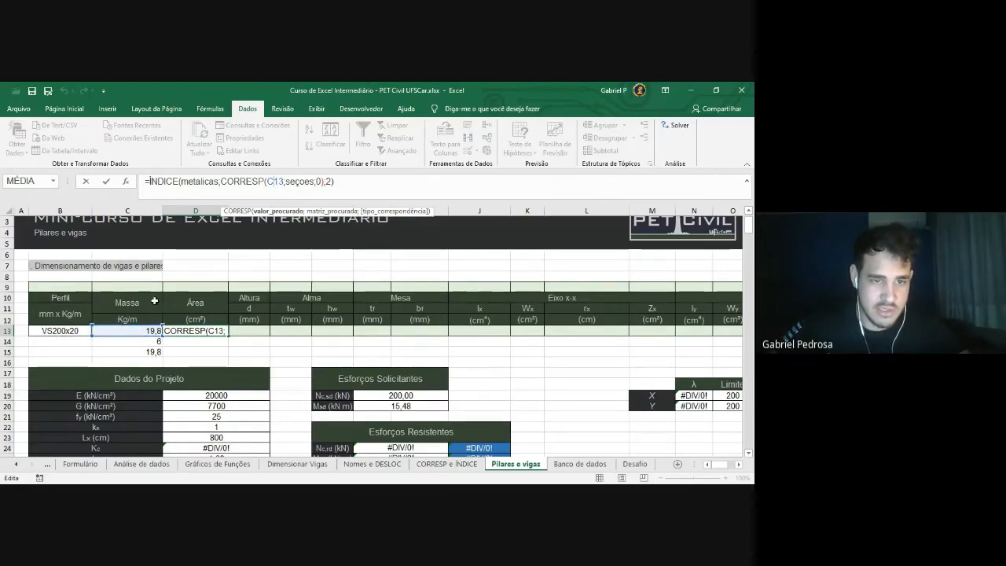
click(143, 330)
click(82, 331)
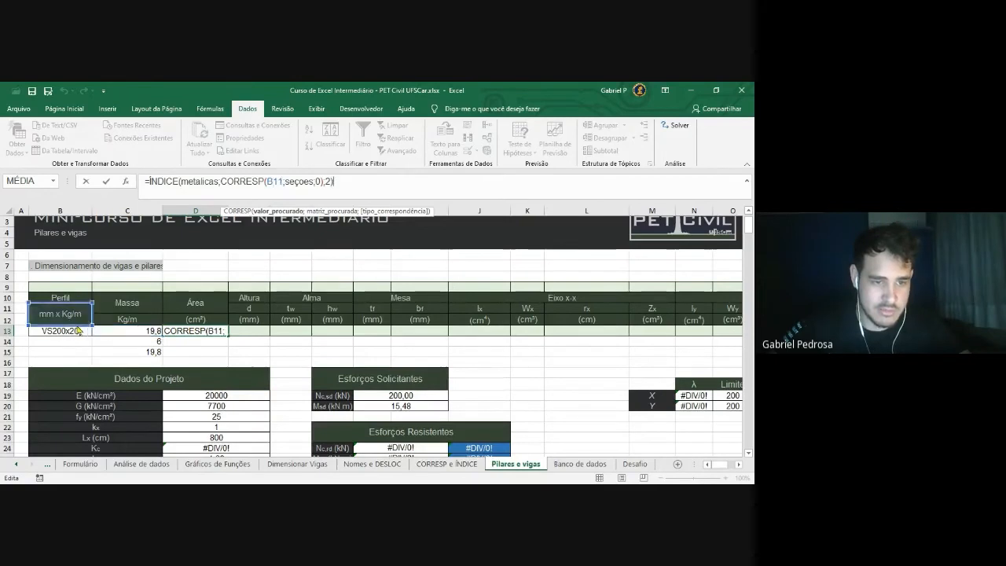
click(346, 183)
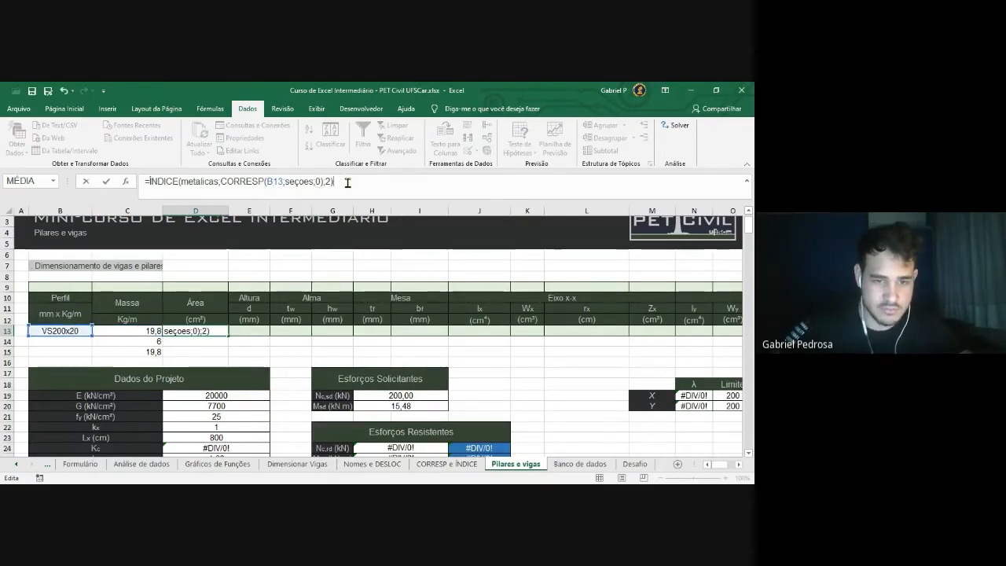
key(Return)
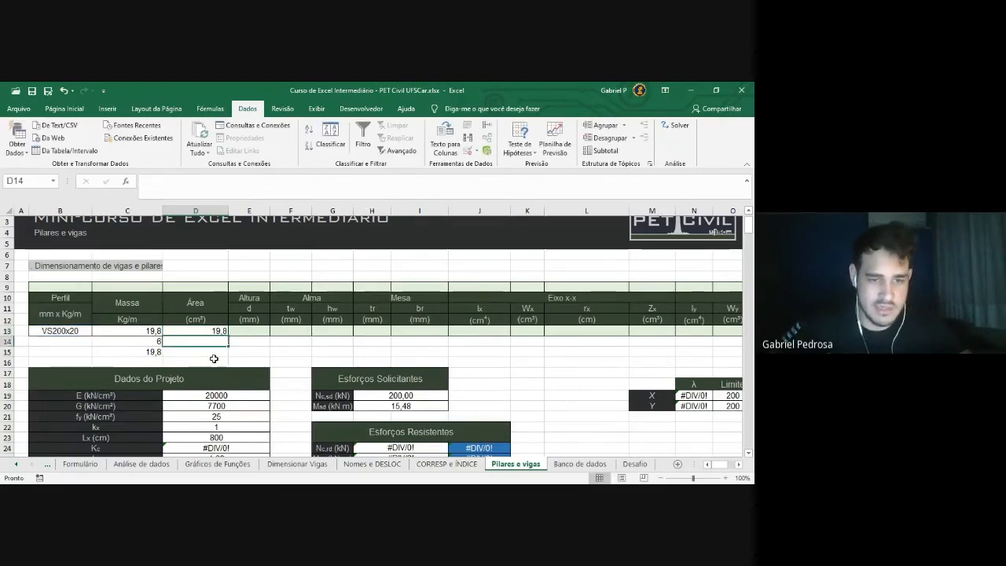
Change D13's column argument from 2 to 3 so Área returns 25,3
click(206, 333)
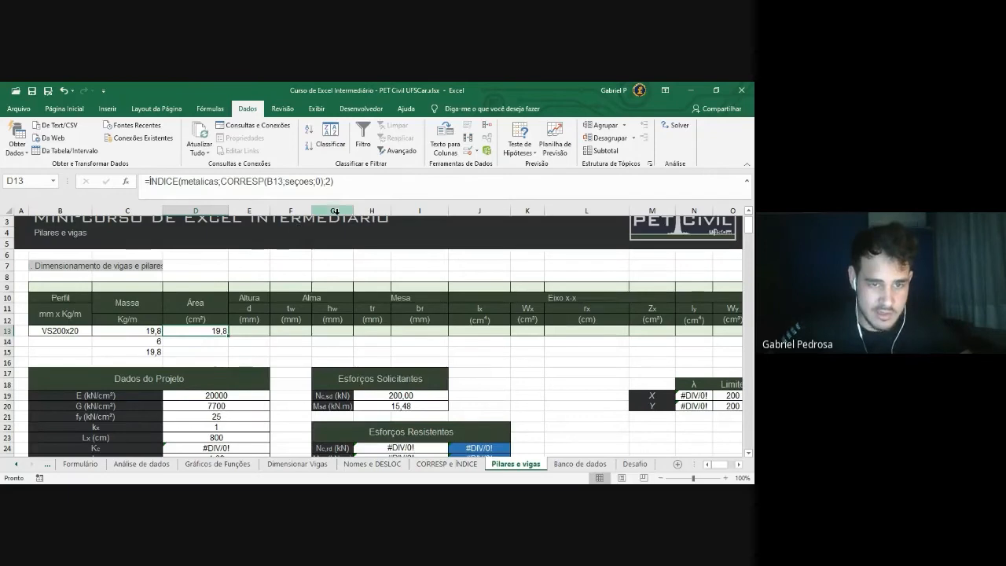
click(349, 182)
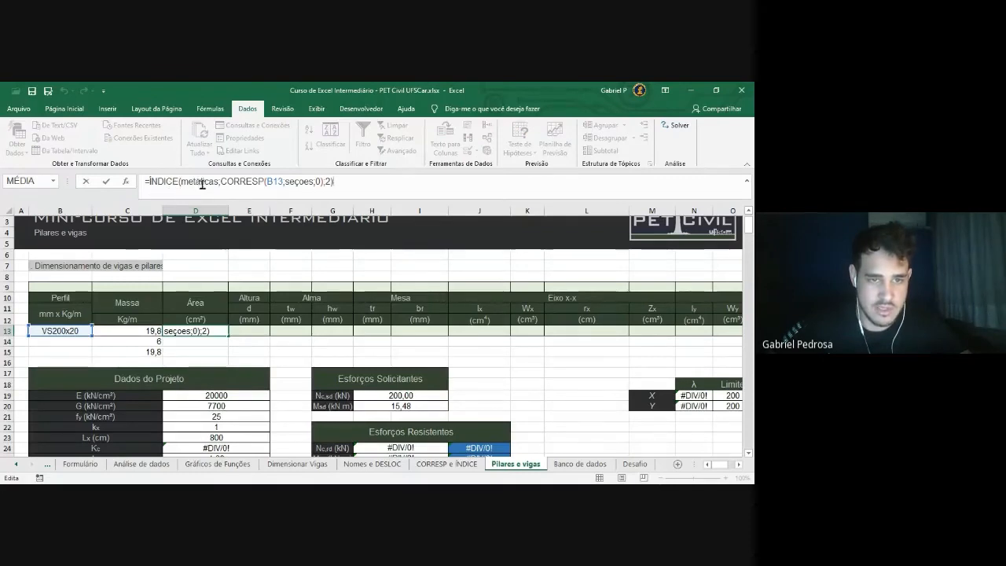
click(329, 182)
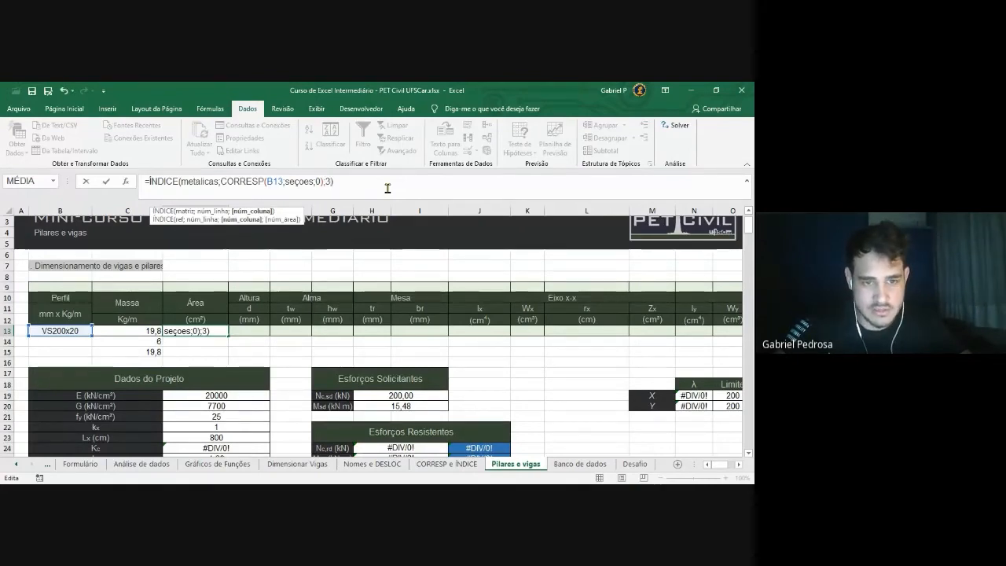
key(Return)
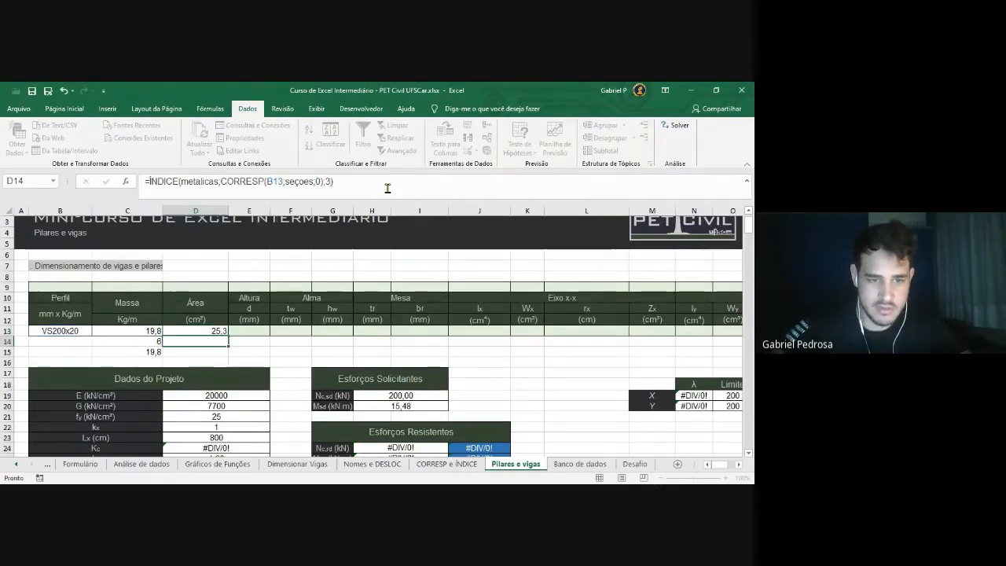
Select VS150x15 in B13 and verify Massa 15 and Área 19,1
click(87, 331)
click(96, 331)
scroll(61, 362, down, 3)
click(64, 340)
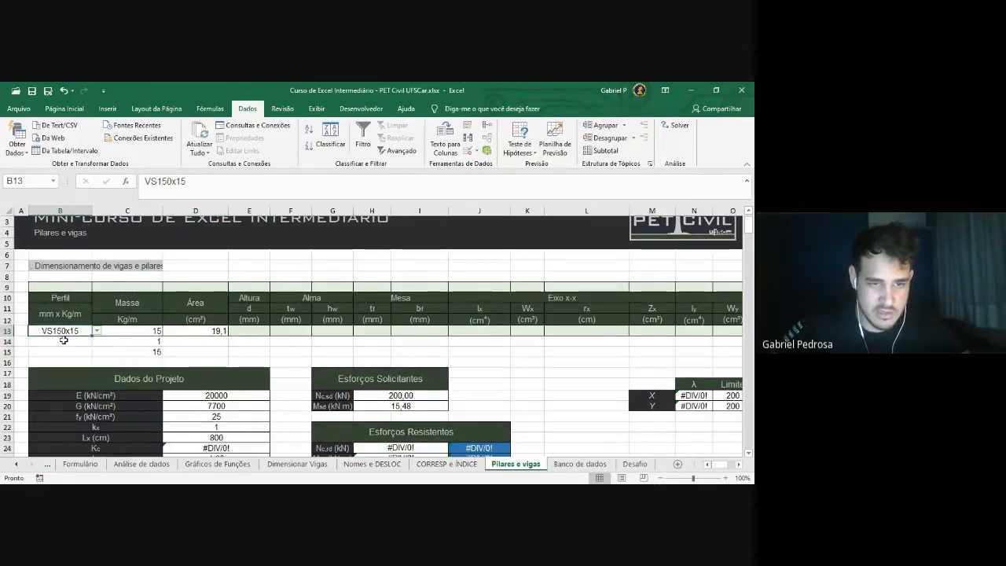
click(140, 334)
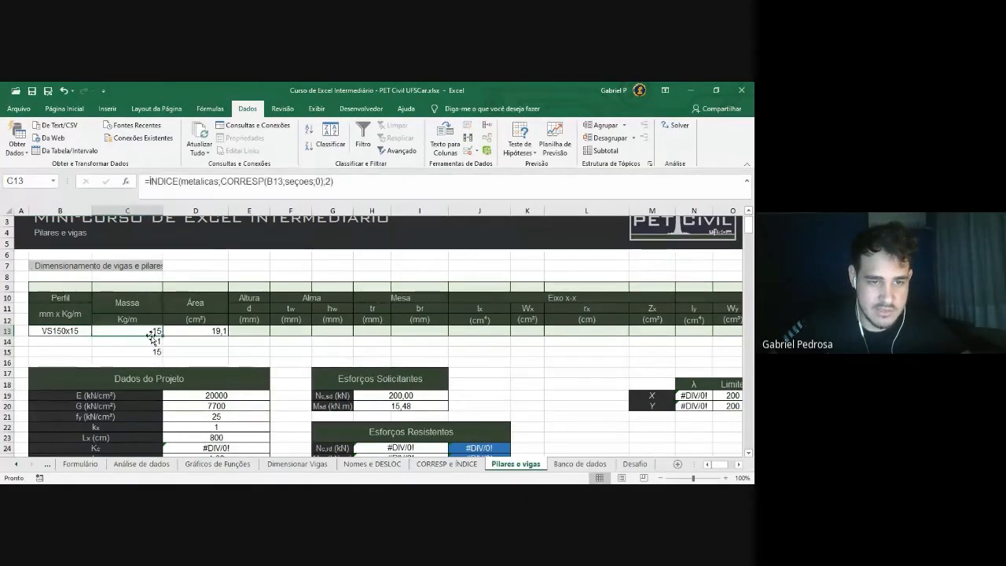
click(203, 333)
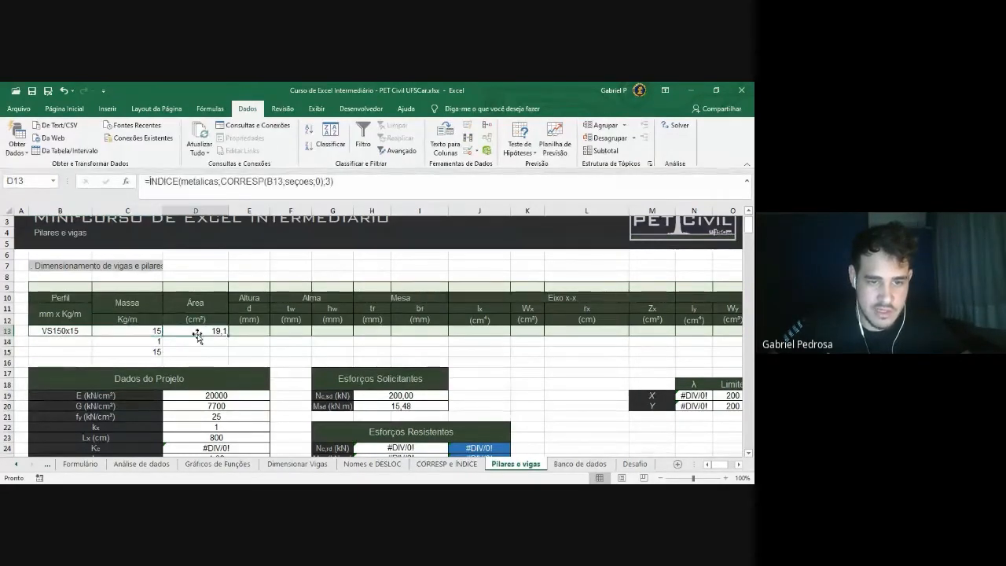
click(549, 463)
Confirm VS150x15's table values 15,0 and 19,1 in Banco de dados, then return to Pilares e vigas
click(162, 329)
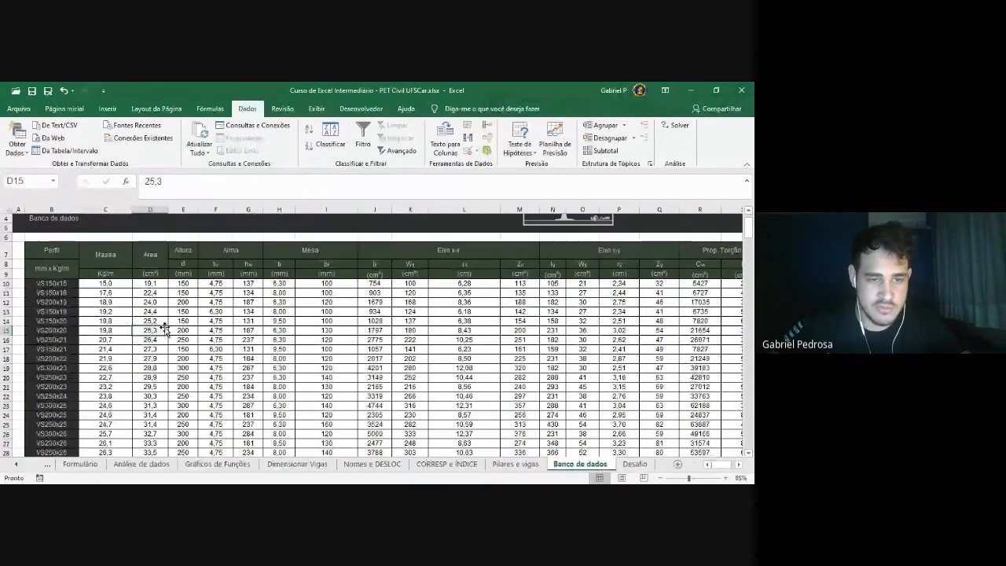
drag(51, 283, 149, 283)
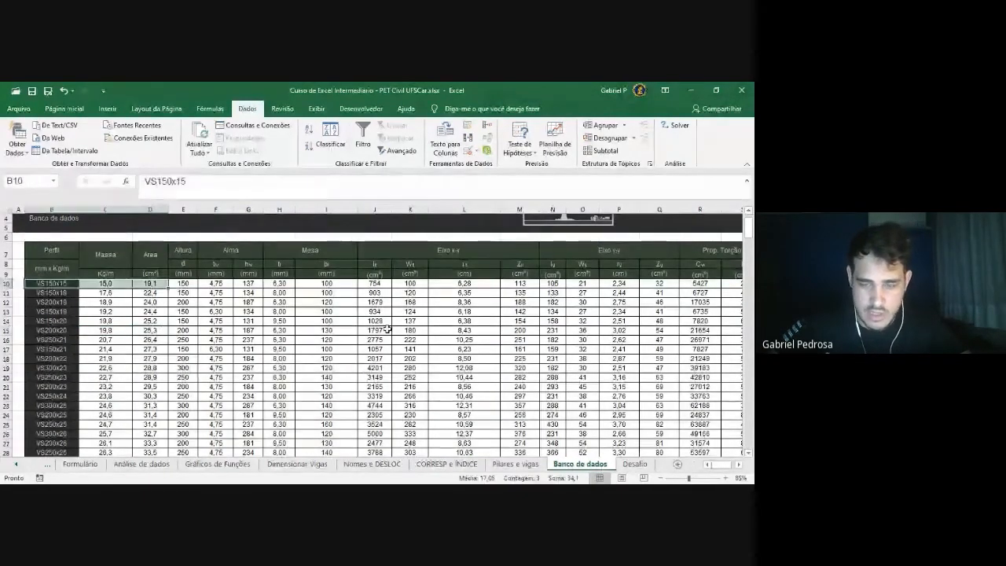
click(535, 465)
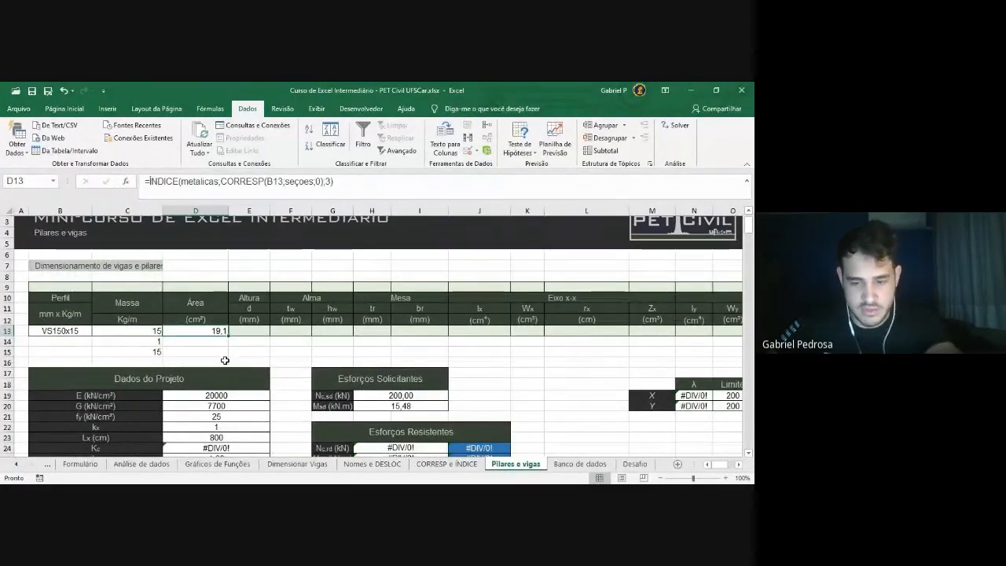
Clear D13's formula and lock C13's CORRESP lookup reference as $B$13
drag(339, 183, 110, 186)
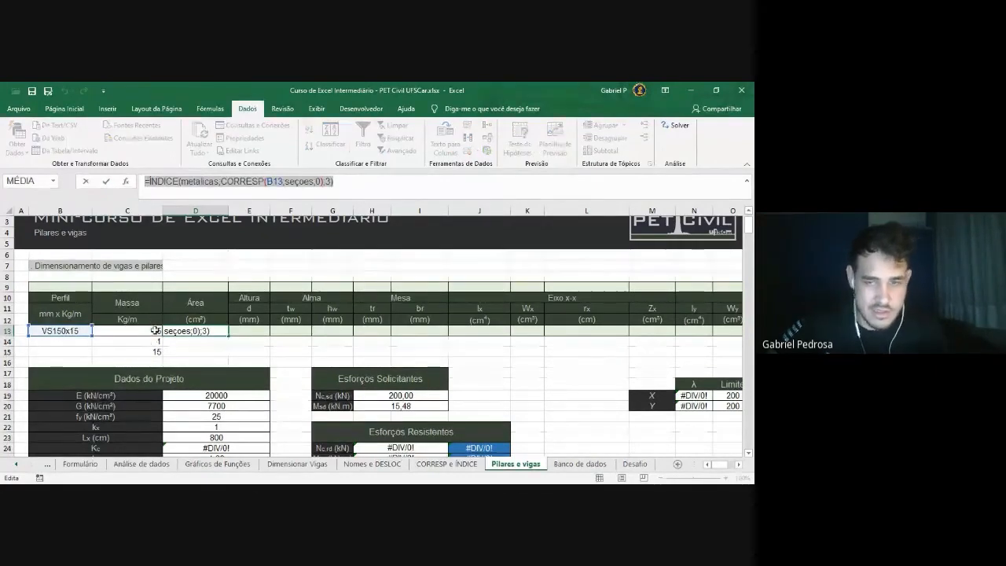
key(BackSpace)
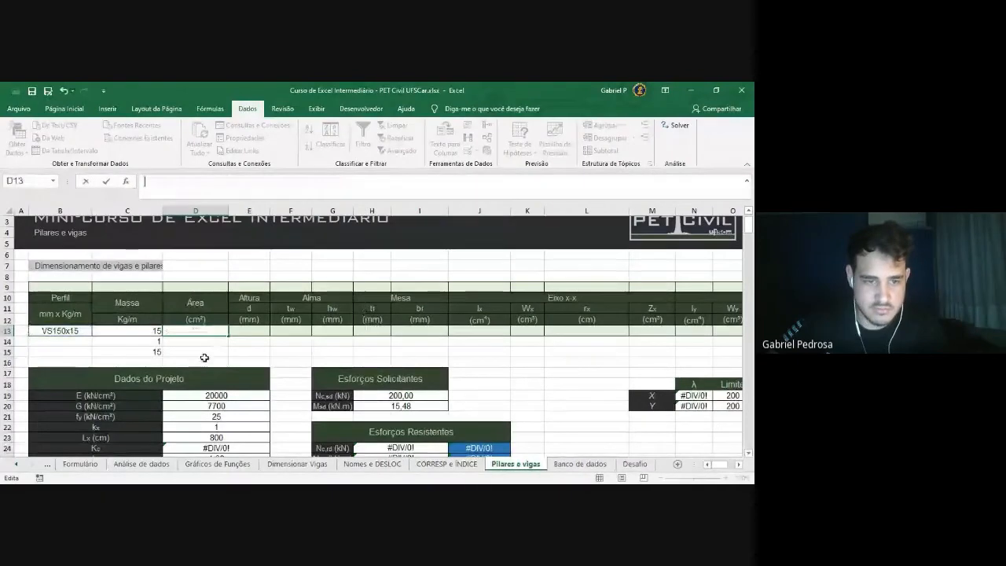
click(139, 331)
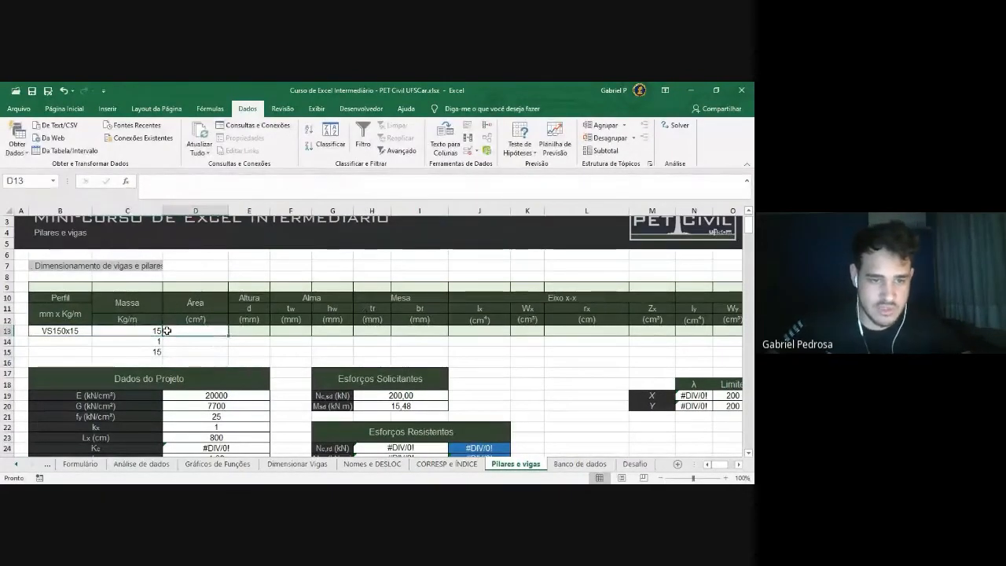
click(217, 187)
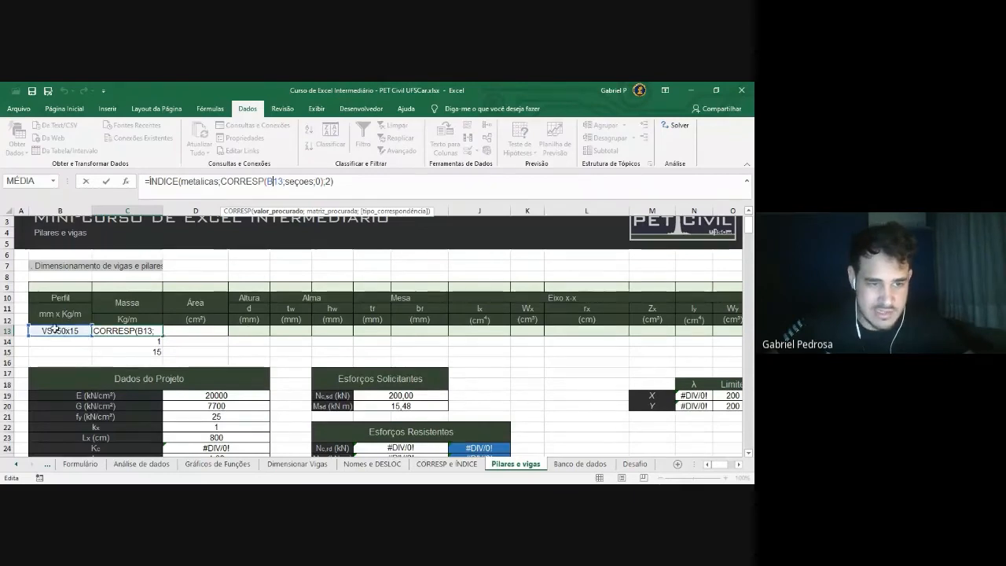
click(284, 181)
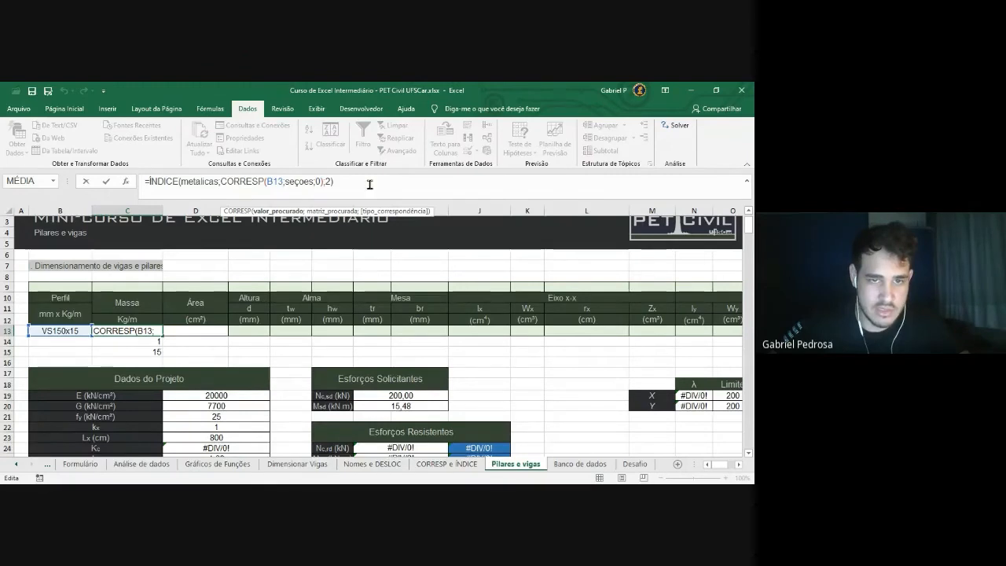
key(F4)
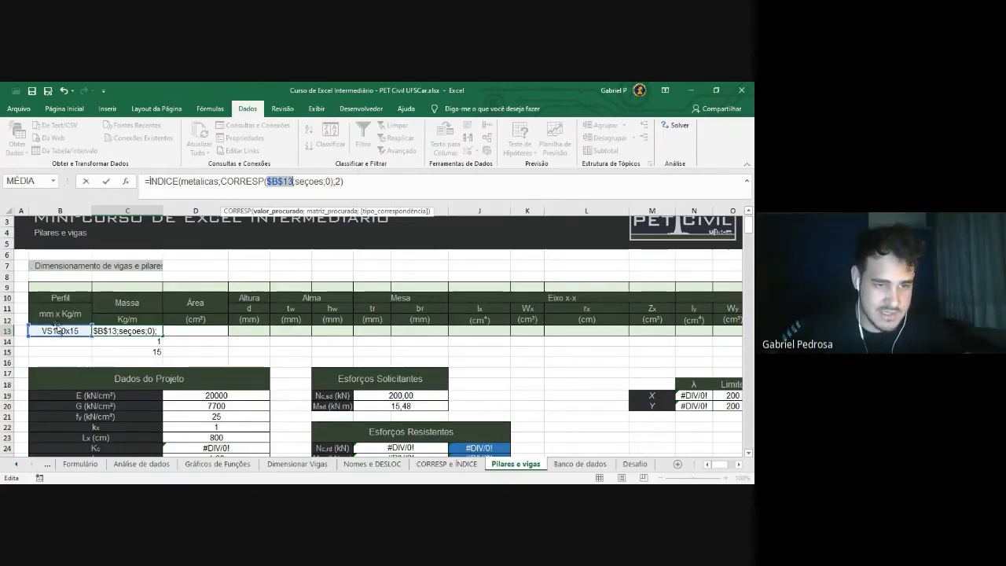
click(374, 183)
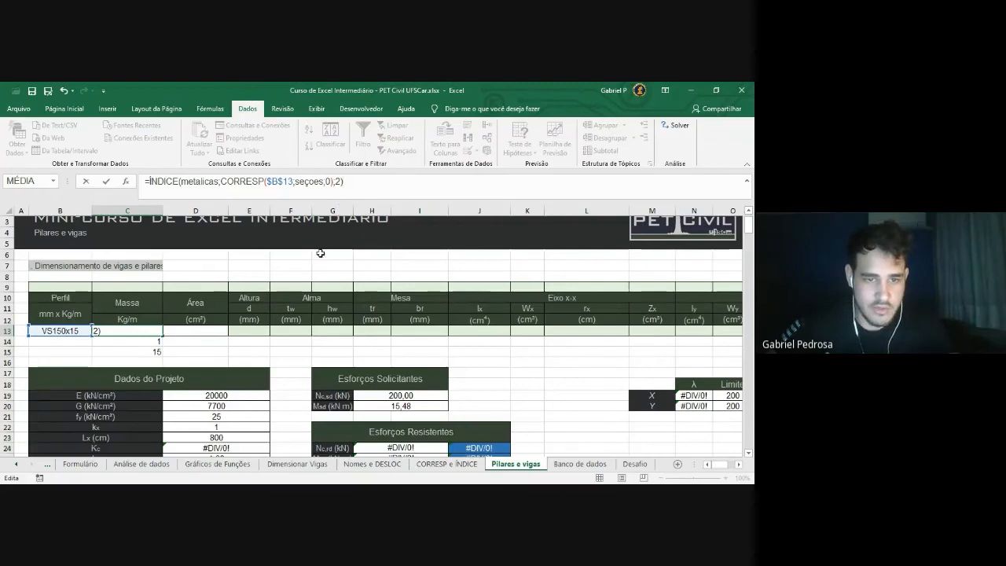
click(203, 330)
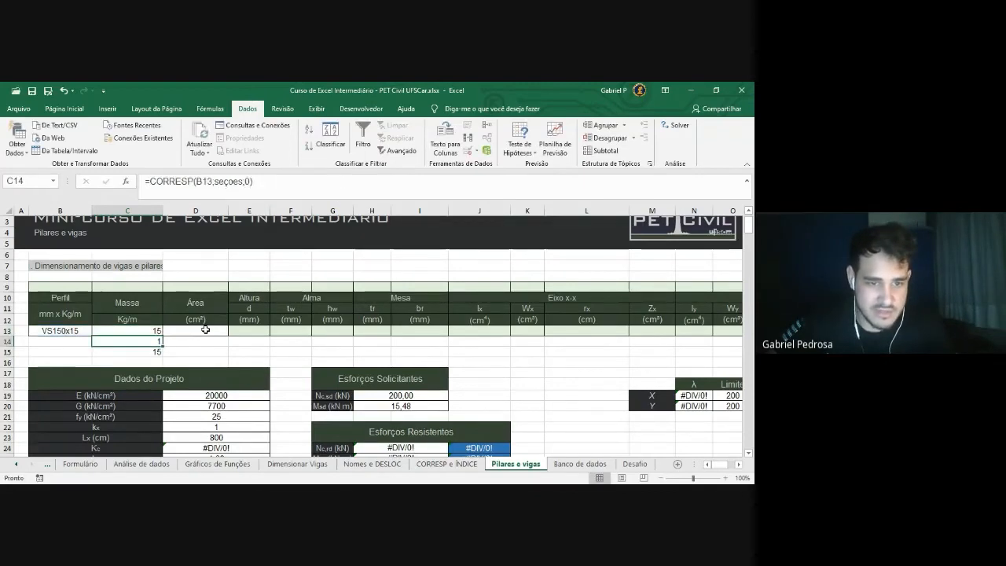
Re-confirm C13's formula, still returning 15, and select the empty D13
click(250, 331)
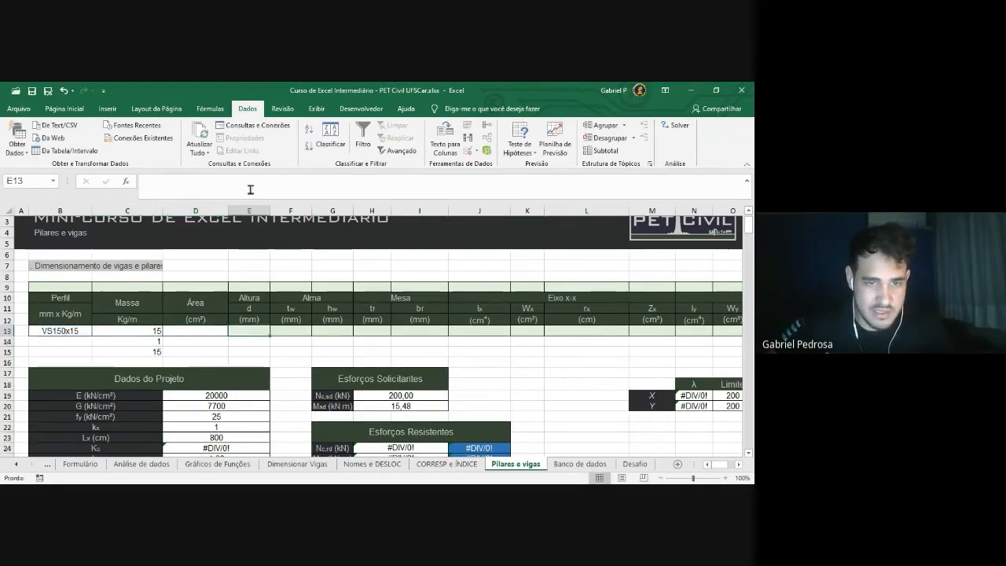
click(145, 331)
click(329, 183)
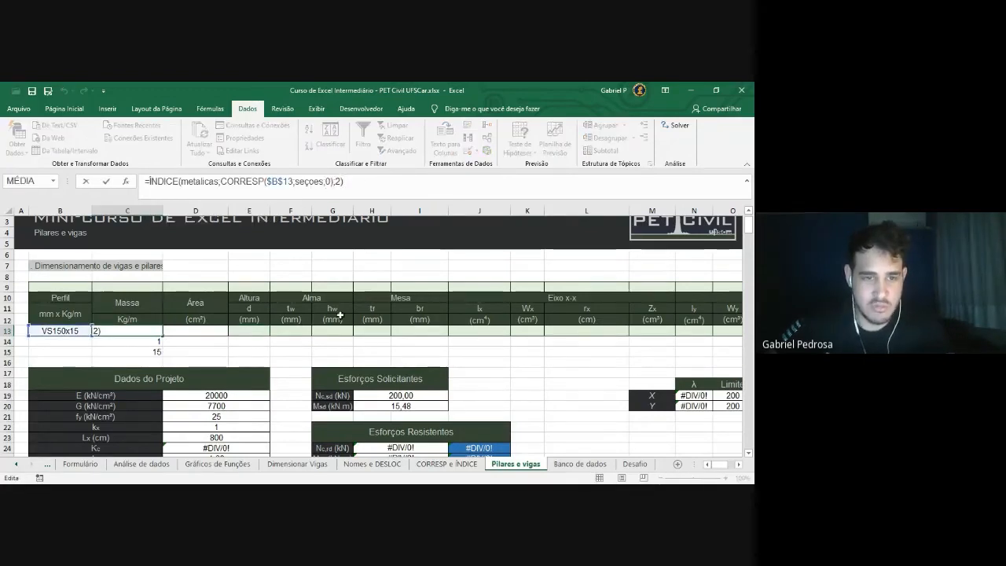
key(Return)
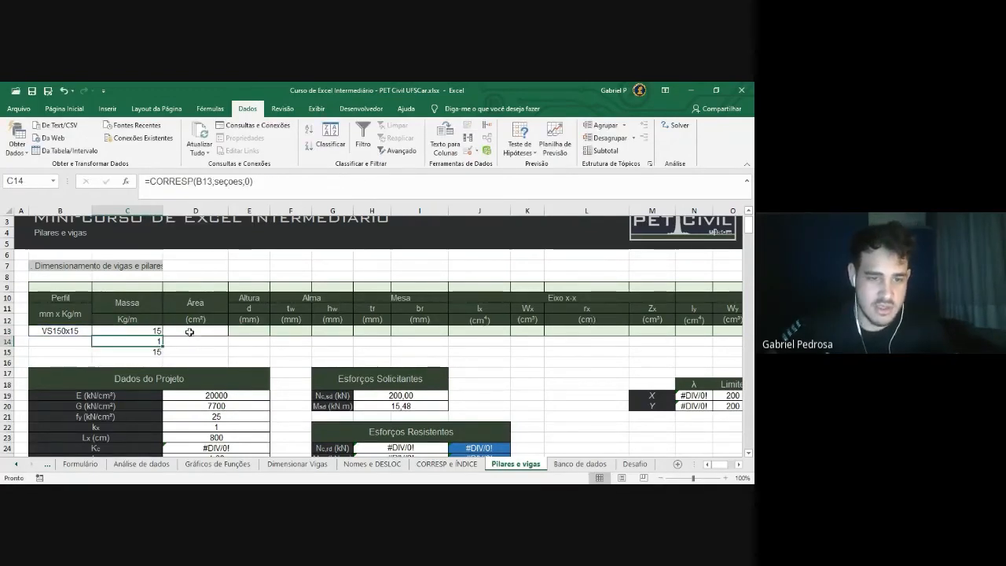
click(190, 332)
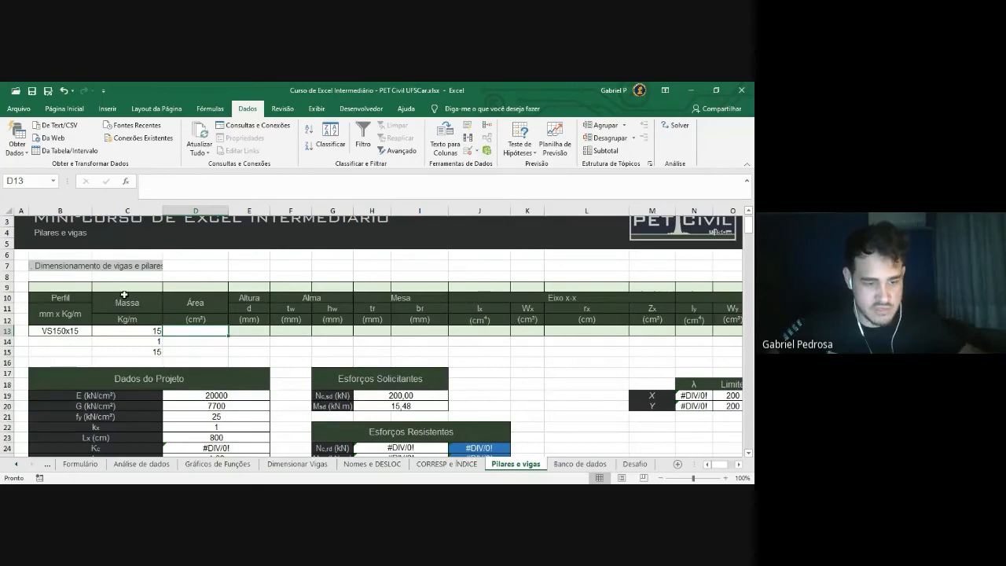
Enter 1 in B9 and 2 in C9 to start the column numbering
drag(79, 287, 225, 290)
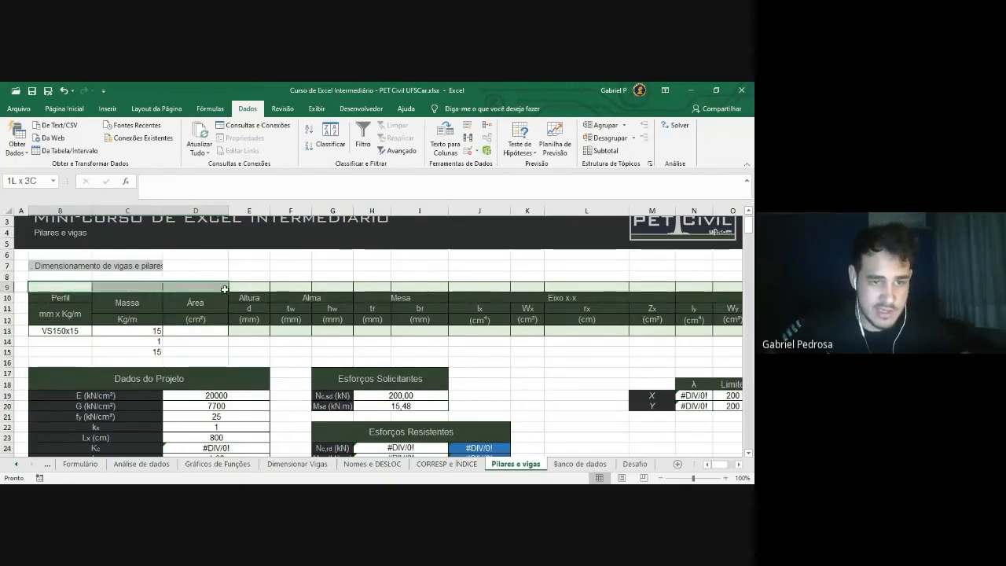
click(249, 267)
drag(87, 287, 189, 288)
click(200, 269)
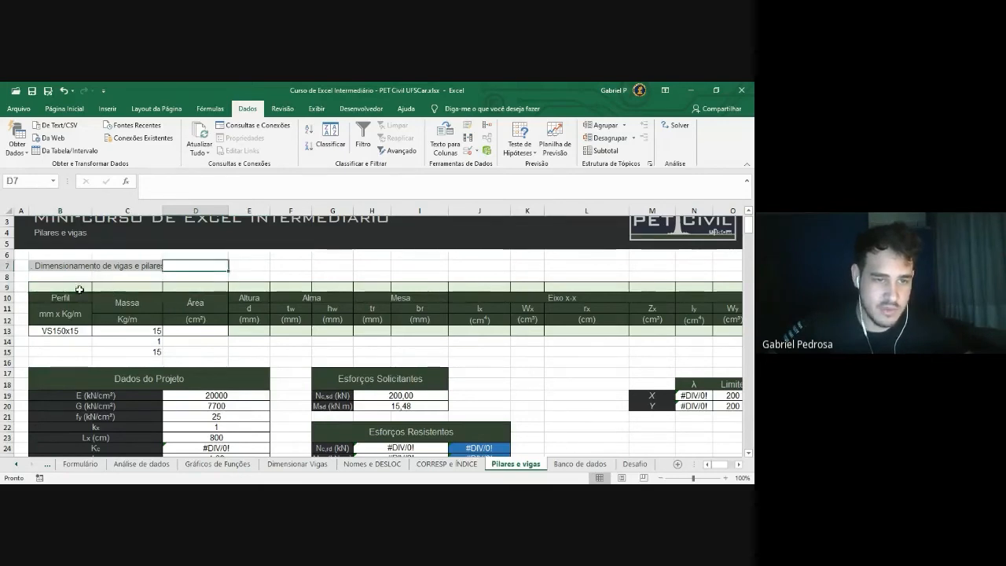
drag(79, 287, 201, 287)
text(1)
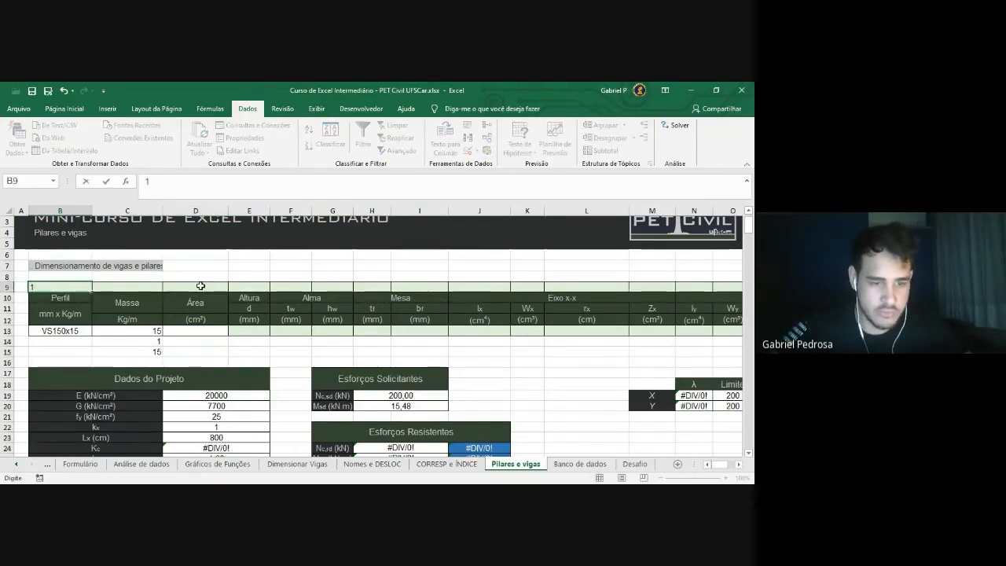
key(Return)
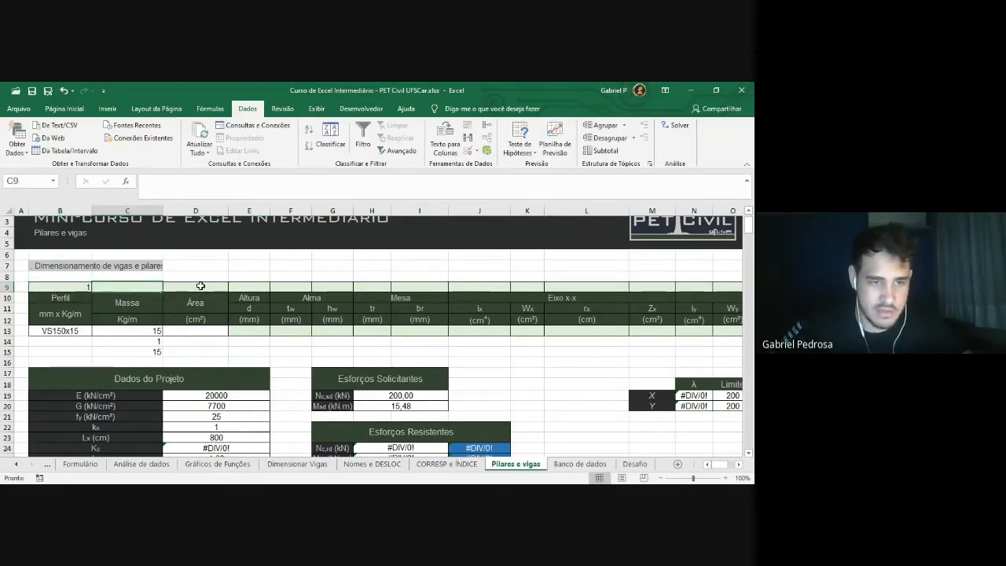
text(2)
click(249, 266)
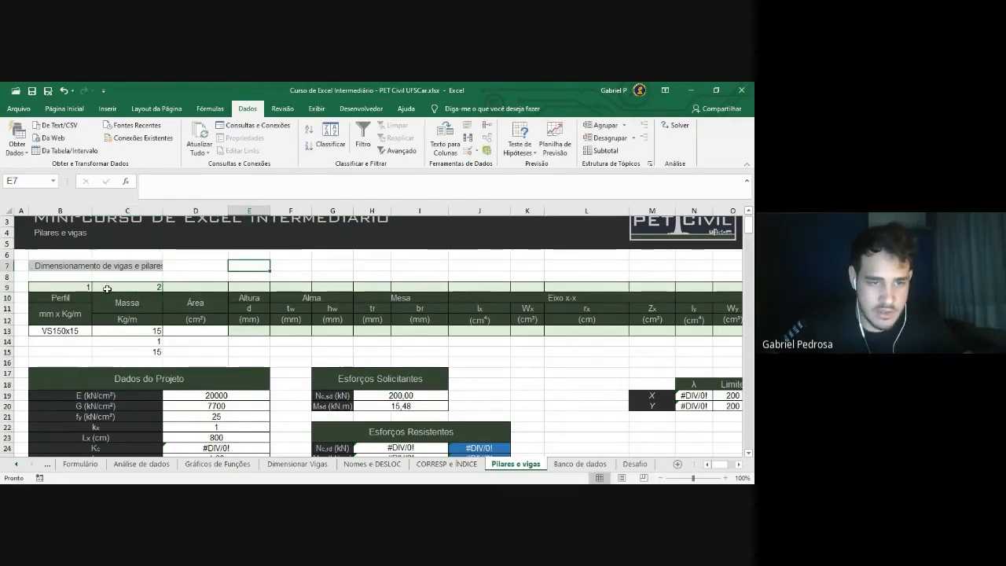
Extend the 1, 2 series from B9:C9 across row 9 through column U
drag(81, 287, 134, 288)
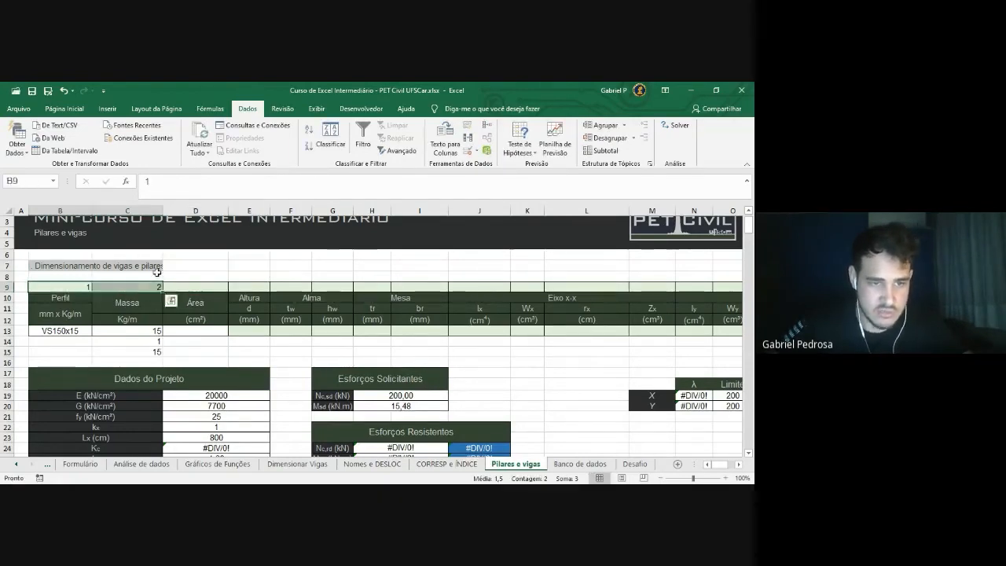
click(132, 278)
drag(72, 288, 143, 287)
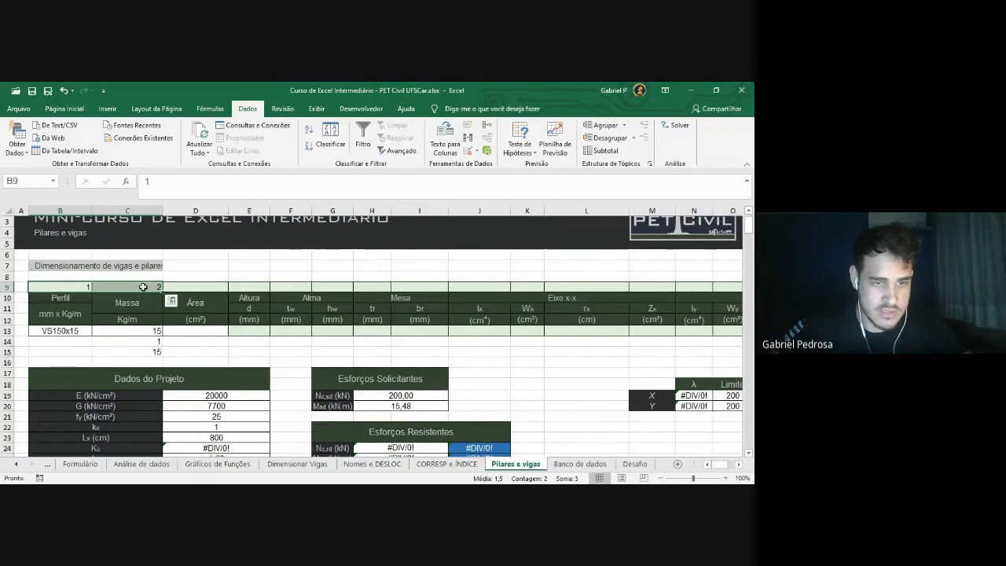
drag(163, 291, 671, 290)
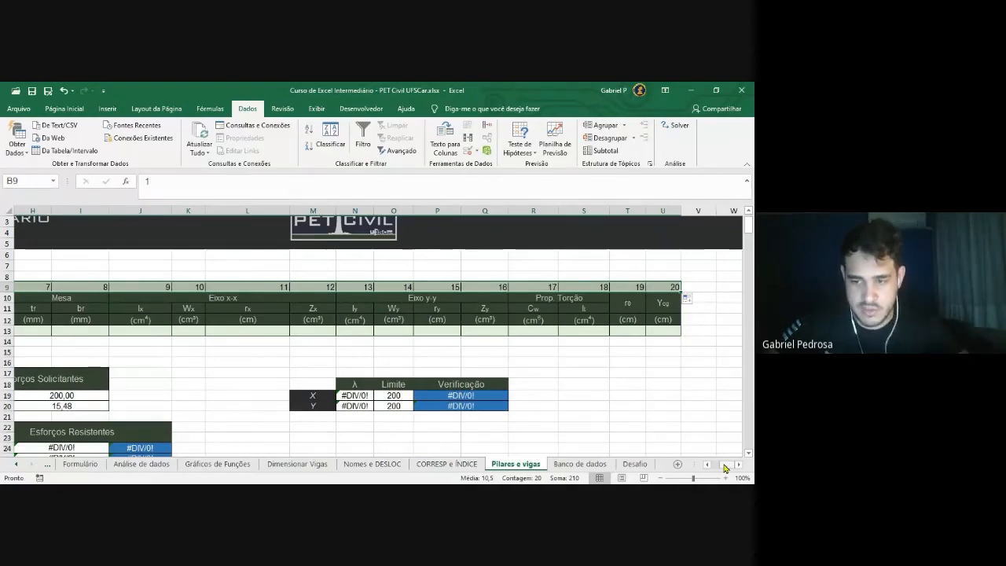
scroll(725, 468, left, 5)
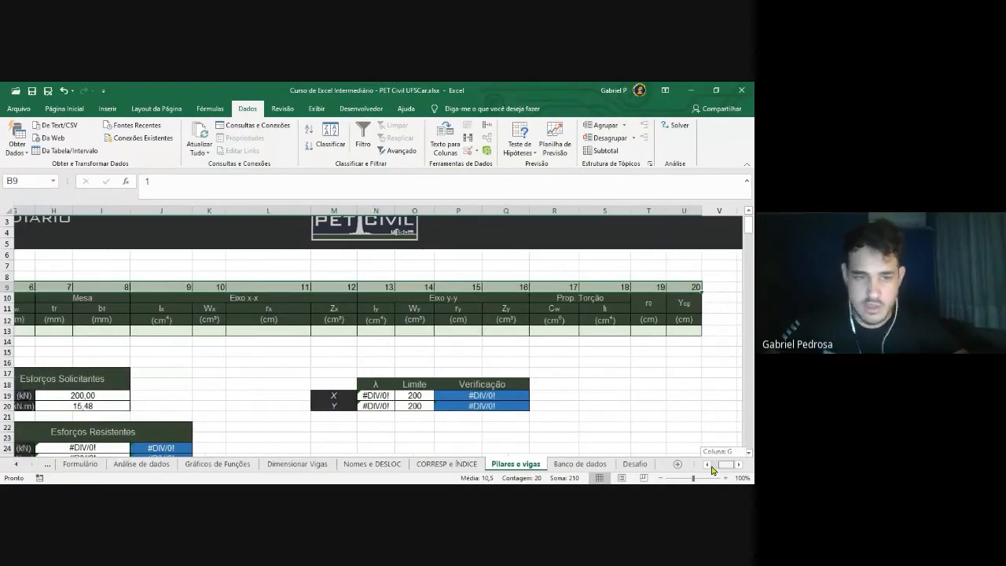
drag(89, 287, 129, 288)
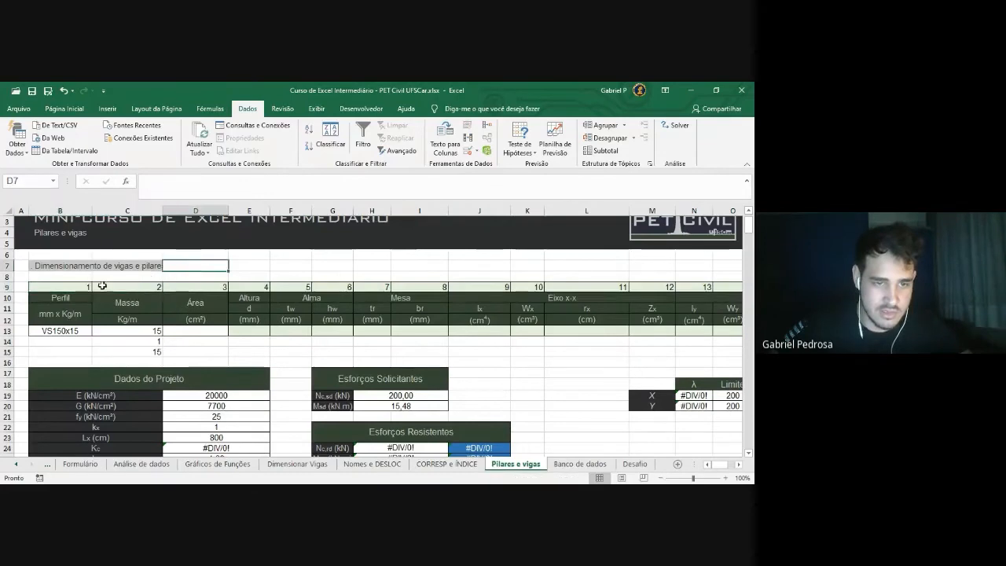
click(138, 288)
drag(79, 287, 227, 290)
click(245, 266)
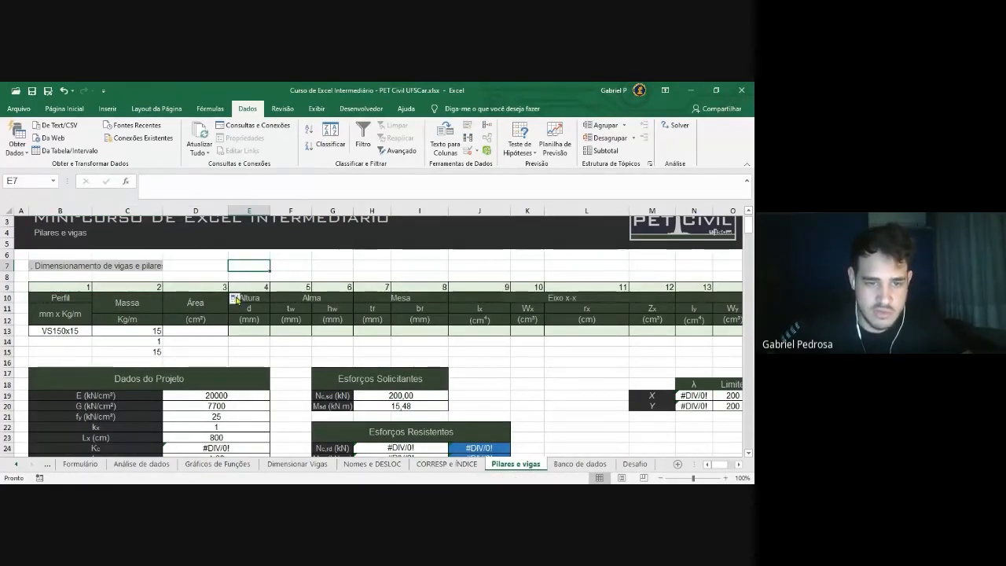
Replace C13's fixed column number 2 with a reference to C9
click(142, 335)
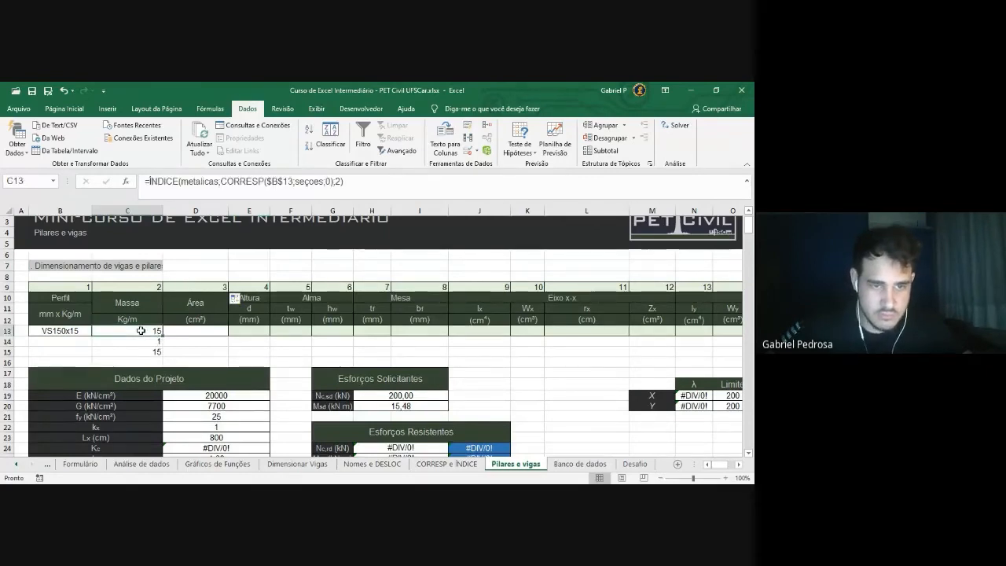
click(342, 183)
key(BackSpace)
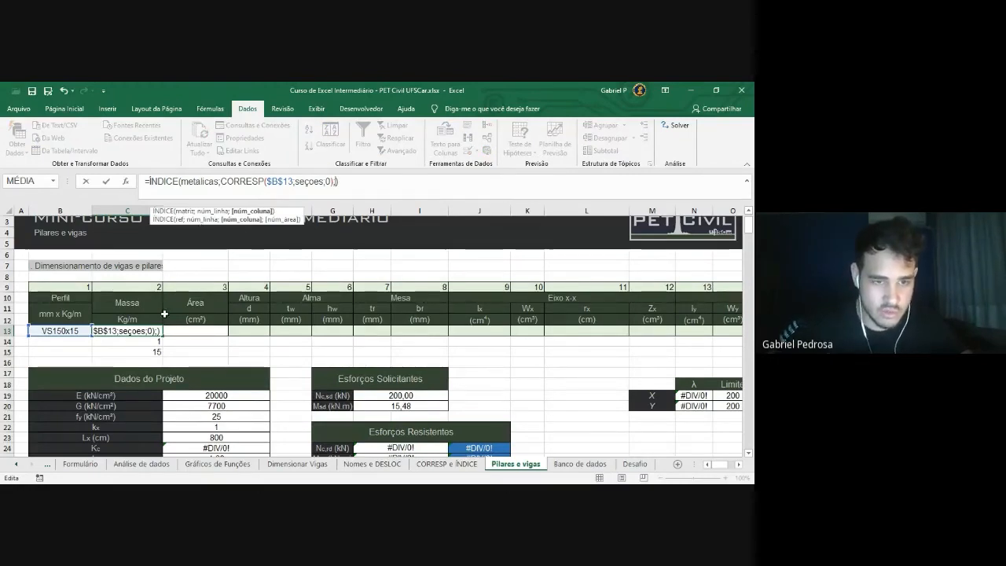
click(140, 288)
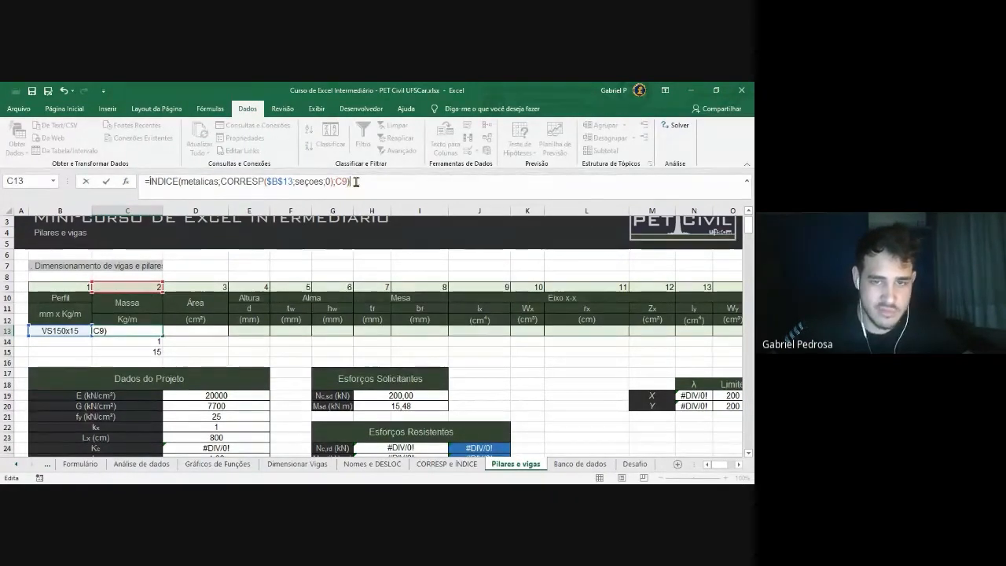
key(Return)
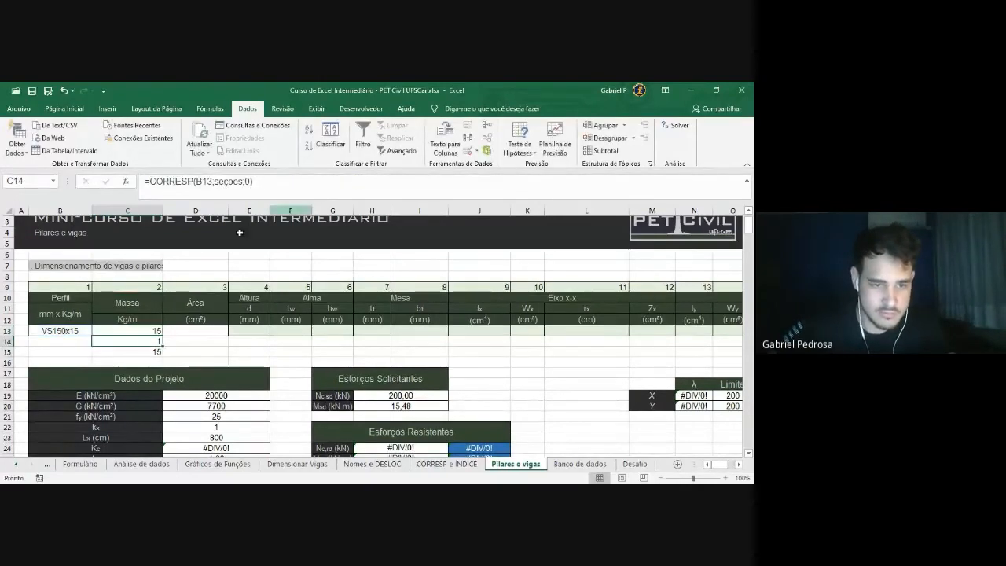
click(146, 331)
double_click(149, 331)
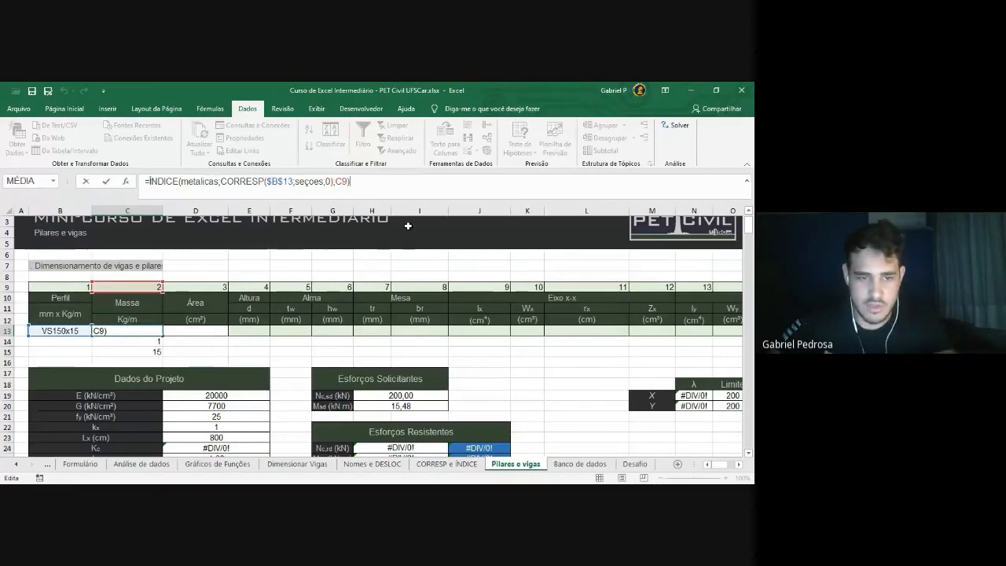
key(Return)
Fill the C13 lookup across row 13 through column U, checking D13 uses D9
click(154, 330)
drag(163, 334, 226, 334)
double_click(218, 331)
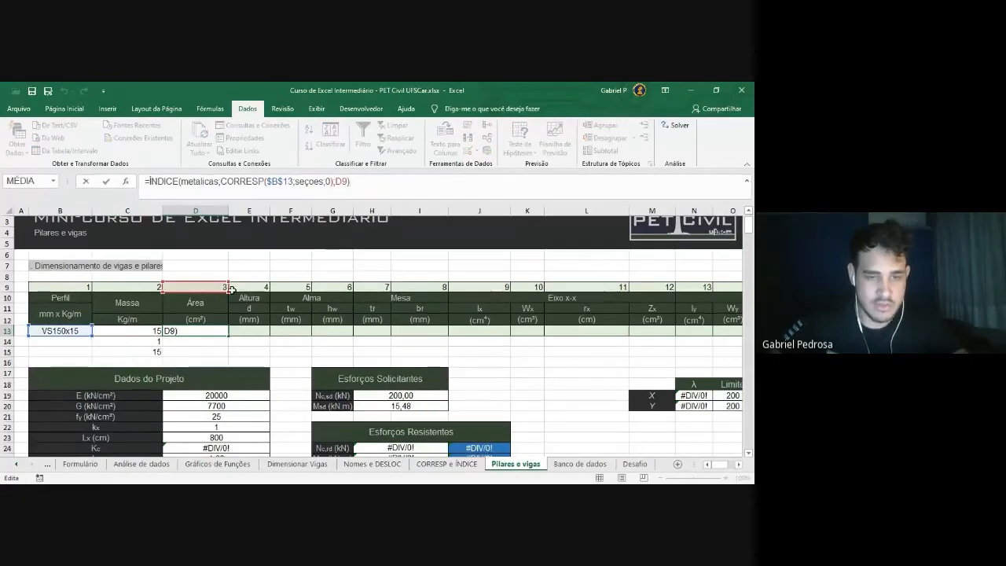
key(Escape)
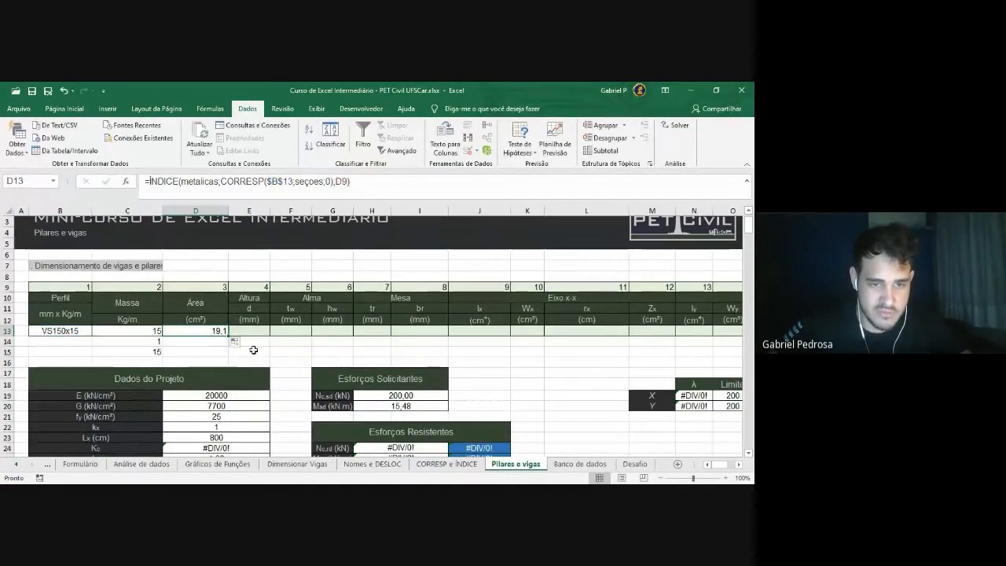
drag(226, 337, 671, 334)
click(602, 353)
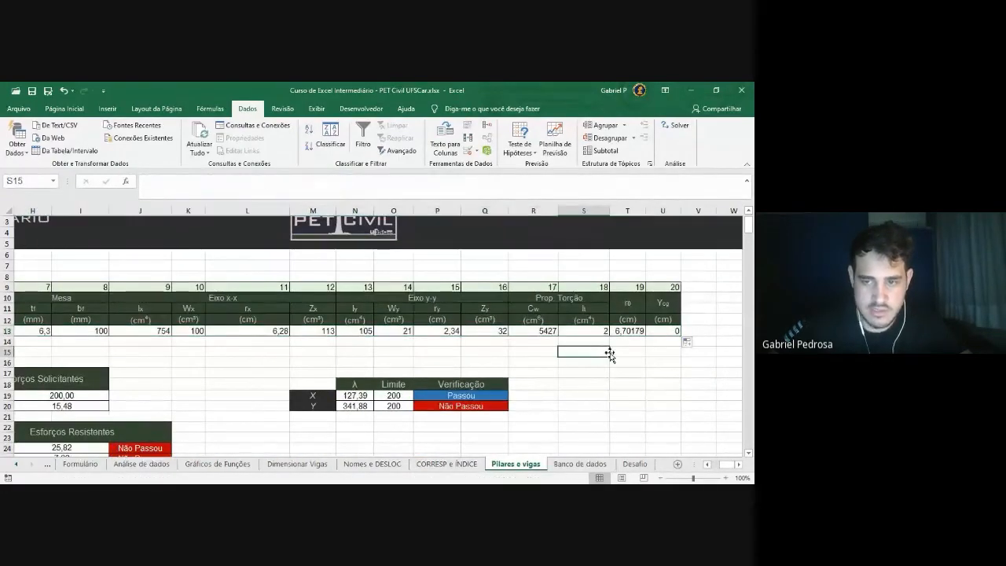
Switch the B13 profile to VS200x20 and review the refilled row 13 results C13 to M13
drag(727, 466, 714, 467)
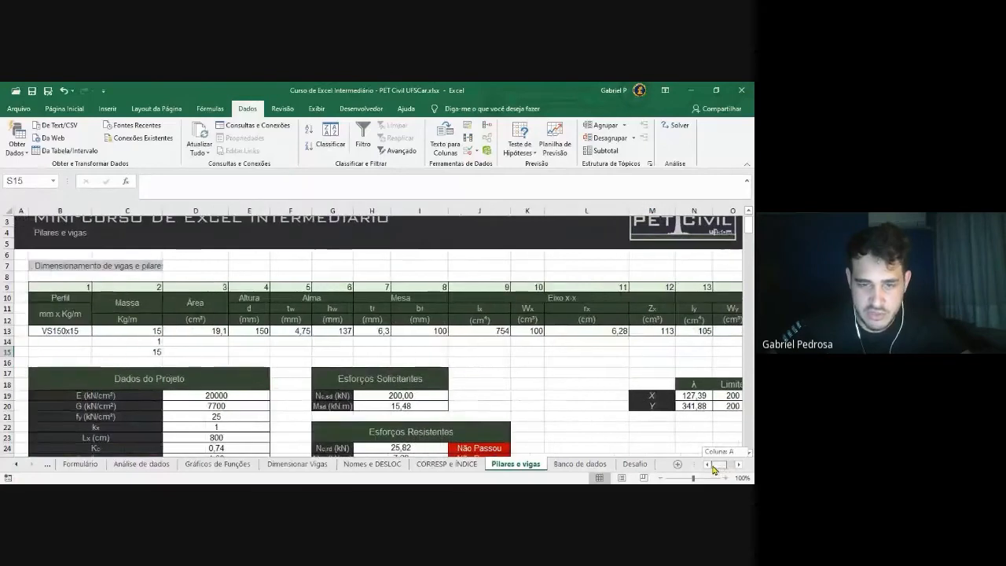
click(77, 333)
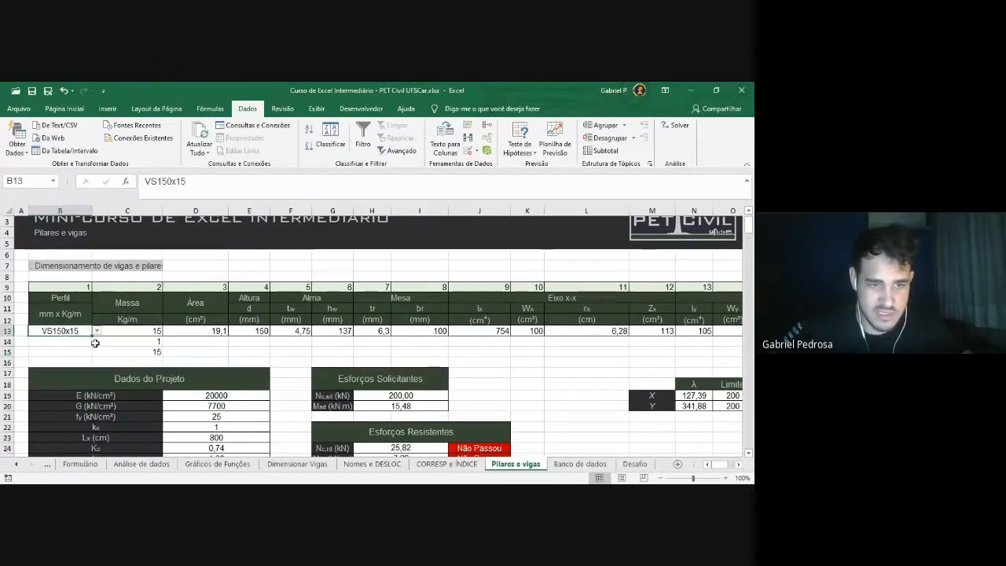
click(96, 331)
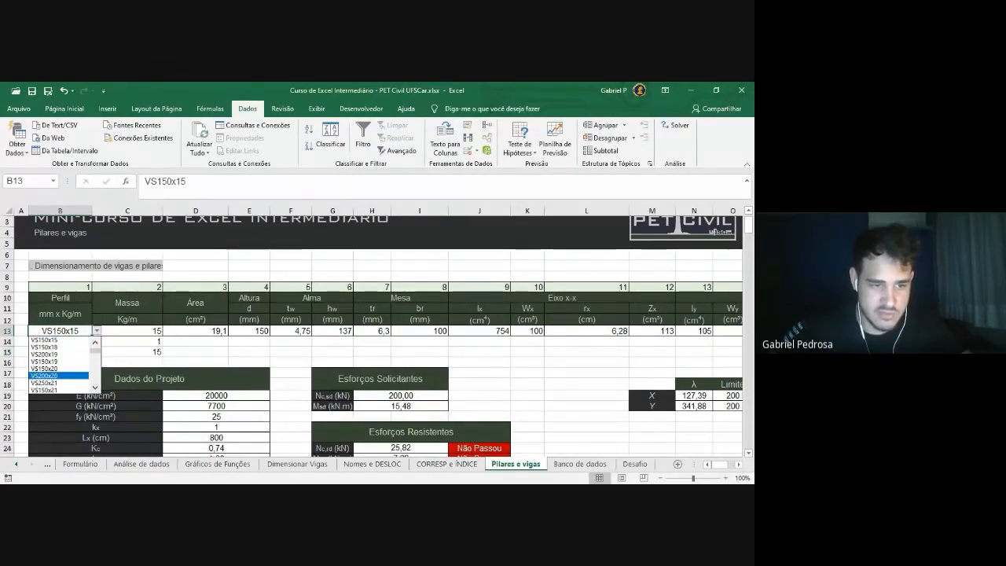
click(43, 375)
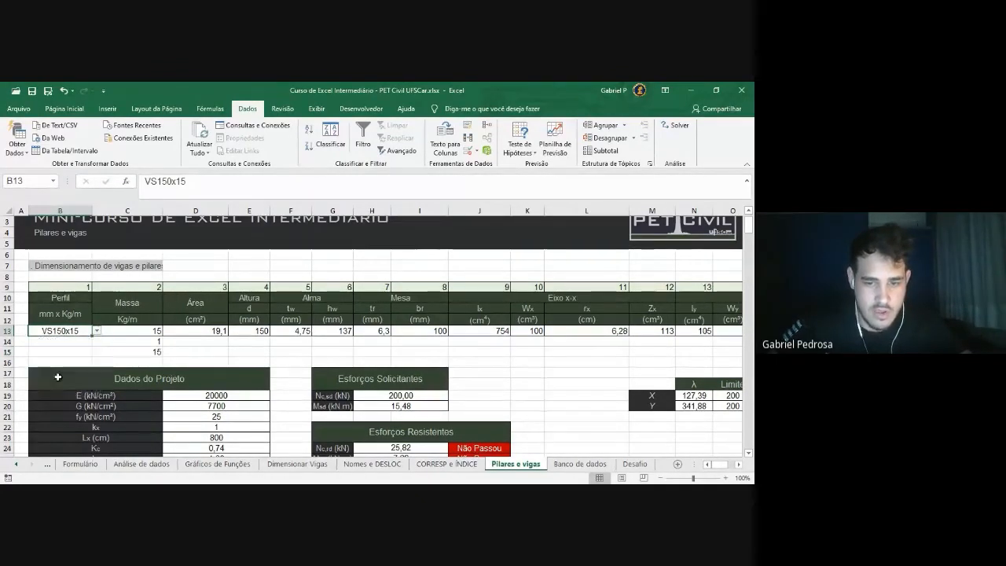
drag(125, 331, 191, 330)
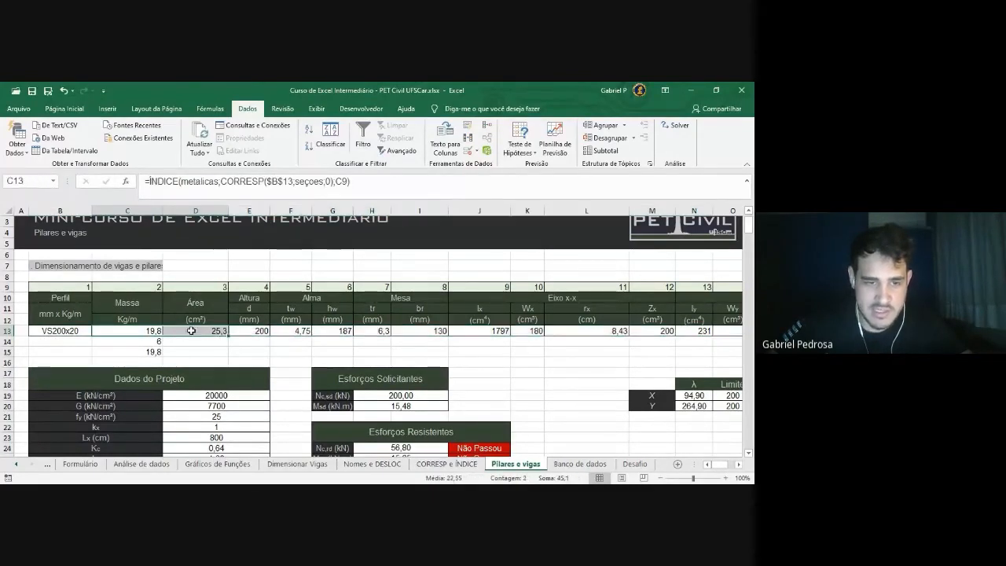
click(479, 373)
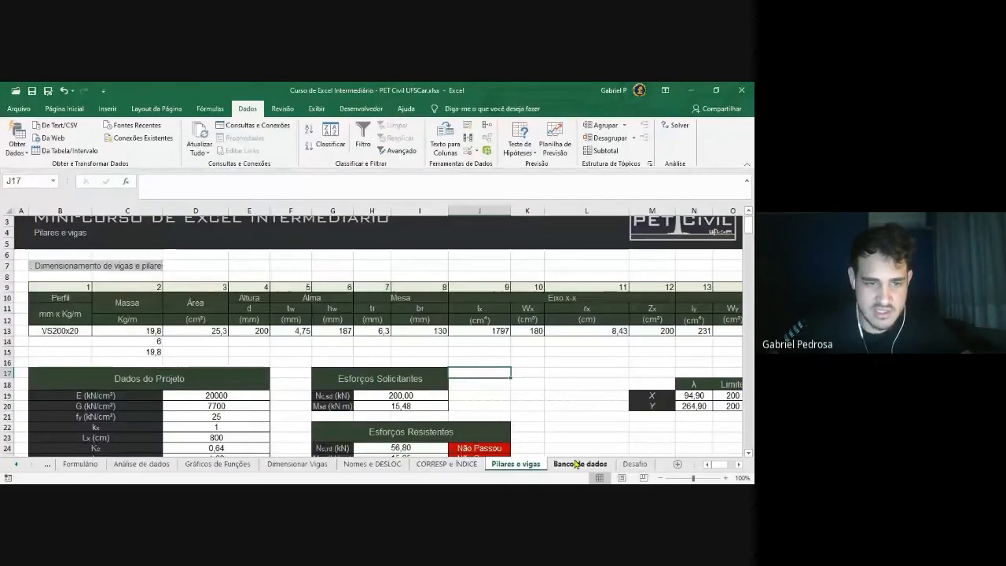
Check the VS200x20 row and its Cw value in Banco de dados, then return to Pilares e vigas
click(581, 464)
drag(53, 331, 707, 331)
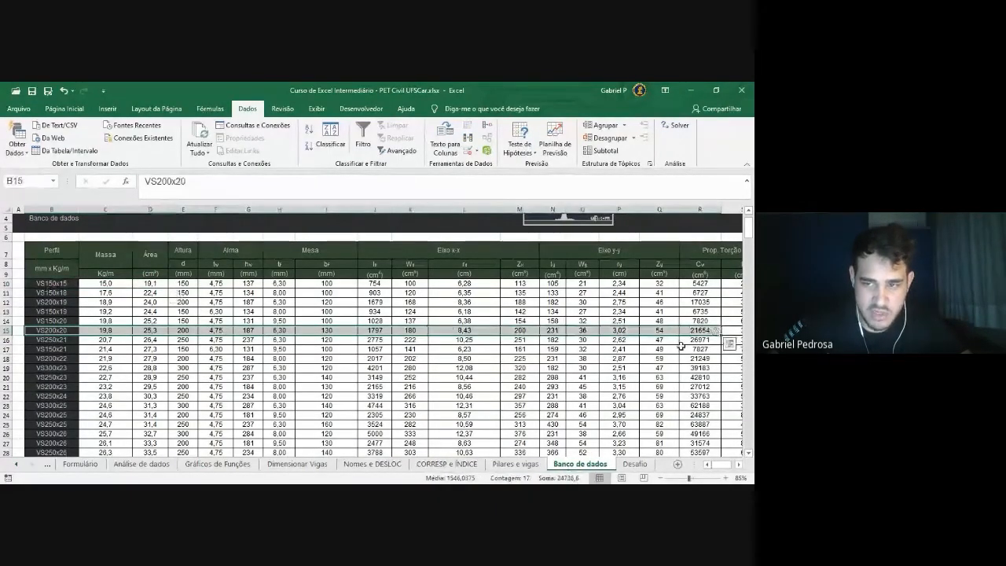
click(702, 331)
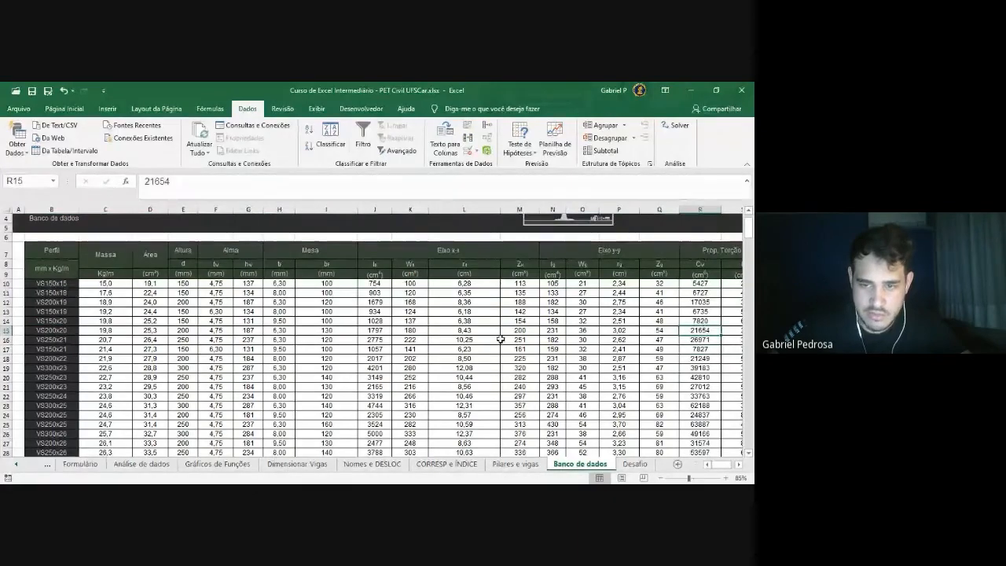
click(516, 464)
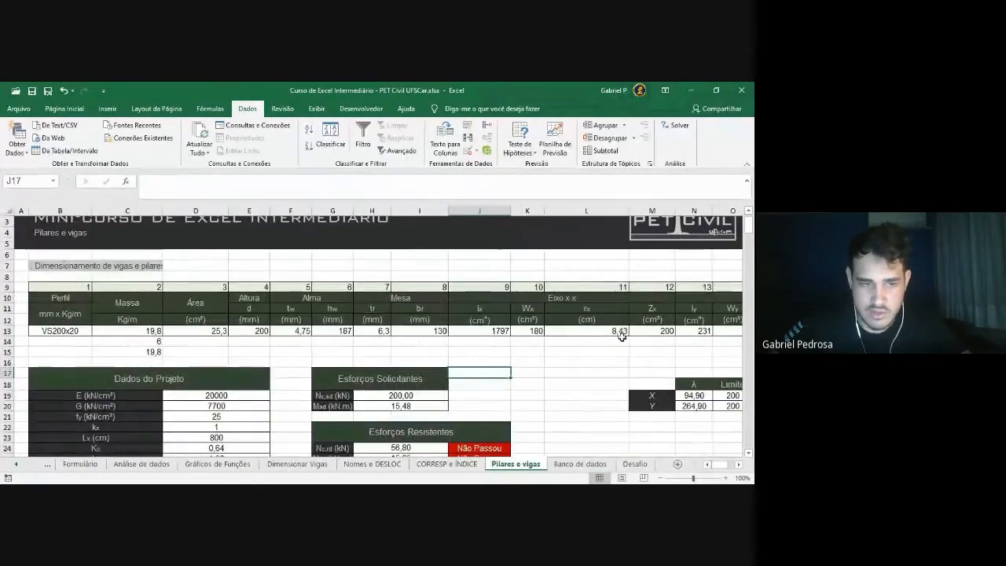
Inspect the lookup formula in cell R13 and scroll through the sheet
click(79, 331)
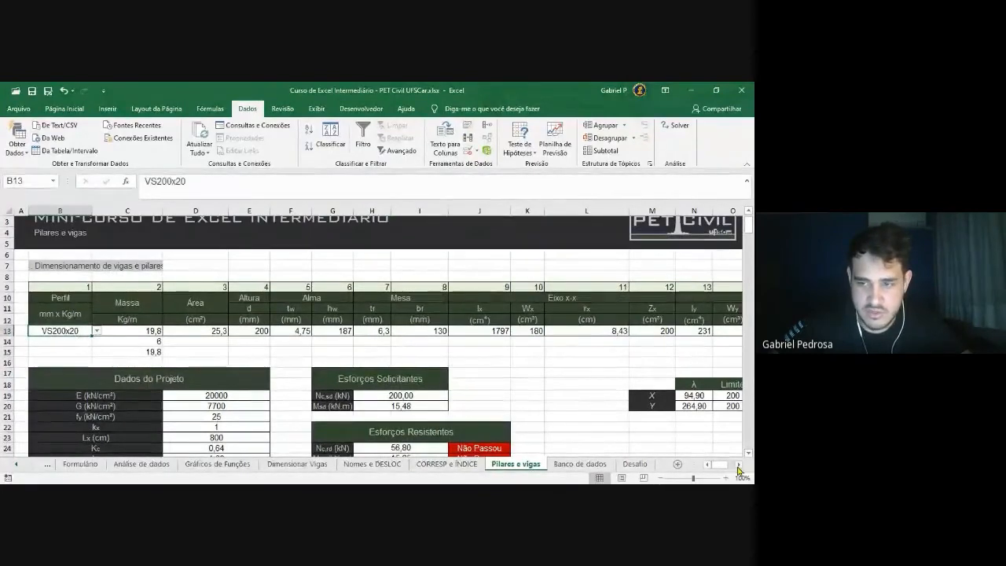
click(739, 463)
click(629, 333)
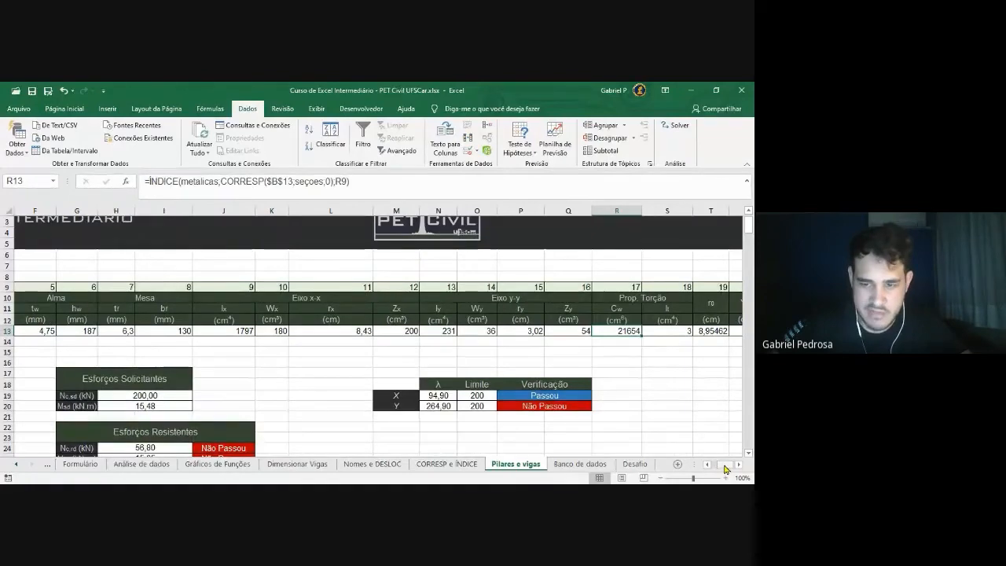
drag(727, 468, 711, 466)
click(499, 387)
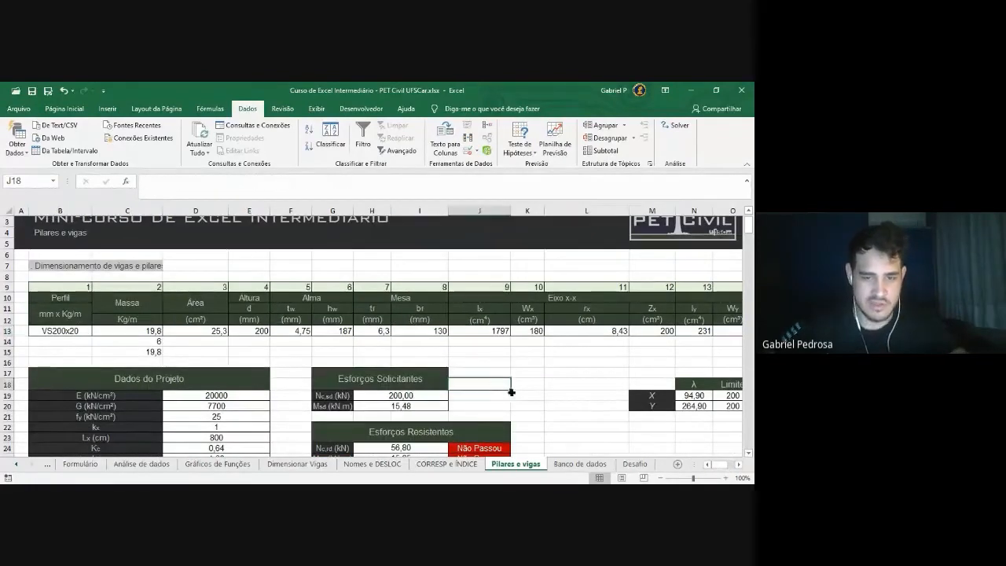
scroll(515, 394, down, 1)
scroll(535, 403, down, 2)
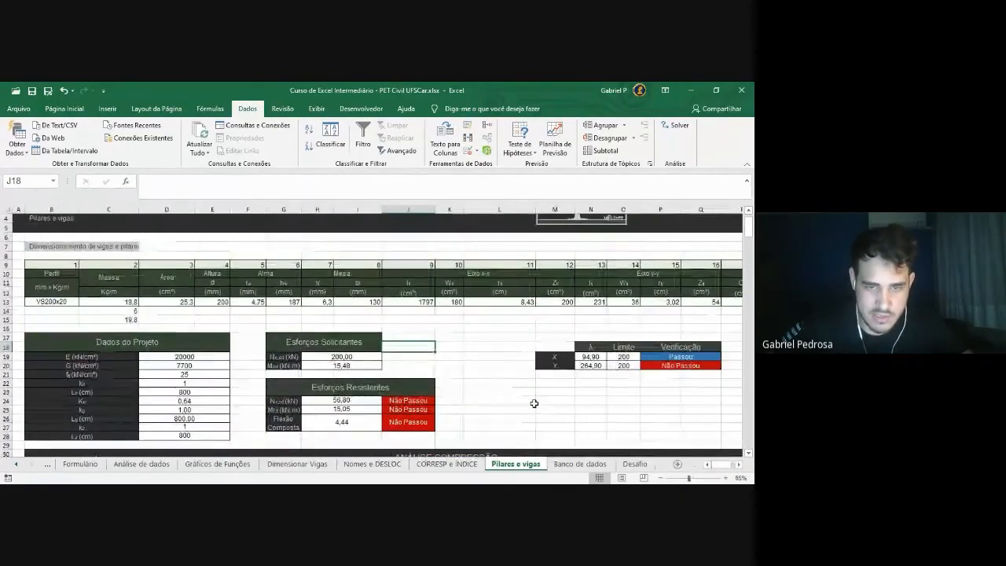
scroll(530, 407, up, 1)
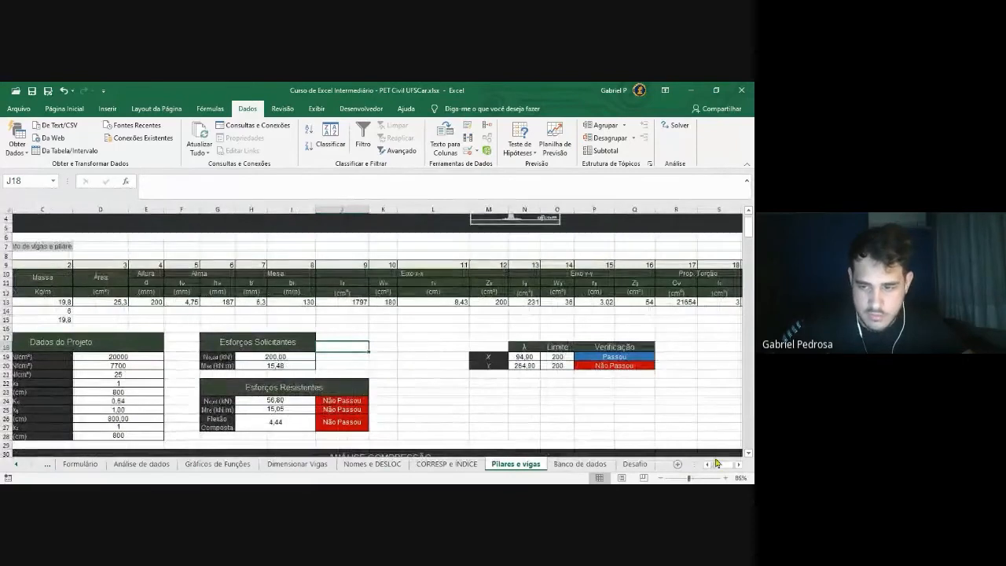
drag(725, 466, 711, 467)
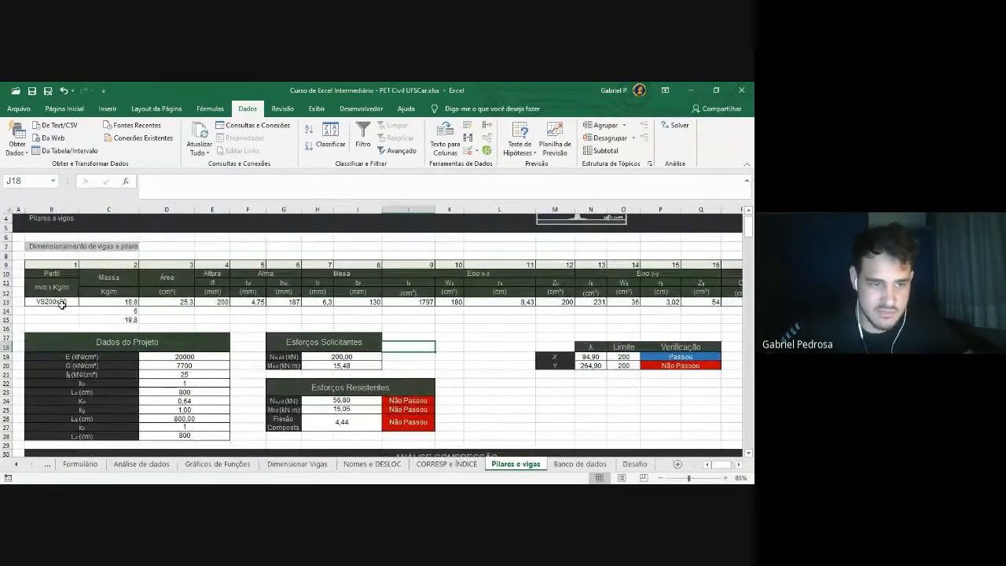
Try the VS150x15 profile in B13 and review the Dados do Projeto values
click(64, 302)
click(82, 302)
scroll(53, 315, up, 2)
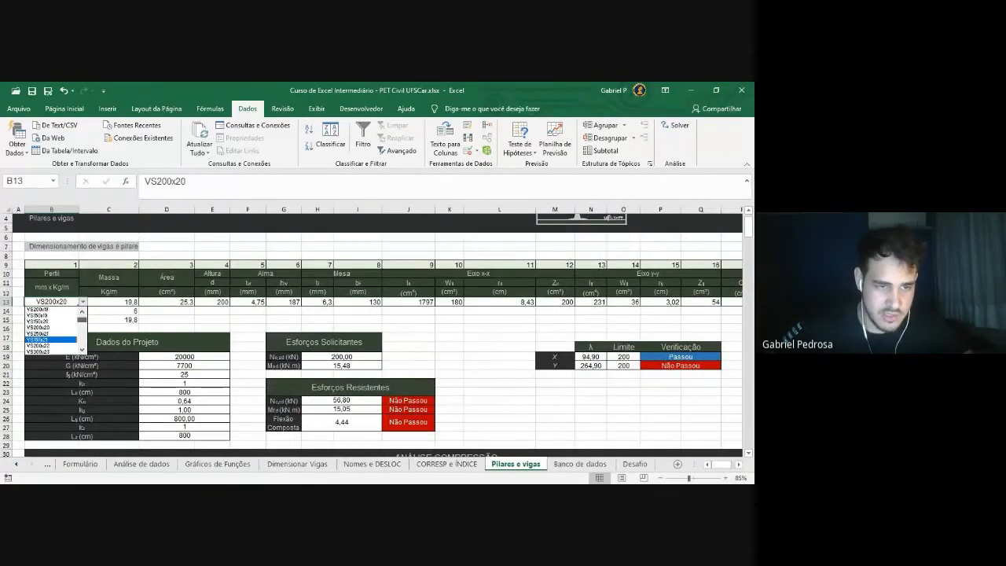
click(54, 313)
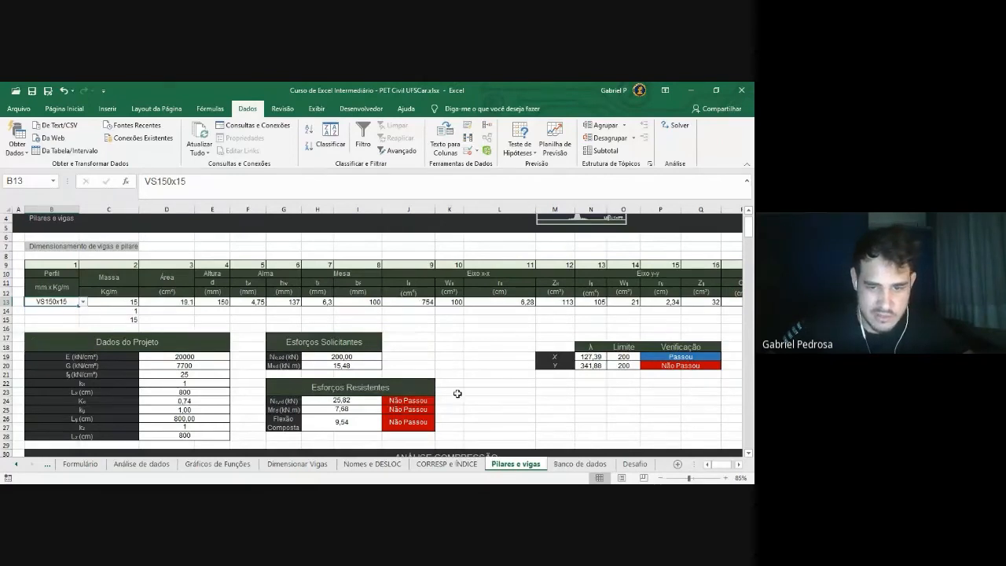
drag(181, 358, 203, 425)
click(251, 400)
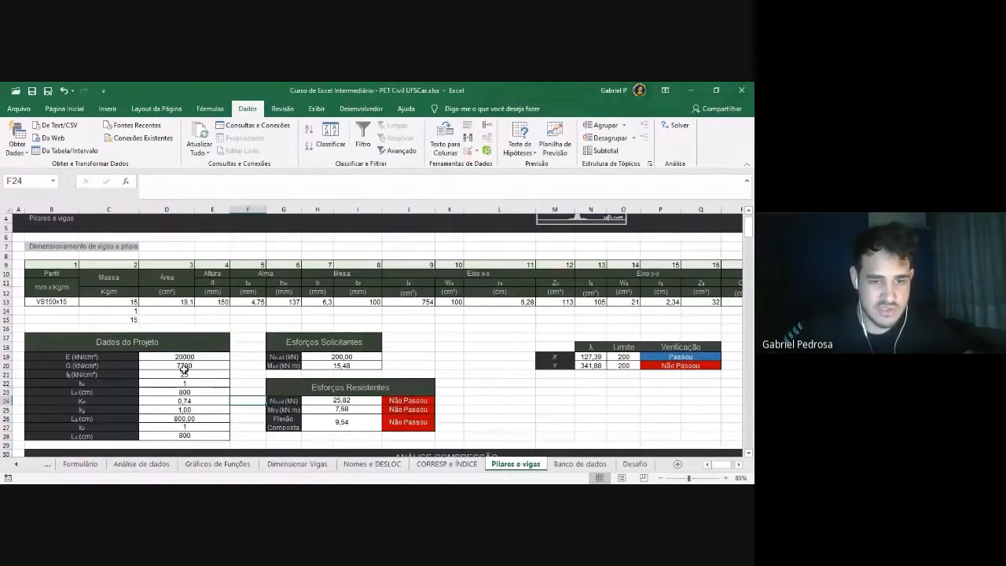
Pick the heavier VS900x230 profile in B13 and inspect the formula behind a Passou check
click(67, 303)
click(81, 303)
scroll(55, 334, down, 10)
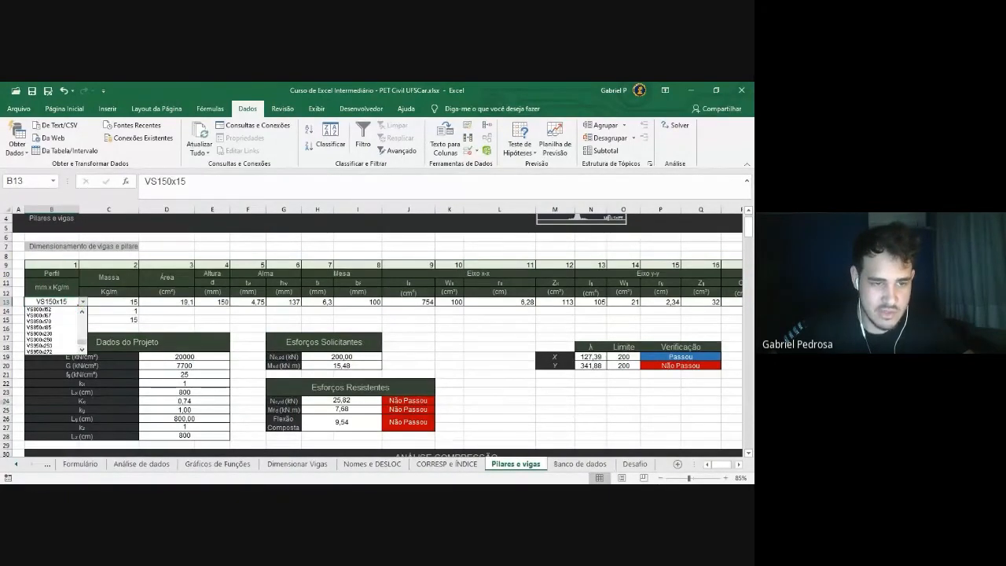
click(58, 332)
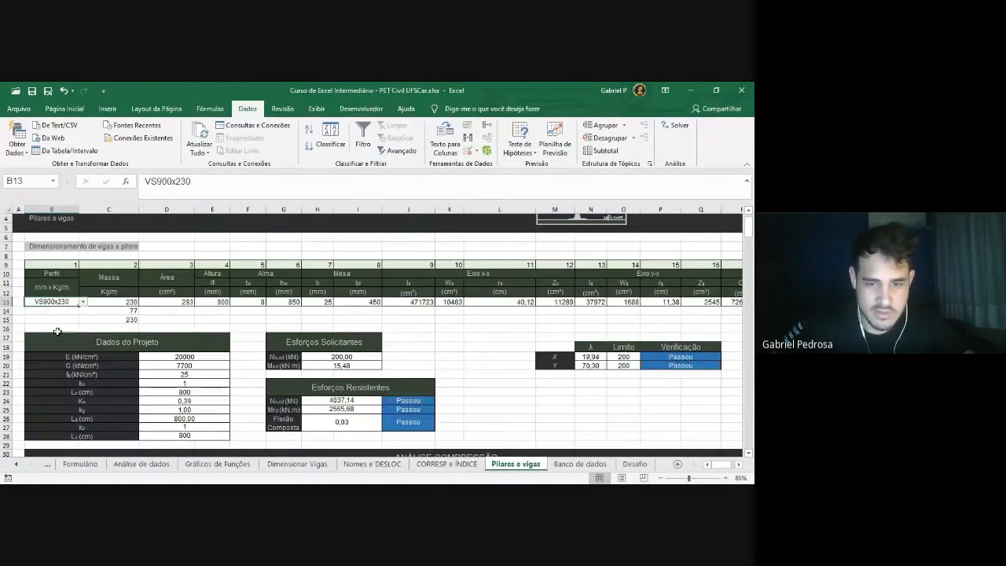
click(431, 409)
click(461, 404)
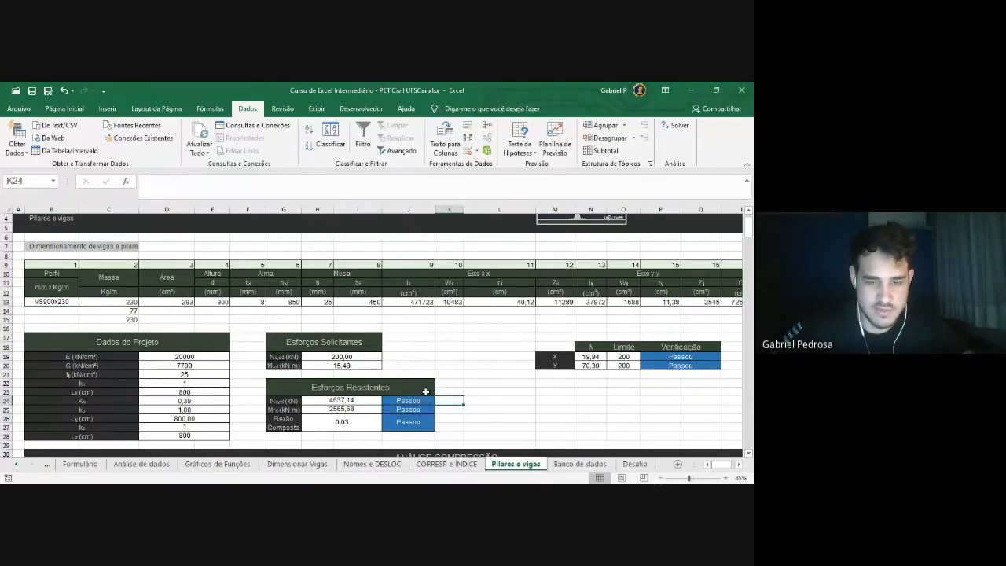
scroll(425, 391, down, 3)
scroll(423, 388, up, 4)
Leave the B13 profile unchanged and open C13's Massa lookup formula in the formula bar
click(63, 330)
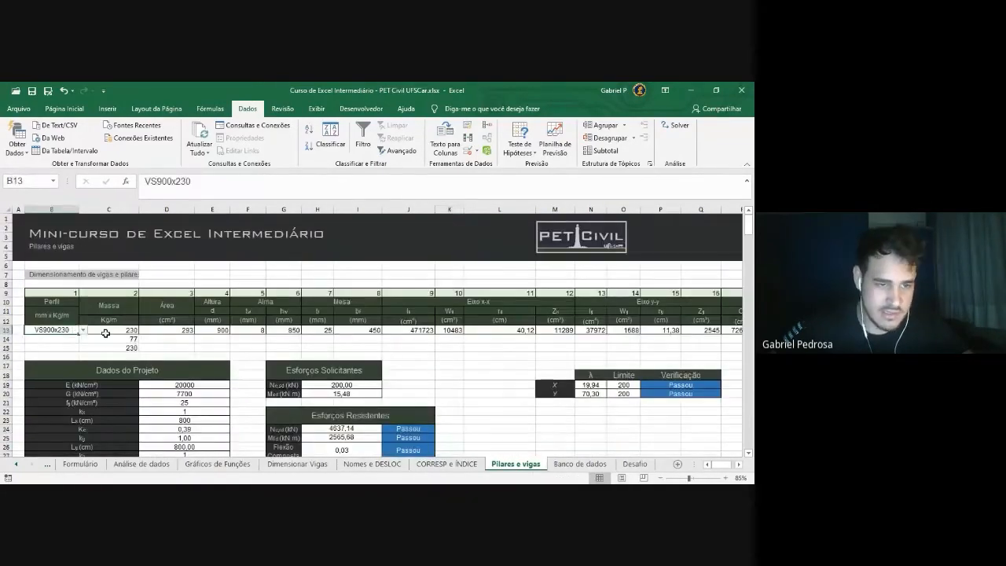
click(82, 330)
scroll(55, 358, up, 10)
scroll(55, 360, up, 3)
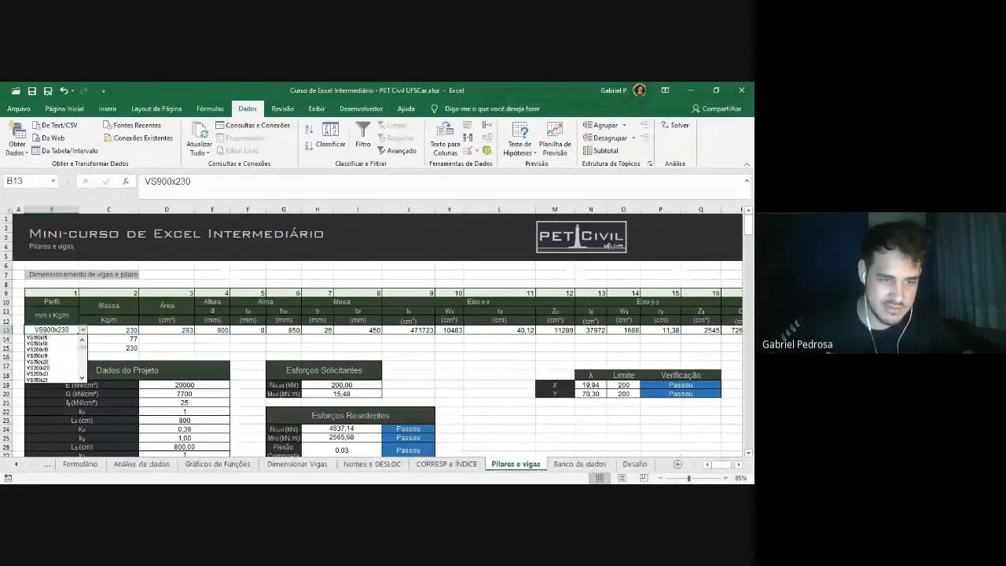
click(81, 331)
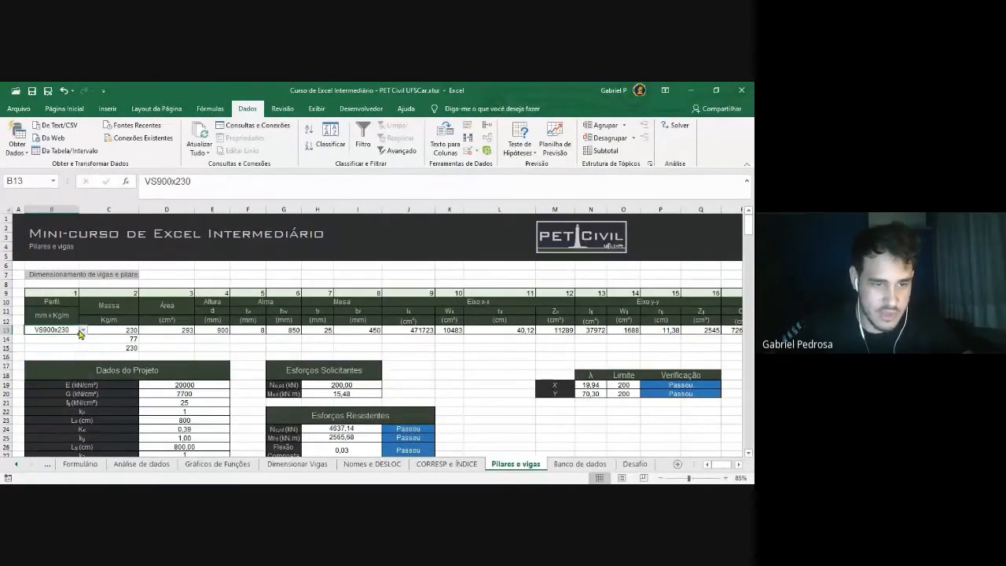
click(200, 348)
click(118, 331)
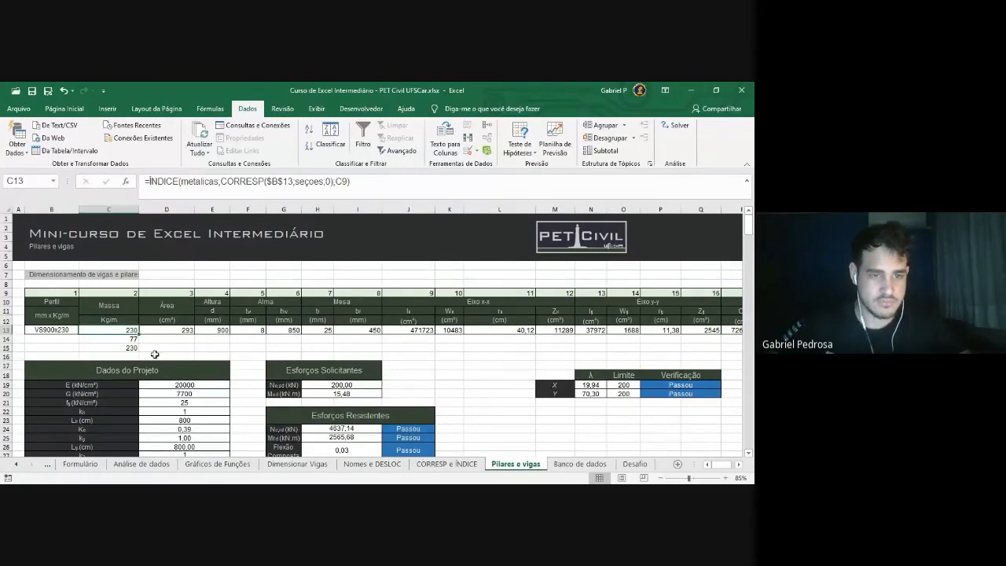
drag(366, 185, 118, 186)
click(374, 184)
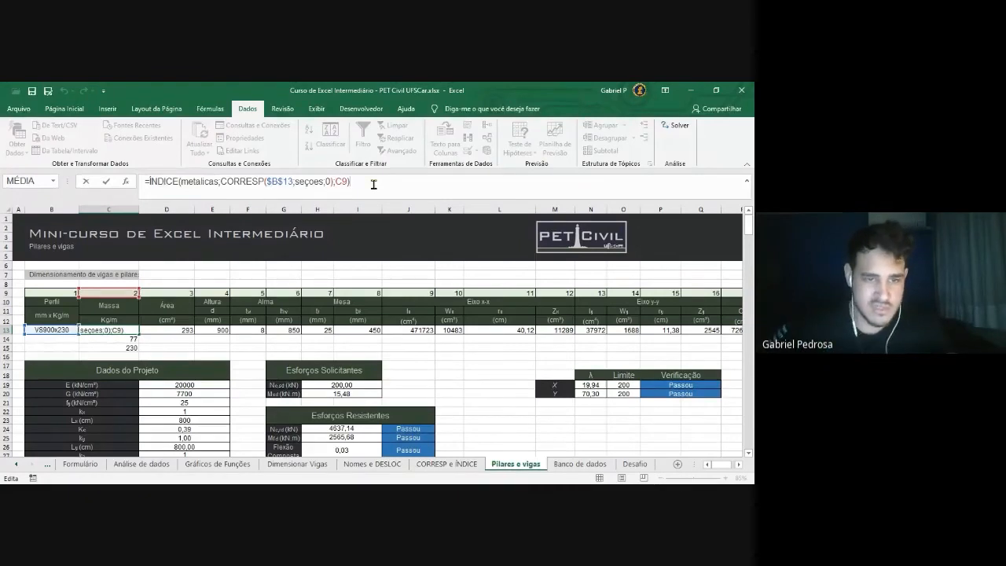
Delete the old ÍNDICE/CORRESP formula text from the Massa cell C13
key(Return)
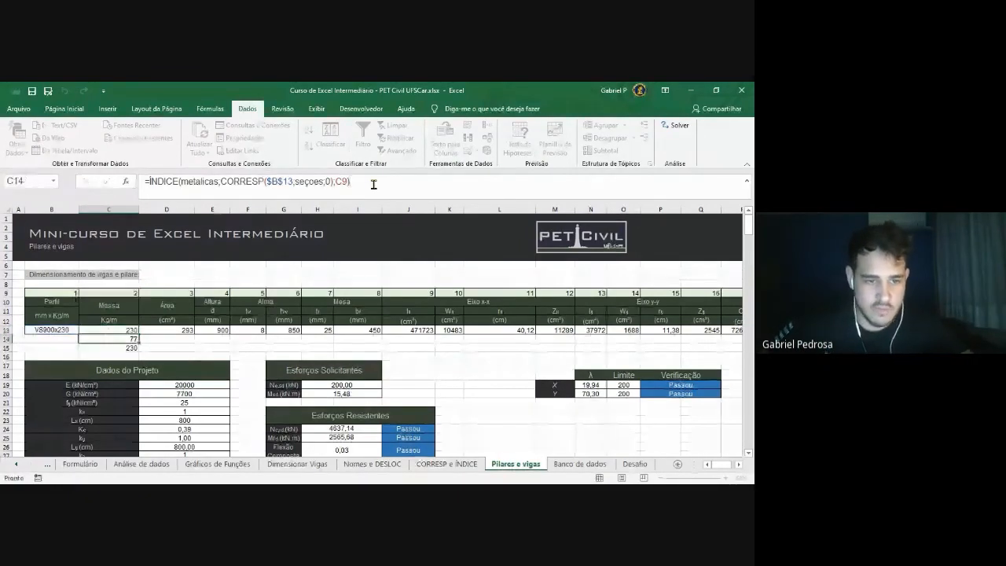
click(111, 330)
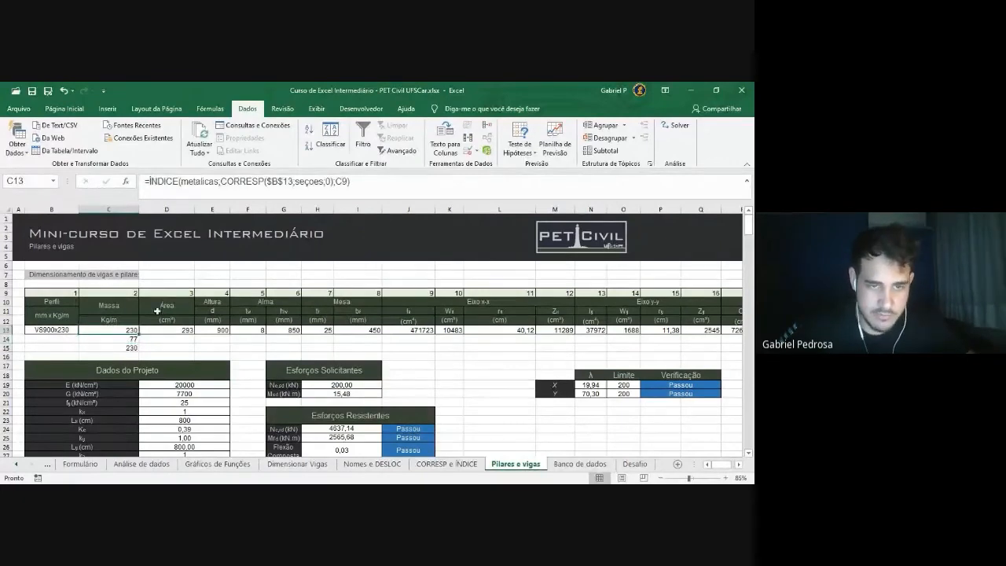
click(351, 181)
drag(351, 181, 149, 181)
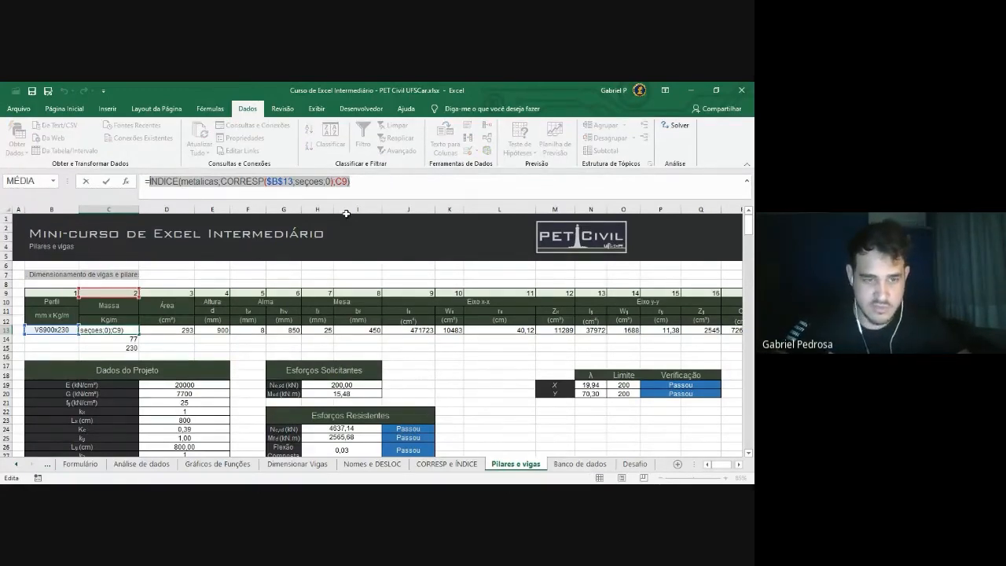
key(BackSpace)
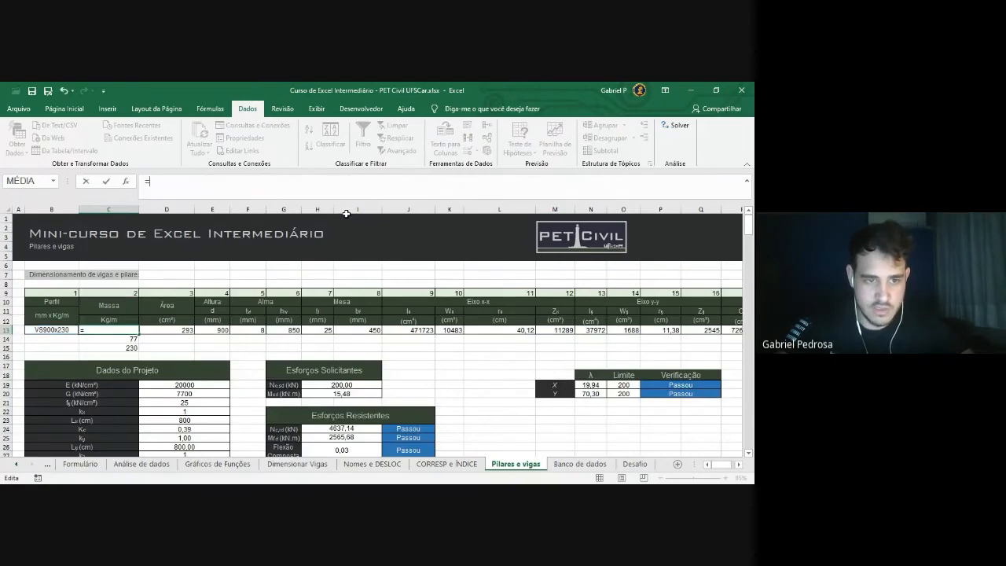
key(Escape)
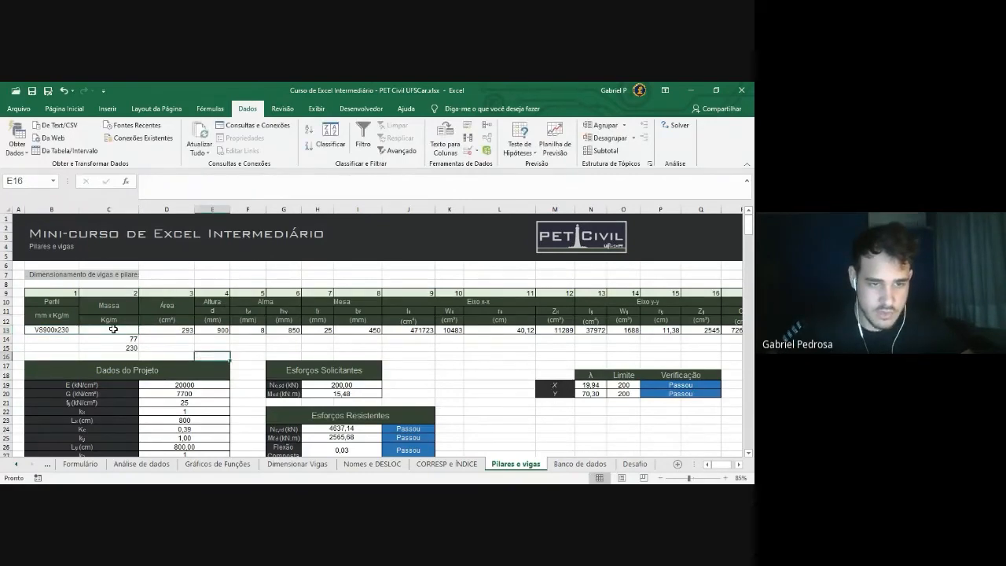
Type =proc in C13 to compare the PROCH, PROCURAR and PROCV suggestions, then cancel
text(=)
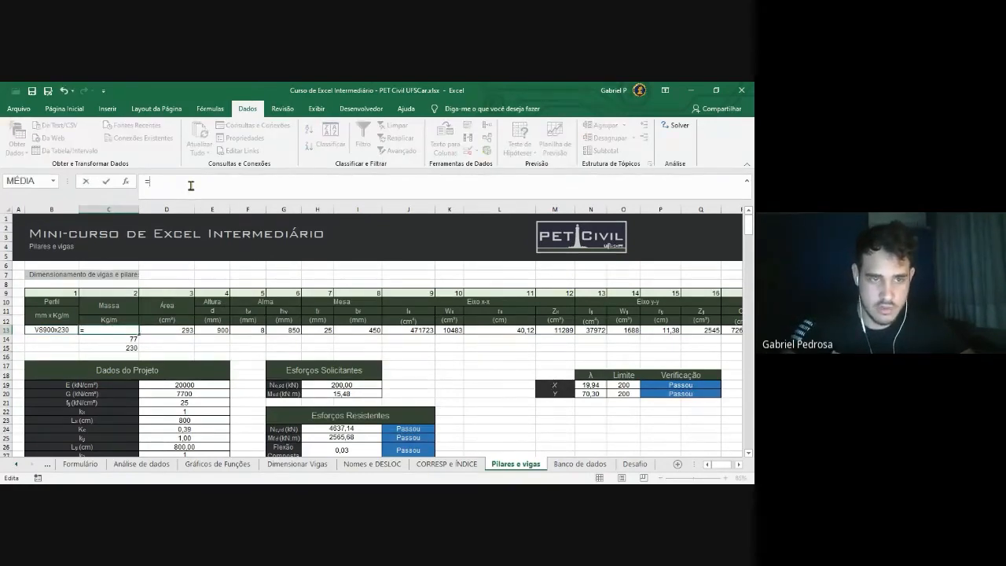
text(proc)
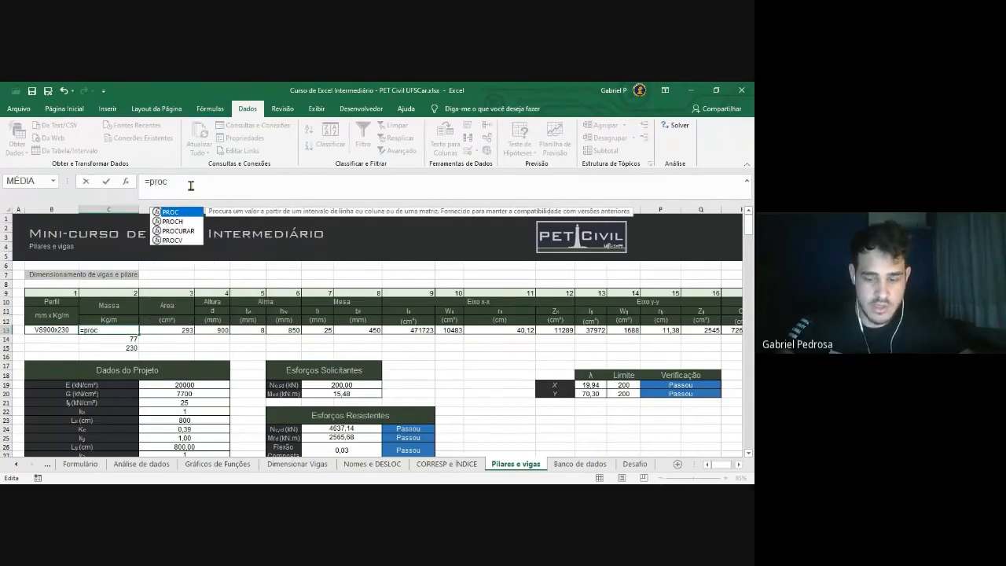
key(Down)
key(Down)
key(Up)
key(Down)
key(Down)
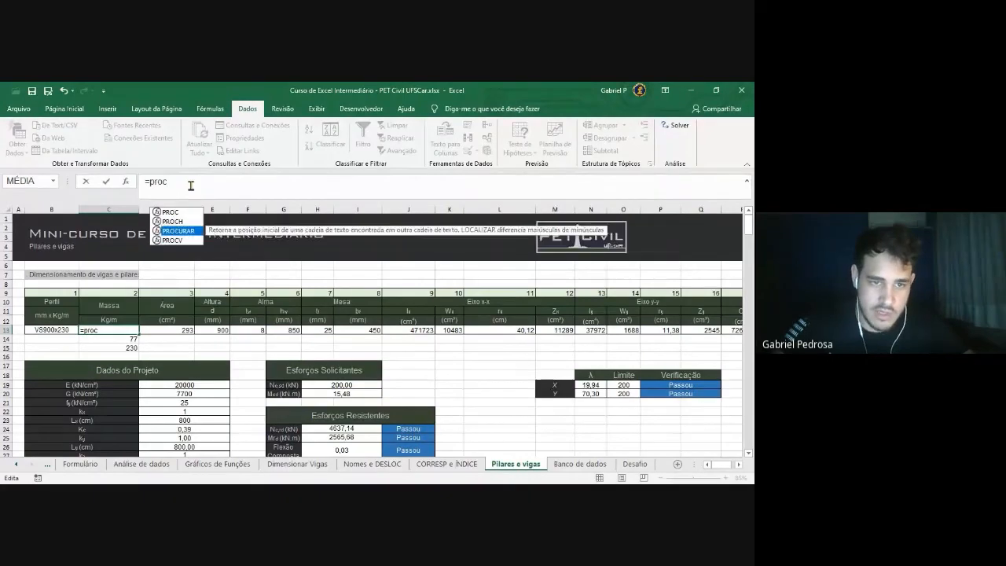
key(Up)
key(Up)
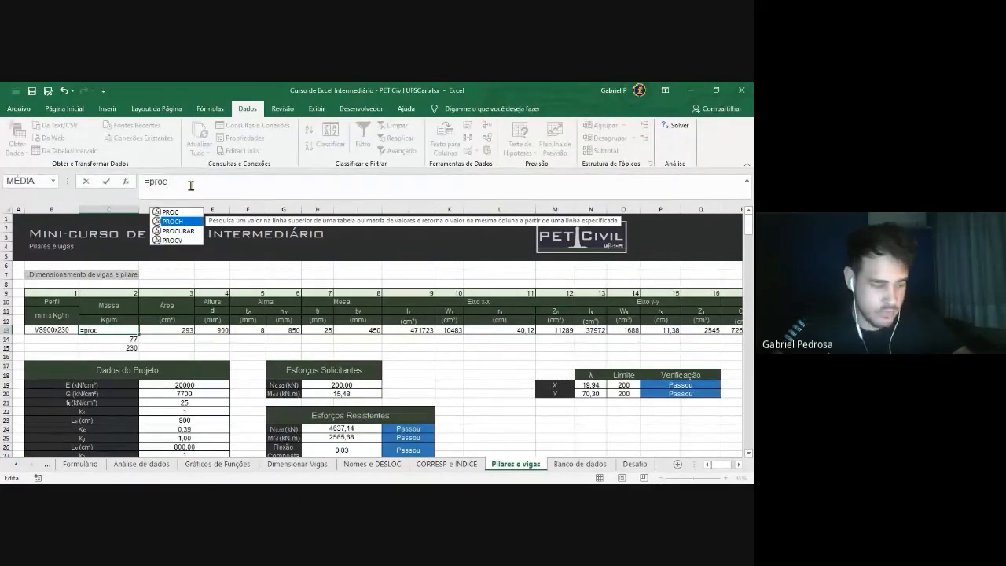
key(Down)
key(Down)
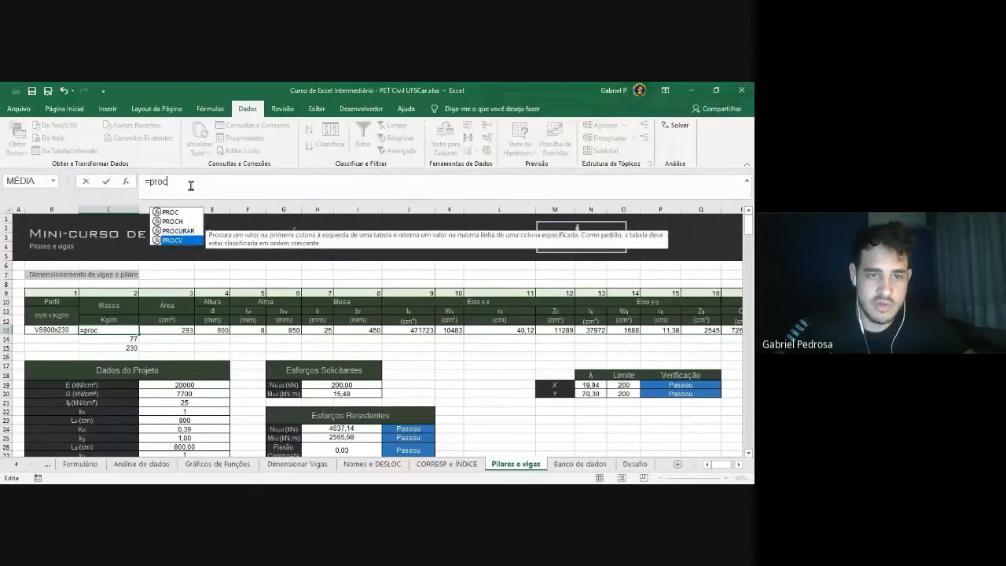
key(Up)
key(Up)
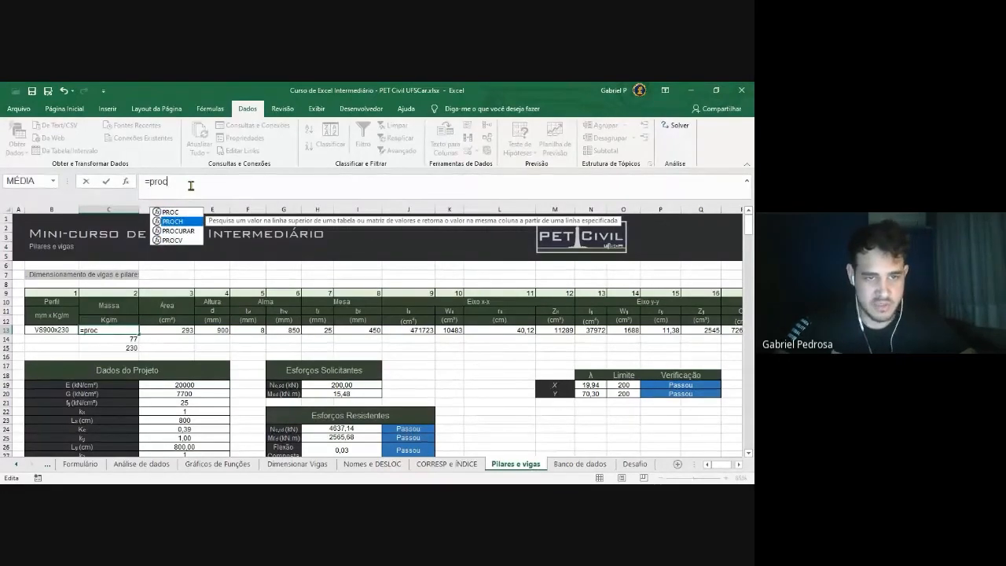
drag(209, 183, 138, 184)
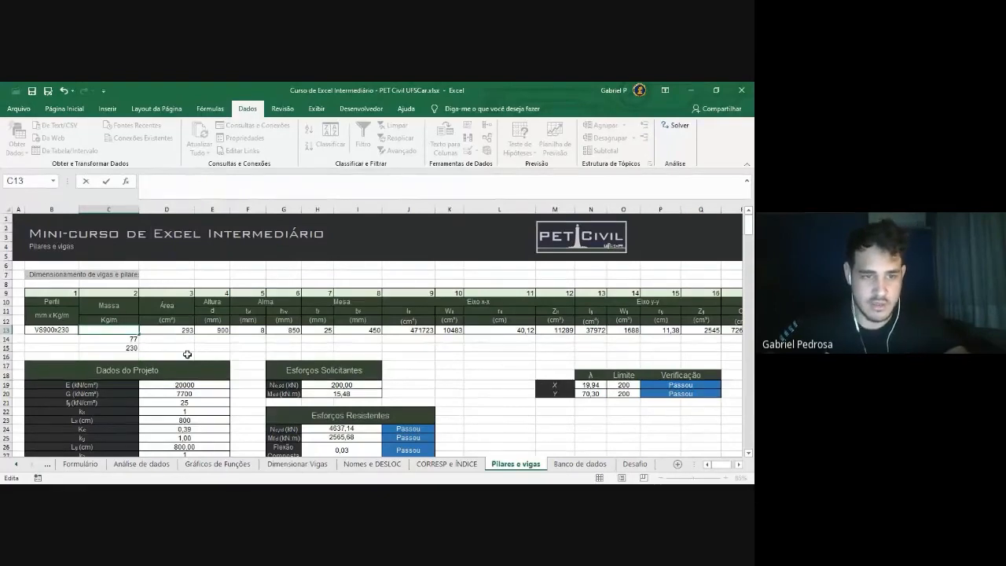
key(Escape)
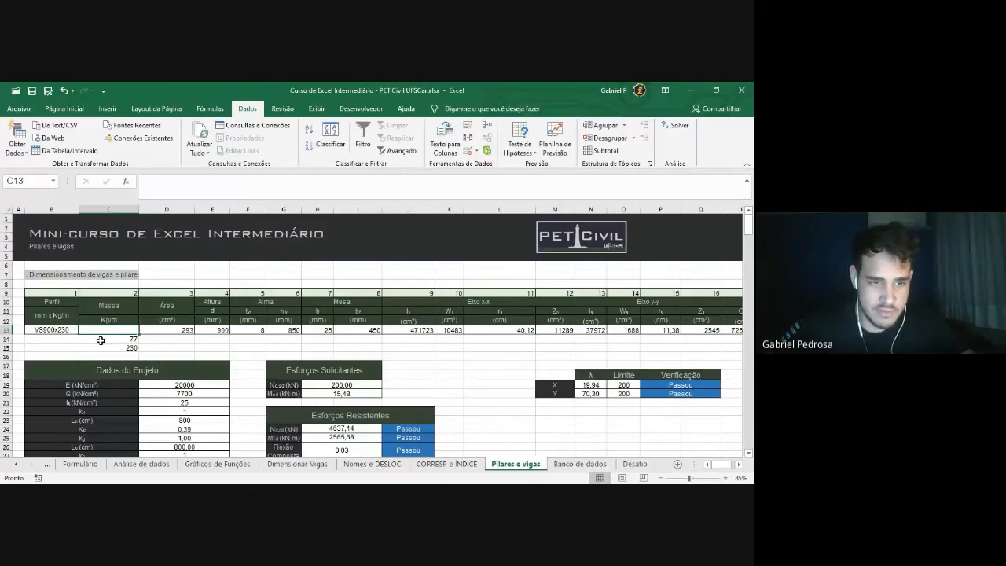
Set the B13 profile back to VS150x15 and recheck the Massa cell C13
click(72, 331)
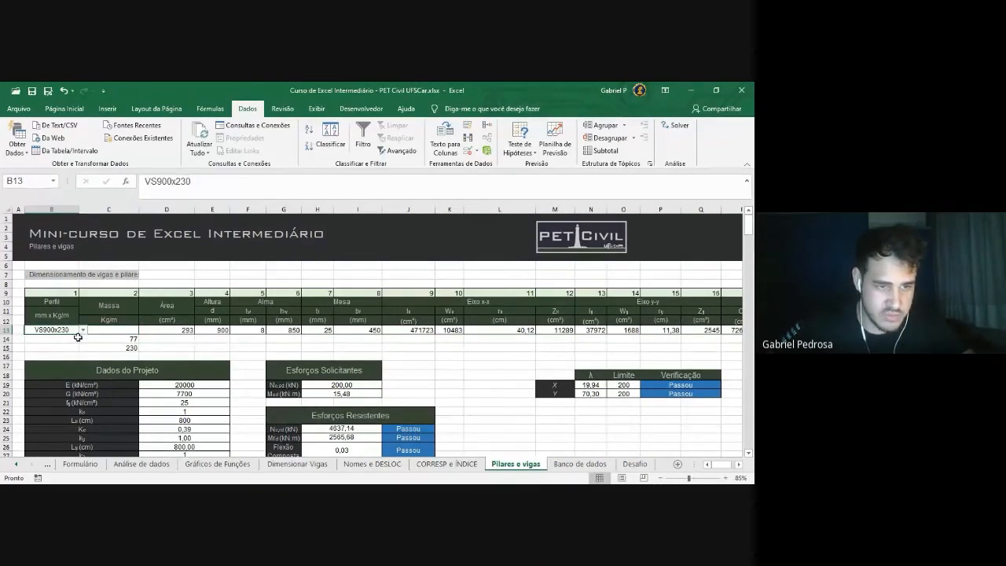
click(83, 330)
drag(81, 371, 85, 333)
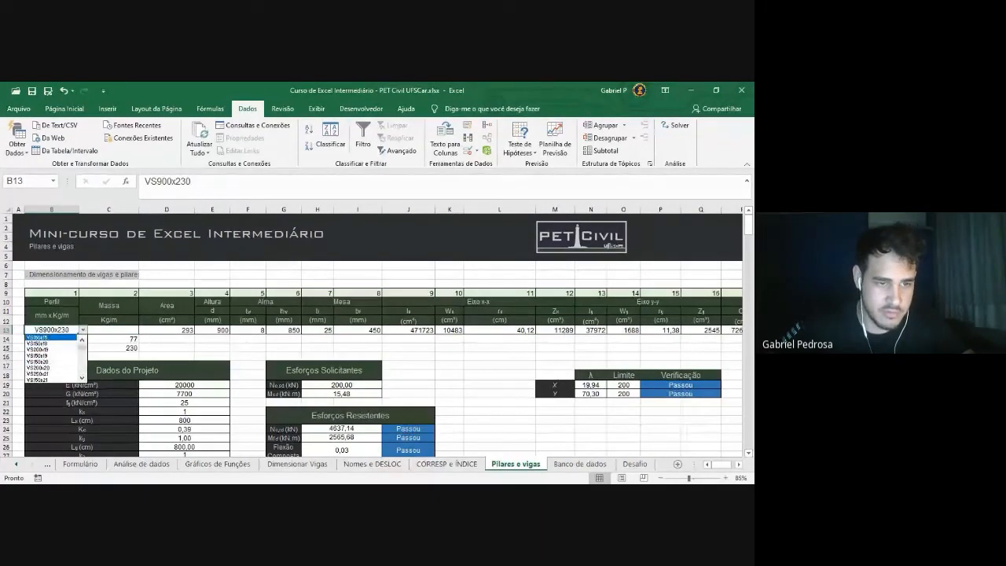
click(55, 338)
click(124, 330)
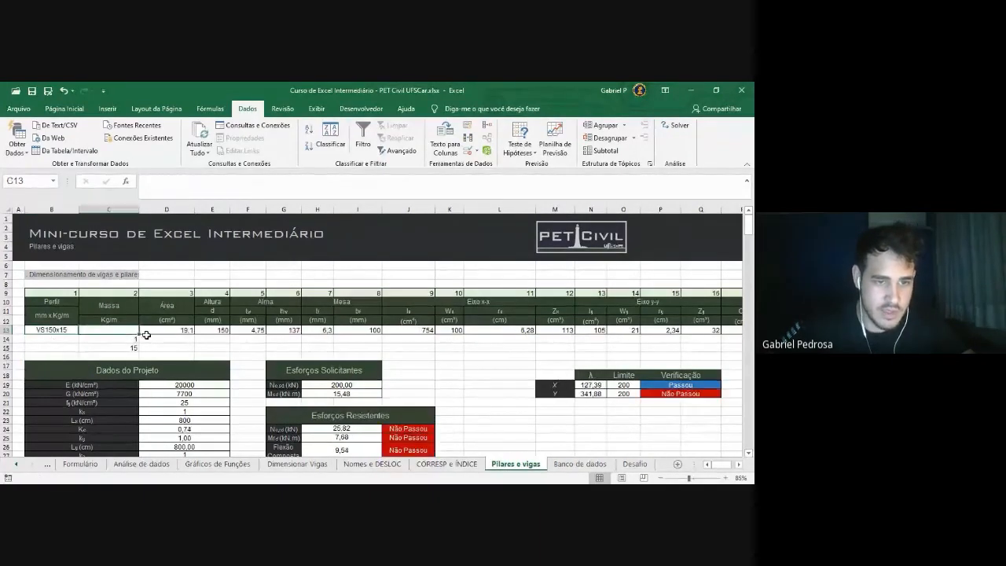
click(58, 331)
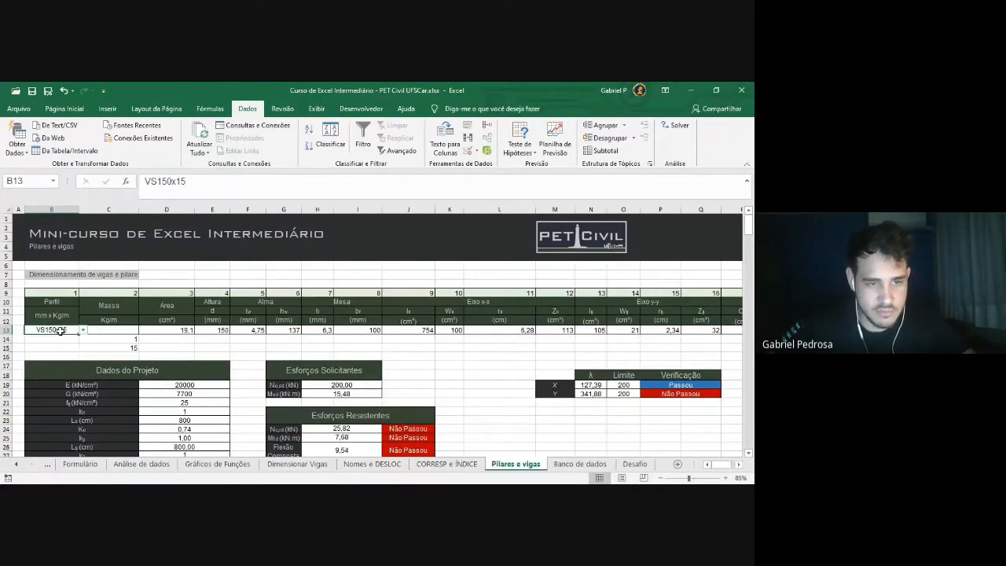
click(92, 330)
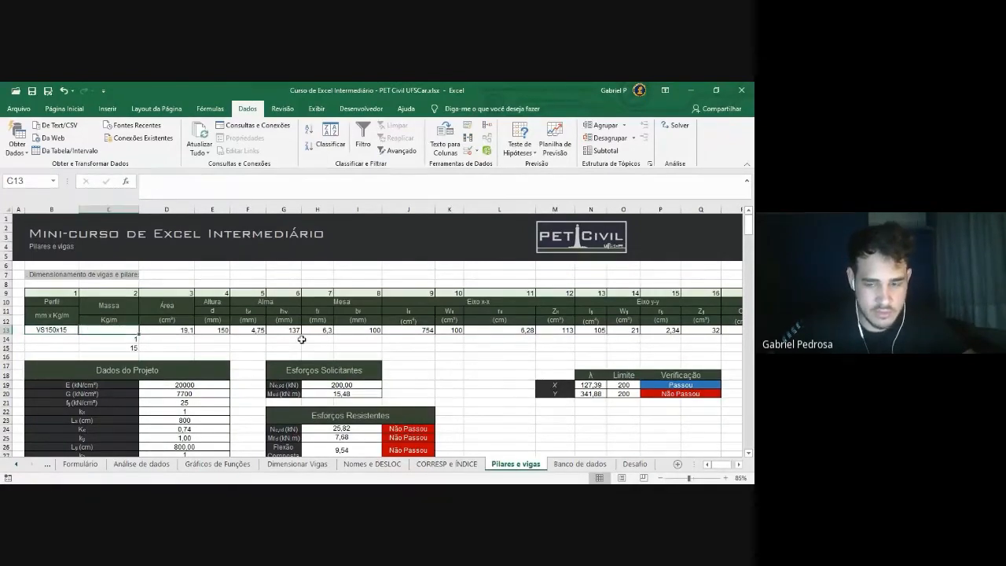
click(578, 466)
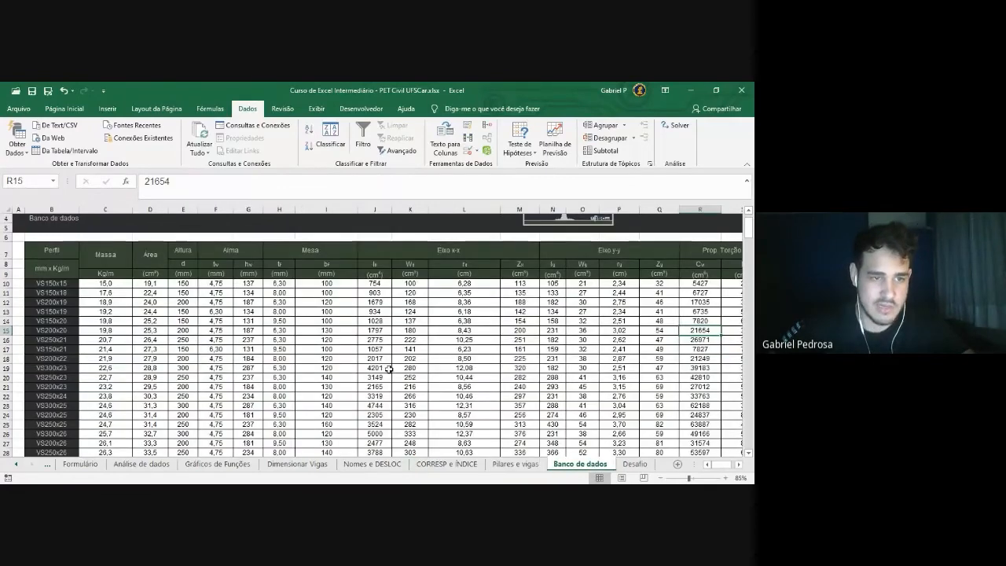
click(65, 284)
click(65, 311)
click(66, 284)
click(65, 312)
click(67, 284)
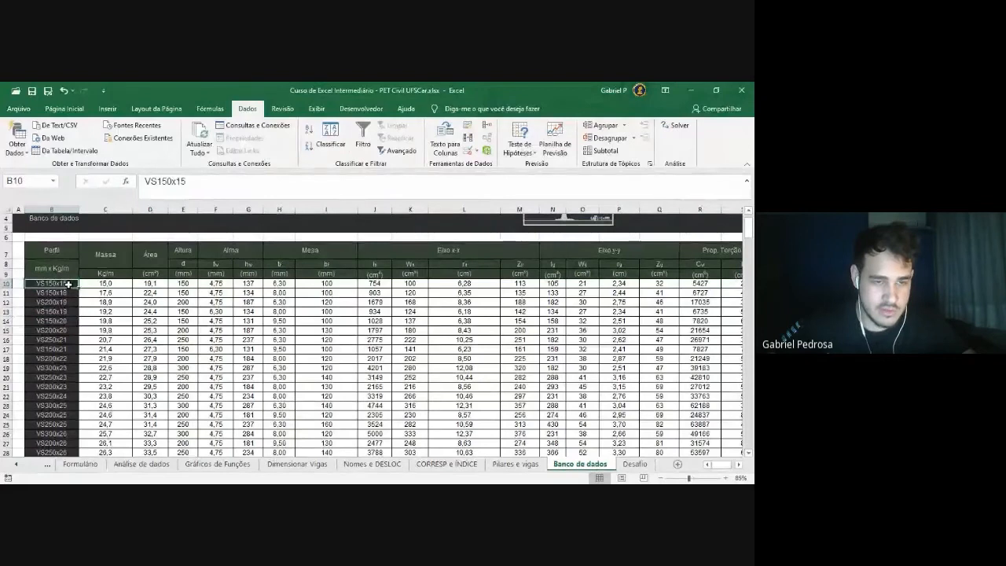
click(113, 284)
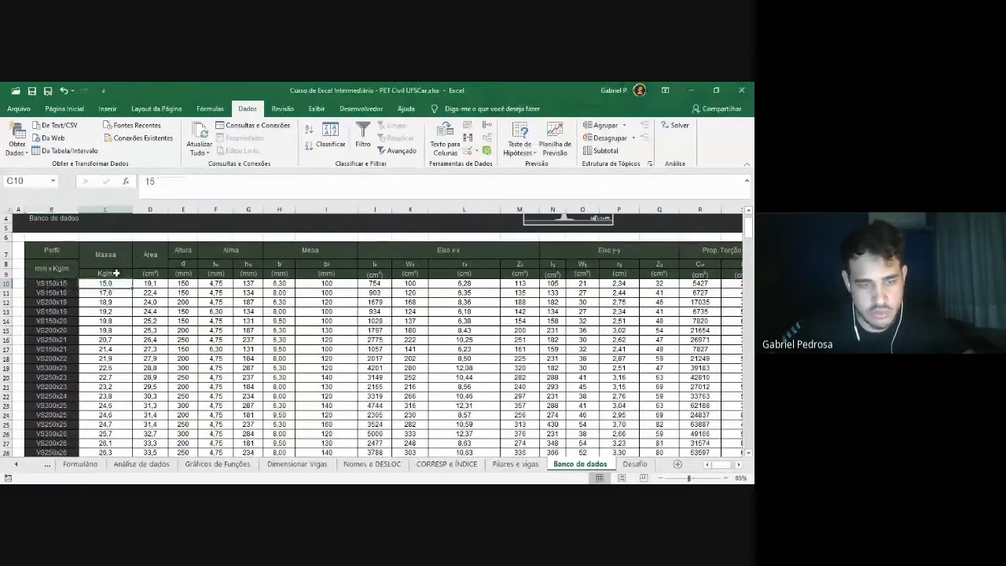
click(146, 286)
click(57, 285)
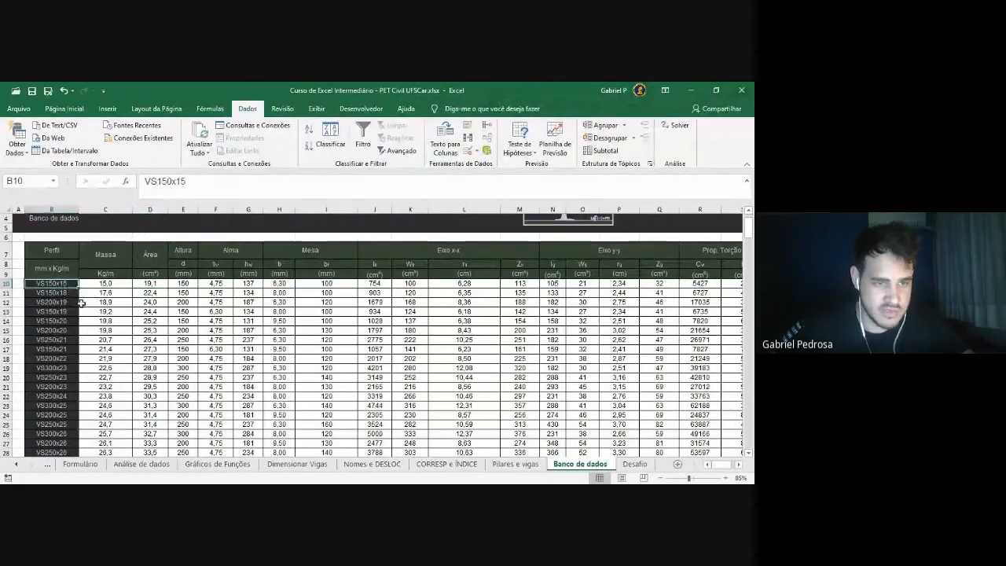
click(113, 285)
click(157, 283)
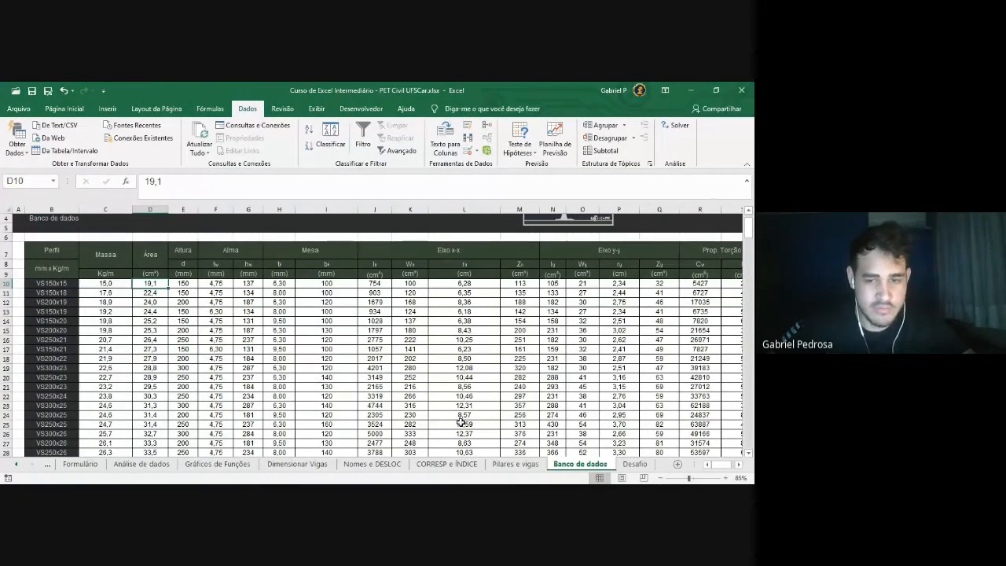
drag(69, 287, 63, 426)
scroll(99, 350, up, 20)
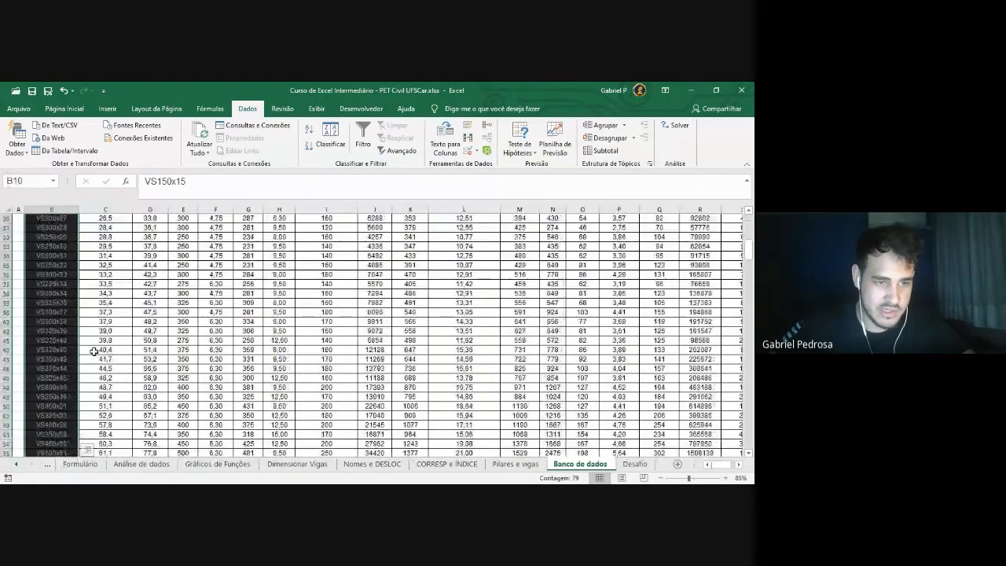
drag(55, 312, 60, 349)
click(148, 340)
click(53, 321)
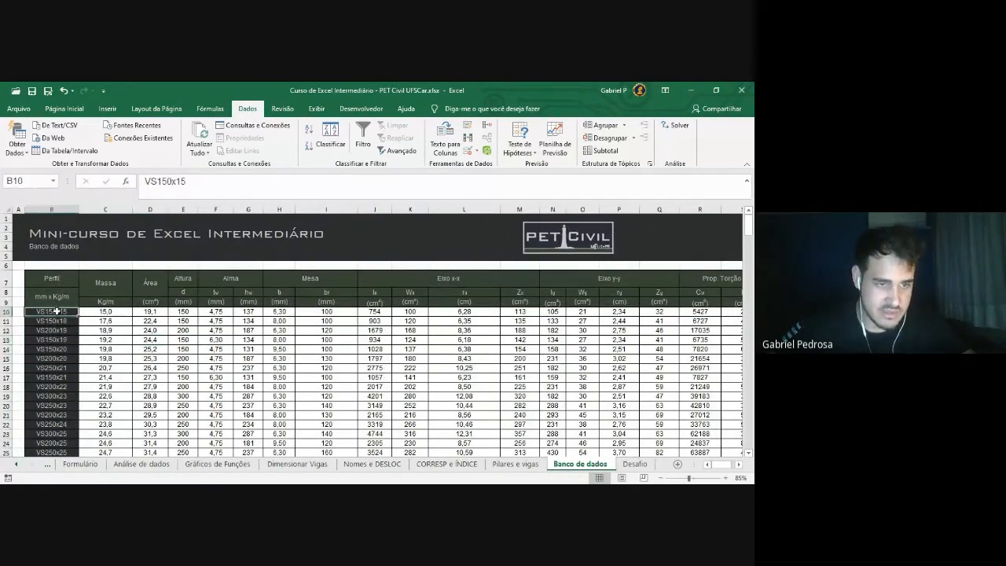
click(112, 313)
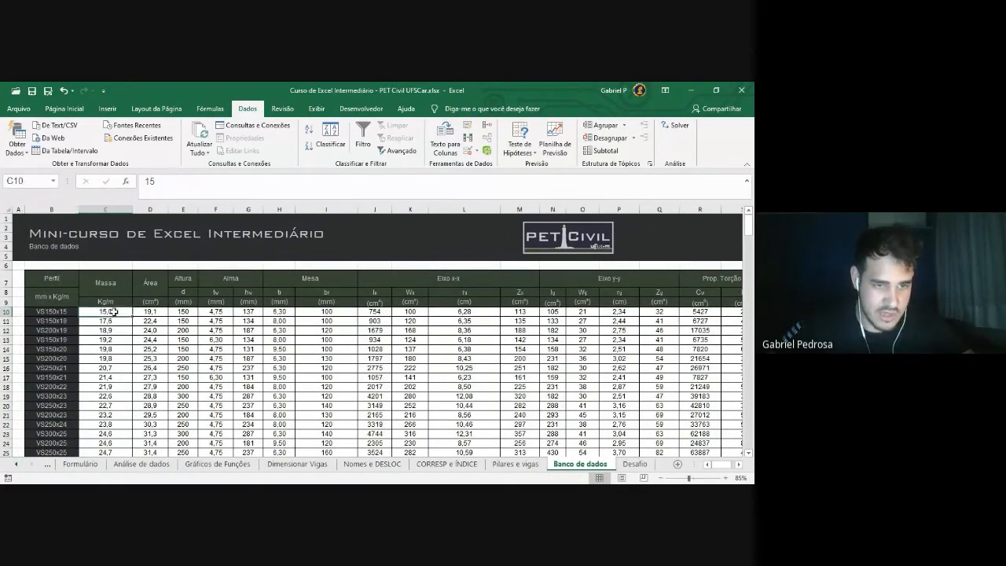
click(56, 321)
key(ctrl+c)
click(114, 312)
key(ctrl+v)
click(78, 333)
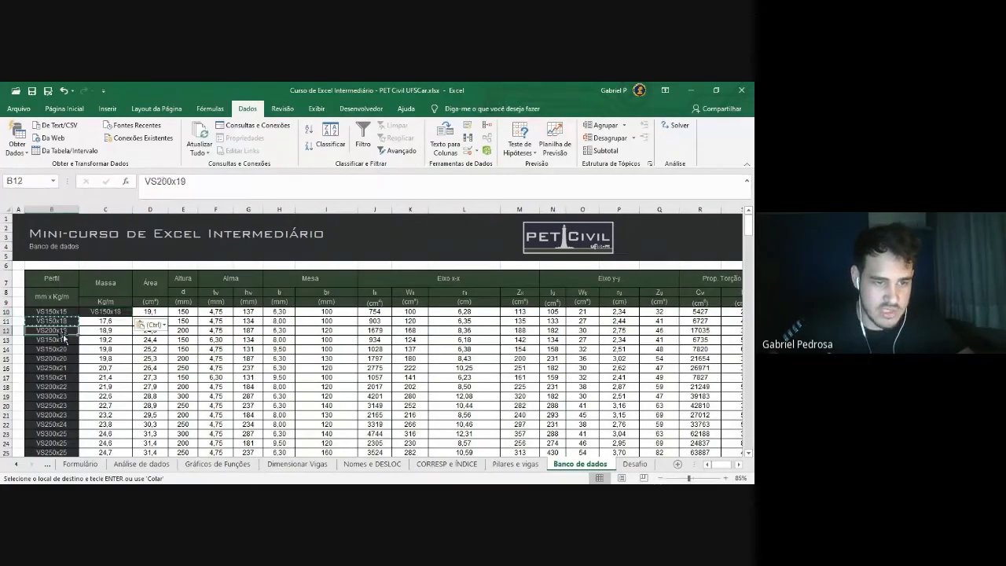
click(153, 322)
click(153, 322)
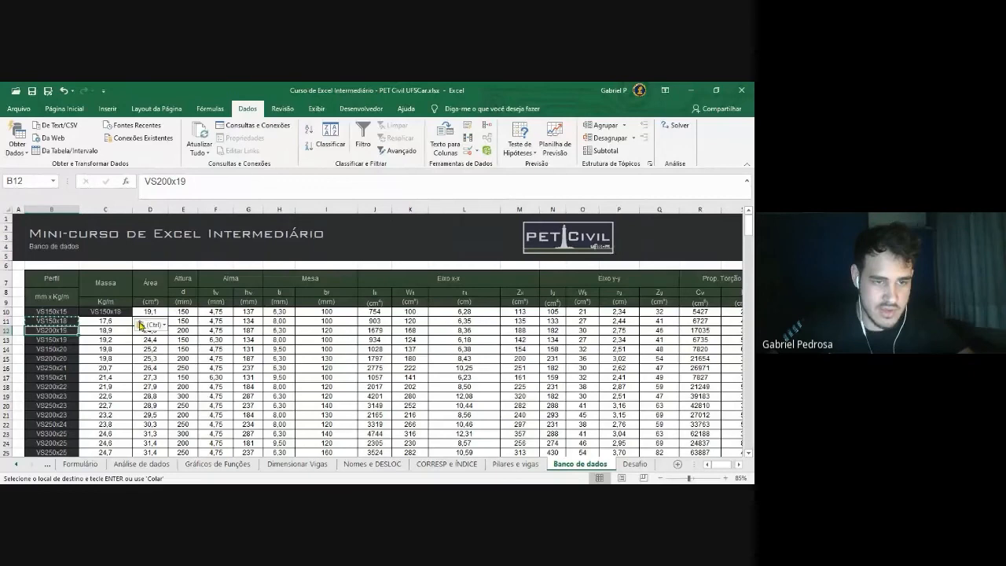
click(150, 313)
key(ctrl+c)
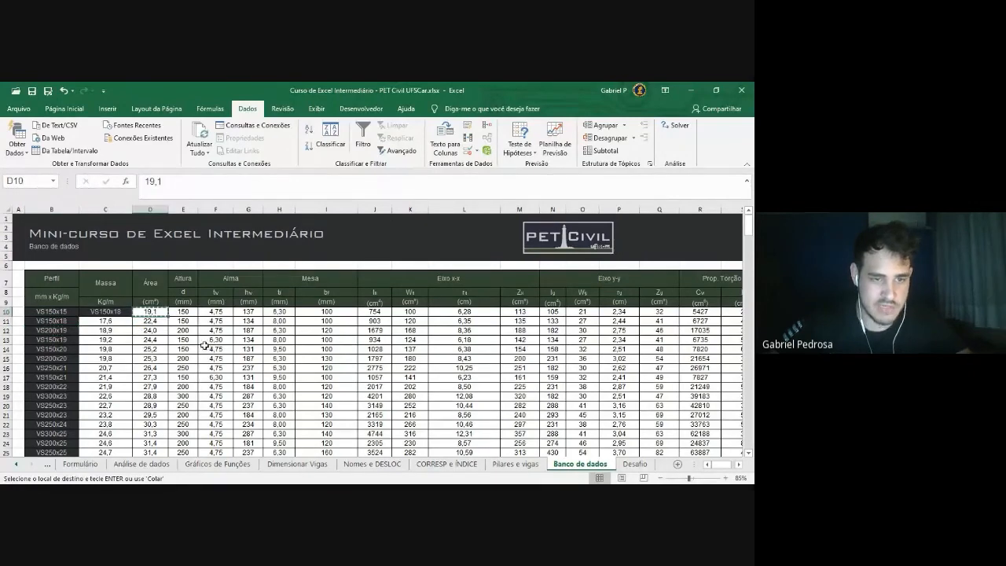
key(Escape)
click(78, 334)
key(ctrl+c)
click(150, 311)
key(ctrl+v)
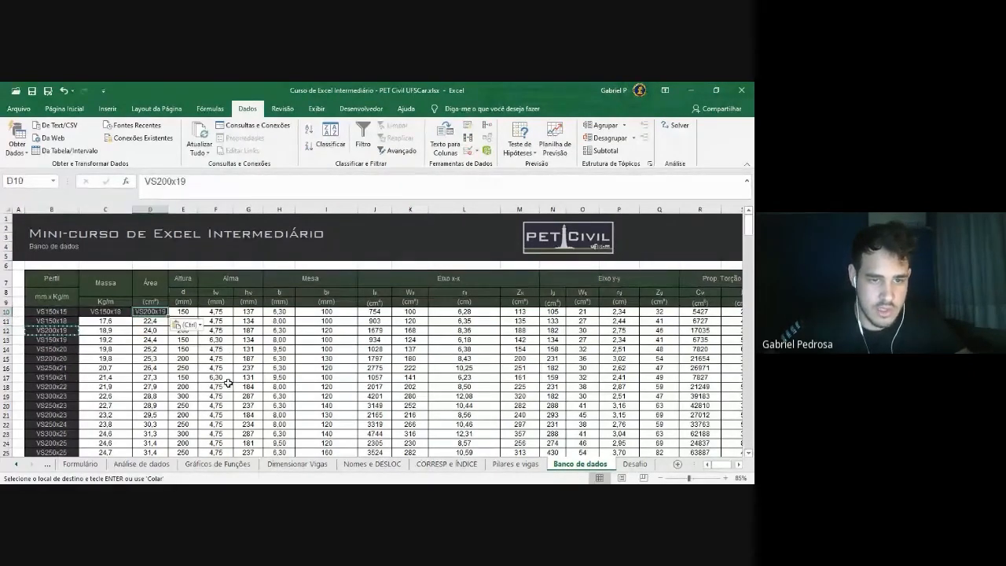
click(215, 387)
drag(62, 312, 713, 313)
key(Escape)
click(241, 367)
drag(63, 313, 417, 313)
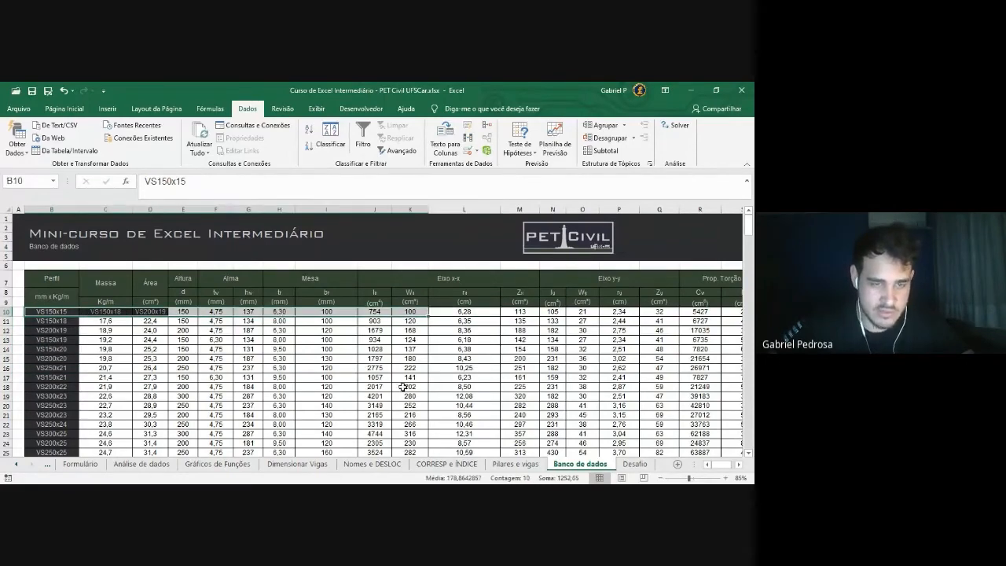
click(382, 396)
key(ctrl+z)
key(ctrl+z)
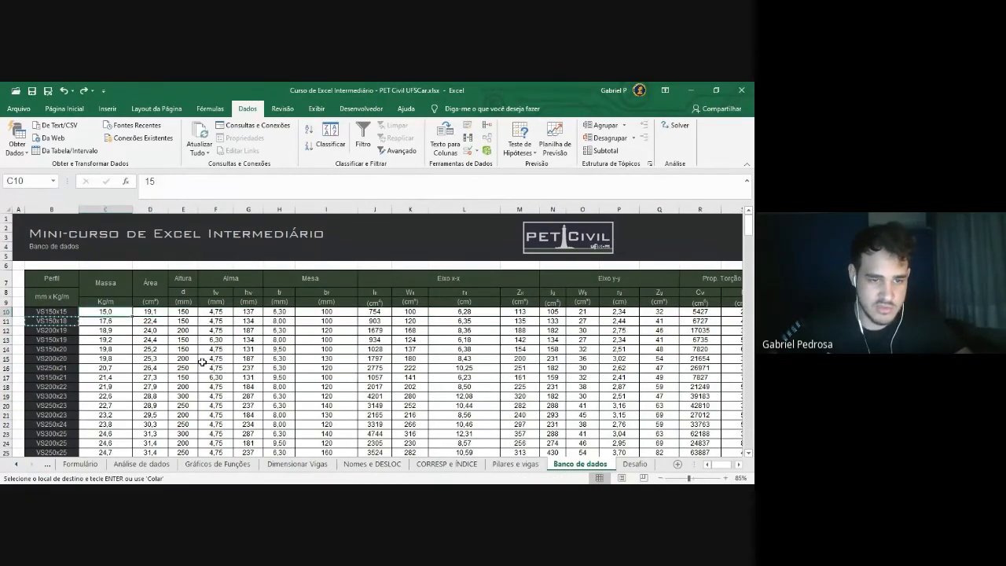
click(161, 360)
drag(58, 313, 69, 449)
scroll(124, 345, up, 9)
click(110, 333)
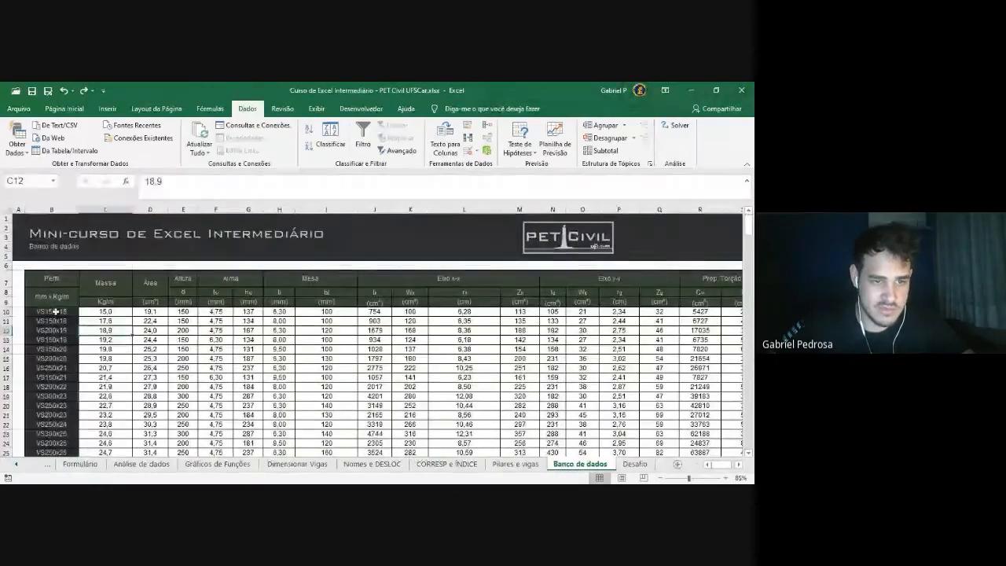
click(516, 463)
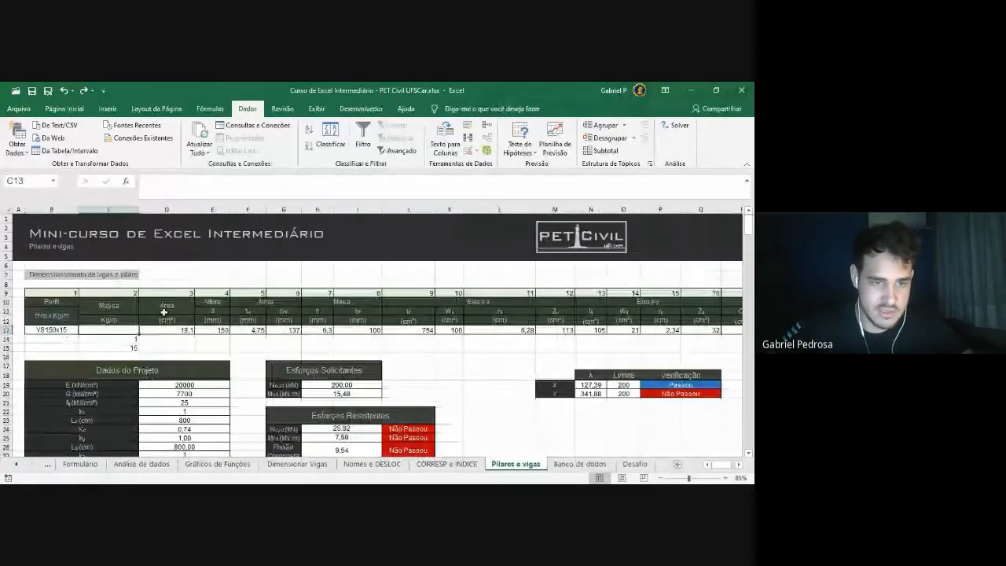
Enter =PROCV(B13; in C13, taking the B13 profile as the lookup value
click(164, 185)
text(=)
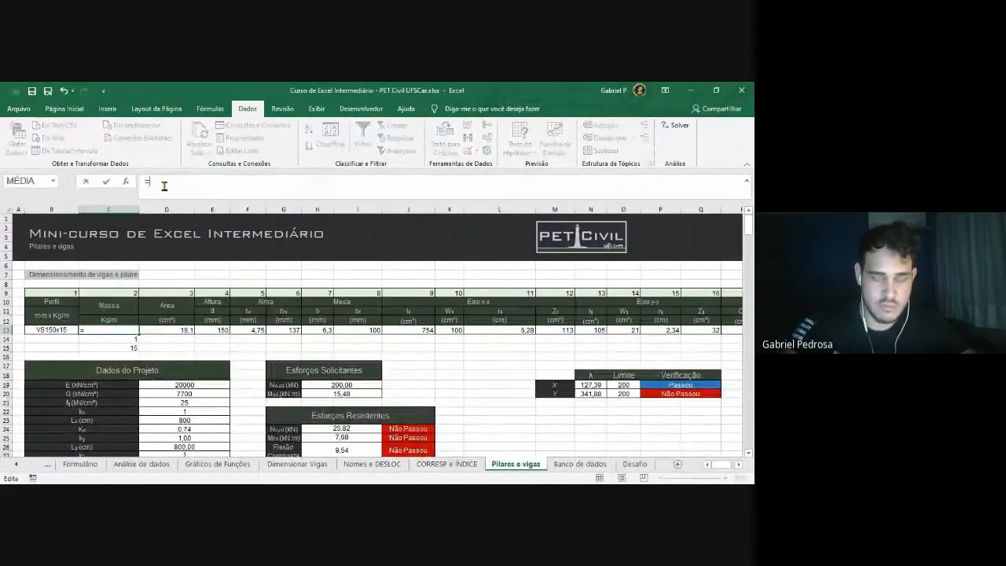
text(PROC)
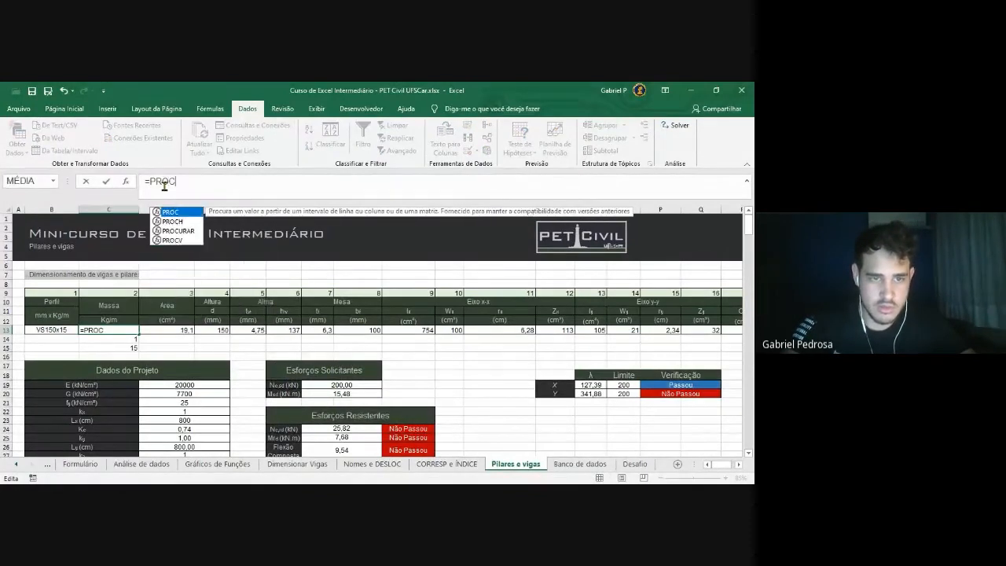
text(()
key(BackSpace)
text(V()
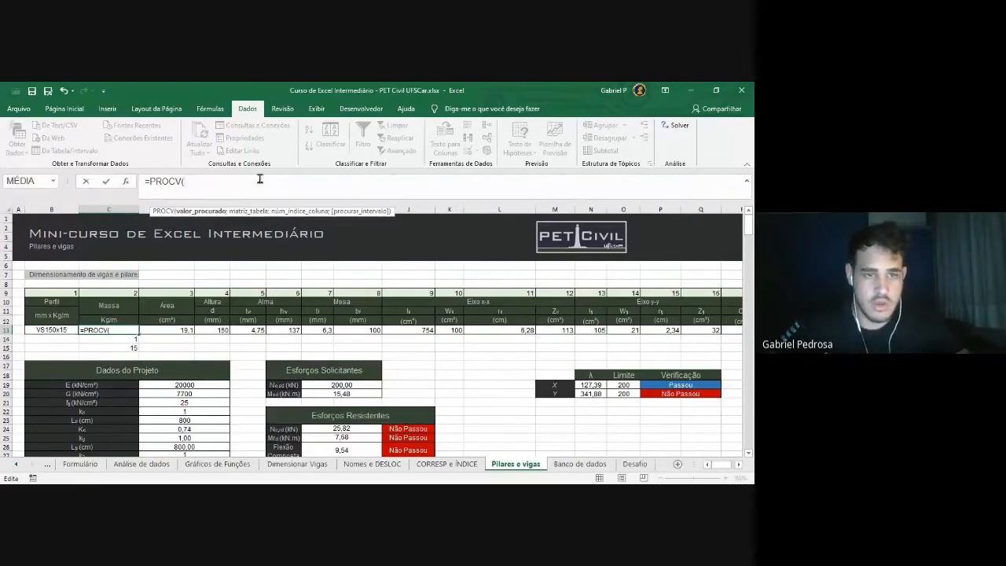
click(64, 330)
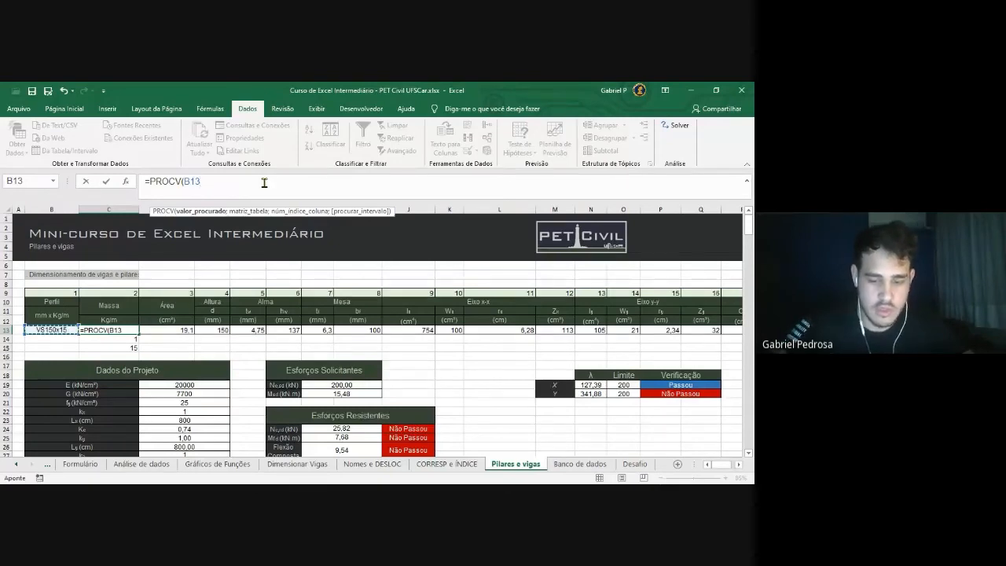
text(;metalicas;)
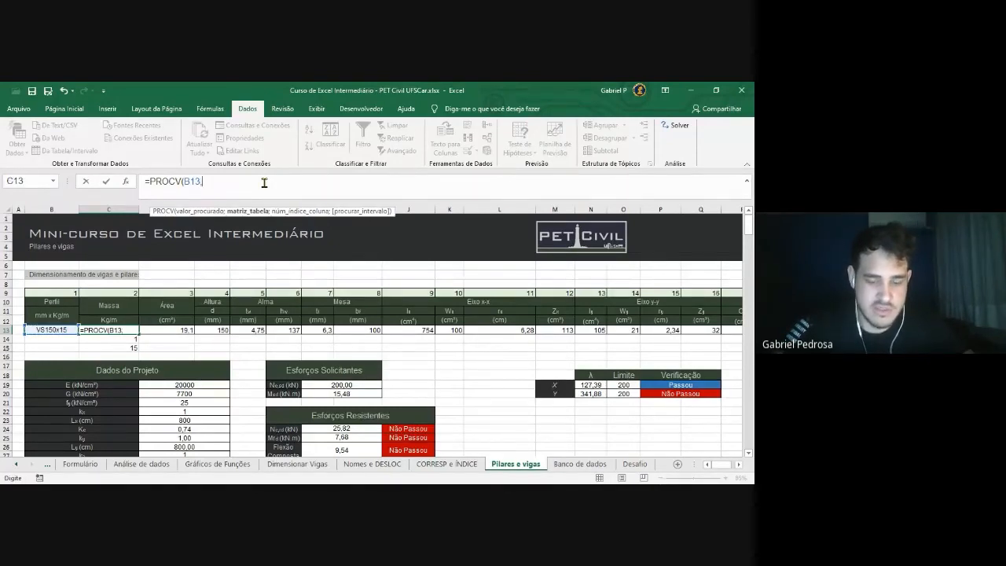
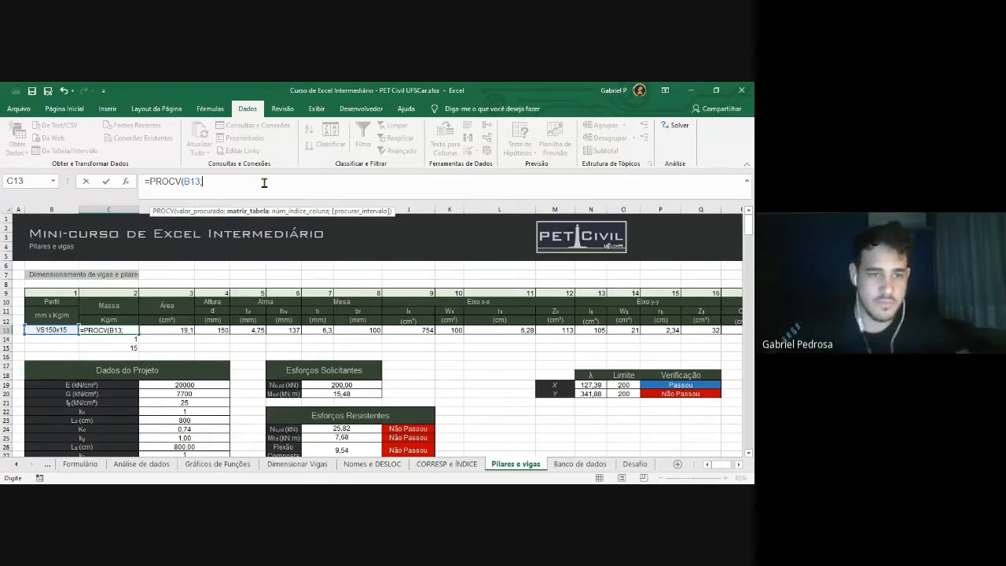
Complete C13 as =PROCV(B13;metalicas;C9), with C9 as column index, returning 15
text(metalic)
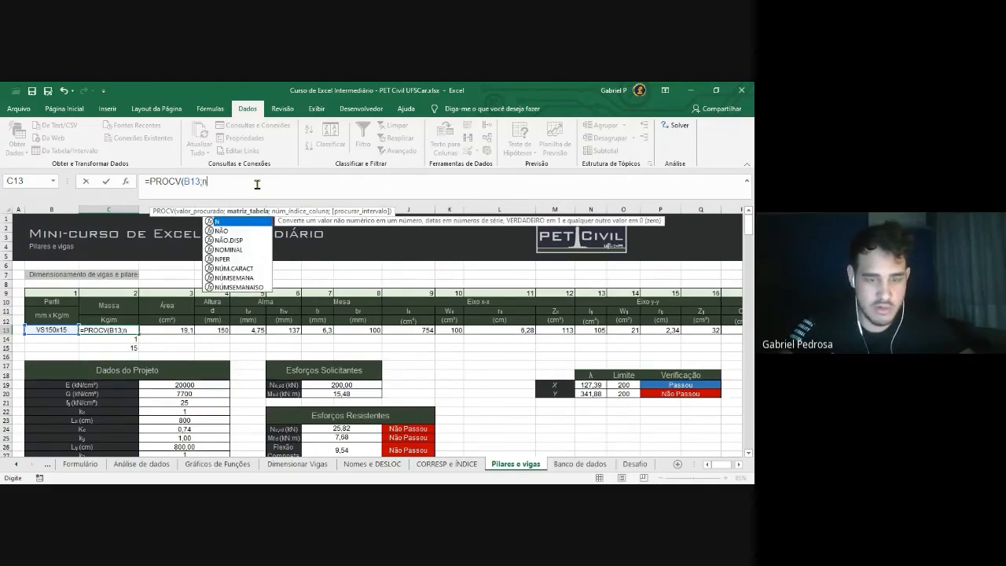
text(as;)
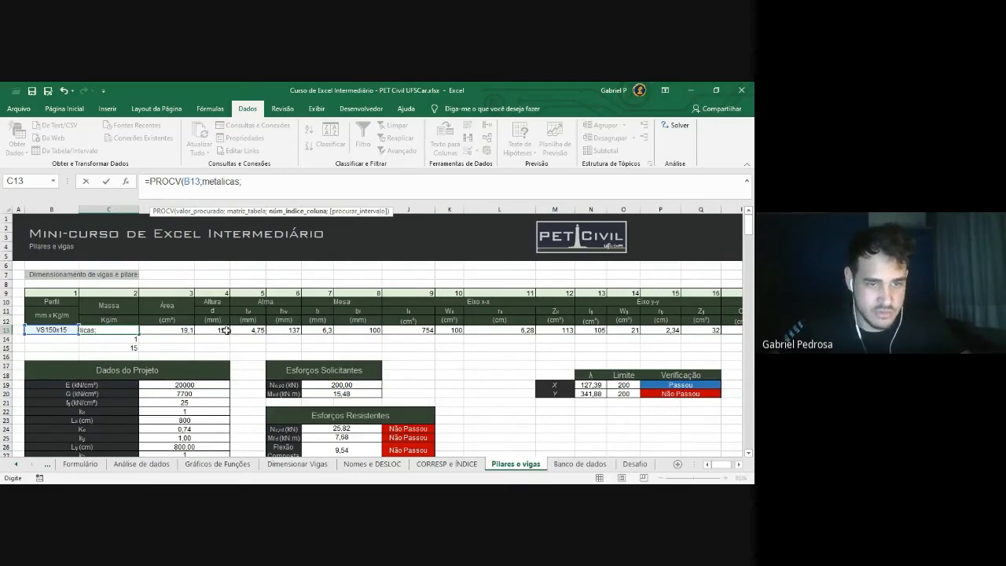
click(118, 293)
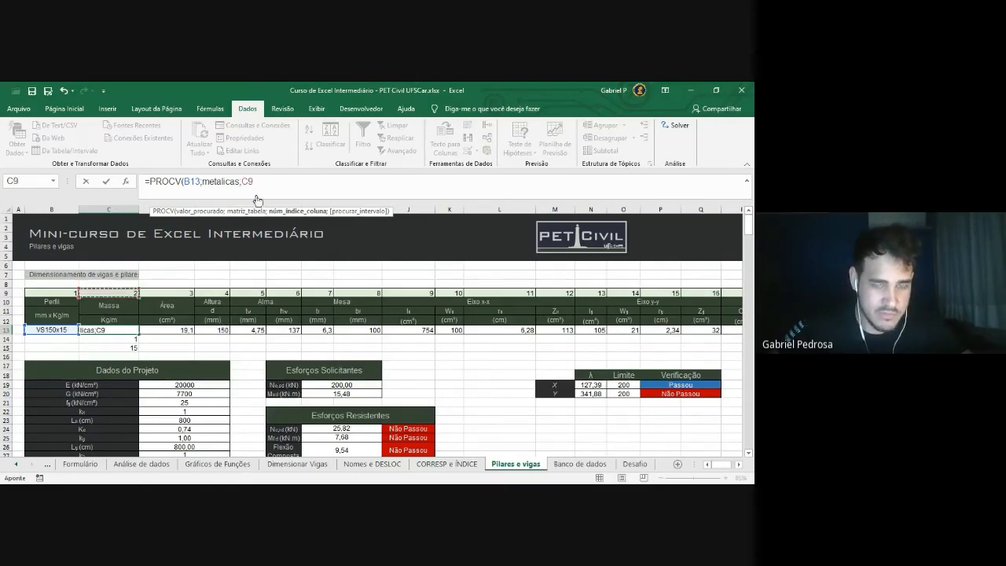
text())
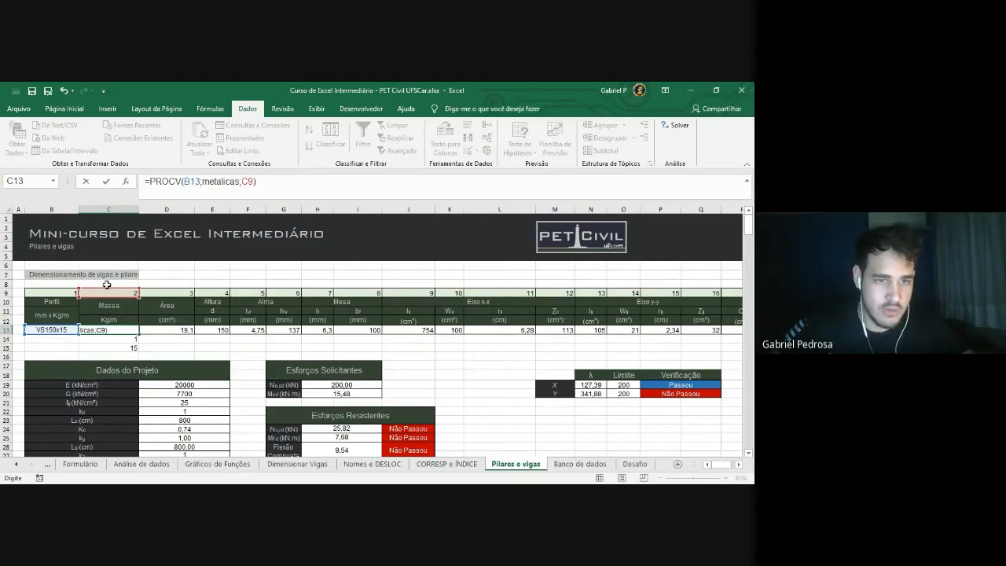
key(Return)
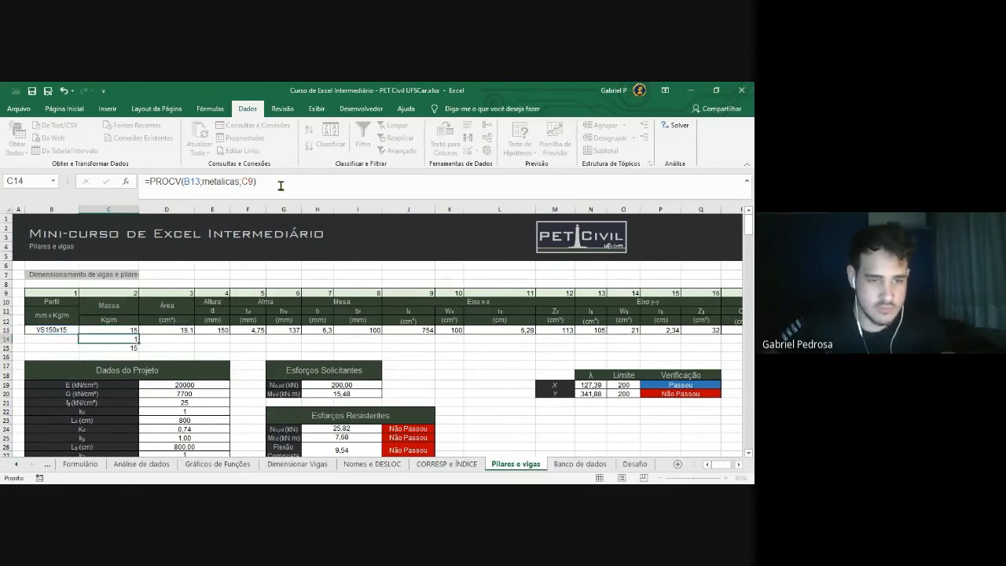
Lock the C13 lookup value to $B$13 with F4
click(122, 330)
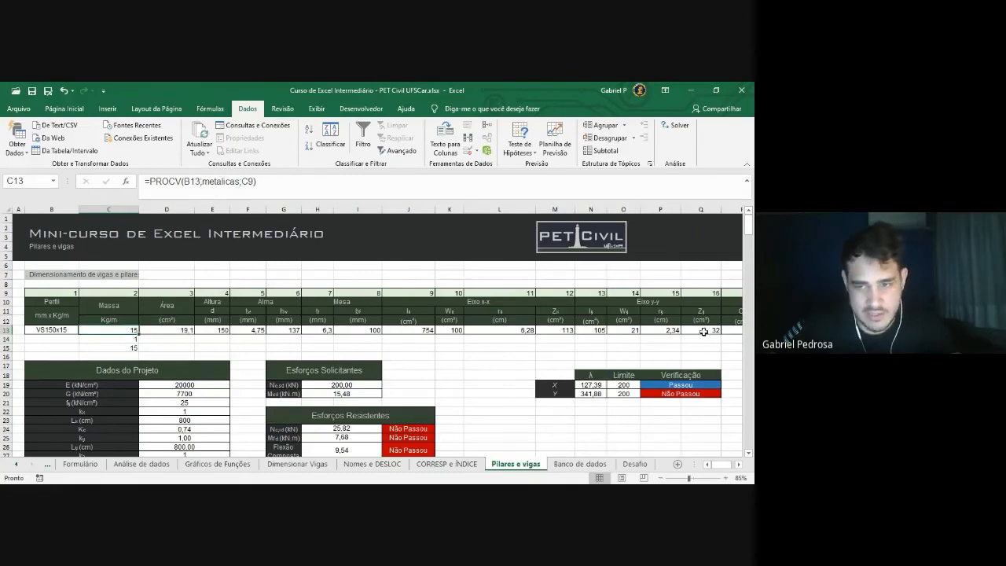
click(217, 181)
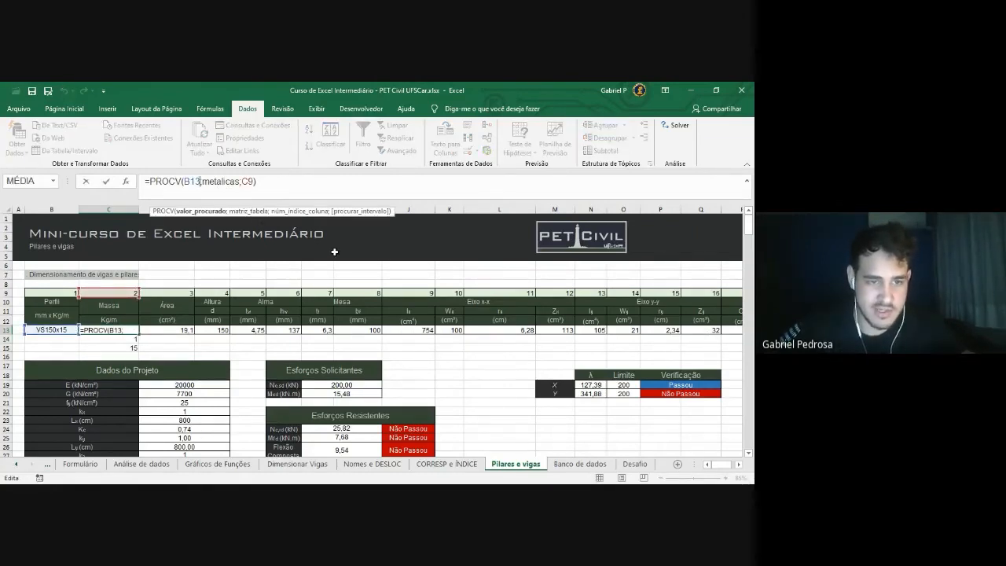
key(F4)
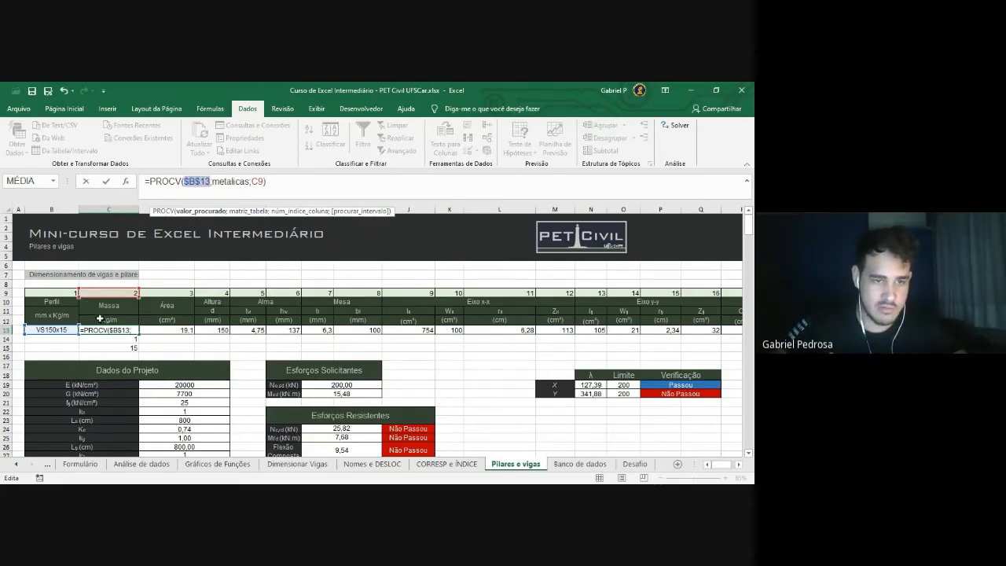
click(274, 190)
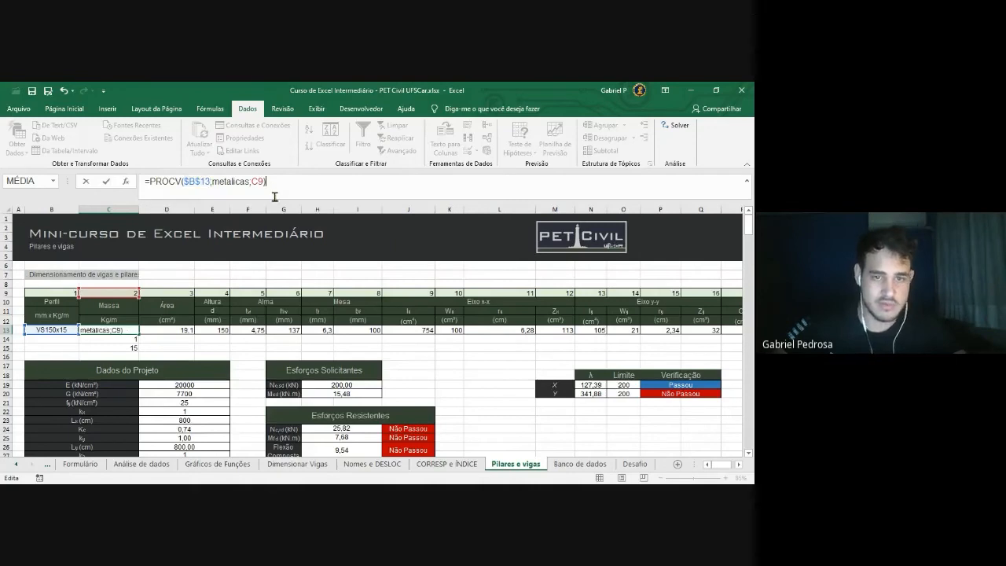
key(Return)
Fill the C13 lookup across row 13 to column Q and check D13 returns area 19.1
click(117, 328)
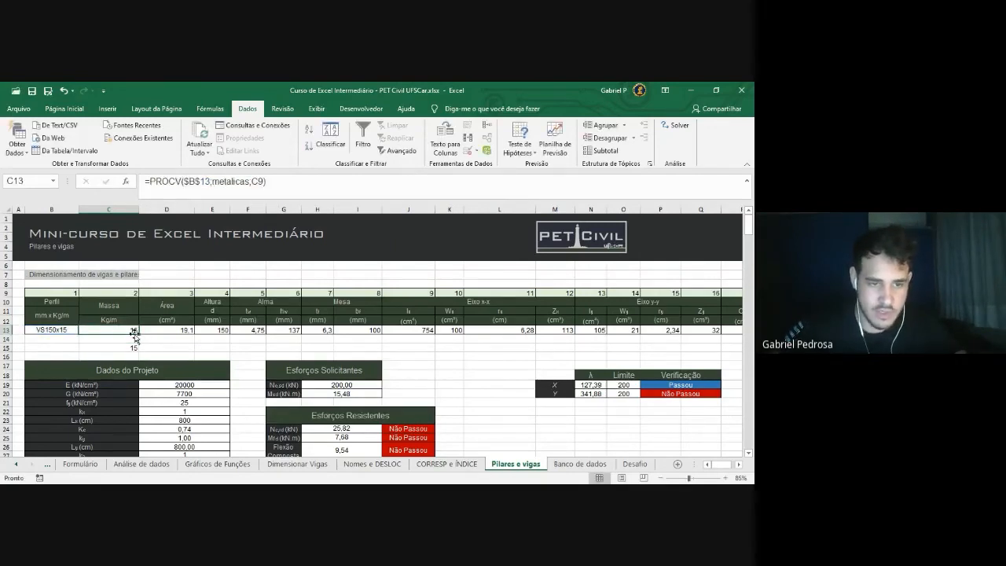
drag(140, 333, 675, 332)
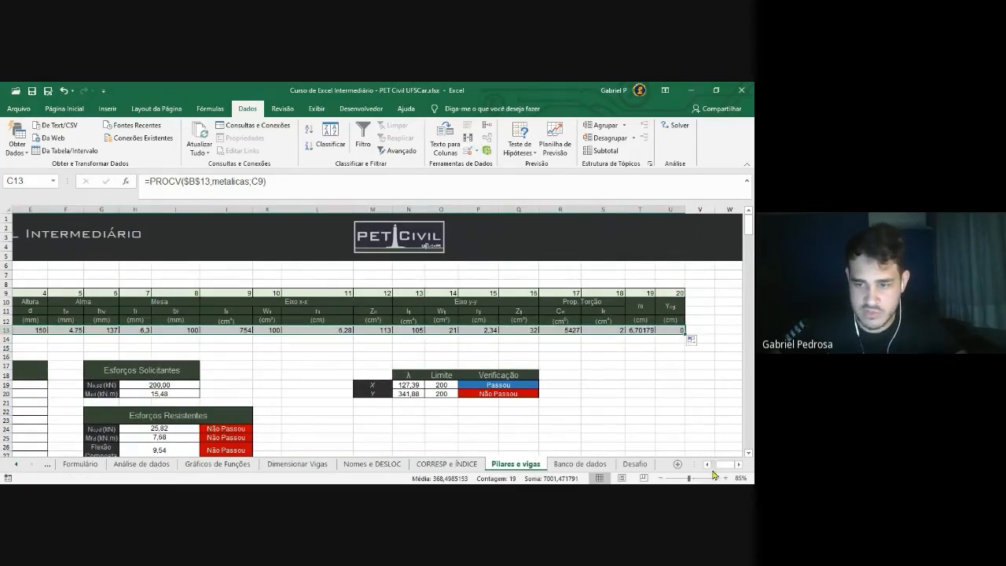
drag(725, 466, 714, 466)
click(210, 348)
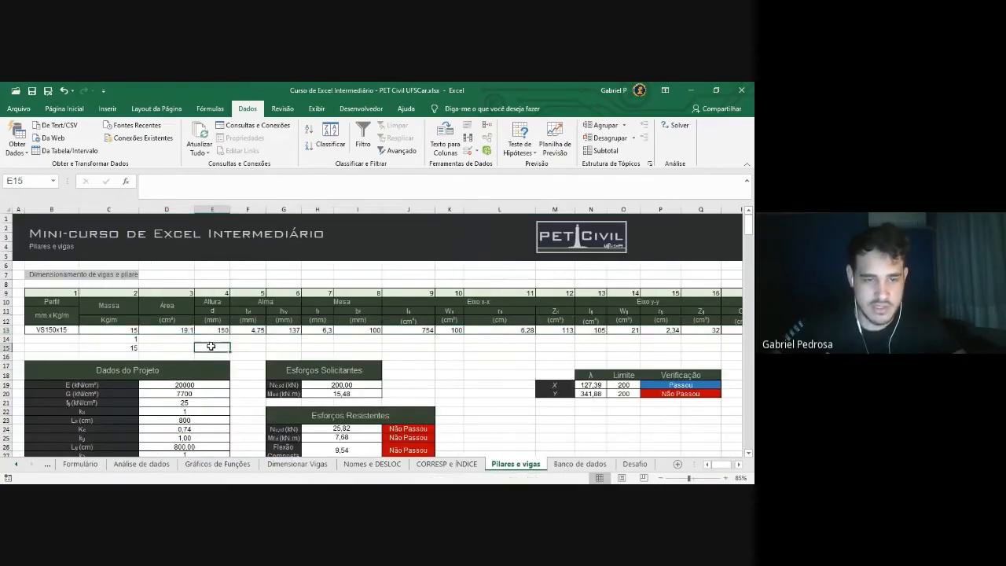
click(186, 329)
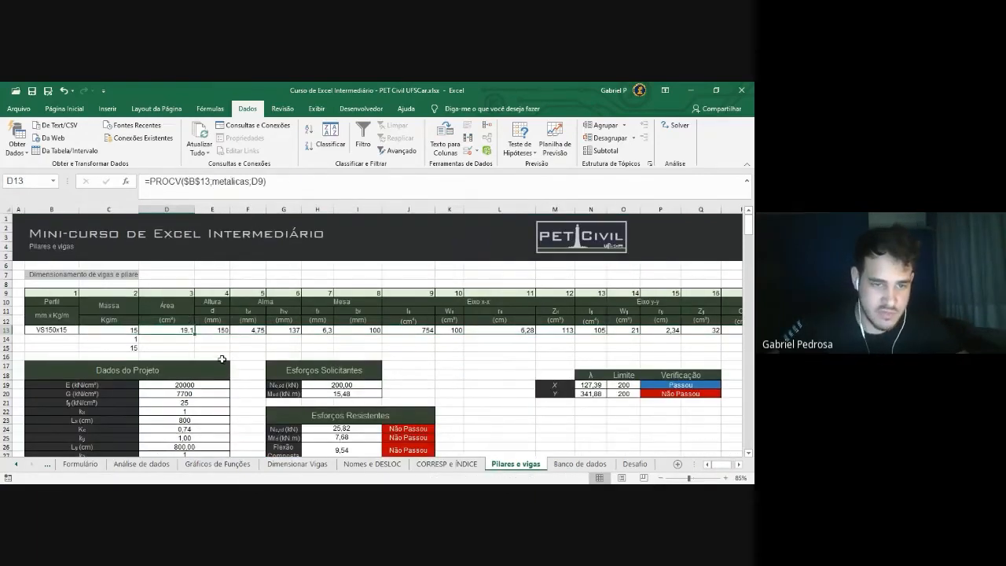
click(288, 176)
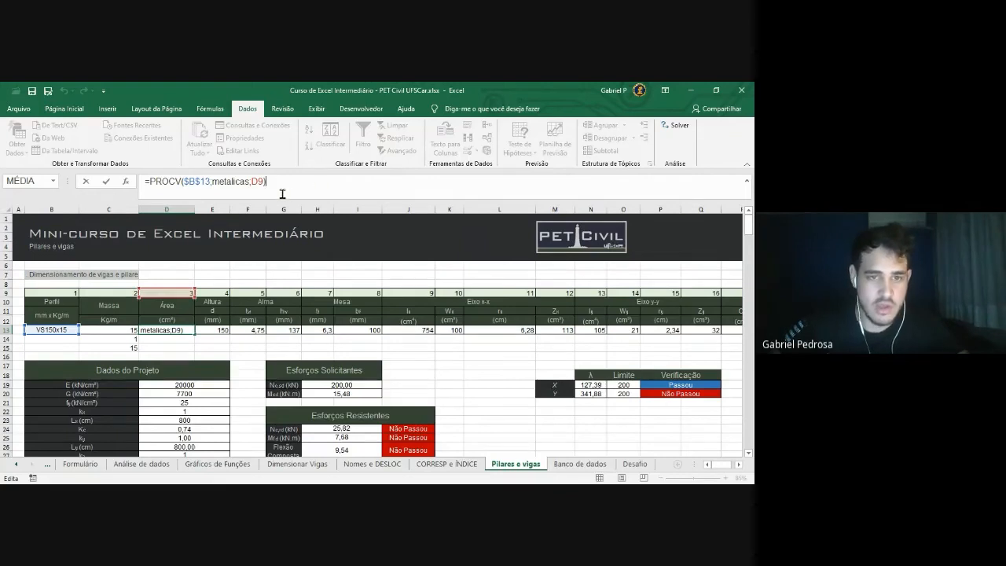
key(Escape)
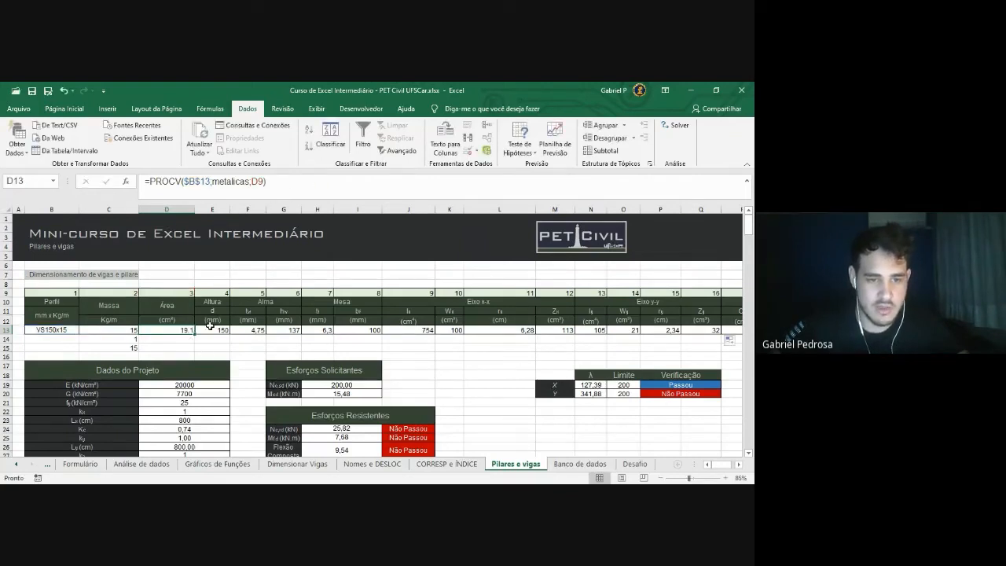
click(580, 463)
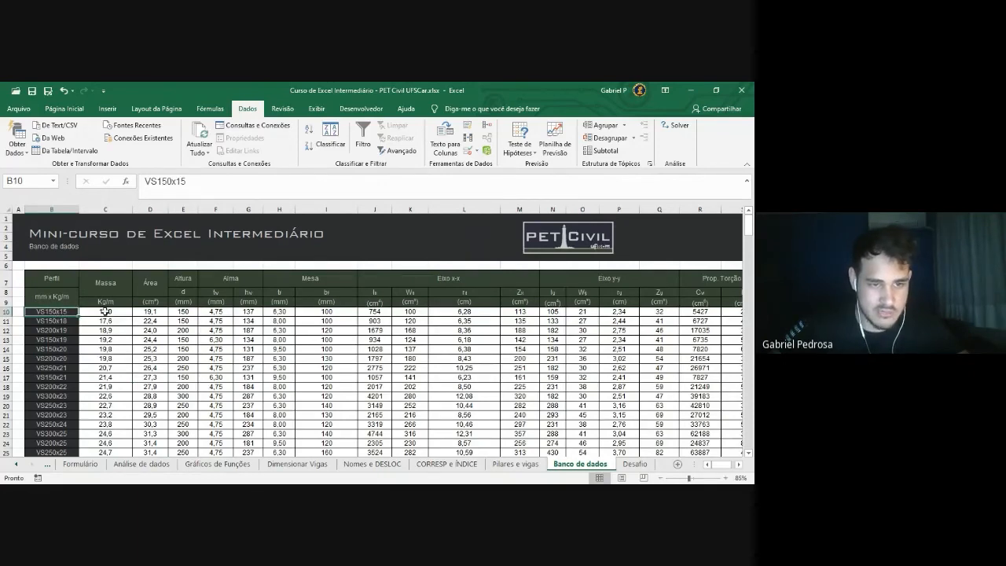
key(Right)
key(Right)
key(Right)
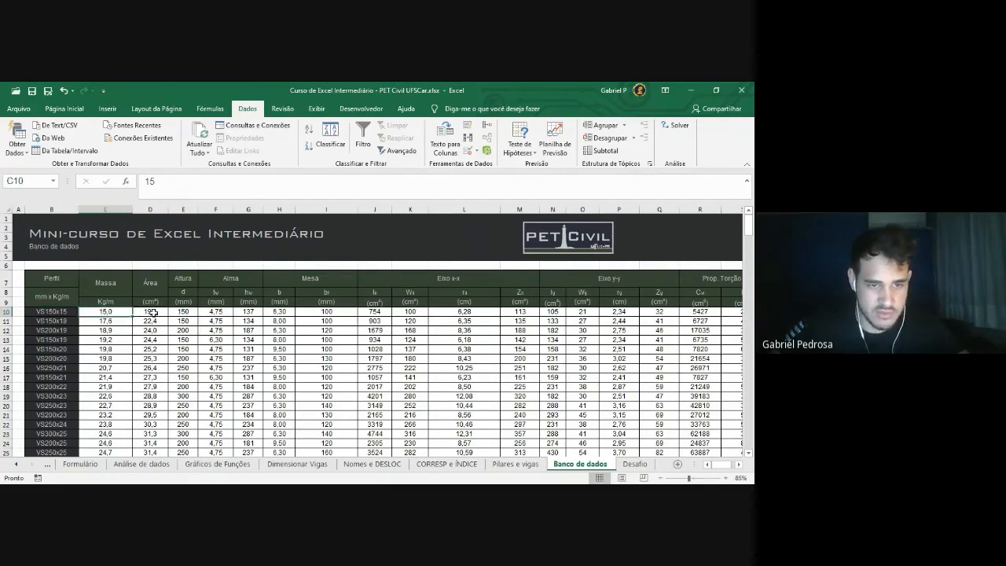
drag(110, 311, 354, 311)
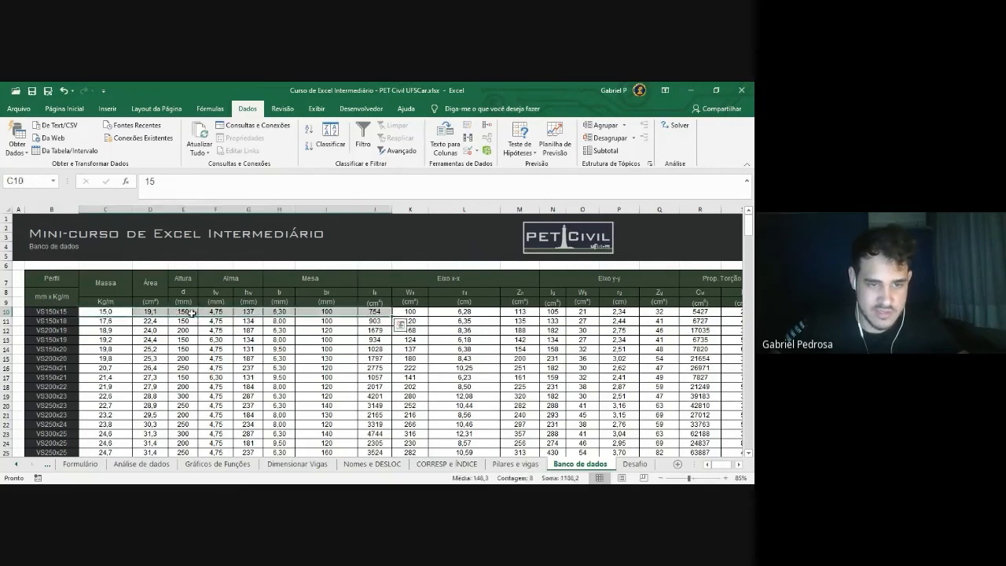
key(Left)
drag(43, 348, 150, 348)
drag(120, 279, 110, 353)
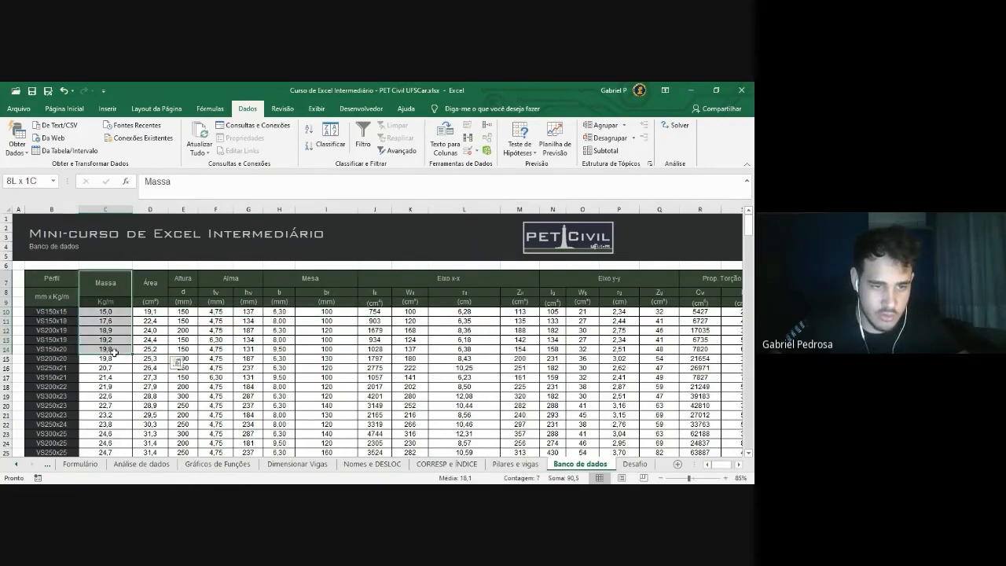
click(279, 330)
click(523, 465)
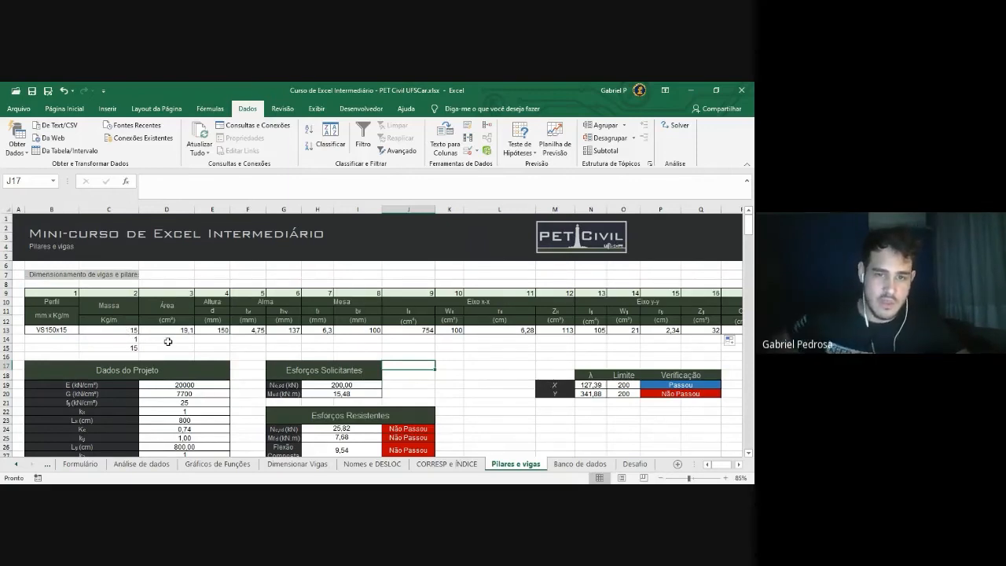
drag(69, 331, 418, 334)
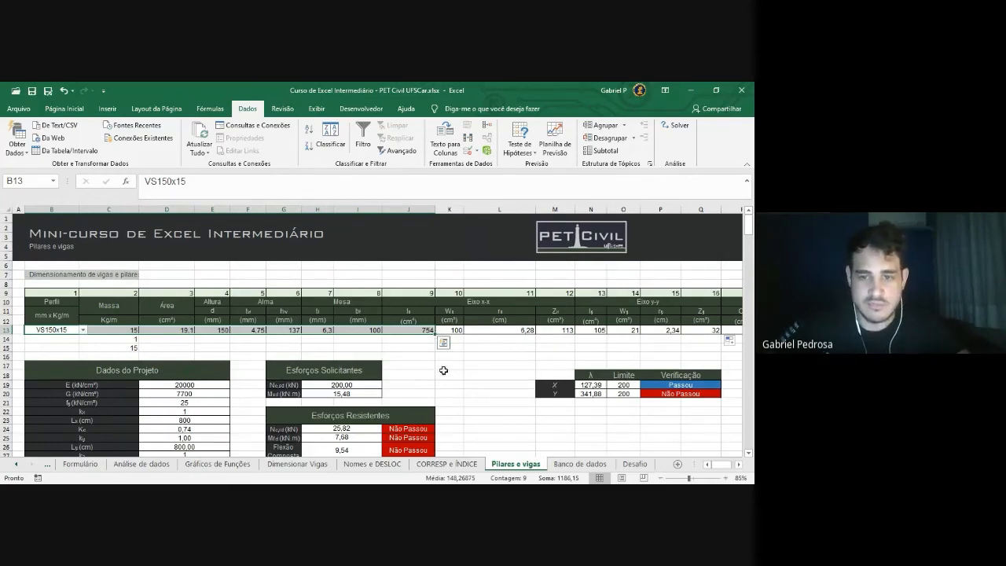
click(386, 356)
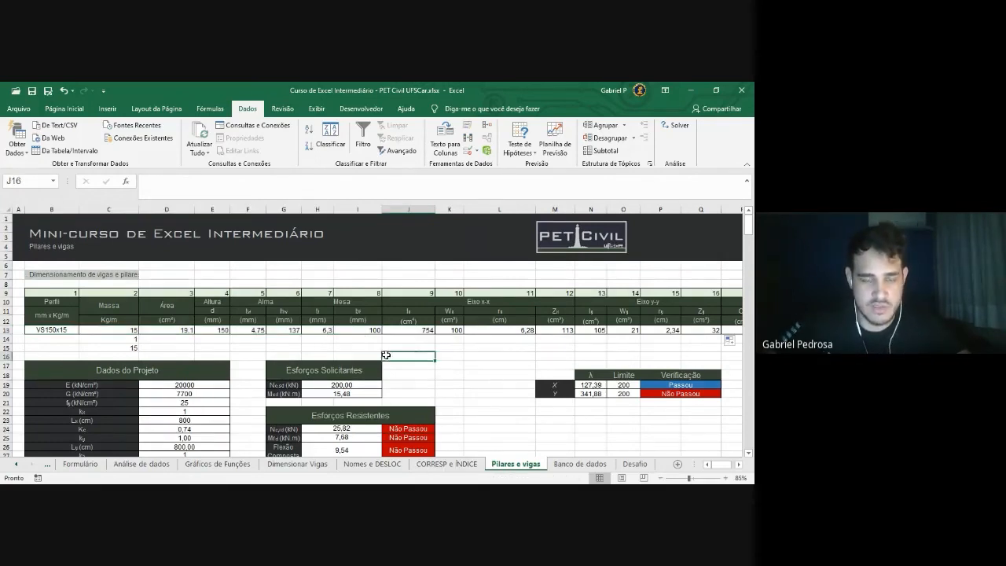
click(114, 332)
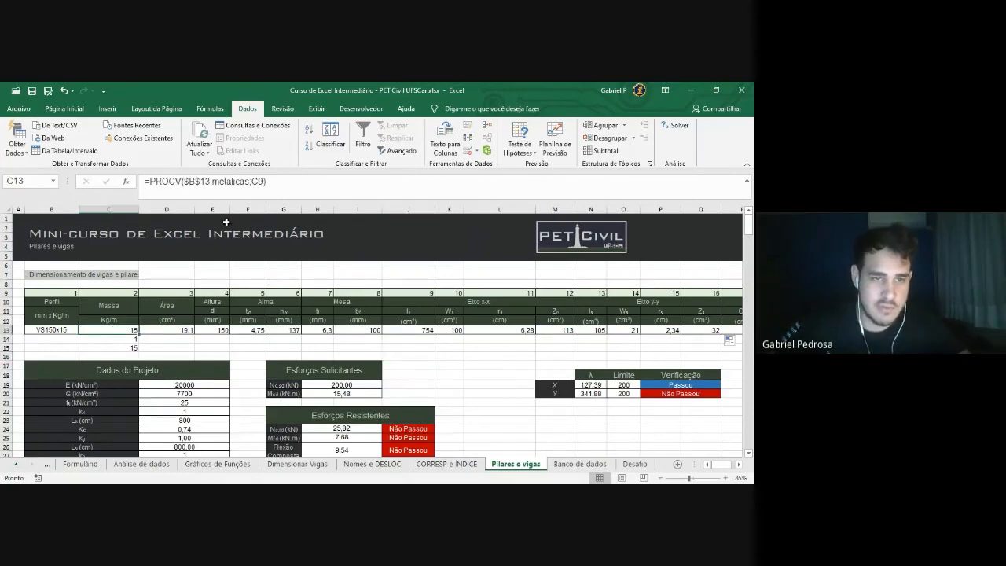
click(282, 181)
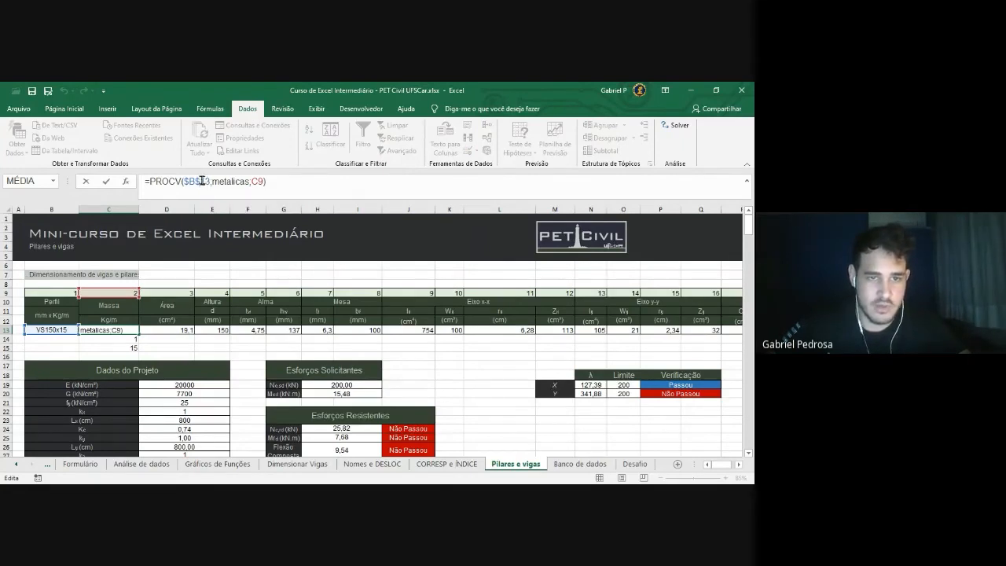
click(201, 181)
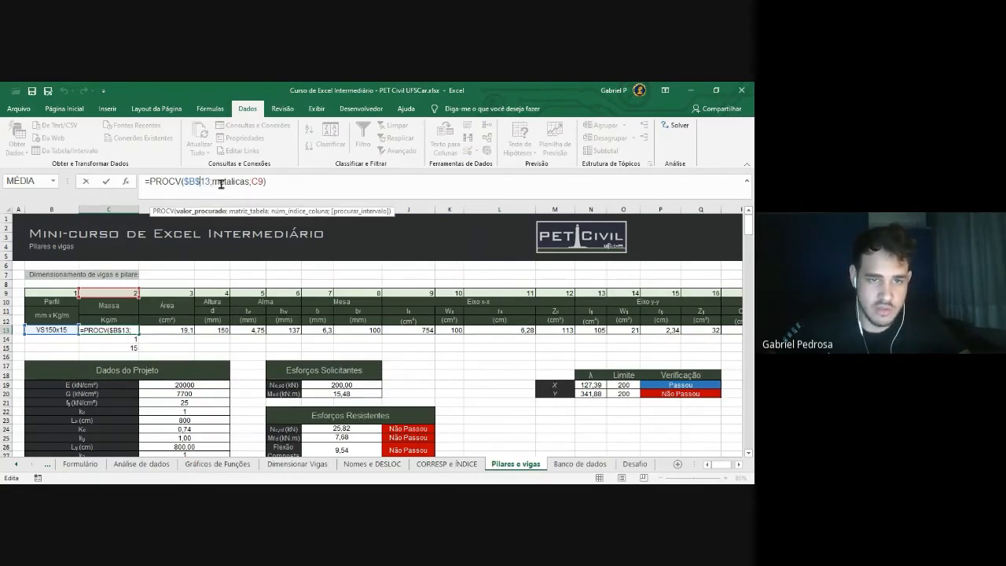
click(223, 182)
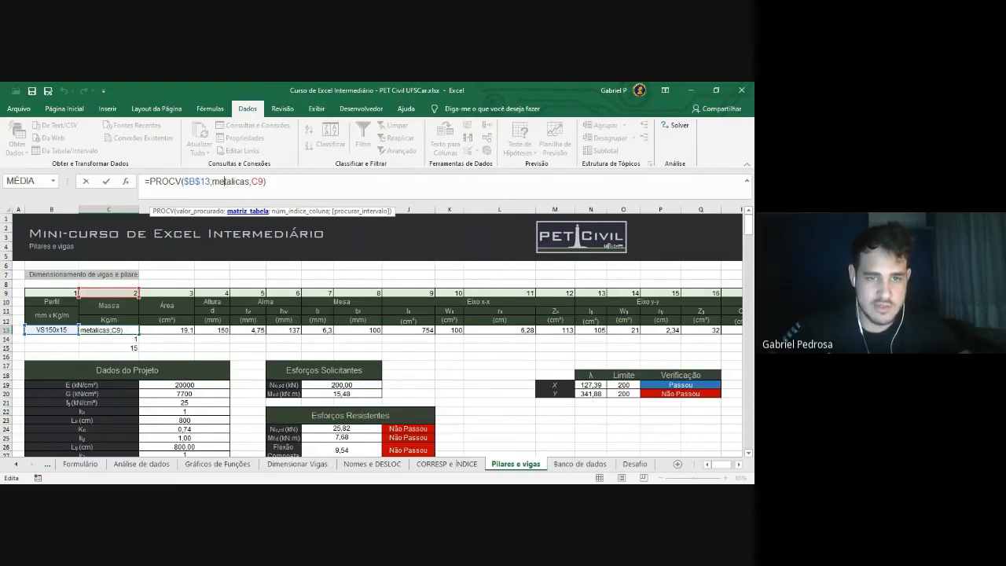
click(250, 182)
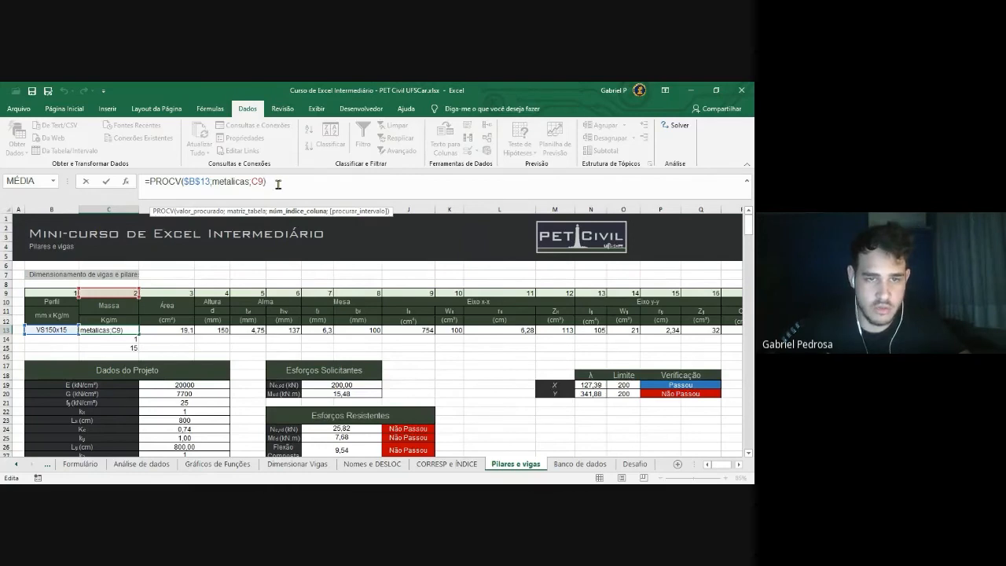
Recheck C15's =ÍNDICE(metalicas;C14;2), which returns 15
key(Return)
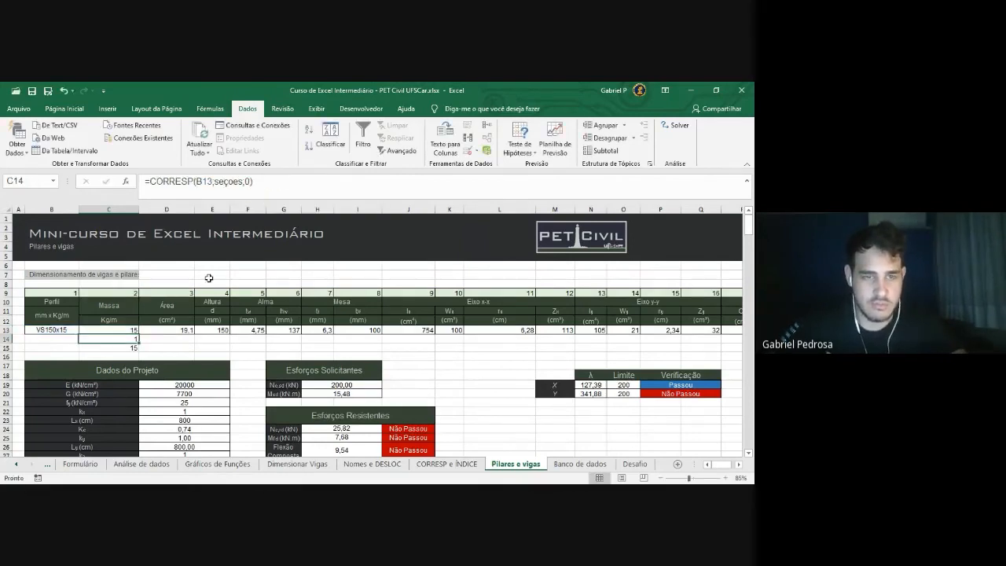
click(131, 331)
click(134, 349)
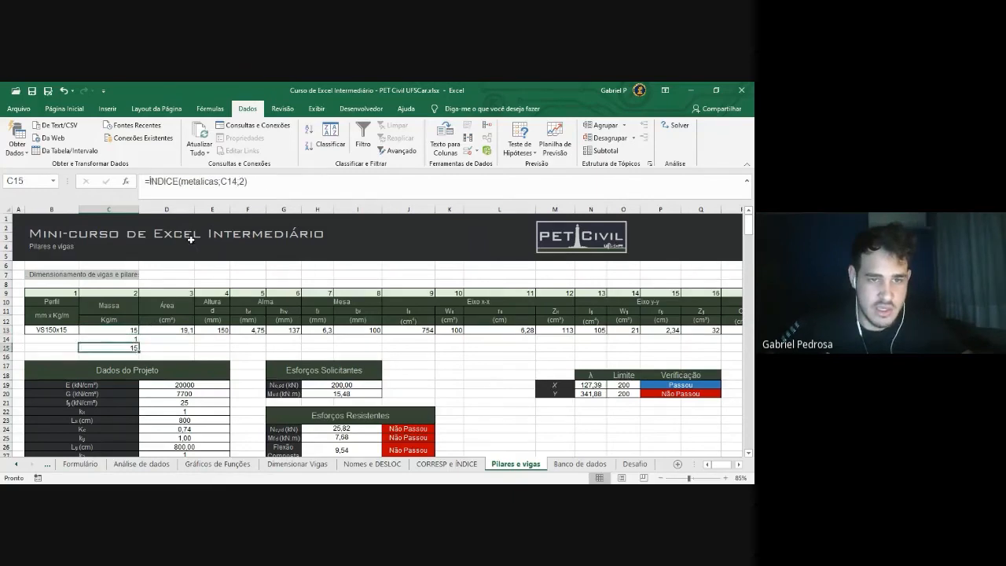
drag(258, 180, 133, 185)
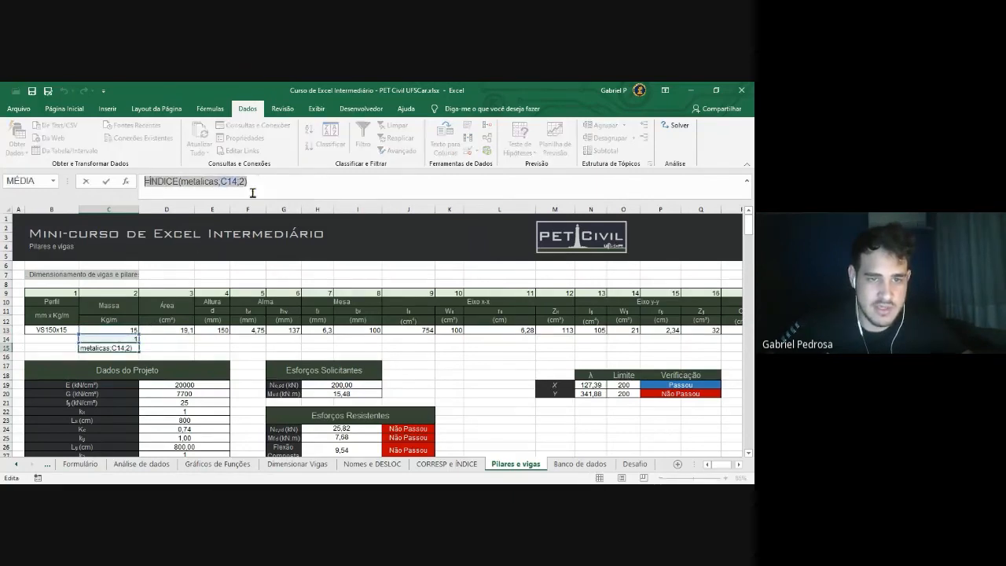
click(208, 183)
click(226, 182)
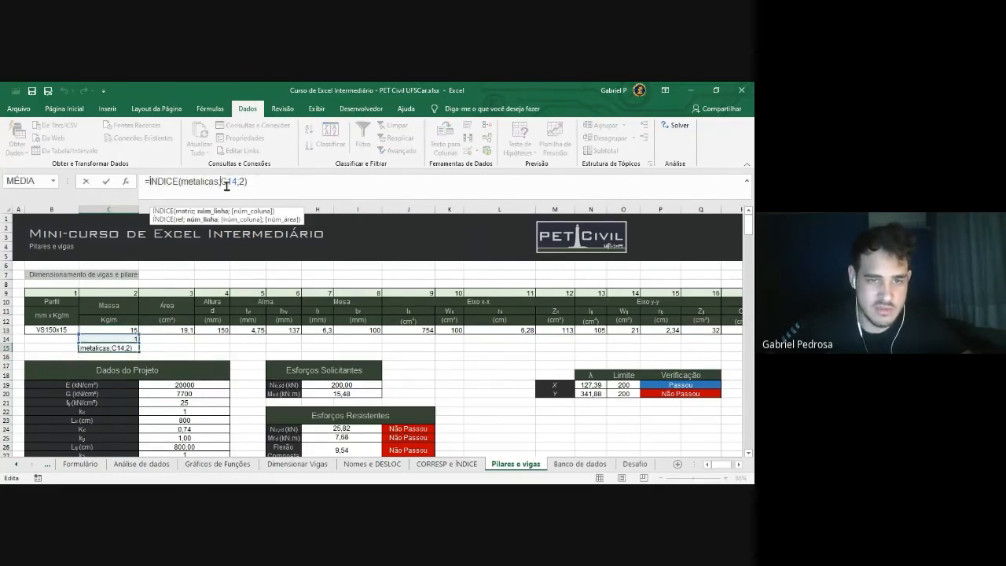
click(240, 182)
click(263, 182)
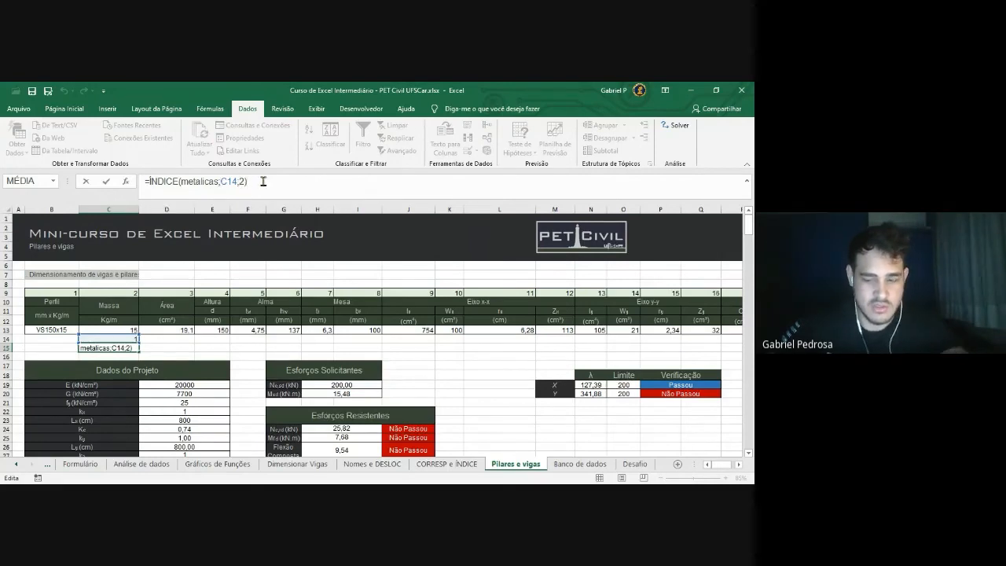
key(Return)
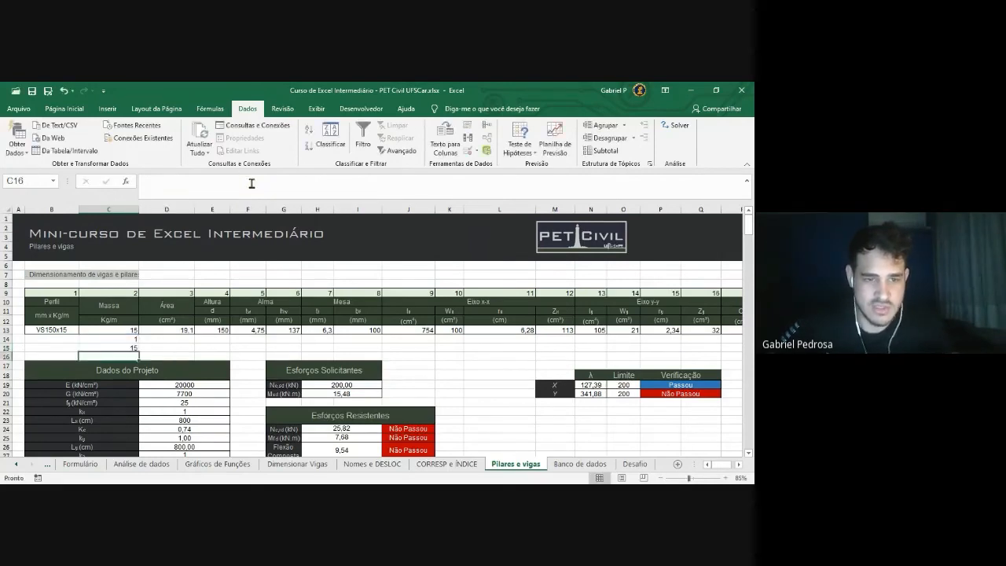
Recheck C14's CORRESP match on B13 returning 1, then highlight C13's PROCV arguments
click(126, 338)
click(256, 181)
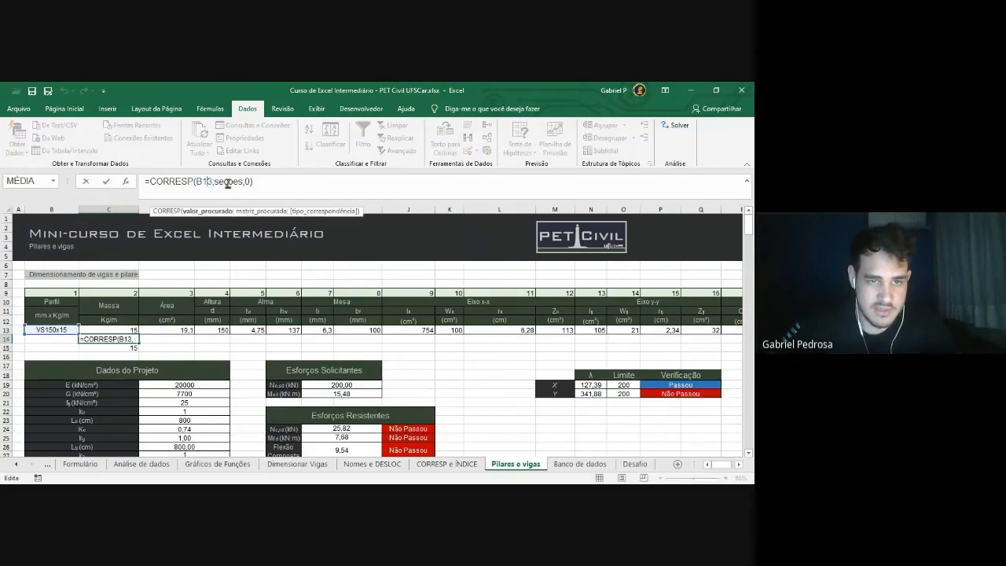
key(Return)
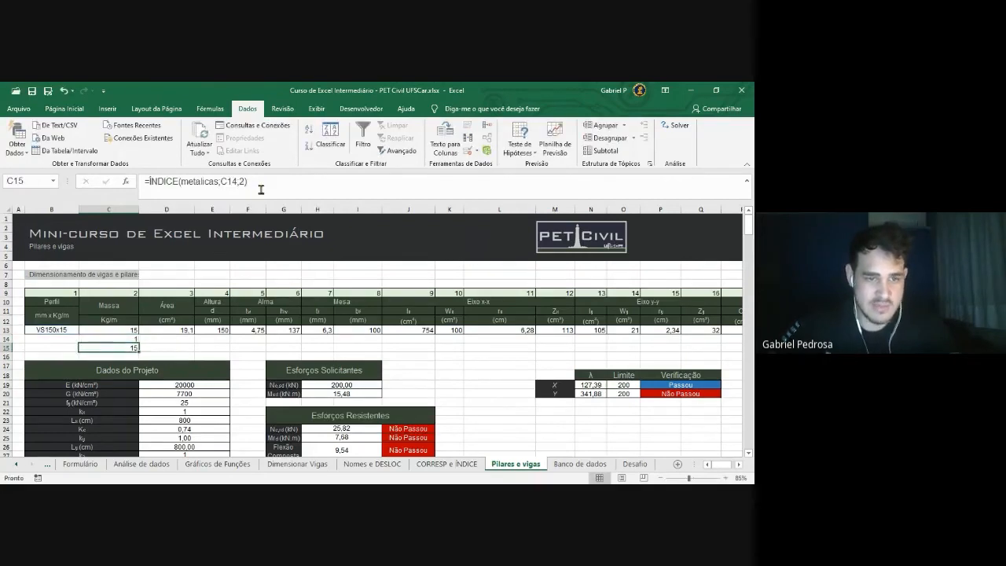
click(130, 329)
drag(299, 184, 186, 188)
click(305, 182)
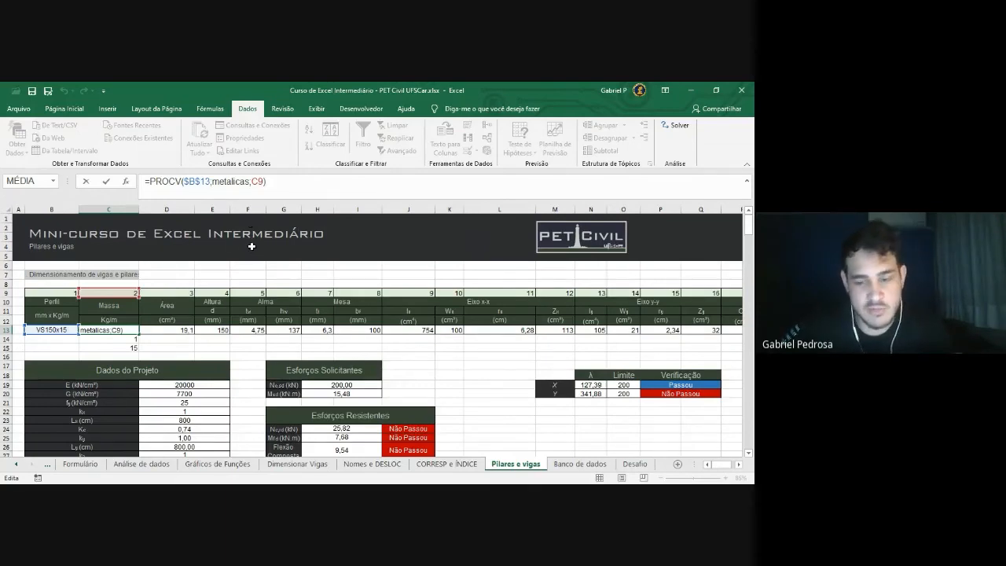
Keep C13's PROCV returning 15 and select the profile names on Banco de dados
key(Return)
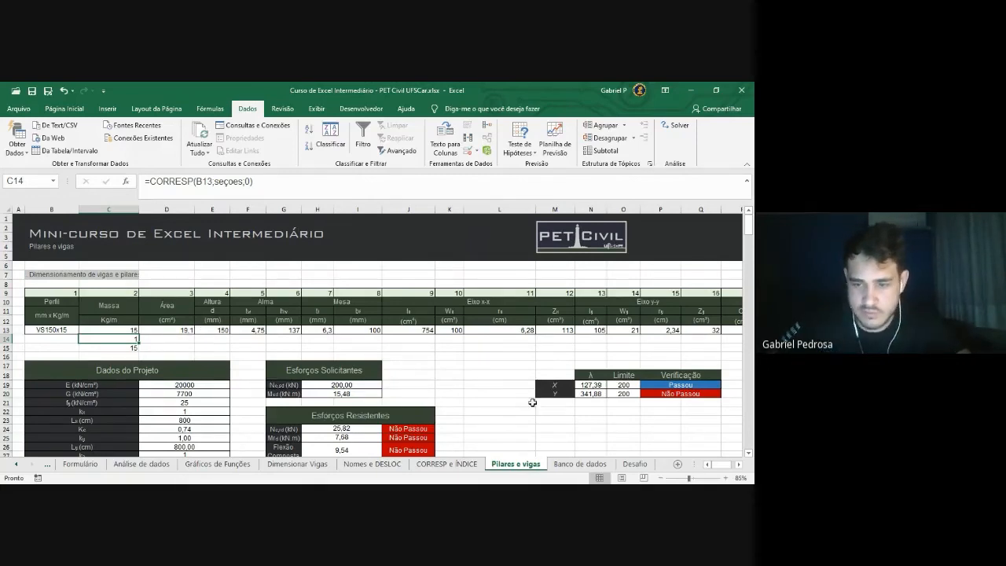
click(568, 466)
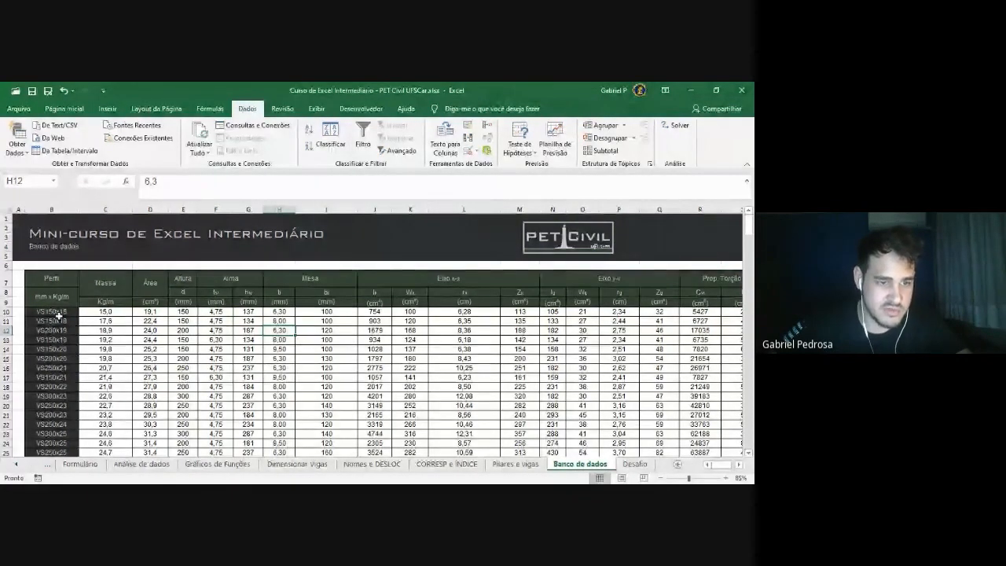
drag(58, 314, 61, 454)
scroll(61, 453, down, 2)
click(150, 349)
Select the profile names B10:B26 on Banco de dados and copy them
drag(60, 256, 60, 435)
scroll(114, 354, up, 2)
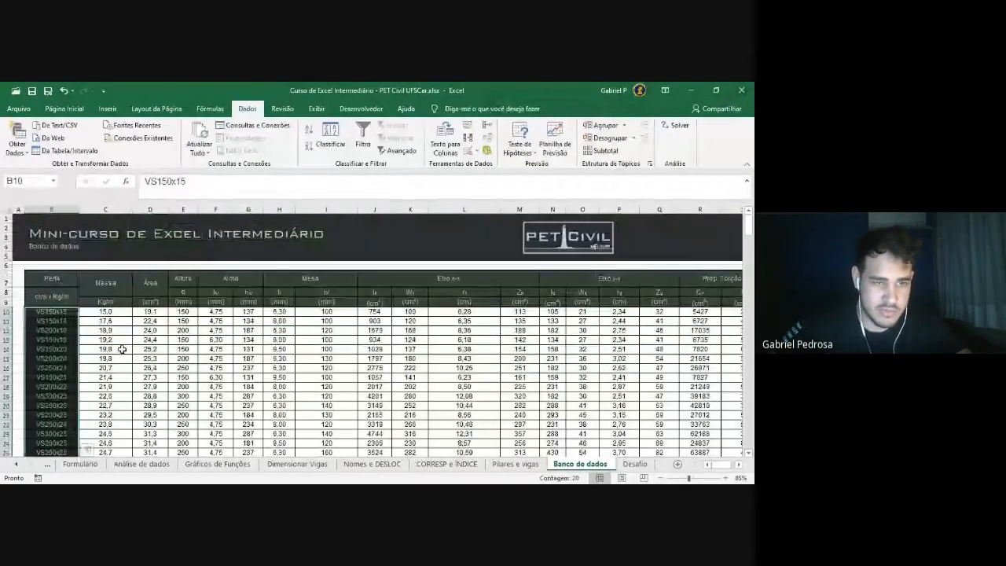
scroll(122, 350, down, 1)
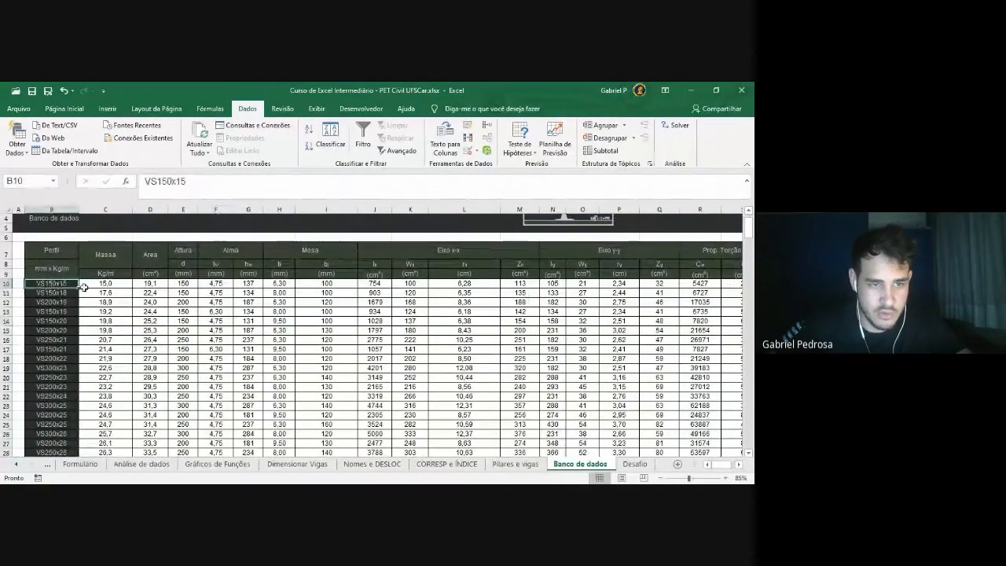
drag(88, 284, 549, 445)
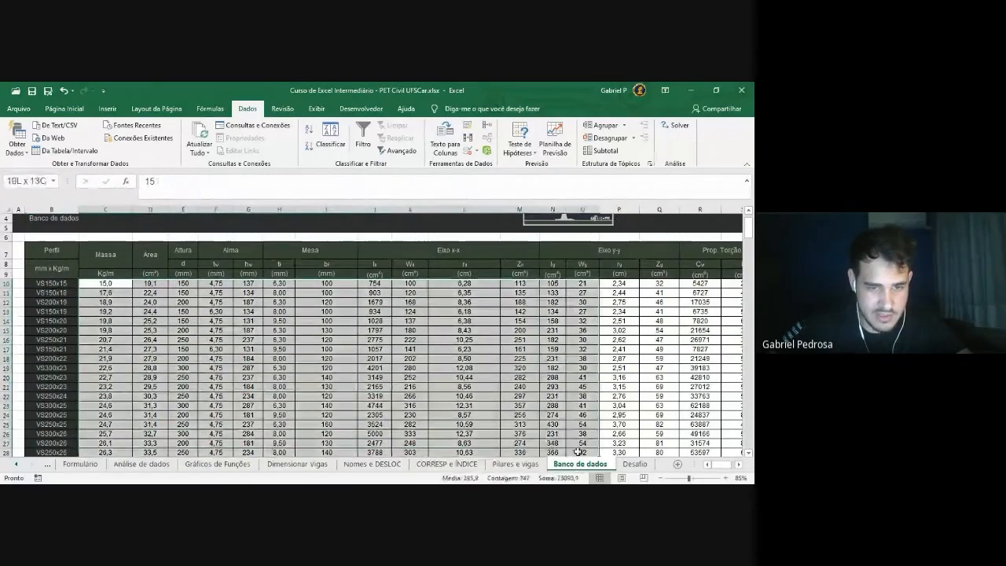
drag(67, 285, 55, 463)
scroll(59, 441, up, 2)
drag(91, 312, 519, 462)
scroll(66, 289, up, 1)
click(58, 275)
drag(57, 275, 51, 423)
key(ctrl+c)
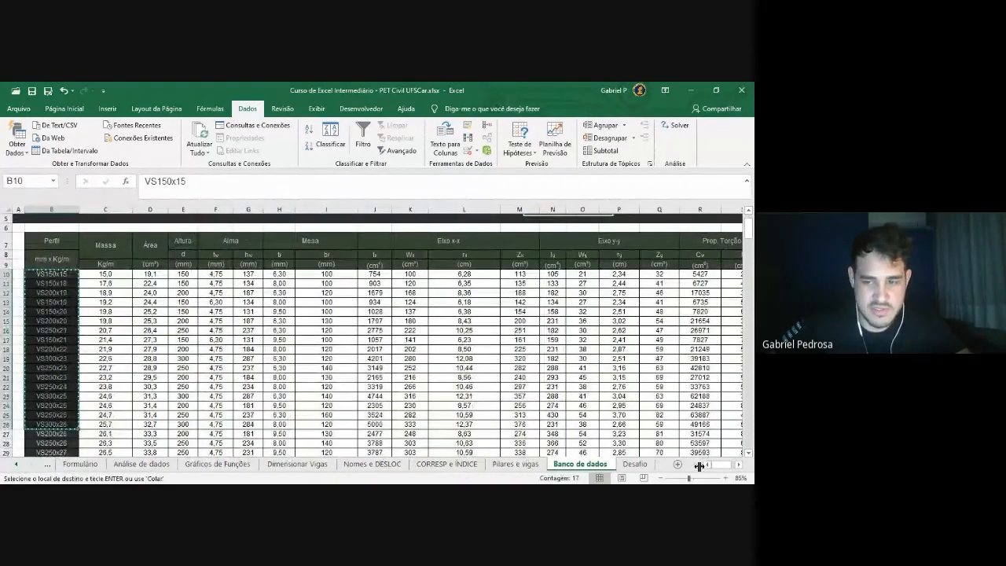
Paste the names into V10:V26 and widen column V so they read fully
drag(716, 469, 726, 467)
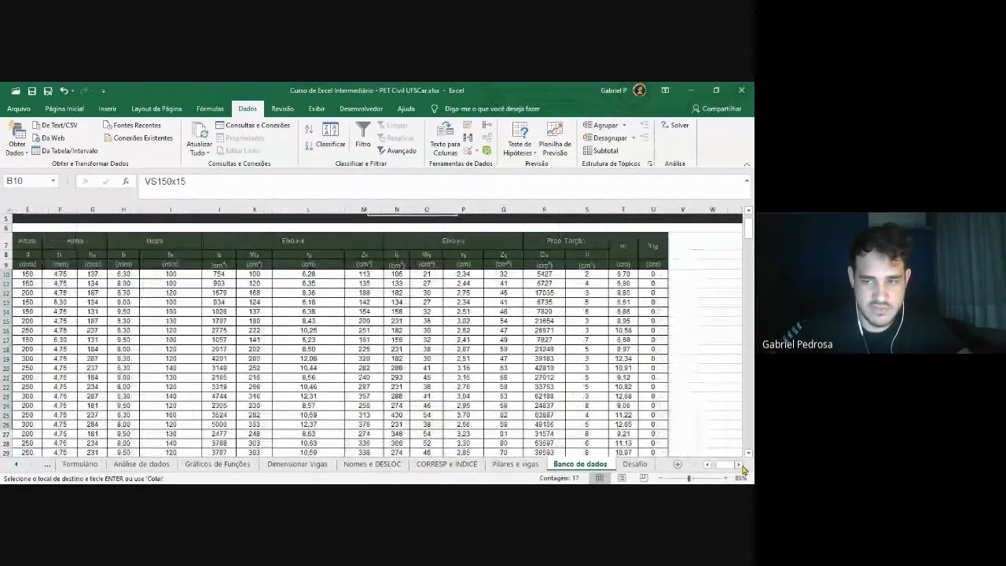
click(682, 274)
key(ctrl+v)
key(ctrl)
click(712, 288)
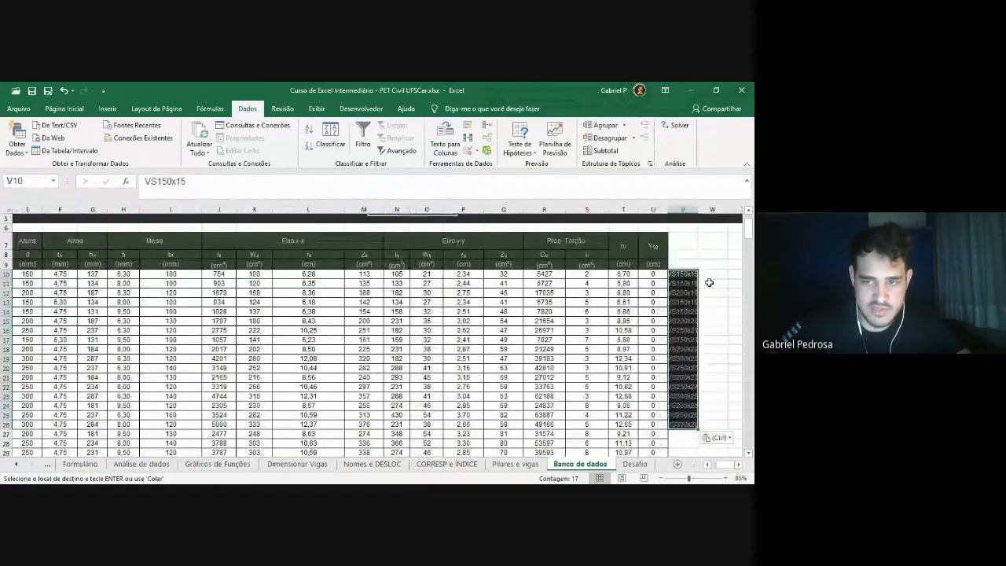
drag(699, 210, 711, 212)
click(695, 254)
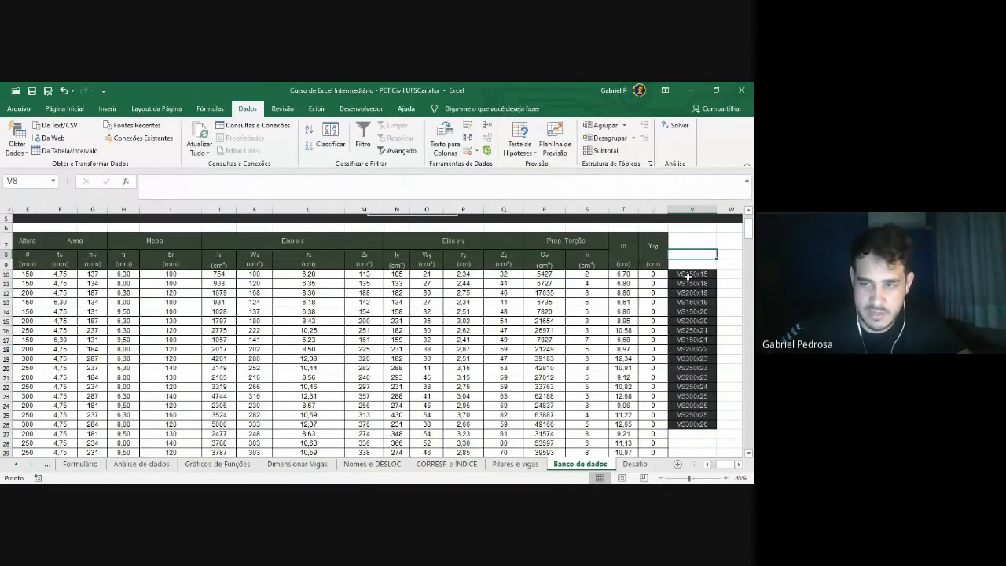
drag(689, 275, 690, 425)
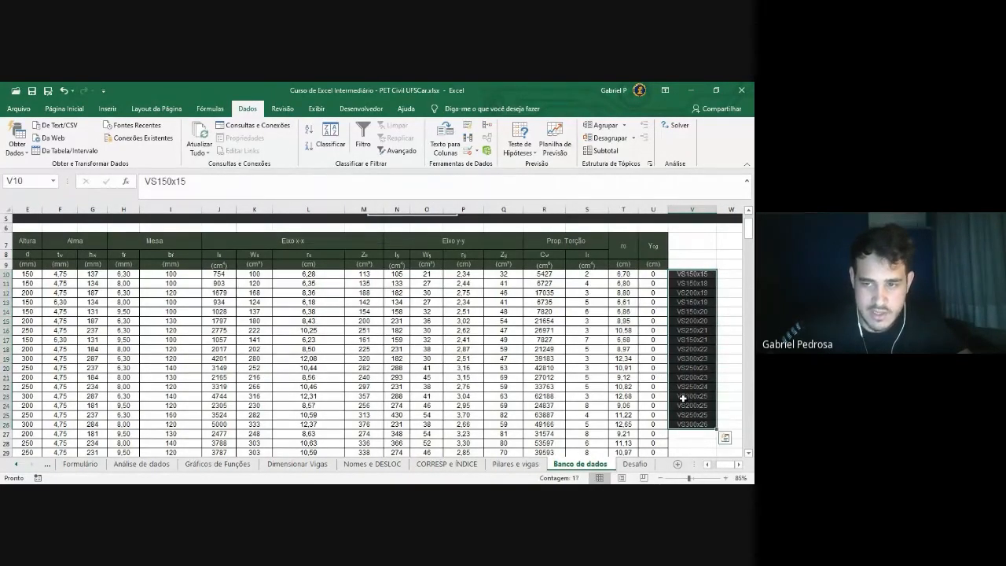
drag(654, 274, 104, 425)
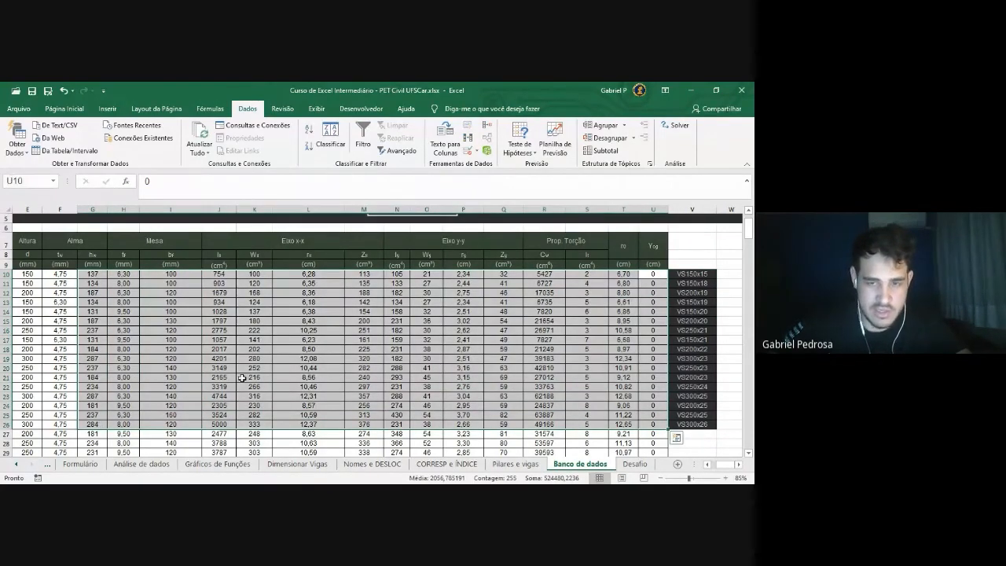
Review the profile table's data block, column B names and the values along row 18
drag(726, 464, 158, 337)
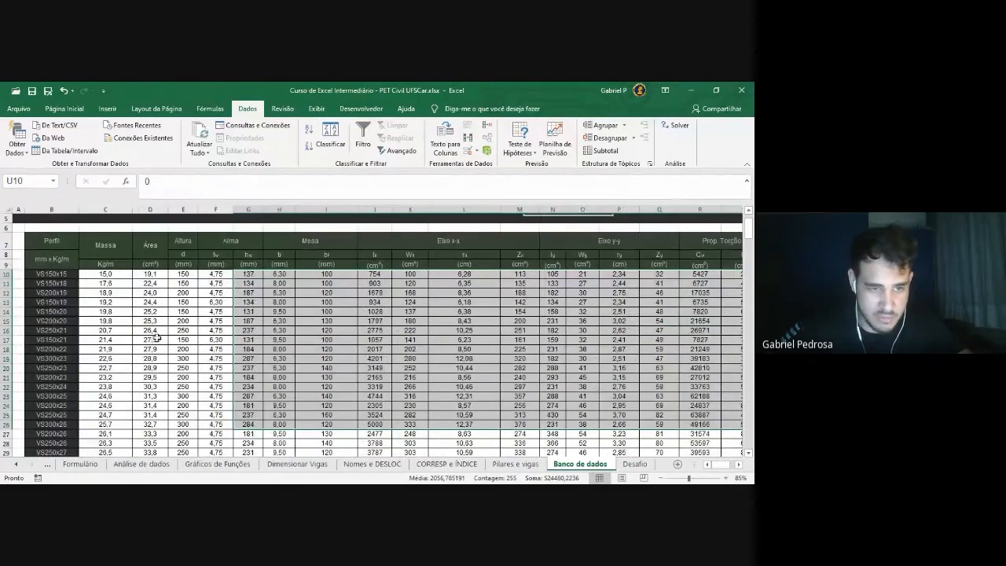
drag(76, 273, 730, 273)
drag(105, 283, 689, 442)
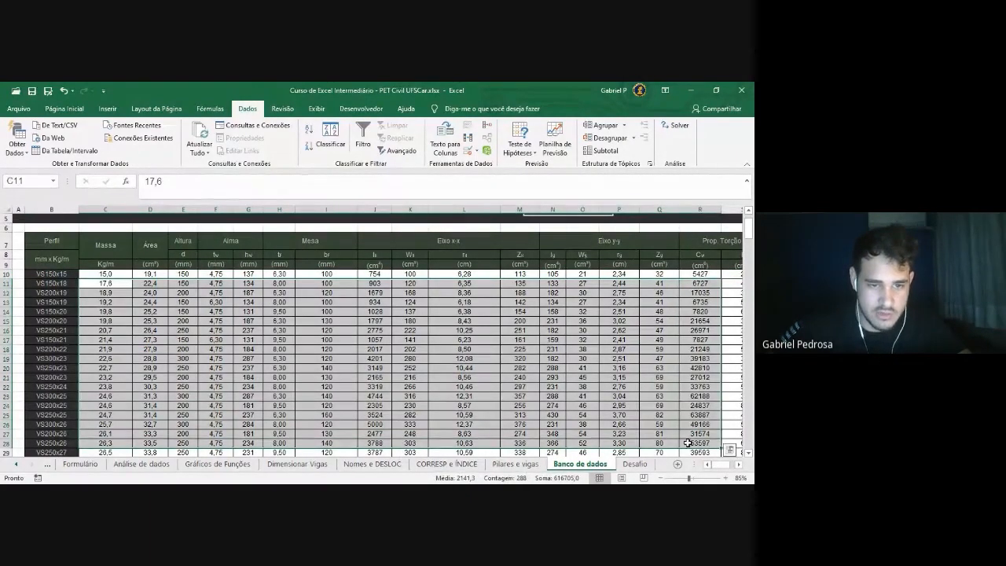
click(273, 368)
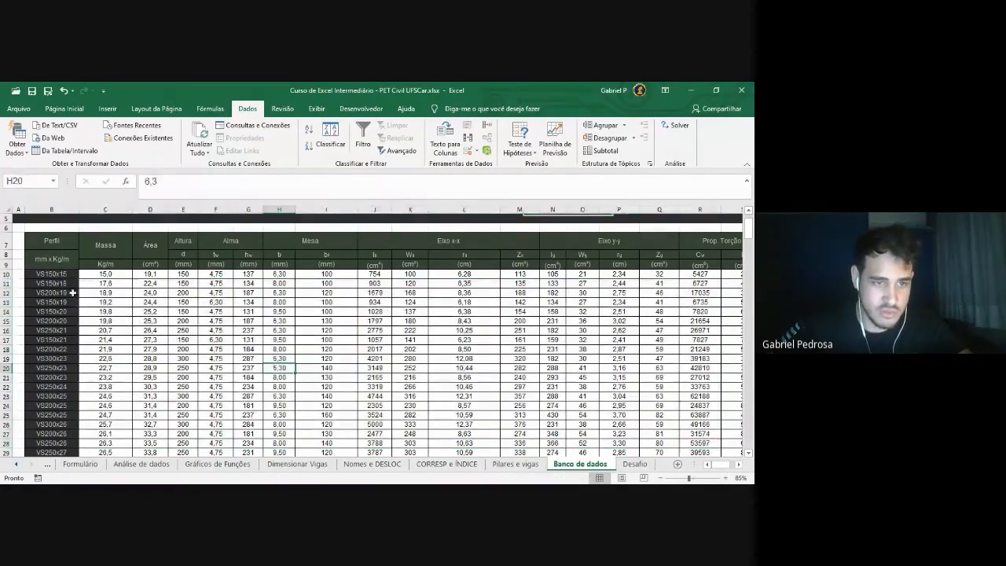
drag(61, 274, 53, 453)
scroll(107, 312, down, 1)
scroll(110, 306, up, 1)
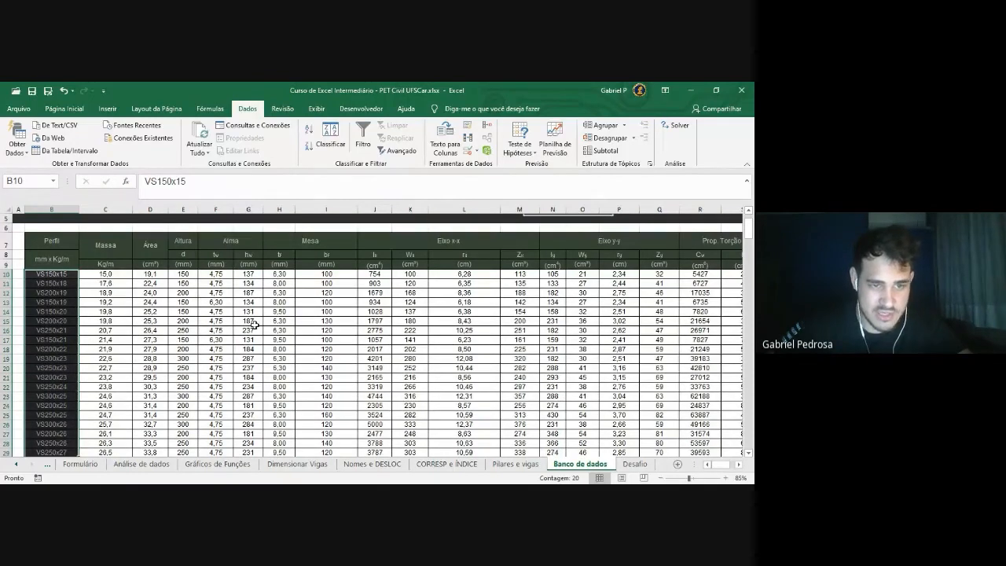
scroll(253, 325, down, 1)
click(84, 313)
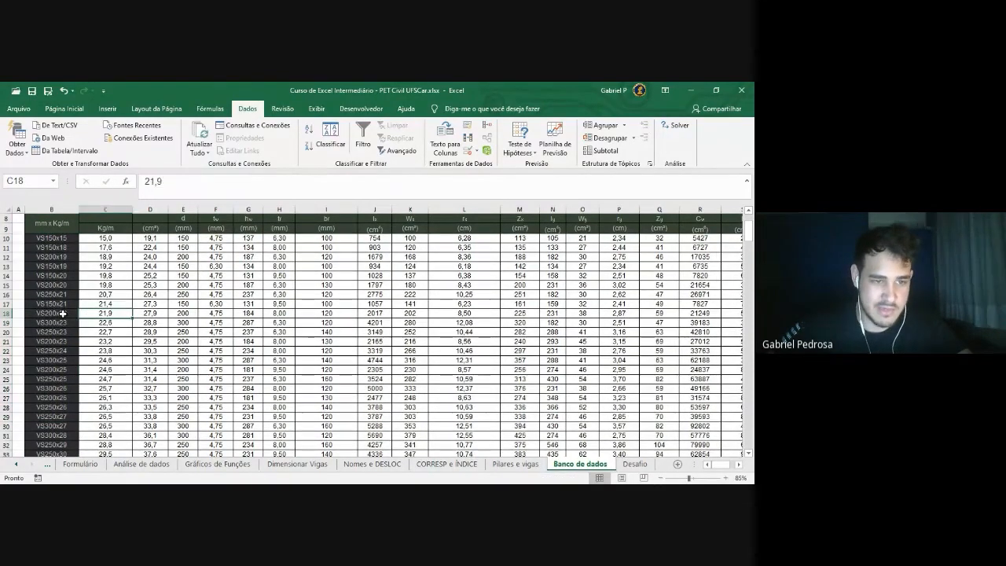
click(63, 313)
click(96, 313)
click(149, 313)
click(182, 313)
click(214, 313)
click(247, 313)
click(277, 313)
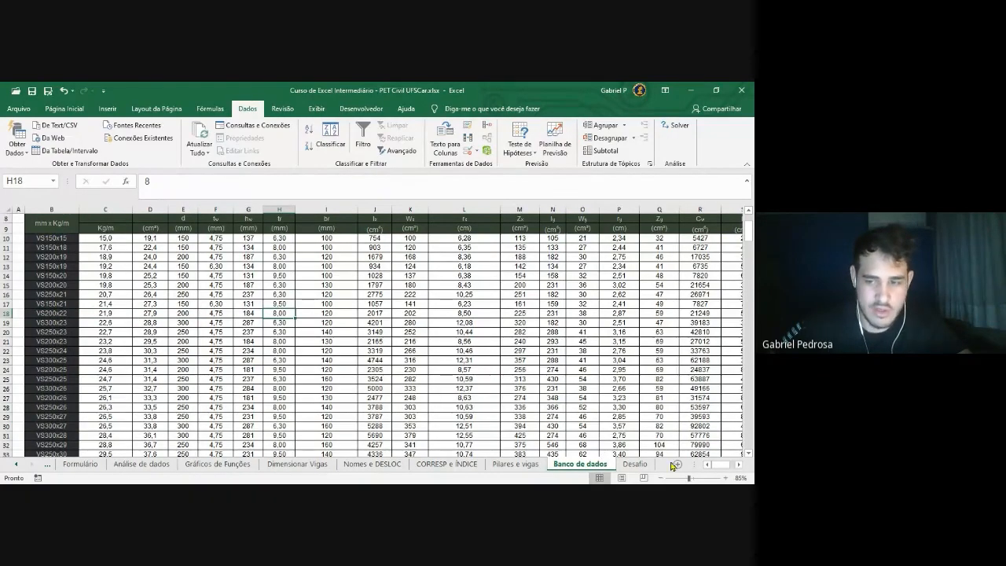
Review the copied names in V10:V26 and the property values along row 15
click(739, 465)
click(739, 465)
click(739, 465)
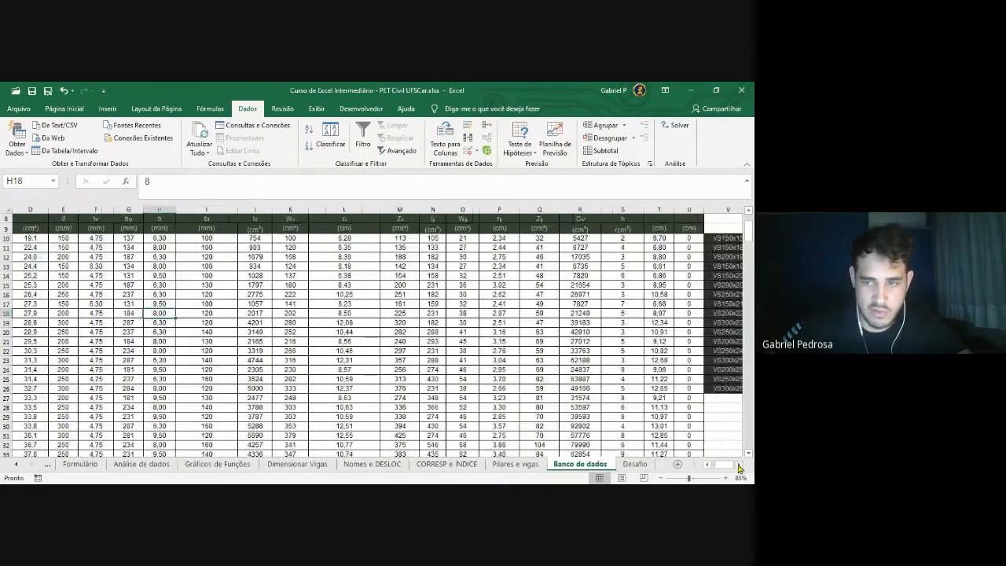
click(739, 465)
click(739, 466)
click(664, 240)
drag(664, 247, 663, 388)
click(626, 288)
click(560, 286)
click(516, 285)
click(476, 285)
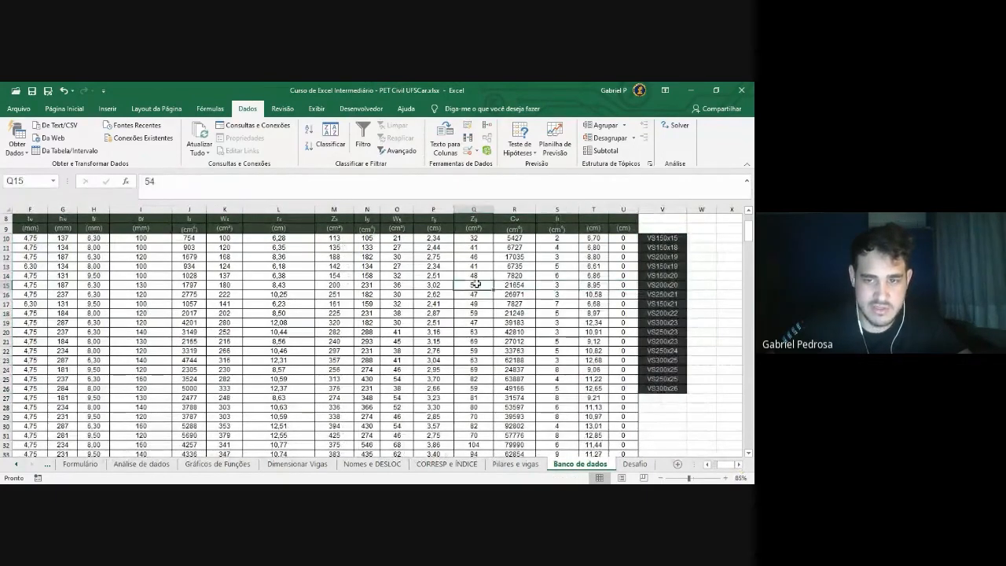
click(703, 296)
click(730, 294)
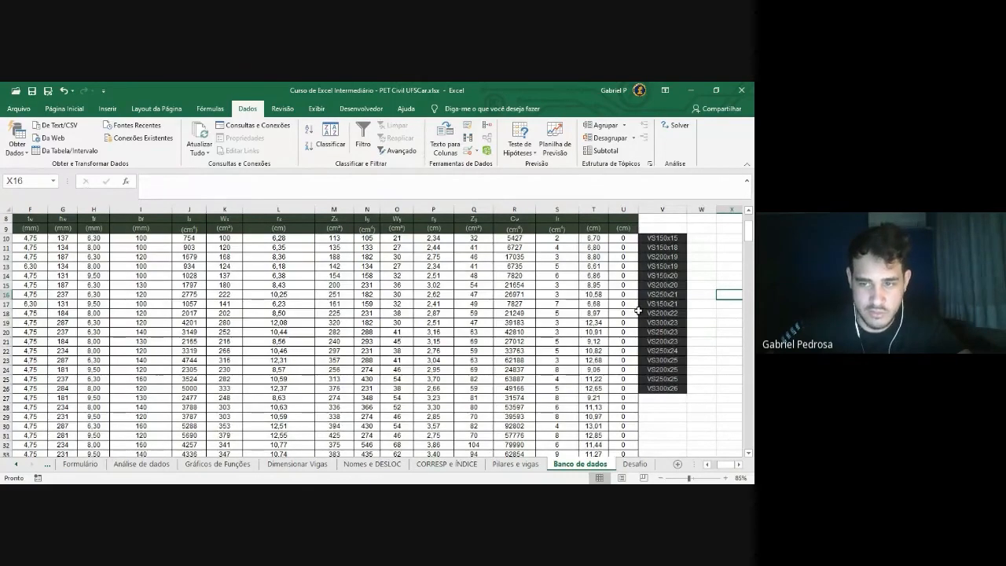
scroll(637, 310, up, 2)
scroll(711, 470, down, 1)
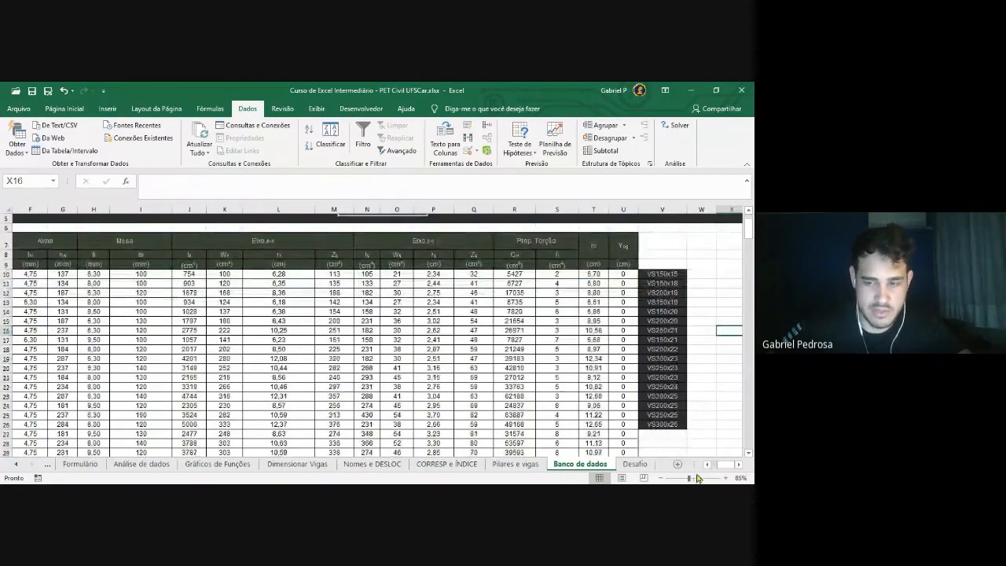
drag(720, 470, 717, 470)
drag(54, 275, 698, 275)
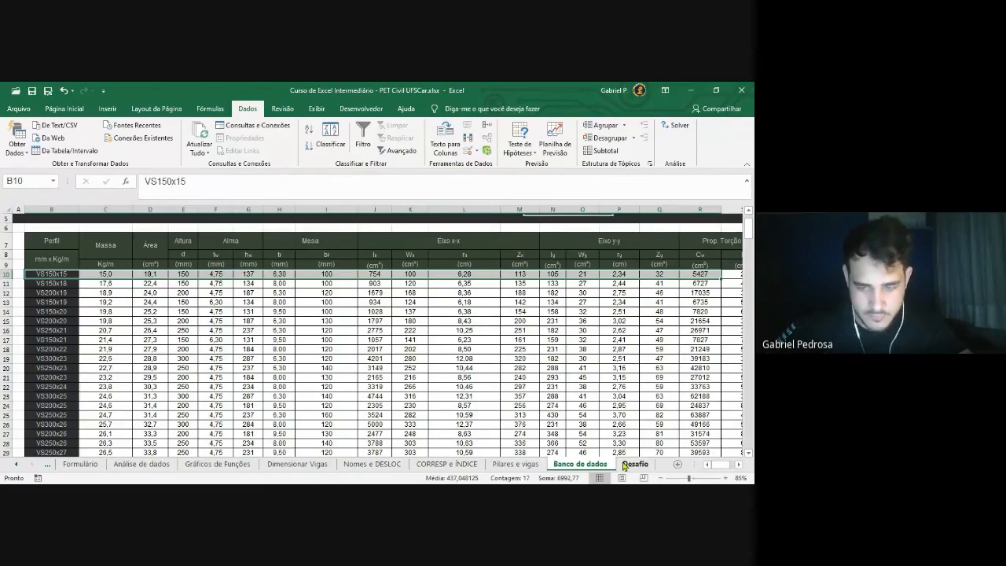
On Pilares e vigas, select C14:C15 to check their sum in the status bar
click(528, 466)
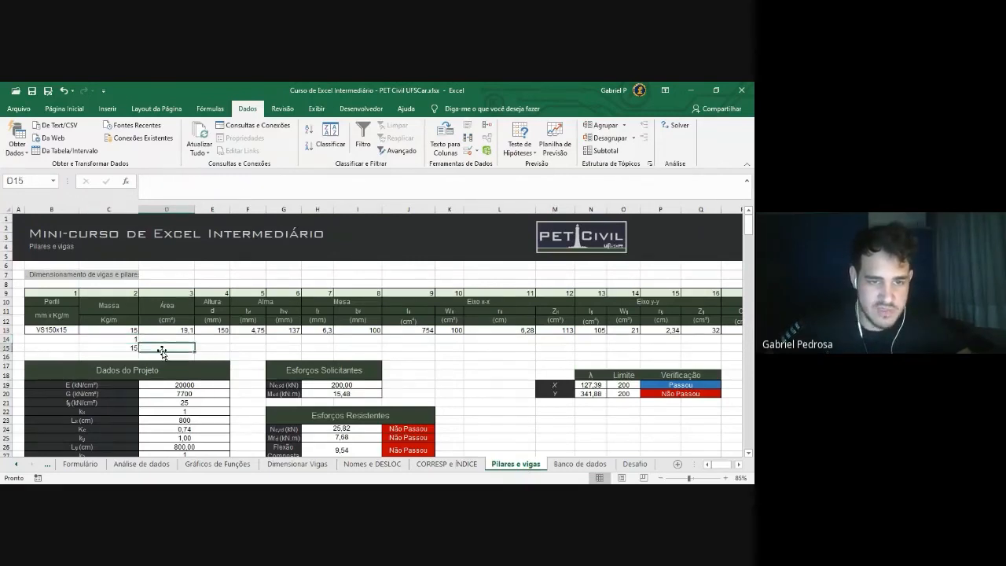
drag(124, 339, 716, 330)
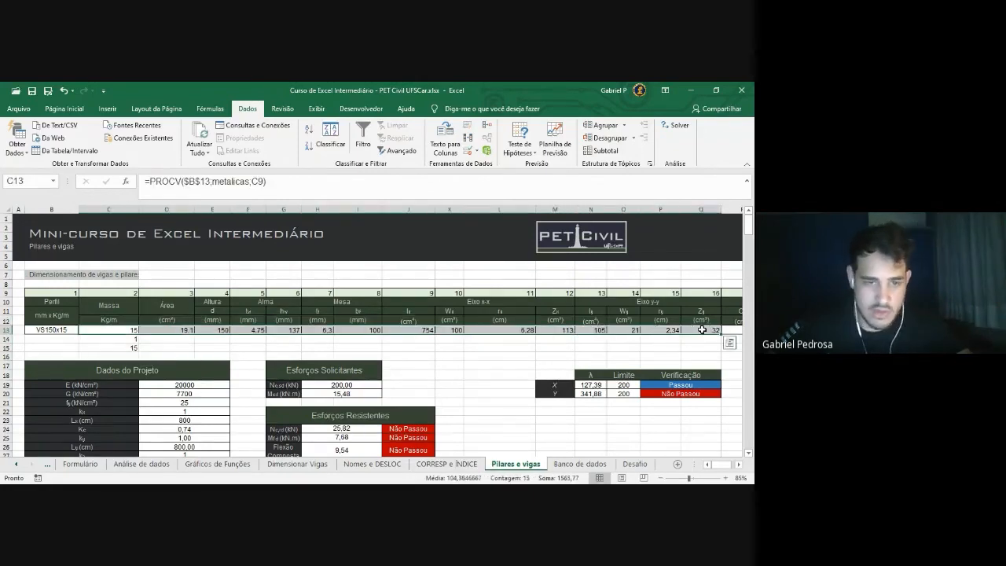
click(271, 348)
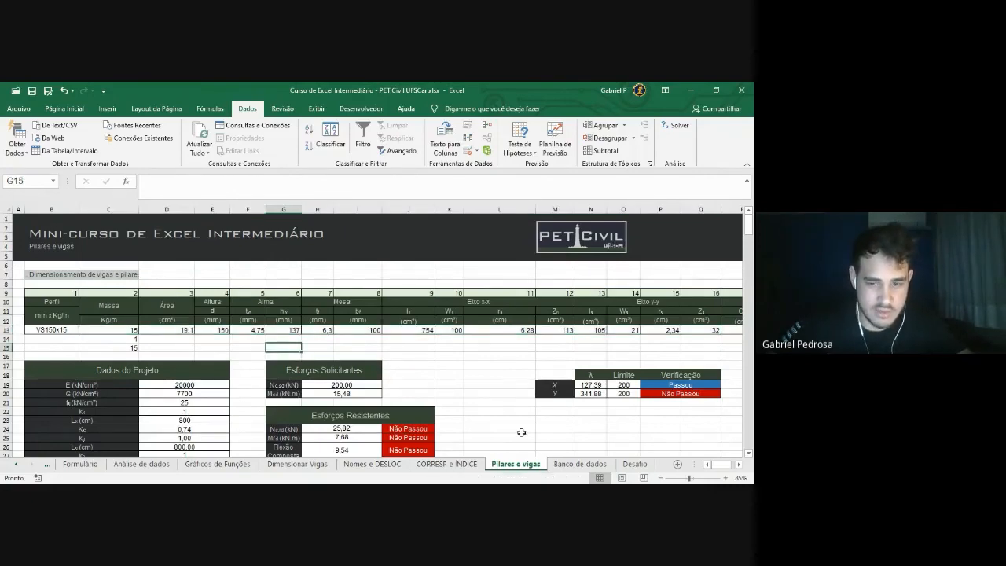
click(578, 464)
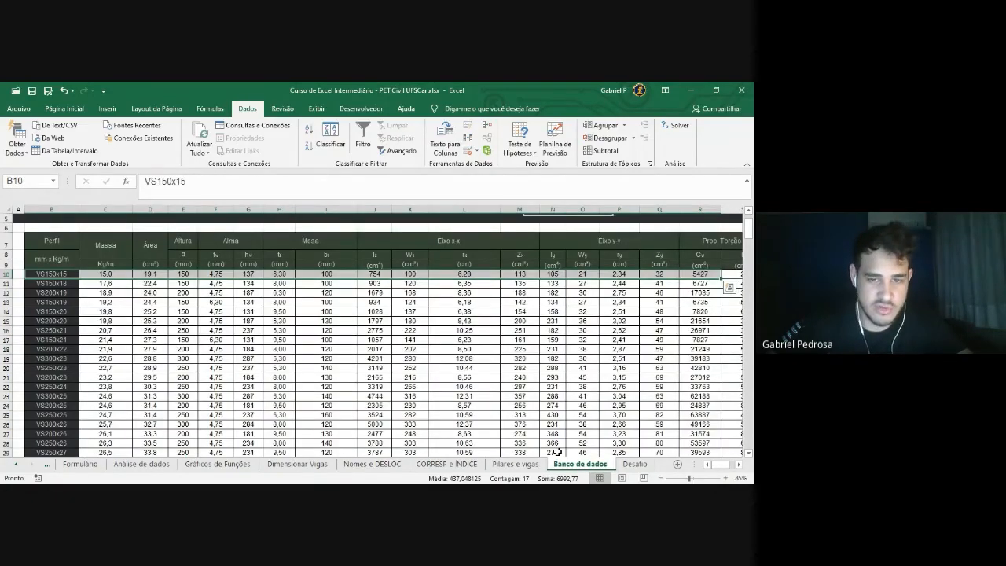
ctrl+scroll(362, 337, down, 1)
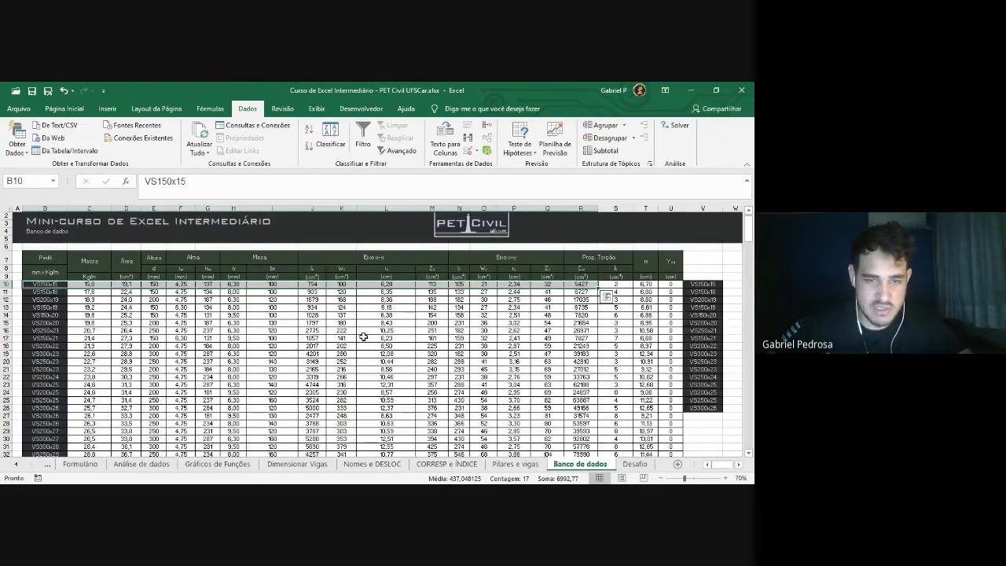
scroll(364, 337, down, 12)
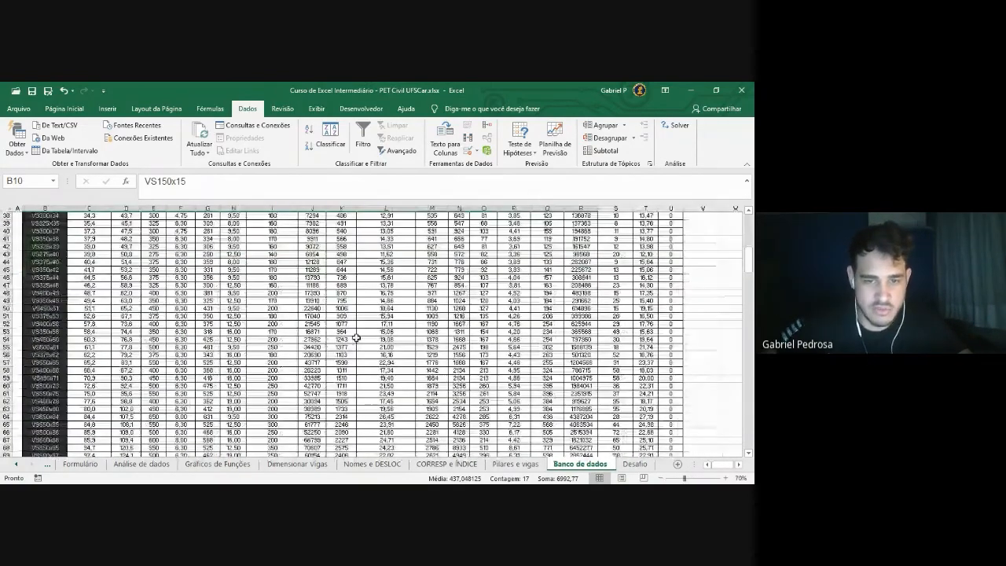
scroll(356, 335, up, 12)
click(252, 325)
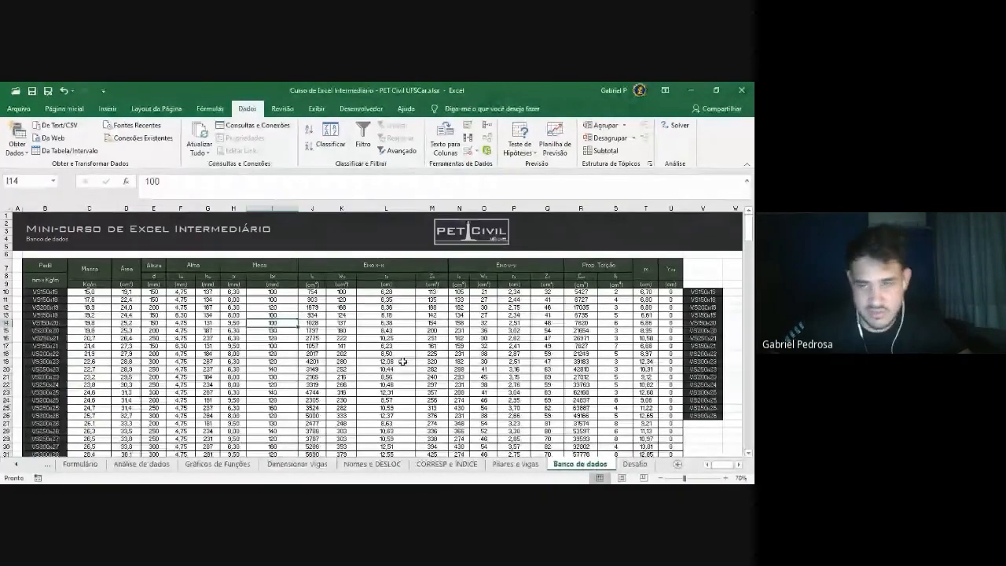
click(501, 459)
Try profiles VS650x84 and VS600x98 in B13, then revert to VS150x15
click(51, 330)
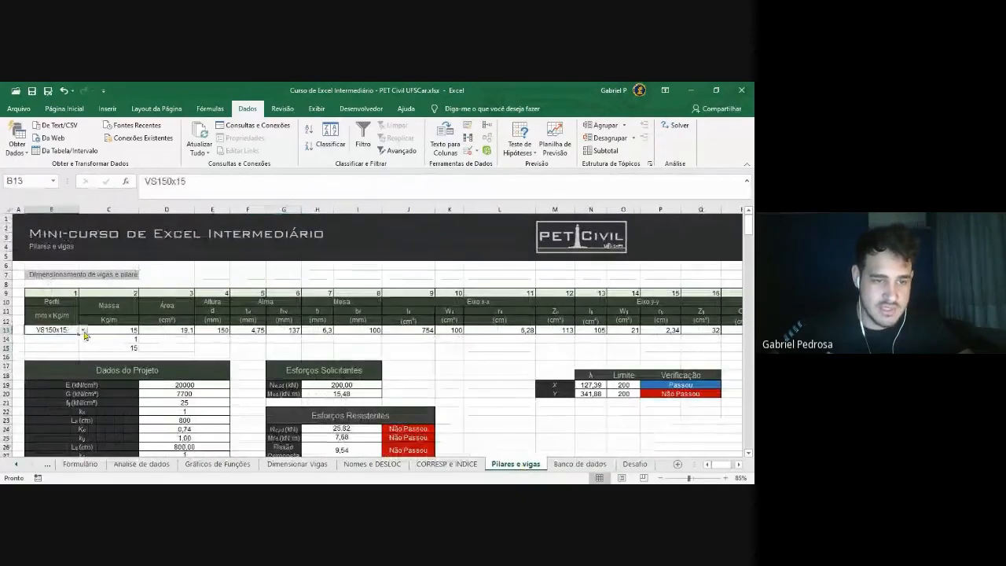
click(83, 330)
scroll(51, 344, down, 15)
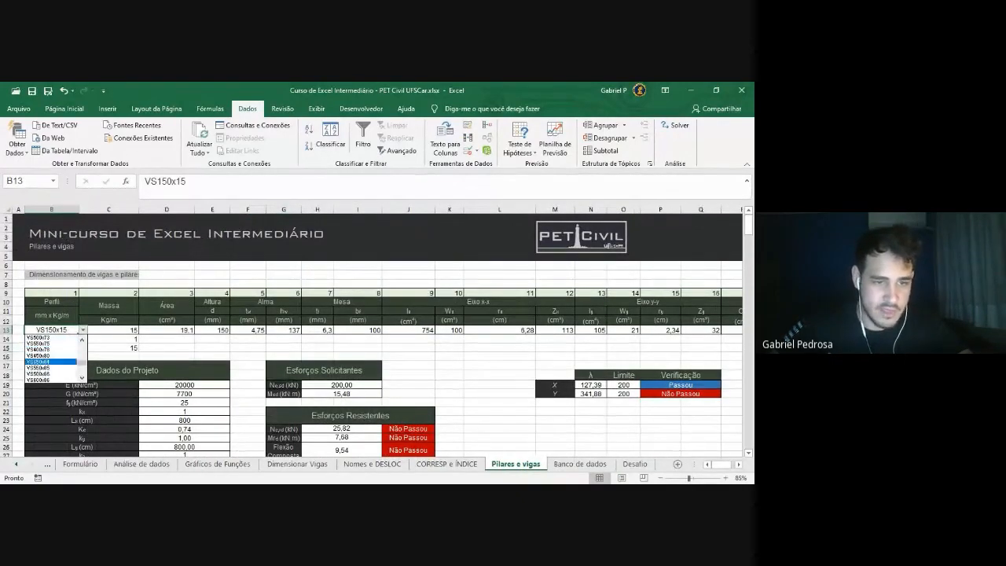
click(51, 362)
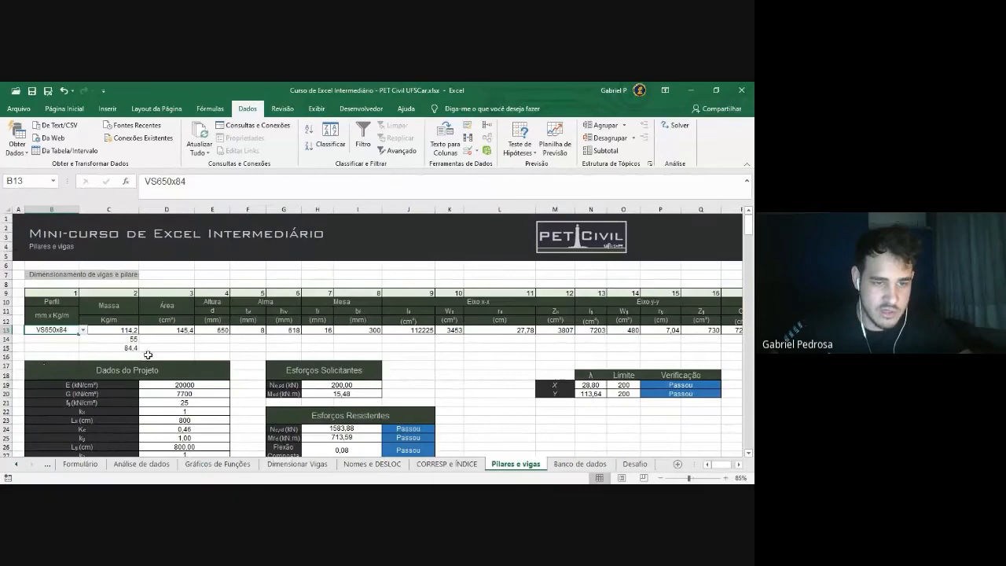
click(83, 330)
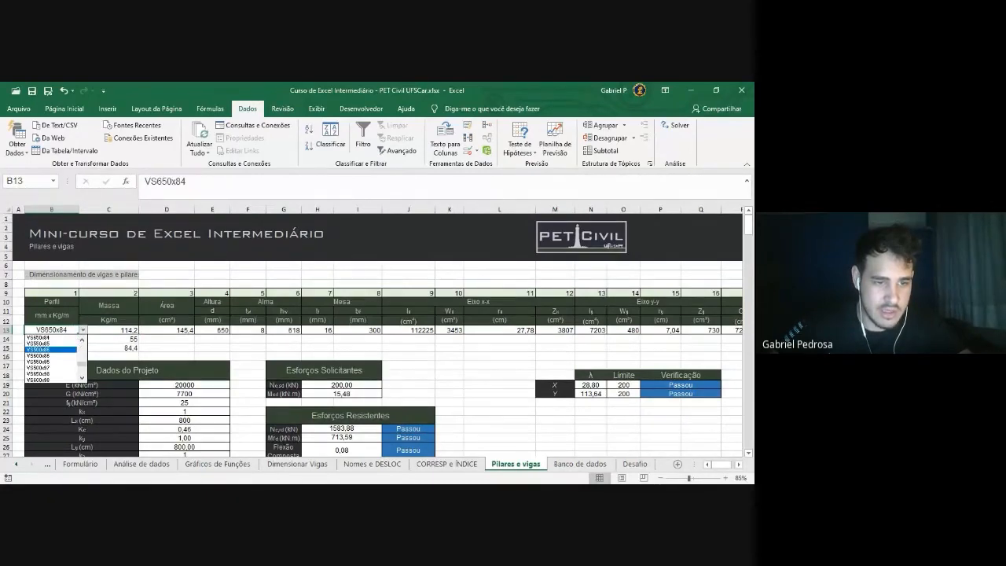
click(56, 381)
click(86, 333)
scroll(55, 361, up, 5)
click(59, 338)
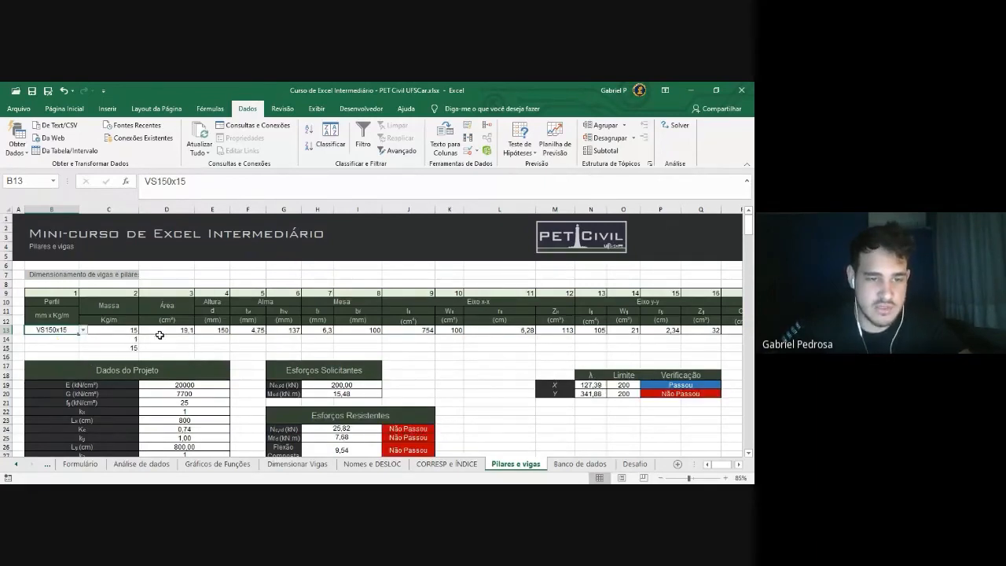
Check cells D14:F14, then set B13 to VS150x20 and finally VS250x23
click(163, 345)
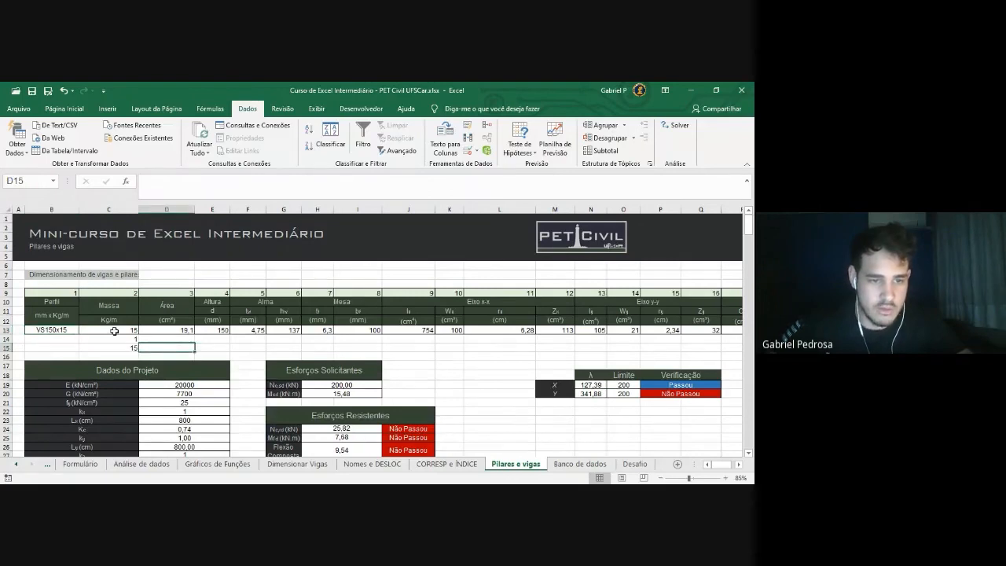
click(180, 339)
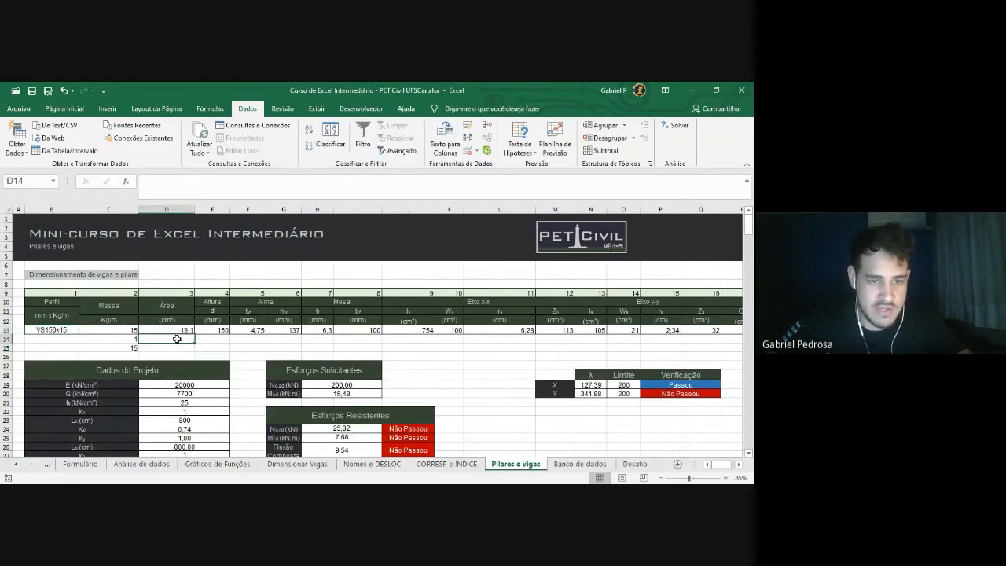
click(218, 345)
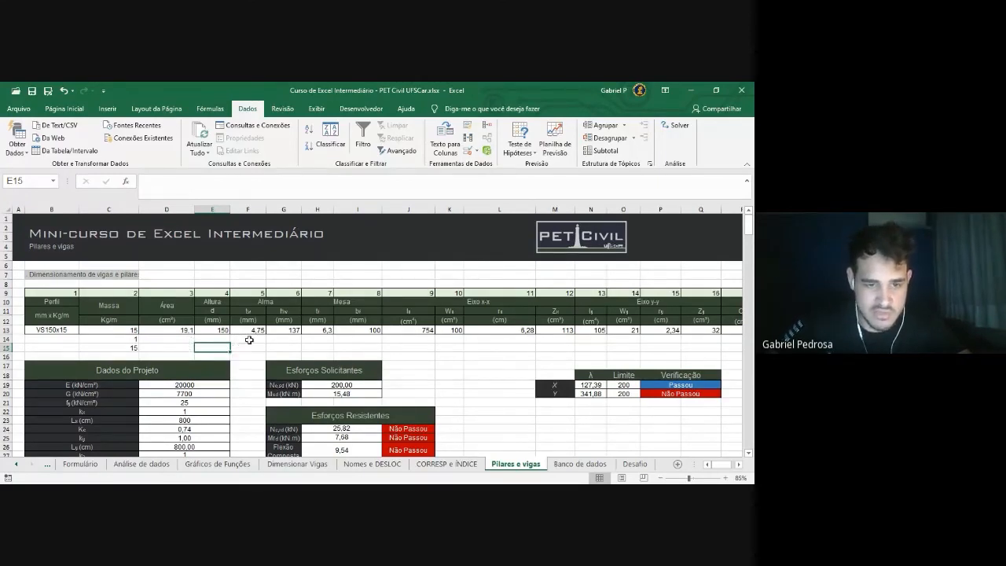
mouse_move(252, 347)
mouse_down()
mouse_move(182, 350)
mouse_move(244, 346)
mouse_up()
click(247, 365)
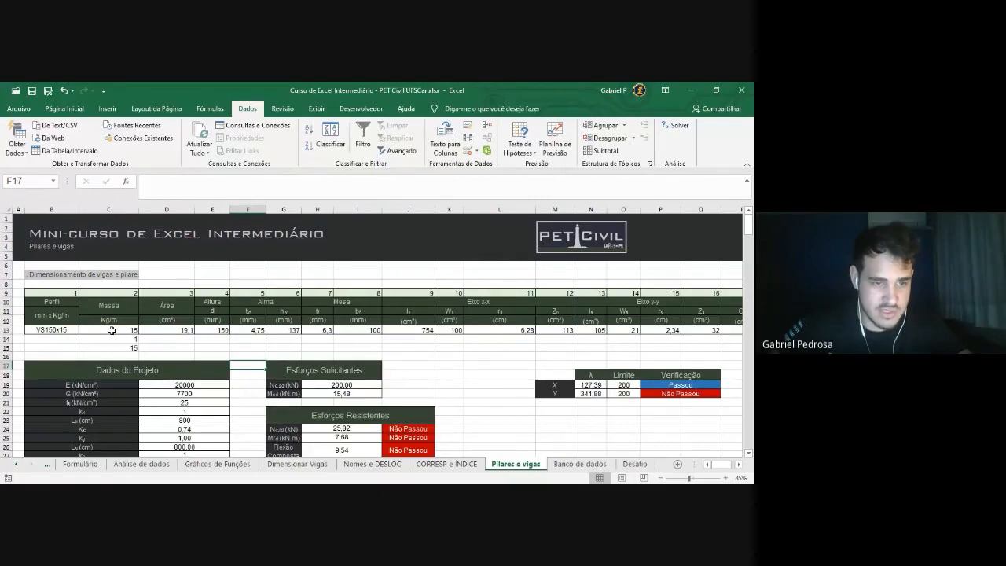
click(67, 330)
click(82, 331)
click(67, 363)
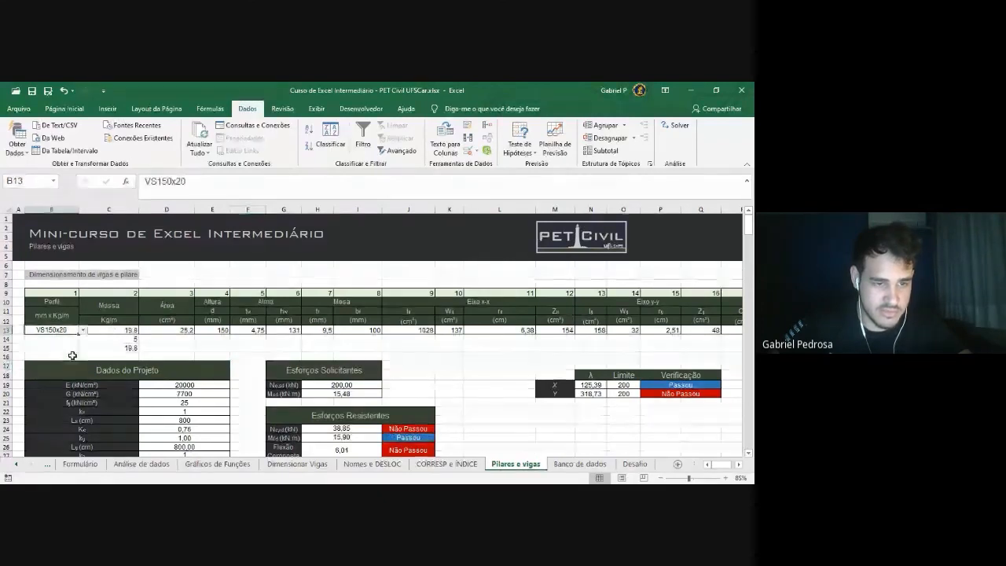
click(82, 331)
click(66, 373)
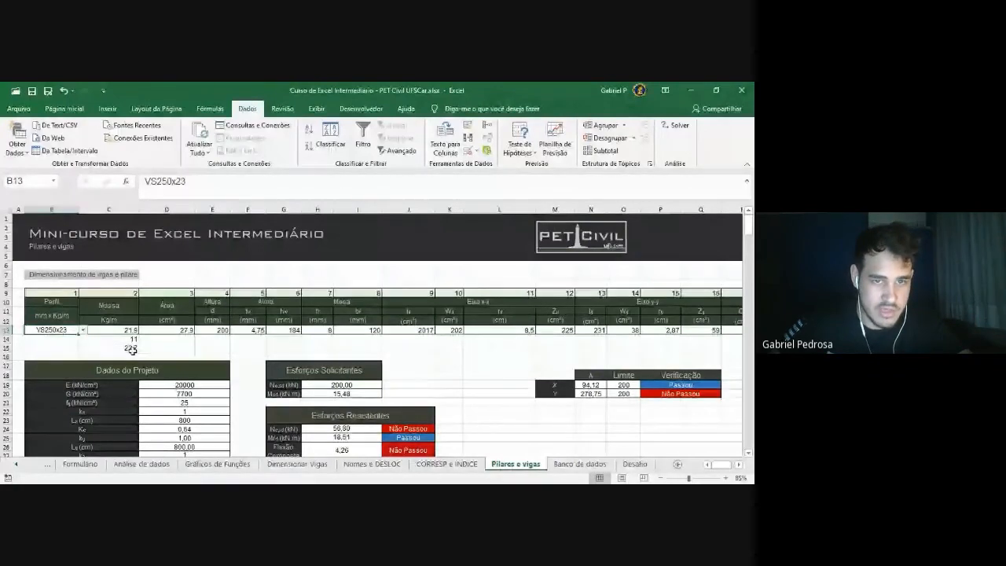
double_click(118, 330)
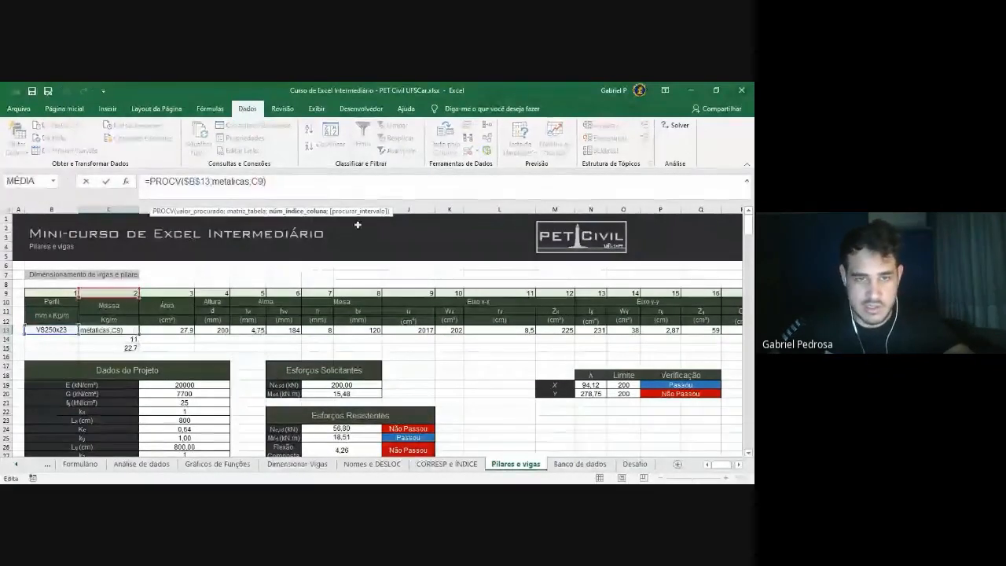
text(;)
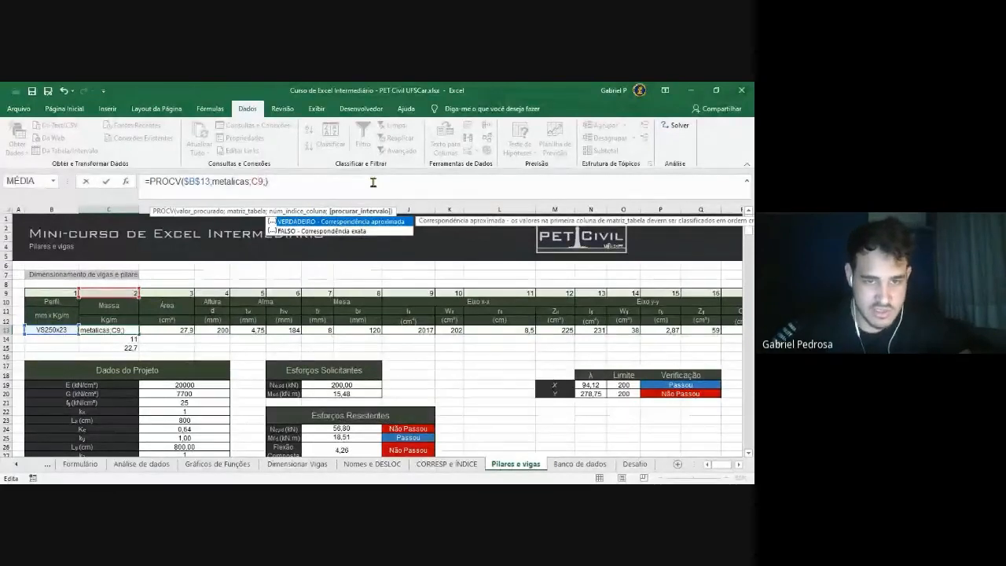
key(Down)
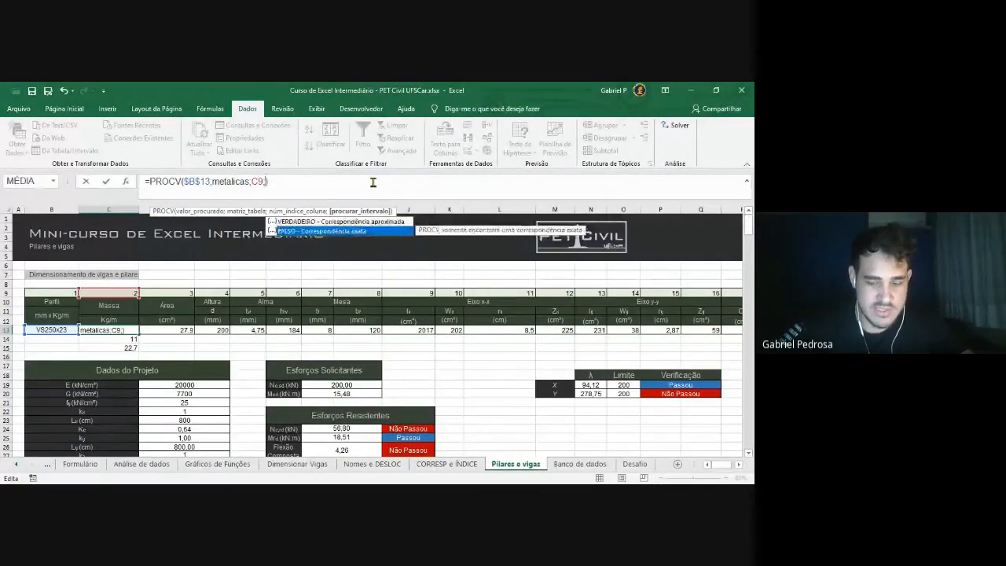
key(Tab)
key(Return)
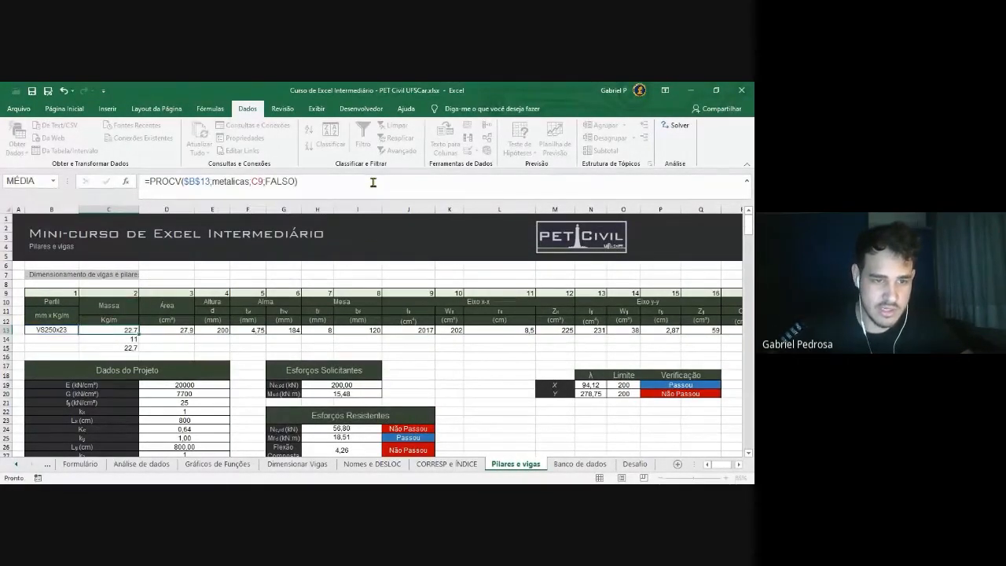
click(127, 331)
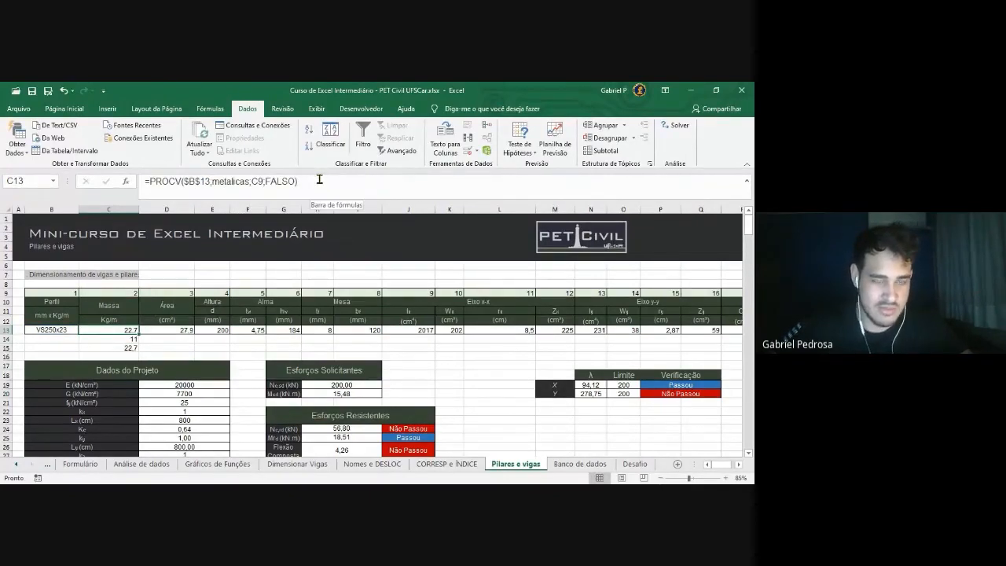
click(58, 330)
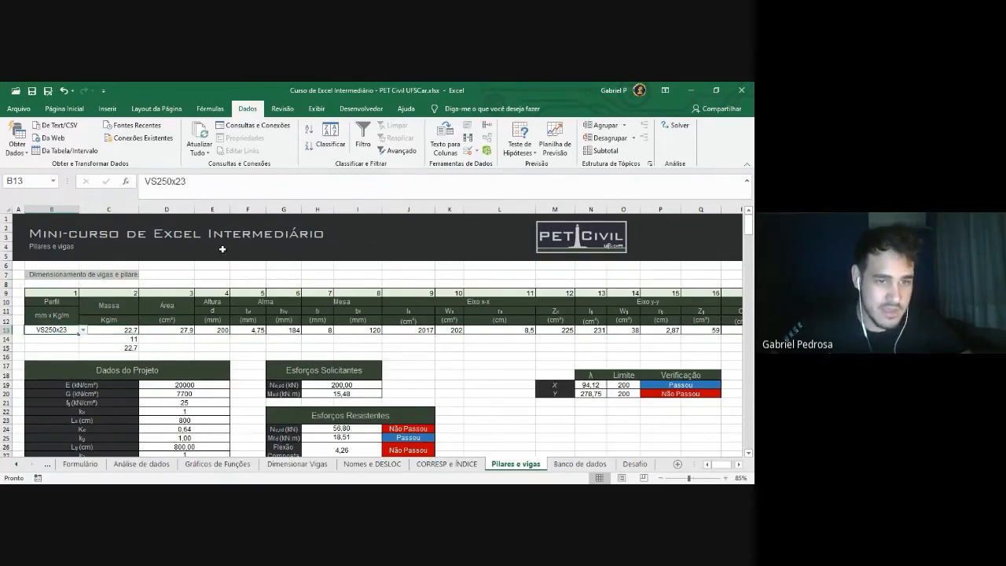
click(120, 331)
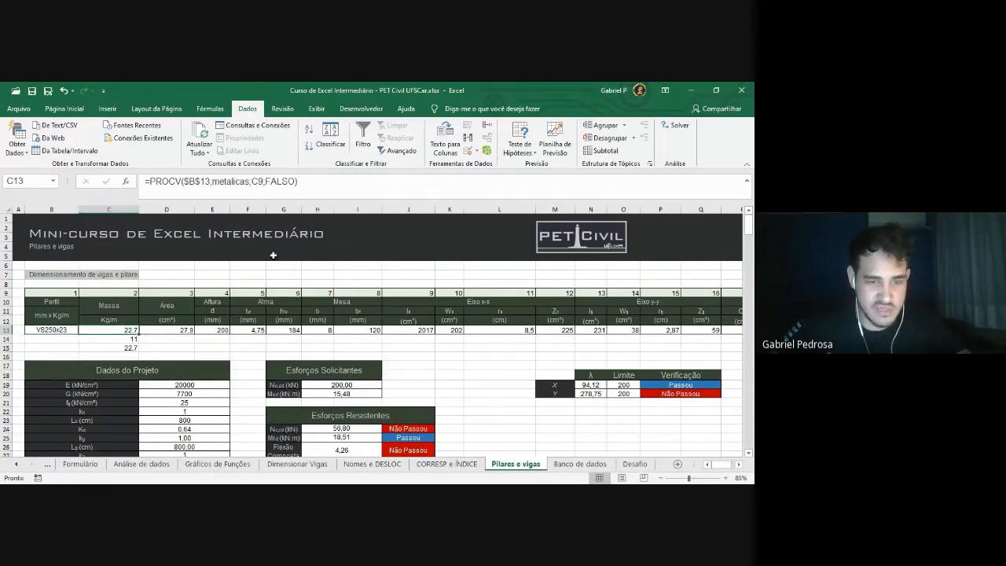
click(201, 348)
key(ctrl+z)
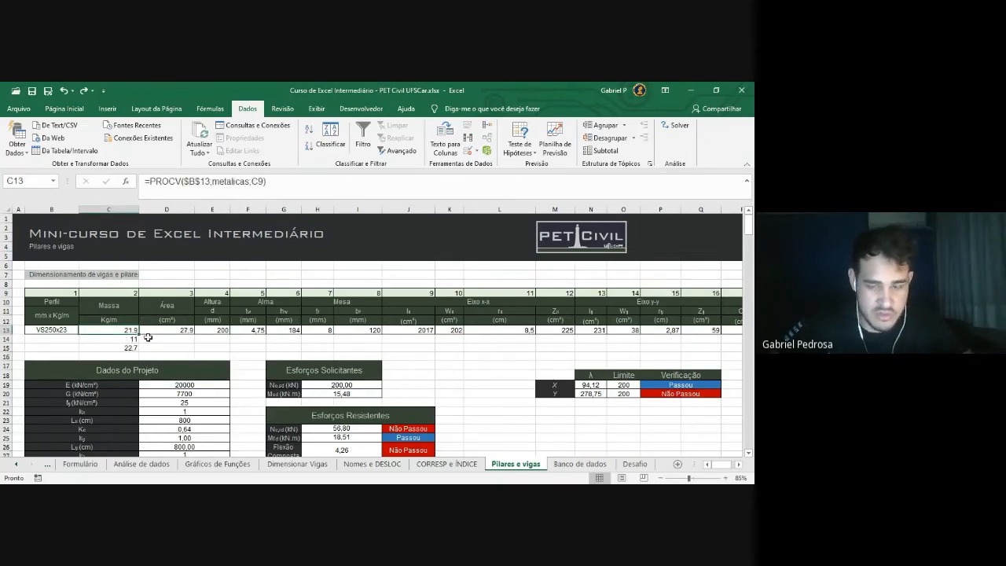
Review B13 and C13's lookup, adding and removing an argument separator
click(63, 330)
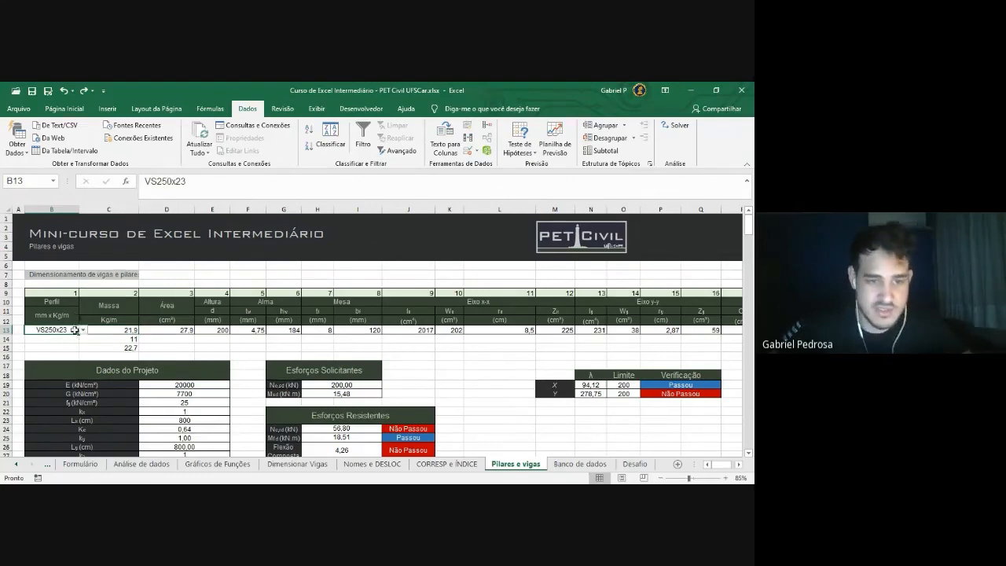
click(116, 329)
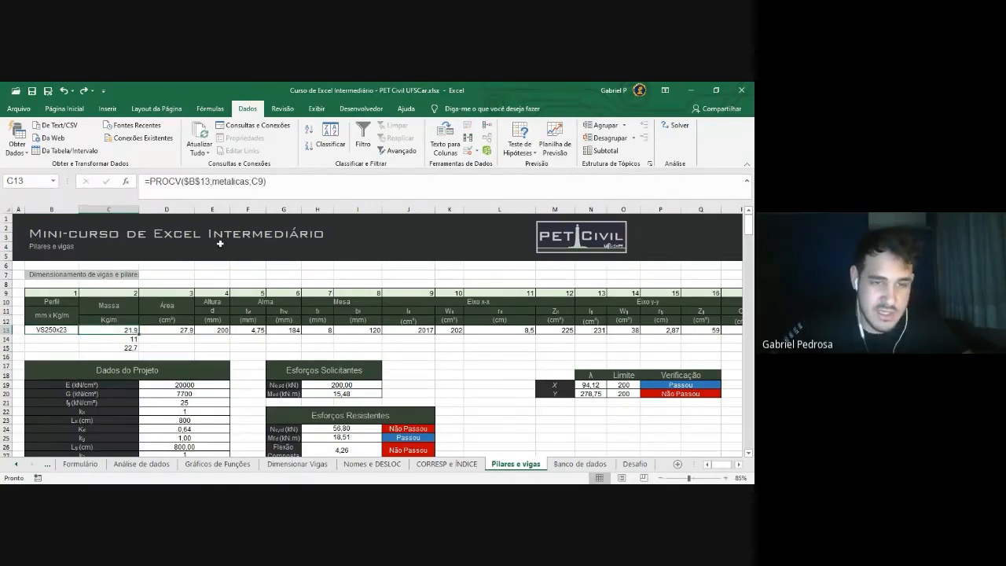
click(264, 181)
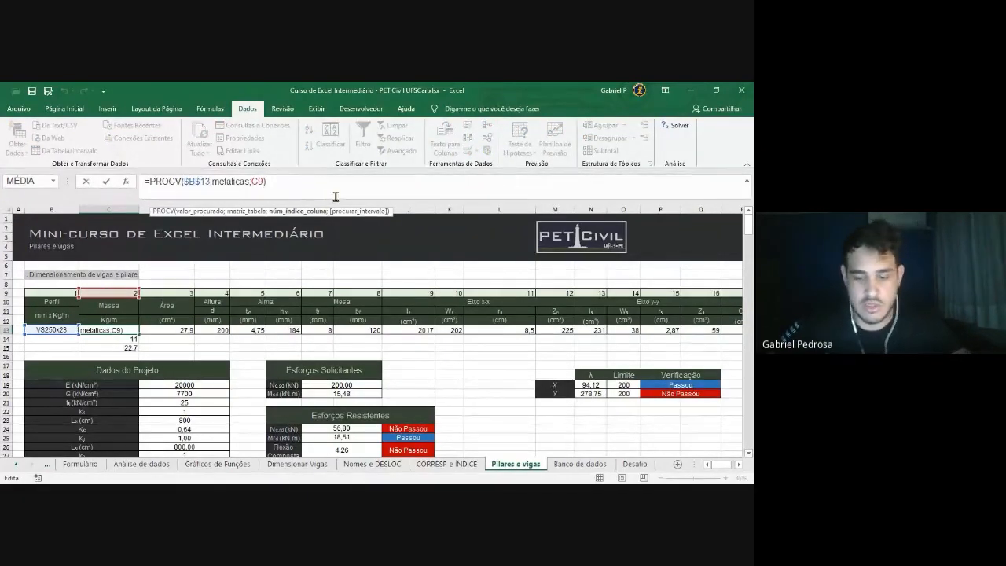
text(;)
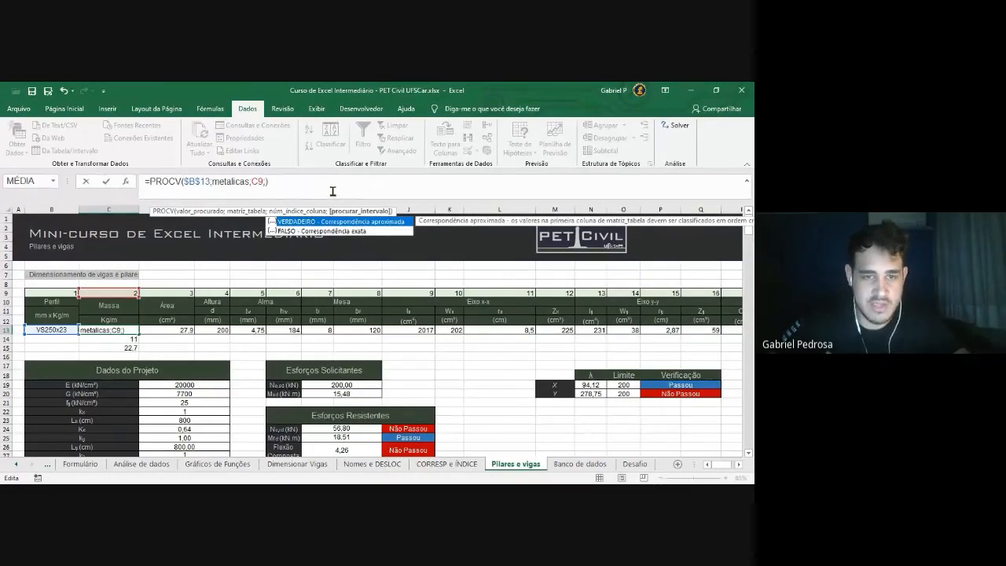
key(BackSpace)
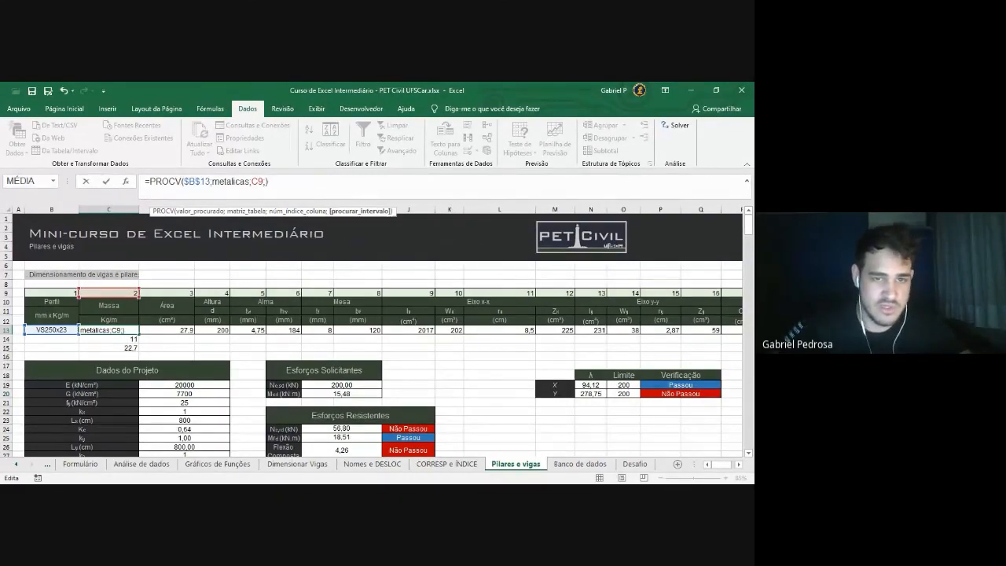
key(Return)
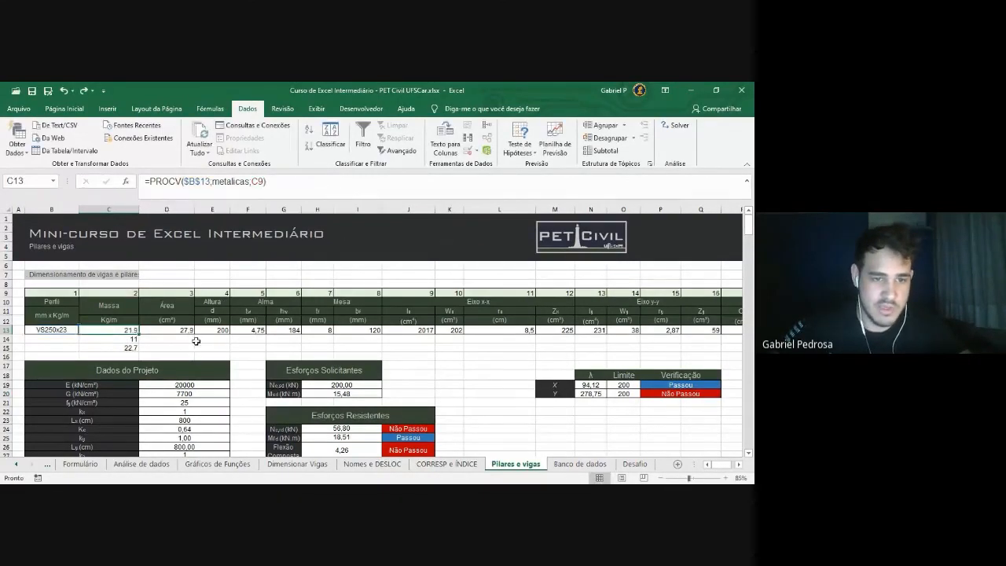
click(259, 187)
text(;)
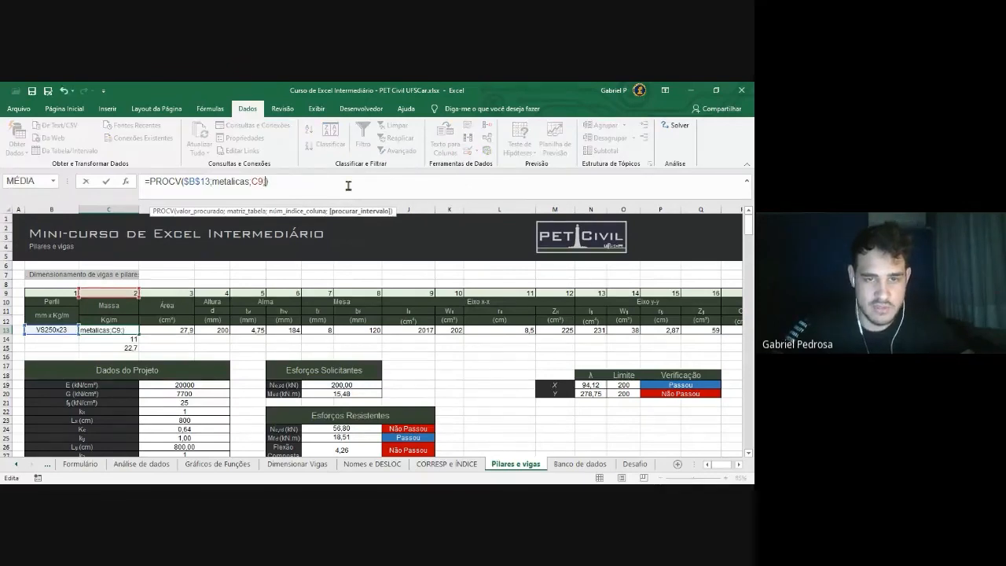
key(Tab)
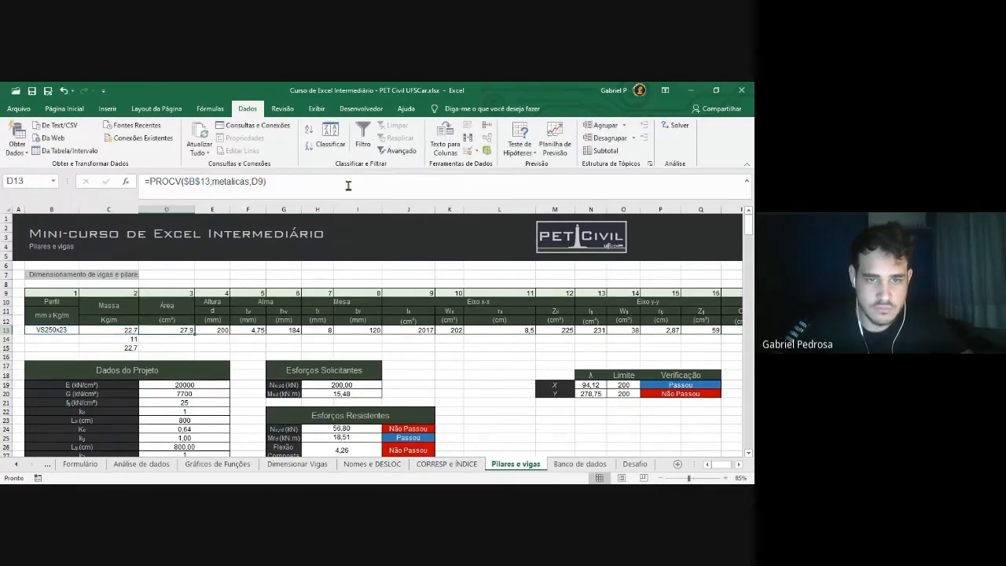
Make C13 =PROCV($B$13;metalicas;C9;FALSO), returning 22,7, then go to Desafio
click(142, 346)
click(121, 331)
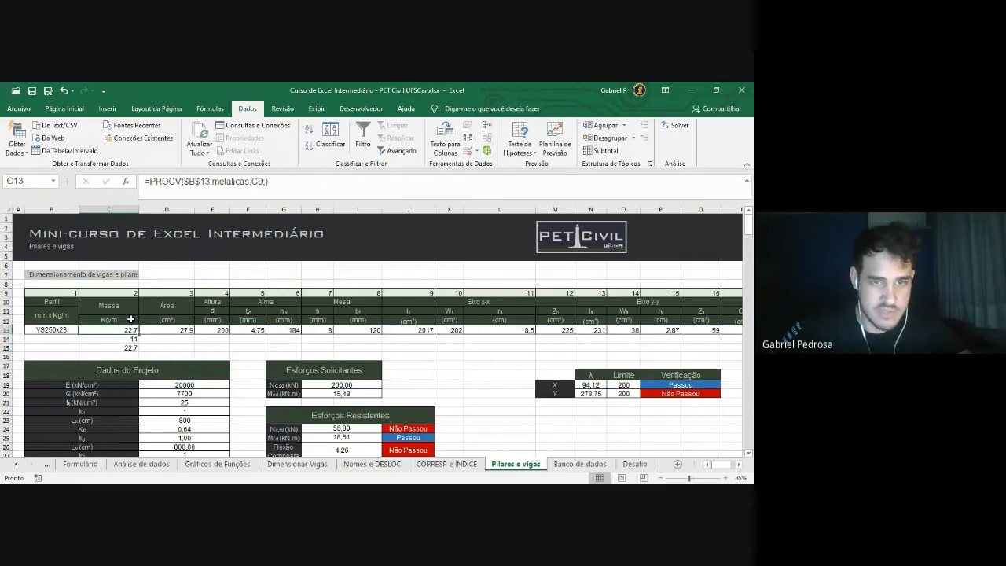
click(265, 182)
key(BackSpace)
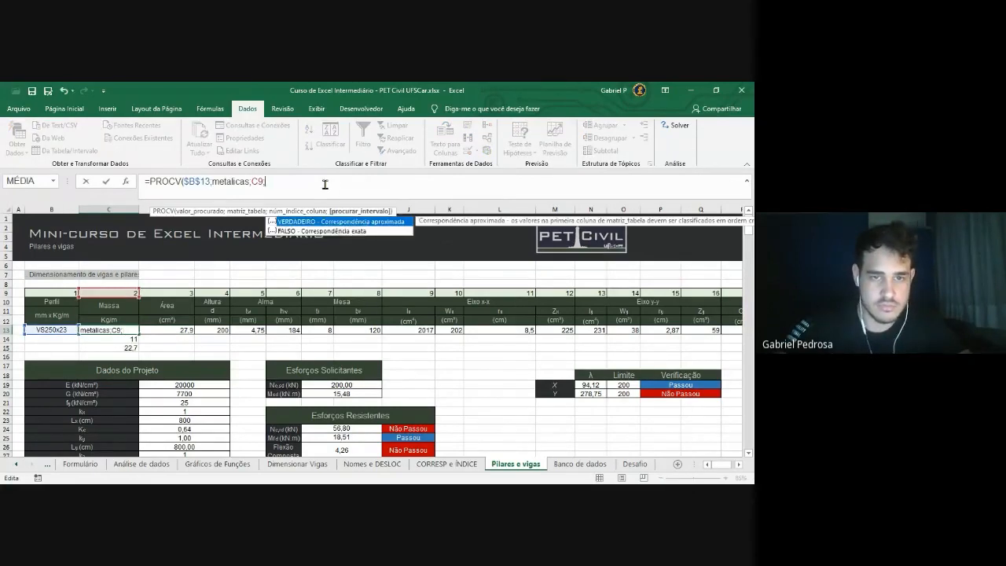
key(Down)
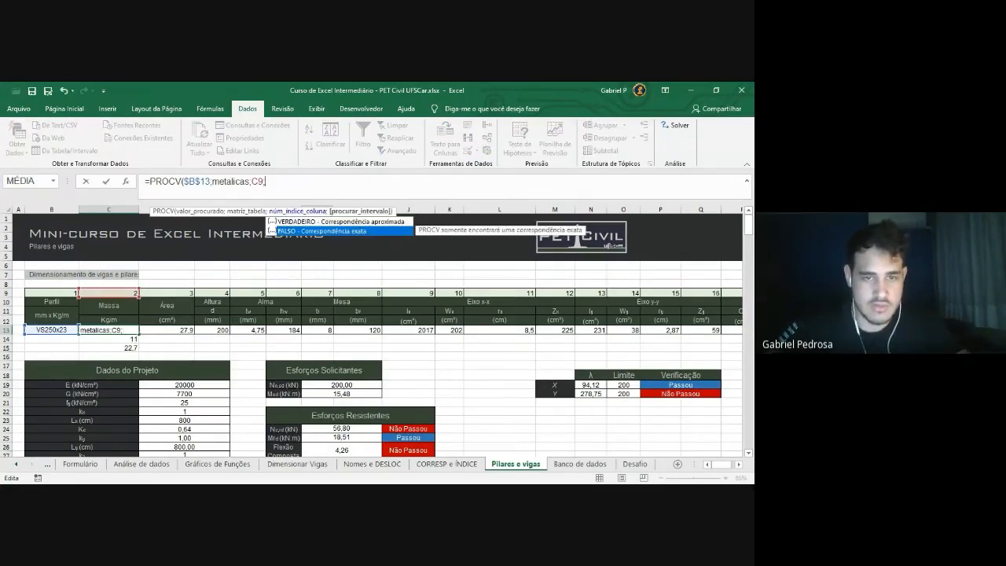
key(Tab)
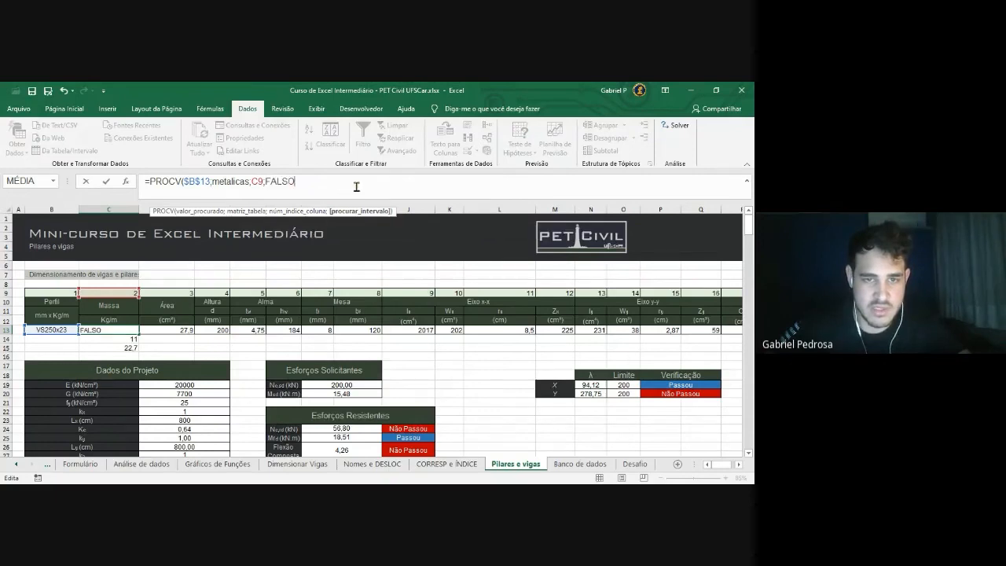
key(Return)
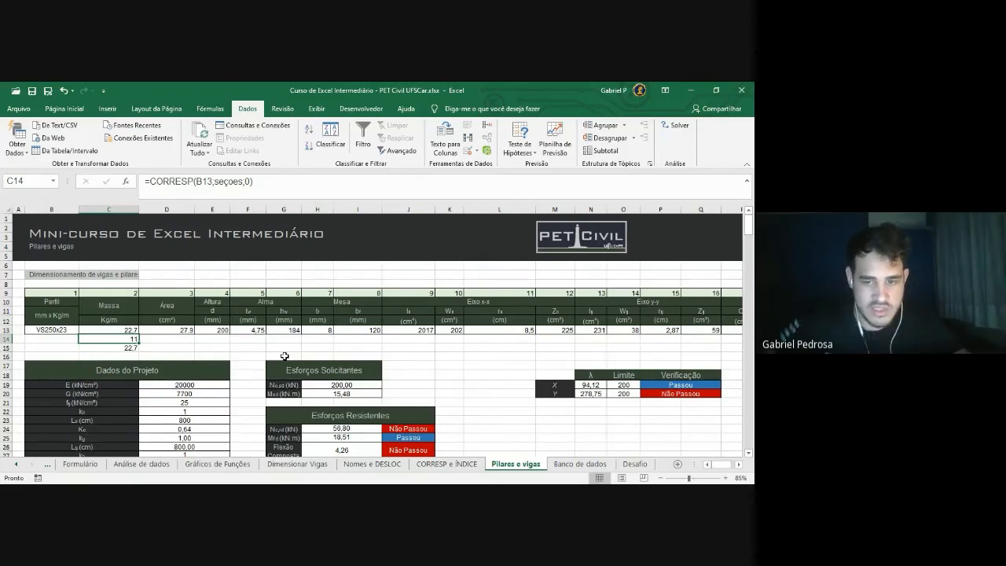
scroll(284, 356, down, 1)
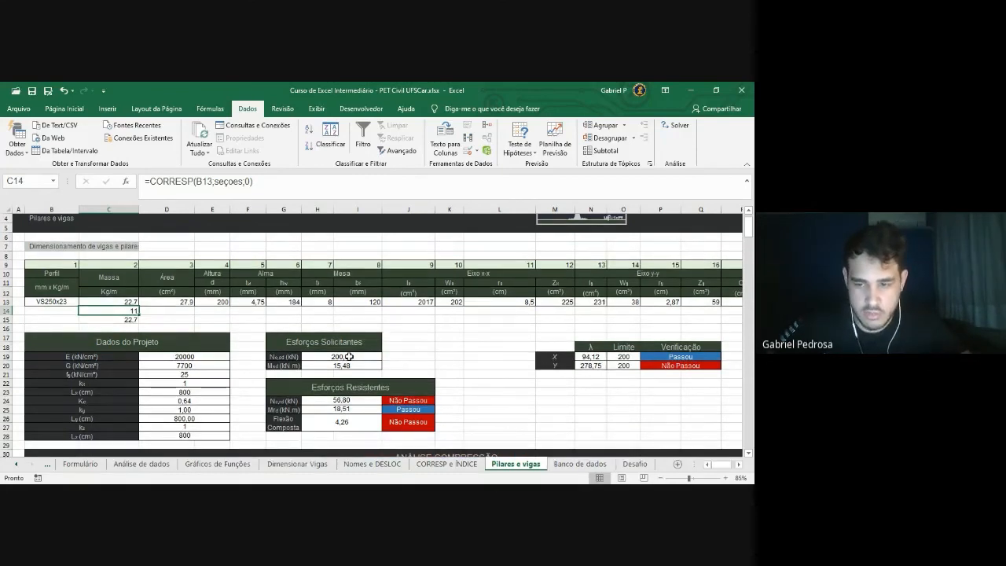
scroll(349, 356, up, 1)
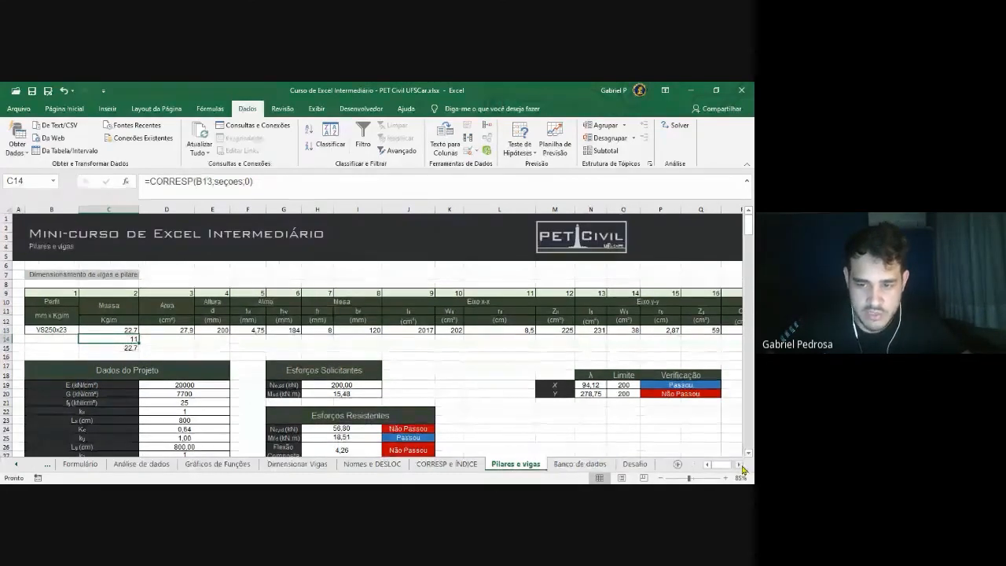
click(635, 465)
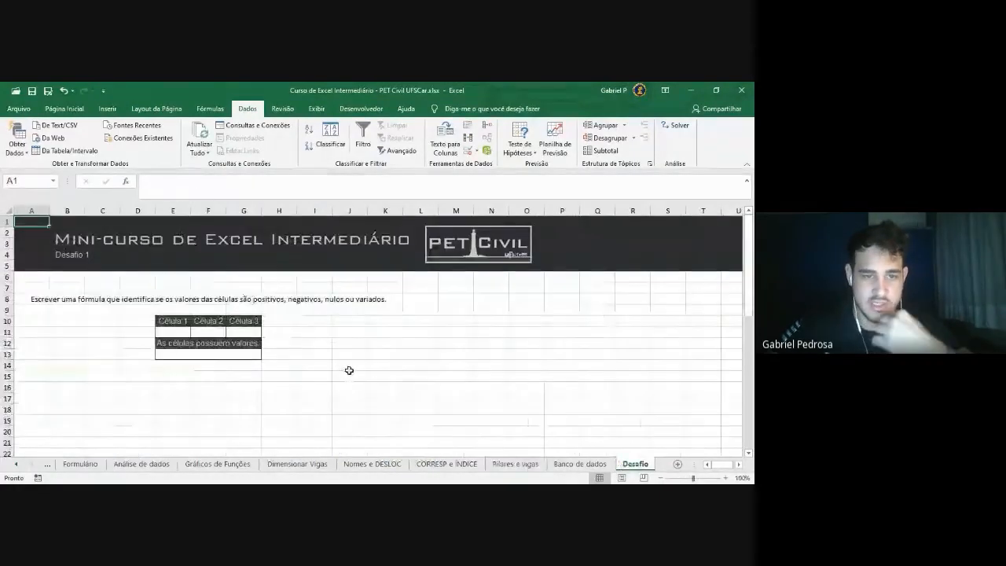
drag(173, 331, 238, 330)
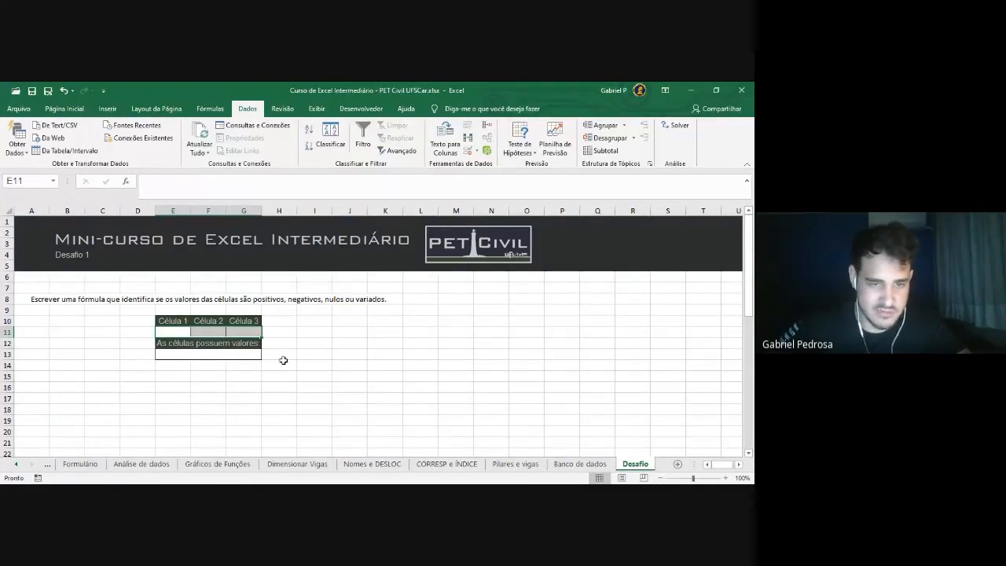
click(280, 364)
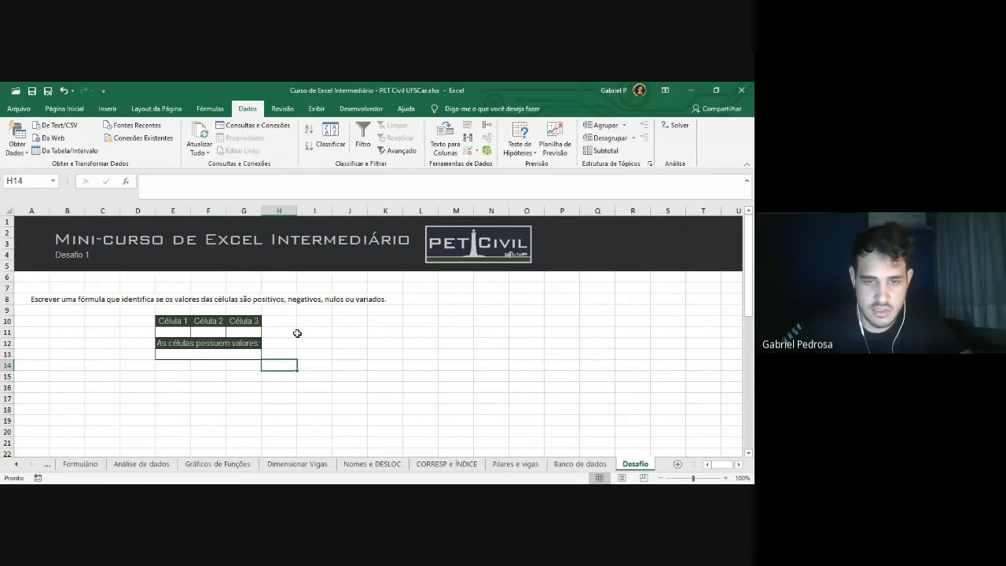
click(383, 342)
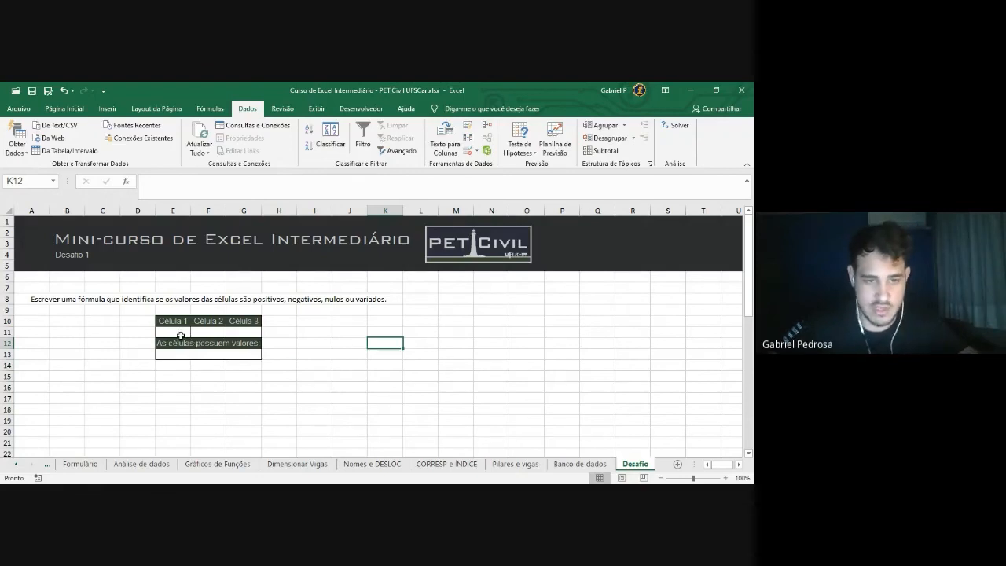
click(181, 332)
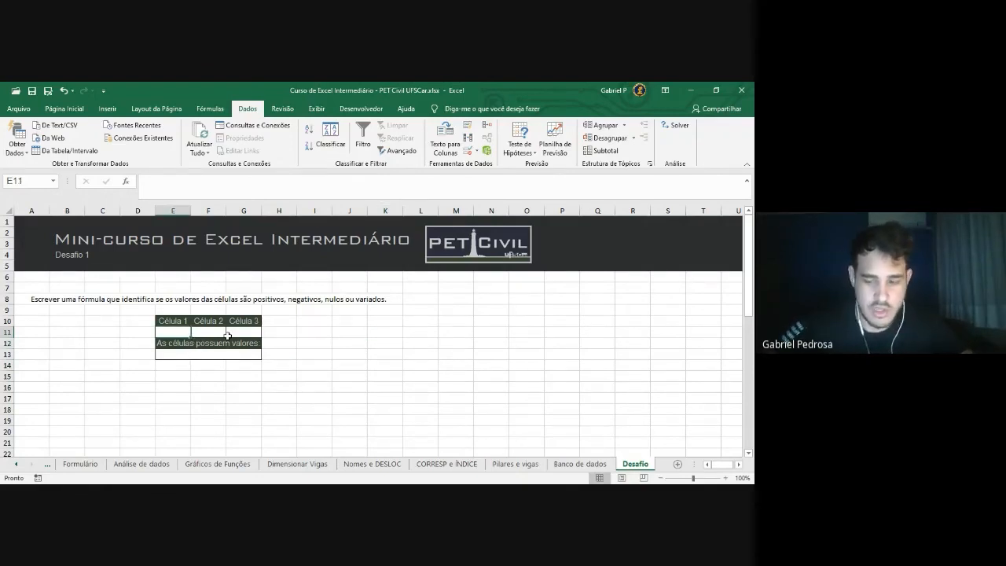
Enter 1, 2 and 3 in cells E11, F11 and G11 (Célula 1, Célula 2, Célula 3)
text(1)
key(Tab)
text(2)
key(Tab)
text(3)
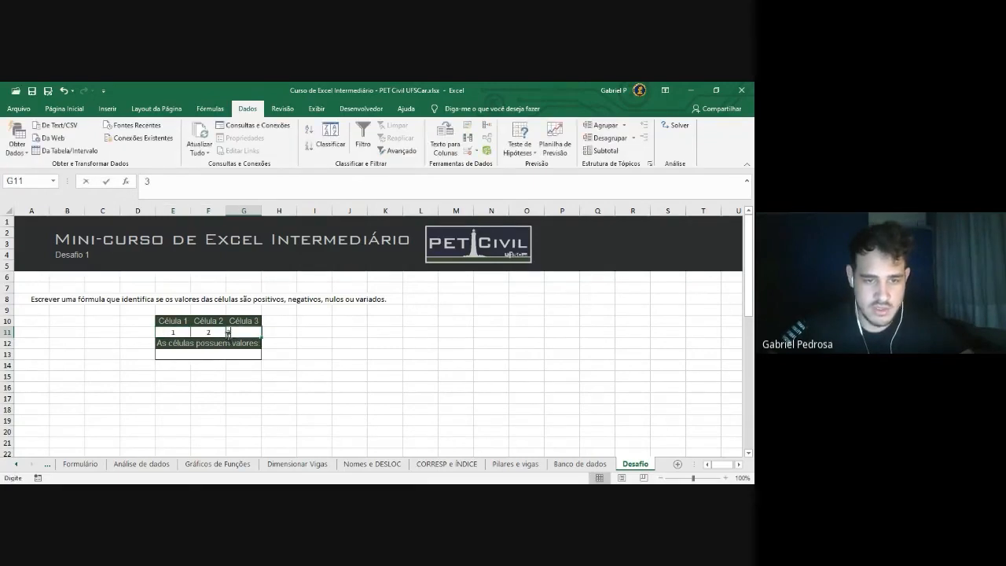
key(Return)
Check the three test values and the empty result cell E13 below them
click(211, 353)
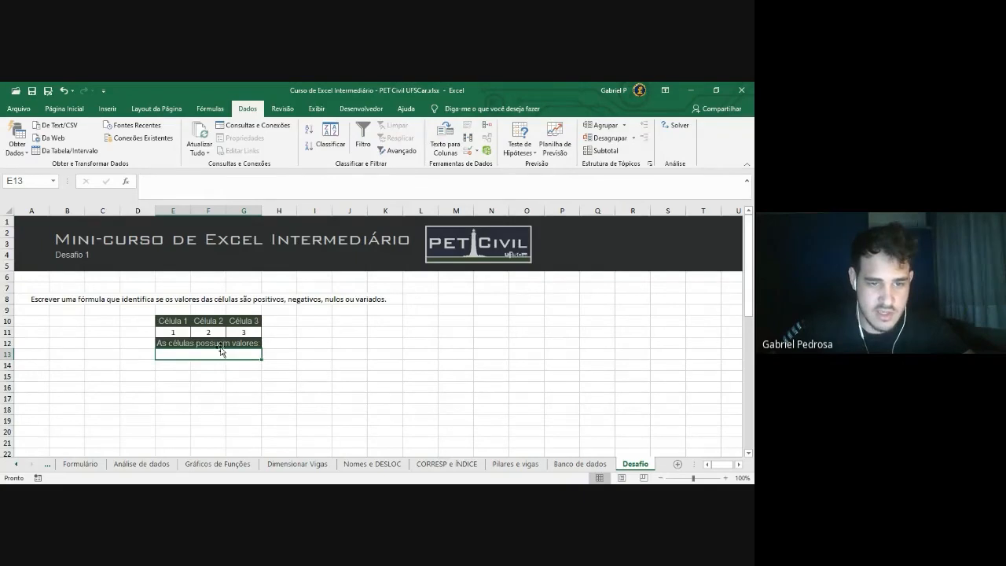
click(180, 332)
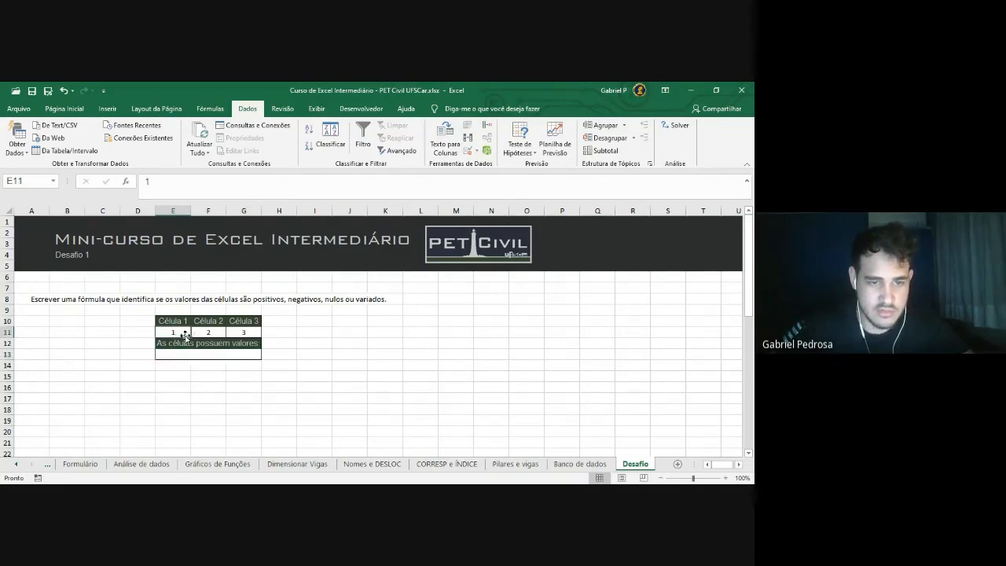
click(208, 332)
click(242, 333)
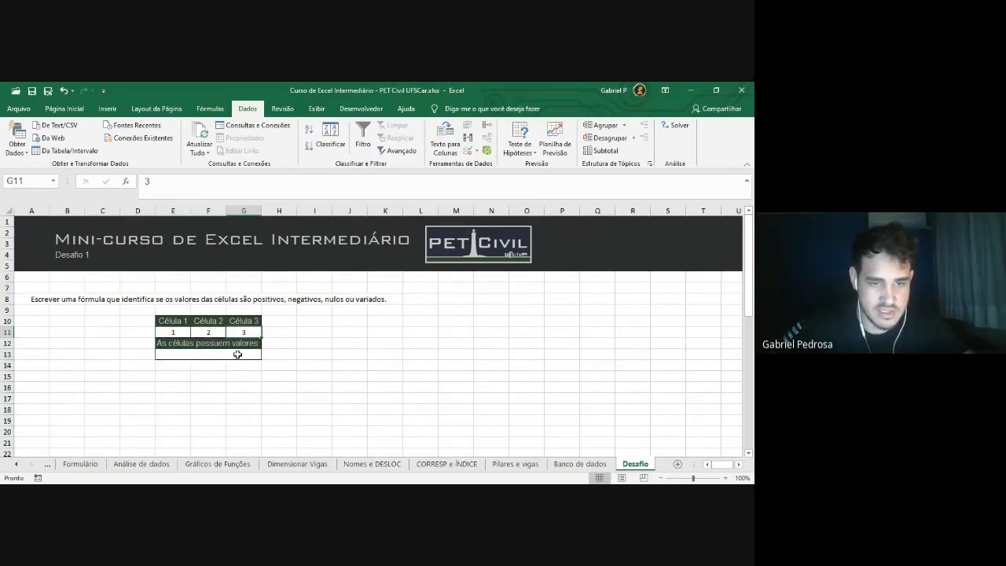
click(209, 354)
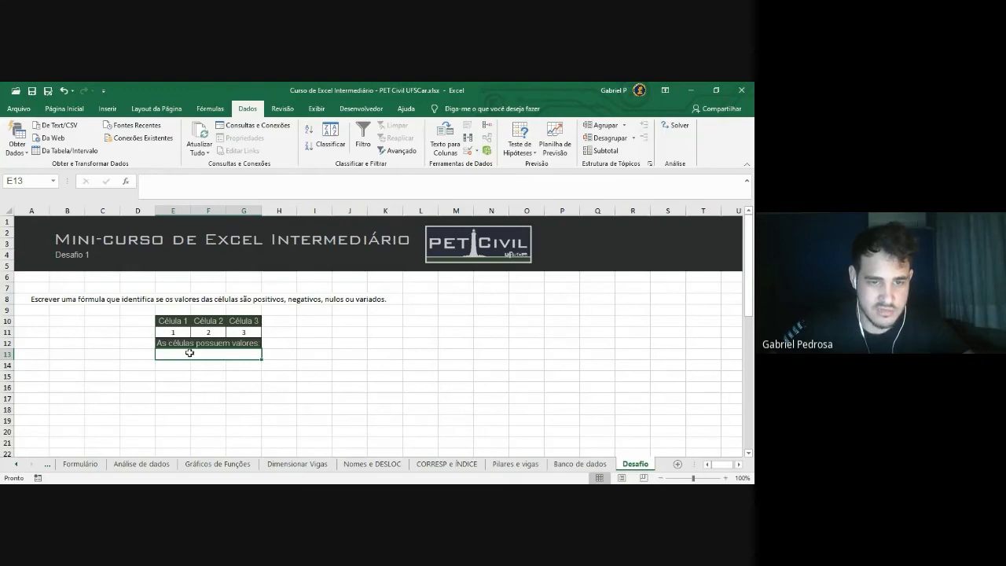
click(175, 333)
click(209, 332)
click(244, 332)
click(235, 358)
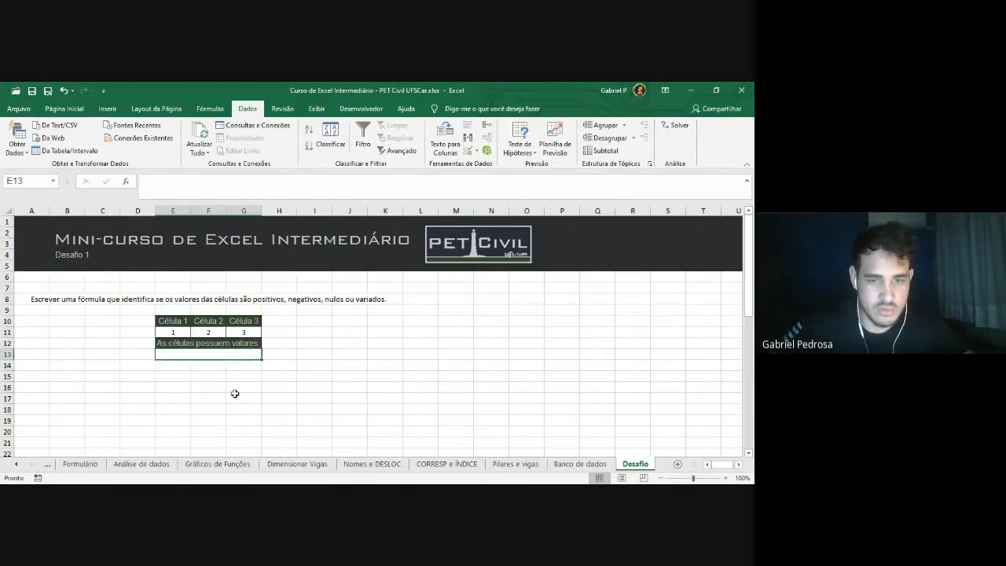
click(208, 345)
click(210, 333)
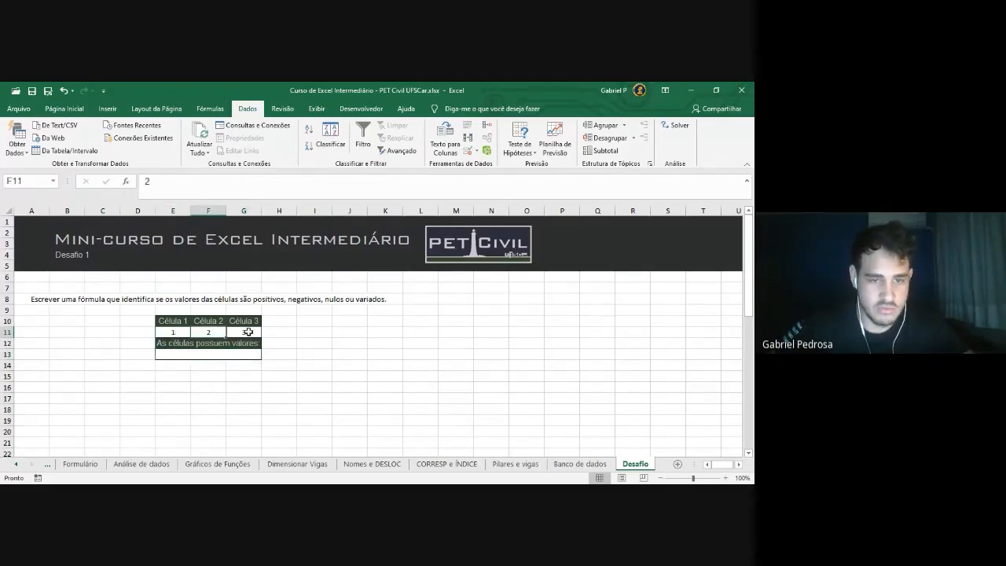
click(248, 333)
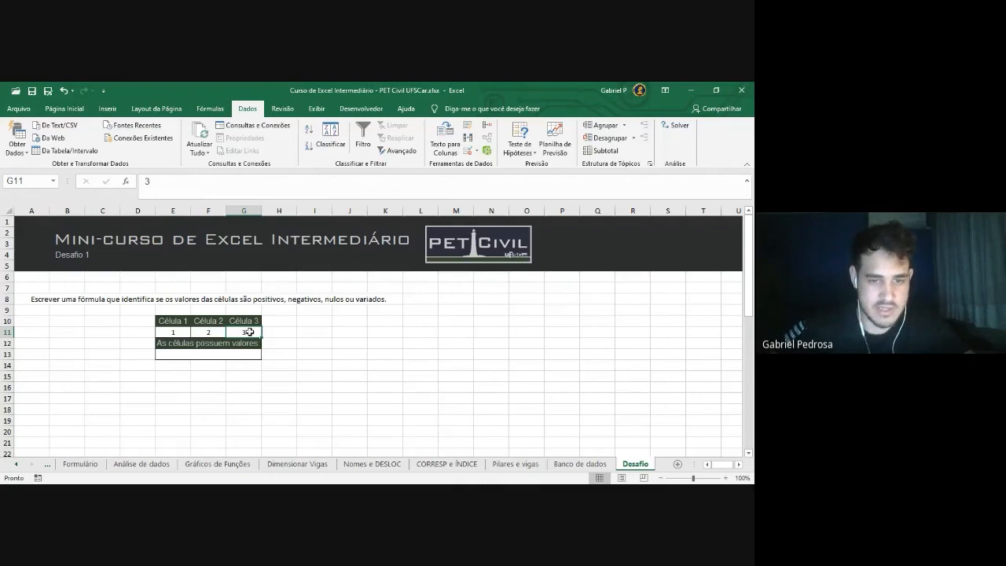
click(238, 353)
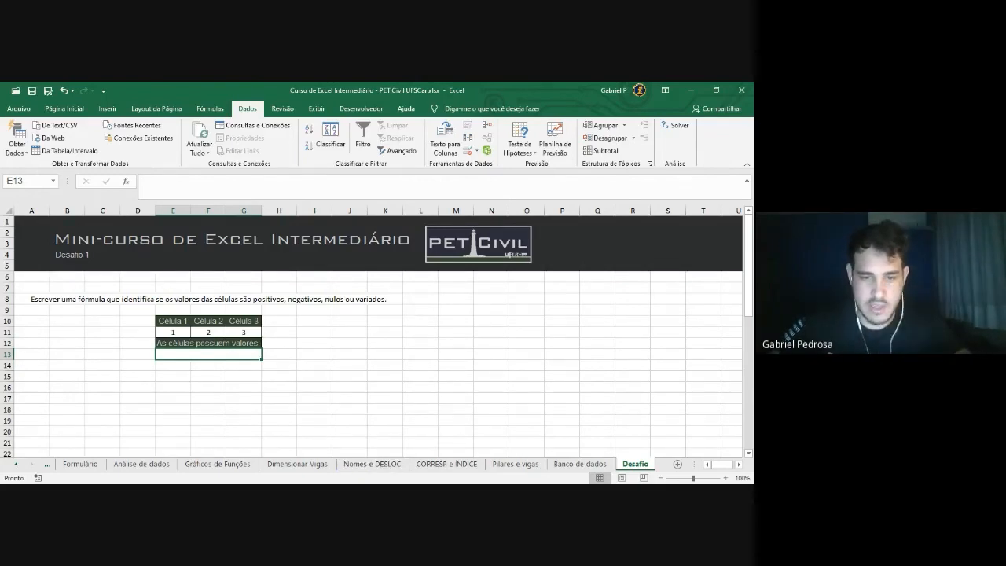
key(alt+Tab)
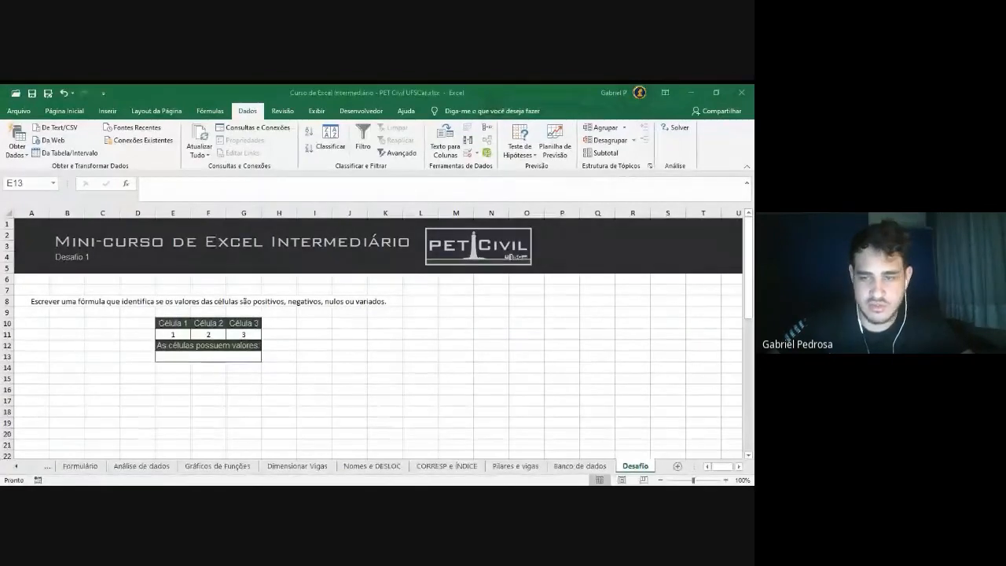